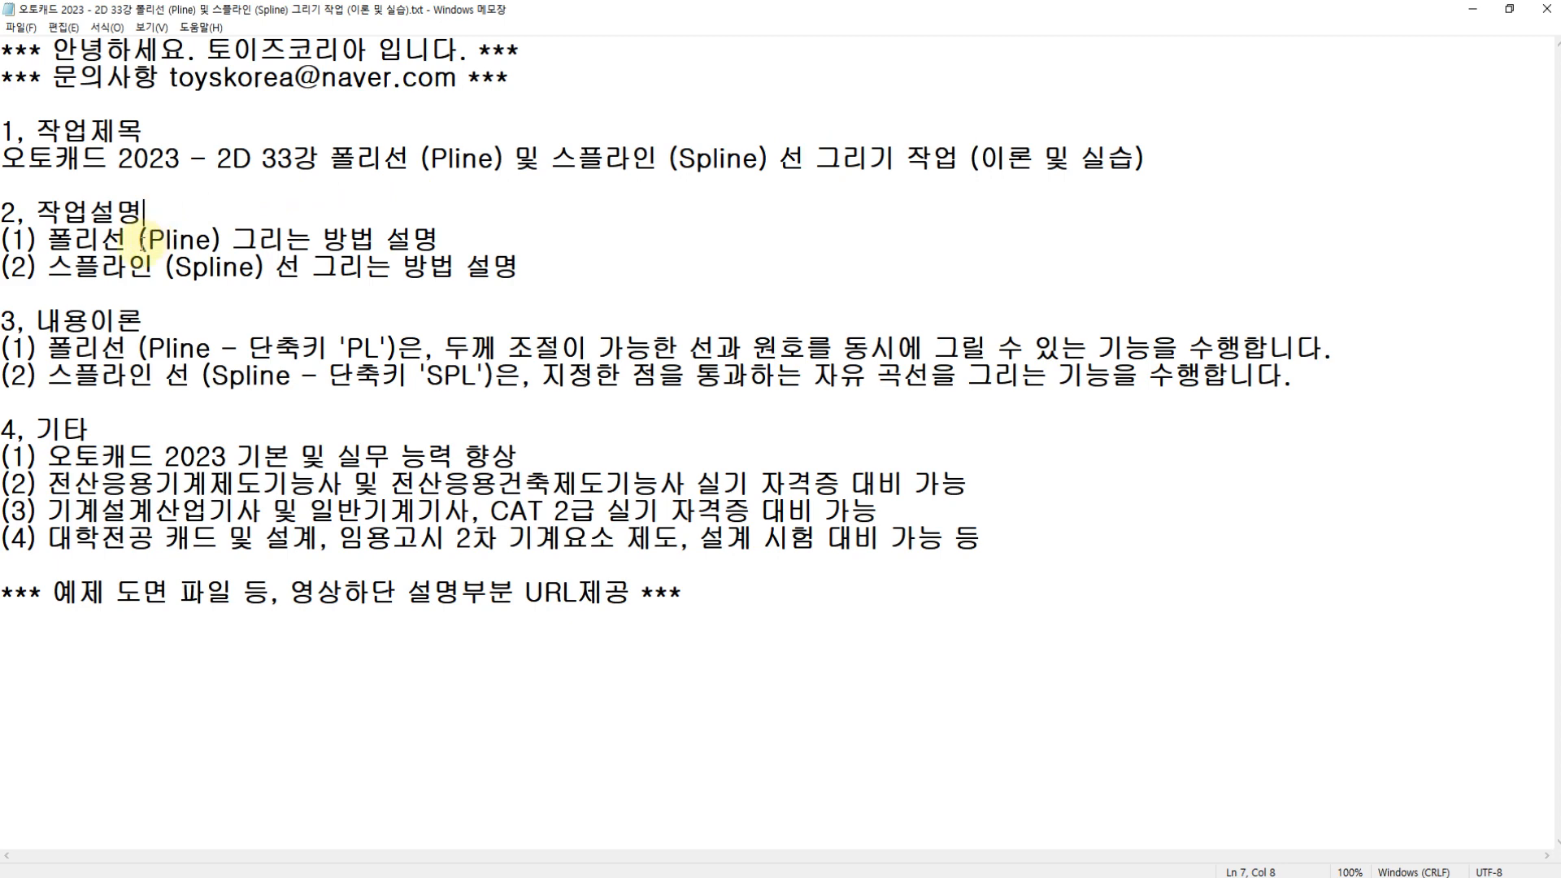
- Read the lesson notes on the Pline and Spline commands, highlighting their names, shortcuts and functions
{"action": "left_click", "coordinate": [452, 244]}
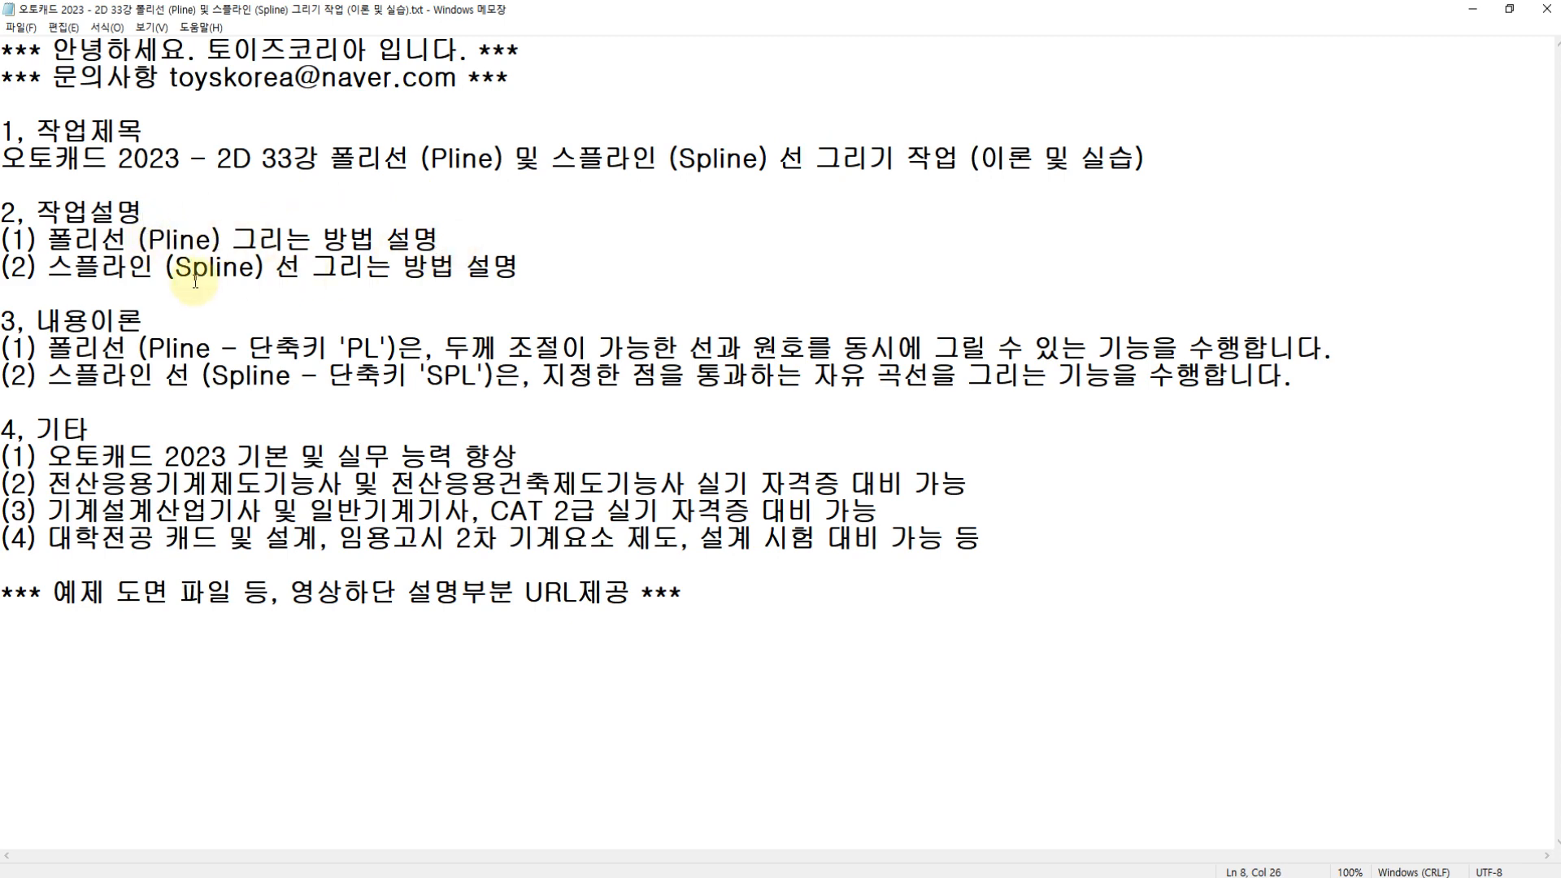
{"action": "left_click", "coordinate": [465, 268]}
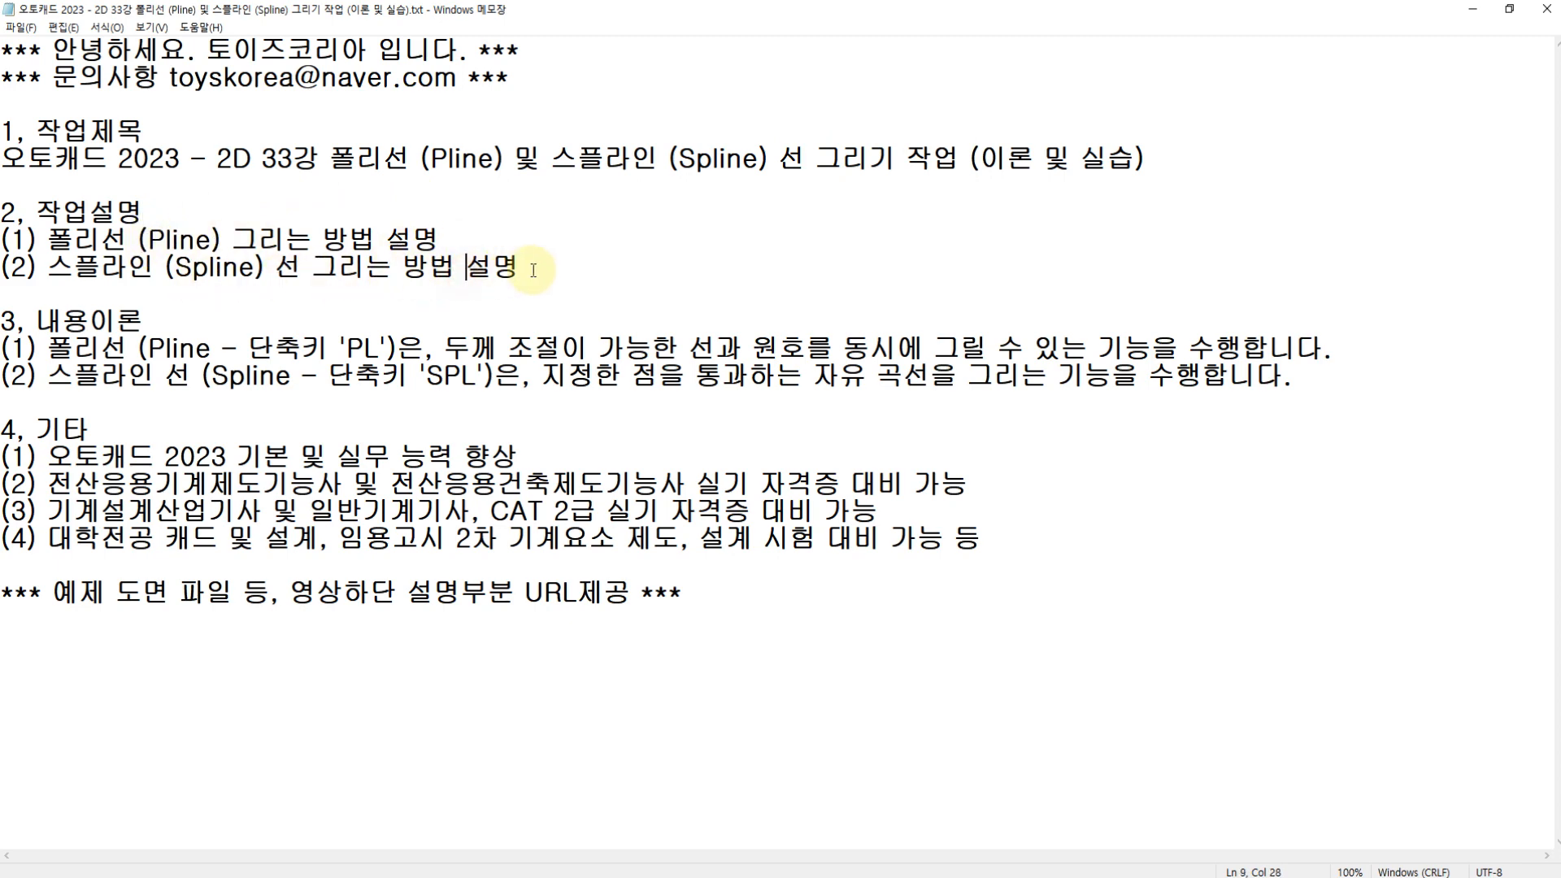
{"action": "left_click", "coordinate": [534, 270]}
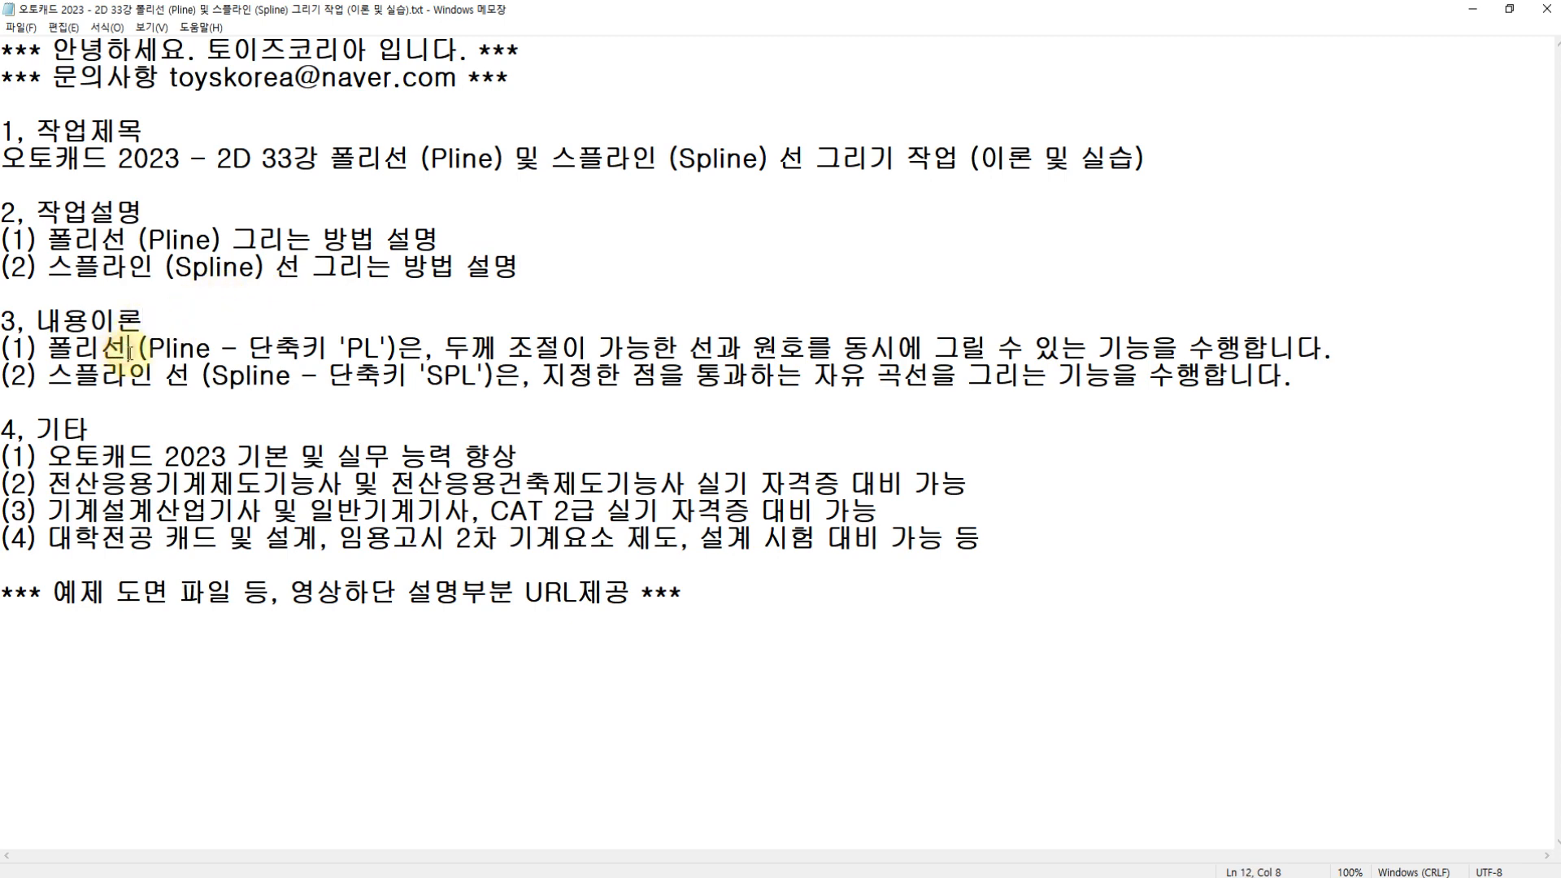
{"action": "left_click_drag", "start_coordinate": [147, 351], "coordinate": [213, 351]}
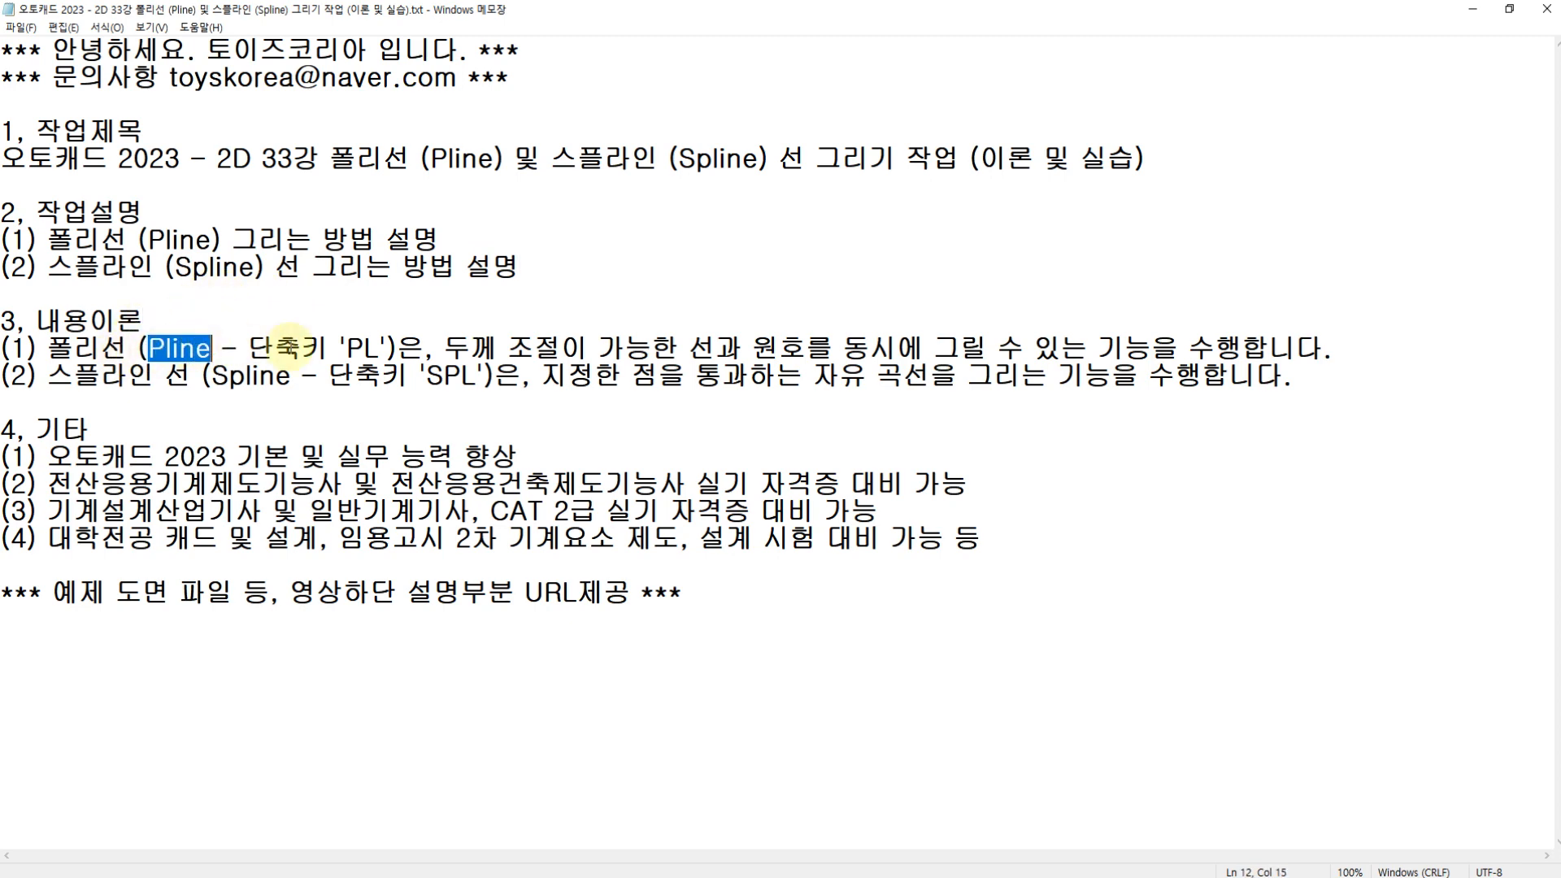
{"action": "left_click_drag", "start_coordinate": [347, 351], "coordinate": [1224, 358]}
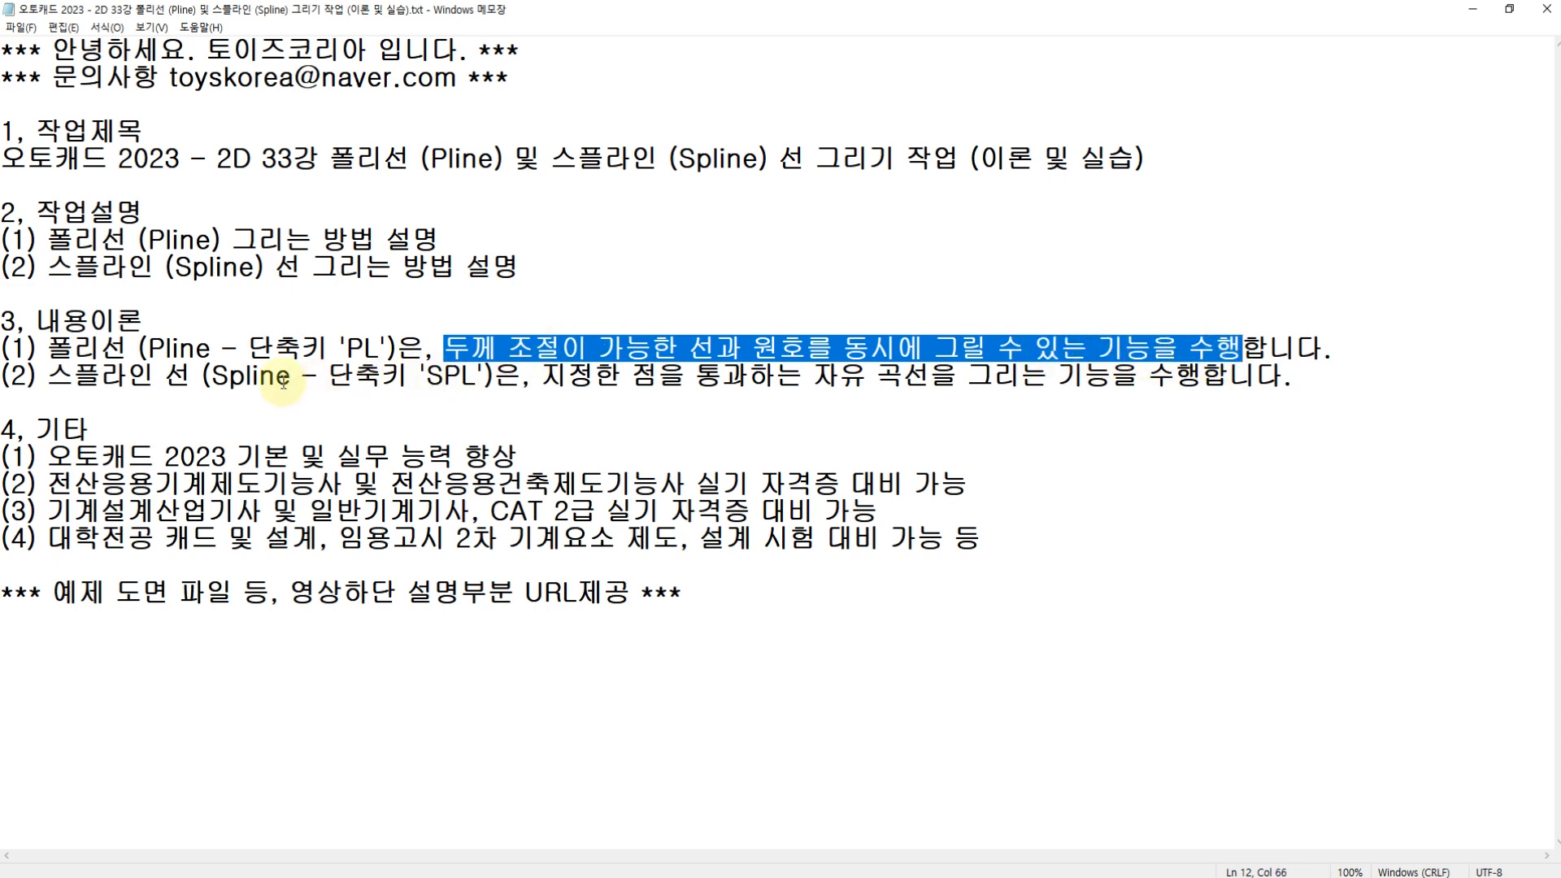
{"action": "left_click", "coordinate": [211, 376]}
{"action": "left_click_drag", "start_coordinate": [212, 375], "coordinate": [304, 376]}
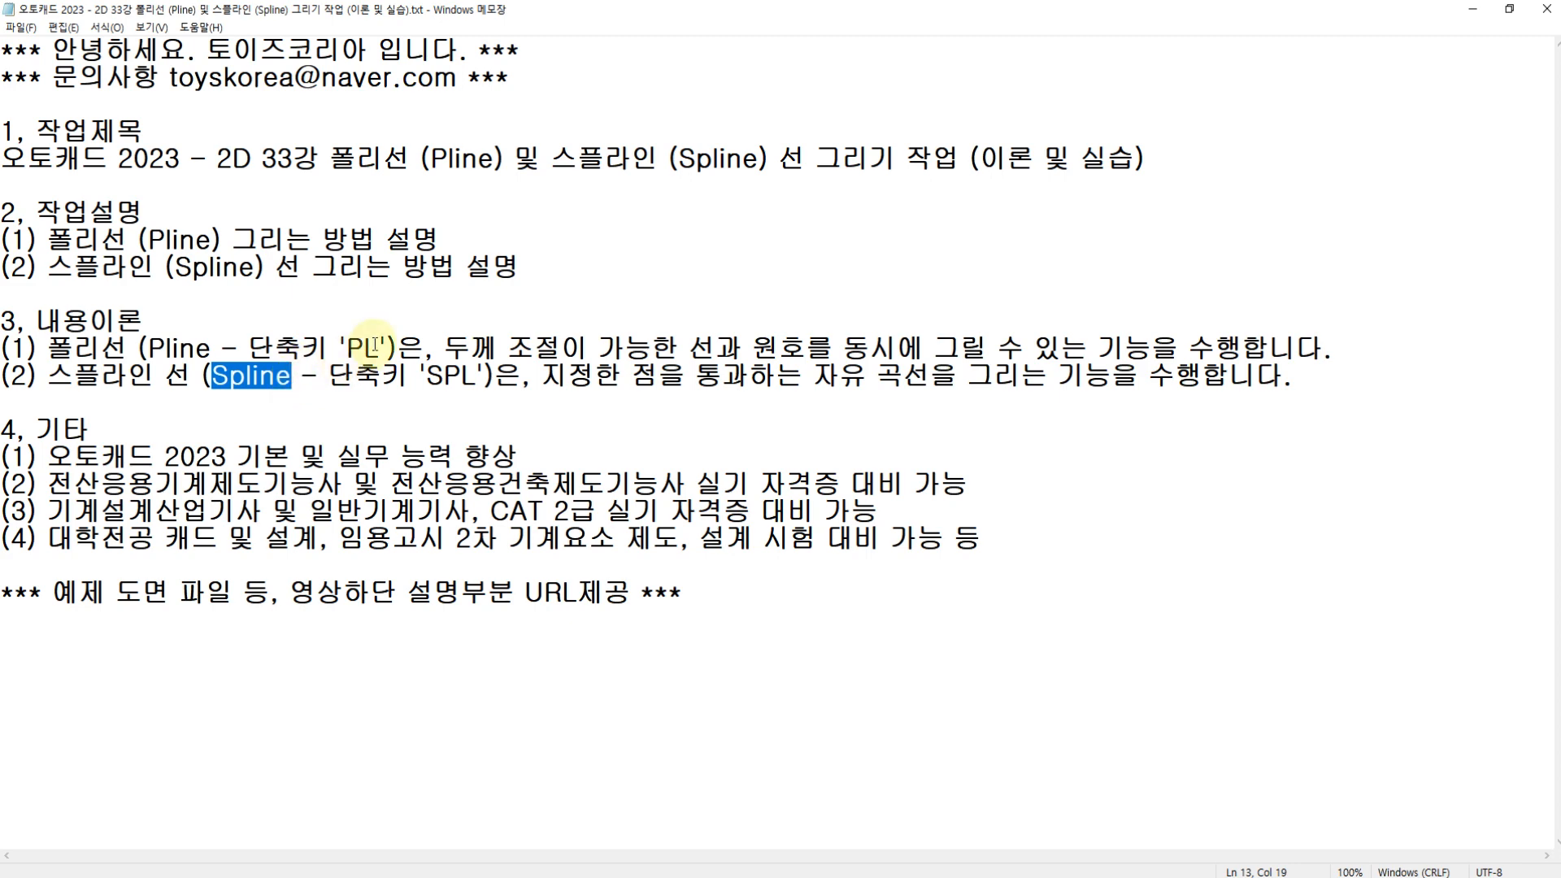
{"action": "left_click_drag", "start_coordinate": [426, 375], "coordinate": [467, 376]}
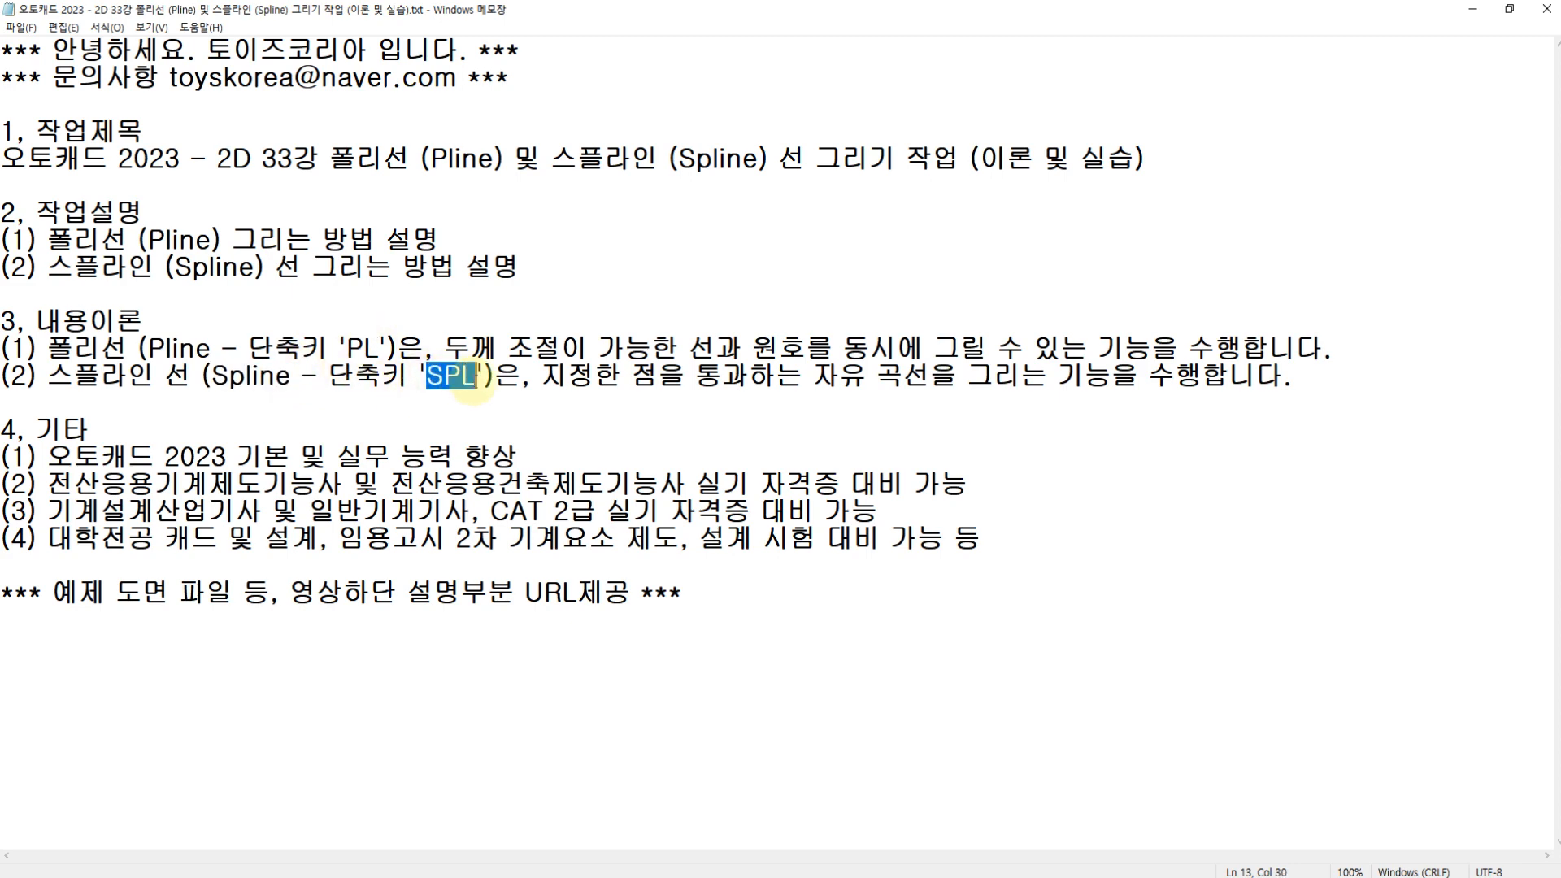
{"action": "left_click", "coordinate": [438, 379]}
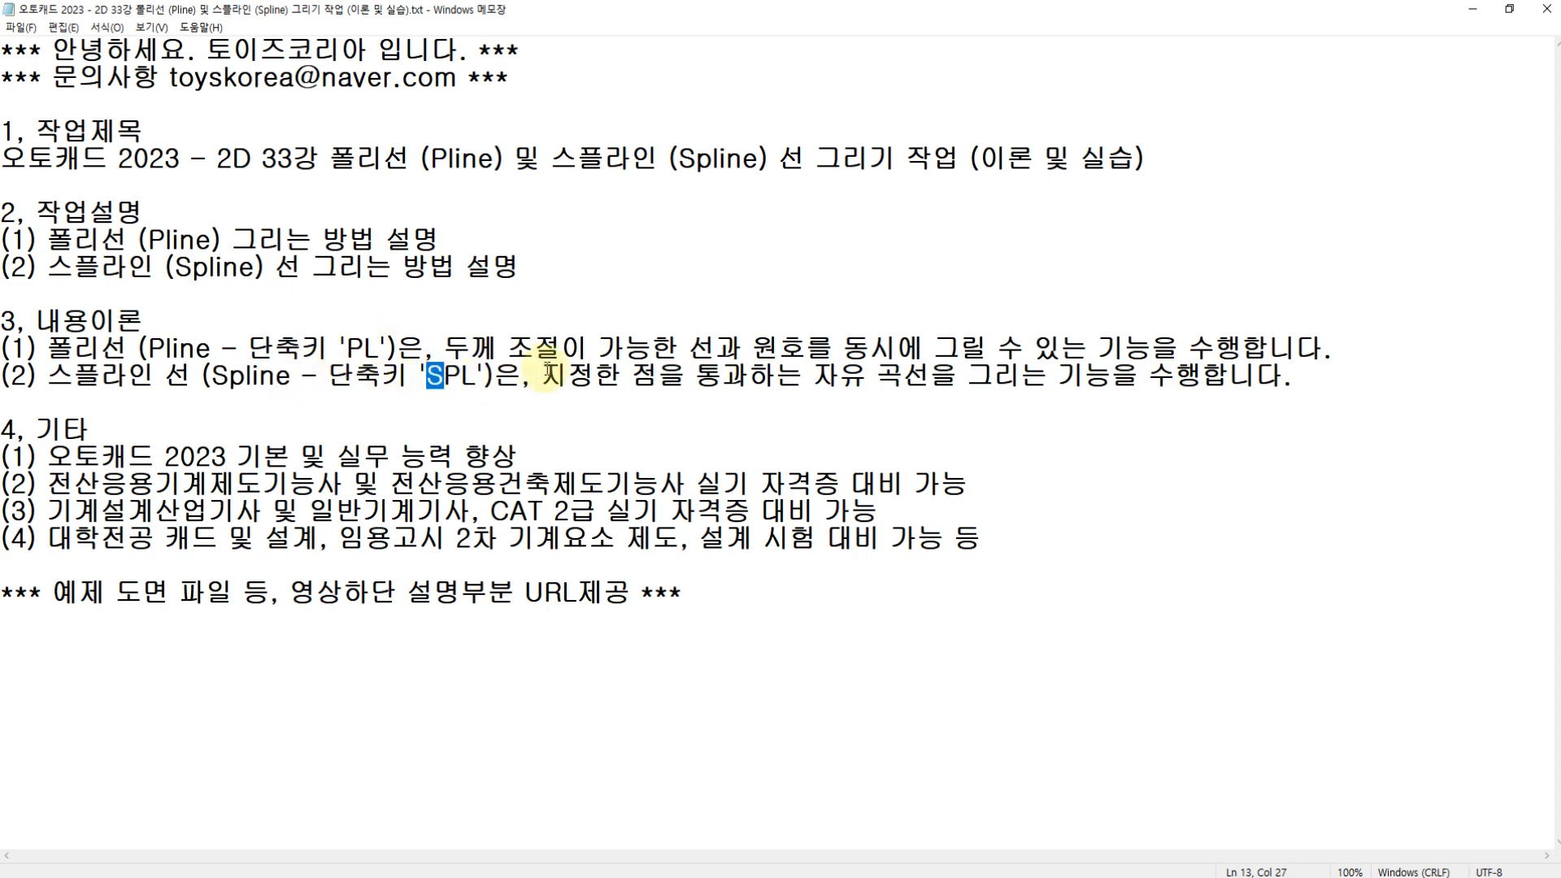
{"action": "left_click_drag", "start_coordinate": [550, 376], "coordinate": [1086, 380]}
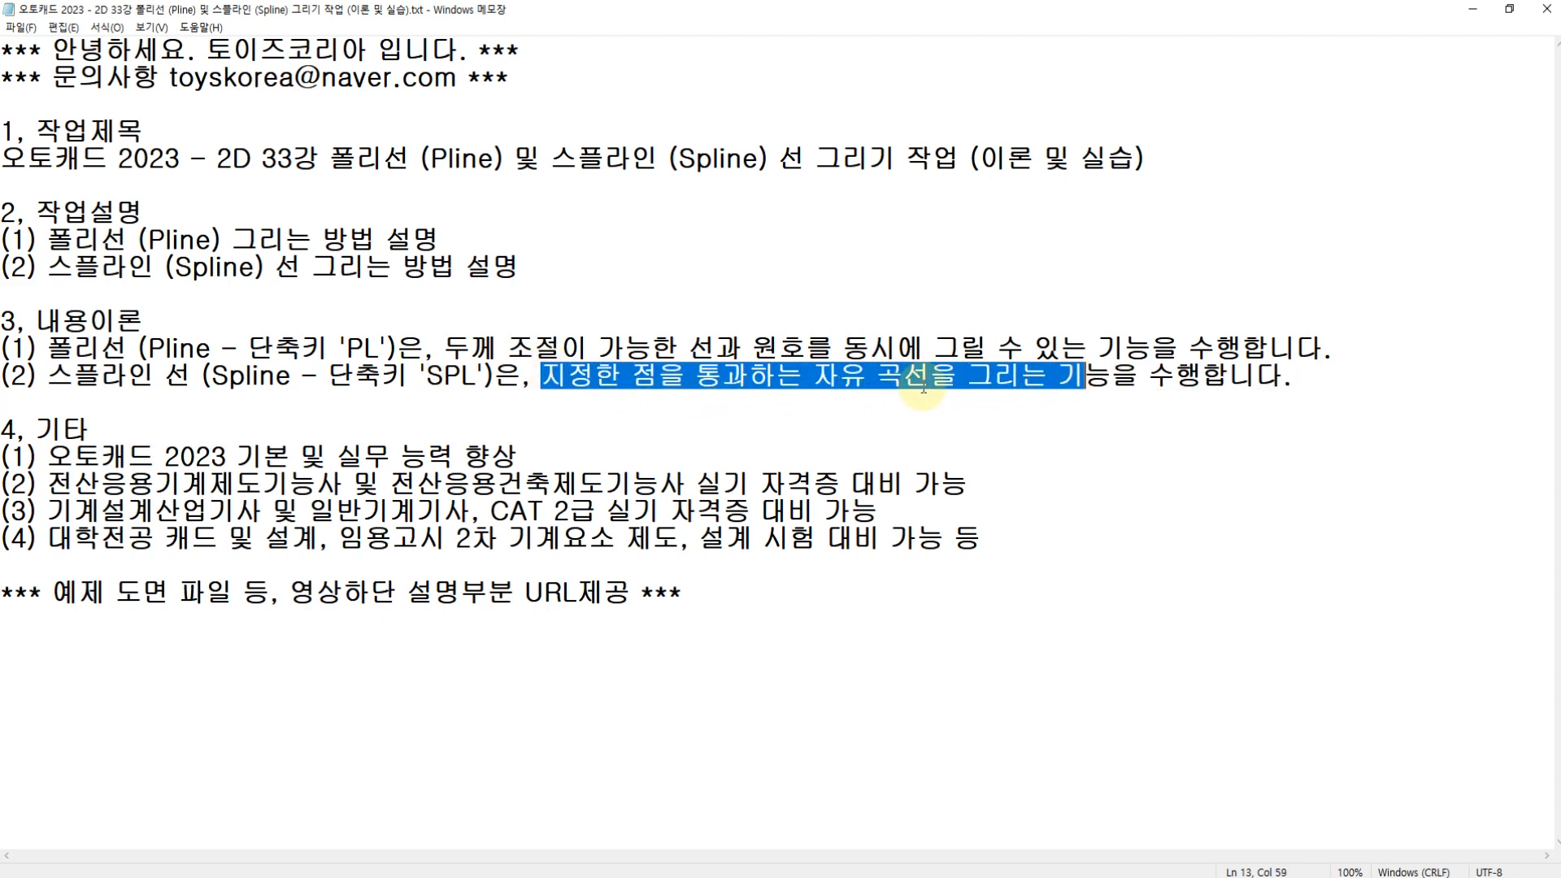
- Compare the notes' theory descriptions of polylines for lines and arcs with splines for free curves through points
{"action": "left_click_drag", "start_coordinate": [679, 349], "coordinate": [874, 356]}
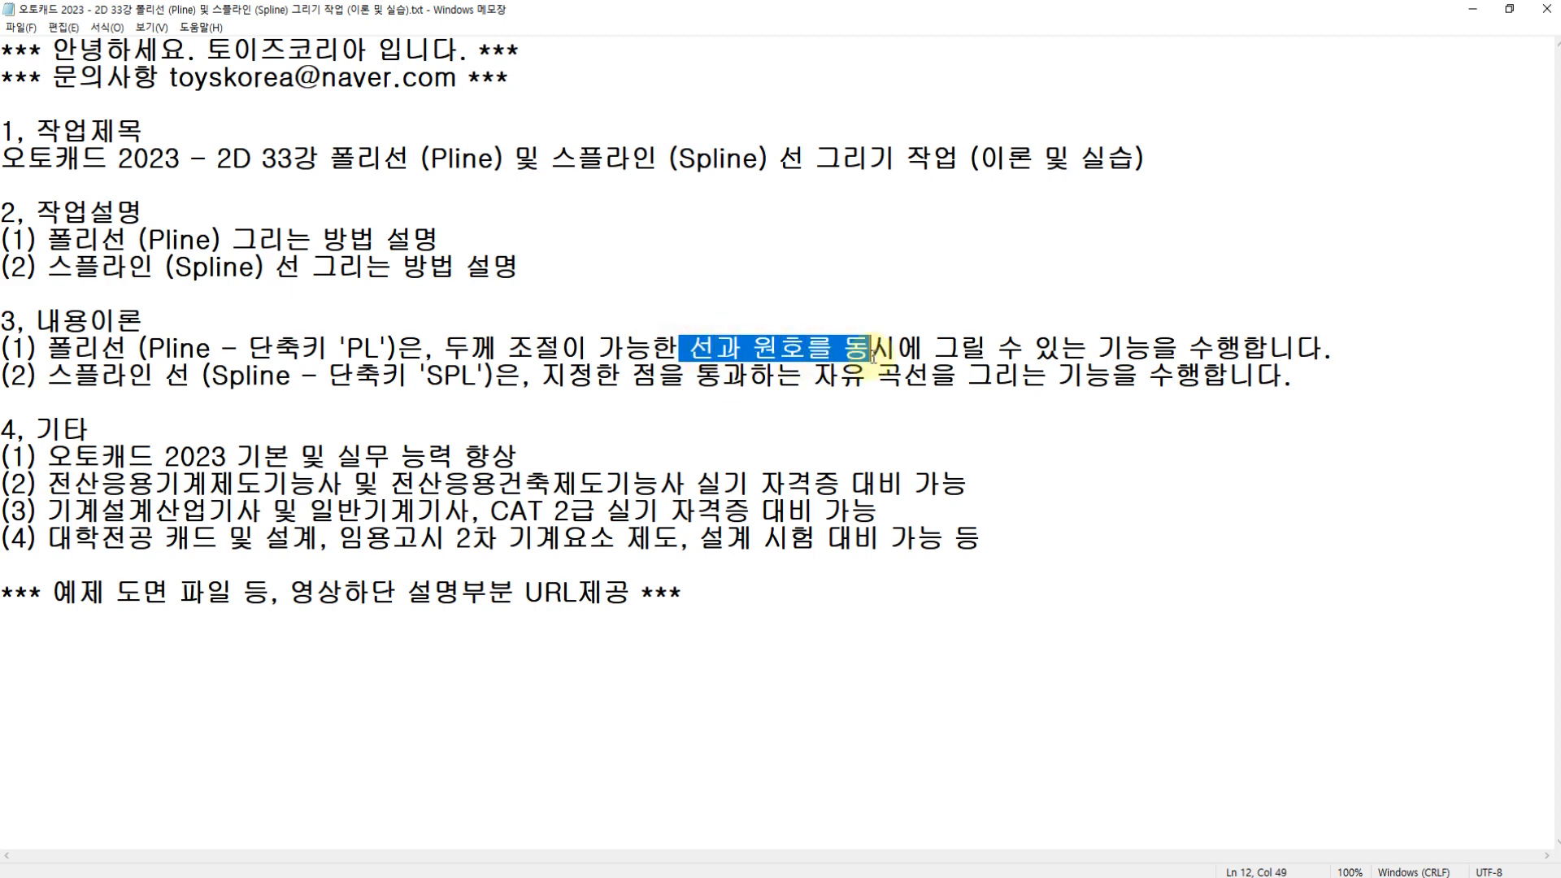
{"action": "left_click", "coordinate": [695, 379]}
{"action": "left_click_drag", "start_coordinate": [697, 386], "coordinate": [911, 376]}
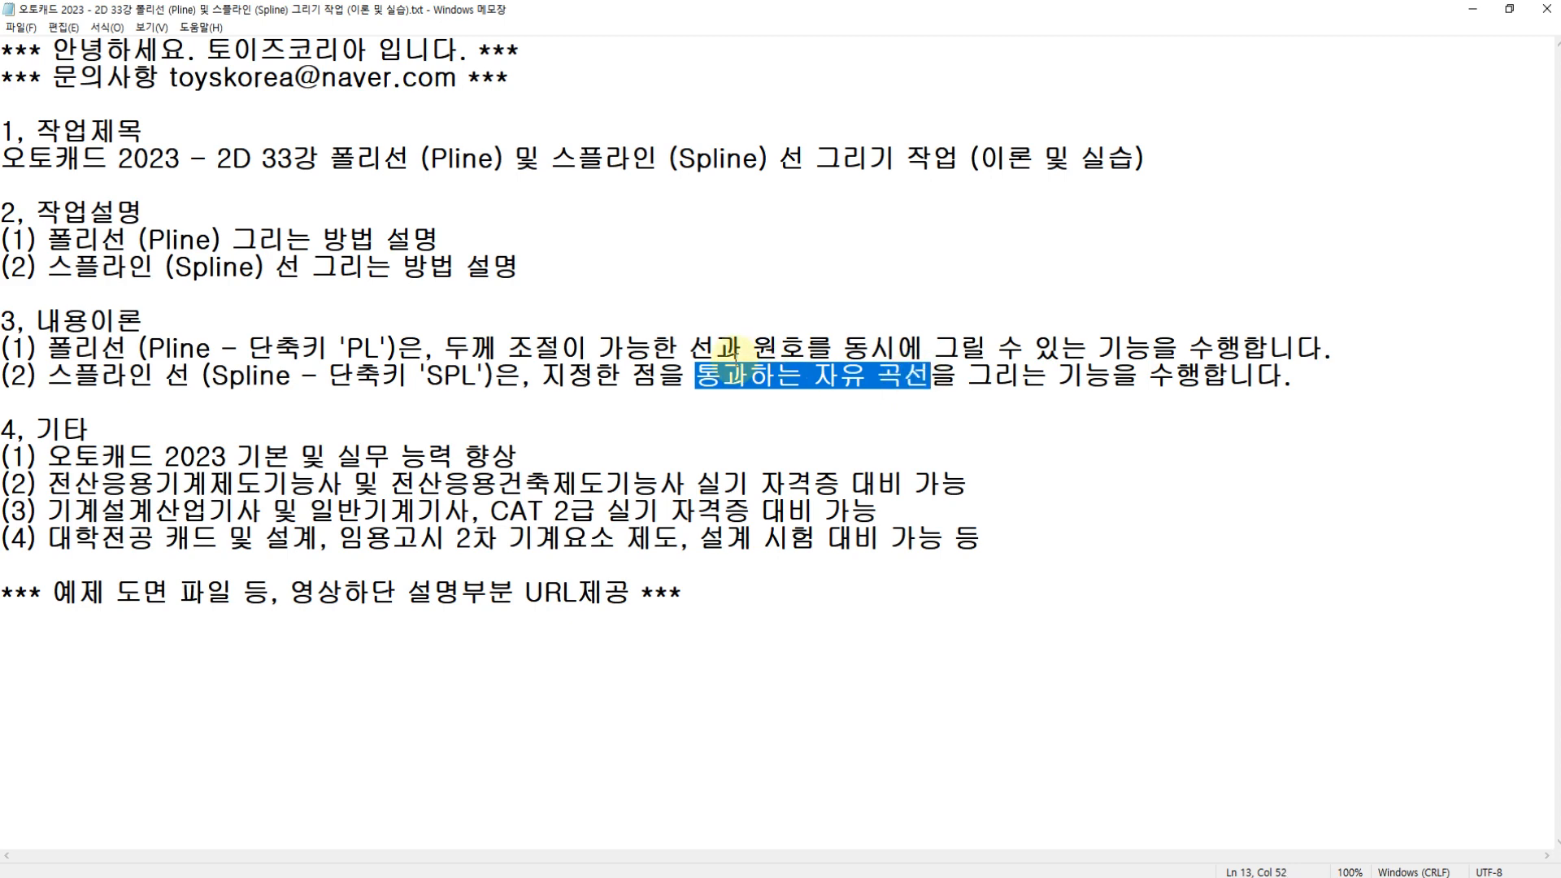
{"action": "left_click", "coordinate": [749, 376]}
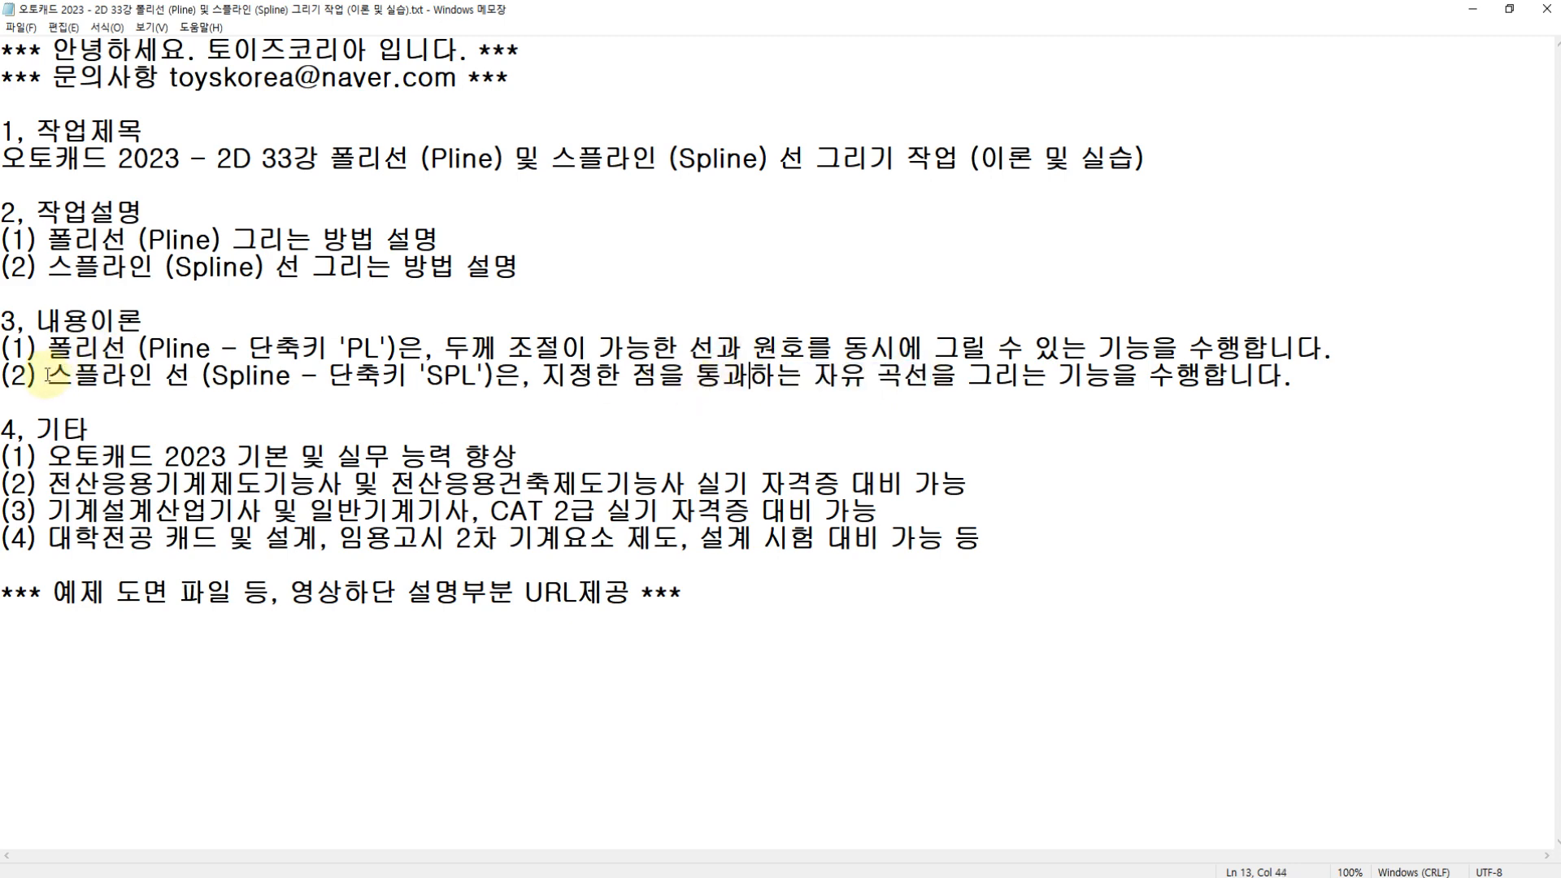
{"action": "left_click_drag", "start_coordinate": [49, 376], "coordinate": [194, 377]}
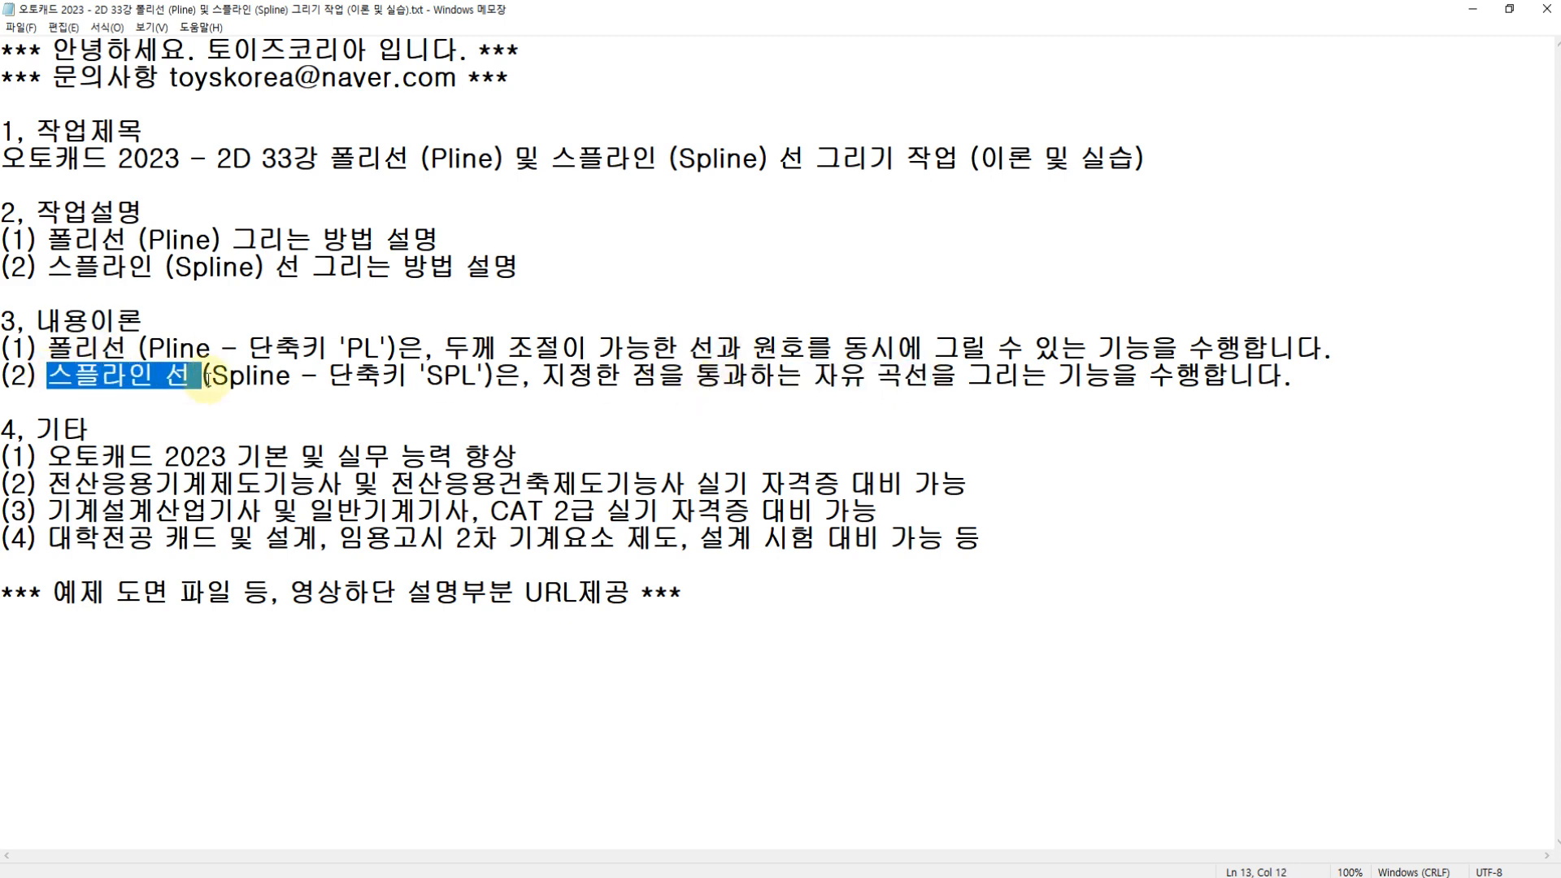
{"action": "left_click", "coordinate": [208, 376]}
{"action": "left_click", "coordinate": [130, 358]}
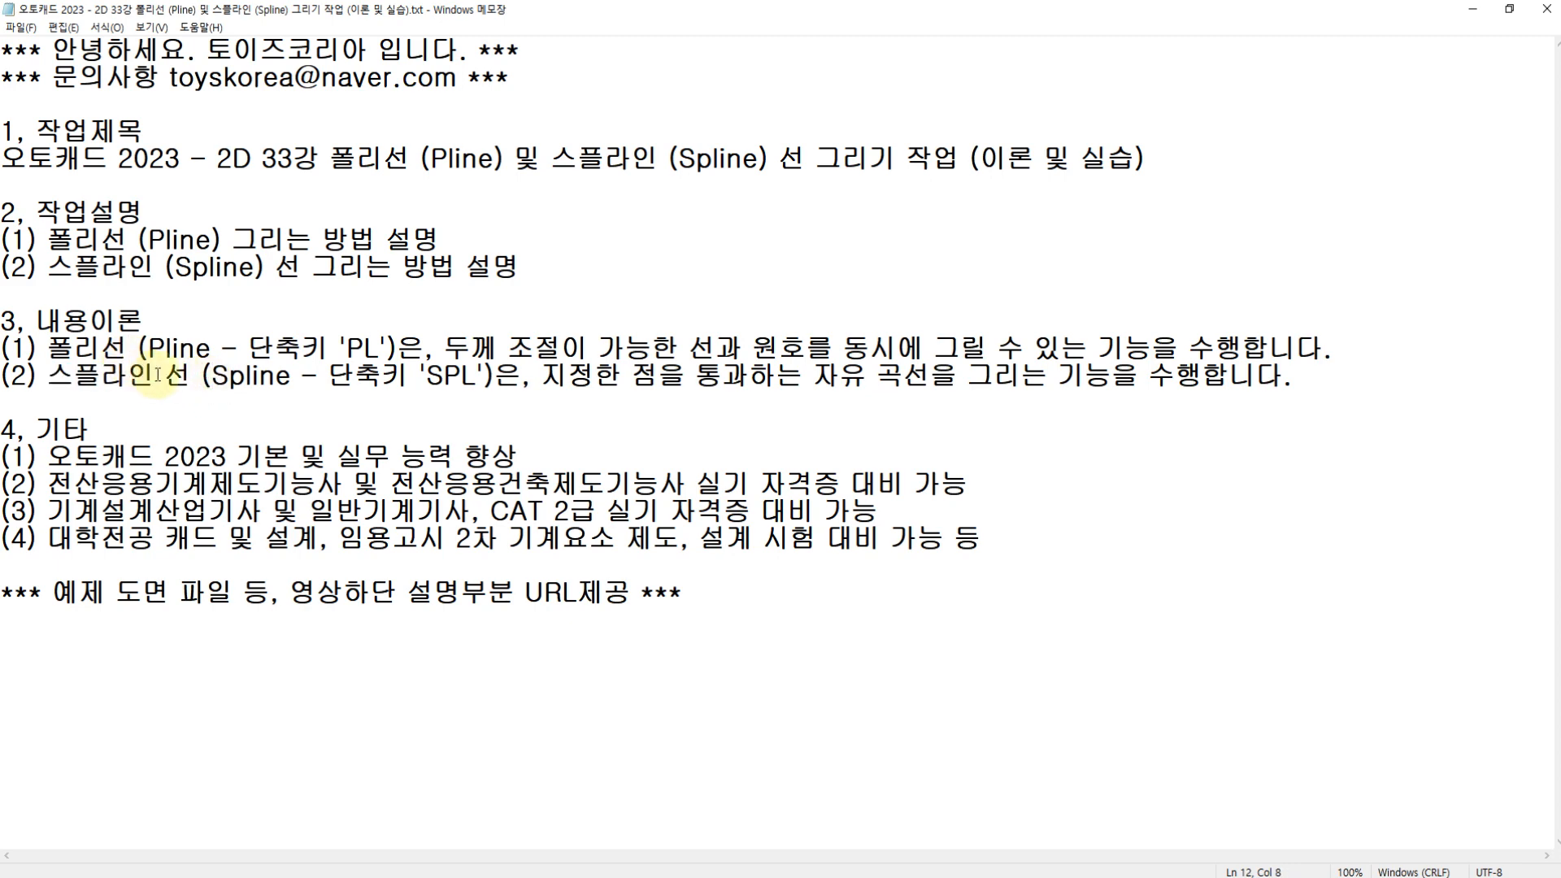
{"action": "left_click", "coordinate": [130, 354]}
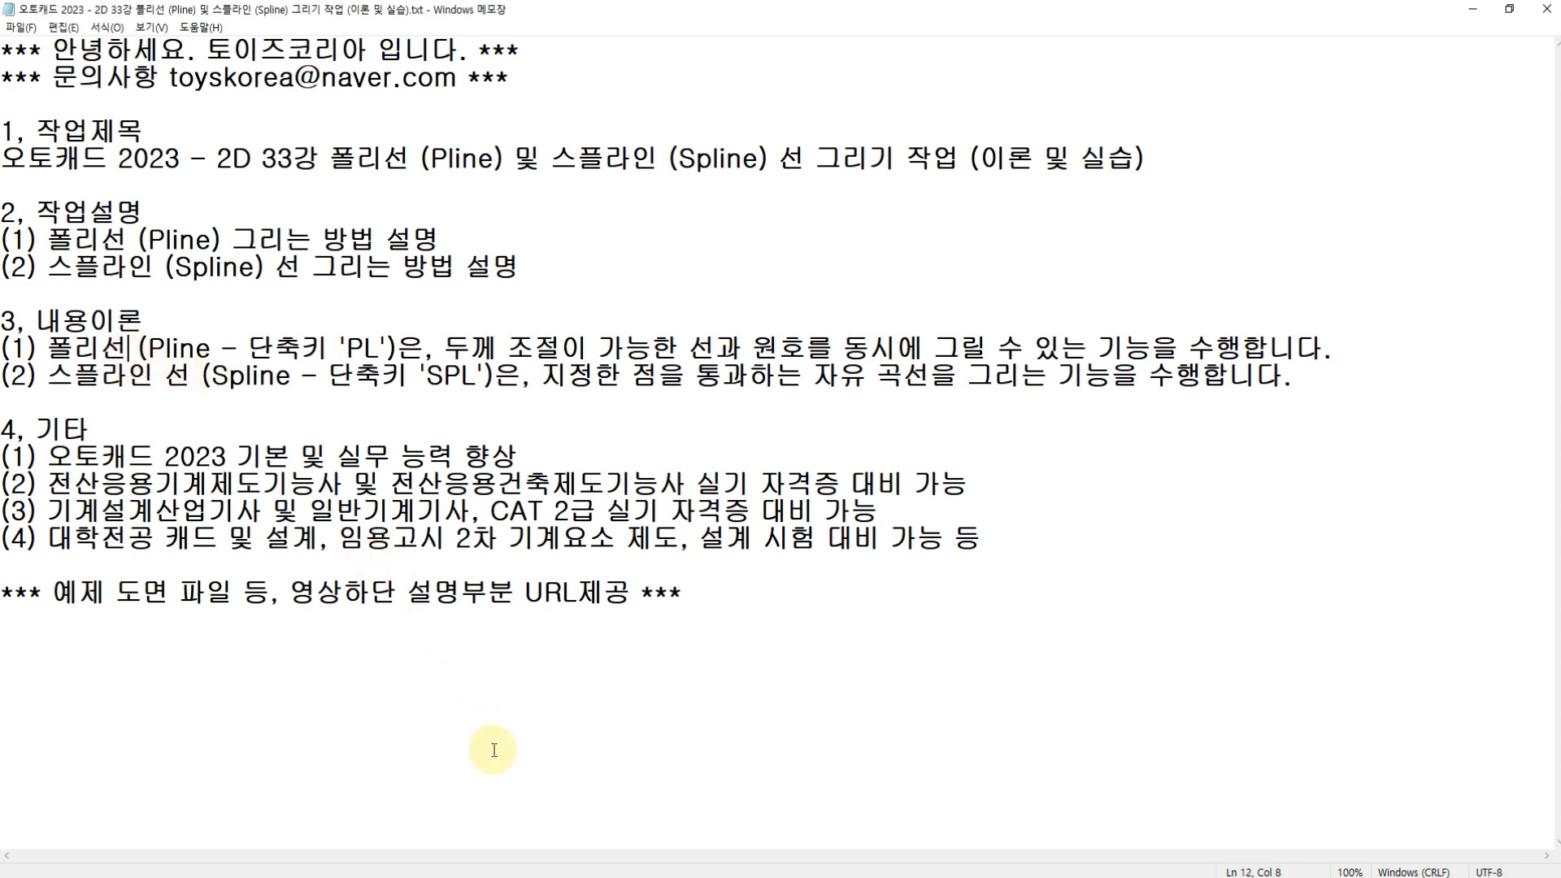
- Switch to AutoCAD and examine the U-shaped arrow polyline in the example drawing
{"action": "left_click", "coordinate": [528, 877]}
{"action": "left_click", "coordinate": [801, 877]}
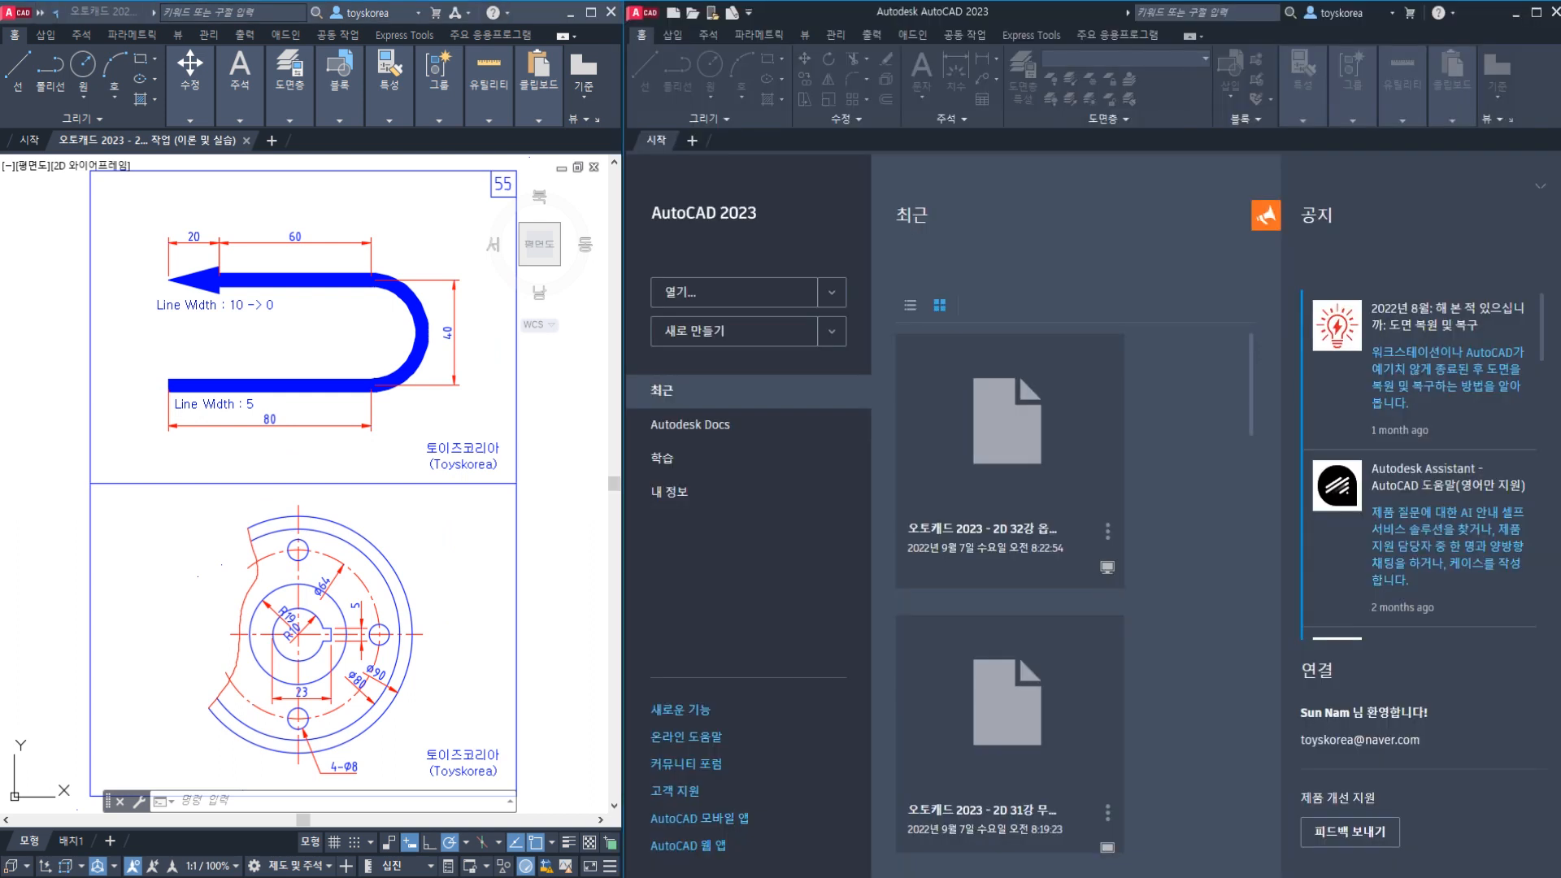
{"action": "left_click", "coordinate": [535, 325]}
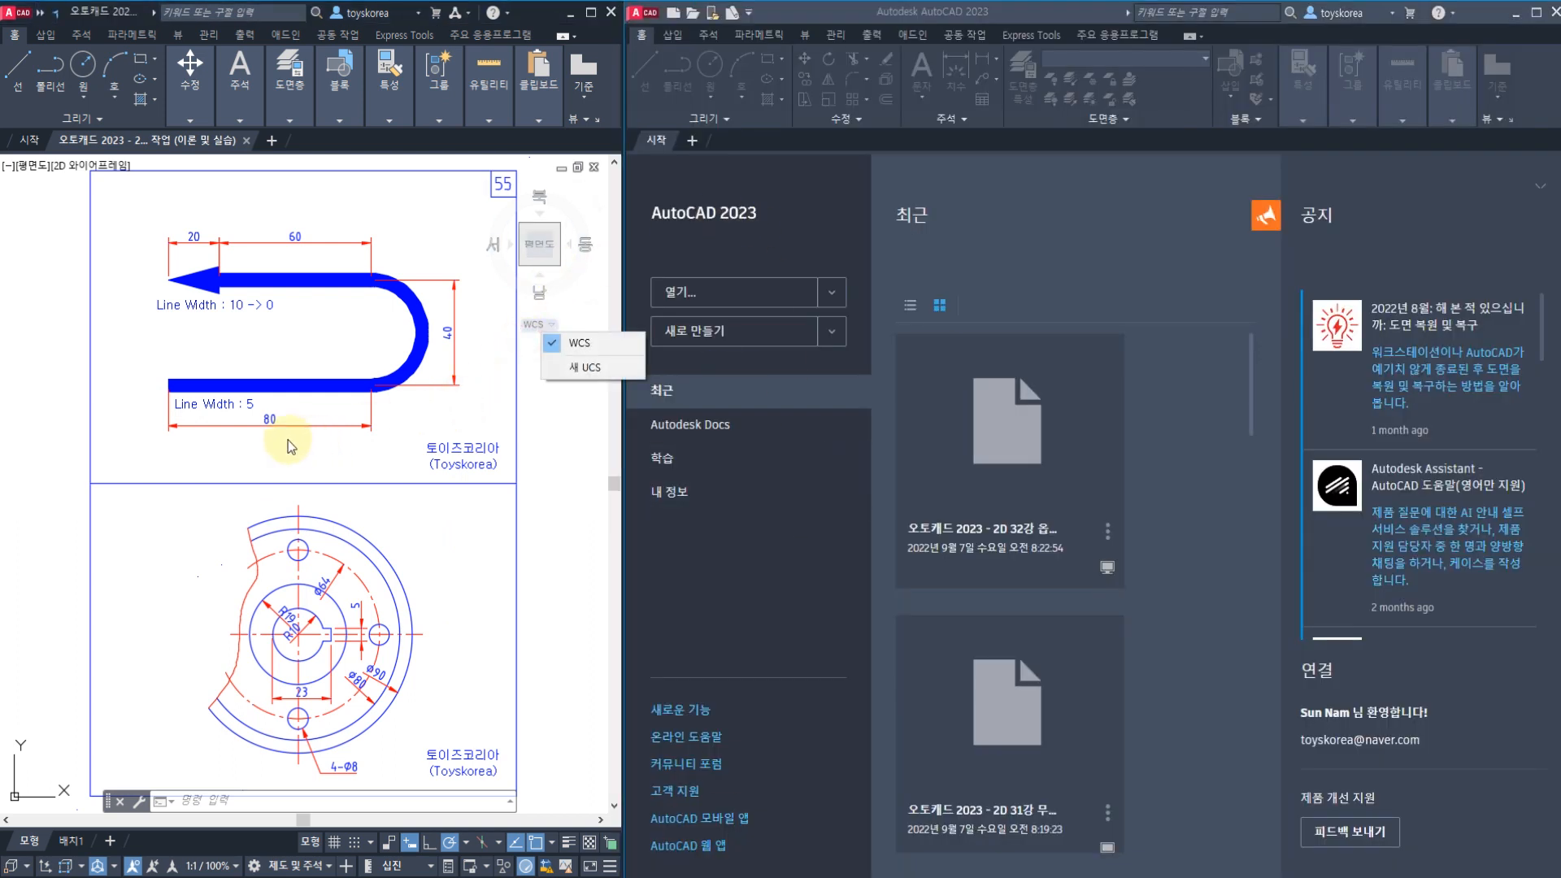
{"action": "key", "text": "Escape"}
{"action": "key", "text": "Escape"}
{"action": "scroll", "coordinate": [276, 317], "scroll_direction": "up", "scroll_amount": 2}
{"action": "mouse_move", "coordinate": [277, 317]}
{"action": "middle_mouse_down"}
{"action": "mouse_move", "coordinate": [288, 362]}
{"action": "mouse_move", "coordinate": [252, 391]}
{"action": "mouse_move", "coordinate": [258, 412]}
{"action": "middle_mouse_up"}
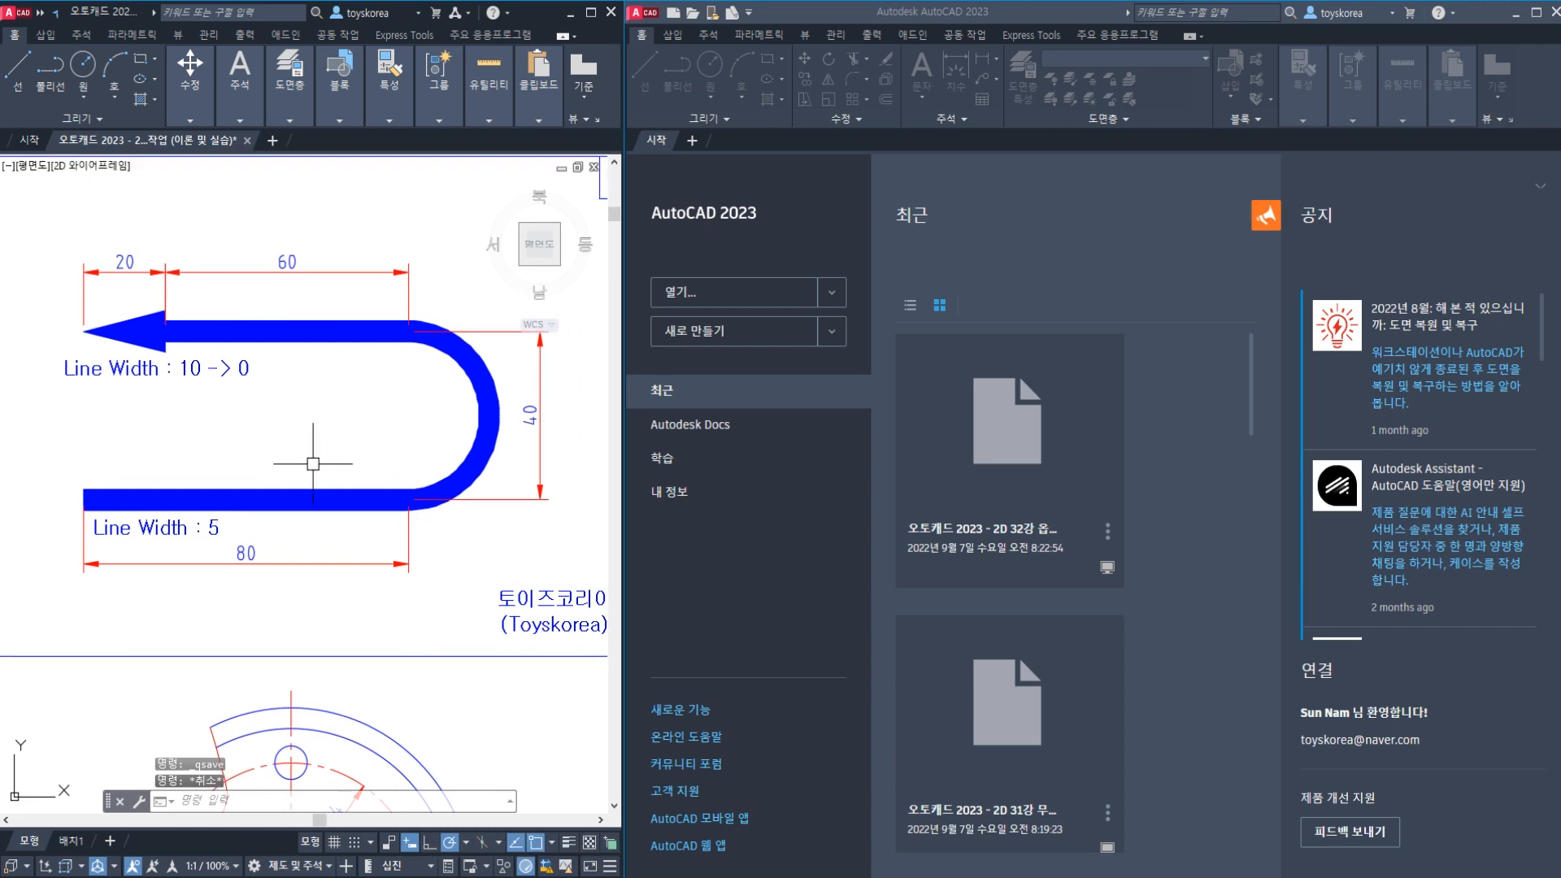
- Examine the circular flange drawing below the arrow, including its two large outer arcs
{"action": "middle_click_drag", "start_coordinate": [248, 563], "coordinate": [230, 384]}
{"action": "key", "text": "Escape"}
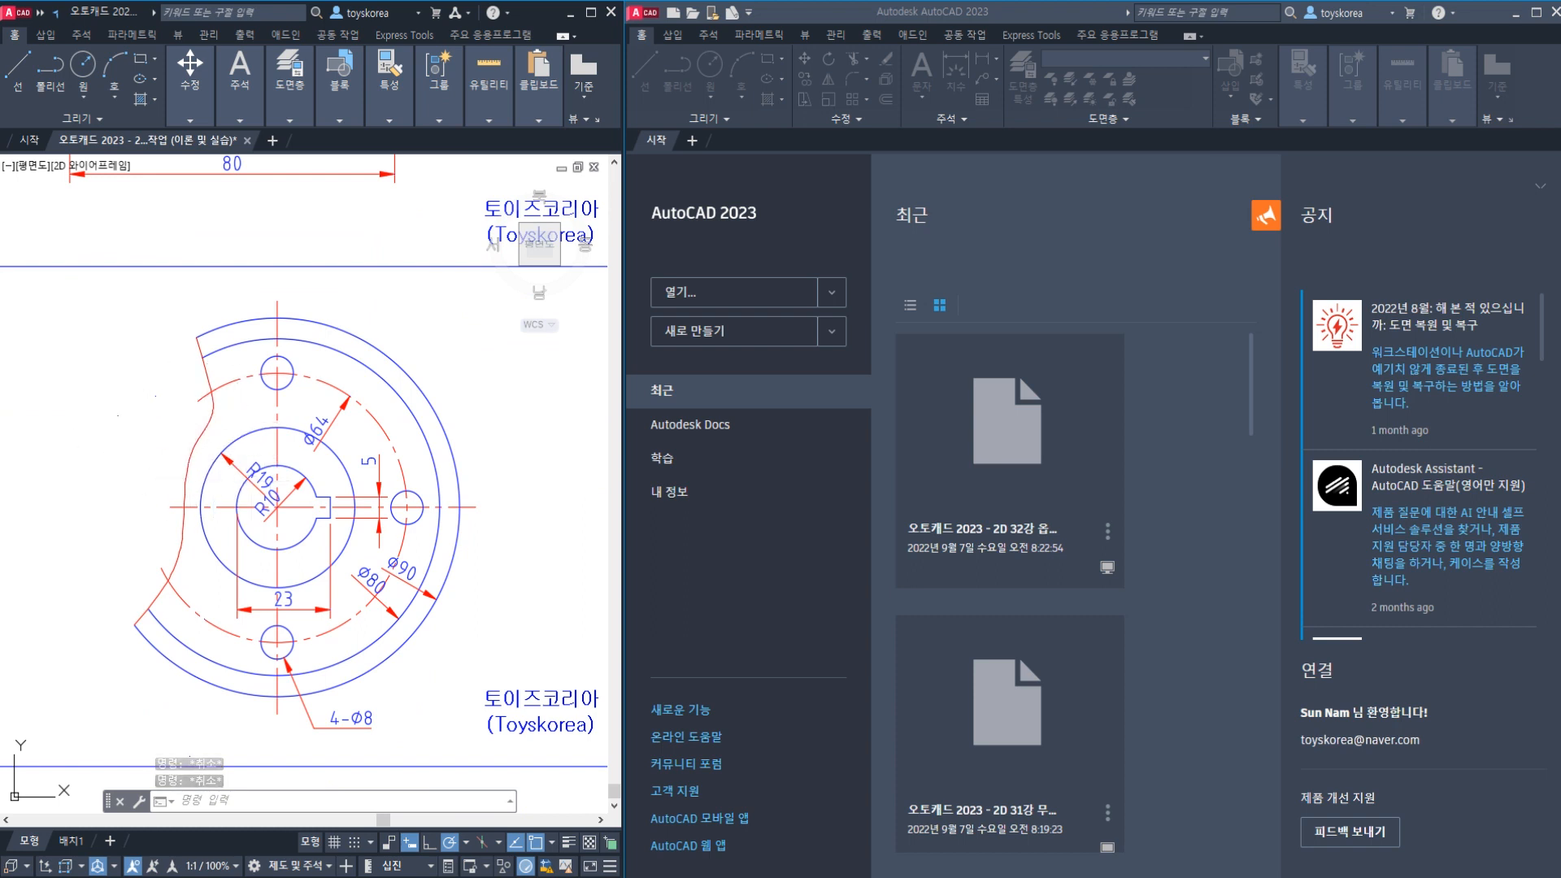
{"action": "scroll", "coordinate": [236, 436], "scroll_direction": "up", "scroll_amount": 2}
{"action": "mouse_move", "coordinate": [239, 436]}
{"action": "middle_mouse_down"}
{"action": "mouse_move", "coordinate": [221, 384]}
{"action": "mouse_move", "coordinate": [223, 437]}
{"action": "middle_mouse_up"}
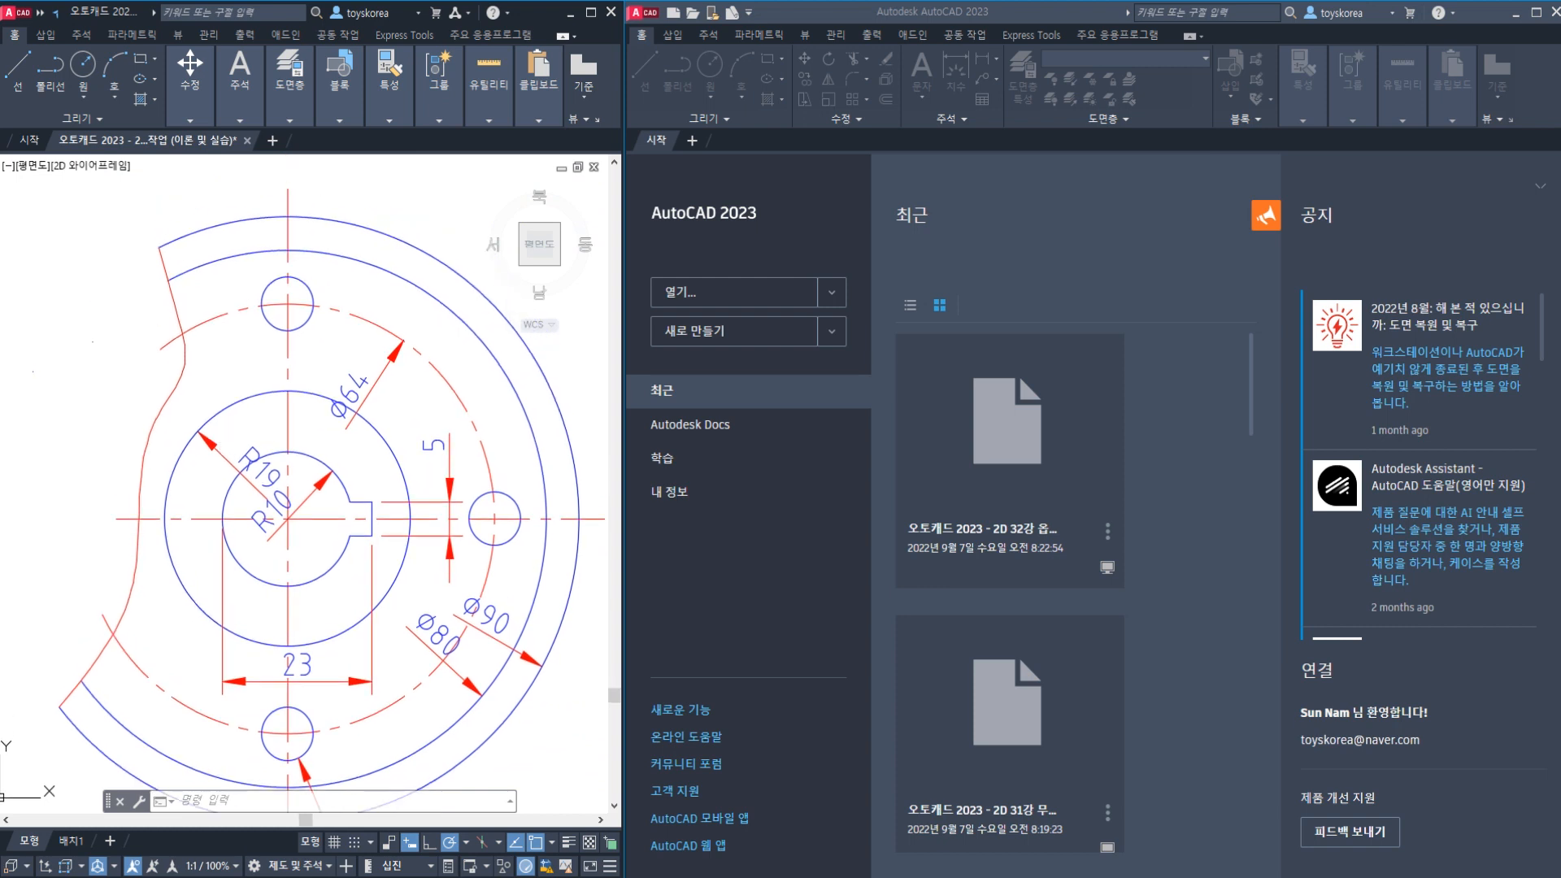
{"action": "left_click", "coordinate": [246, 263]}
{"action": "left_click", "coordinate": [247, 217]}
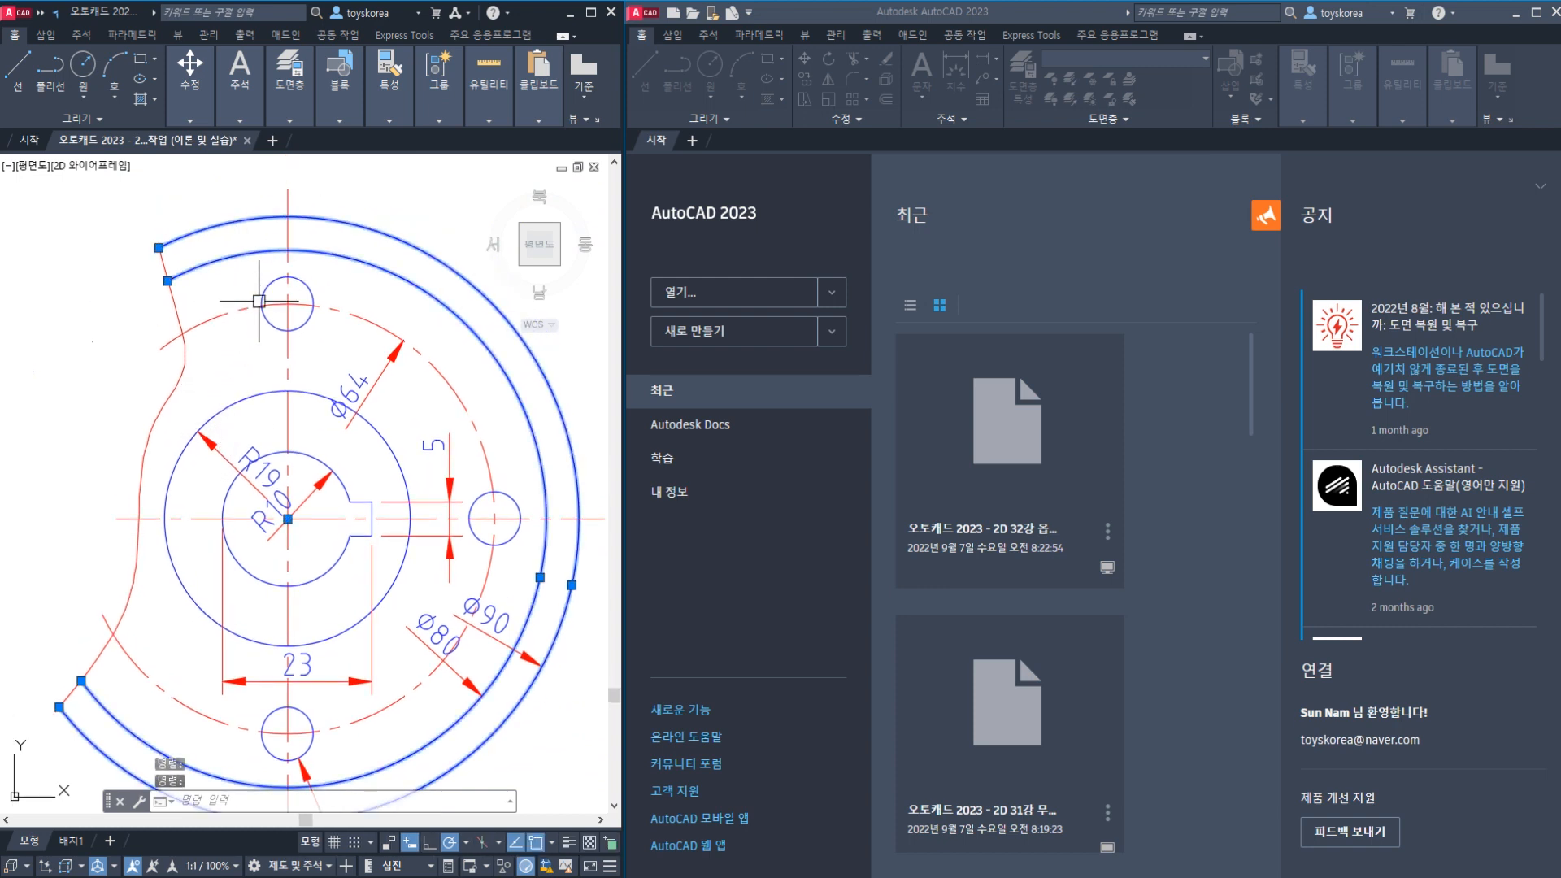
{"action": "left_click", "coordinate": [270, 396]}
{"action": "key", "text": "Escape"}
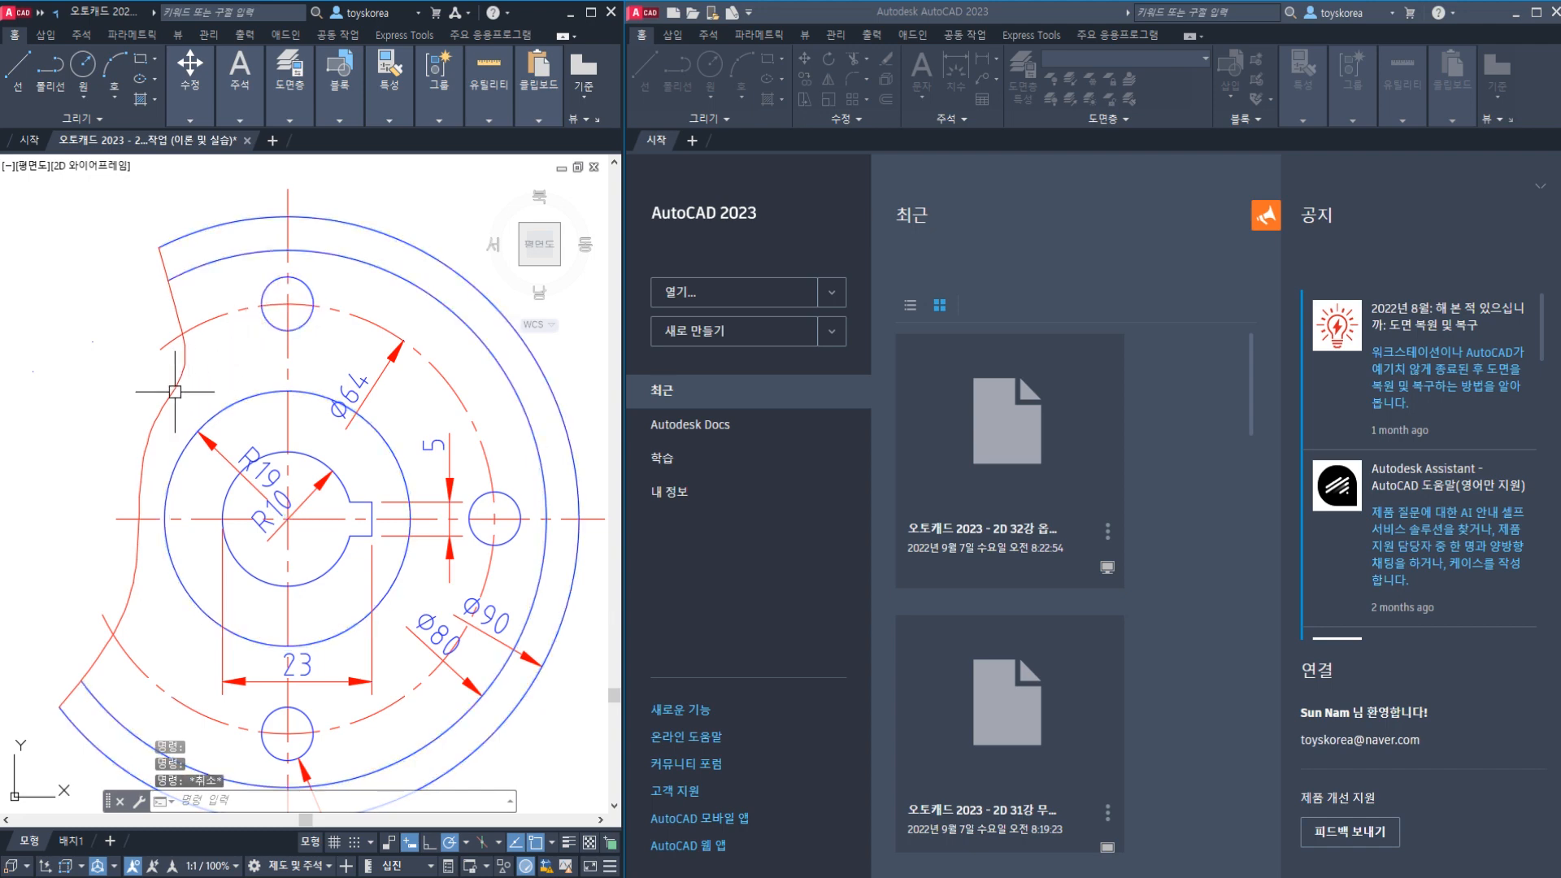
- Inspect the points and course of the free-form spline that forms the flange's broken edge
{"action": "left_click", "coordinate": [171, 392]}
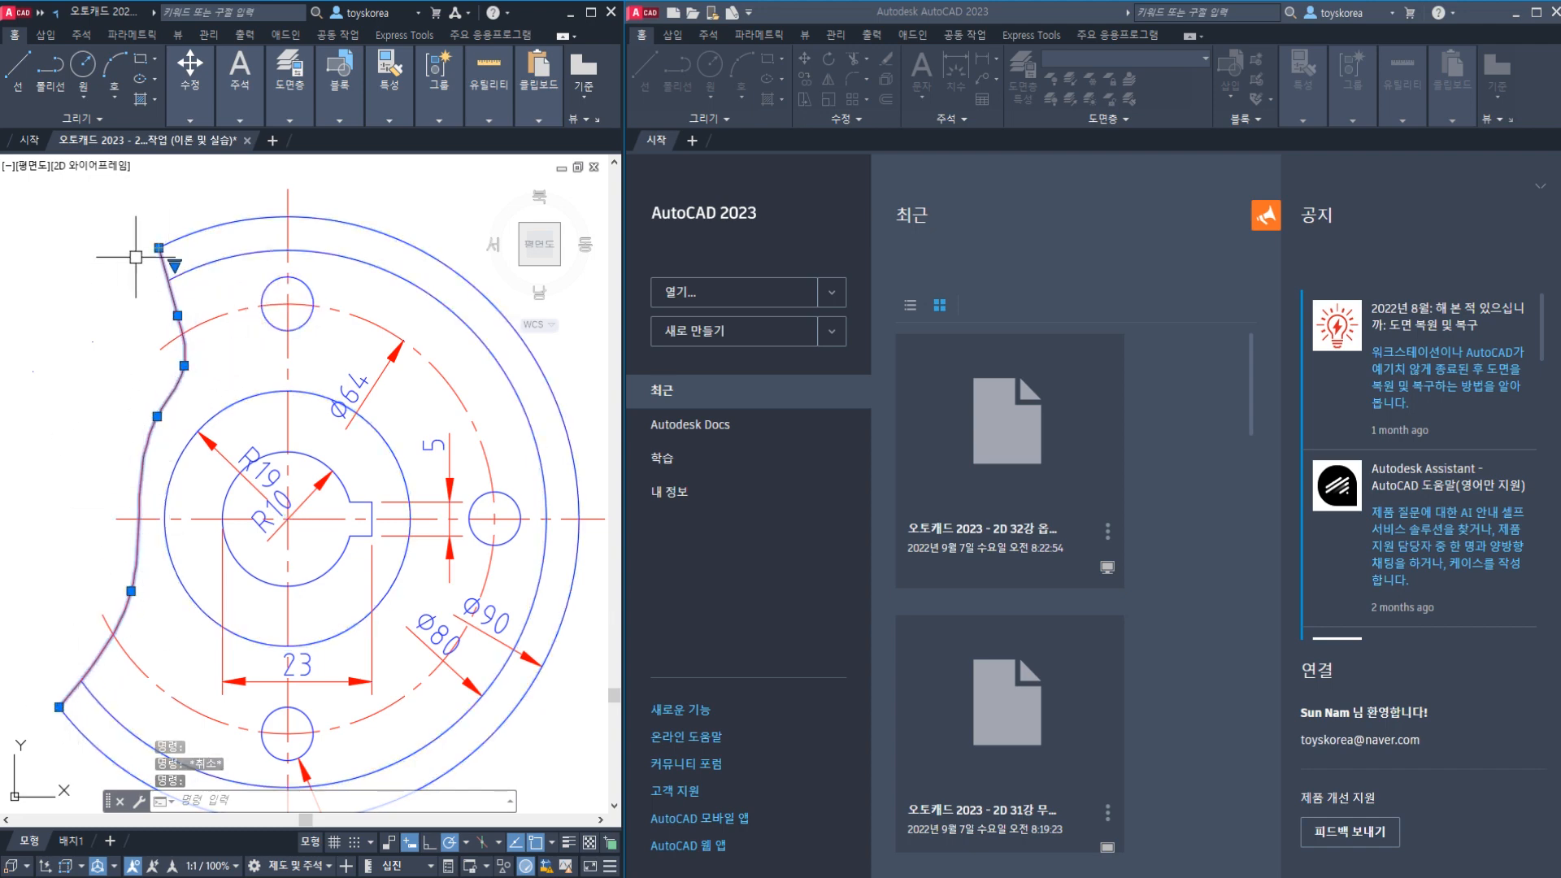
{"action": "middle_click_drag", "start_coordinate": [127, 555], "coordinate": [216, 528]}
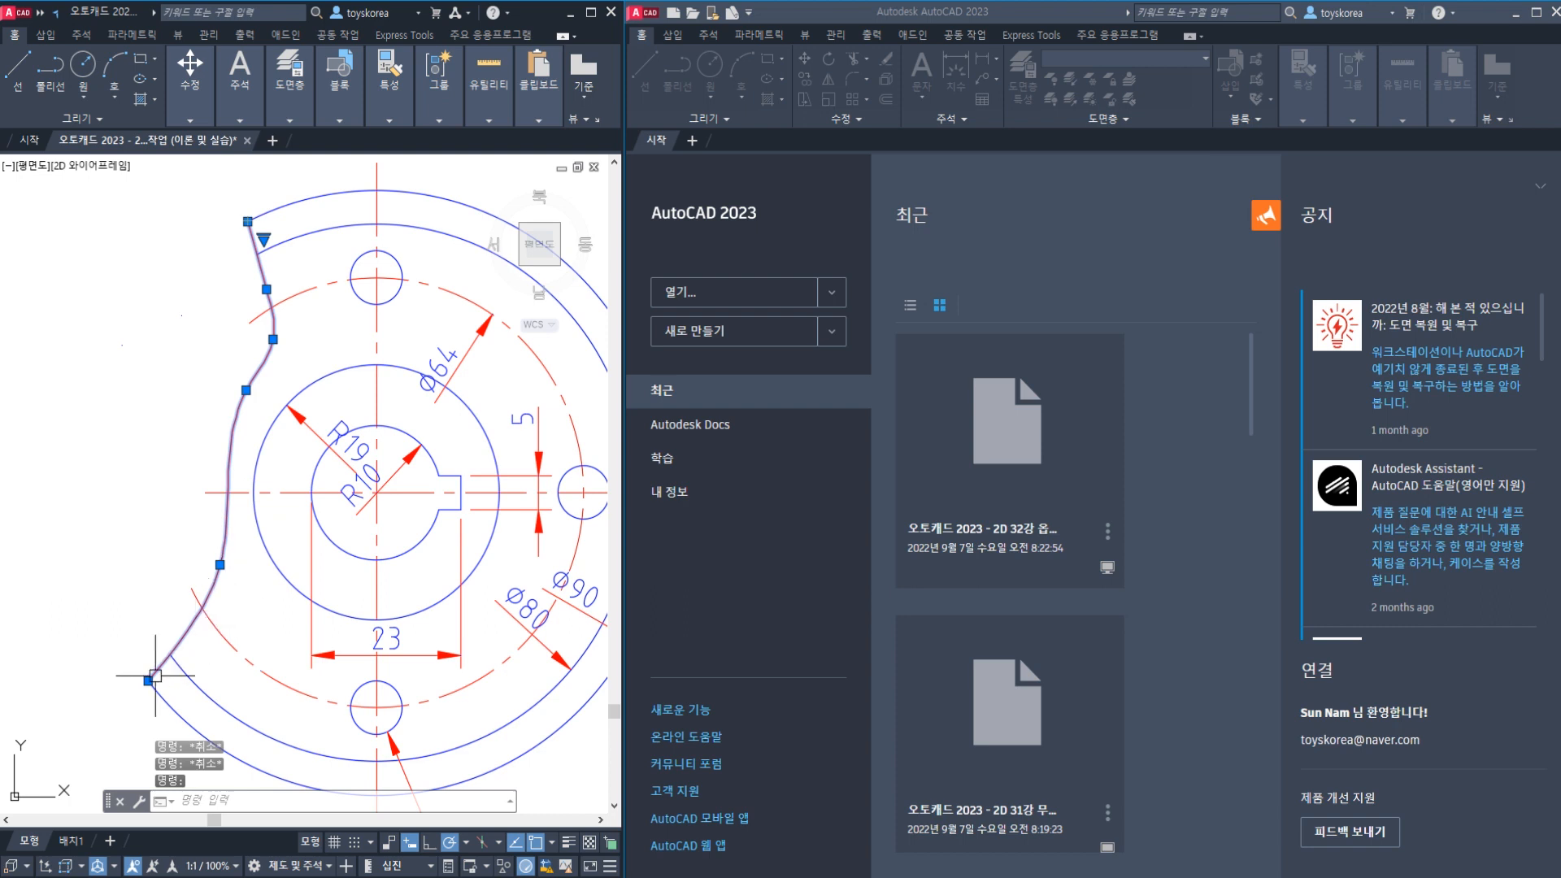
{"action": "key", "text": "Escape"}
{"action": "middle_click_drag", "start_coordinate": [150, 582], "coordinate": [74, 615]}
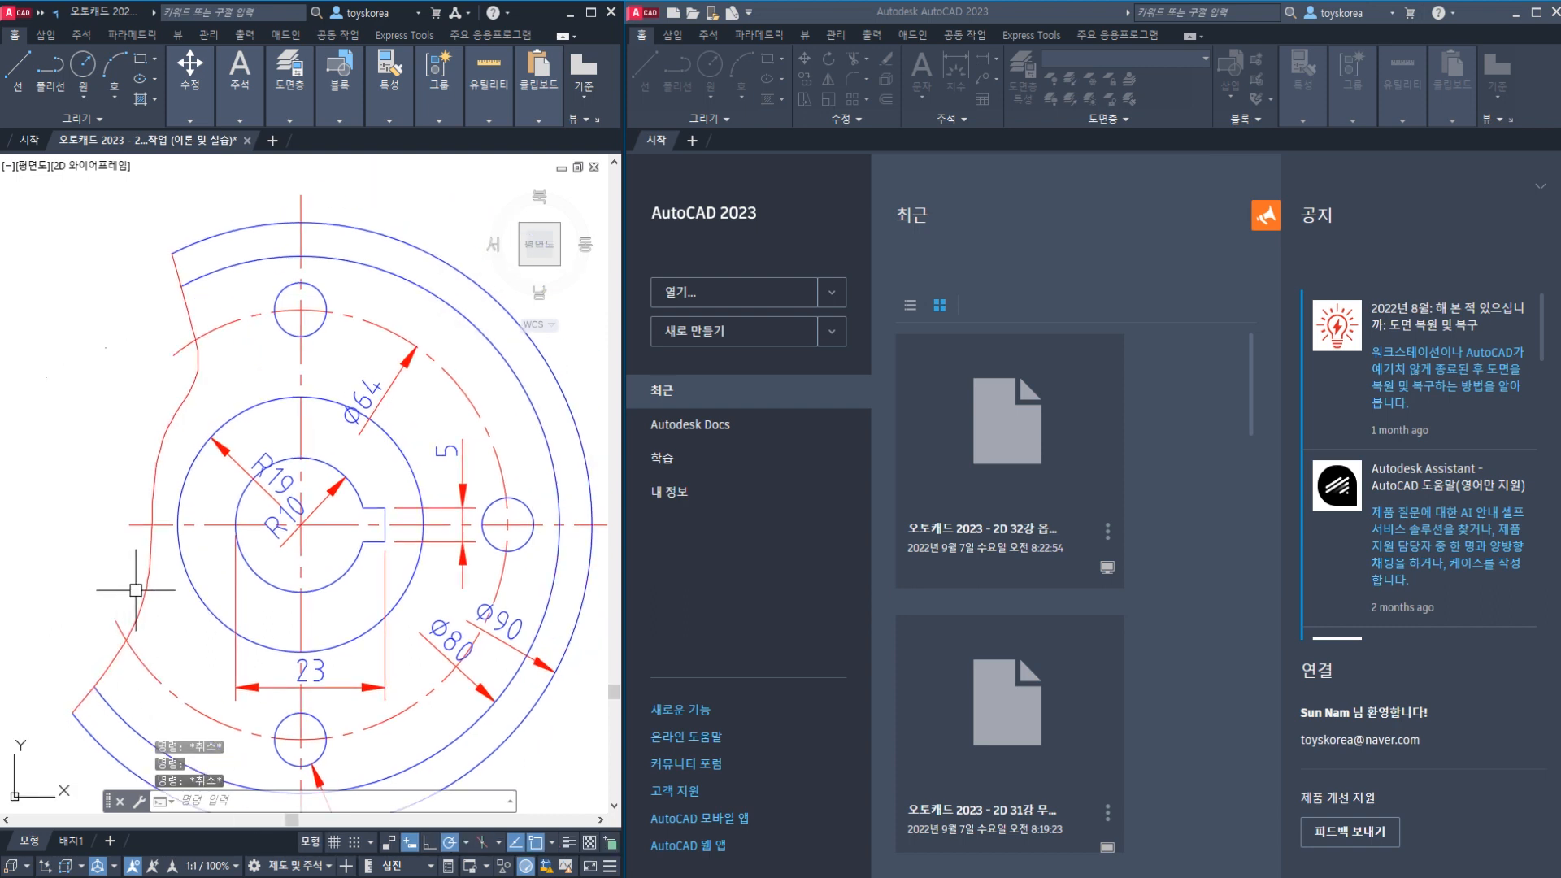
{"action": "left_click", "coordinate": [151, 565]}
{"action": "key", "text": "Escape"}
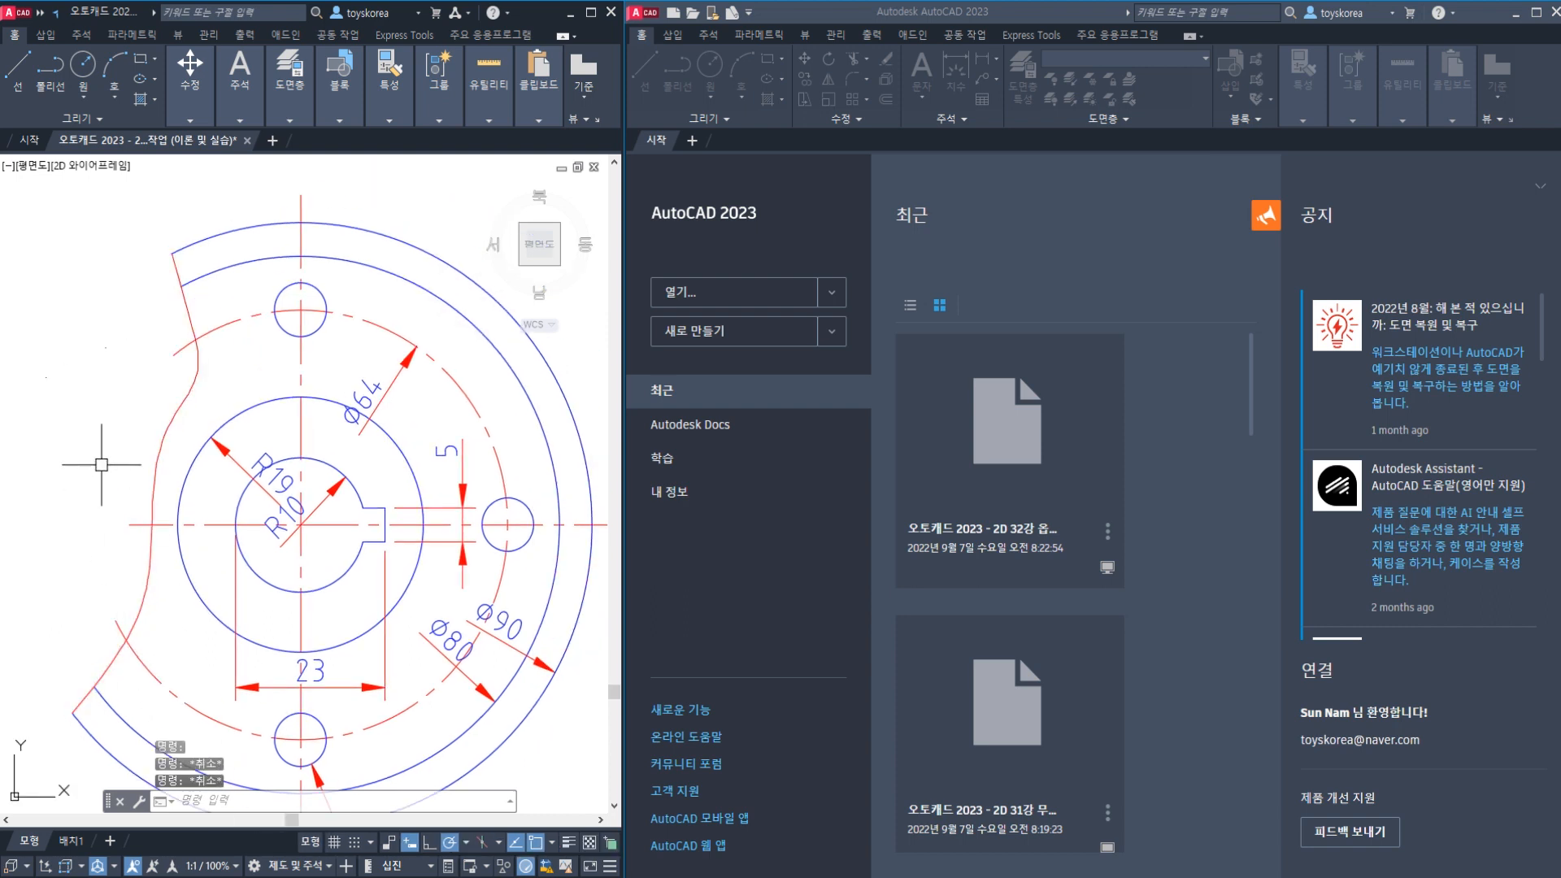
{"action": "left_click", "coordinate": [154, 485]}
{"action": "key", "text": "Escape"}
{"action": "middle_click_drag", "start_coordinate": [116, 489], "coordinate": [150, 490]}
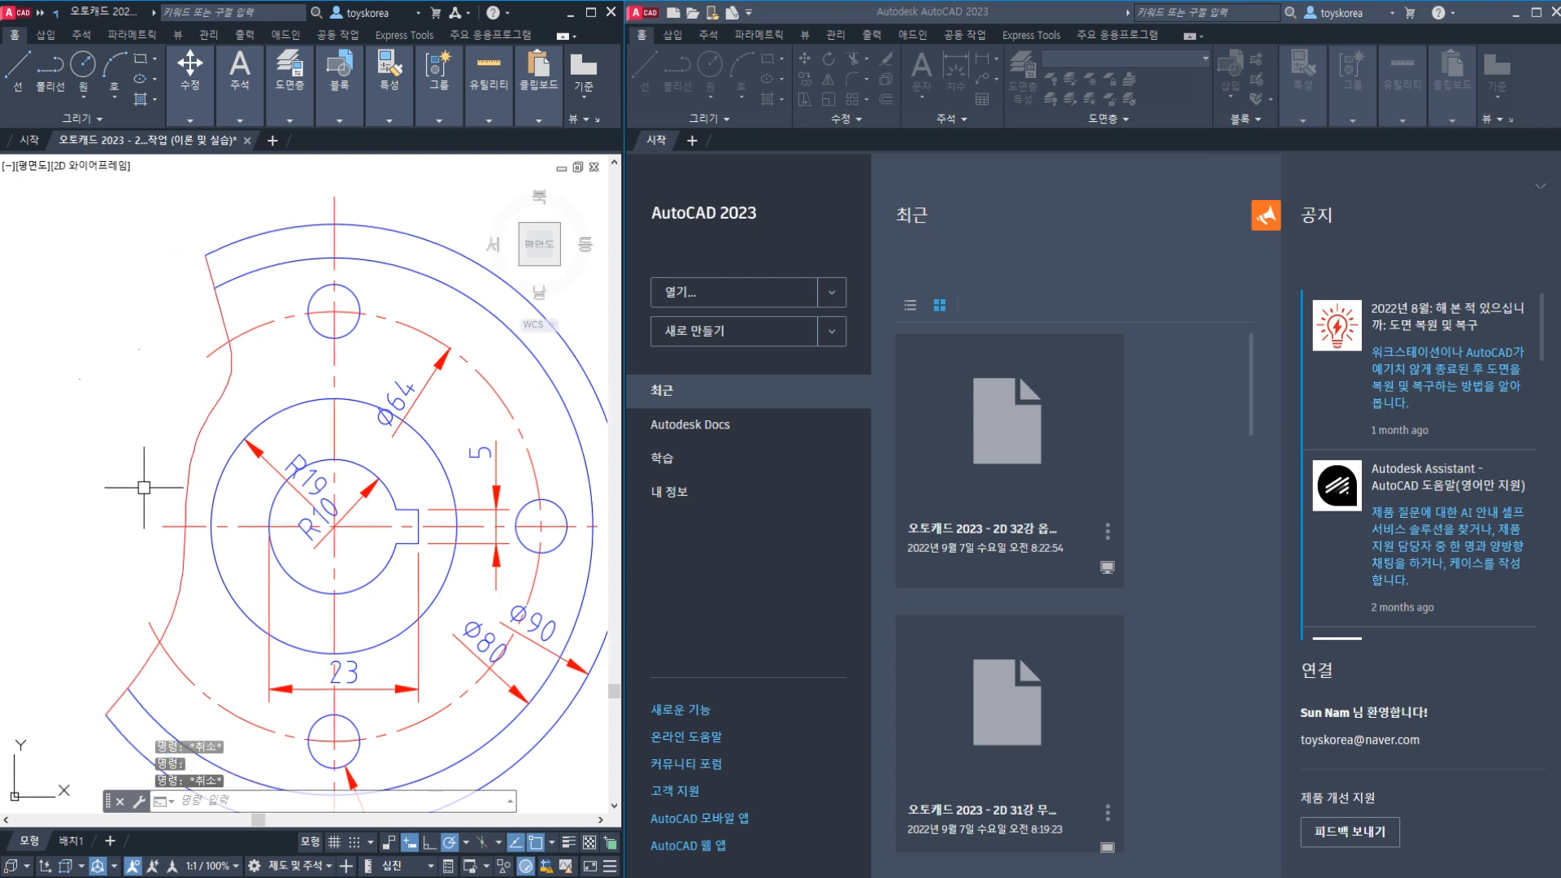
{"action": "key", "text": "Escape"}
{"action": "left_click", "coordinate": [187, 471]}
{"action": "key", "text": "Escape"}
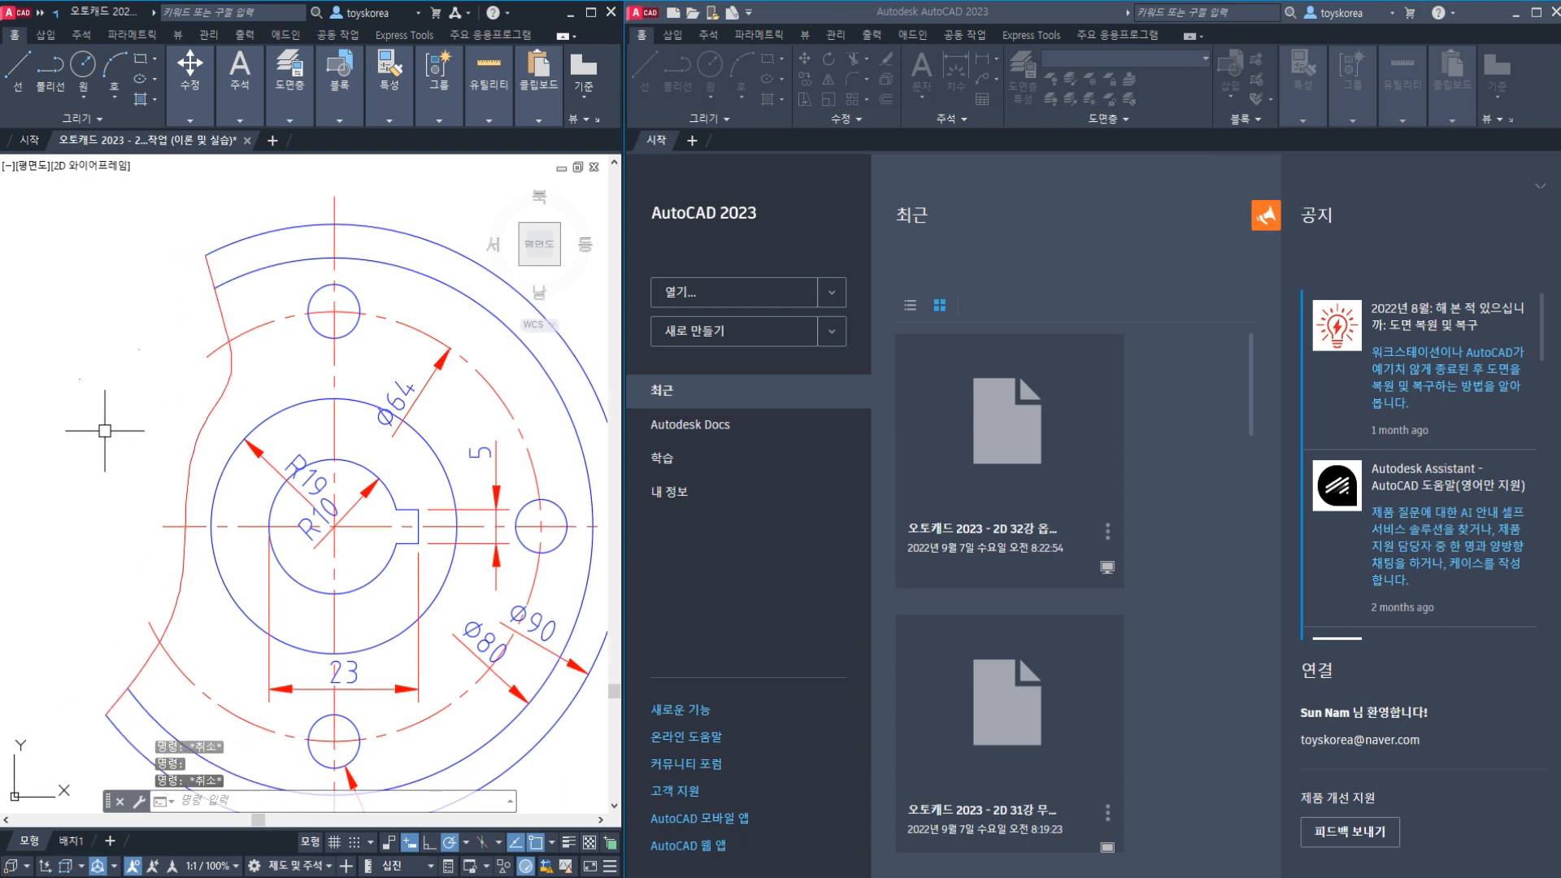
{"action": "left_click", "coordinate": [187, 476]}
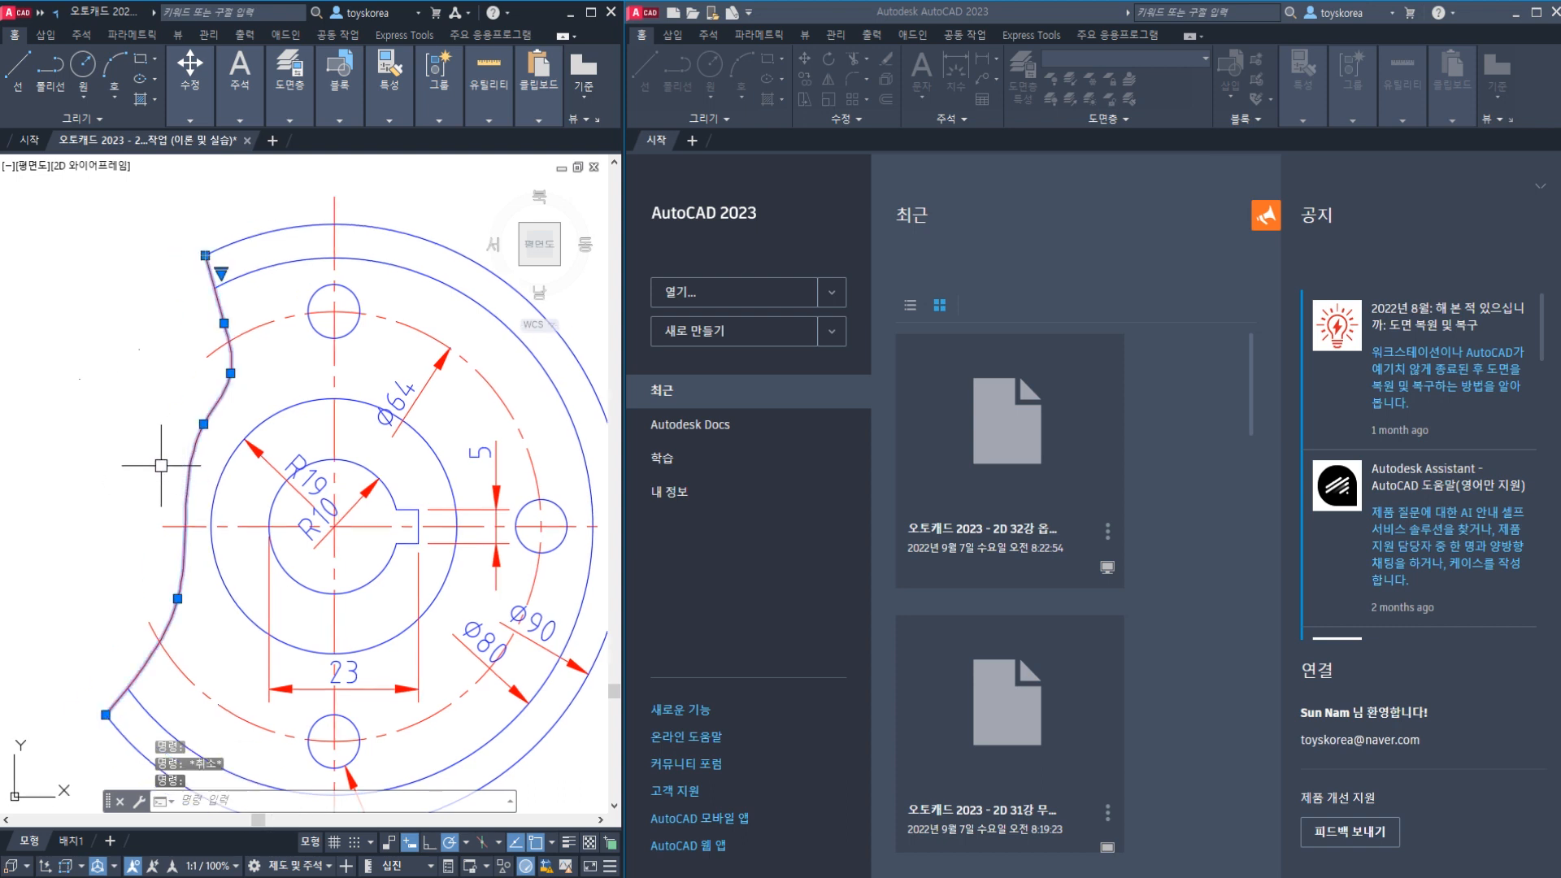
{"action": "key", "text": "Escape"}
- Review the flange once more, and examine the line widths noted for the arrow polyline's straight segment and tapered head
{"action": "scroll", "coordinate": [142, 349], "scroll_direction": "down", "scroll_amount": 3}
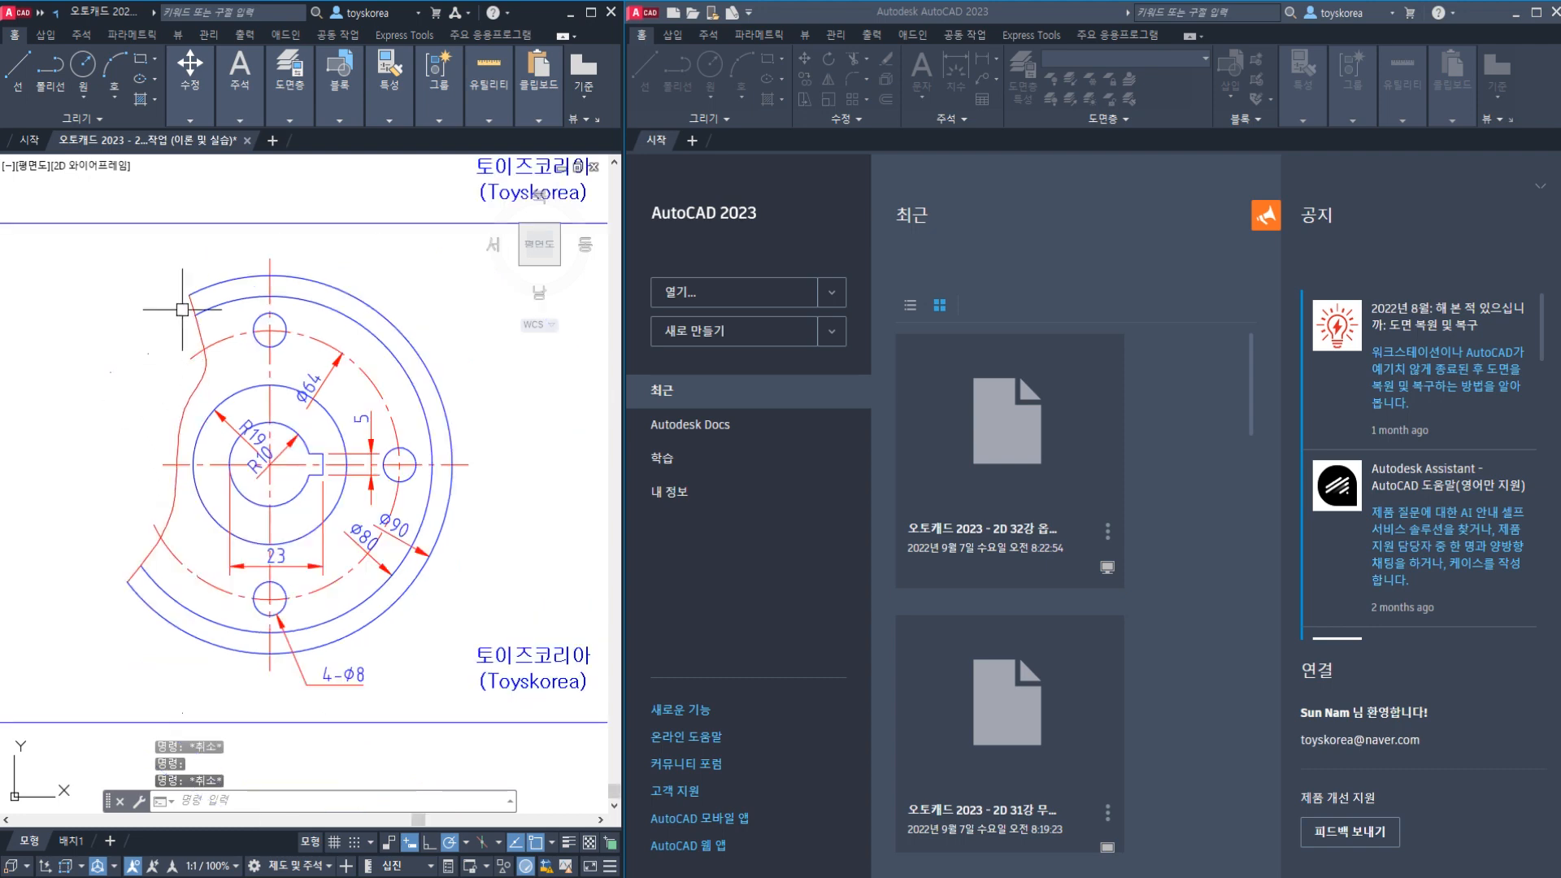
{"action": "scroll", "coordinate": [219, 435], "scroll_direction": "up", "scroll_amount": 2}
{"action": "mouse_move", "coordinate": [220, 435]}
{"action": "middle_mouse_down"}
{"action": "mouse_move", "coordinate": [174, 550]}
{"action": "mouse_move", "coordinate": [167, 466]}
{"action": "middle_mouse_up"}
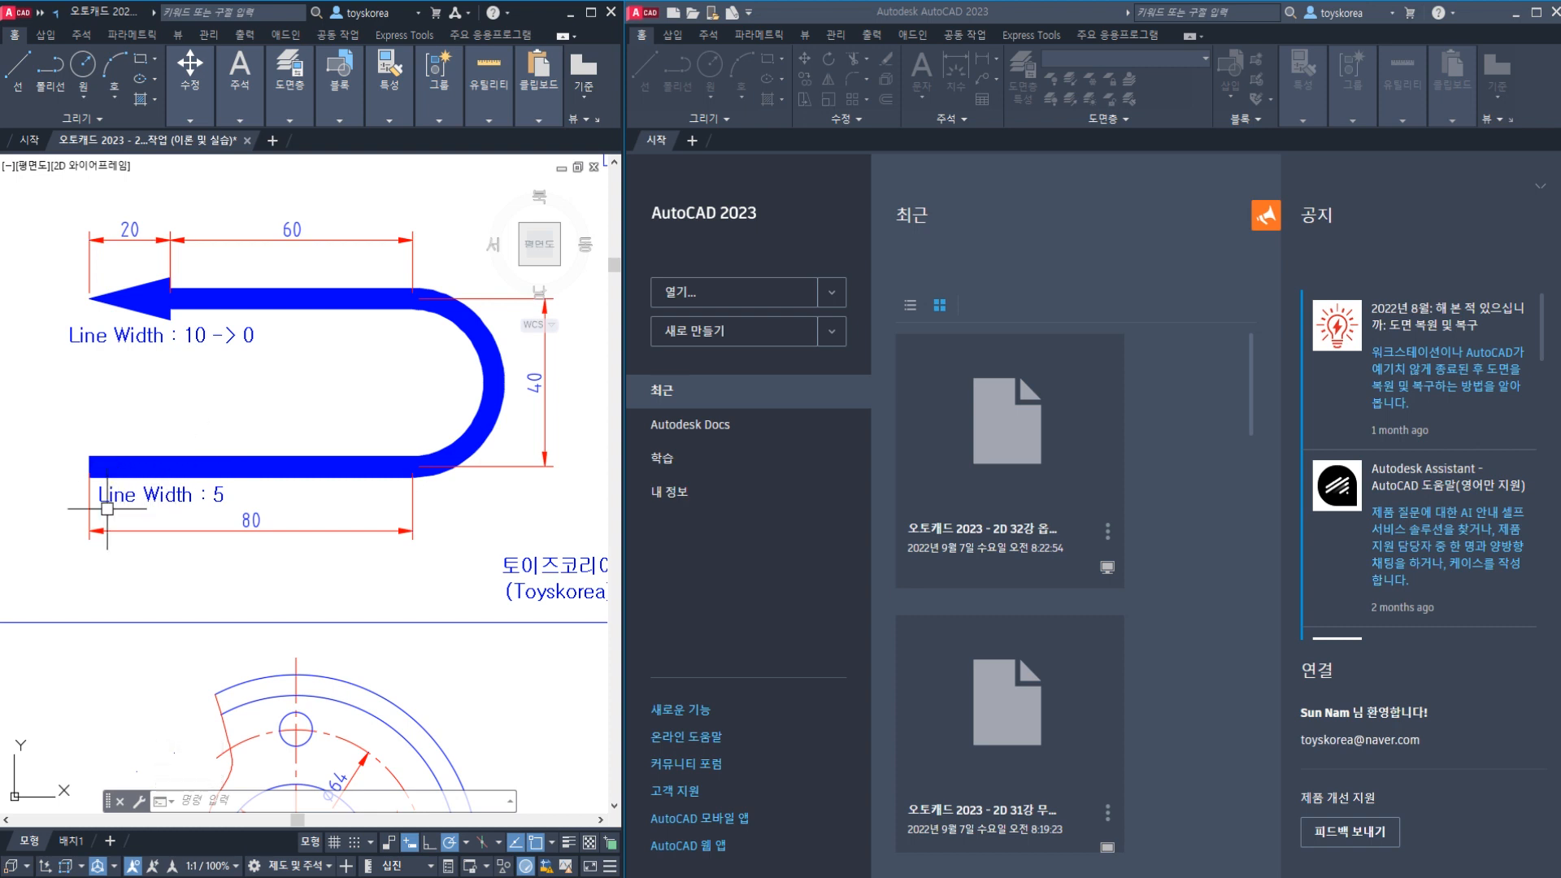
{"action": "scroll", "coordinate": [106, 509], "scroll_direction": "up", "scroll_amount": 2}
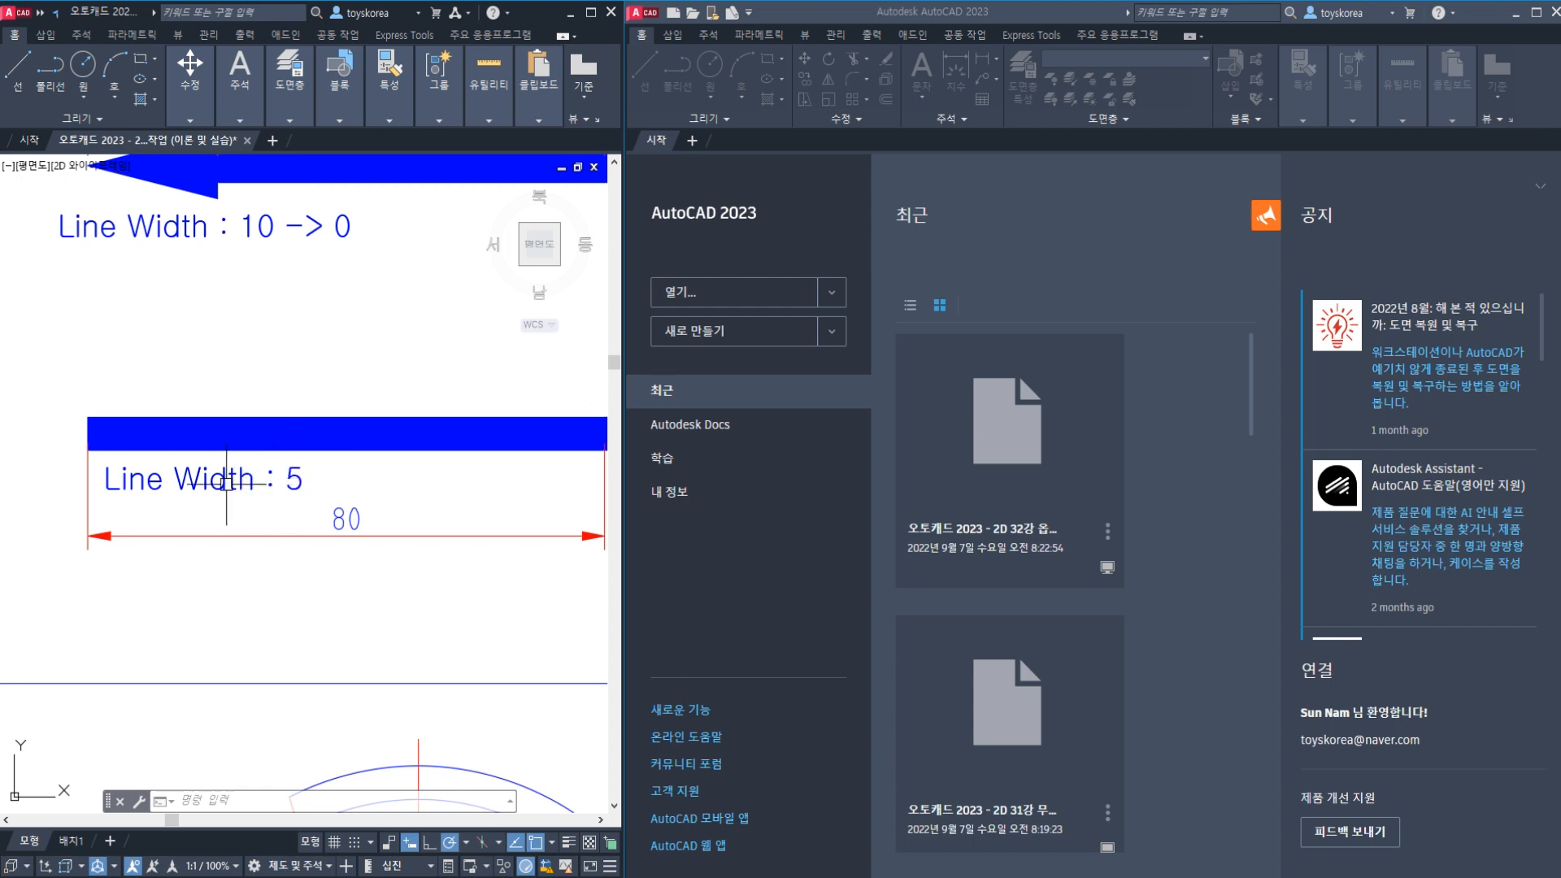
{"action": "scroll", "coordinate": [226, 483], "scroll_direction": "down", "scroll_amount": 2}
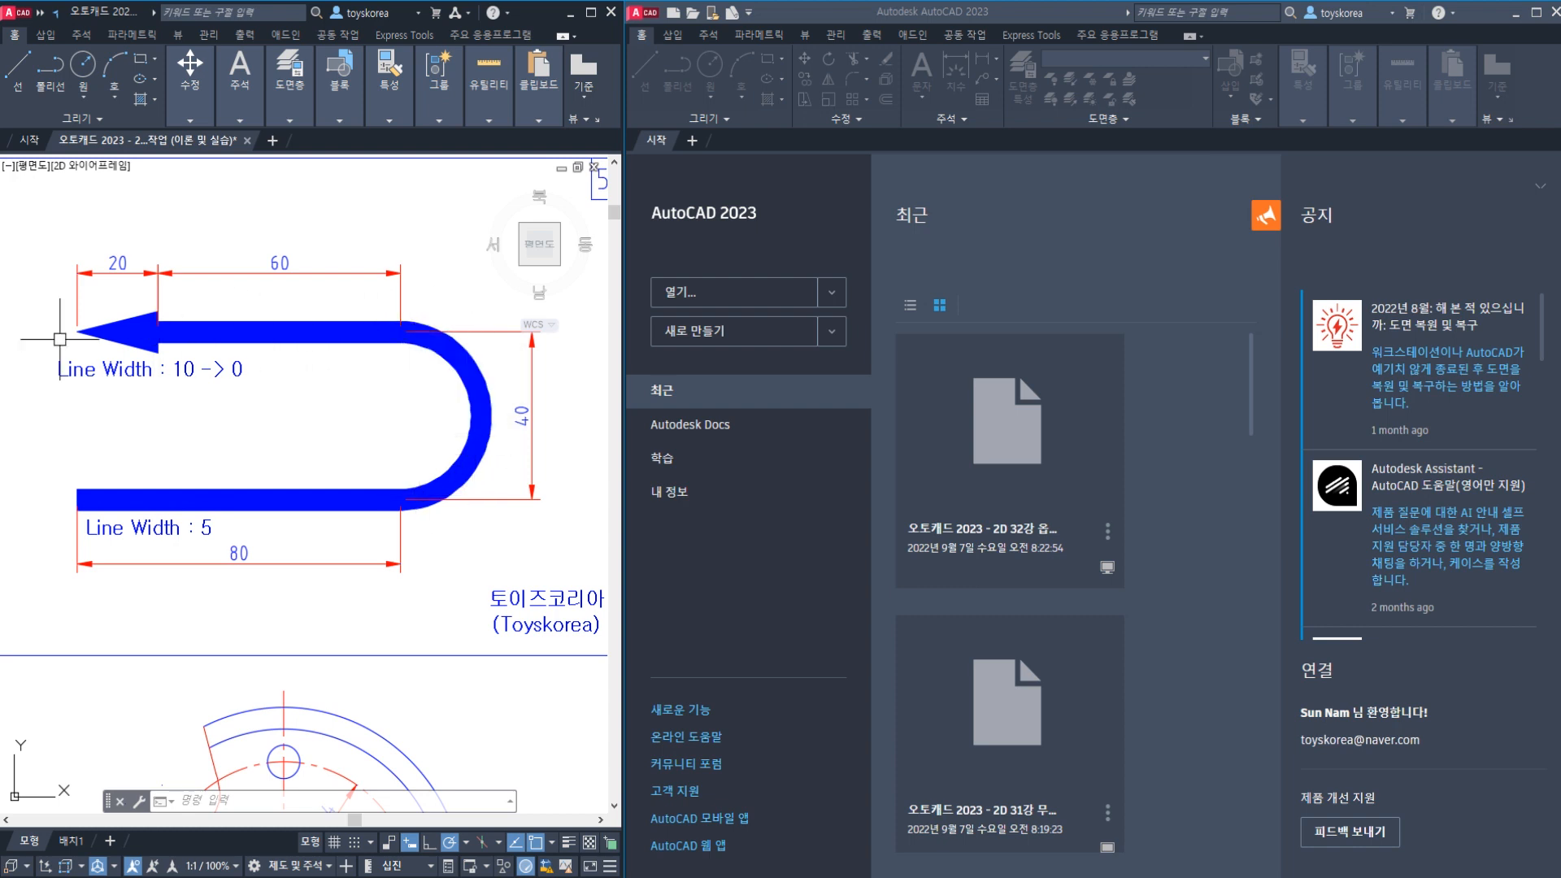
{"action": "scroll", "coordinate": [59, 339], "scroll_direction": "up", "scroll_amount": 5}
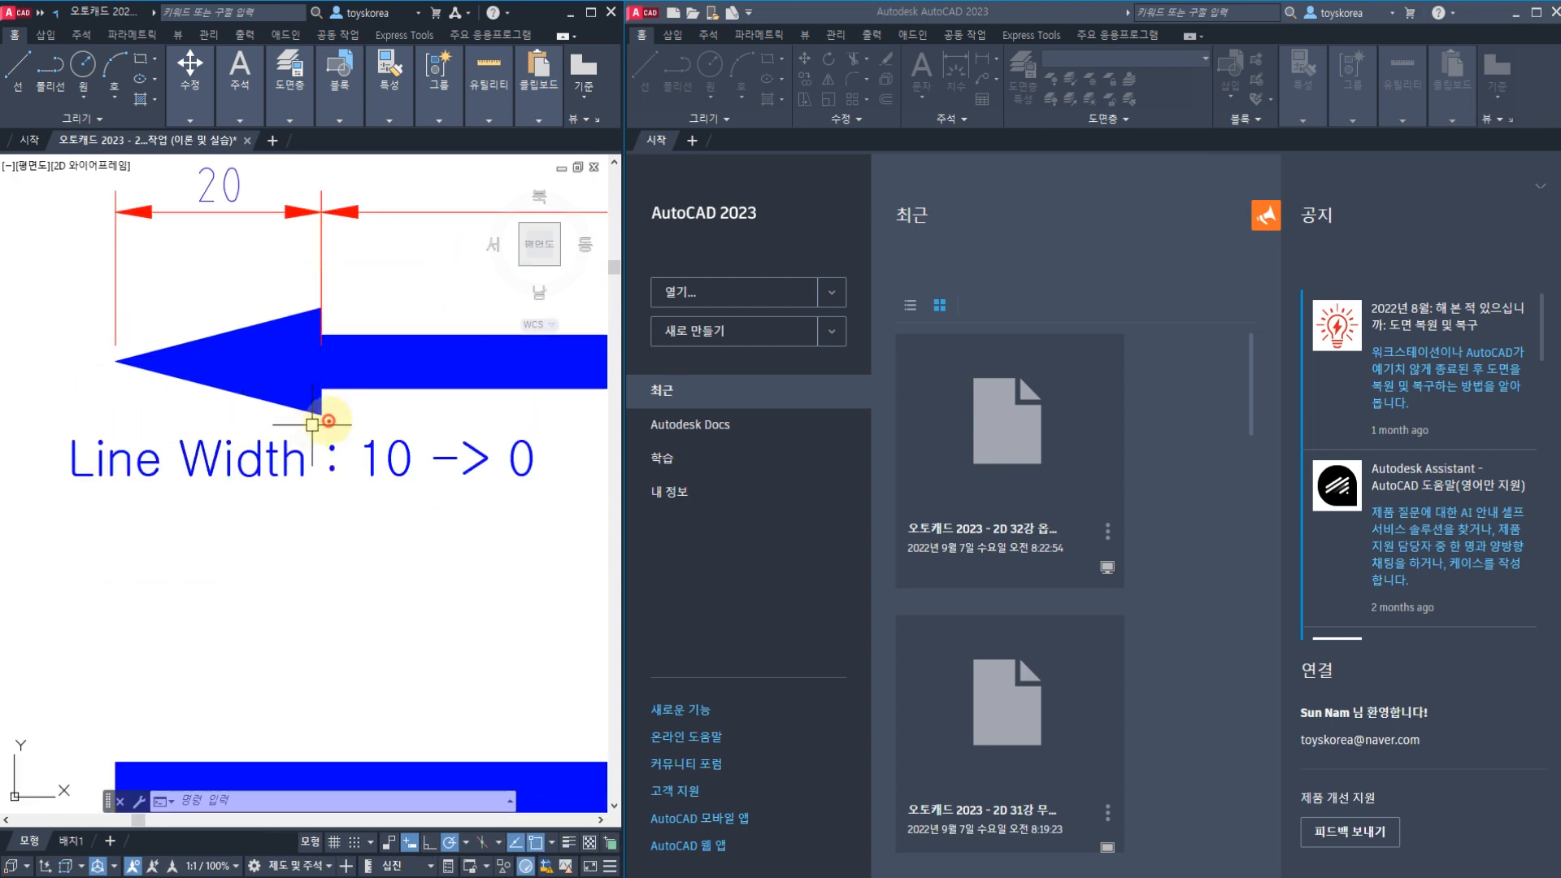
{"action": "mouse_move", "coordinate": [329, 420]}
{"action": "left_mouse_down"}
{"action": "mouse_move", "coordinate": [321, 300]}
{"action": "mouse_move", "coordinate": [323, 400]}
{"action": "mouse_move", "coordinate": [329, 313]}
{"action": "mouse_move", "coordinate": [142, 354]}
{"action": "mouse_move", "coordinate": [302, 397]}
{"action": "left_mouse_up"}
{"action": "mouse_move", "coordinate": [379, 298]}
{"action": "left_mouse_down"}
{"action": "mouse_move", "coordinate": [379, 336]}
{"action": "mouse_move", "coordinate": [415, 333]}
{"action": "mouse_move", "coordinate": [401, 303]}
{"action": "left_mouse_up"}
{"action": "mouse_move", "coordinate": [92, 297]}
{"action": "left_mouse_down"}
{"action": "mouse_move", "coordinate": [118, 299]}
{"action": "mouse_move", "coordinate": [91, 296]}
{"action": "left_mouse_up"}
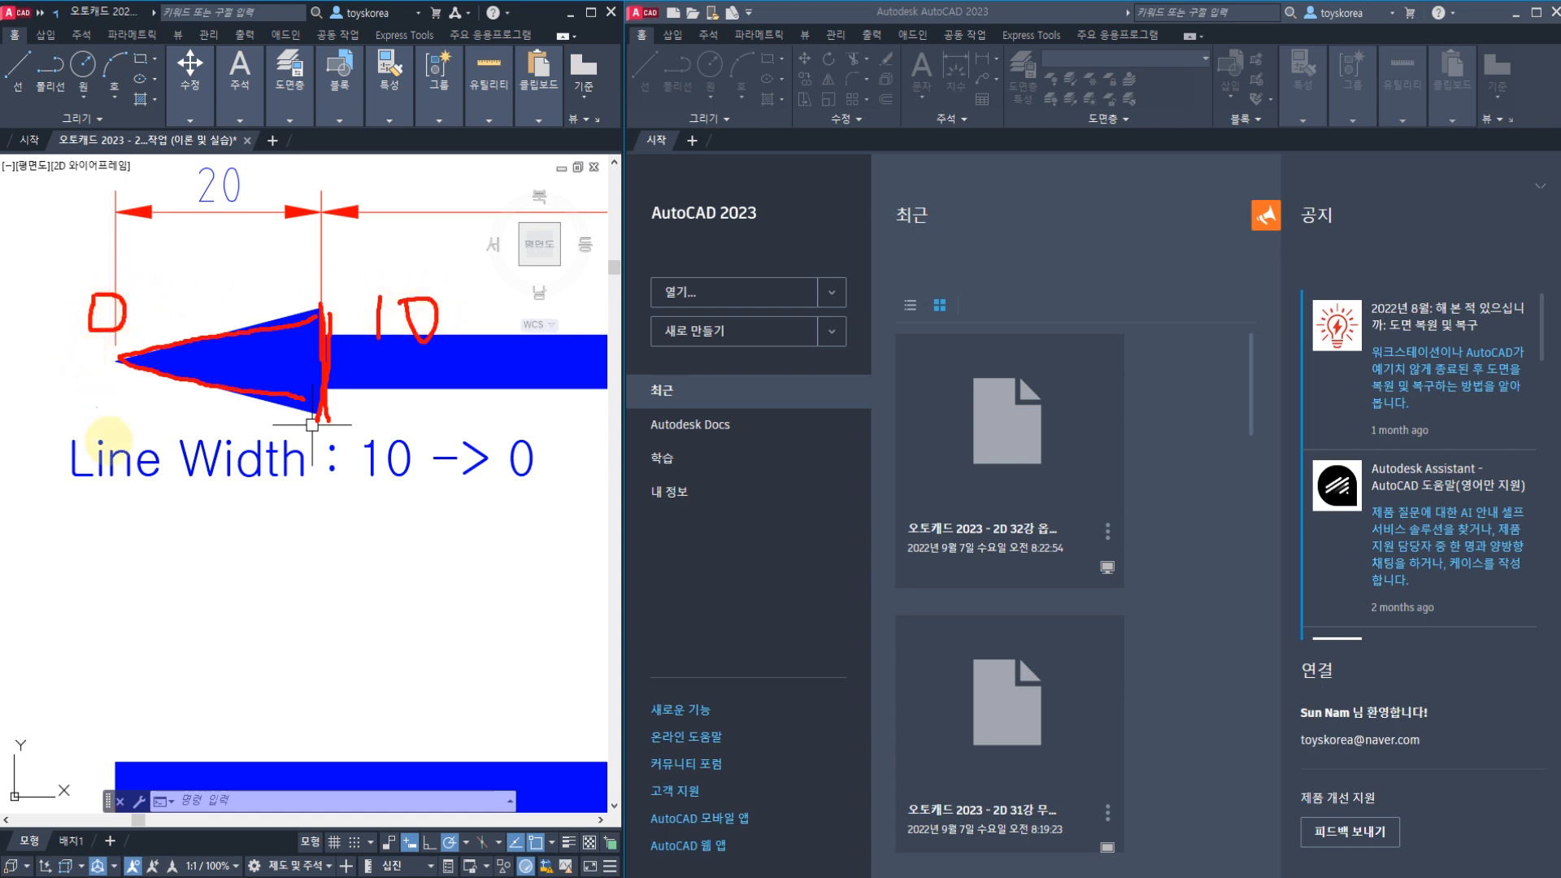
- Examine the line width note below the arrow polyline's tapered head, and review the whole arrow
{"action": "left_click_drag", "start_coordinate": [71, 512], "coordinate": [555, 512]}
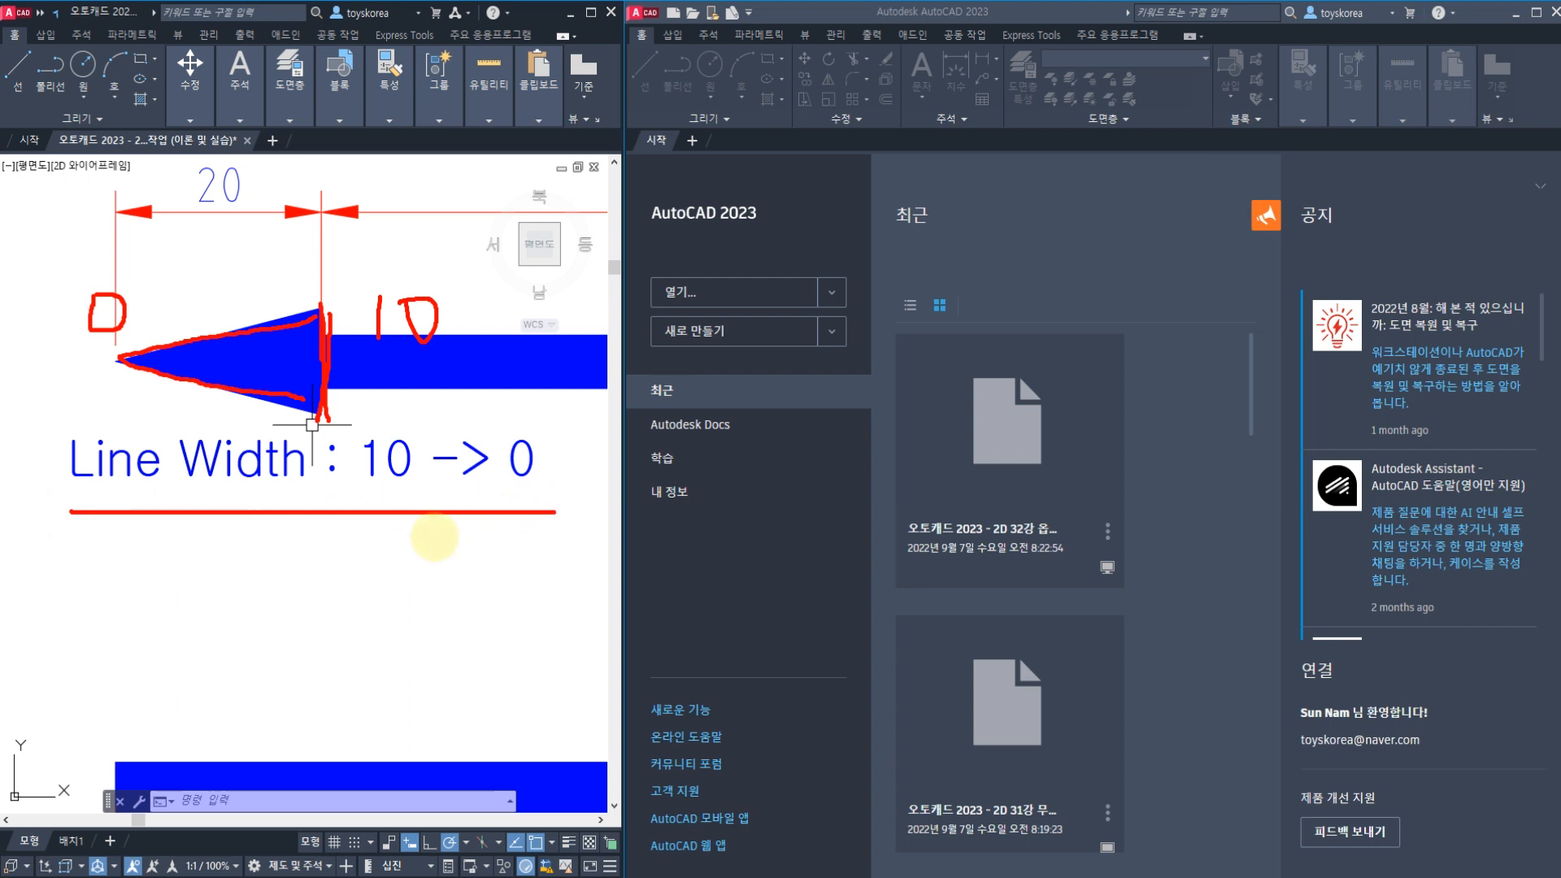
{"action": "left_click_drag", "start_coordinate": [433, 538], "coordinate": [552, 540]}
{"action": "key", "text": "Escape"}
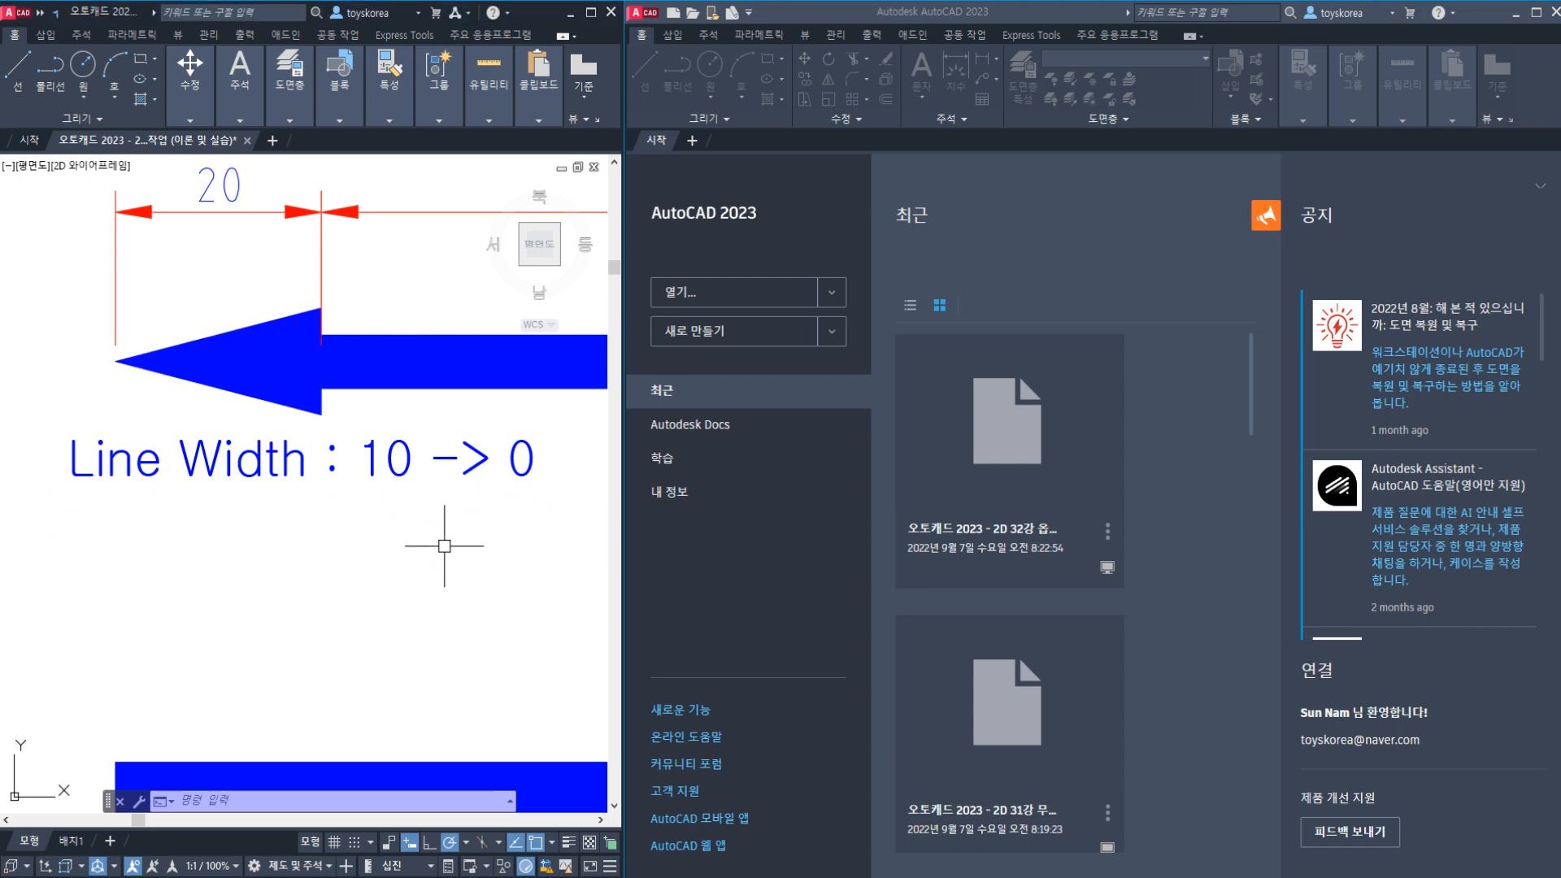
{"action": "scroll", "coordinate": [429, 551], "scroll_direction": "down", "scroll_amount": 4}
{"action": "middle_click_drag", "start_coordinate": [407, 562], "coordinate": [186, 488]}
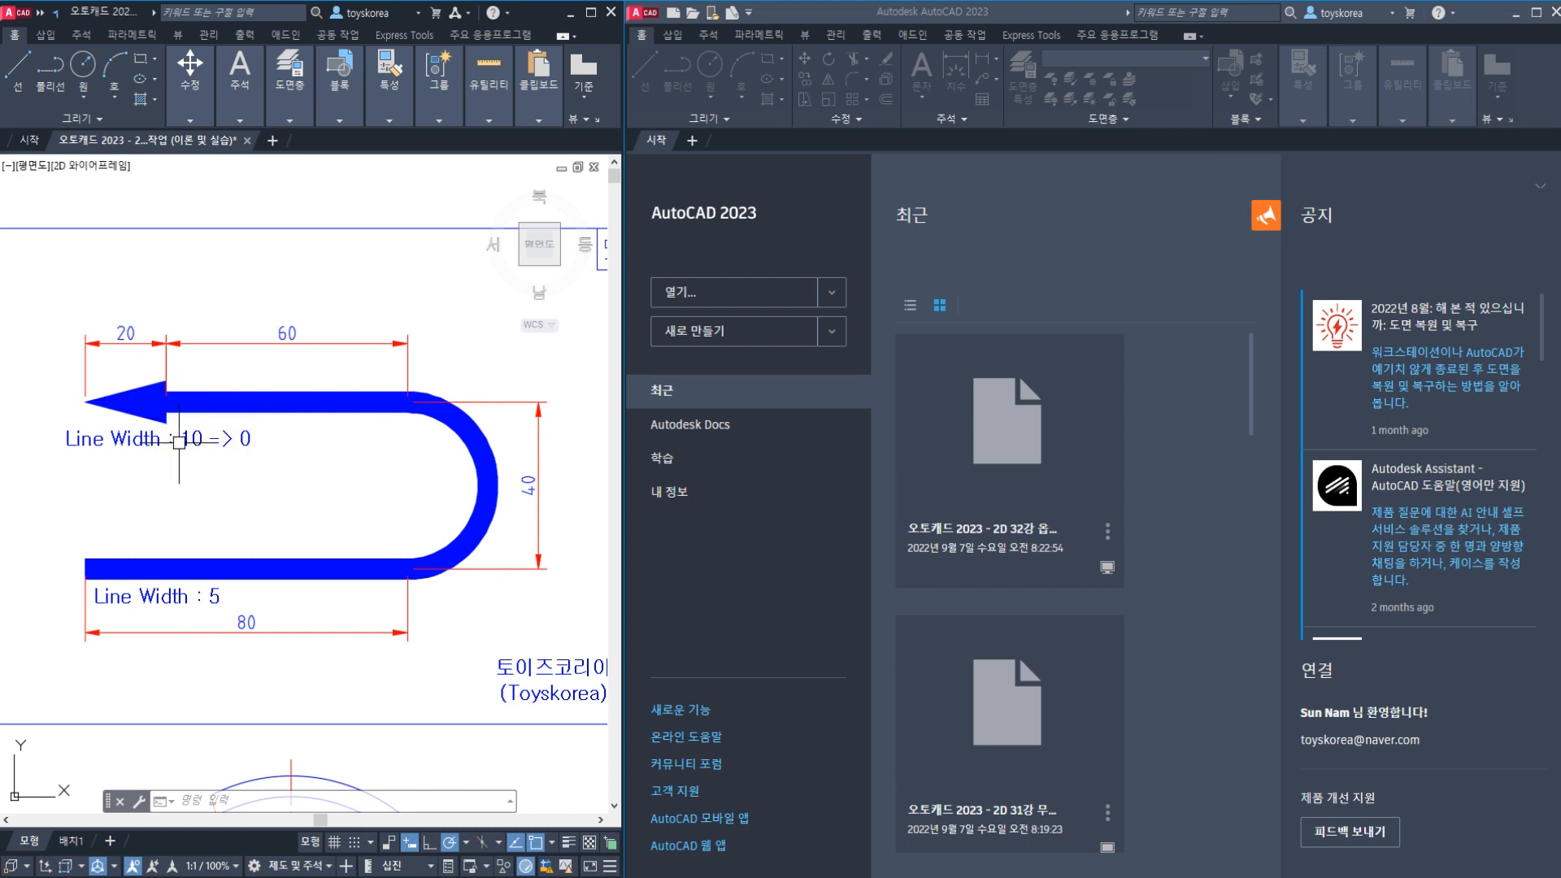
{"action": "scroll", "coordinate": [133, 524], "scroll_direction": "up", "scroll_amount": 3}
{"action": "scroll", "coordinate": [142, 512], "scroll_direction": "down", "scroll_amount": 3}
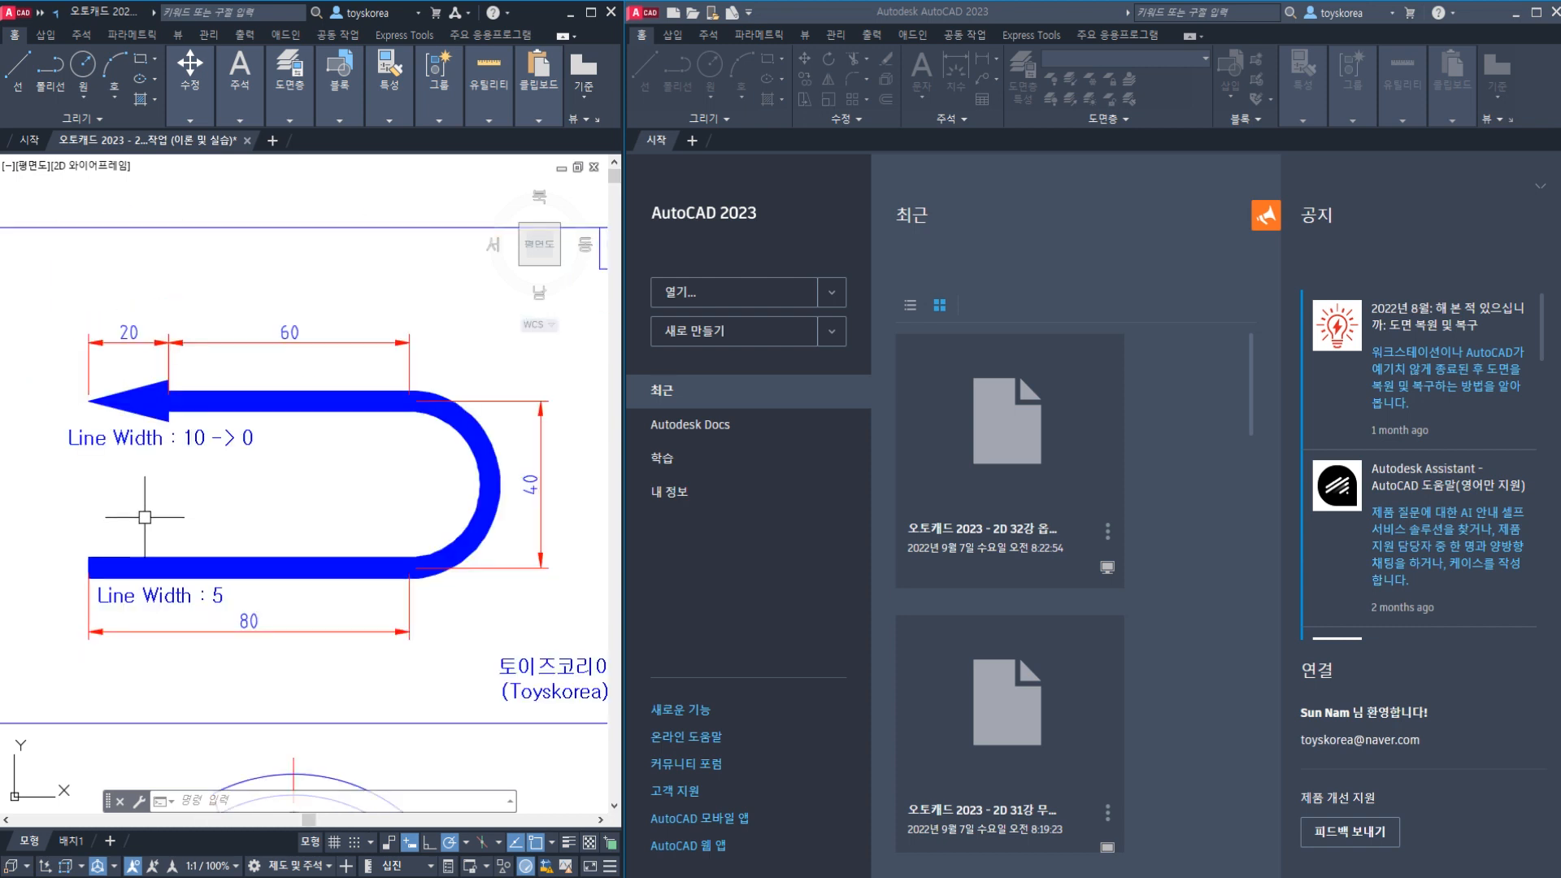
{"action": "left_click", "coordinate": [868, 20]}
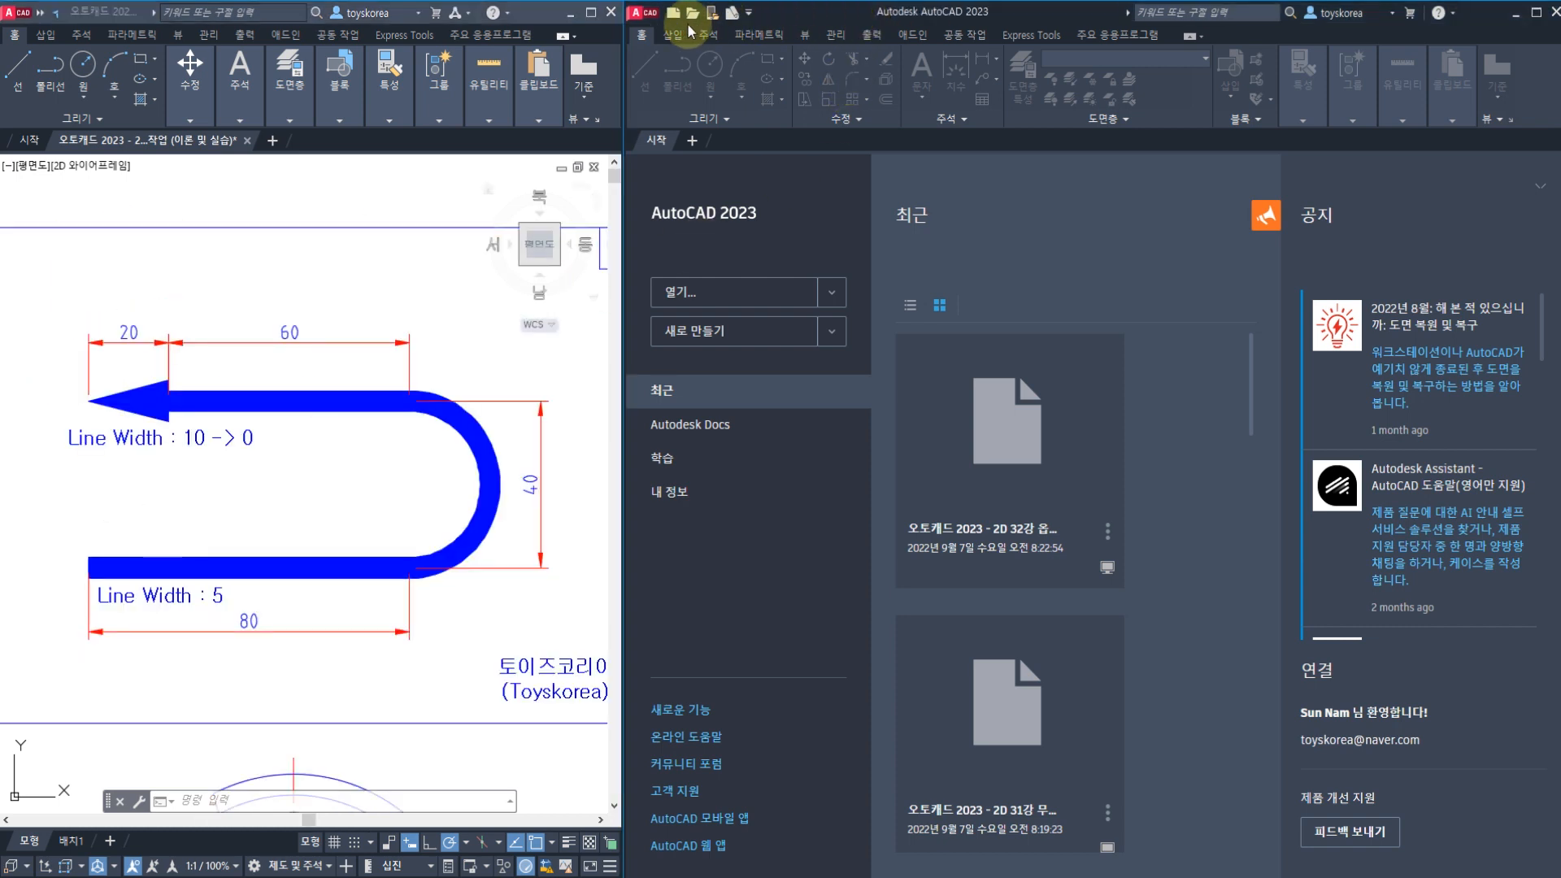
{"action": "left_click", "coordinate": [444, 352]}
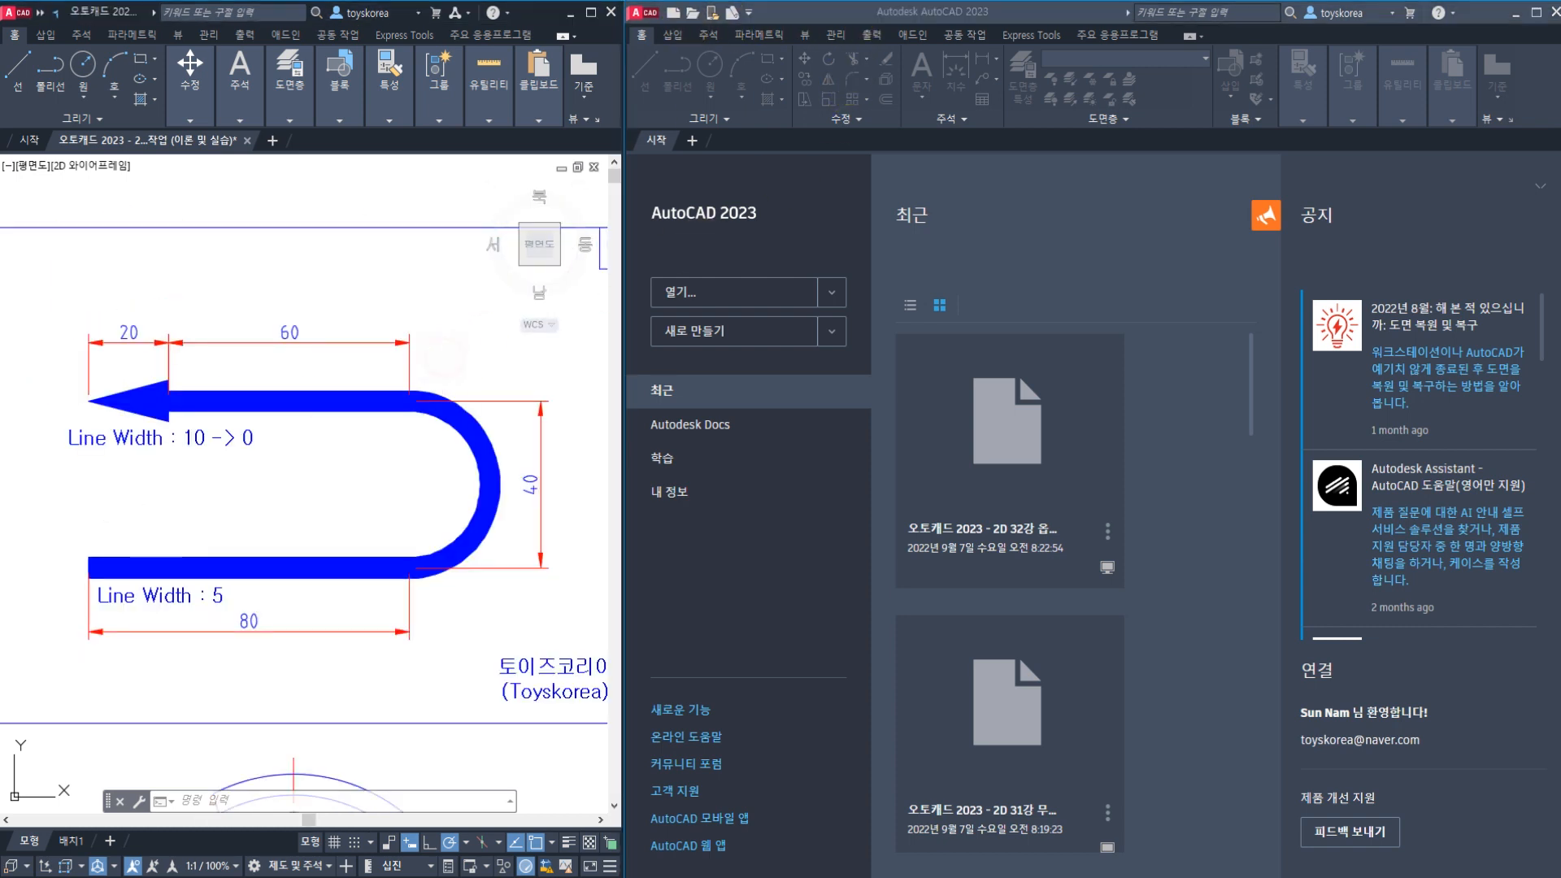
{"action": "key", "text": "Escape"}
{"action": "key", "text": "Escape"}
{"action": "middle_click_drag", "start_coordinate": [266, 542], "coordinate": [264, 518]}
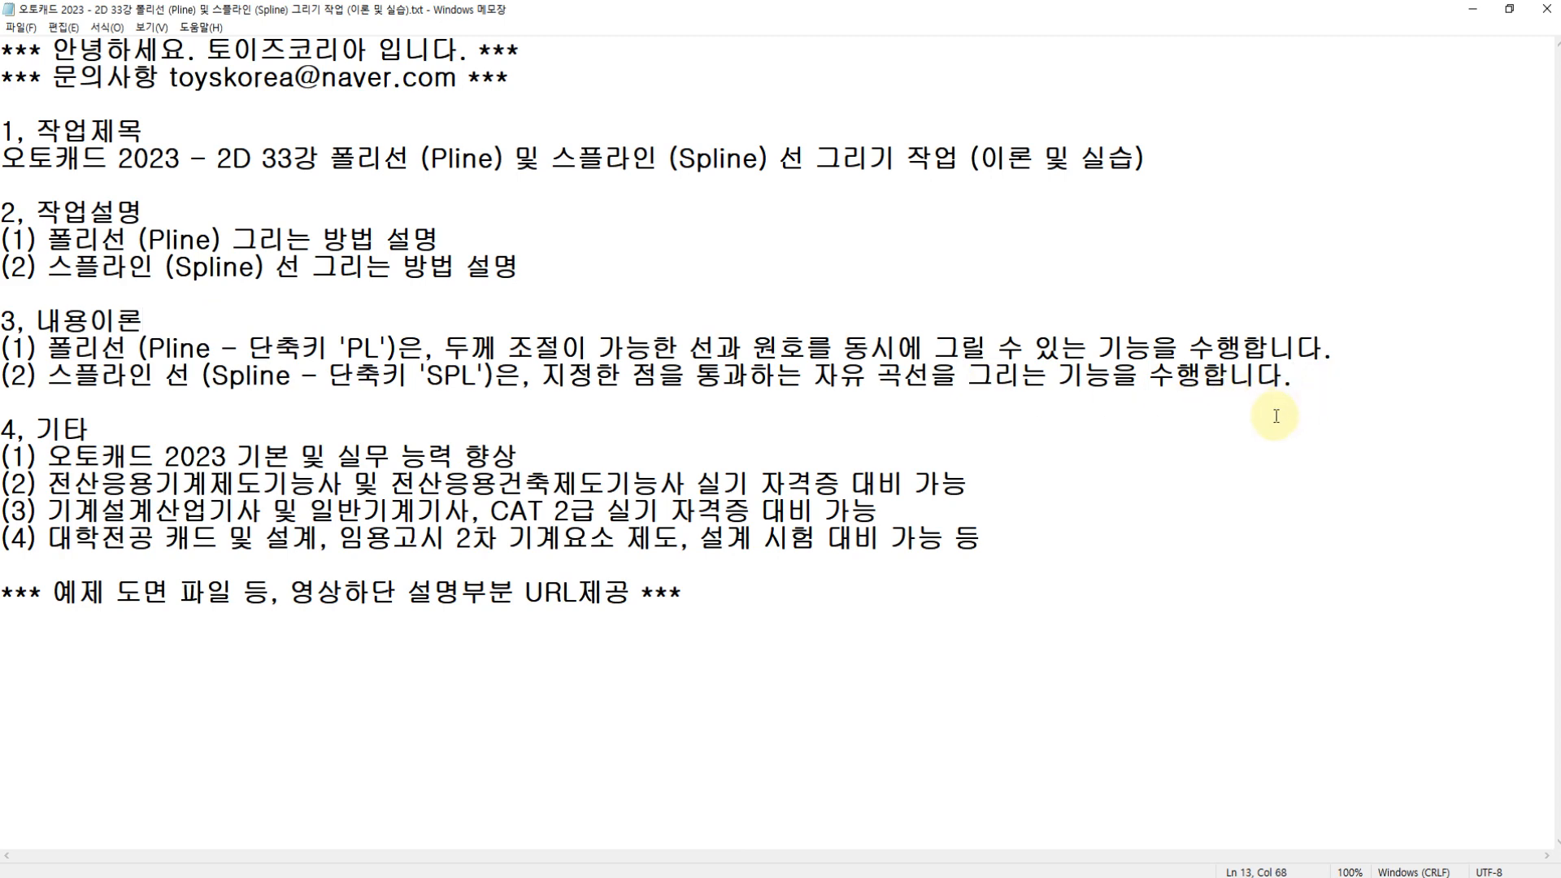
- Switch to Notepad and add the line "(3) 레이어 (Layer) 추가하는 방법 설명 + dwt 템플릿 업데이트" under the 작업설명 heading
{"action": "left_click", "coordinate": [596, 262]}
{"action": "key", "text": "Return"}
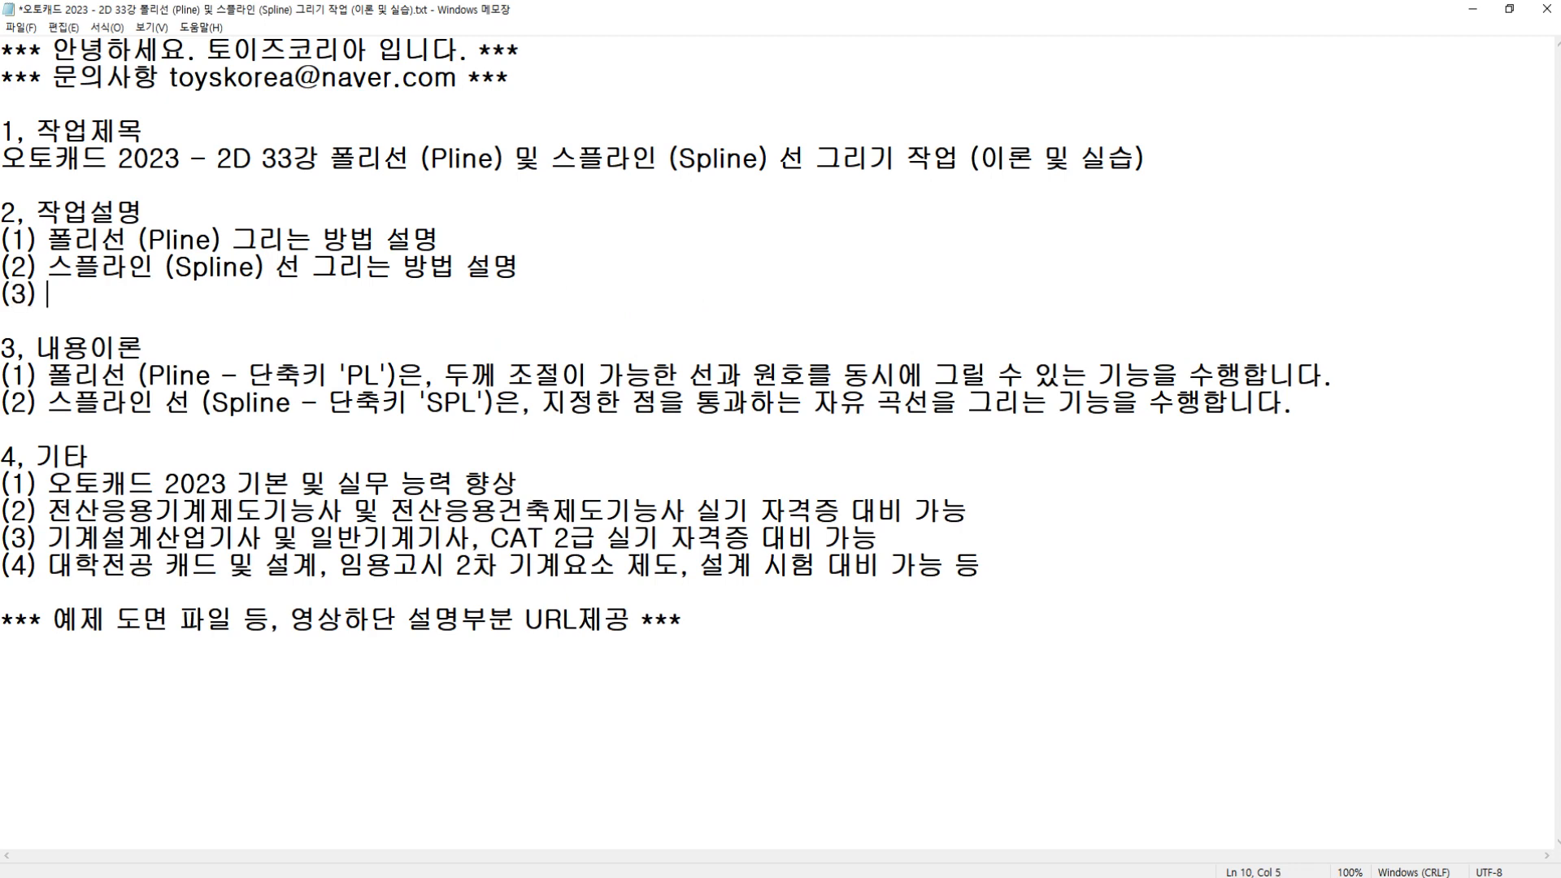
{"action": "type", "text": "(3) 레이어"}
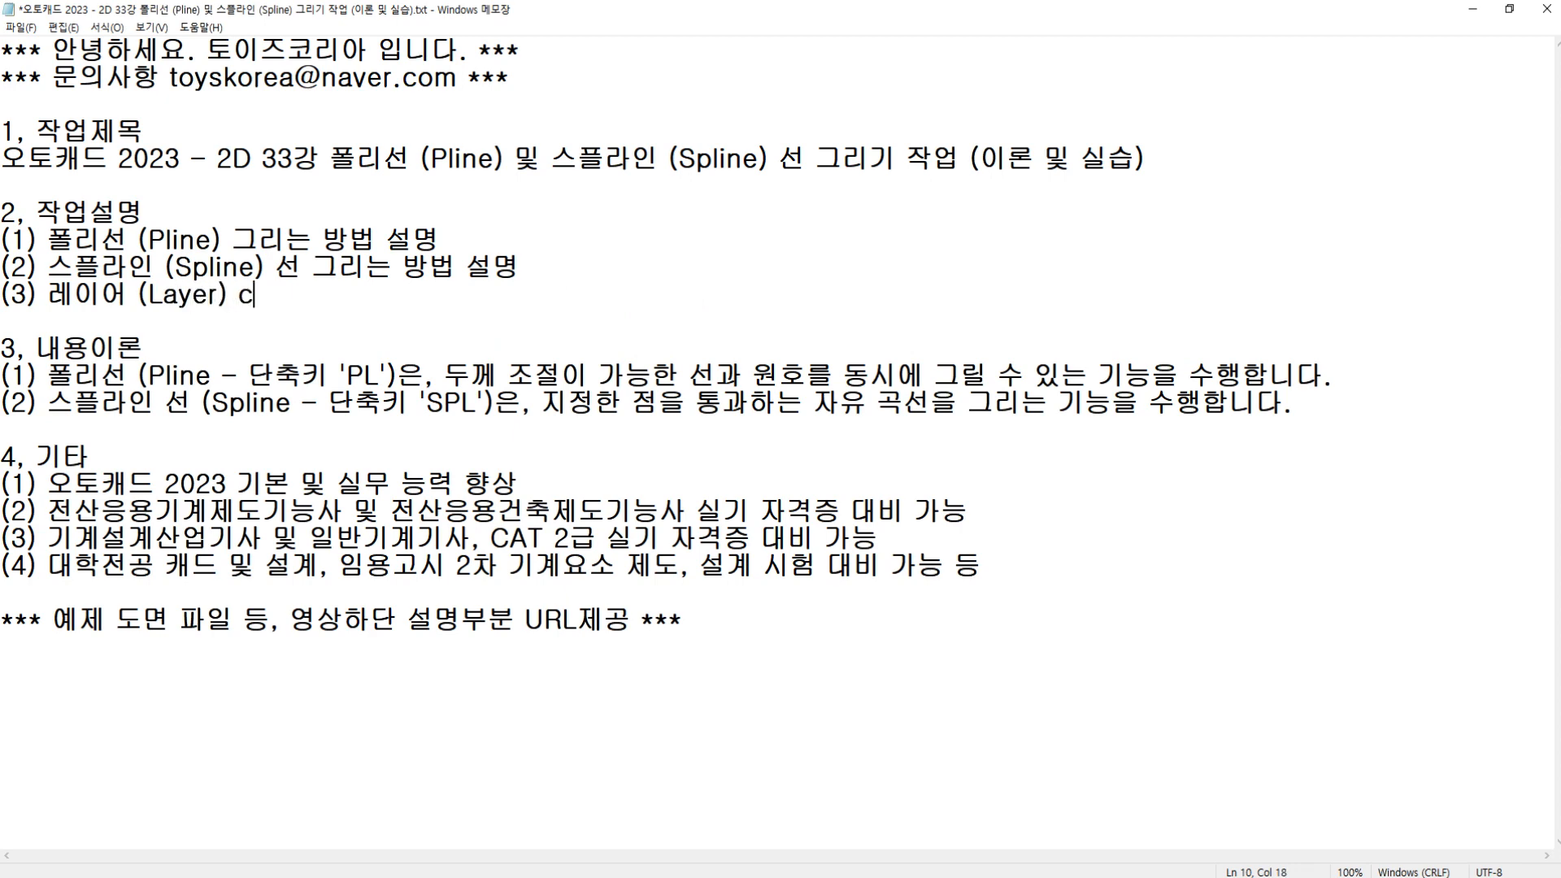
{"action": "type", "text": "(Layer) 추가하는"}
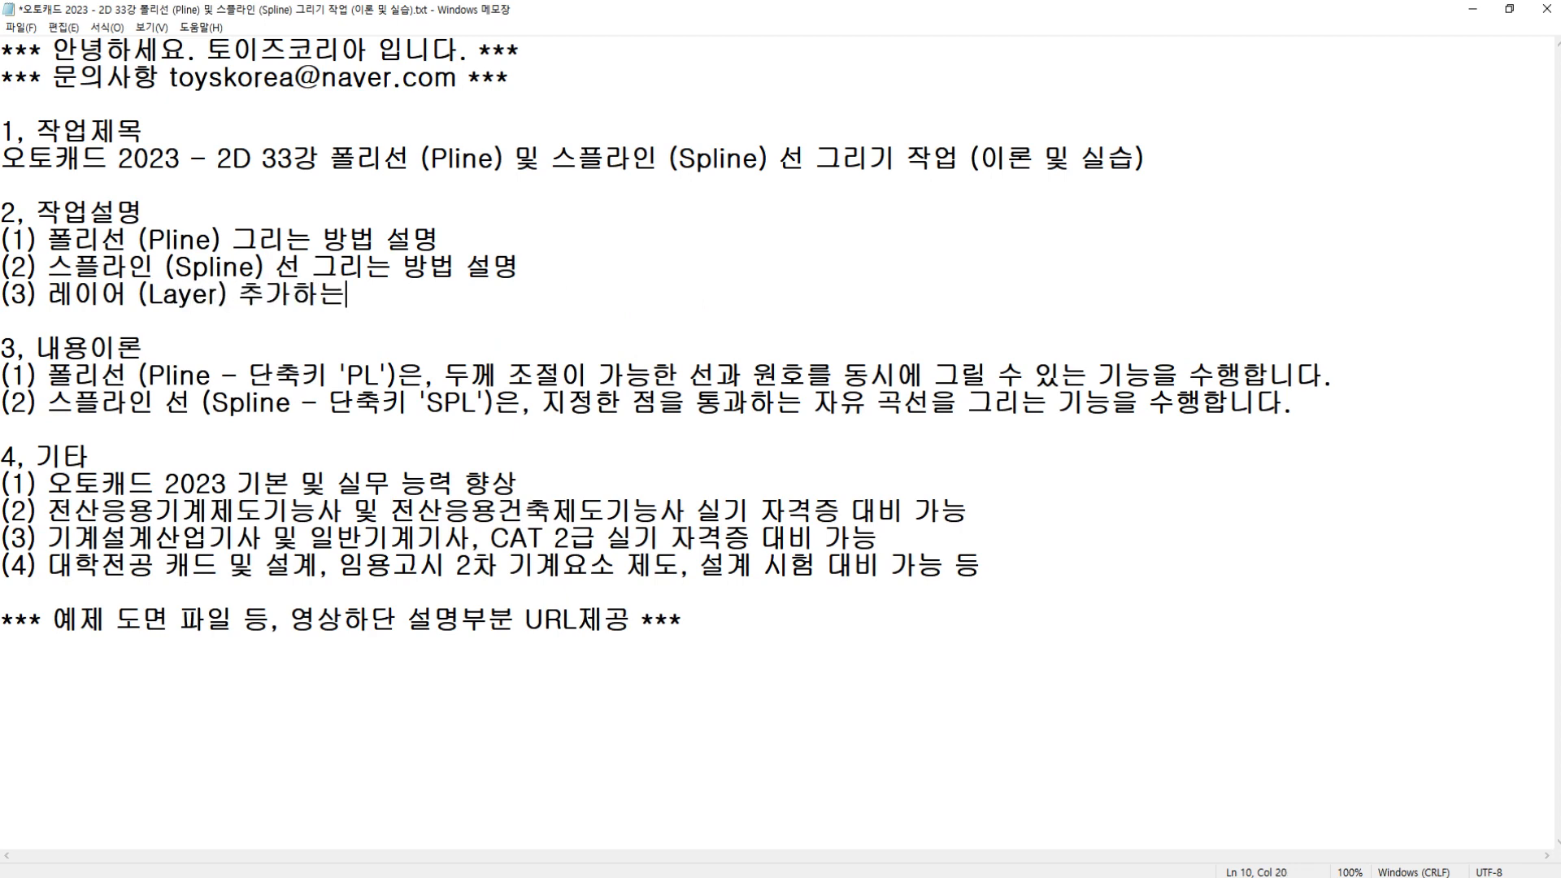
{"action": "type", "text": " 방ㅂ법 설명"}
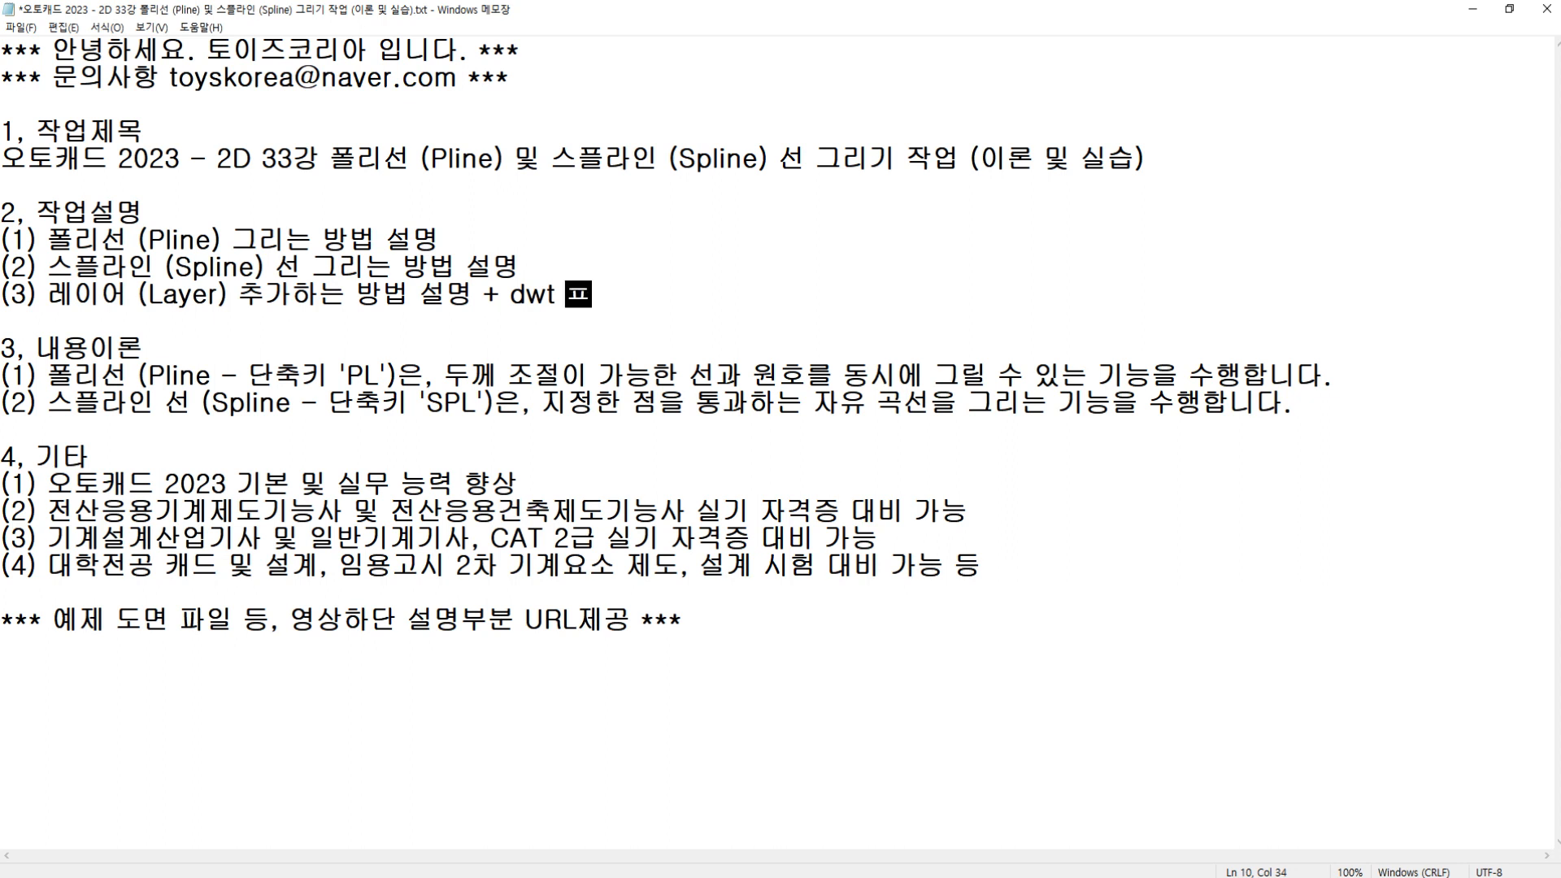
{"action": "type", "text": "+ dwt 템플릿 "}
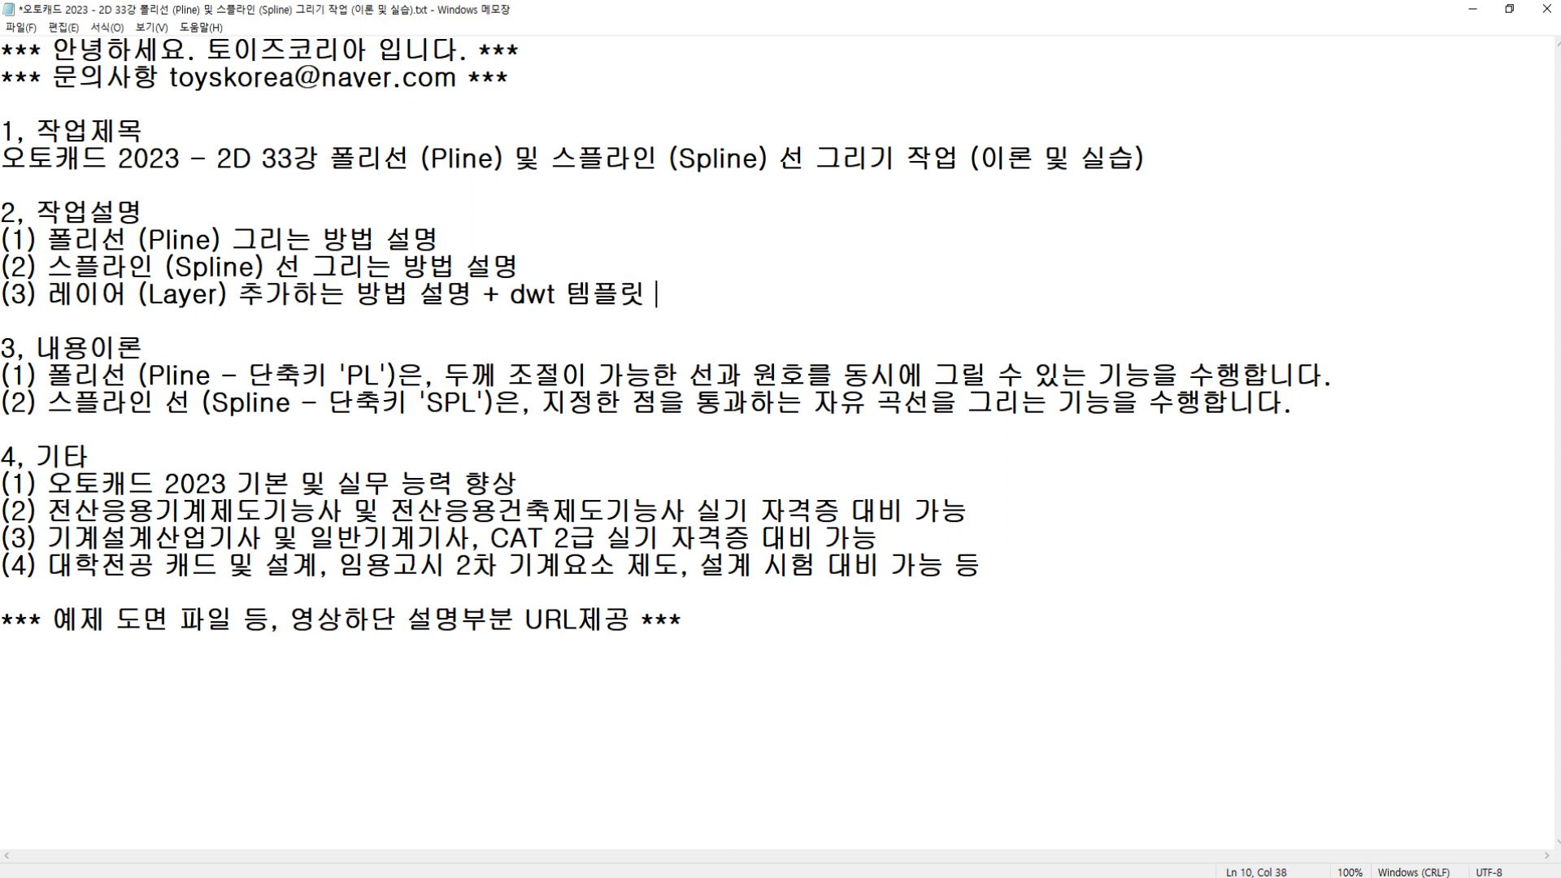
{"action": "type", "text": "업데이트"}
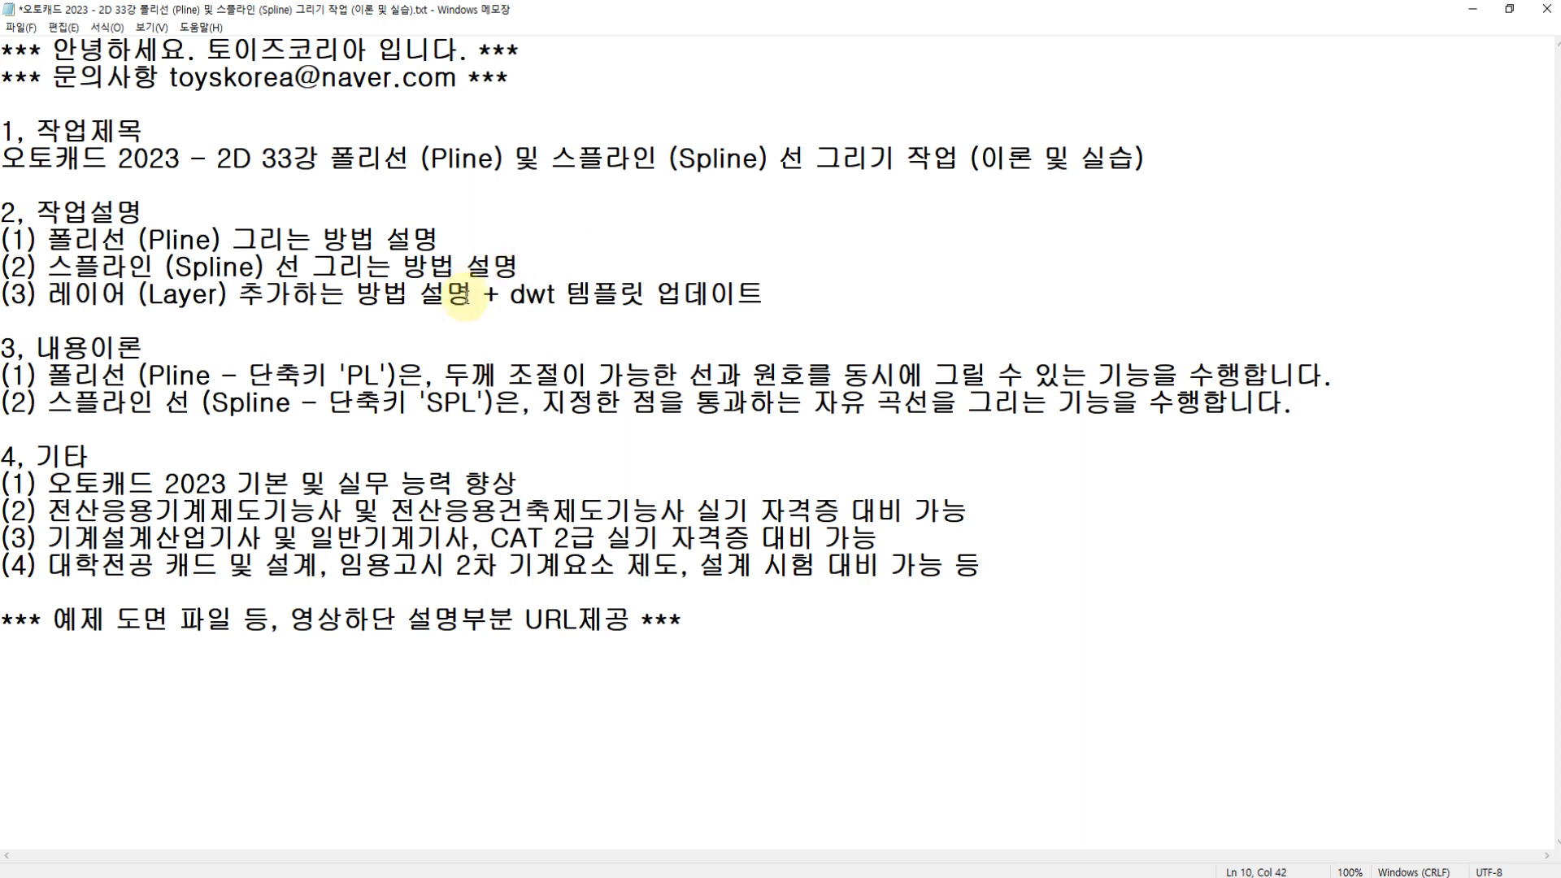
- Switch back to AutoCAD and inspect the spline forming the flange's broken edge in the example drawing
{"action": "left_click", "coordinate": [616, 877]}
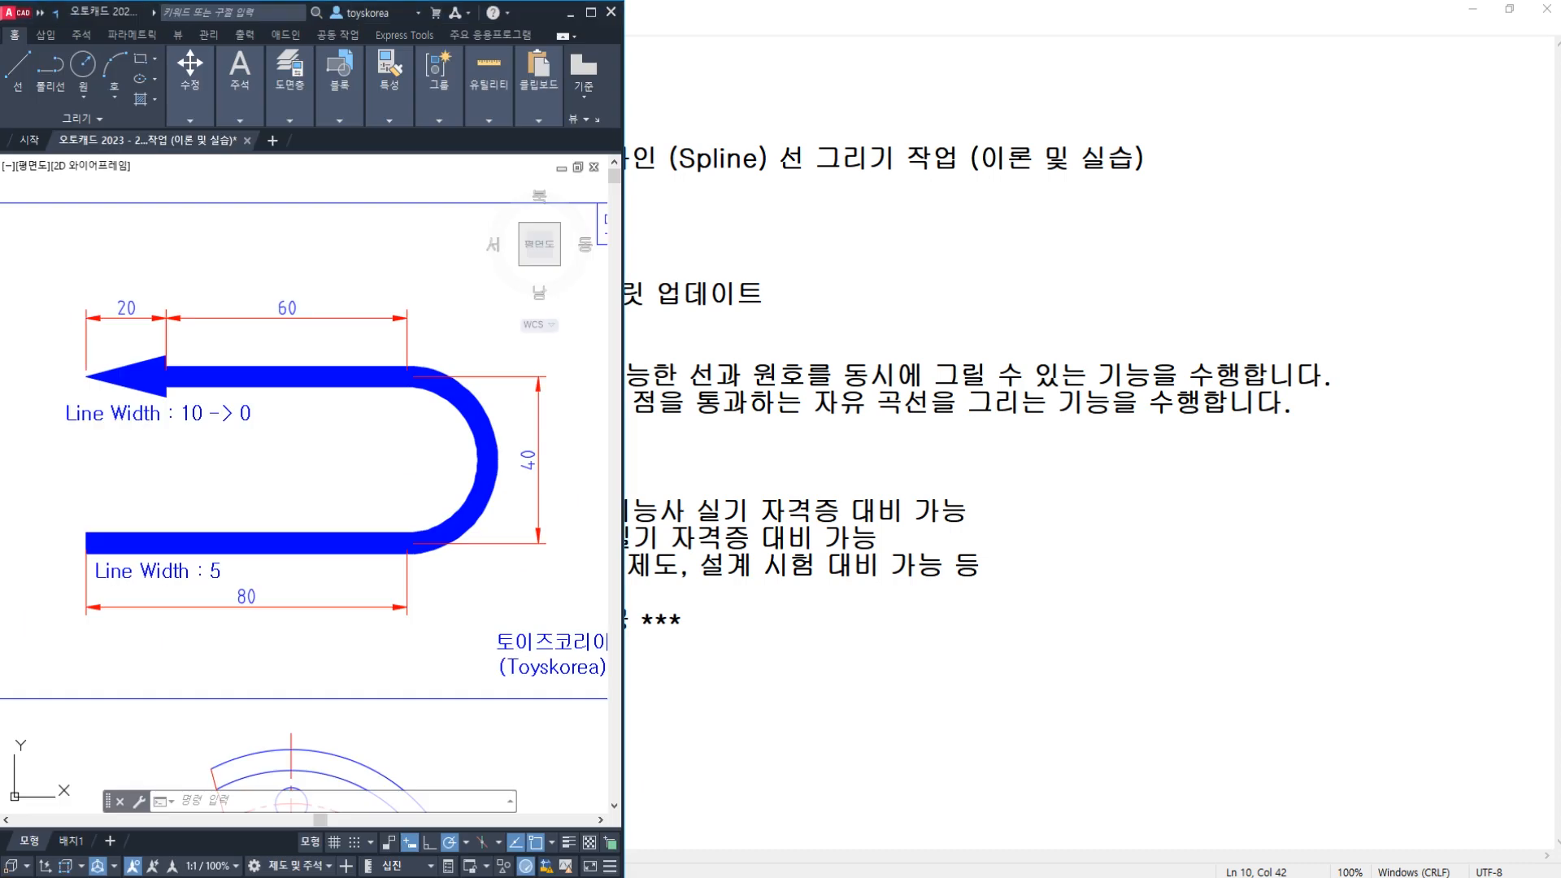
{"action": "left_click", "coordinate": [615, 877]}
{"action": "left_click", "coordinate": [451, 583]}
{"action": "mouse_move", "coordinate": [151, 659]}
{"action": "middle_mouse_down"}
{"action": "mouse_move", "coordinate": [188, 577]}
{"action": "mouse_move", "coordinate": [174, 366]}
{"action": "middle_mouse_up"}
{"action": "scroll", "coordinate": [219, 598], "scroll_direction": "up", "scroll_amount": 2}
{"action": "middle_click_drag", "start_coordinate": [224, 600], "coordinate": [233, 503]}
{"action": "left_click", "coordinate": [249, 478]}
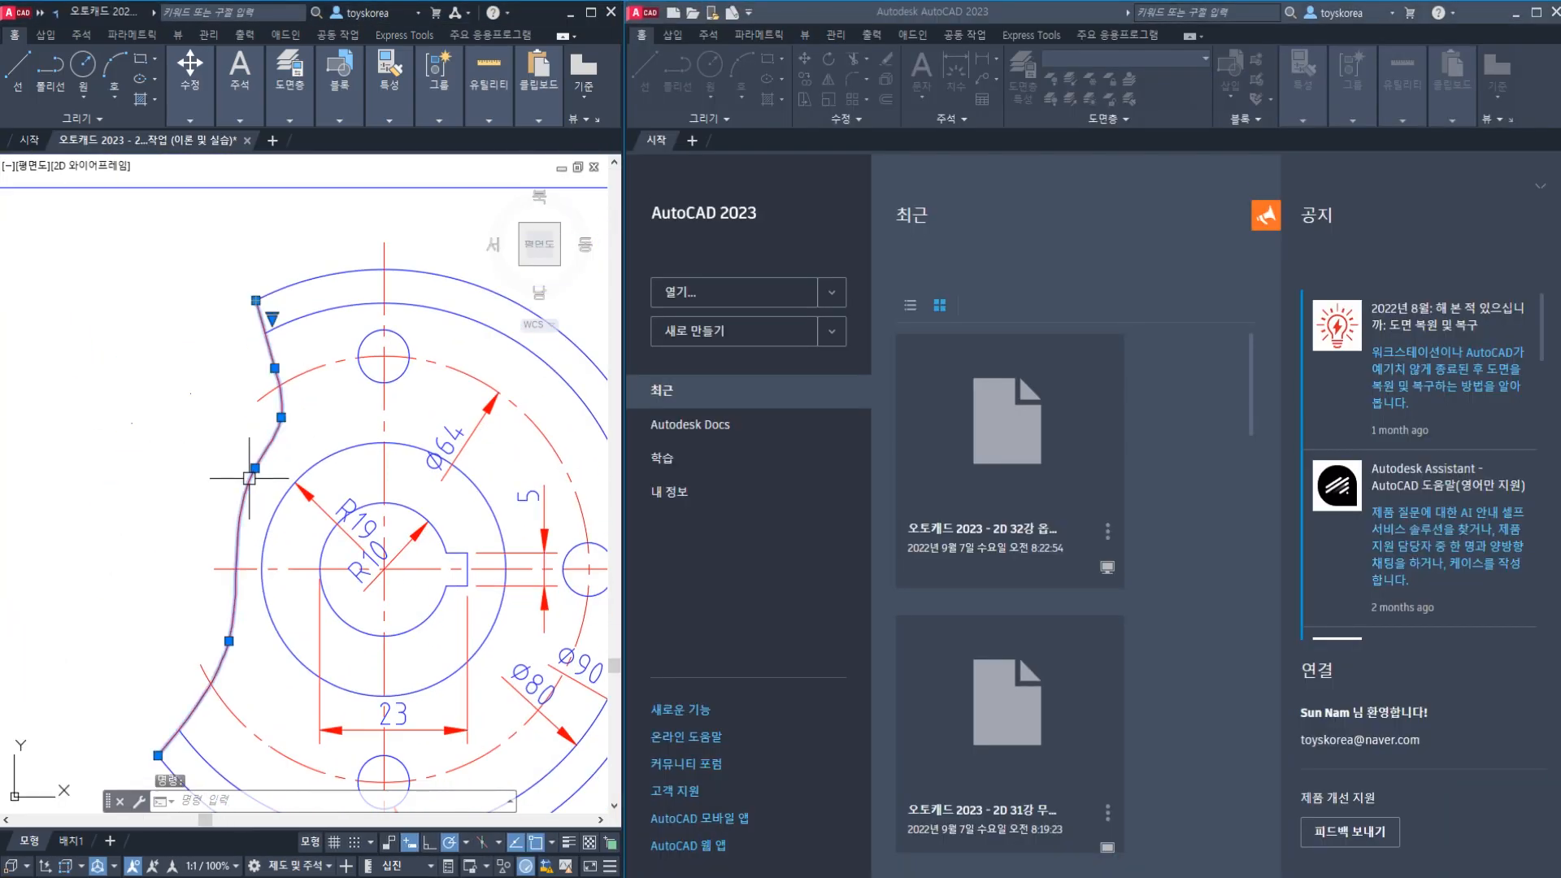
{"action": "key", "text": "Escape"}
{"action": "left_click", "coordinate": [263, 453]}
{"action": "key", "text": "Escape"}
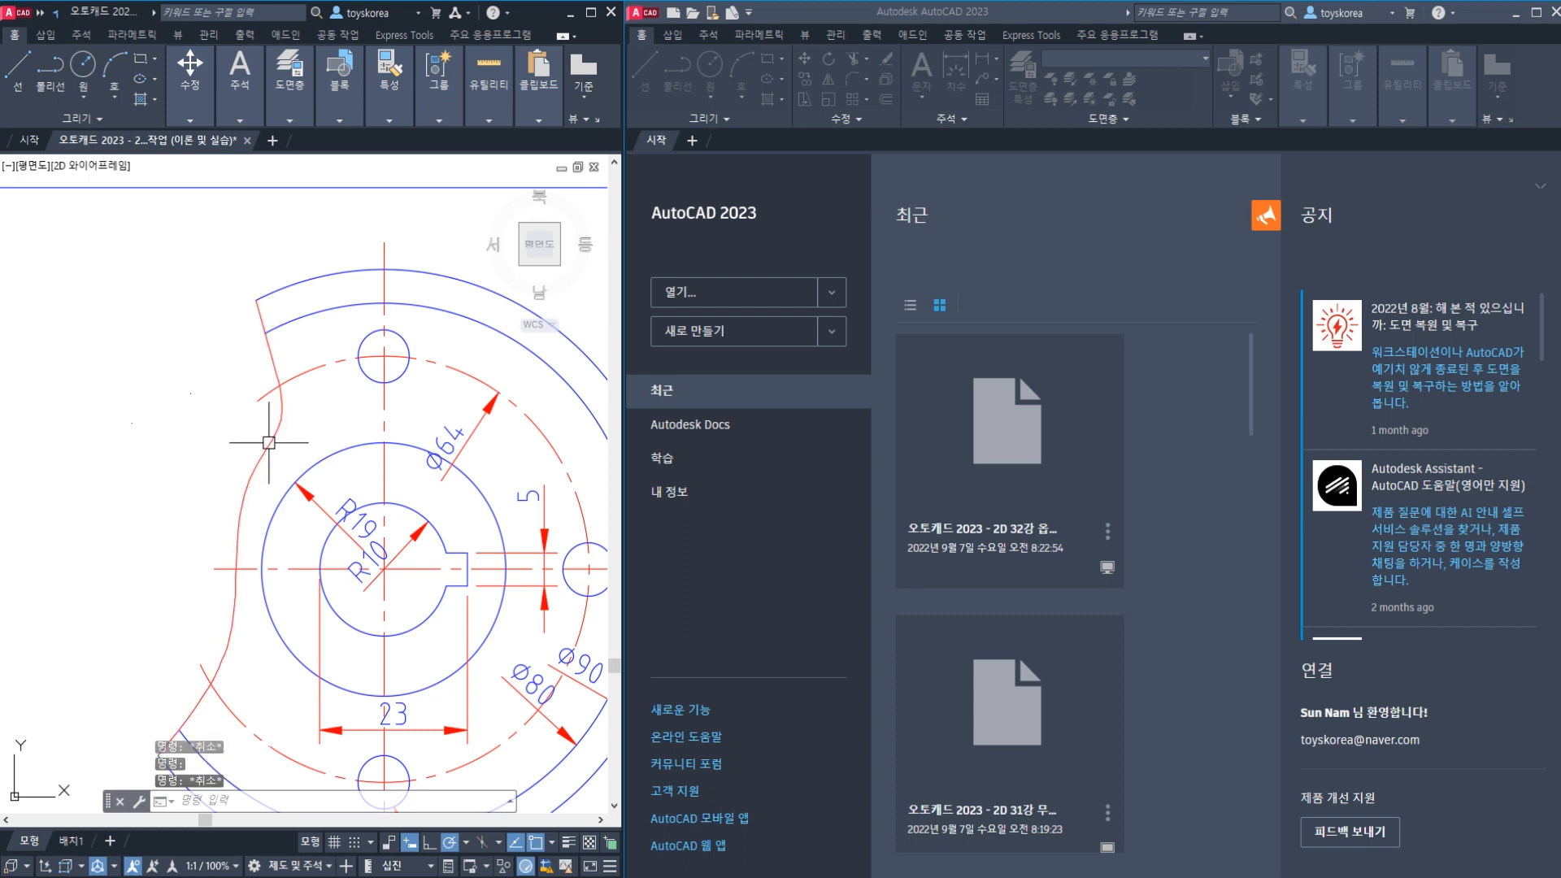
{"action": "left_click", "coordinate": [268, 443]}
{"action": "key", "text": "Escape"}
{"action": "middle_click_drag", "start_coordinate": [269, 467], "coordinate": [278, 438]}
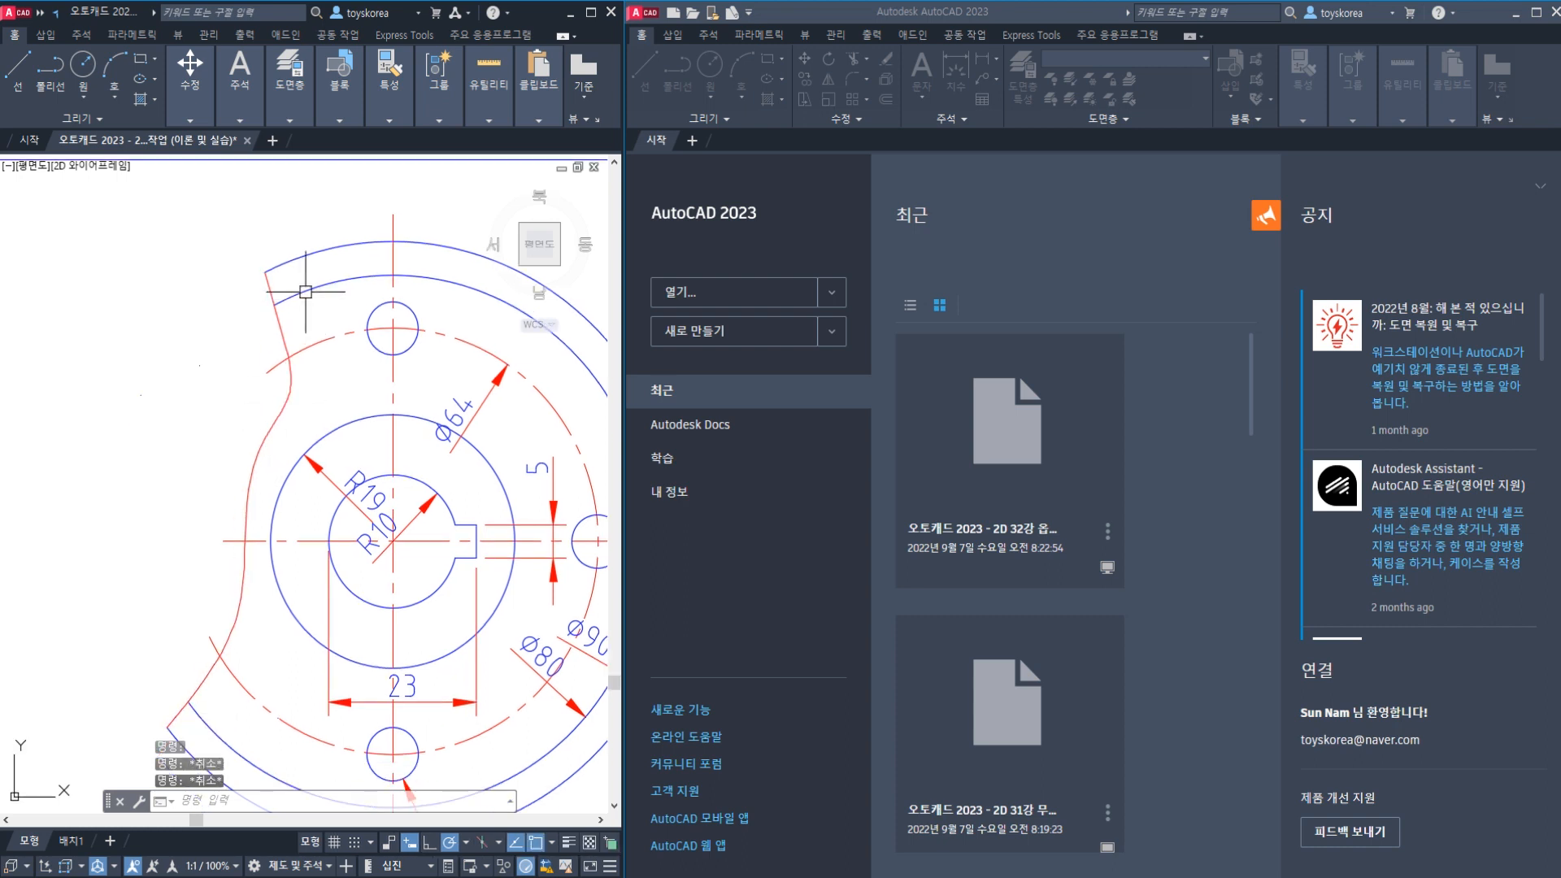
- Compare the flange's inner large arc with the broken-edge spline by selecting each of them in turn
{"action": "left_click", "coordinate": [305, 291]}
{"action": "key", "text": "Escape"}
{"action": "left_click", "coordinate": [280, 324]}
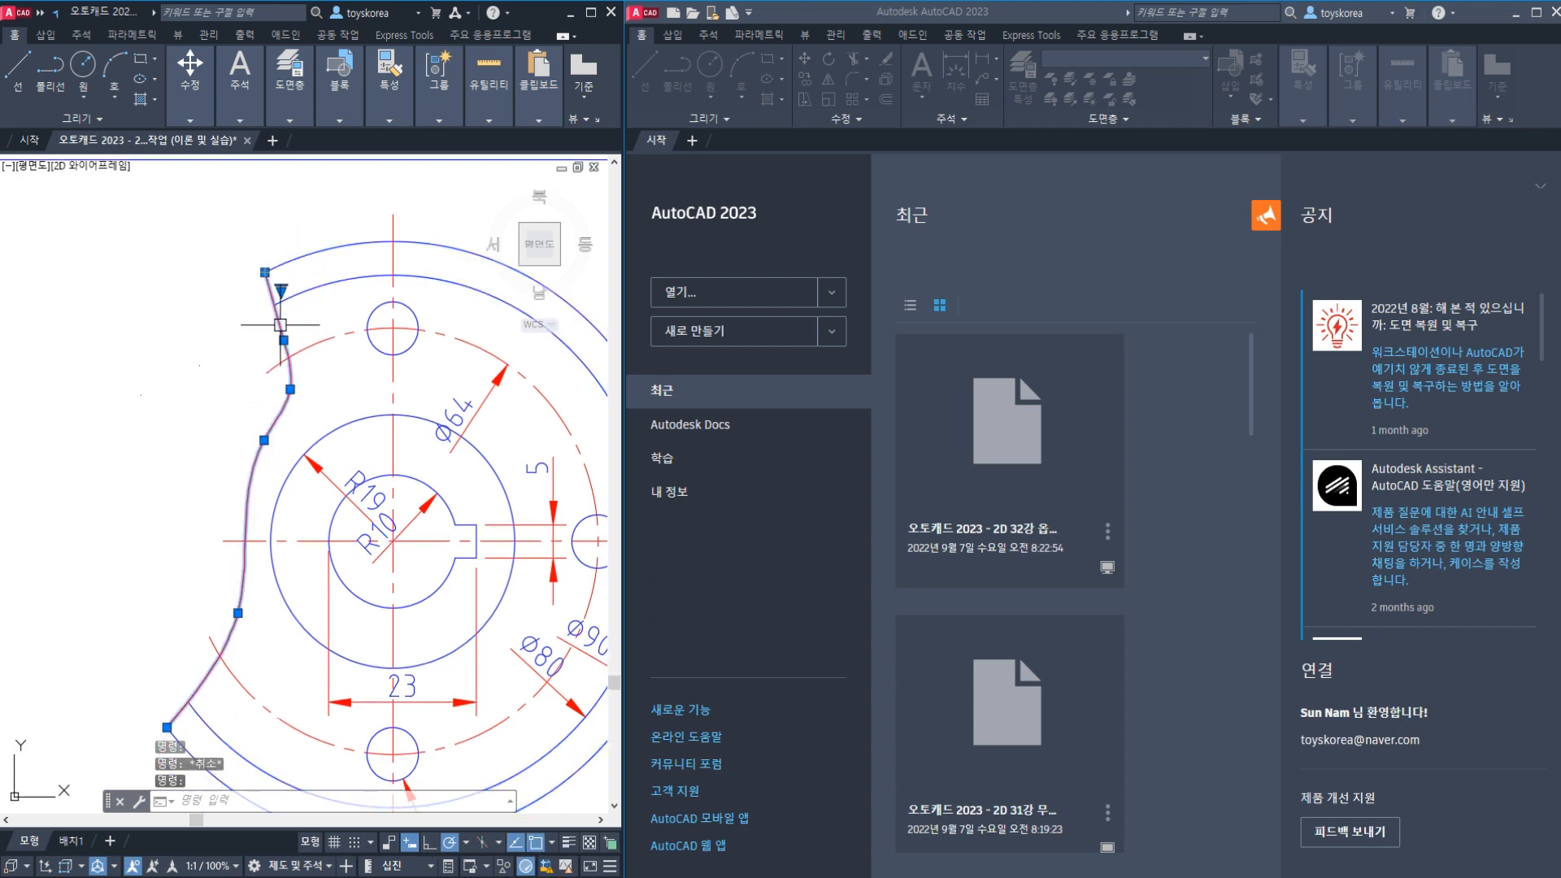
{"action": "key", "text": "Escape"}
{"action": "left_click", "coordinate": [293, 372]}
{"action": "key", "text": "Escape"}
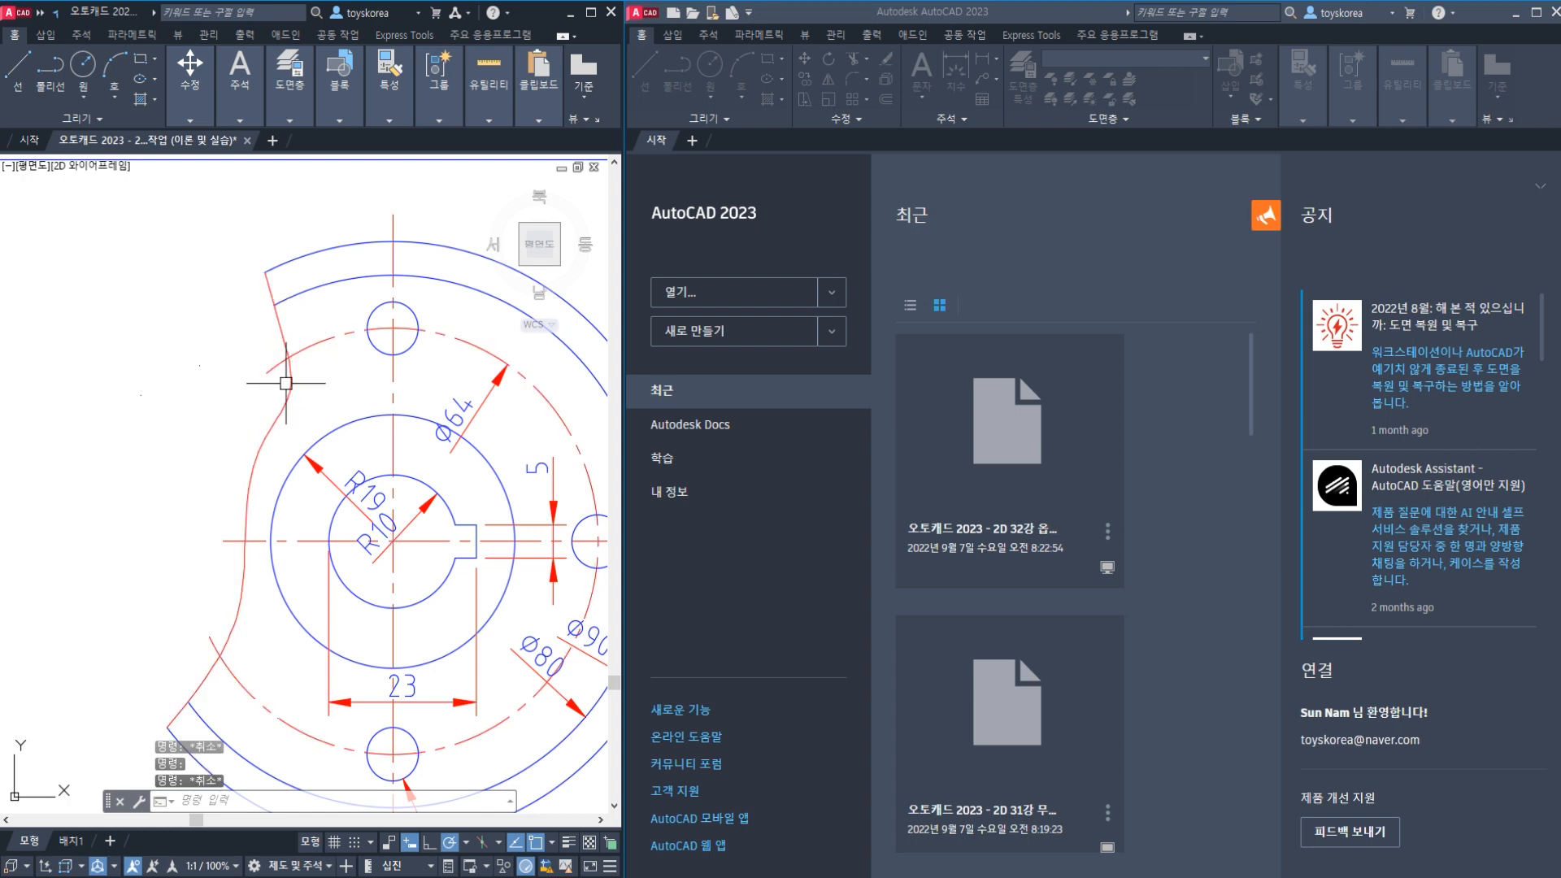
{"action": "left_click", "coordinate": [275, 432]}
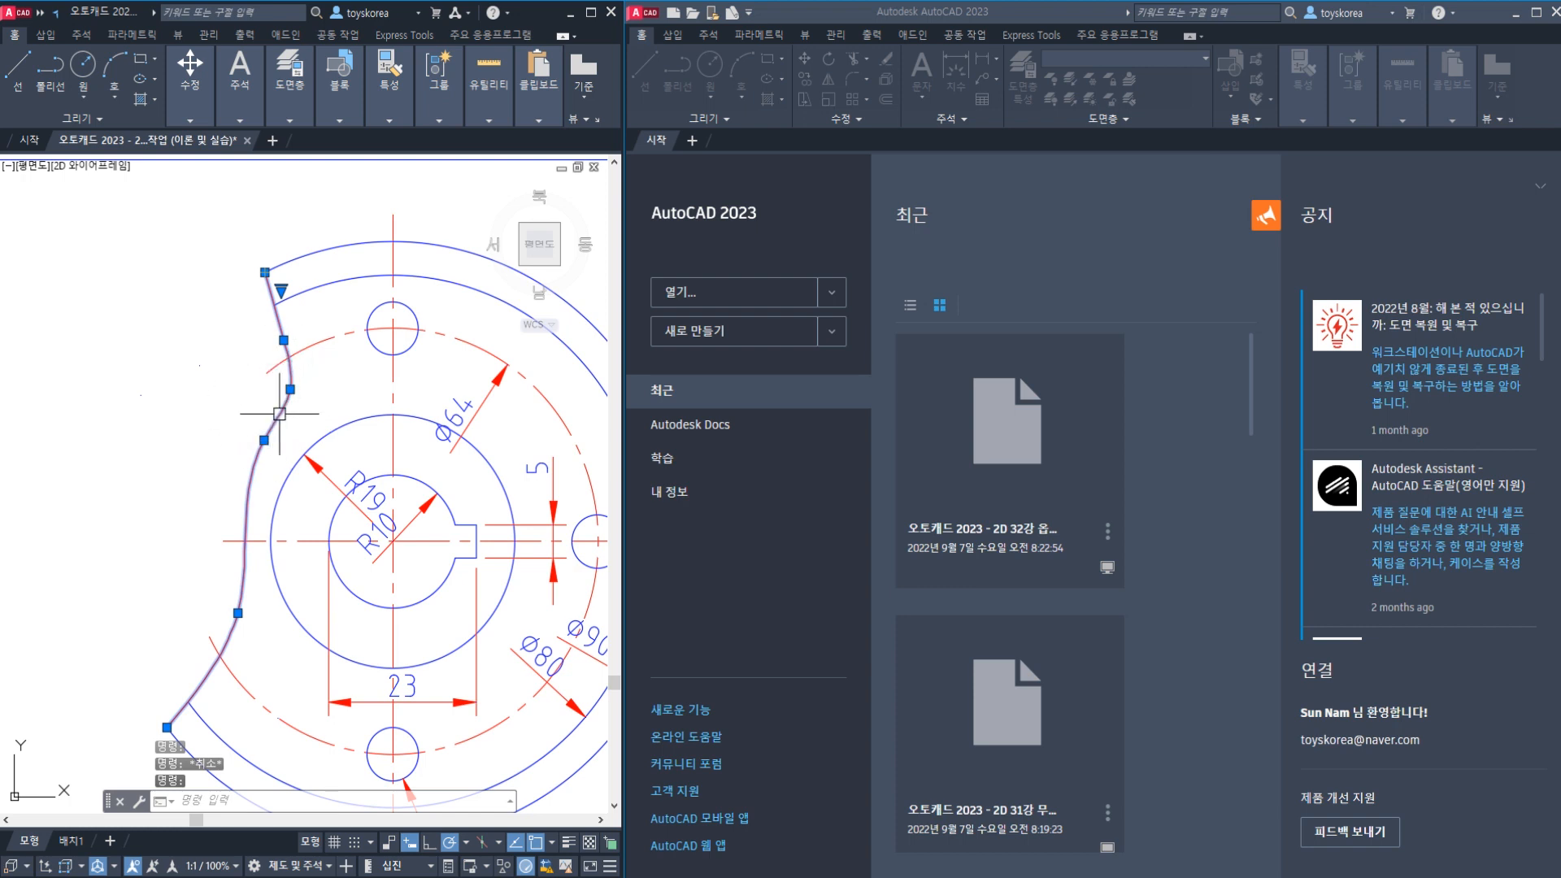
{"action": "key", "text": "Escape"}
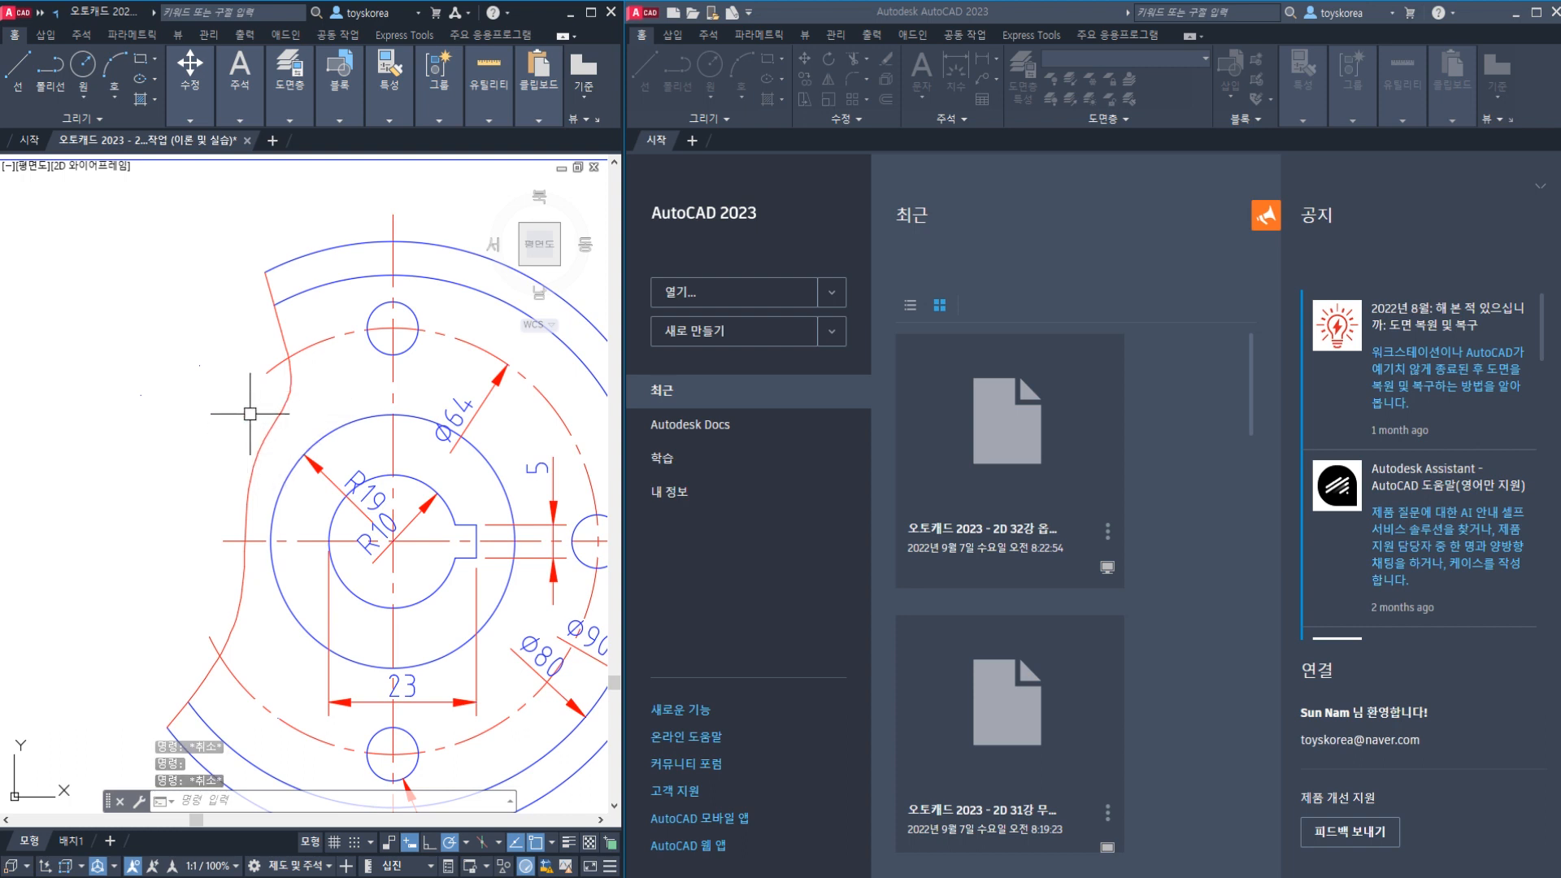
{"action": "left_click", "coordinate": [277, 400]}
{"action": "key", "text": "Escape"}
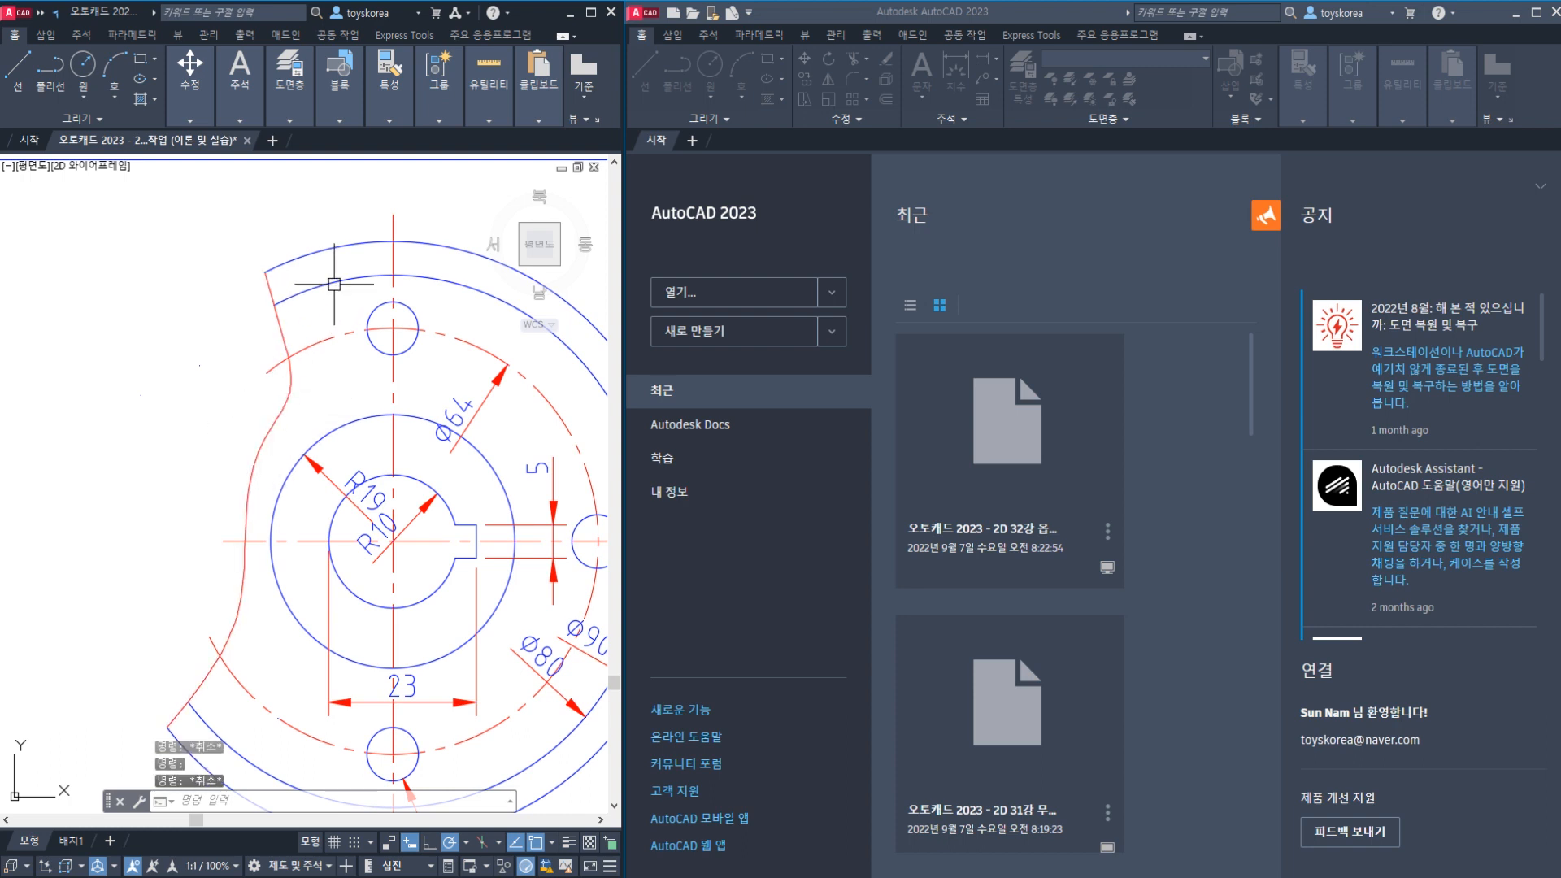
{"action": "left_click", "coordinate": [331, 285]}
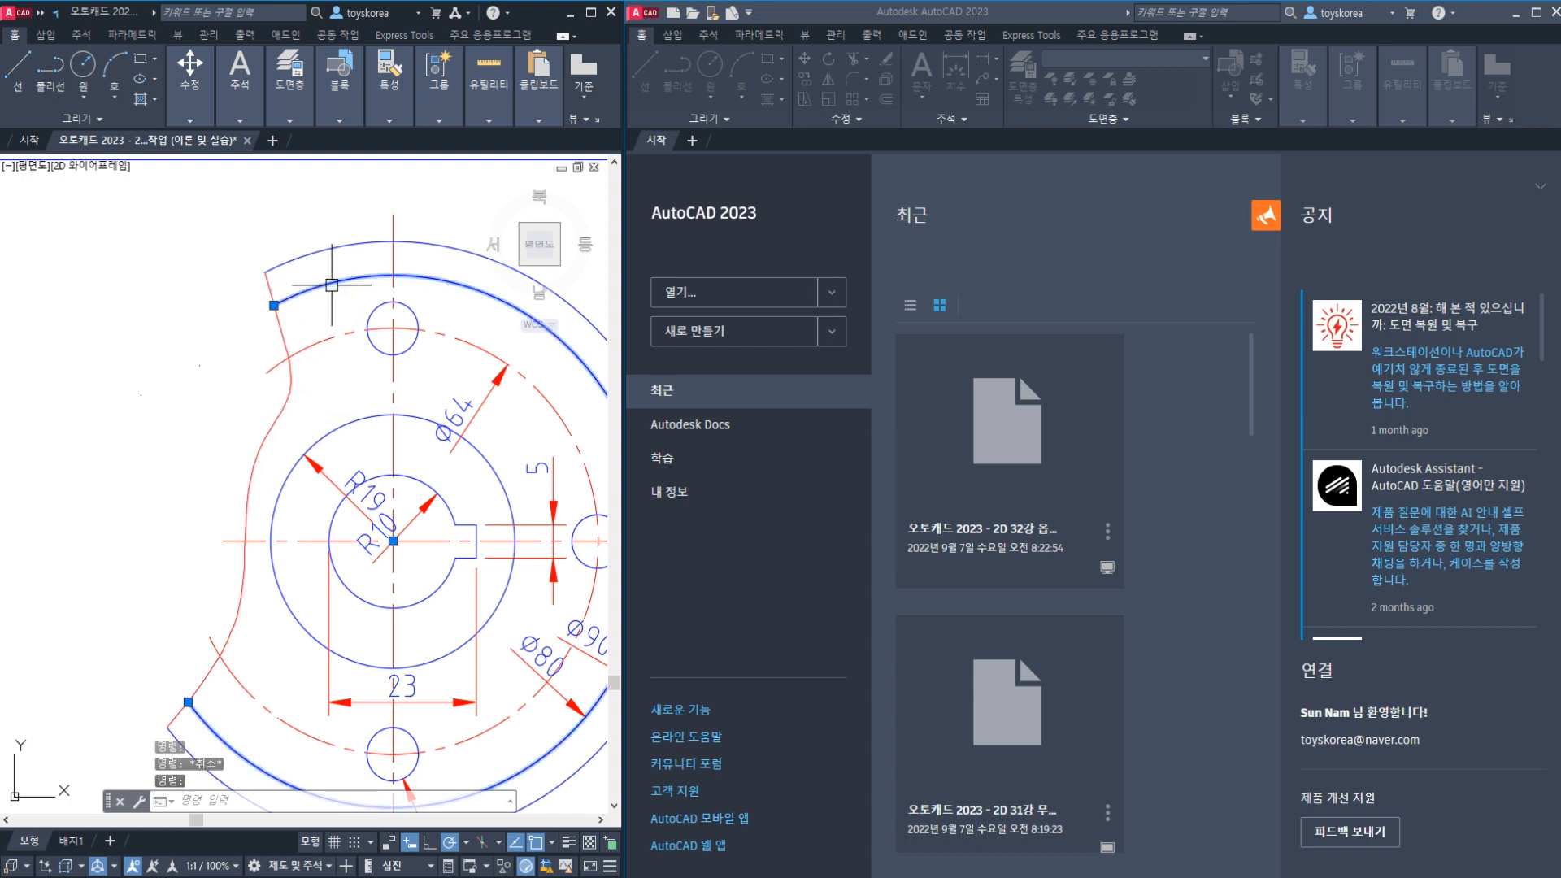
{"action": "key", "text": "Escape"}
{"action": "left_click", "coordinate": [290, 339]}
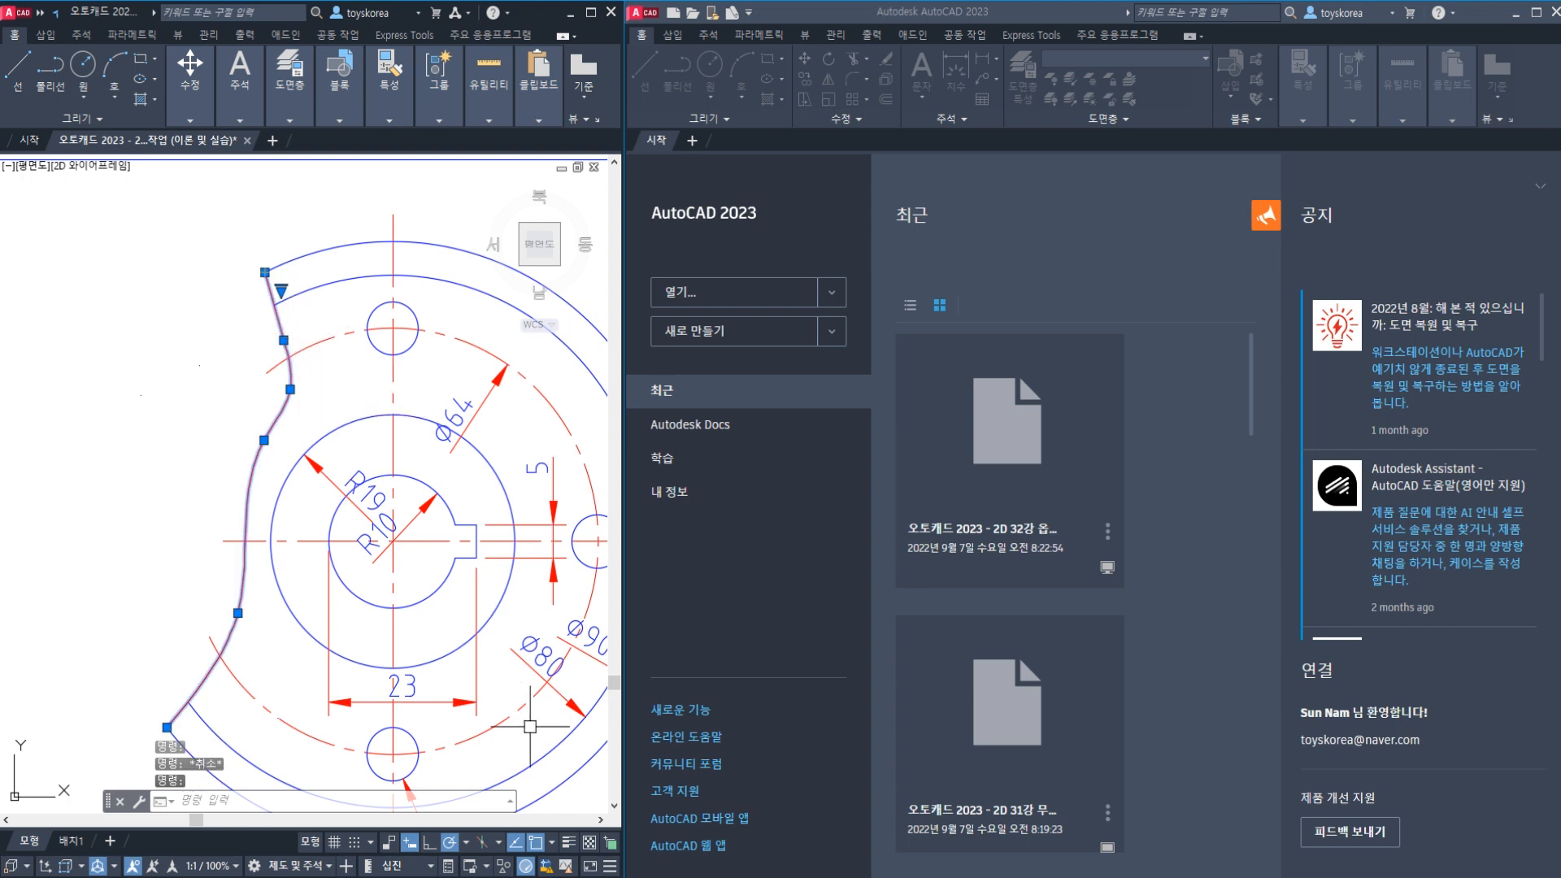
- Show lineweights in the example drawing to compare the spline's thickness with the flange outlines, and hide them again
{"action": "left_click", "coordinate": [569, 842]}
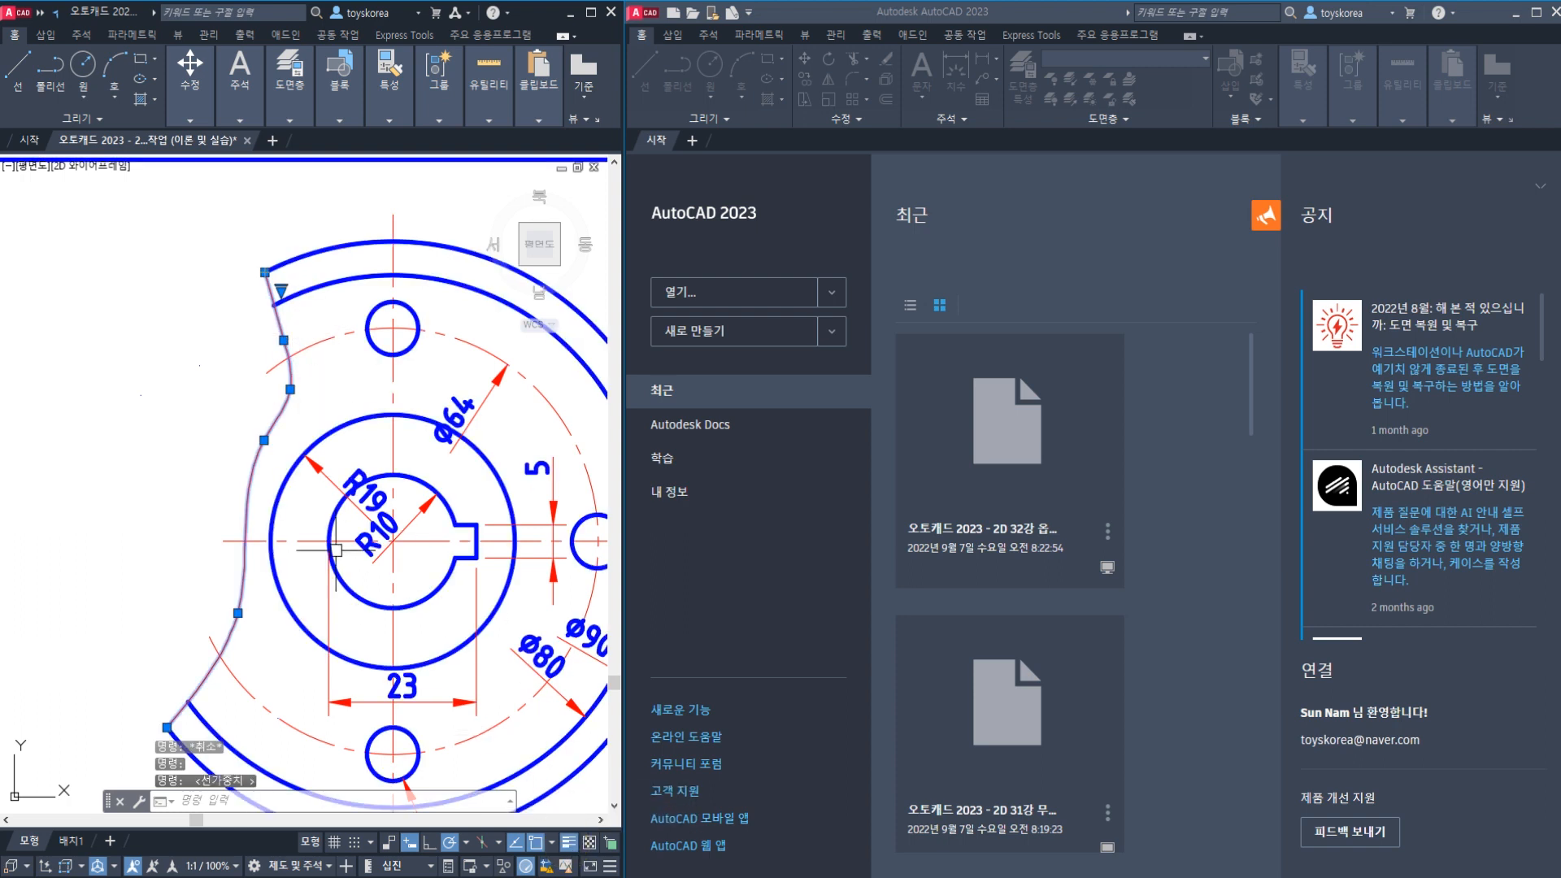
{"action": "key", "text": "Escape"}
{"action": "scroll", "coordinate": [292, 404], "scroll_direction": "up", "scroll_amount": 3}
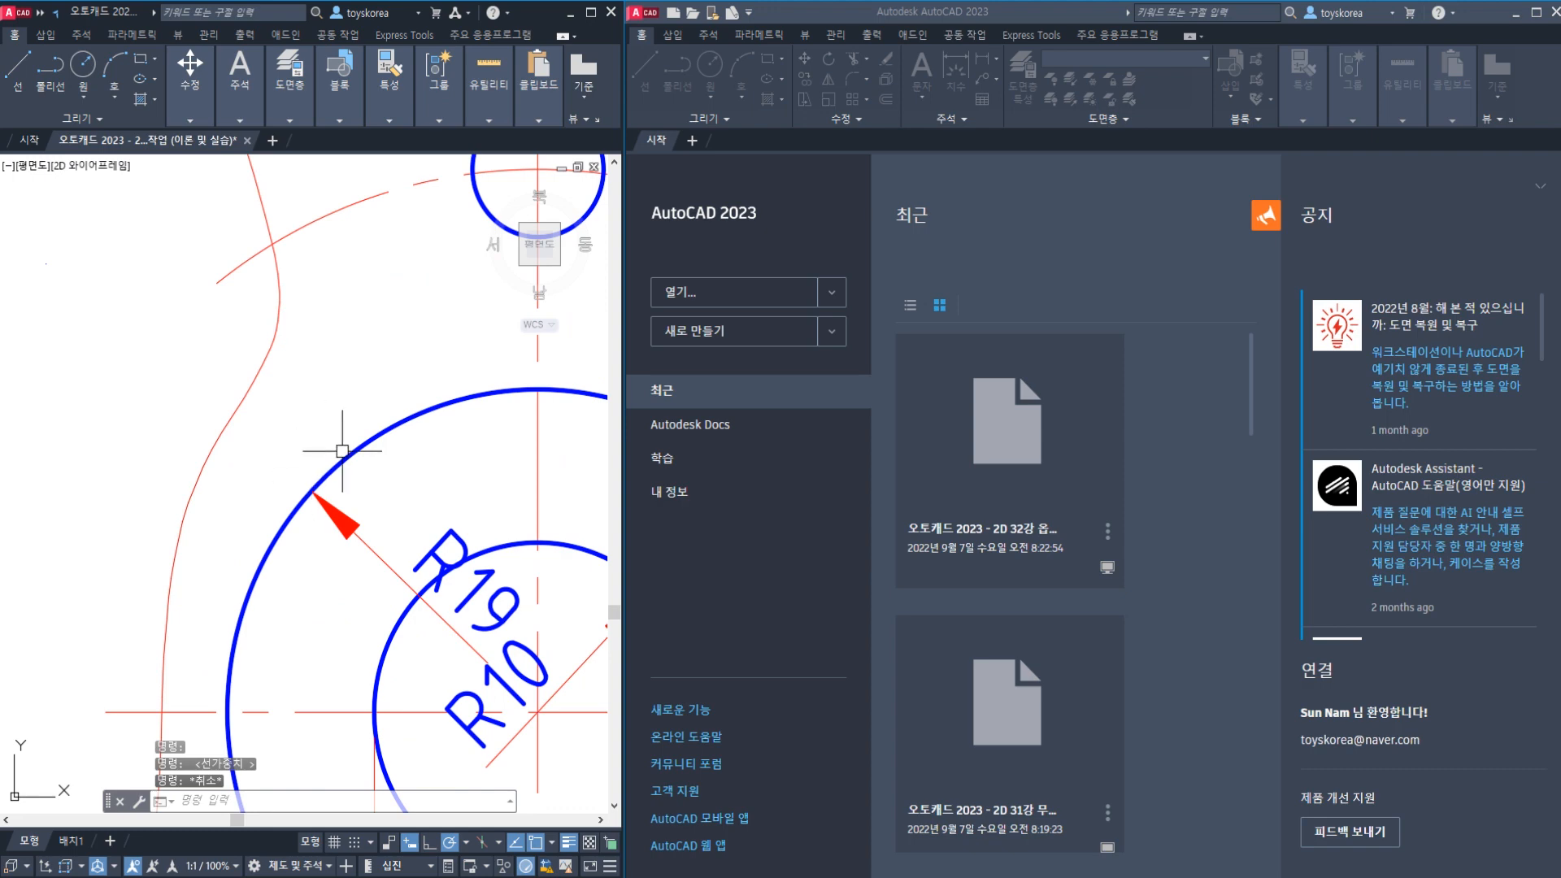
{"action": "scroll", "coordinate": [265, 444], "scroll_direction": "down", "scroll_amount": 2}
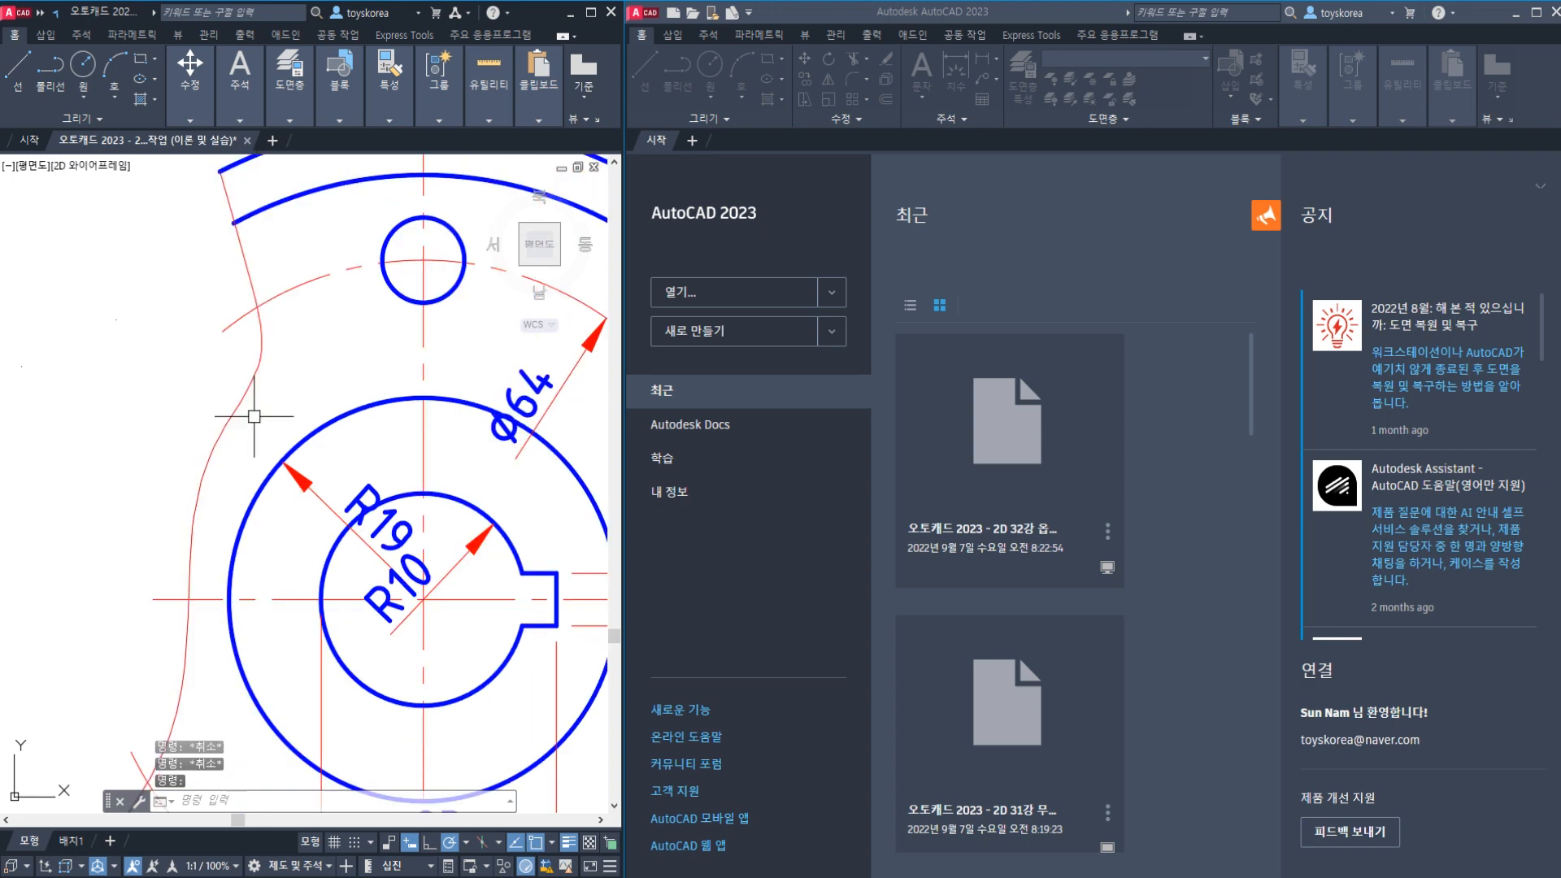
{"action": "left_click", "coordinate": [315, 444]}
{"action": "key", "text": "Escape"}
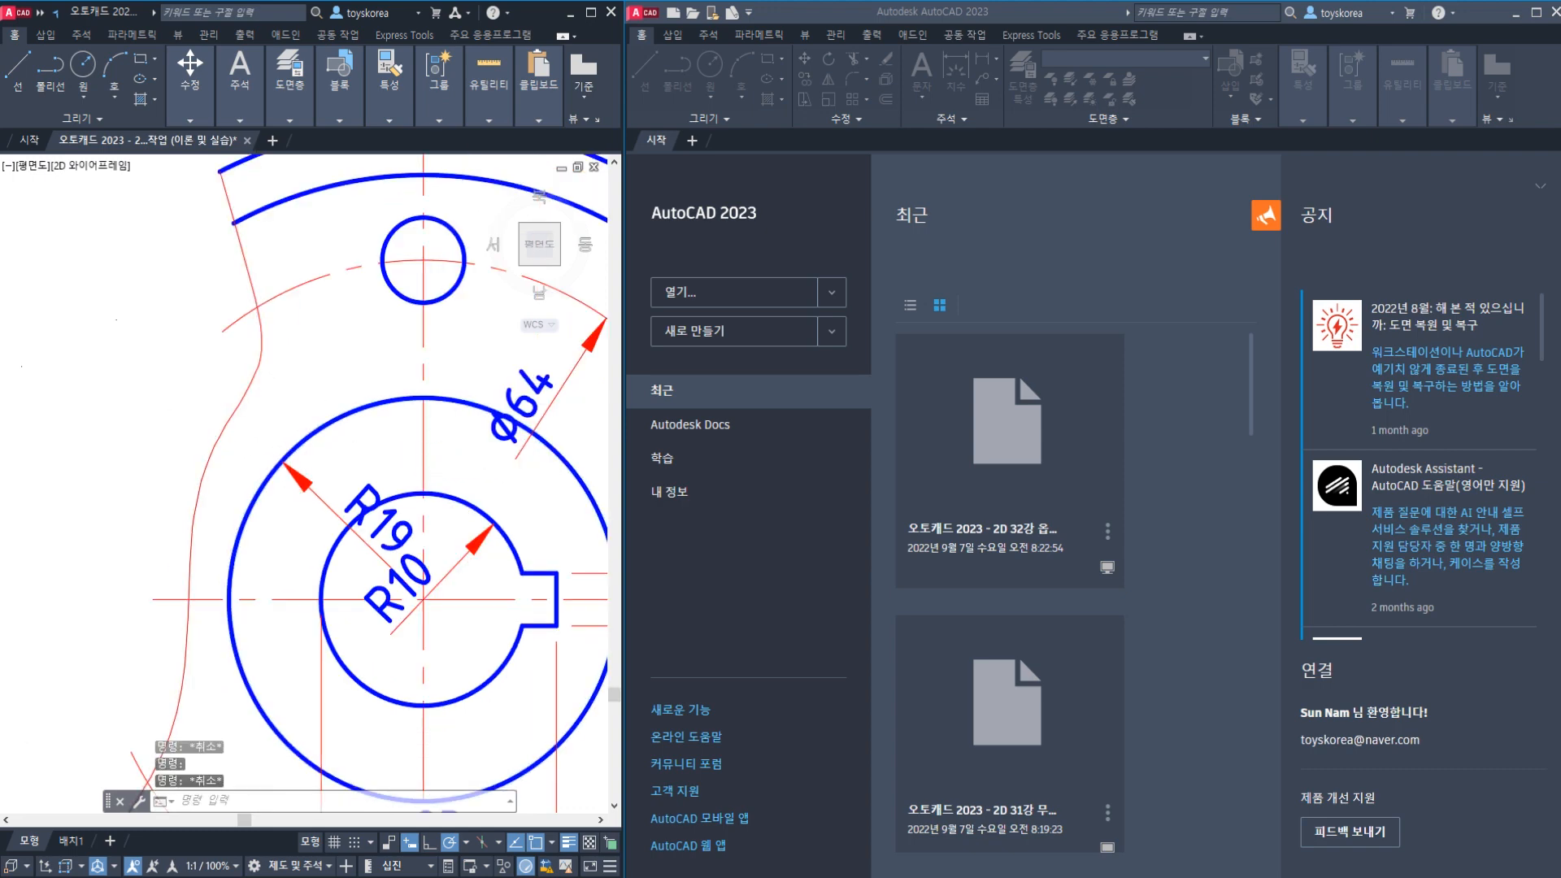
{"action": "scroll", "coordinate": [218, 409], "scroll_direction": "down", "scroll_amount": 3}
{"action": "scroll", "coordinate": [218, 409], "scroll_direction": "up", "scroll_amount": 2}
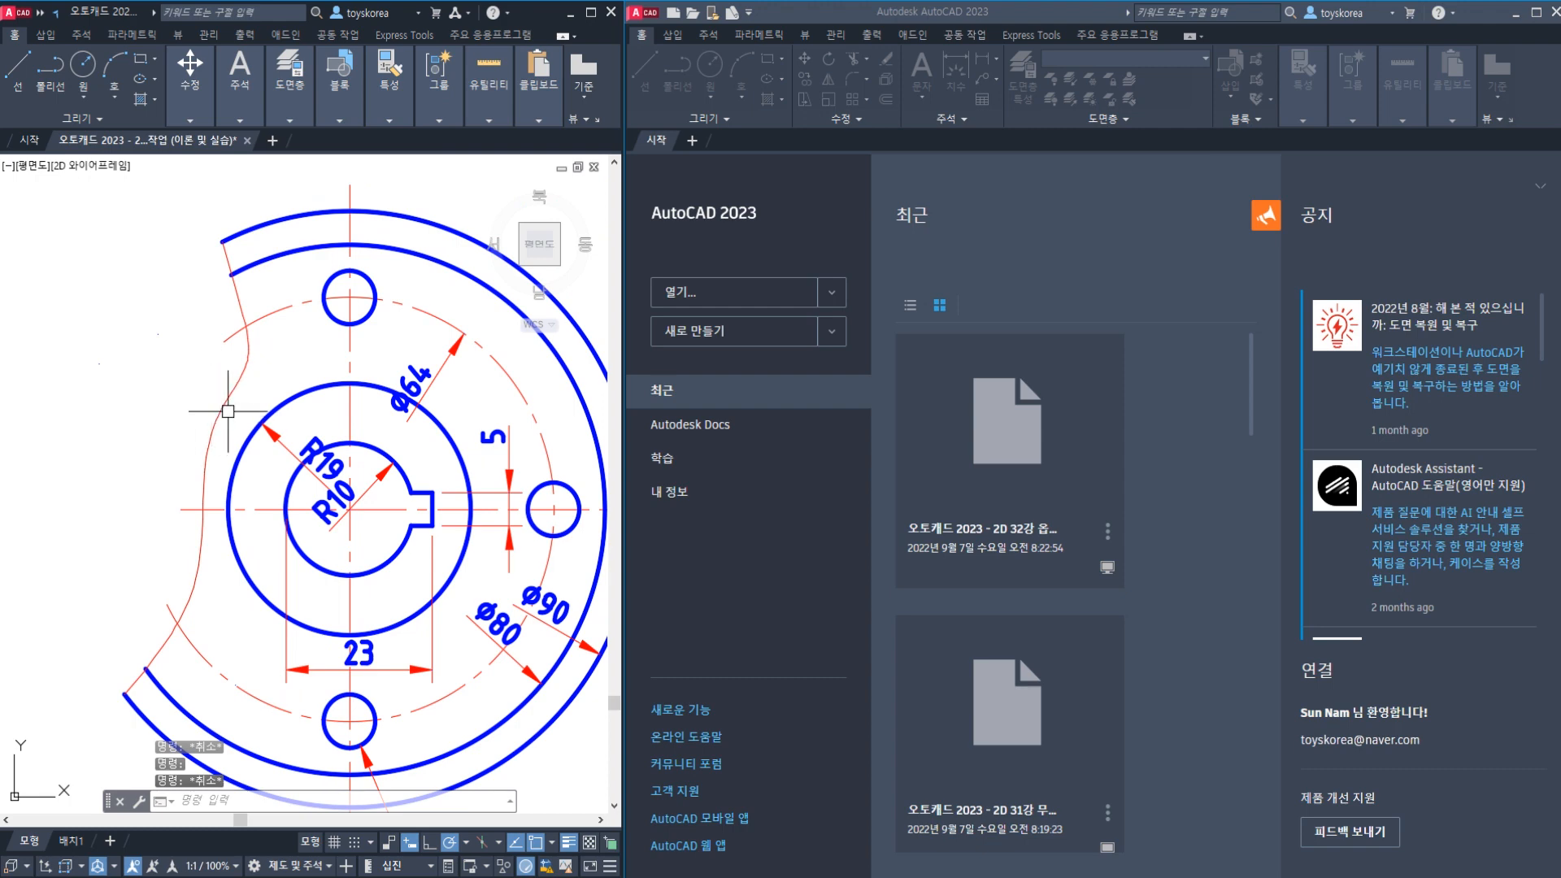
{"action": "left_click", "coordinate": [569, 843]}
{"action": "scroll", "coordinate": [267, 430], "scroll_direction": "down", "scroll_amount": 5}
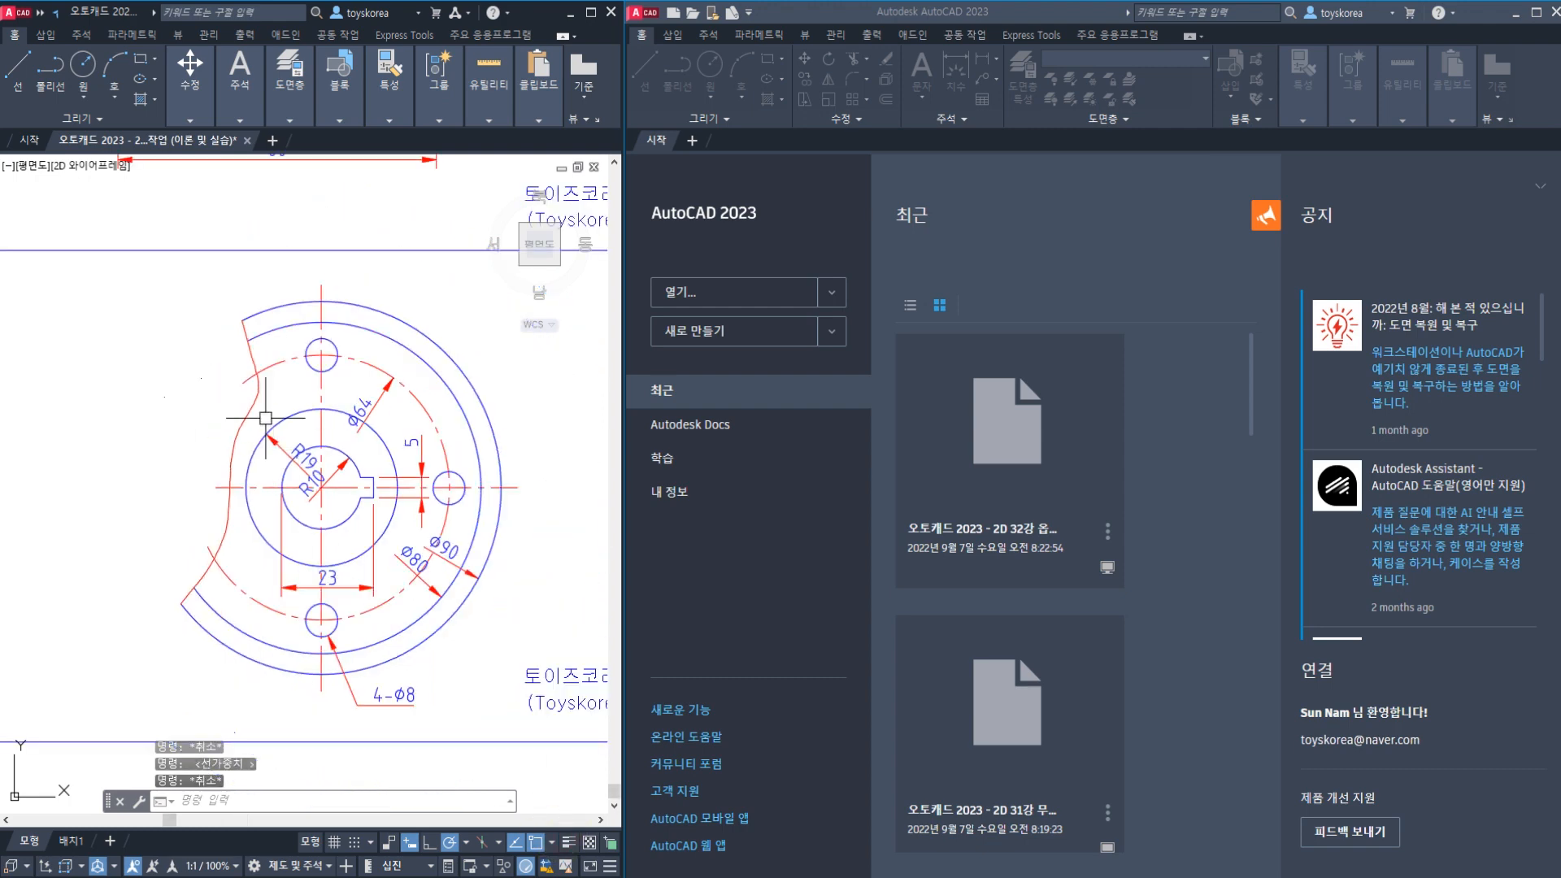
- Bring the example arrow back into view and create a new drawing from the 001.dwt template in the second AutoCAD window
{"action": "scroll", "coordinate": [273, 411], "scroll_direction": "up", "scroll_amount": 3}
{"action": "middle_click_drag", "start_coordinate": [273, 411], "coordinate": [297, 580]}
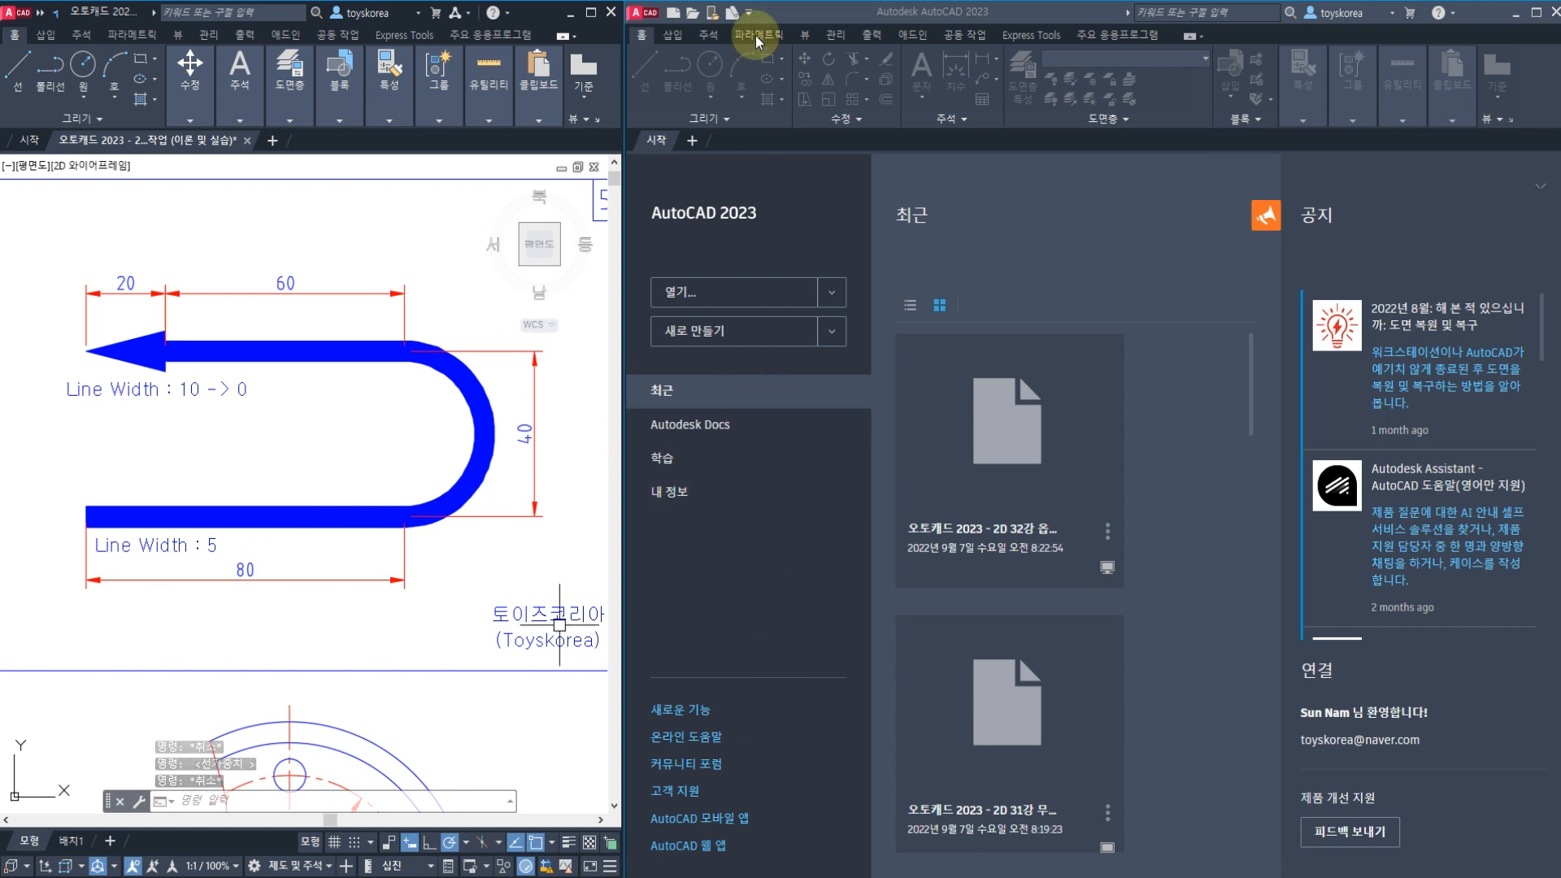
{"action": "left_click", "coordinate": [675, 19]}
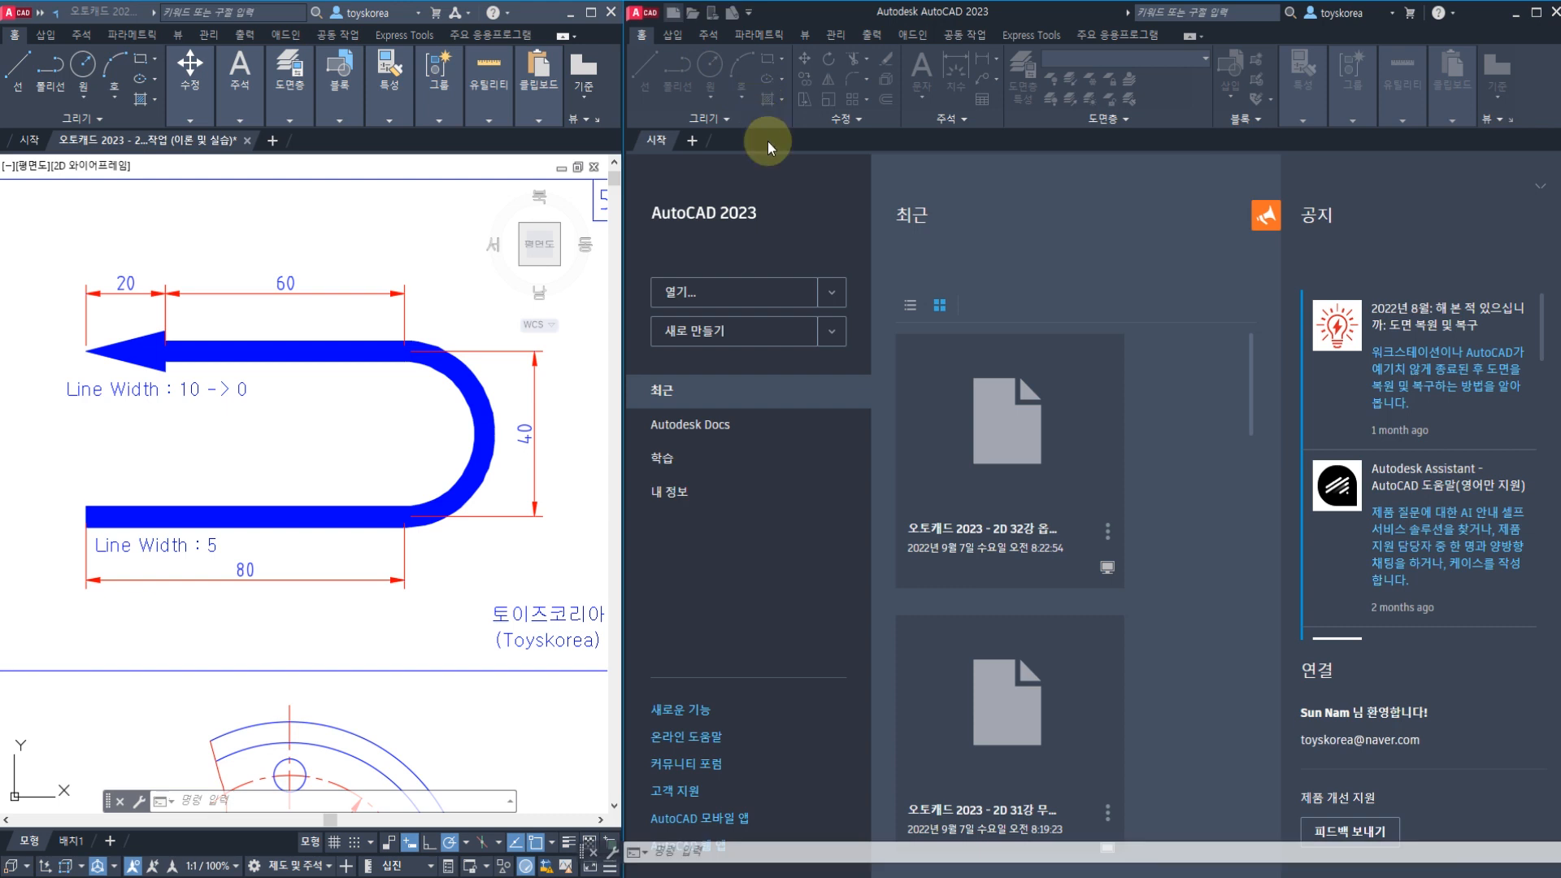
{"action": "left_click", "coordinate": [569, 322]}
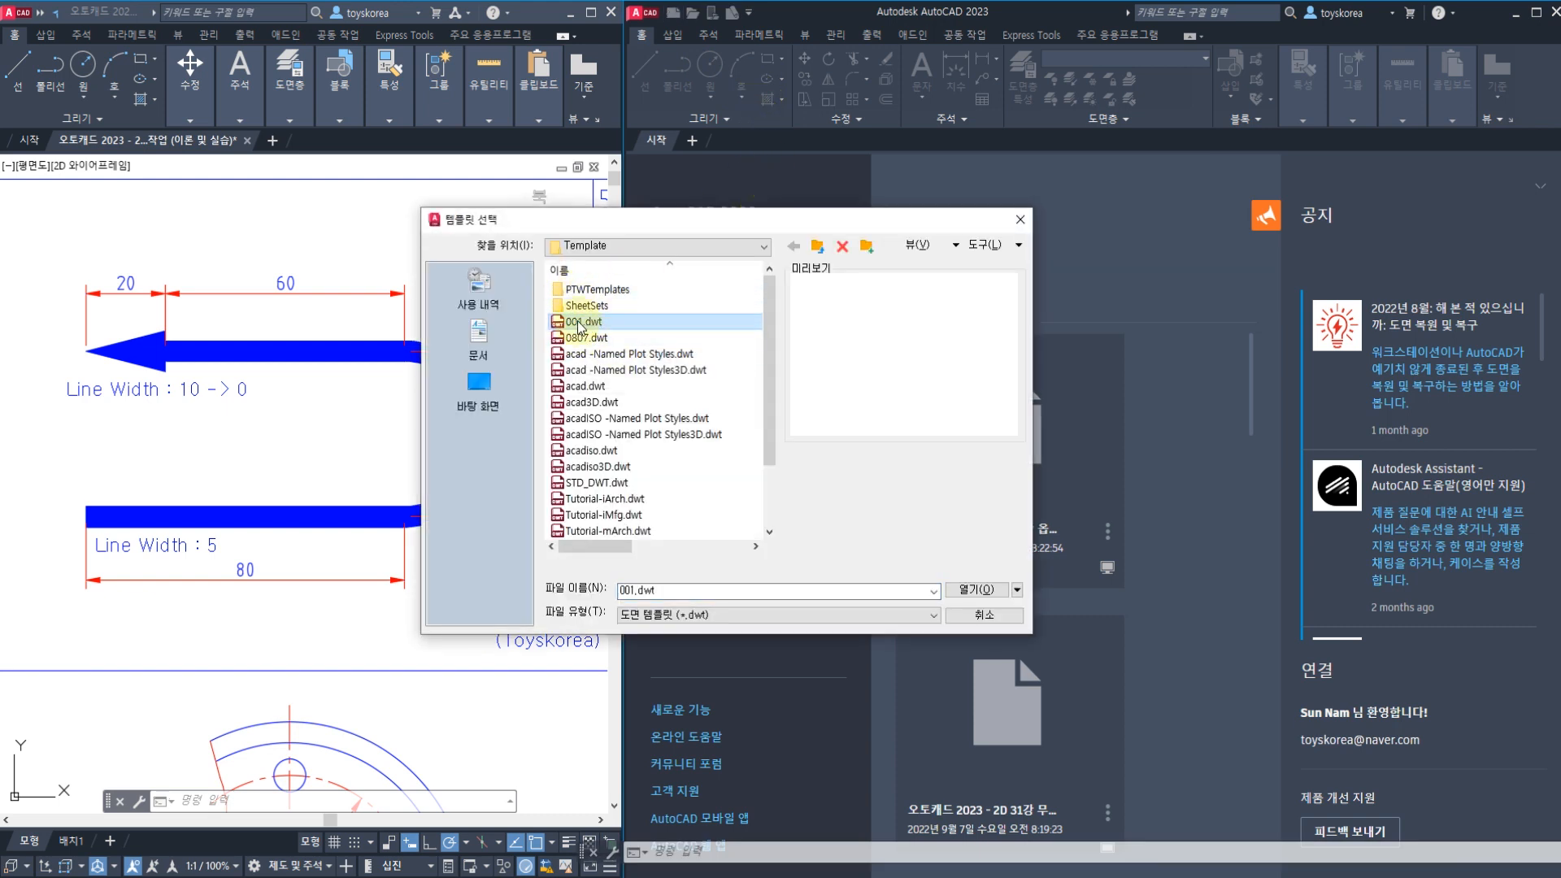
{"action": "left_click", "coordinate": [984, 590]}
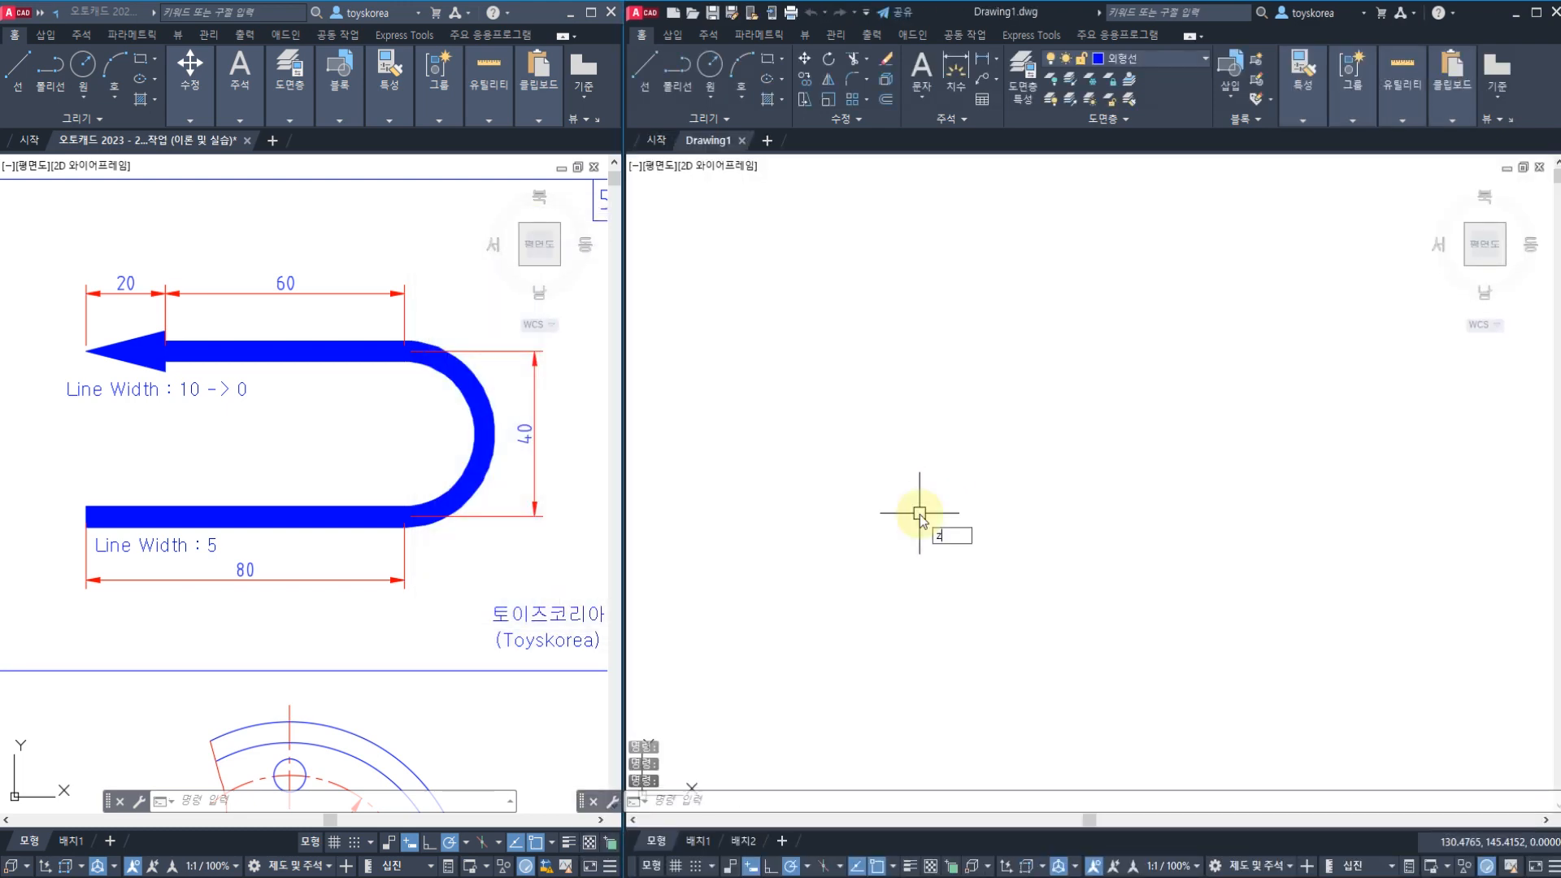
{"action": "left_click", "coordinate": [369, 479]}
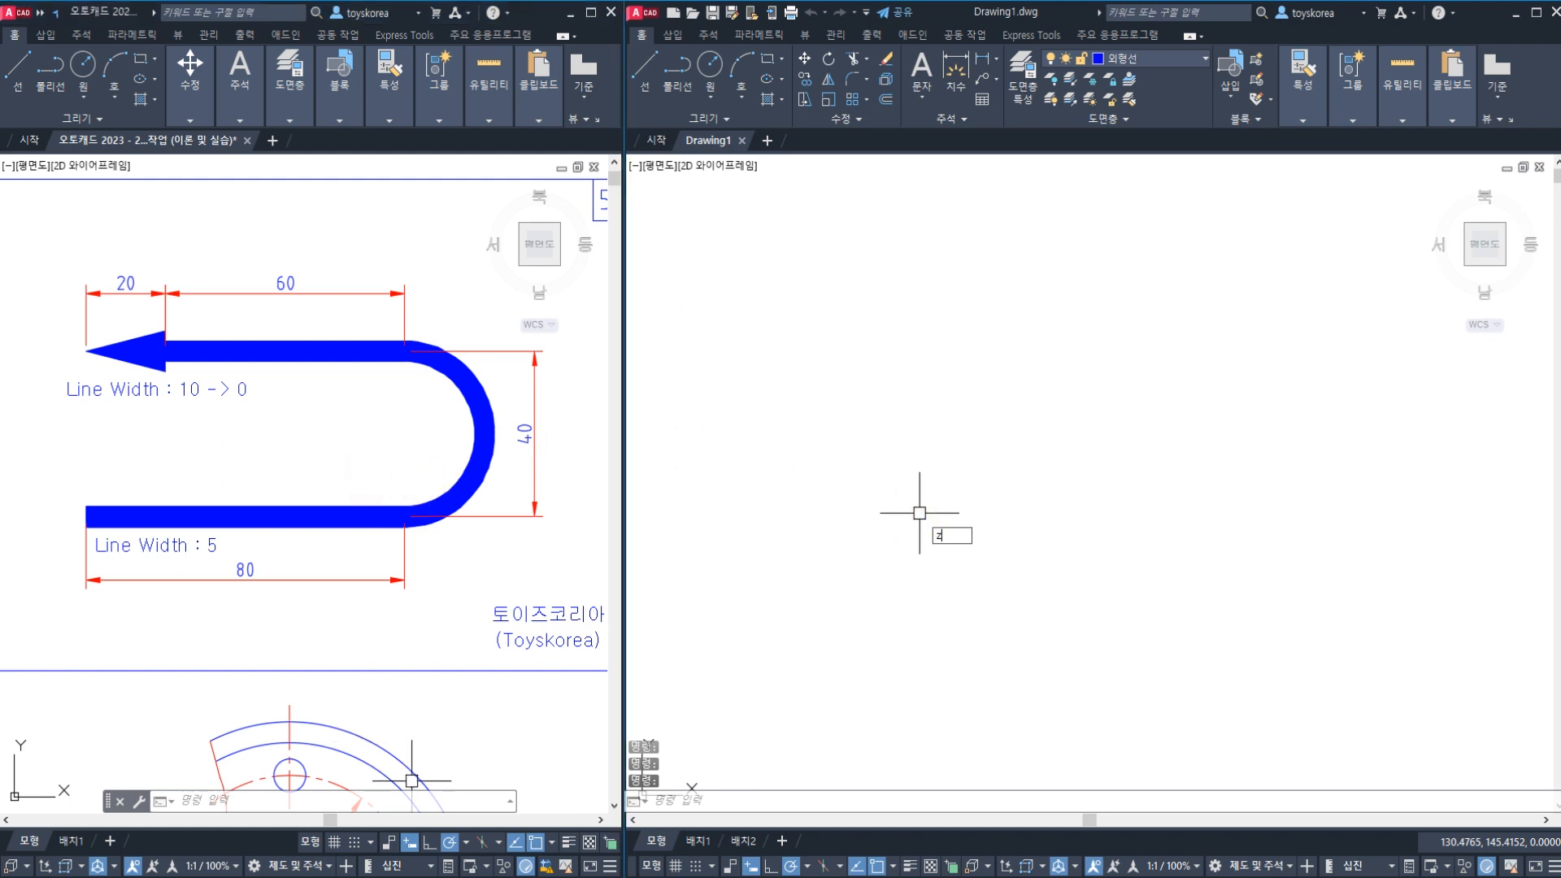
- Hide the command line in the example drawing's window and return to the new empty drawing
{"action": "left_click", "coordinate": [120, 801]}
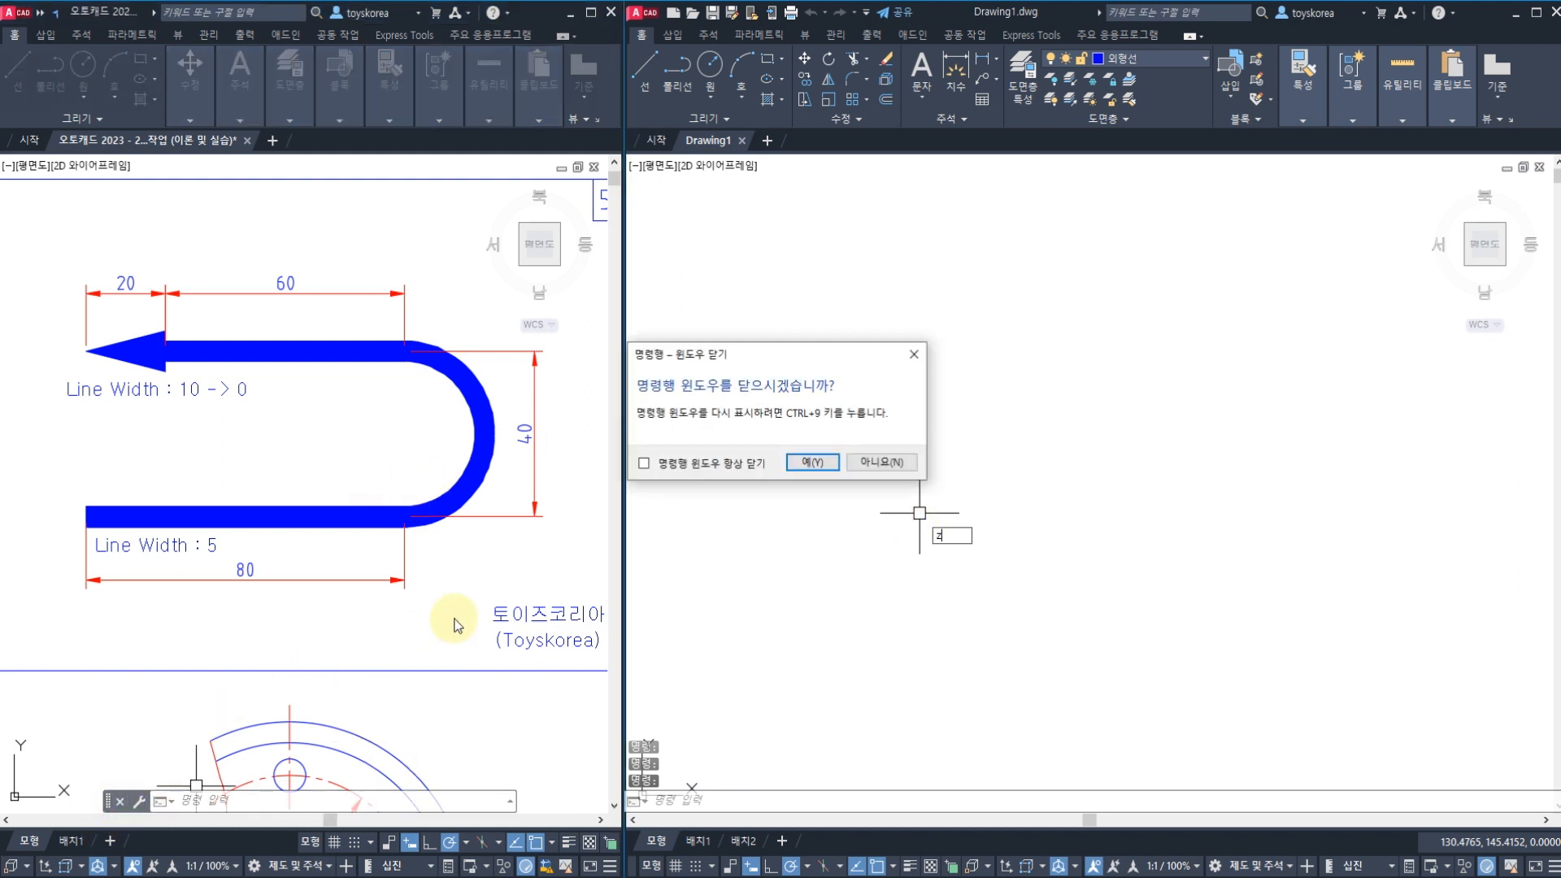
{"action": "left_click", "coordinate": [814, 463]}
{"action": "left_click", "coordinate": [905, 489]}
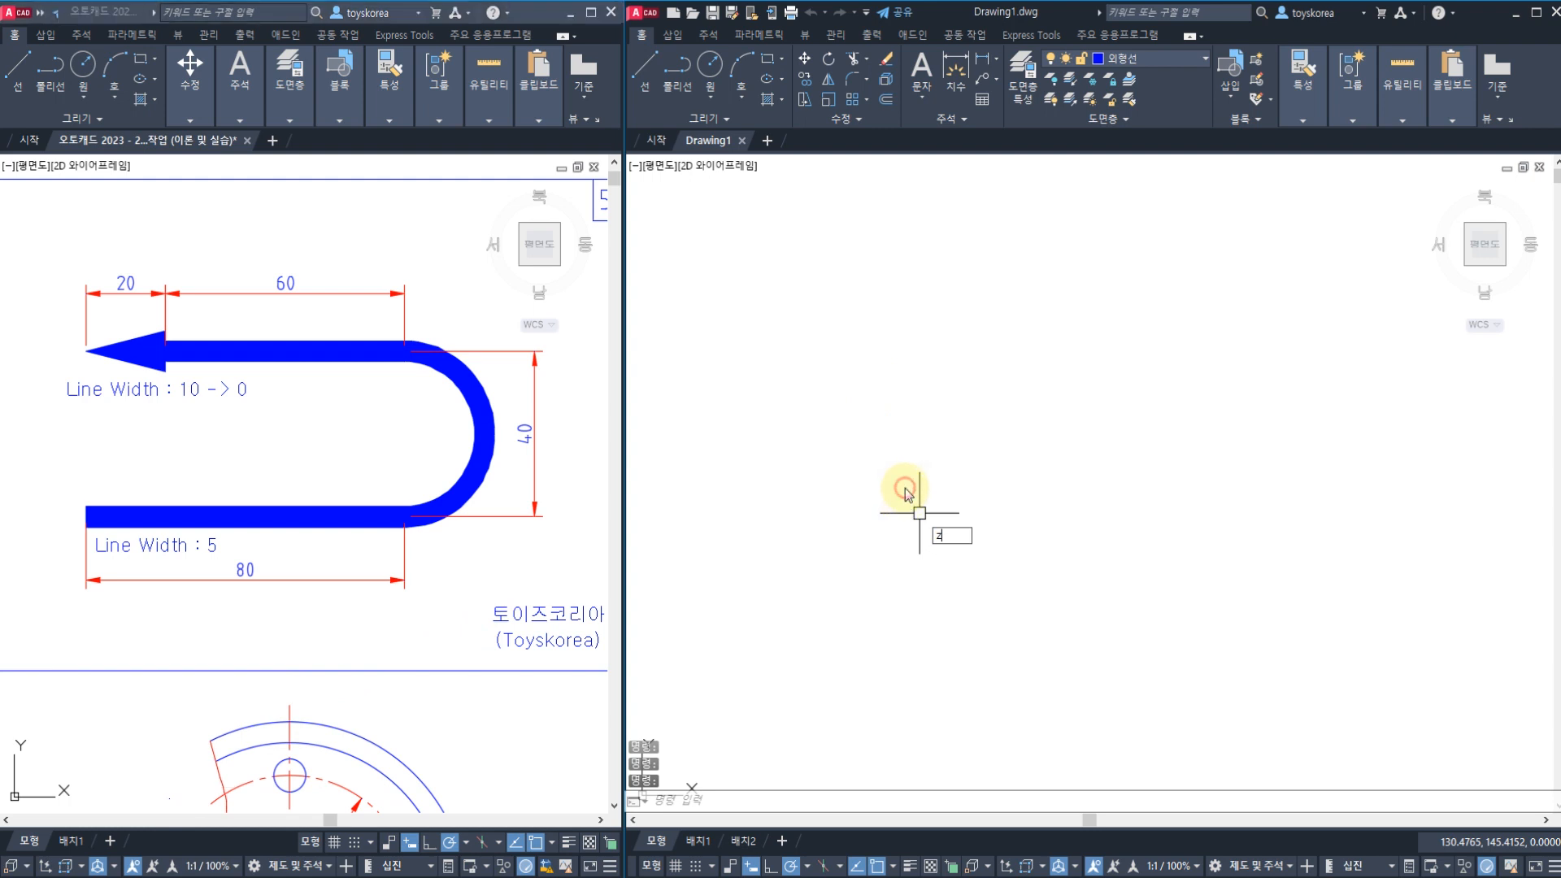
{"action": "key", "text": "Return"}
{"action": "left_click", "coordinate": [920, 513]}
{"action": "left_click", "coordinate": [788, 431]}
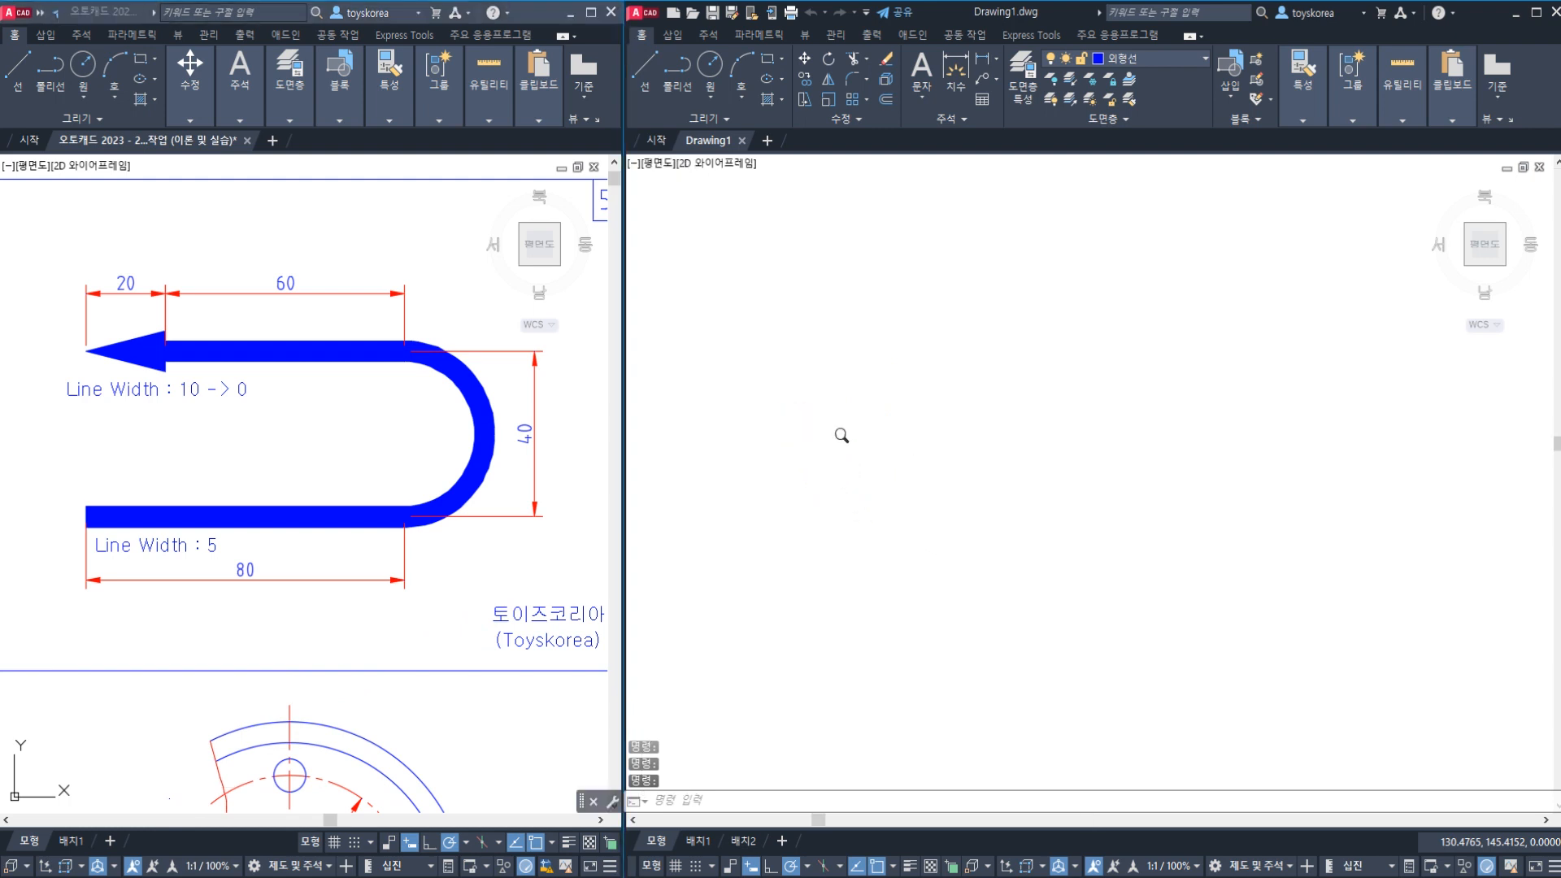
{"action": "key", "text": "Escape"}
{"action": "key", "text": "Escape"}
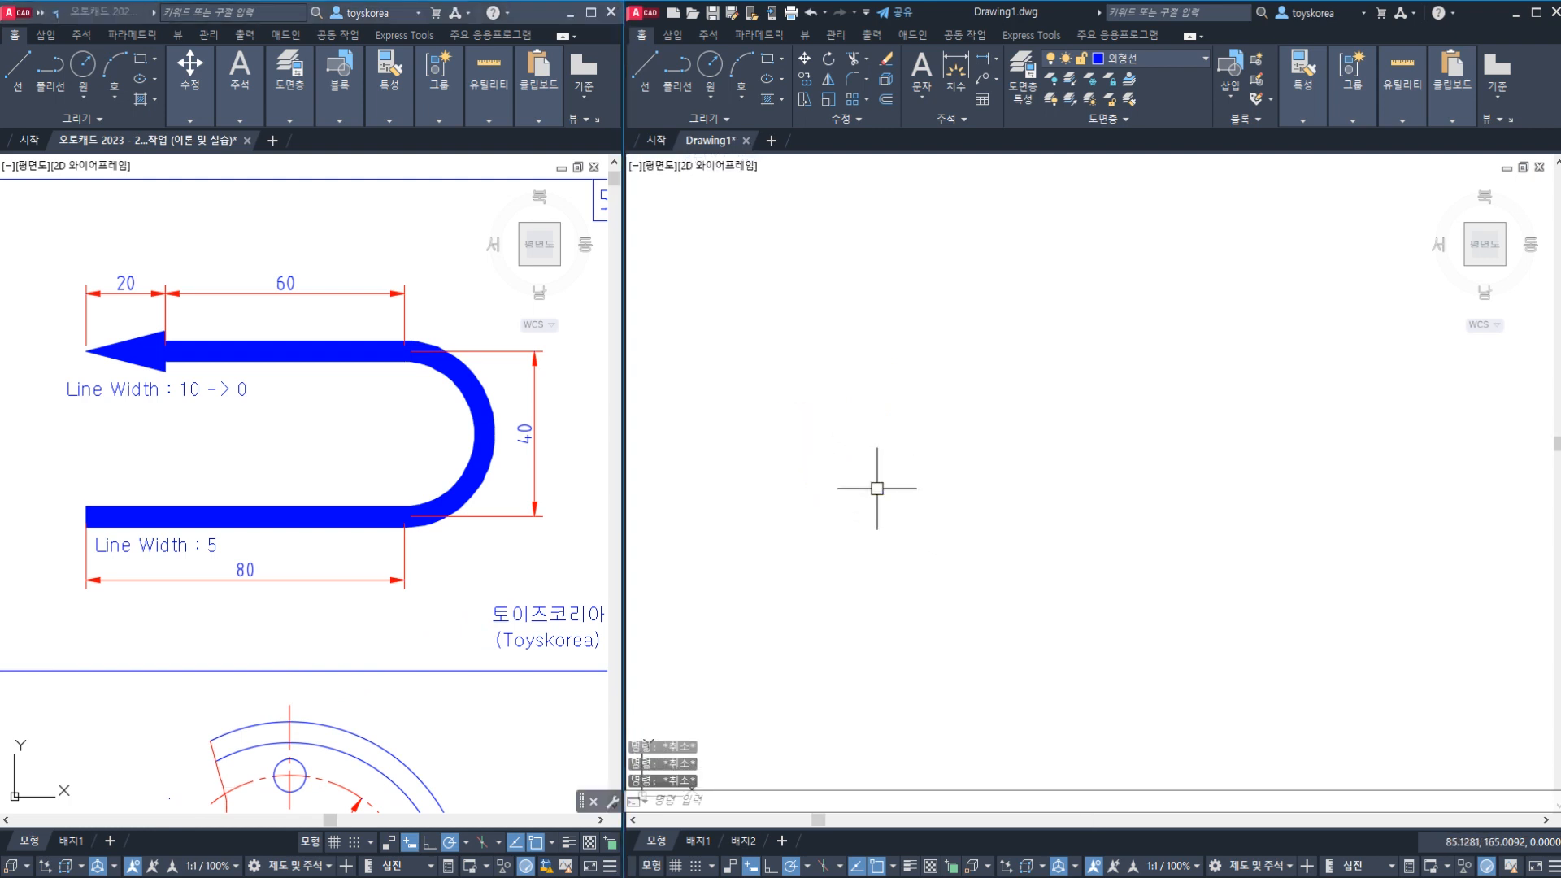
{"action": "type", "text": "z"}
{"action": "key", "text": "Return"}
{"action": "key", "text": "Escape"}
{"action": "key", "text": "Escape"}
- Zoom the new drawing to its full drawing area with the All option
{"action": "type", "text": "z"}
{"action": "key", "text": "Return"}
{"action": "type", "text": "a"}
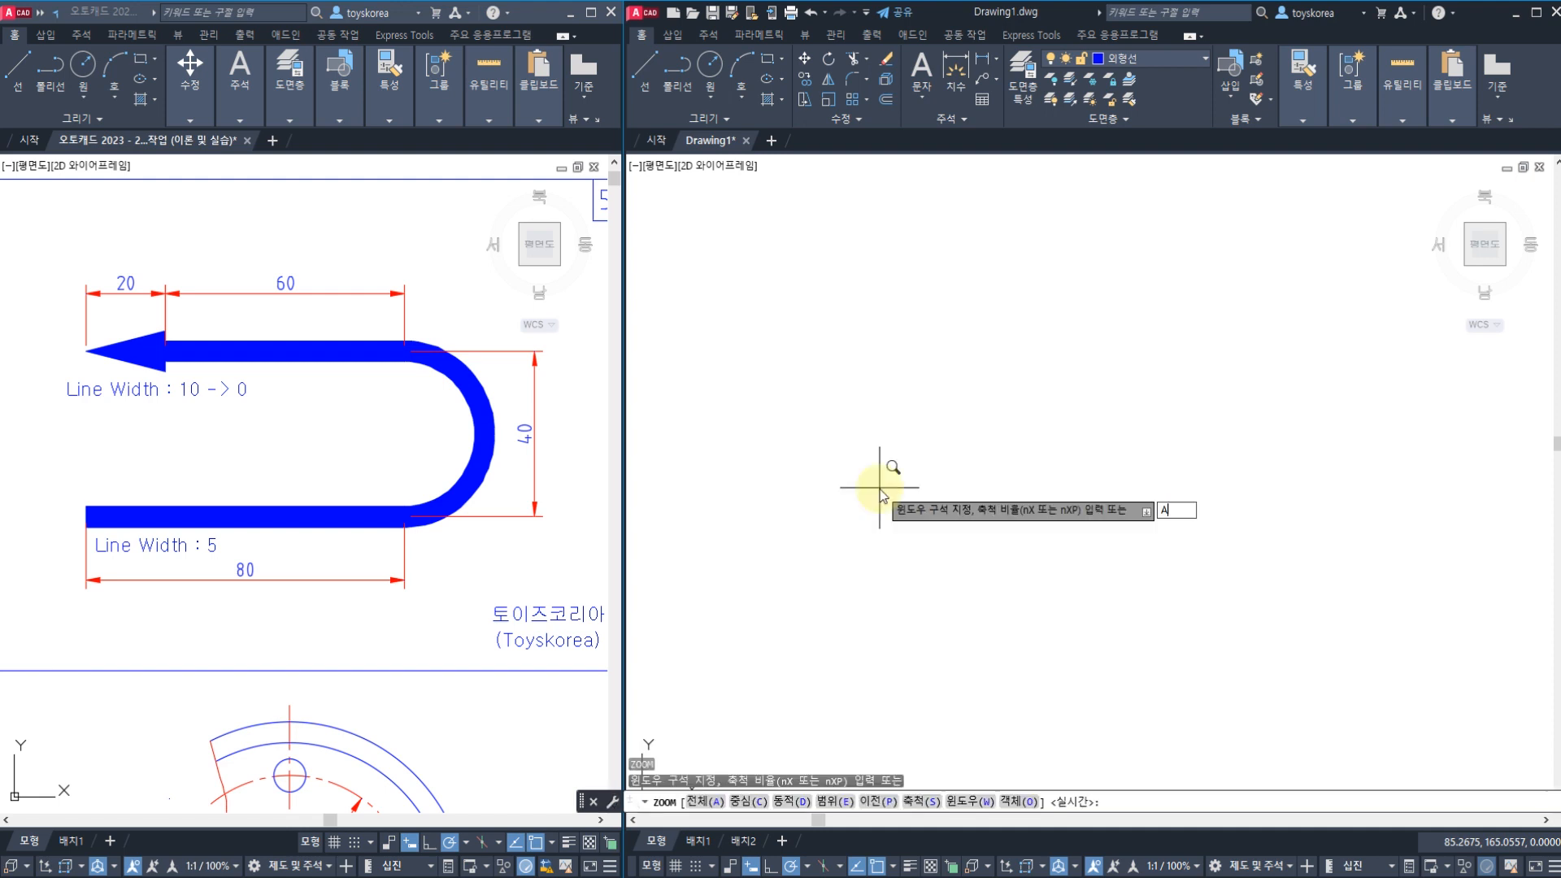
{"action": "key", "text": "Return"}
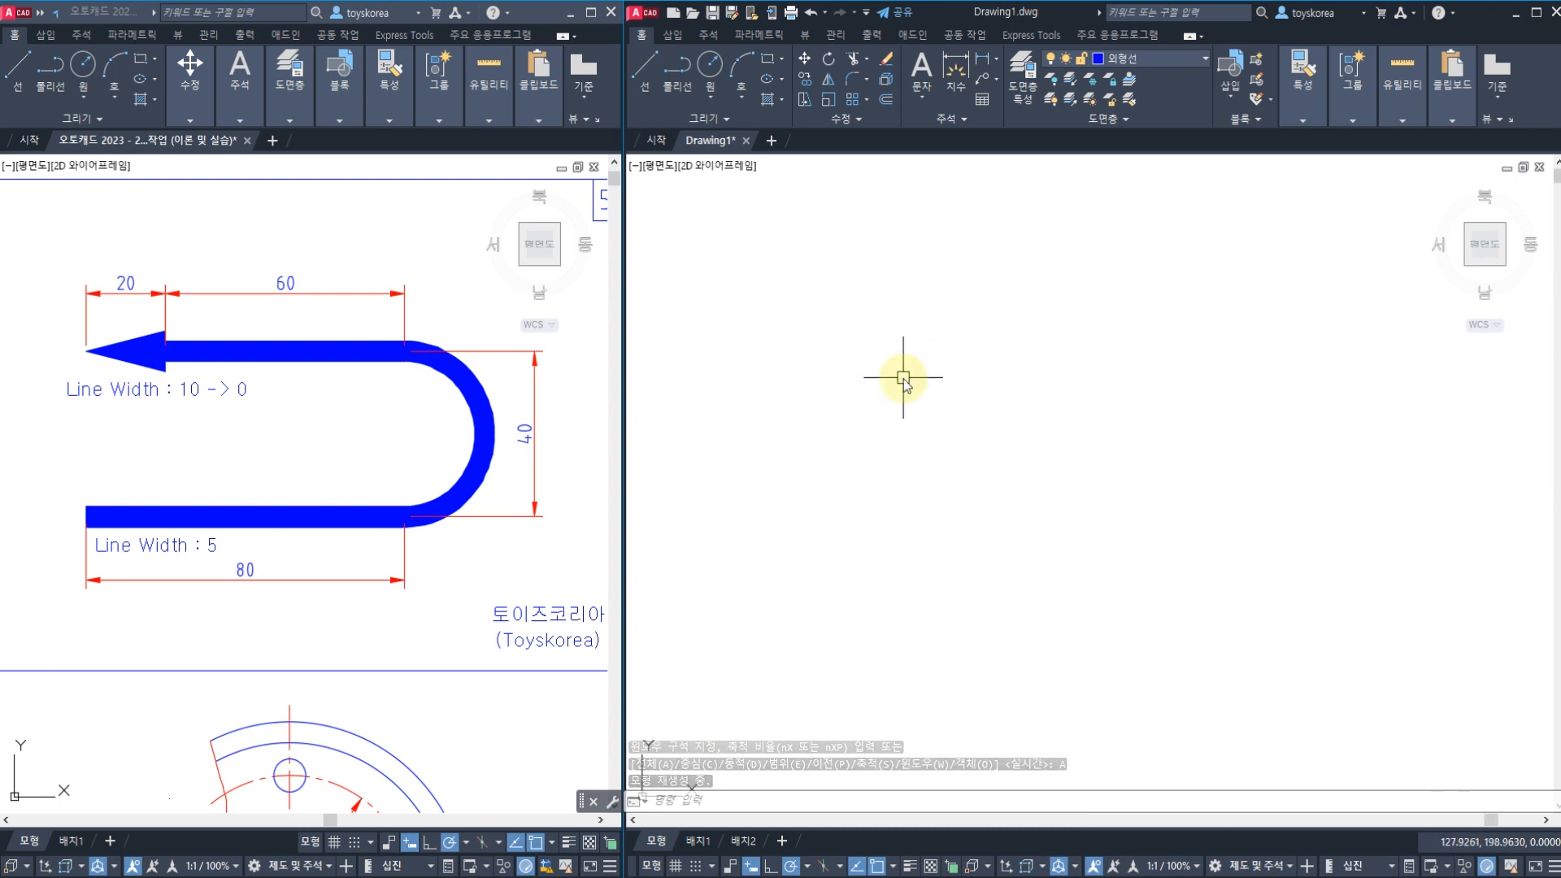
{"action": "type", "text": "z"}
{"action": "key", "text": "Return"}
{"action": "type", "text": "a"}
{"action": "key", "text": "Return"}
{"action": "key", "text": "Escape"}
{"action": "key", "text": "Escape"}
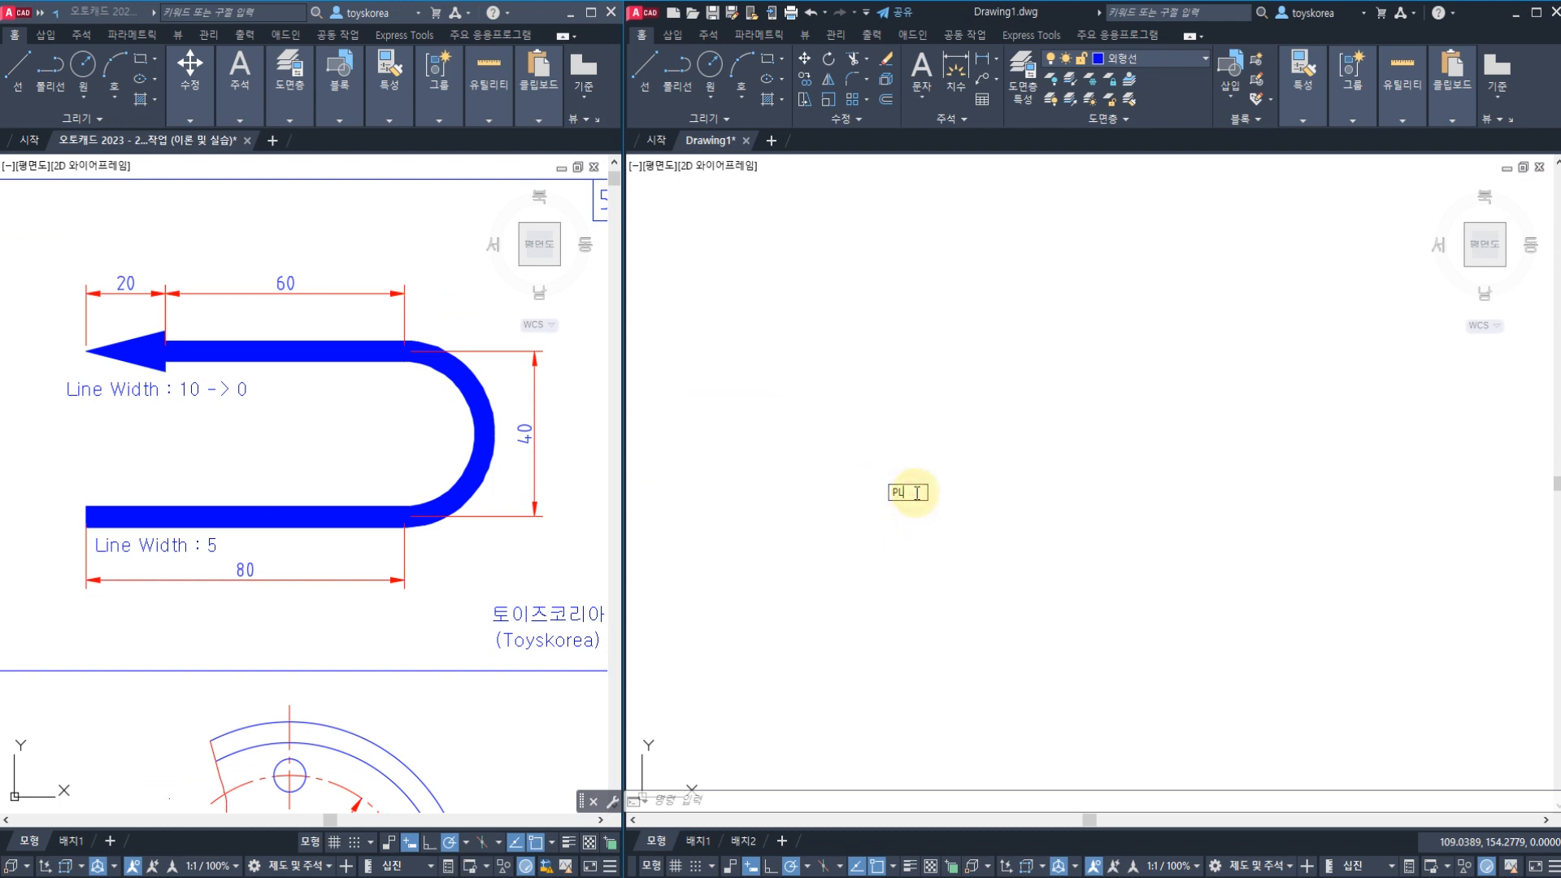
- Start a polyline with Pline and place its start point in the lower middle of the empty drawing area
{"action": "key", "text": "Return"}
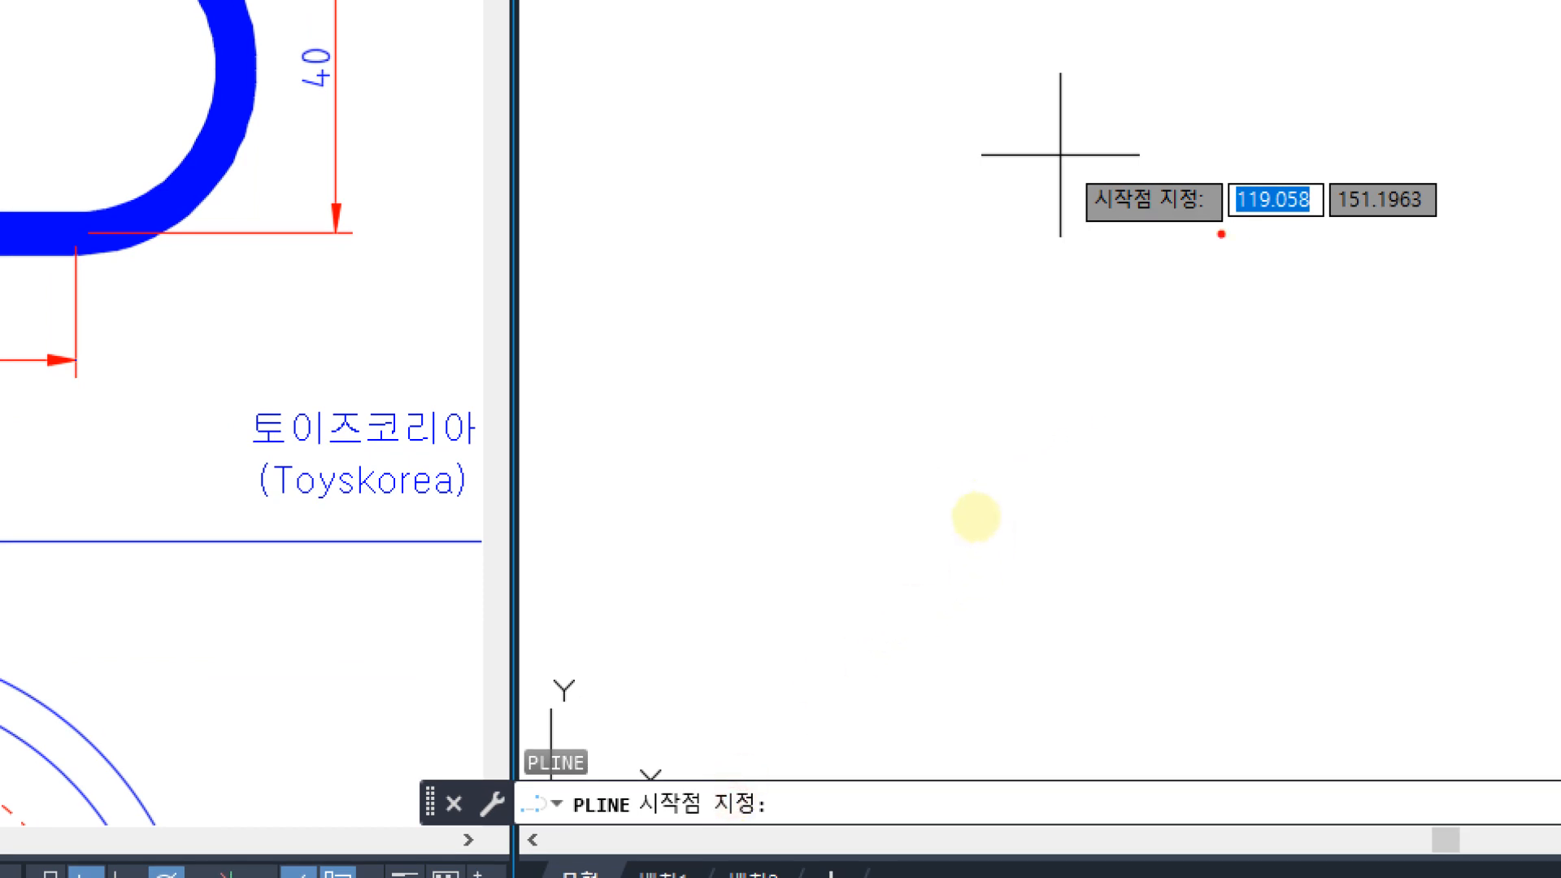
{"action": "mouse_move", "coordinate": [1221, 234]}
{"action": "left_mouse_down"}
{"action": "mouse_move", "coordinate": [1088, 248]}
{"action": "mouse_move", "coordinate": [1196, 151]}
{"action": "mouse_move", "coordinate": [1220, 237]}
{"action": "left_mouse_up"}
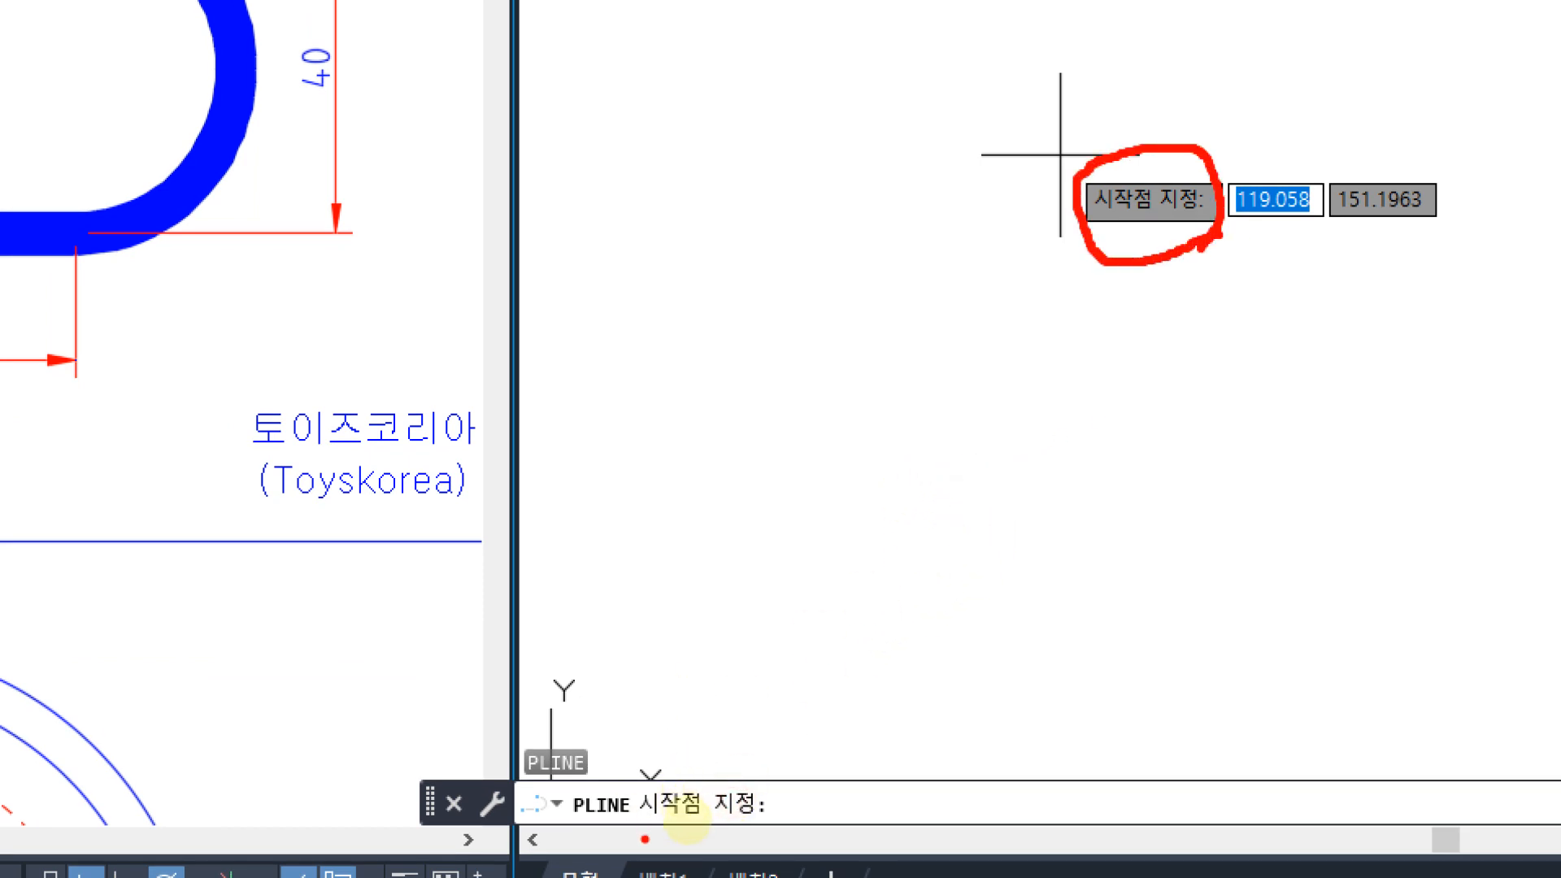
{"action": "mouse_move", "coordinate": [646, 839]}
{"action": "left_mouse_down"}
{"action": "mouse_move", "coordinate": [561, 723]}
{"action": "mouse_move", "coordinate": [744, 784]}
{"action": "mouse_move", "coordinate": [720, 833]}
{"action": "mouse_move", "coordinate": [1101, 800]}
{"action": "mouse_move", "coordinate": [812, 683]}
{"action": "mouse_move", "coordinate": [803, 797]}
{"action": "left_mouse_up"}
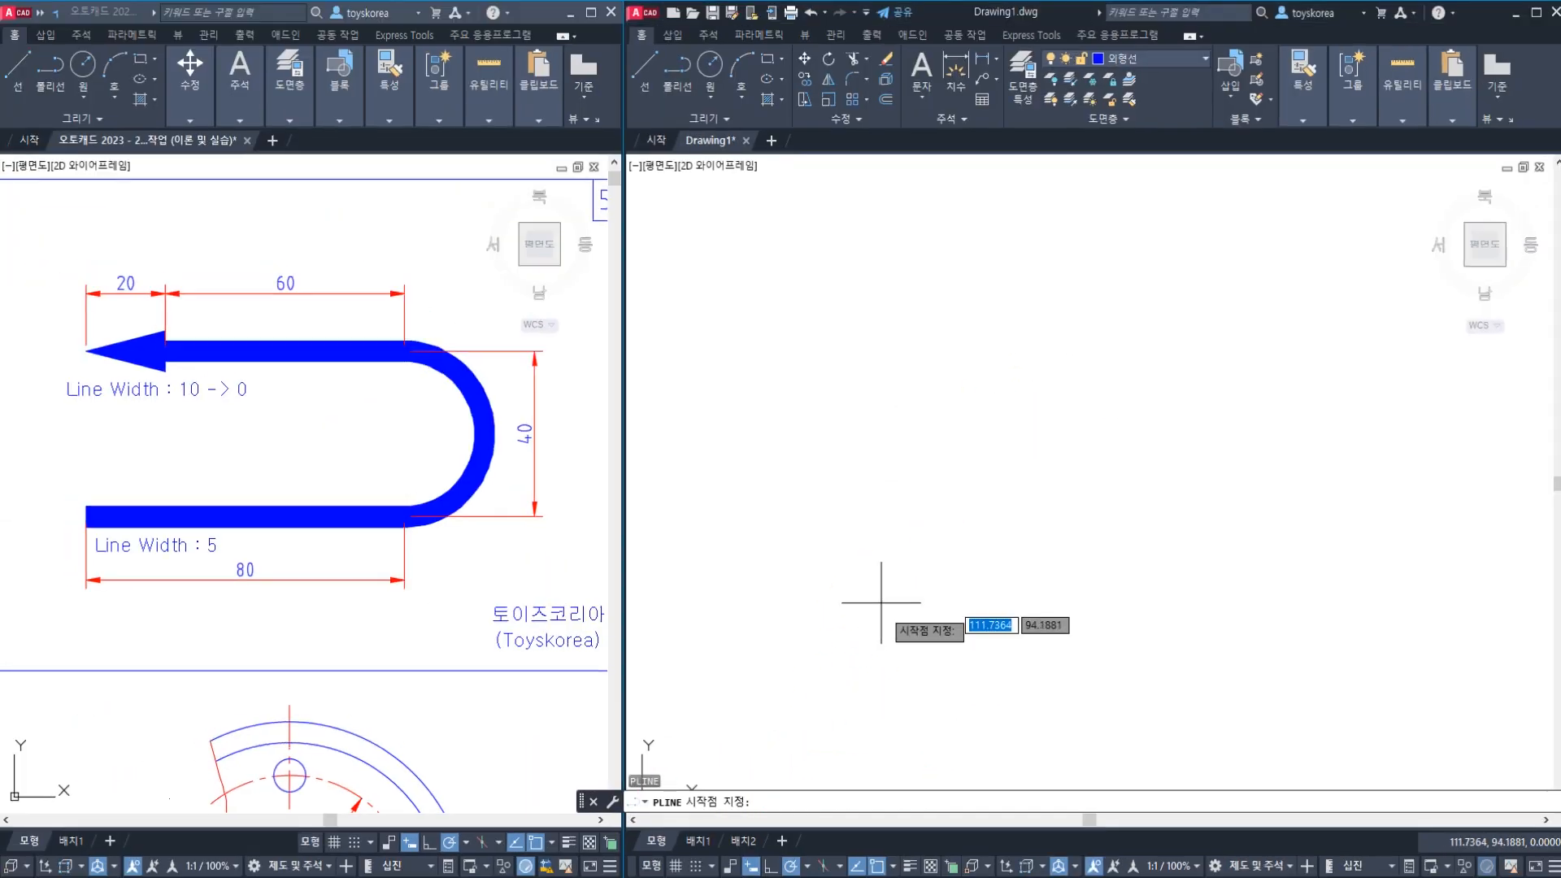
{"action": "left_click", "coordinate": [903, 512]}
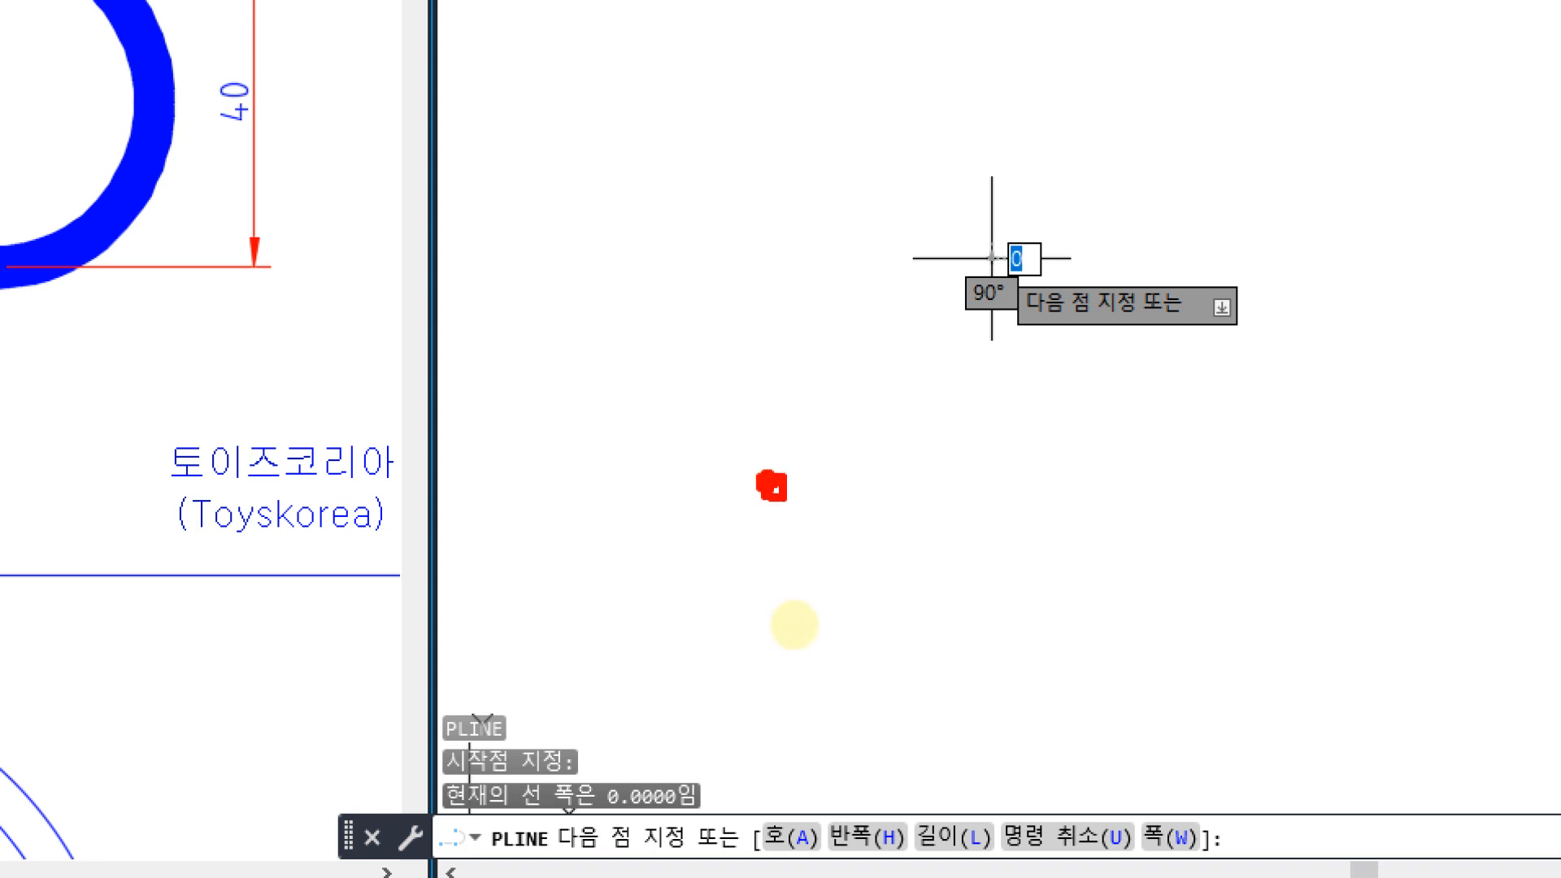
{"action": "left_click_drag", "start_coordinate": [798, 634], "coordinate": [1035, 638]}
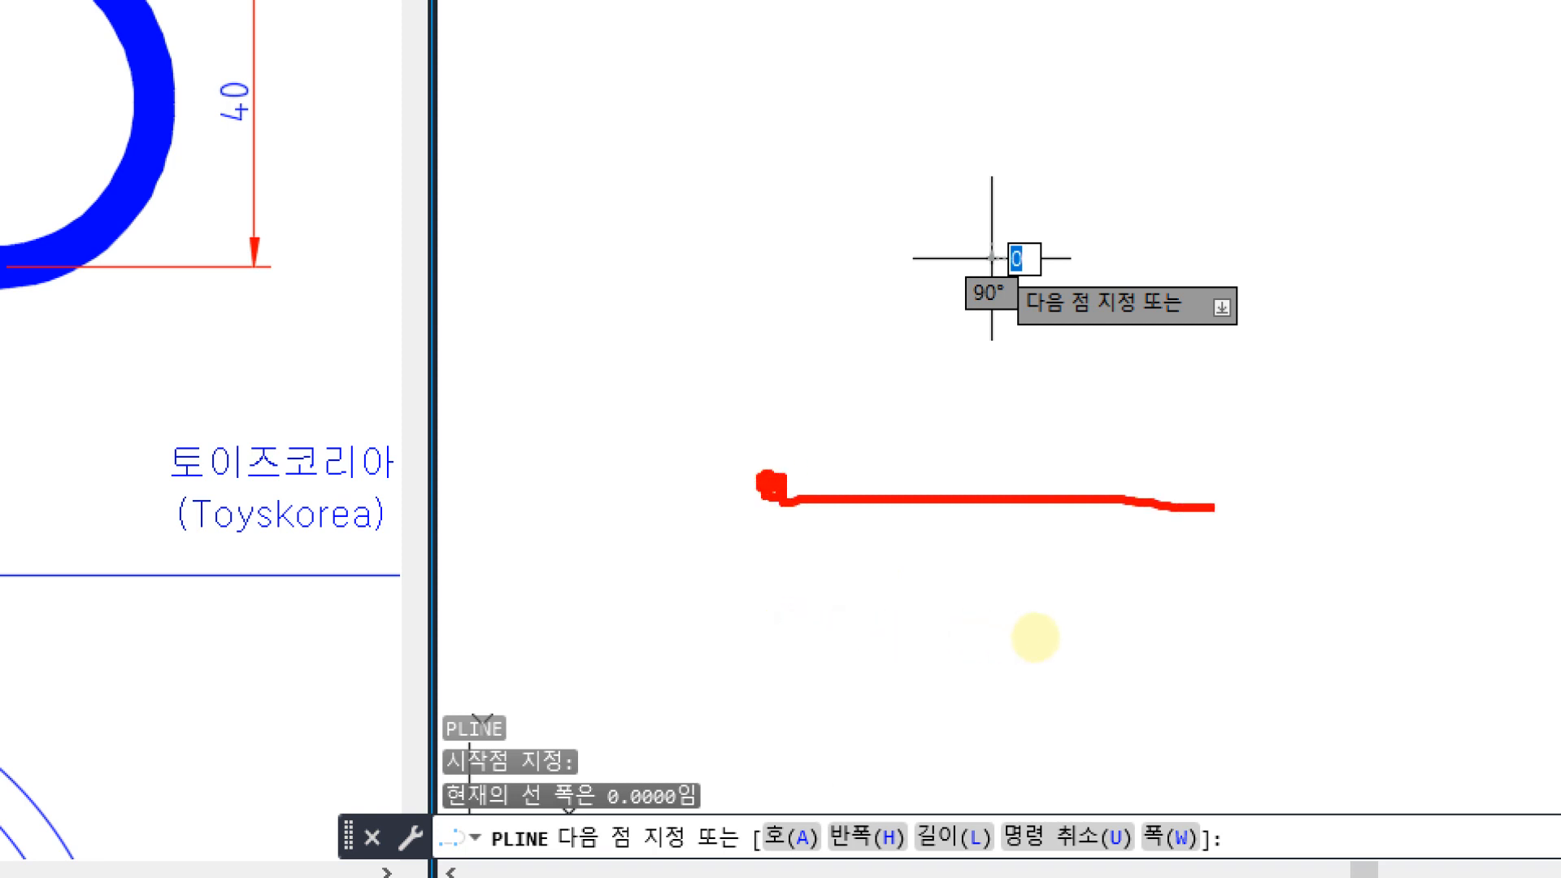
{"action": "key", "text": "ctrl+z"}
{"action": "mouse_move", "coordinate": [771, 487]}
{"action": "left_mouse_down"}
{"action": "mouse_move", "coordinate": [1003, 340]}
{"action": "mouse_move", "coordinate": [789, 99]}
{"action": "left_mouse_up"}
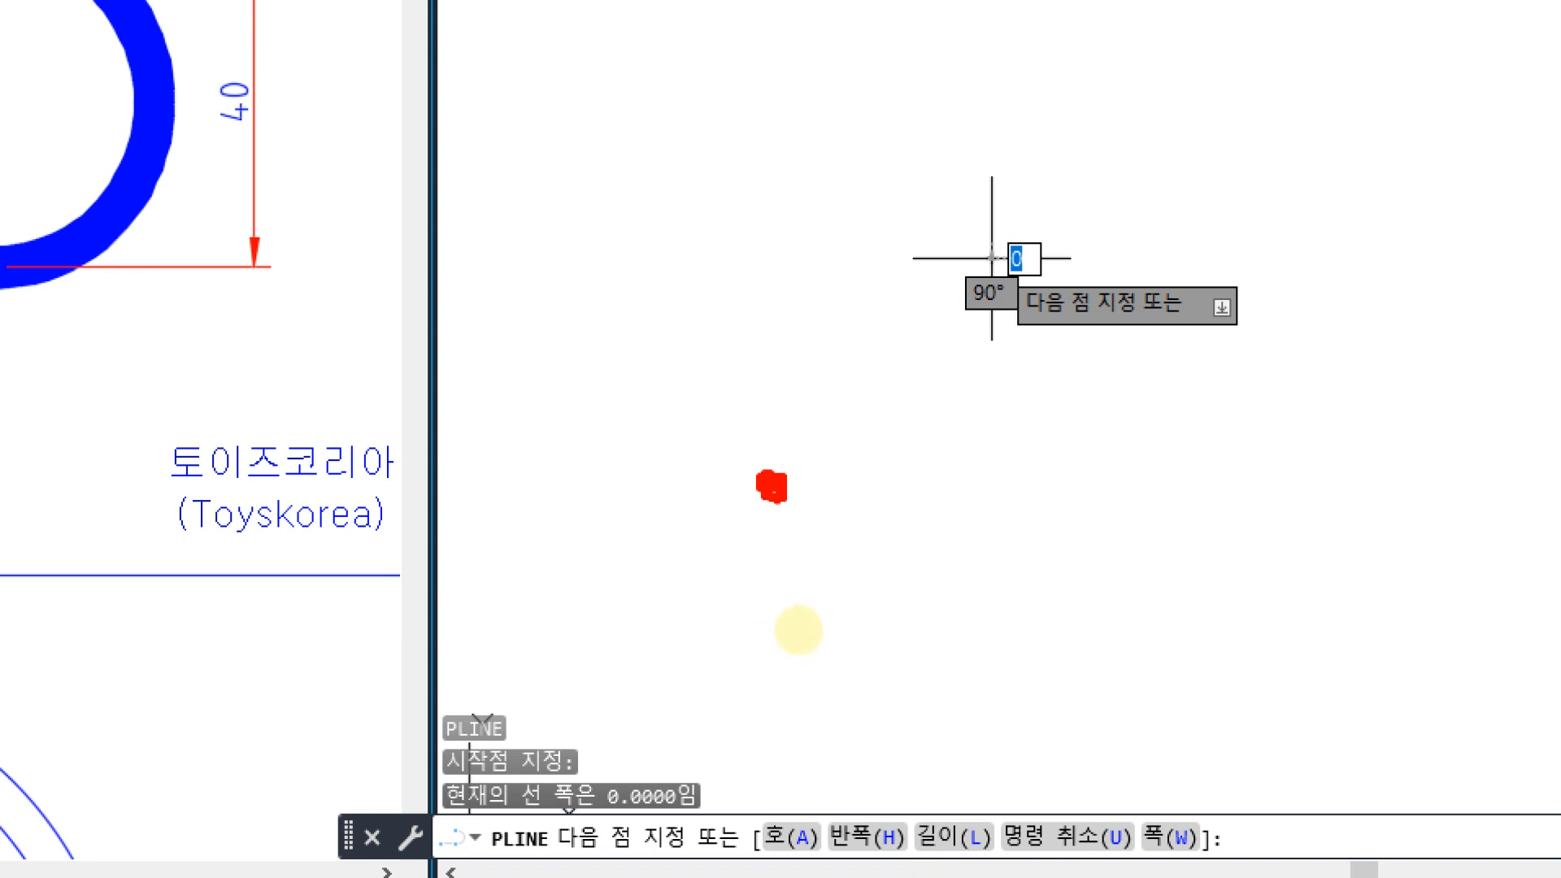
{"action": "left_click_drag", "start_coordinate": [802, 627], "coordinate": [972, 627]}
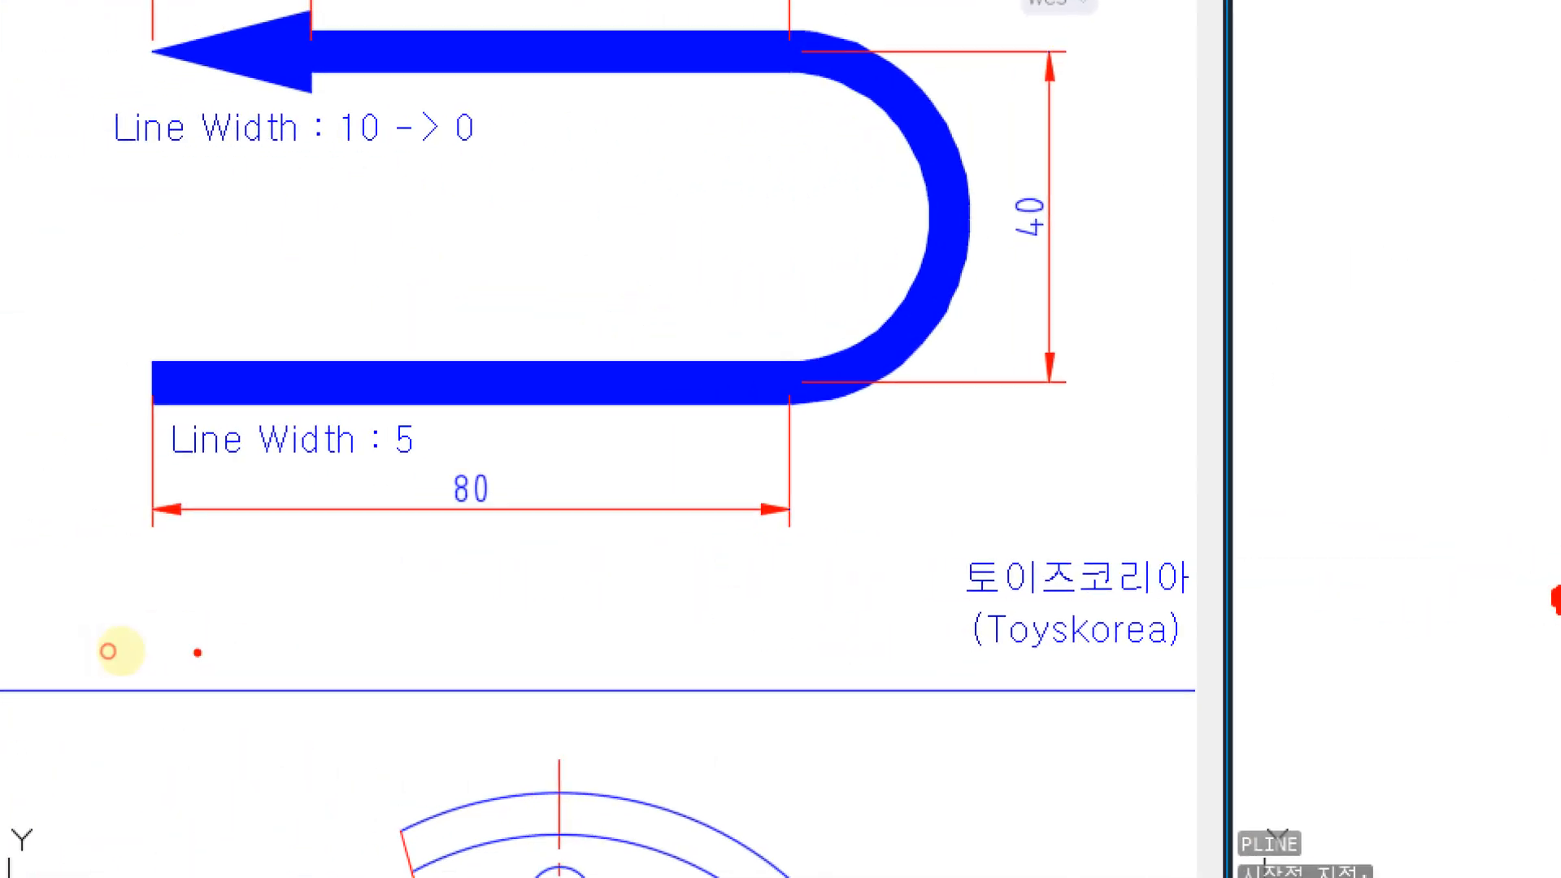
{"action": "mouse_move", "coordinate": [484, 586]}
{"action": "left_mouse_down"}
{"action": "mouse_move", "coordinate": [443, 401]}
{"action": "mouse_move", "coordinate": [497, 598]}
{"action": "left_mouse_up"}
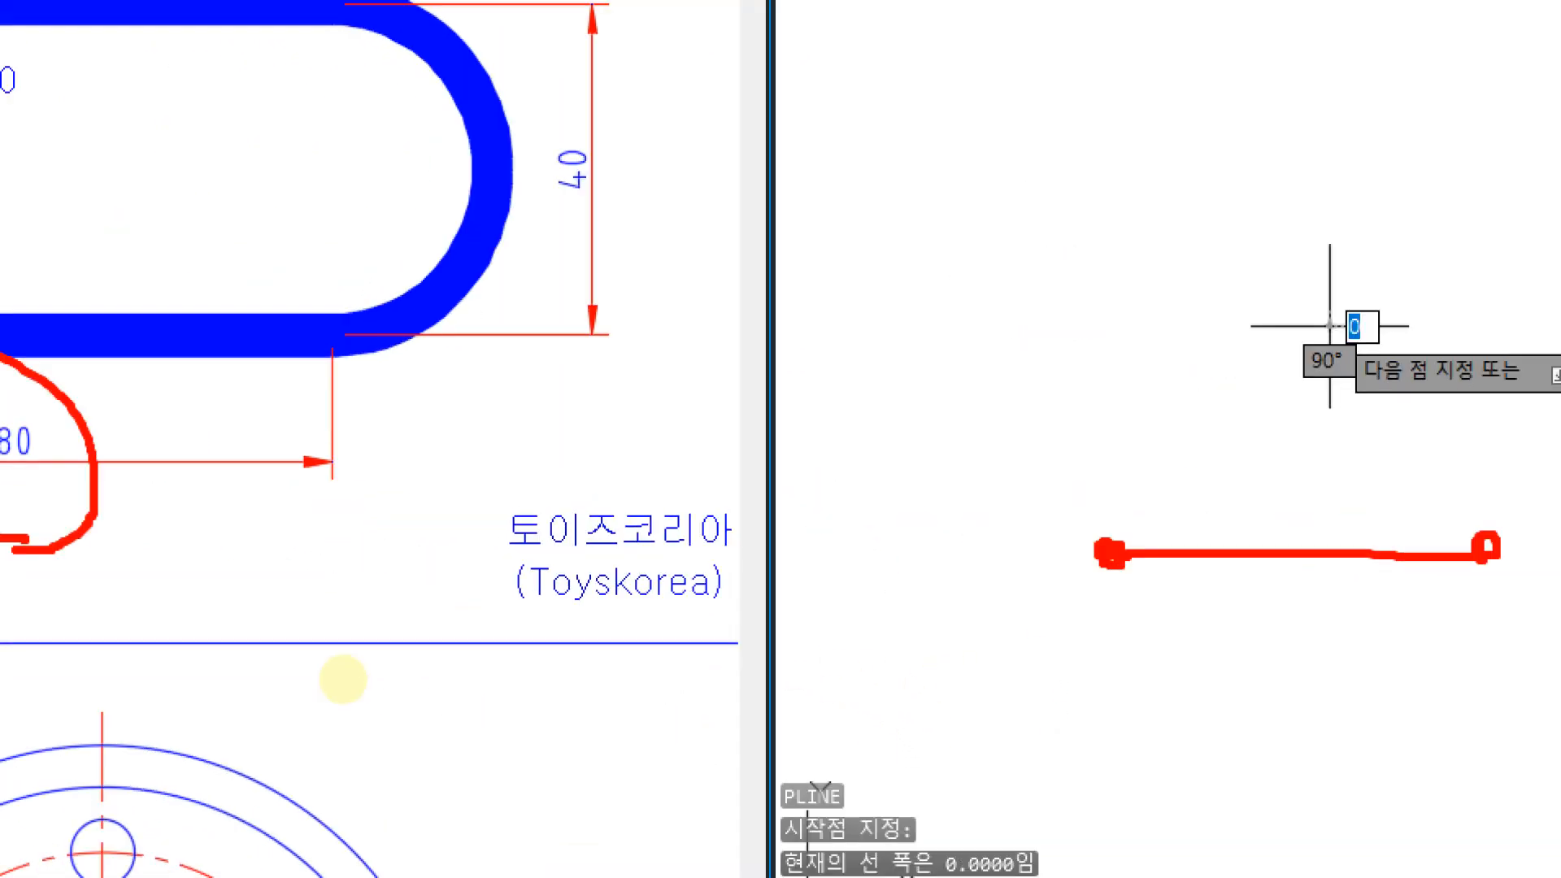
{"action": "left_click", "coordinate": [111, 651]}
{"action": "left_click_drag", "start_coordinate": [358, 653], "coordinate": [942, 671]}
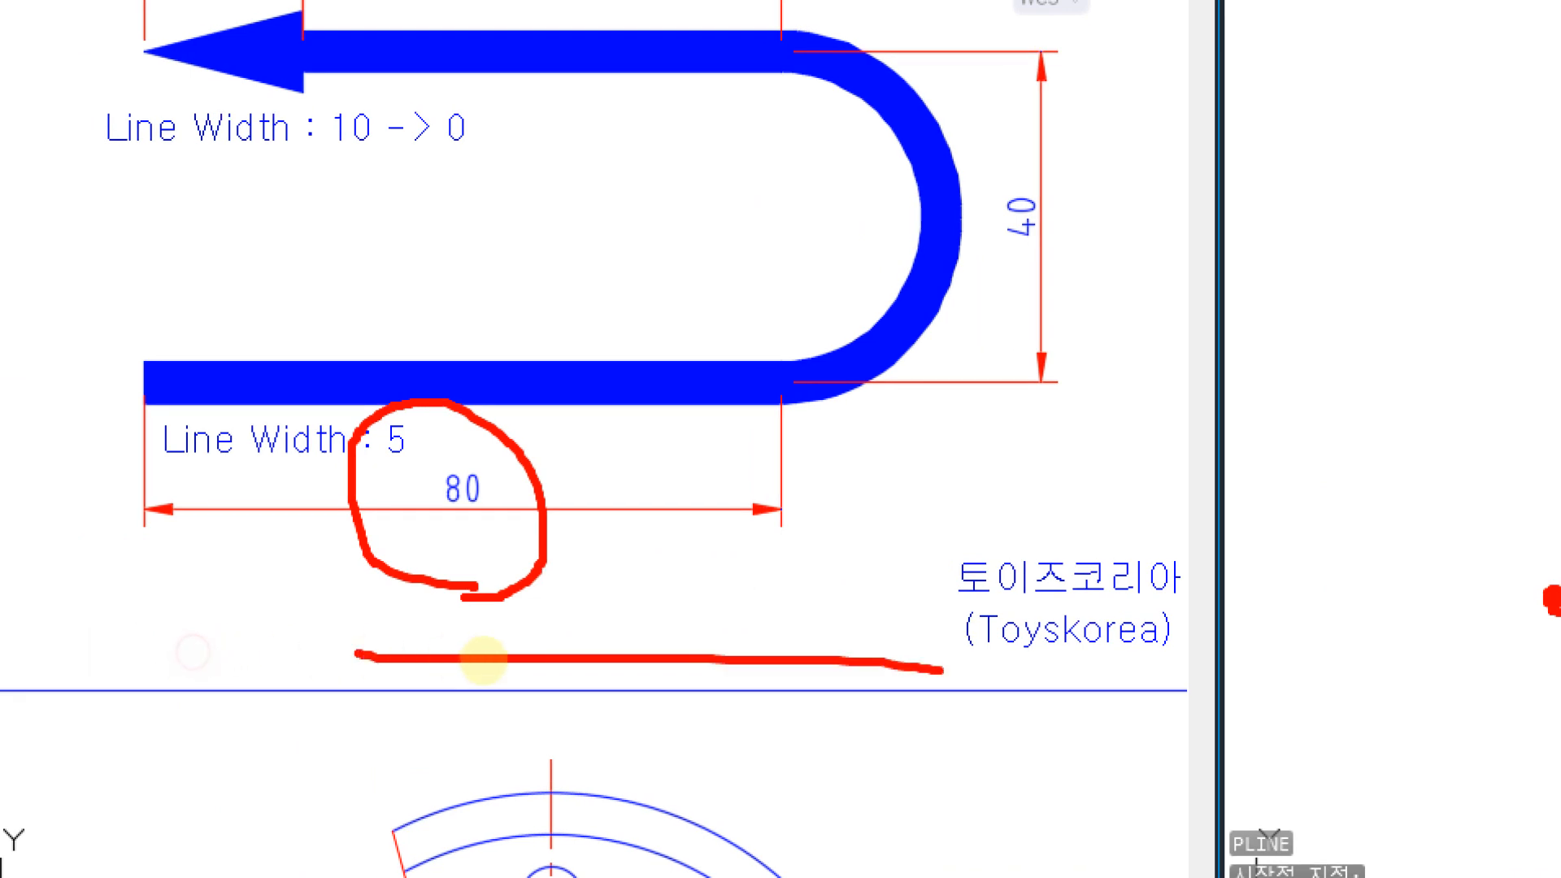
{"action": "mouse_move", "coordinate": [808, 763]}
{"action": "left_mouse_down"}
{"action": "mouse_move", "coordinate": [779, 706]}
{"action": "mouse_move", "coordinate": [802, 734]}
{"action": "left_mouse_up"}
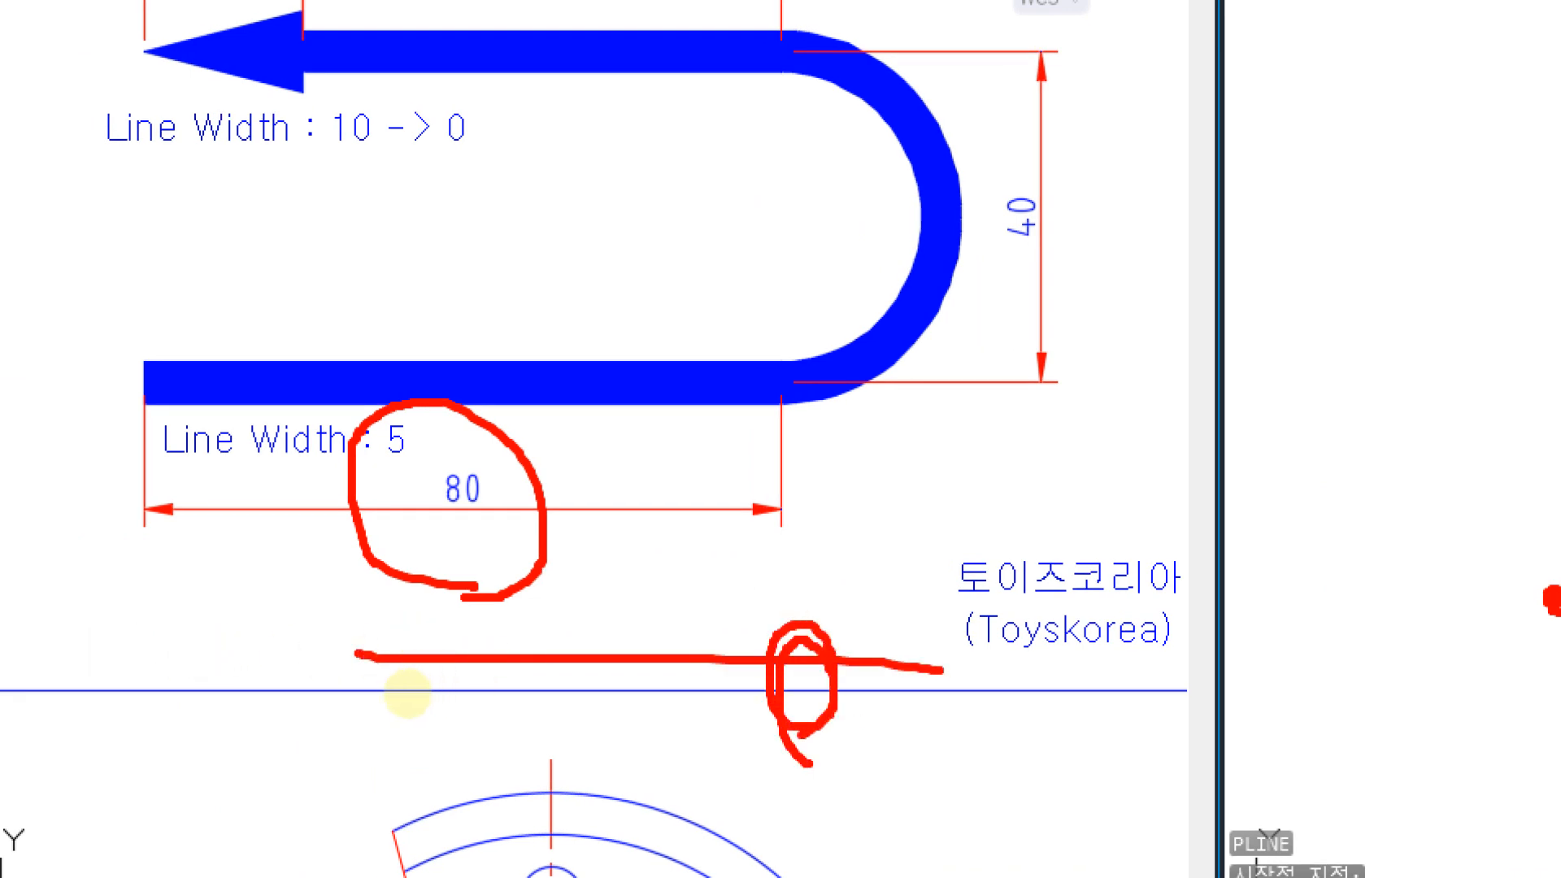
{"action": "left_click_drag", "start_coordinate": [506, 387], "coordinate": [492, 372]}
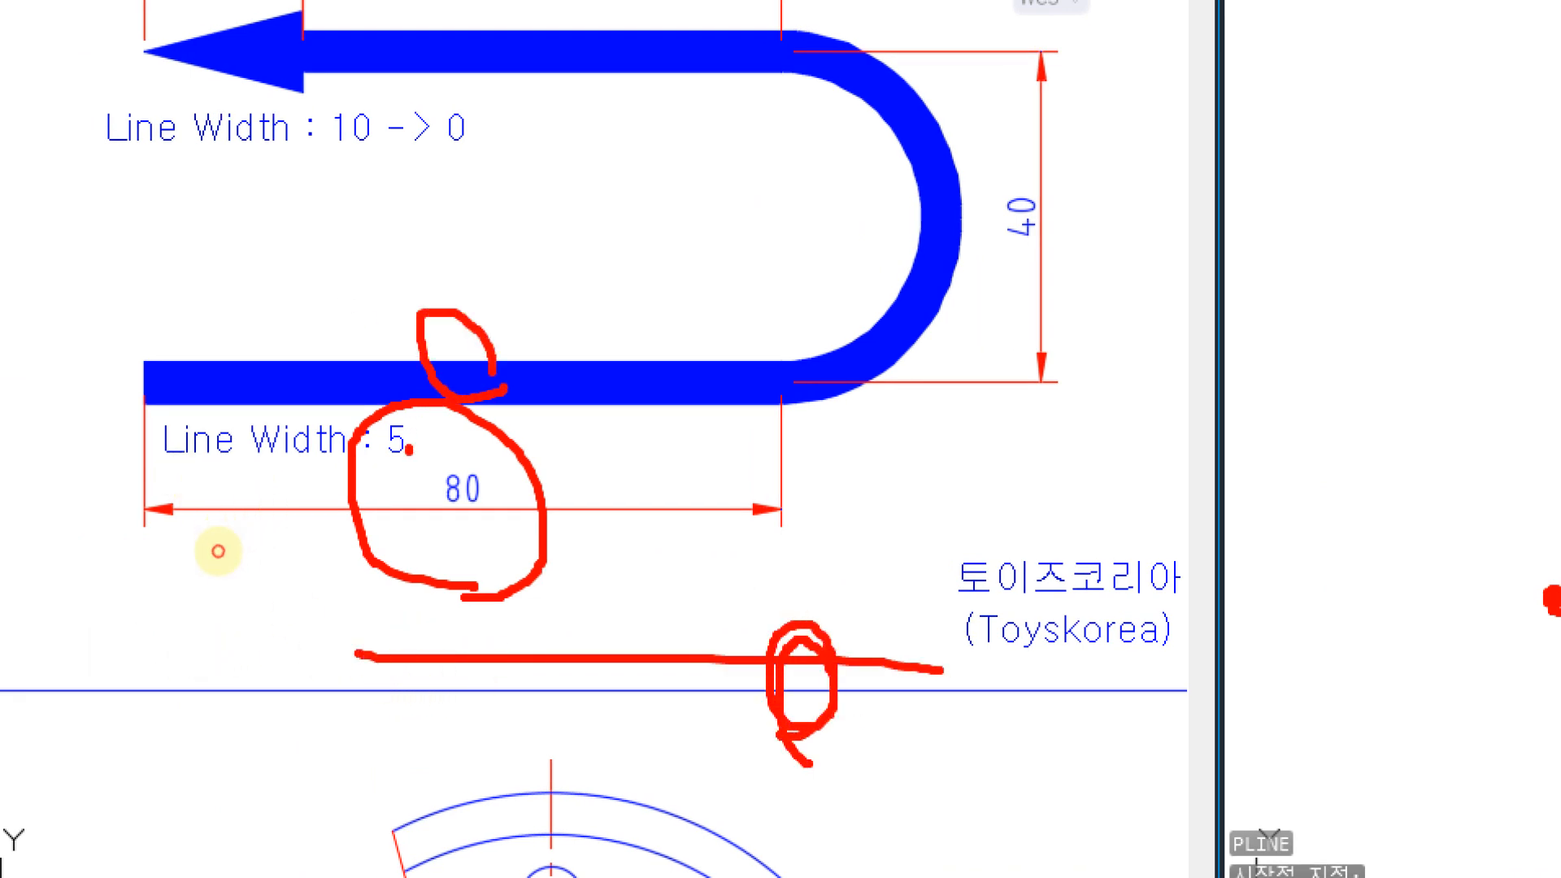
{"action": "mouse_move", "coordinate": [409, 450]}
{"action": "left_mouse_down"}
{"action": "mouse_move", "coordinate": [351, 375]}
{"action": "mouse_move", "coordinate": [427, 472]}
{"action": "left_mouse_up"}
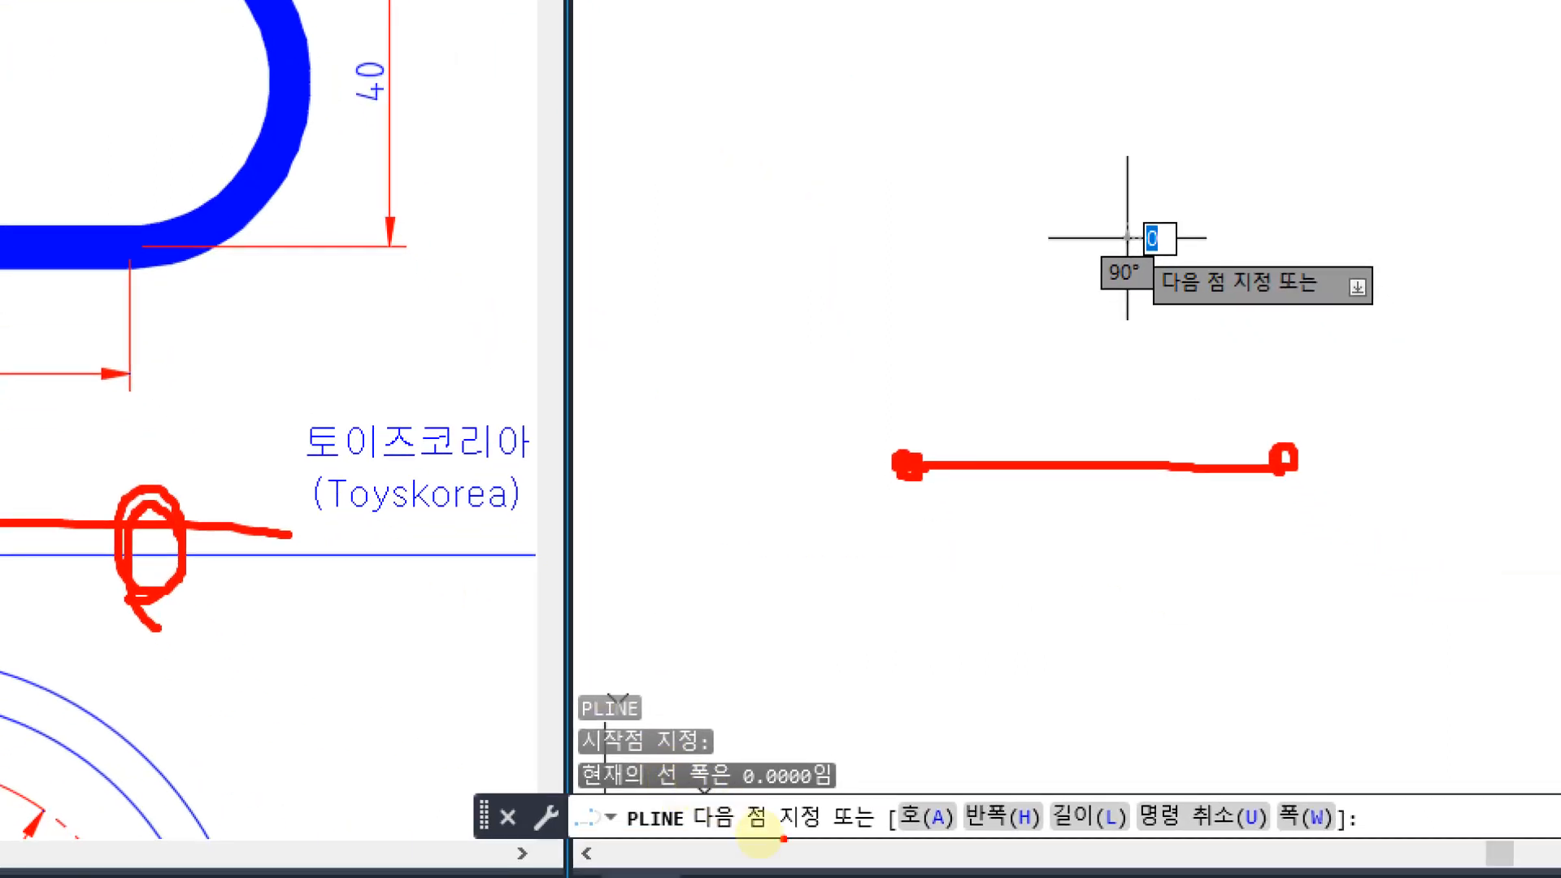
{"action": "left_click_drag", "start_coordinate": [1380, 833], "coordinate": [1298, 842]}
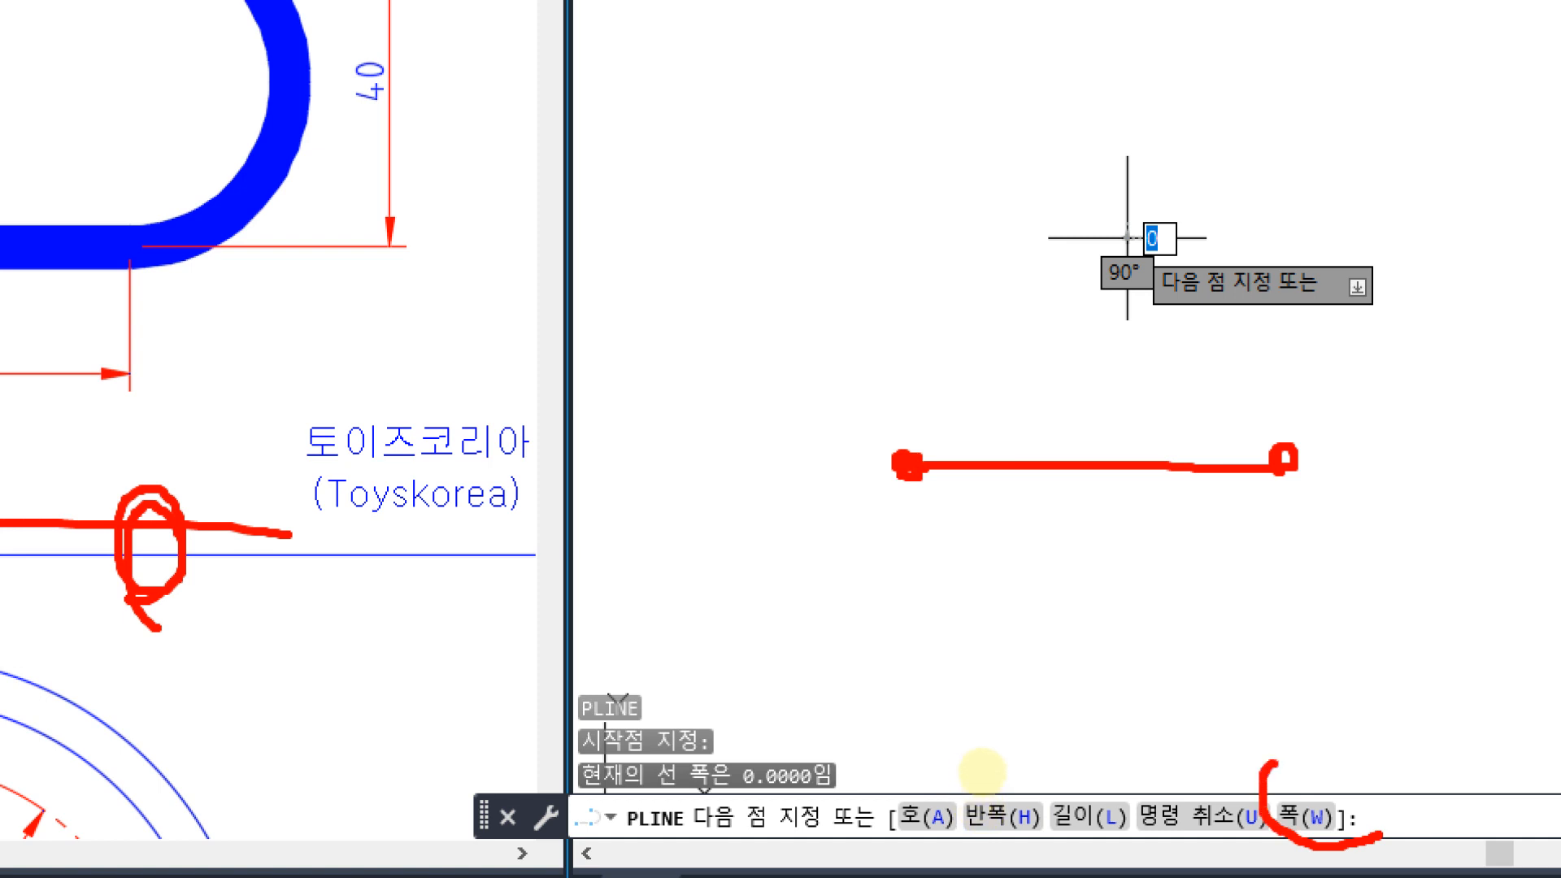
{"action": "left_click_drag", "start_coordinate": [1349, 780], "coordinate": [1365, 821]}
{"action": "mouse_move", "coordinate": [1047, 615]}
{"action": "left_mouse_down"}
{"action": "mouse_move", "coordinate": [1195, 613]}
{"action": "mouse_move", "coordinate": [1174, 677]}
{"action": "left_mouse_up"}
{"action": "left_click_drag", "start_coordinate": [1222, 566], "coordinate": [1244, 679]}
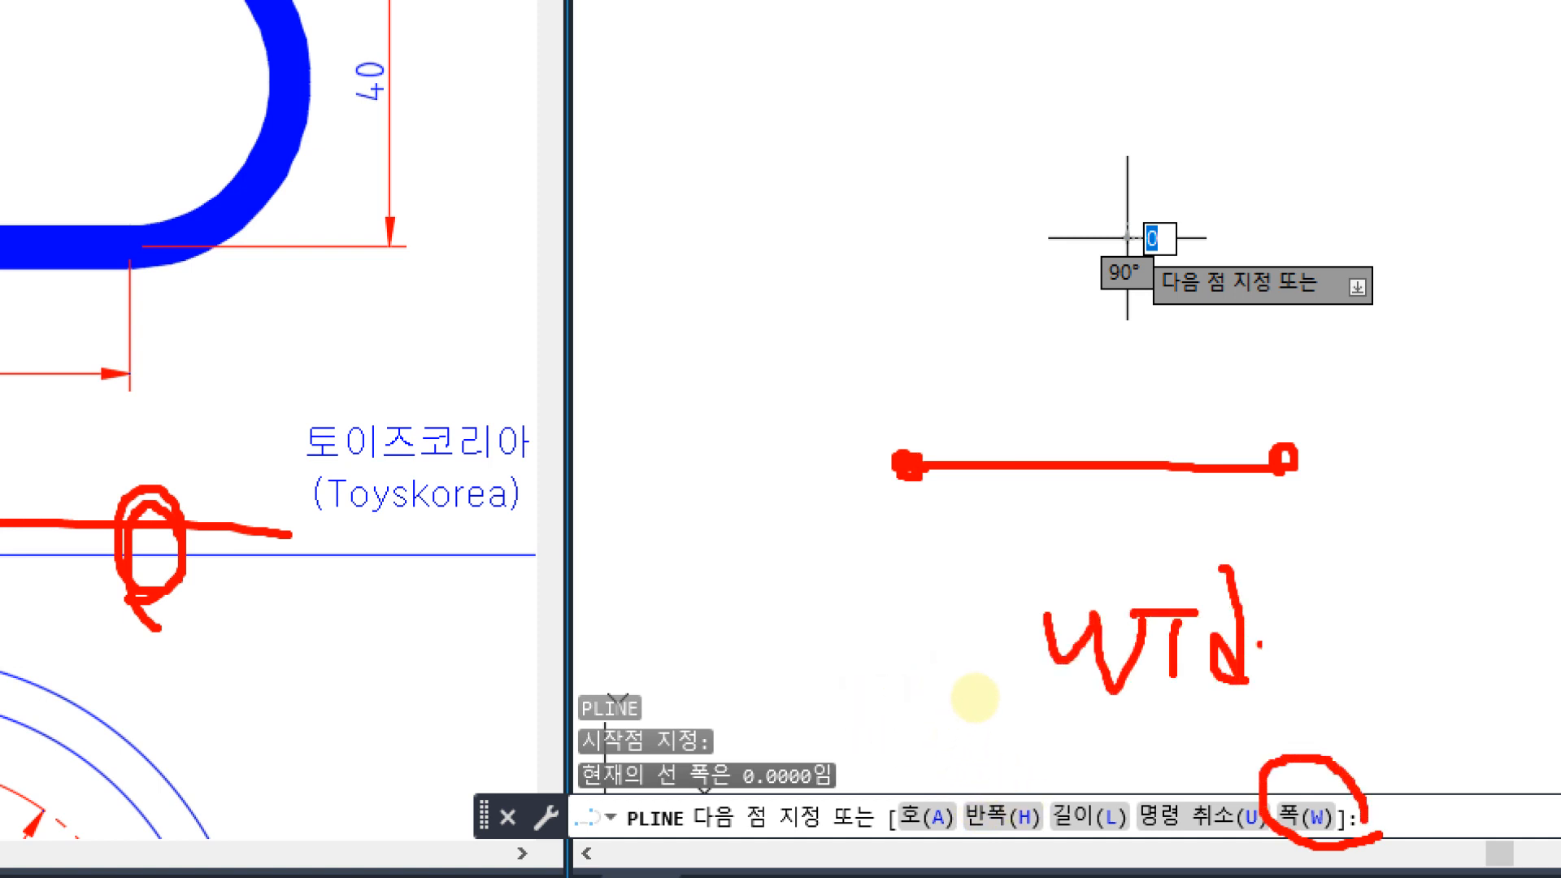
{"action": "mouse_move", "coordinate": [1270, 602]}
{"action": "left_mouse_down"}
{"action": "mouse_move", "coordinate": [1281, 673]}
{"action": "mouse_move", "coordinate": [1298, 625]}
{"action": "left_mouse_up"}
{"action": "mouse_move", "coordinate": [1302, 538]}
{"action": "left_mouse_down"}
{"action": "mouse_move", "coordinate": [1314, 704]}
{"action": "mouse_move", "coordinate": [1389, 704]}
{"action": "left_mouse_up"}
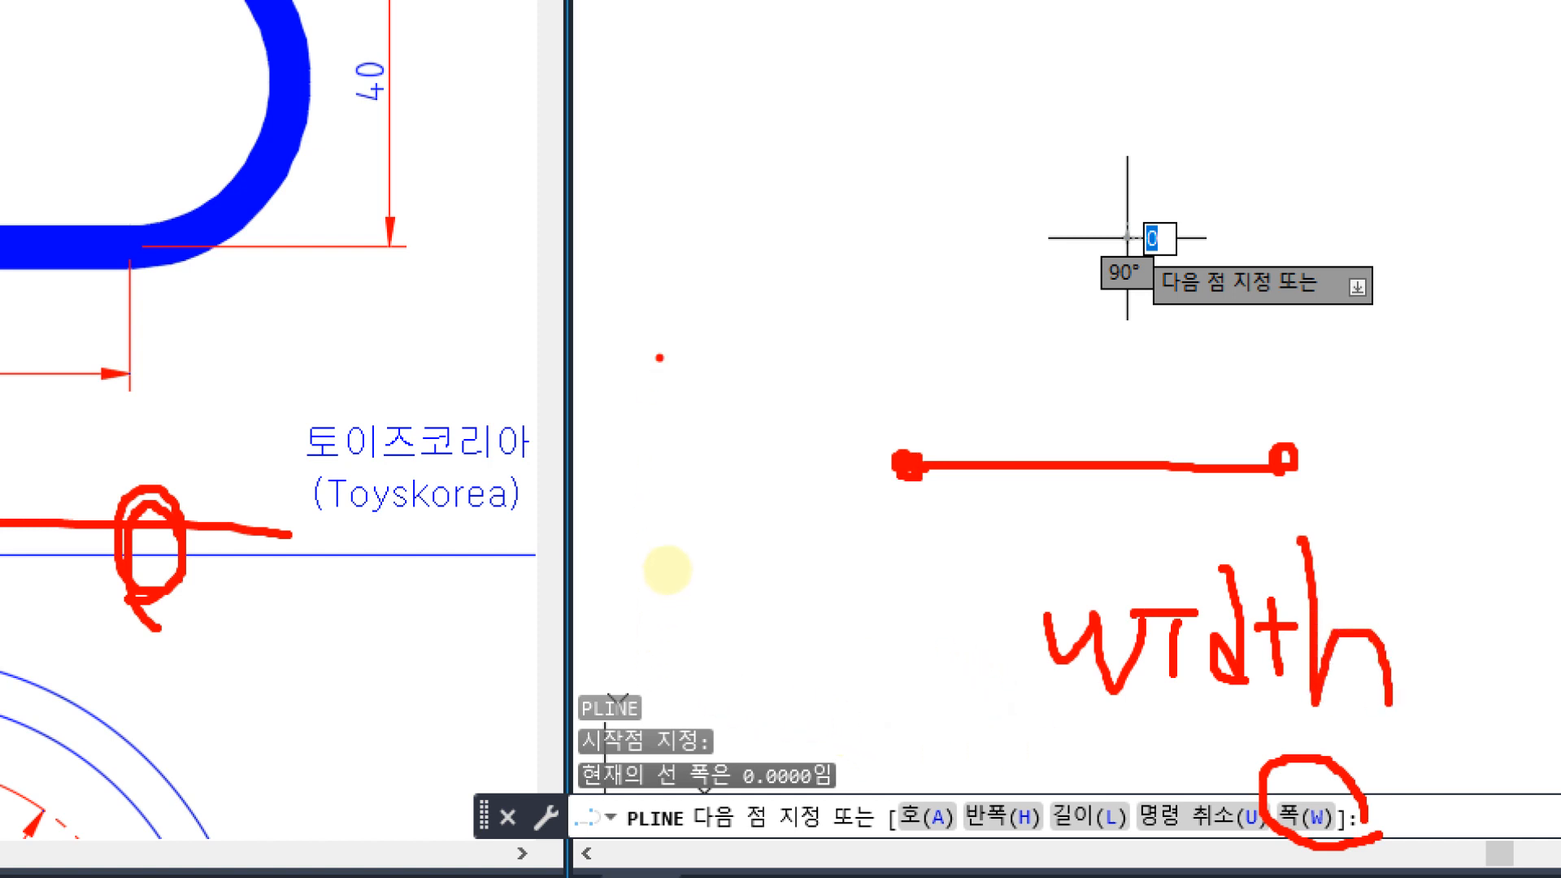
{"action": "mouse_move", "coordinate": [624, 241]}
{"action": "left_mouse_down"}
{"action": "mouse_move", "coordinate": [632, 338]}
{"action": "mouse_move", "coordinate": [771, 241]}
{"action": "left_mouse_up"}
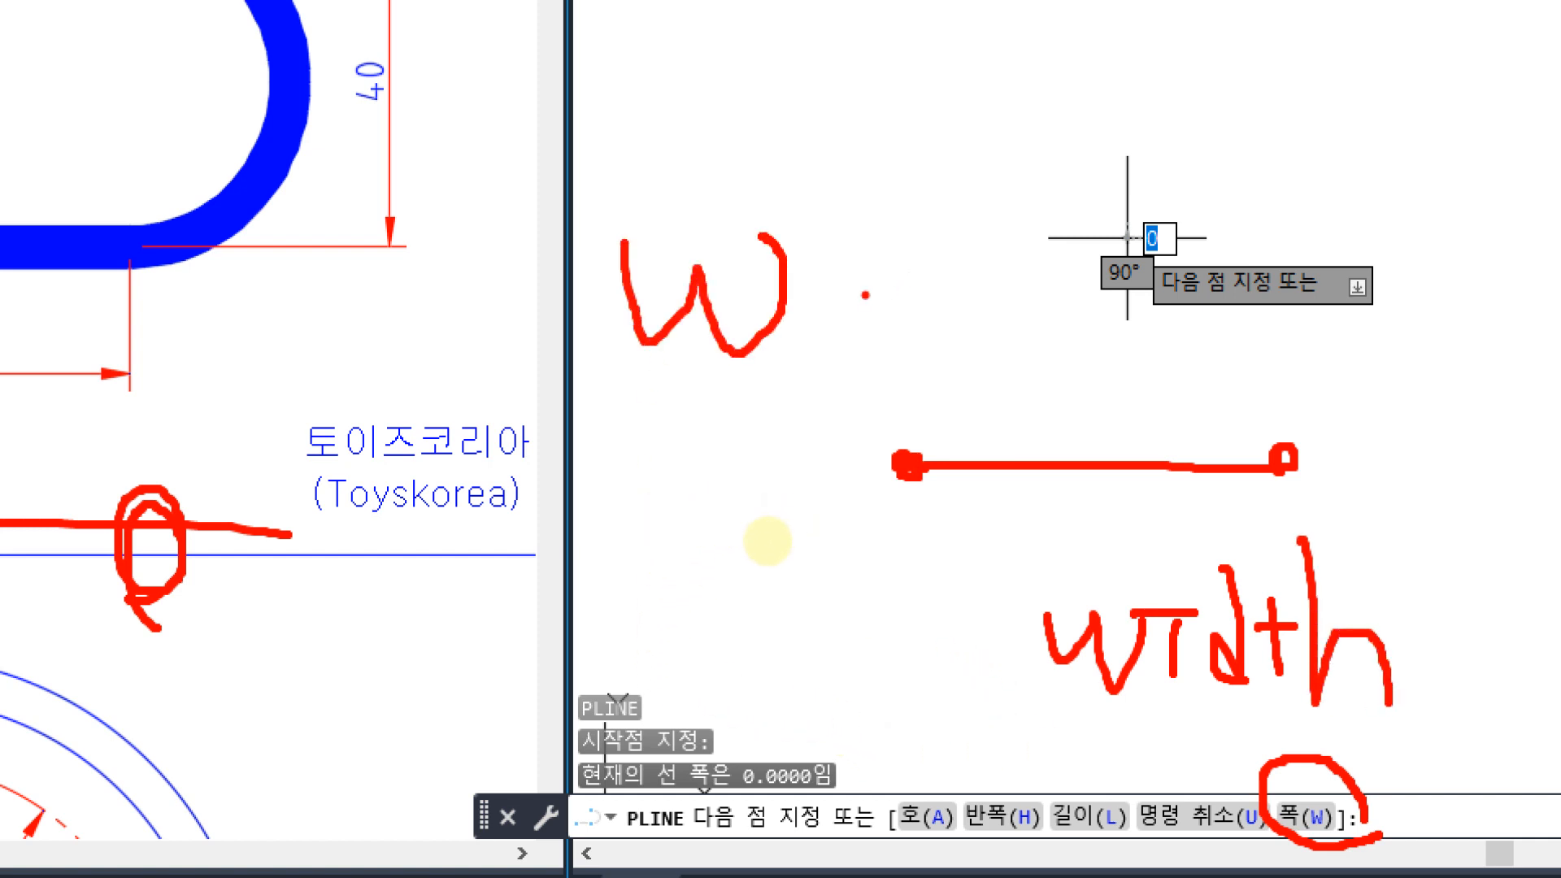
{"action": "mouse_move", "coordinate": [846, 299]}
{"action": "left_mouse_down"}
{"action": "mouse_move", "coordinate": [991, 299]}
{"action": "mouse_move", "coordinate": [988, 340]}
{"action": "left_mouse_up"}
{"action": "mouse_move", "coordinate": [1102, 269]}
{"action": "left_mouse_down"}
{"action": "mouse_move", "coordinate": [1130, 363]}
{"action": "mouse_move", "coordinate": [1137, 265]}
{"action": "left_mouse_up"}
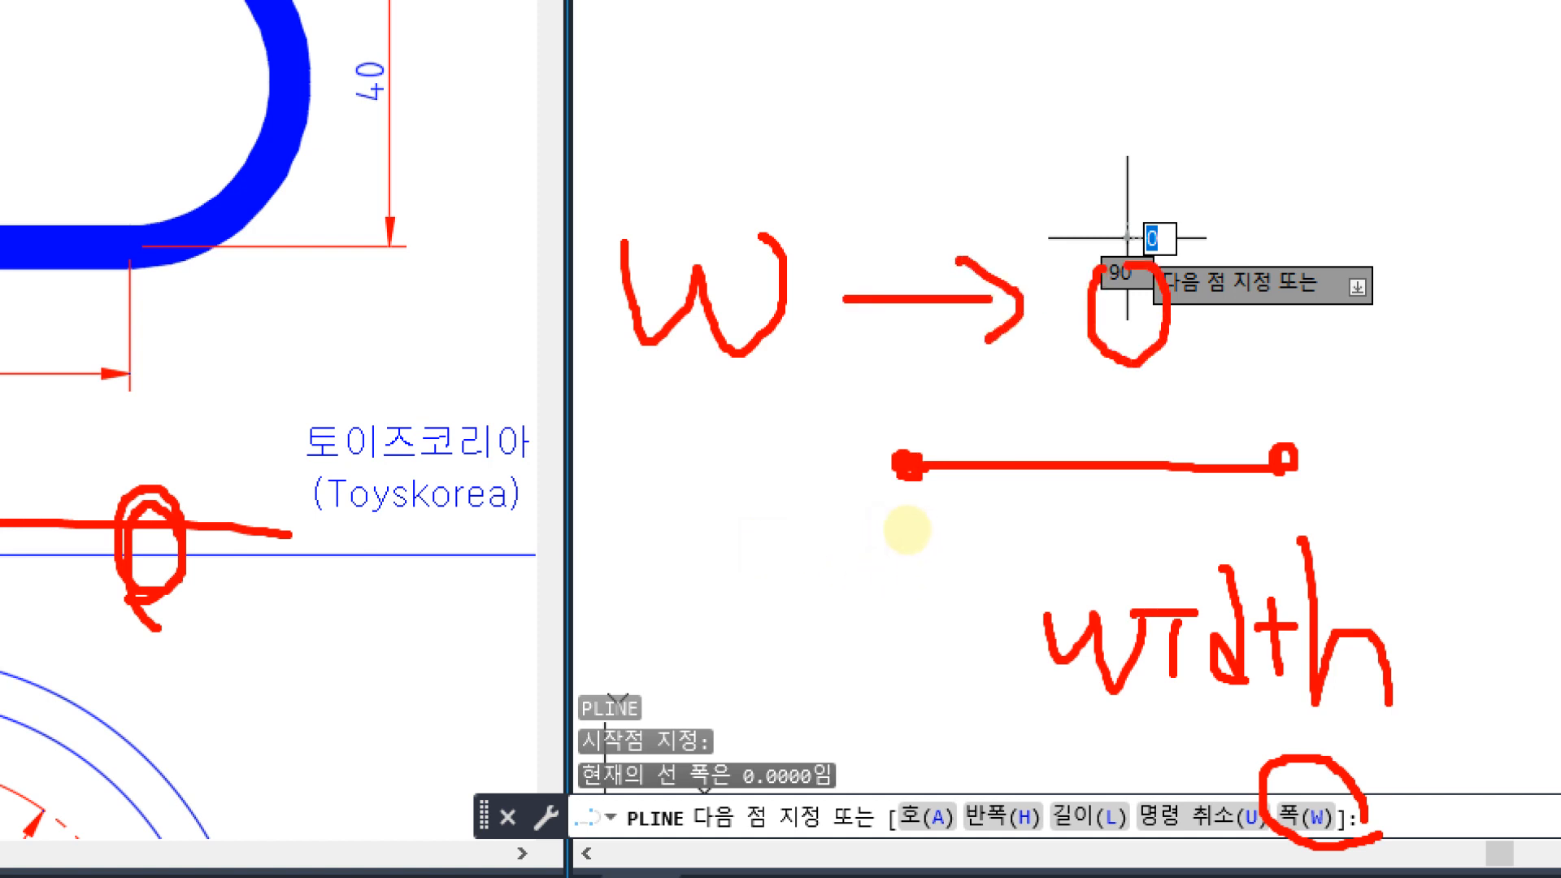
{"action": "left_click_drag", "start_coordinate": [1210, 320], "coordinate": [1318, 319]}
{"action": "mouse_move", "coordinate": [1280, 297]}
{"action": "left_mouse_down"}
{"action": "mouse_move", "coordinate": [1327, 319]}
{"action": "mouse_move", "coordinate": [1305, 341]}
{"action": "left_mouse_up"}
{"action": "mouse_move", "coordinate": [1395, 217]}
{"action": "left_mouse_down"}
{"action": "mouse_move", "coordinate": [1471, 390]}
{"action": "mouse_move", "coordinate": [1378, 410]}
{"action": "left_mouse_up"}
{"action": "left_click_drag", "start_coordinate": [1397, 280], "coordinate": [1486, 274]}
{"action": "mouse_move", "coordinate": [412, 514]}
{"action": "left_mouse_down"}
{"action": "mouse_move", "coordinate": [715, 543]}
{"action": "mouse_move", "coordinate": [379, 581]}
{"action": "mouse_move", "coordinate": [443, 541]}
{"action": "mouse_move", "coordinate": [506, 534]}
{"action": "mouse_move", "coordinate": [594, 561]}
{"action": "mouse_move", "coordinate": [688, 537]}
{"action": "mouse_move", "coordinate": [695, 555]}
{"action": "left_mouse_up"}
{"action": "left_click", "coordinate": [655, 467]}
{"action": "key", "text": "Escape"}
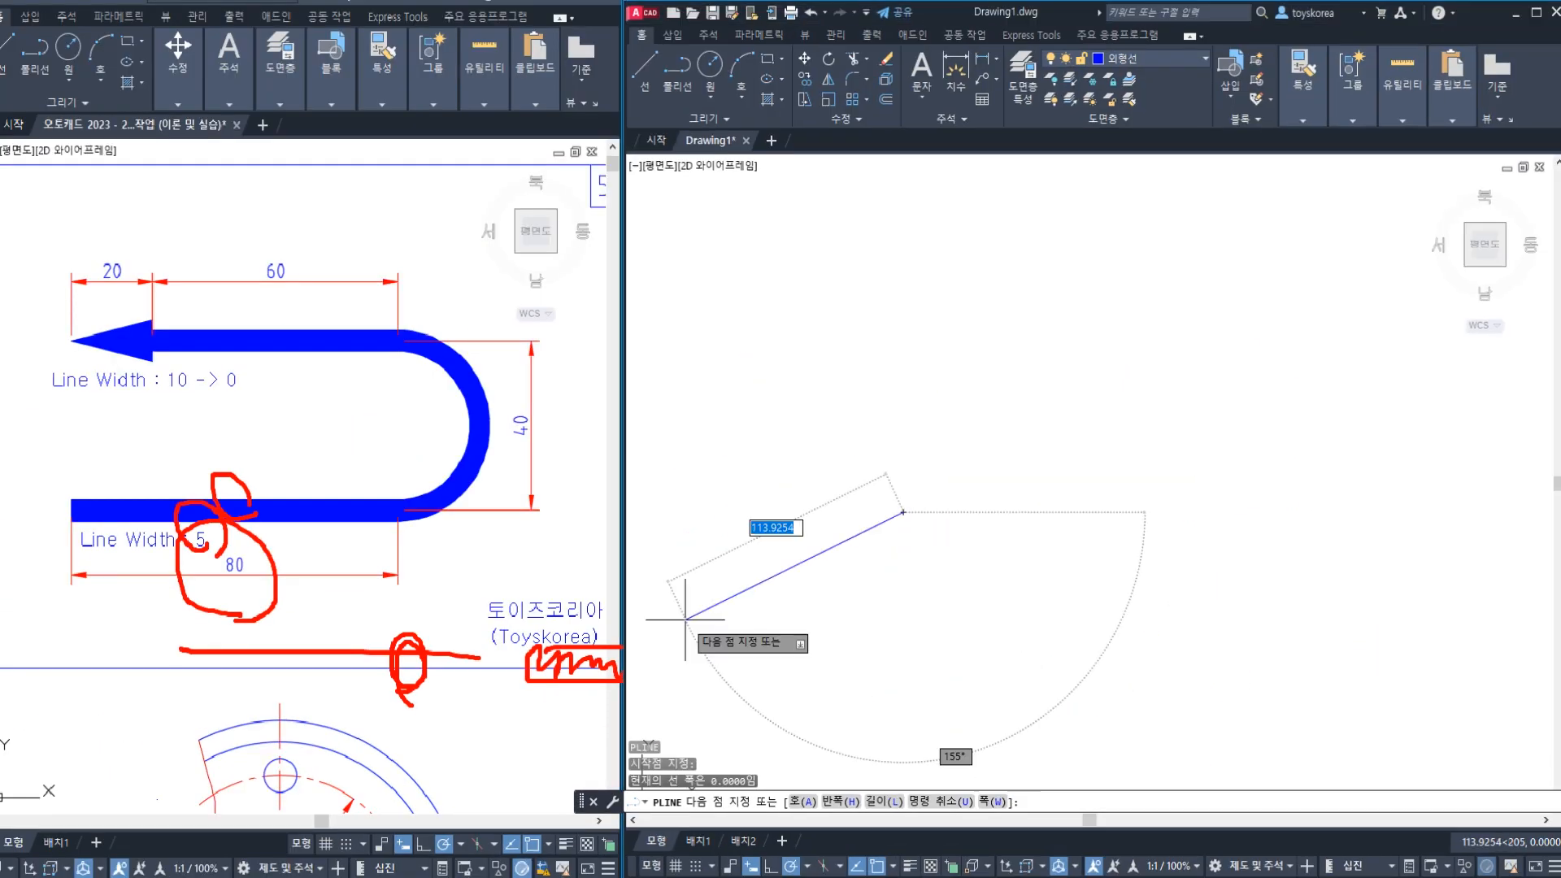
- Set both the start width and the end width of the polyline in progress to 5
{"action": "type", "text": "W"}
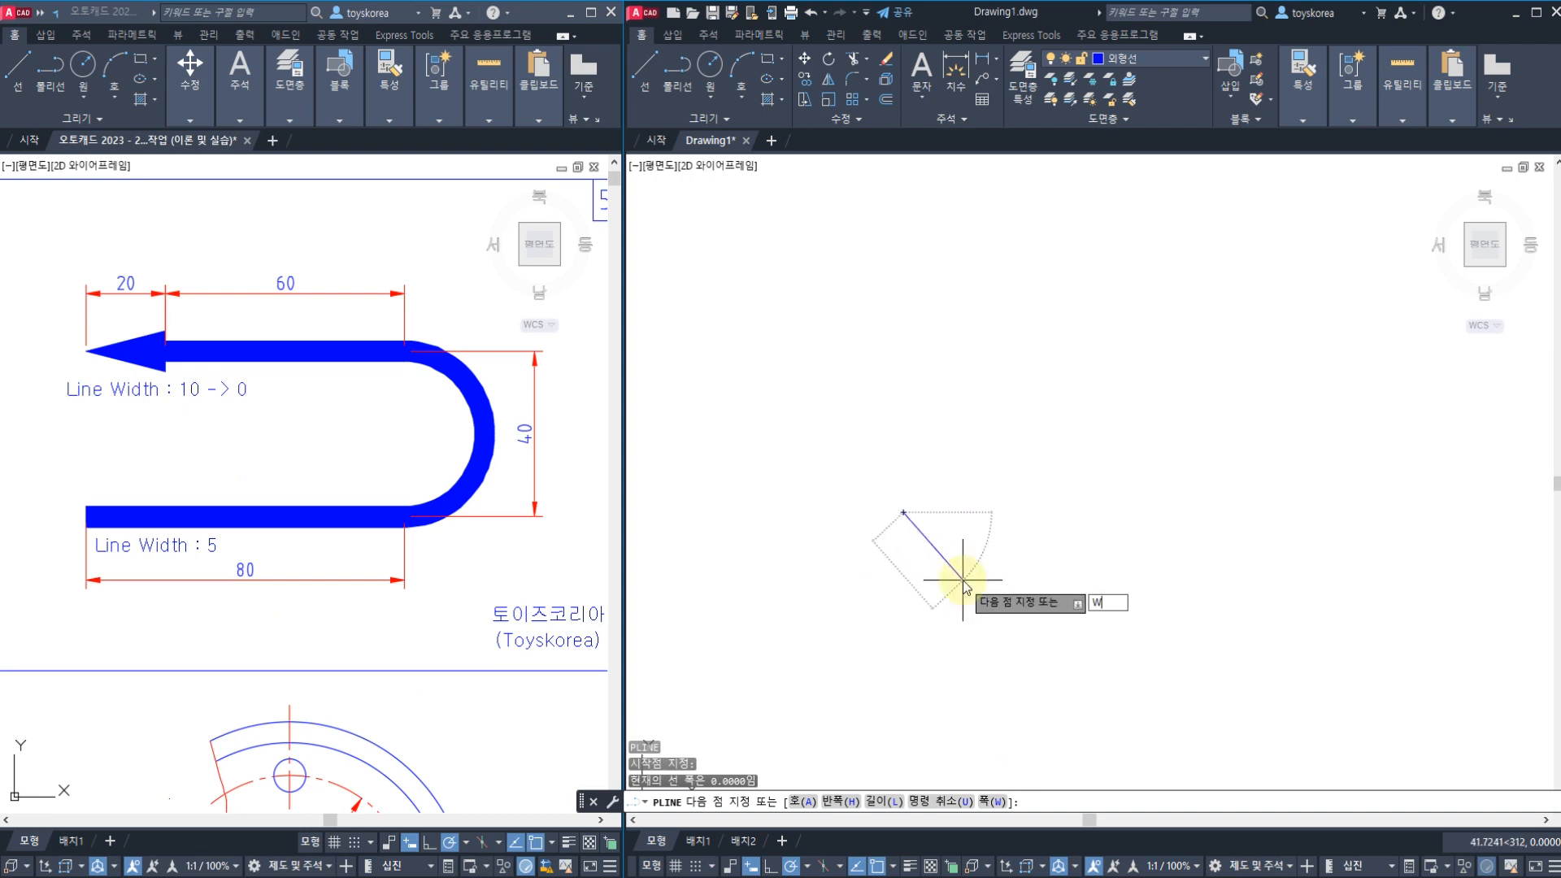
{"action": "key", "text": "ctrl+1"}
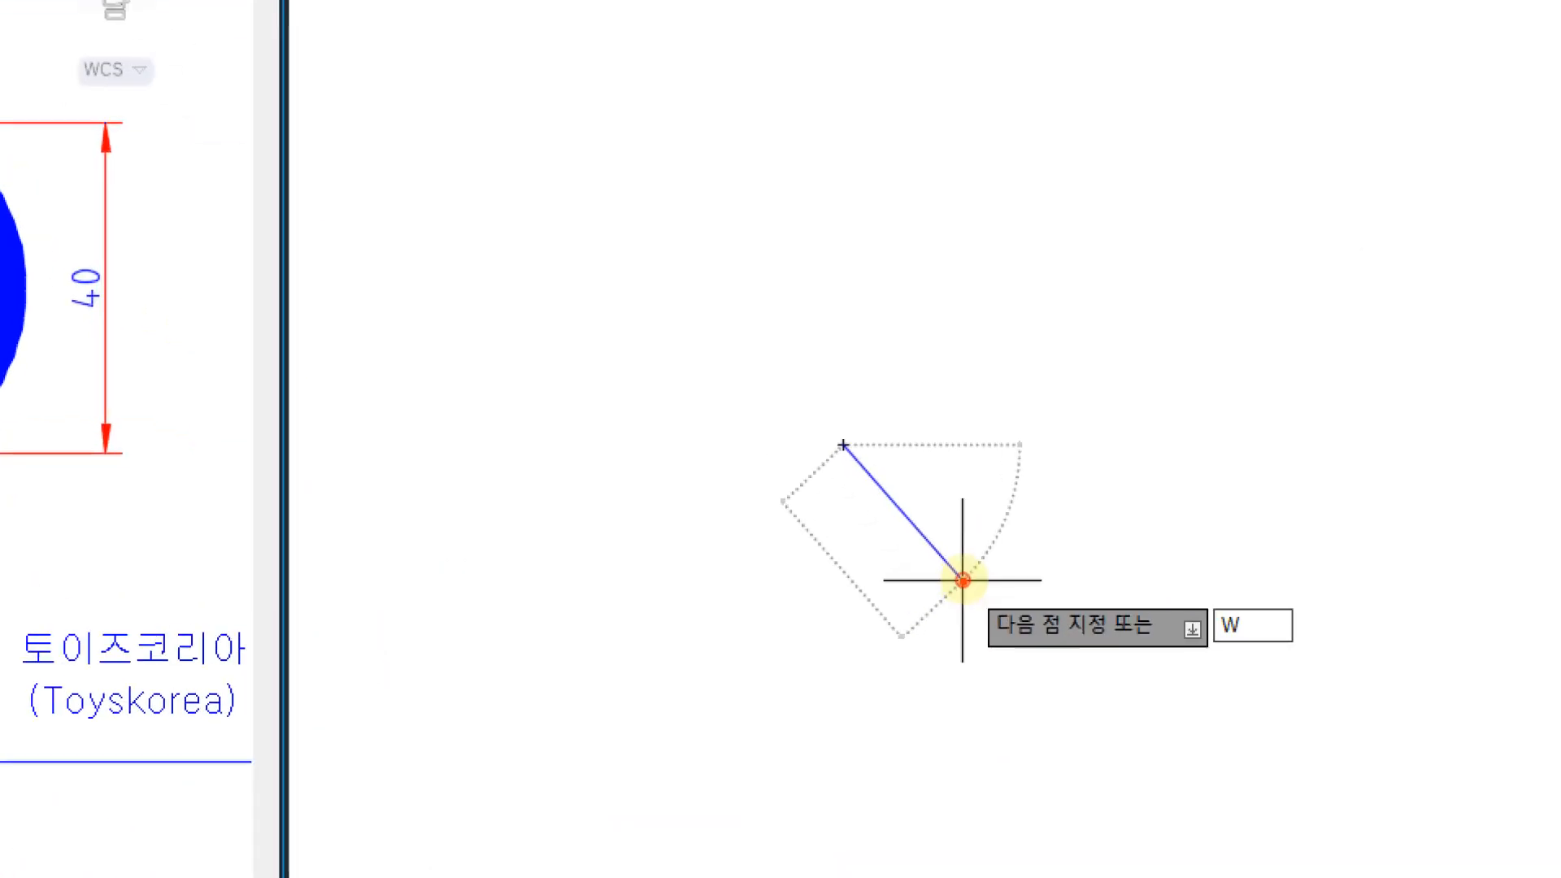
{"action": "mouse_move", "coordinate": [1114, 618]}
{"action": "left_mouse_down"}
{"action": "mouse_move", "coordinate": [1100, 572]}
{"action": "mouse_move", "coordinate": [1112, 624]}
{"action": "left_mouse_up"}
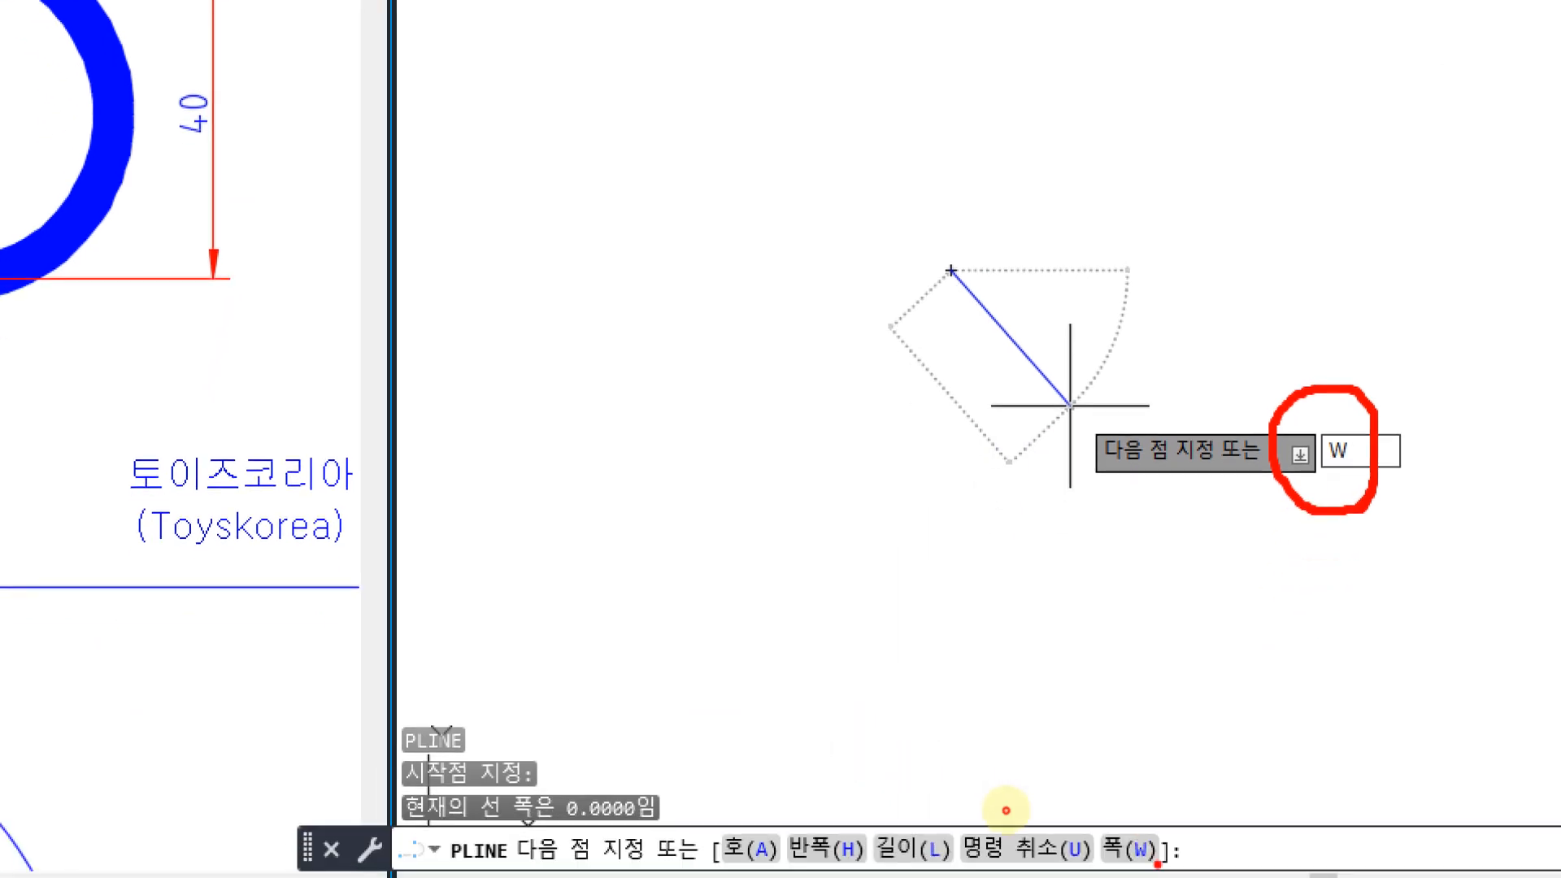
{"action": "mouse_move", "coordinate": [1006, 811]}
{"action": "left_mouse_down"}
{"action": "mouse_move", "coordinate": [985, 780]}
{"action": "mouse_move", "coordinate": [1018, 803]}
{"action": "left_mouse_up"}
{"action": "key", "text": "Escape"}
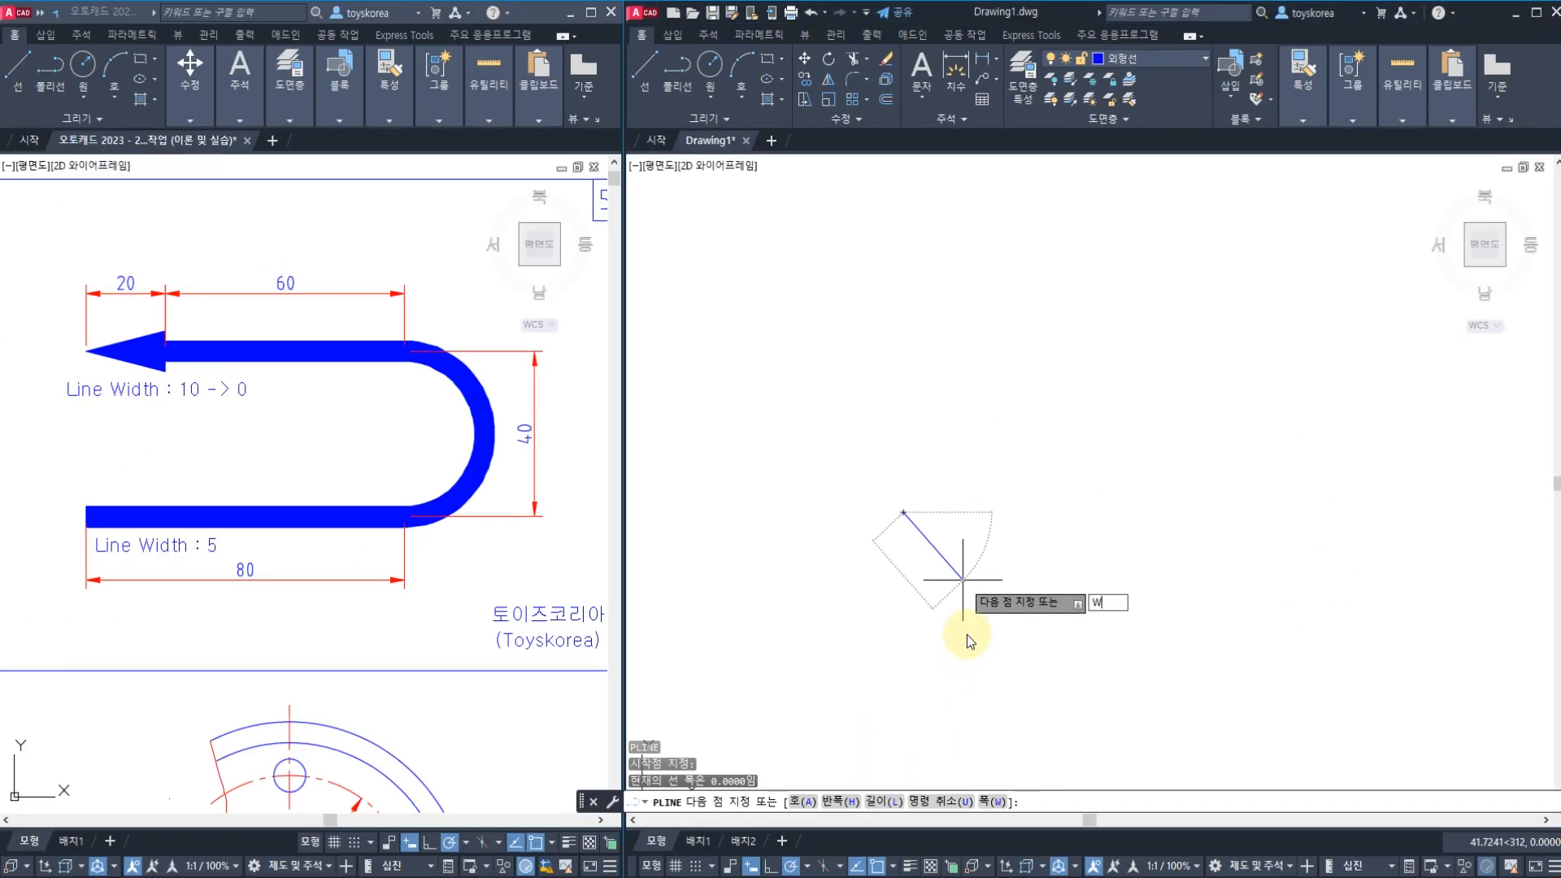
{"action": "key", "text": "Return"}
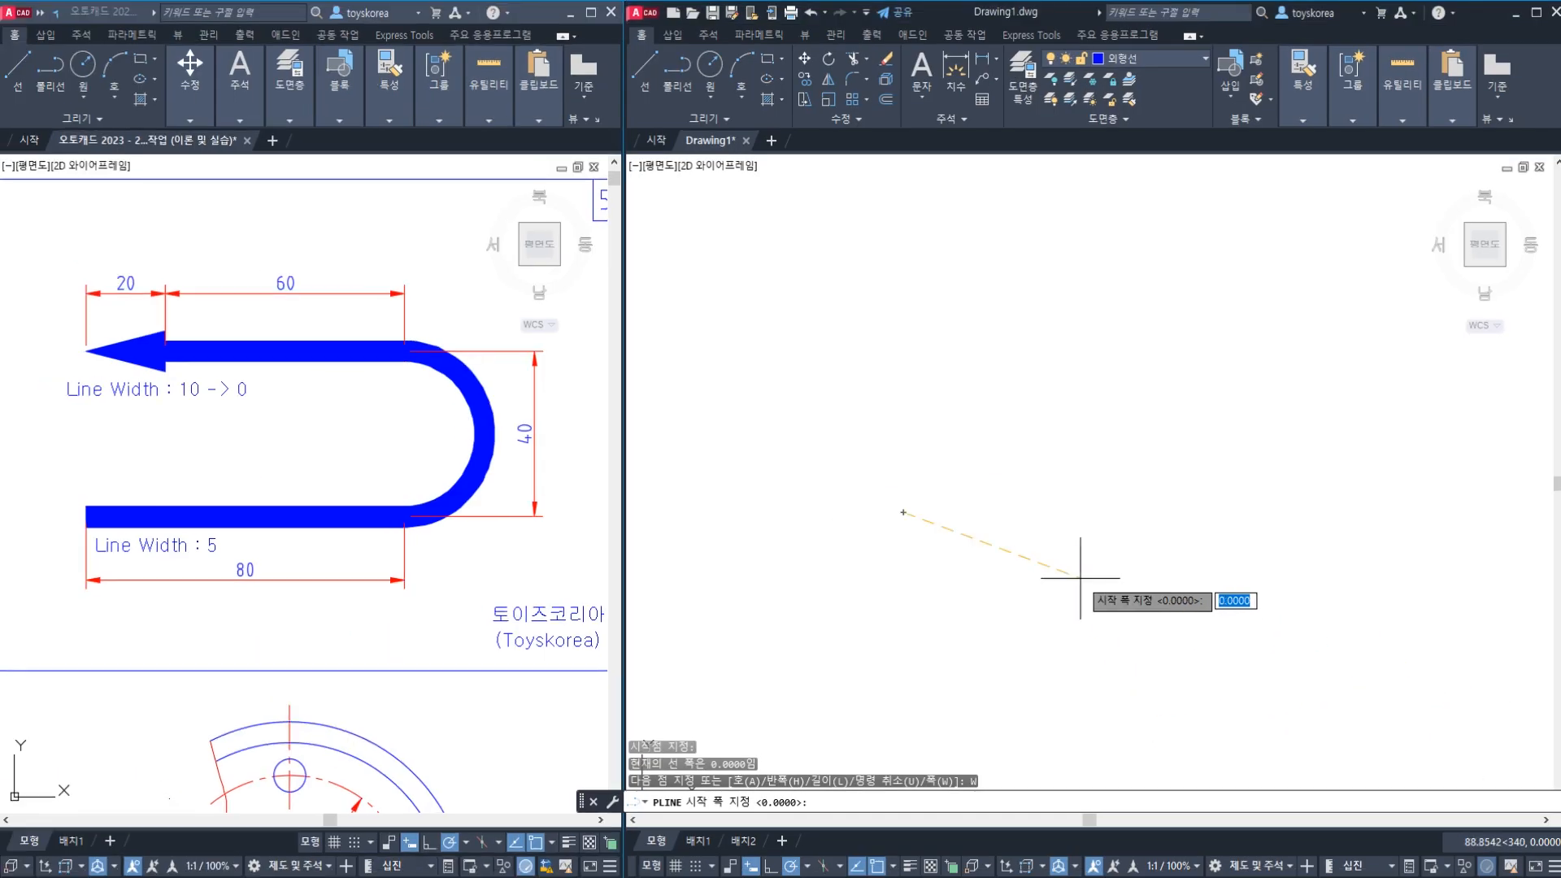
{"action": "type", "text": "5"}
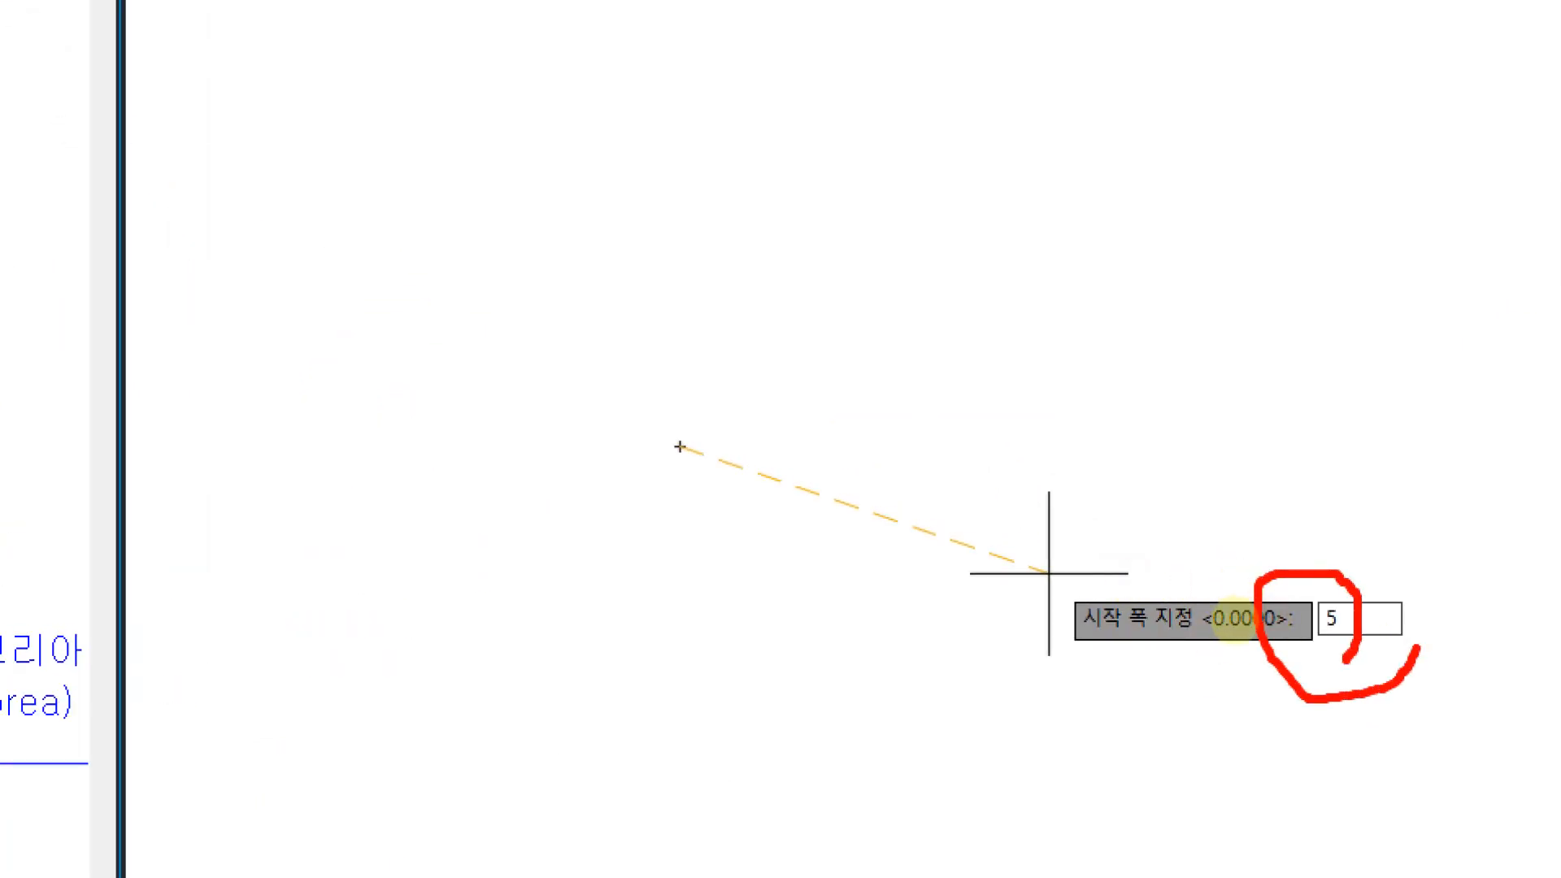
{"action": "key", "text": "Return"}
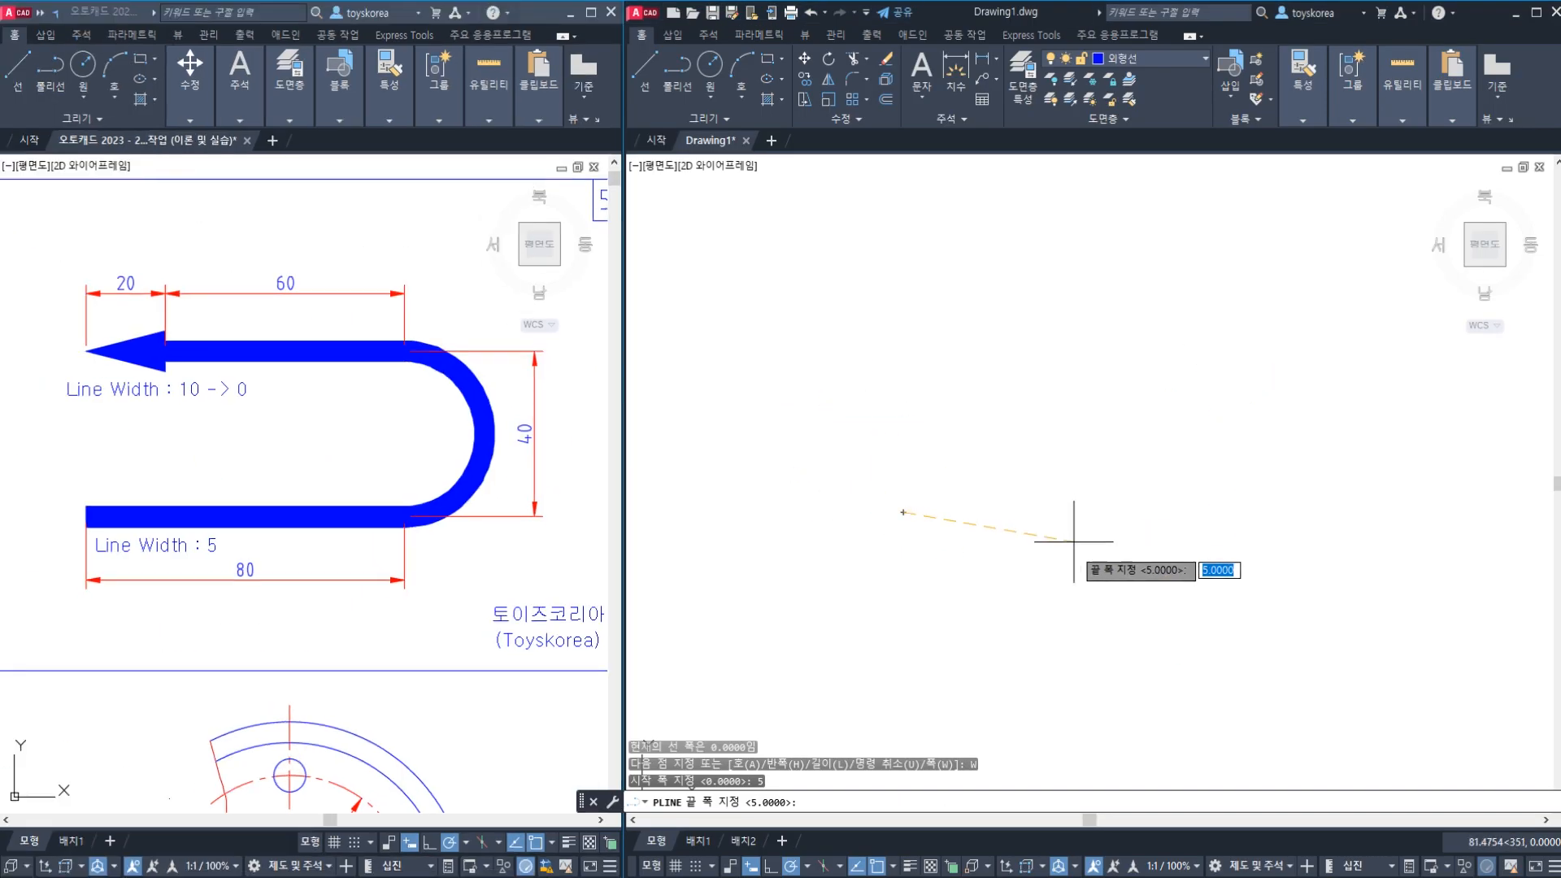
{"action": "key", "text": "Return"}
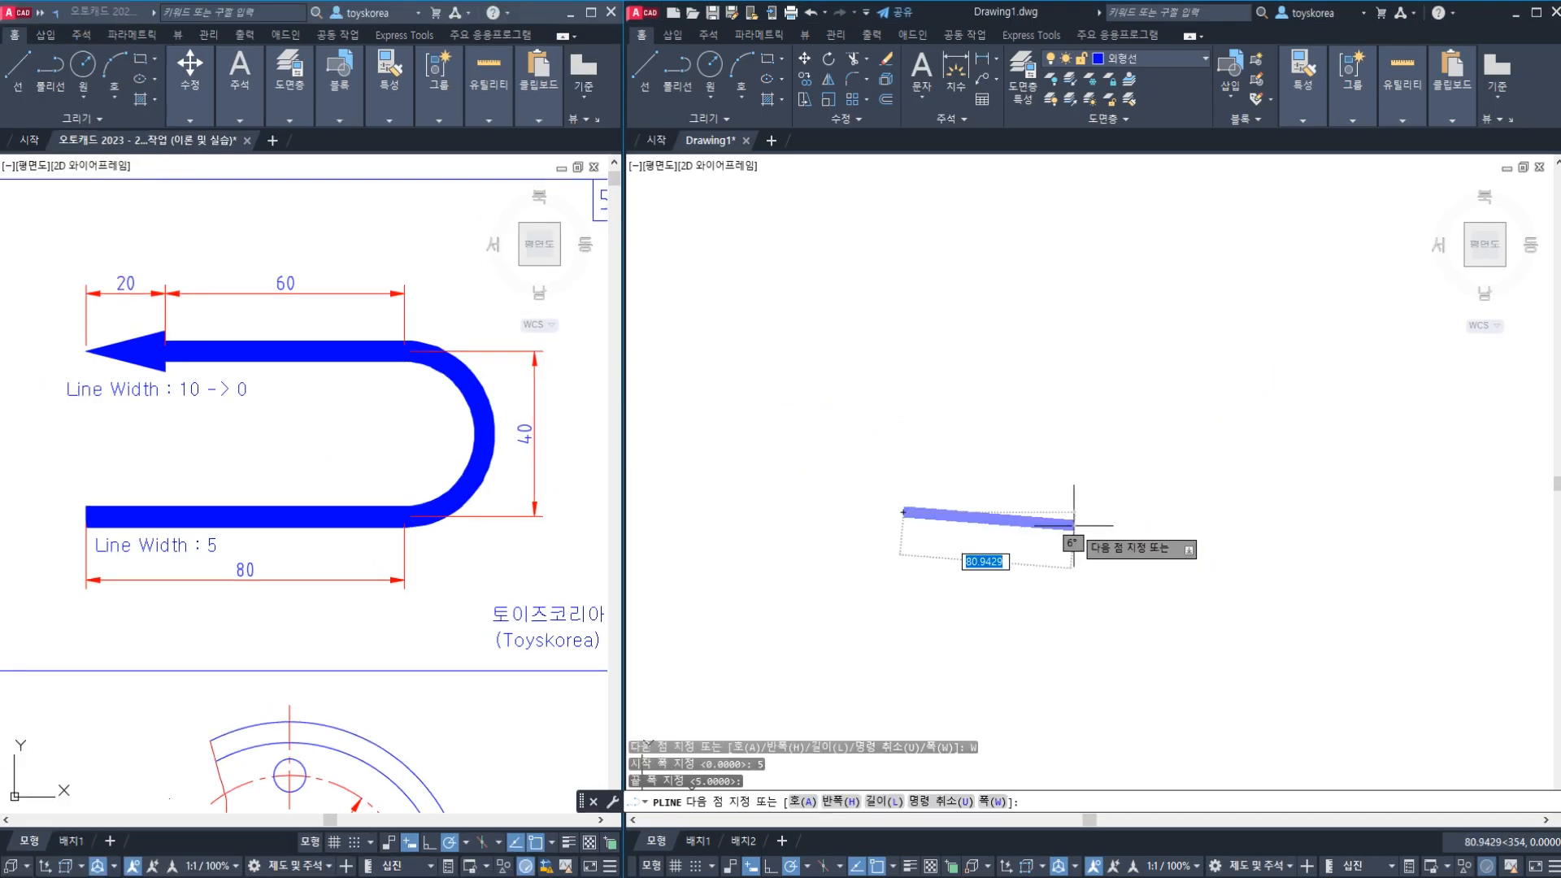
- Draw the polyline's first segment horizontally to the right with a length of 80 and end the command
{"action": "scroll", "coordinate": [1065, 513], "scroll_direction": "up", "scroll_amount": 2}
{"action": "middle_click_drag", "start_coordinate": [1063, 513], "coordinate": [1160, 516]}
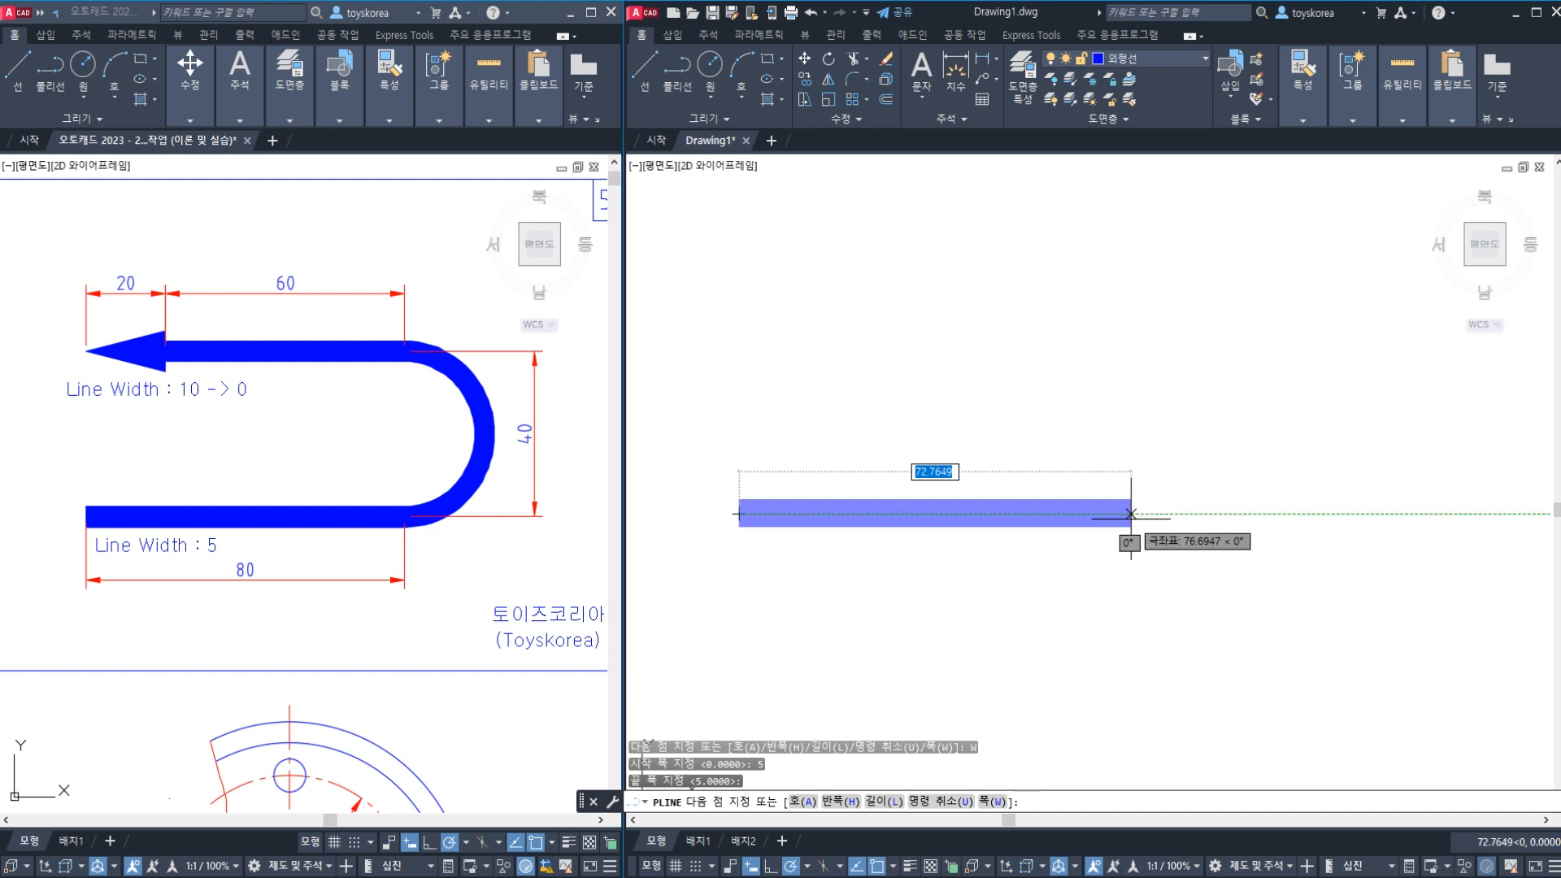
{"action": "scroll", "coordinate": [1274, 514], "scroll_direction": "down", "scroll_amount": 2}
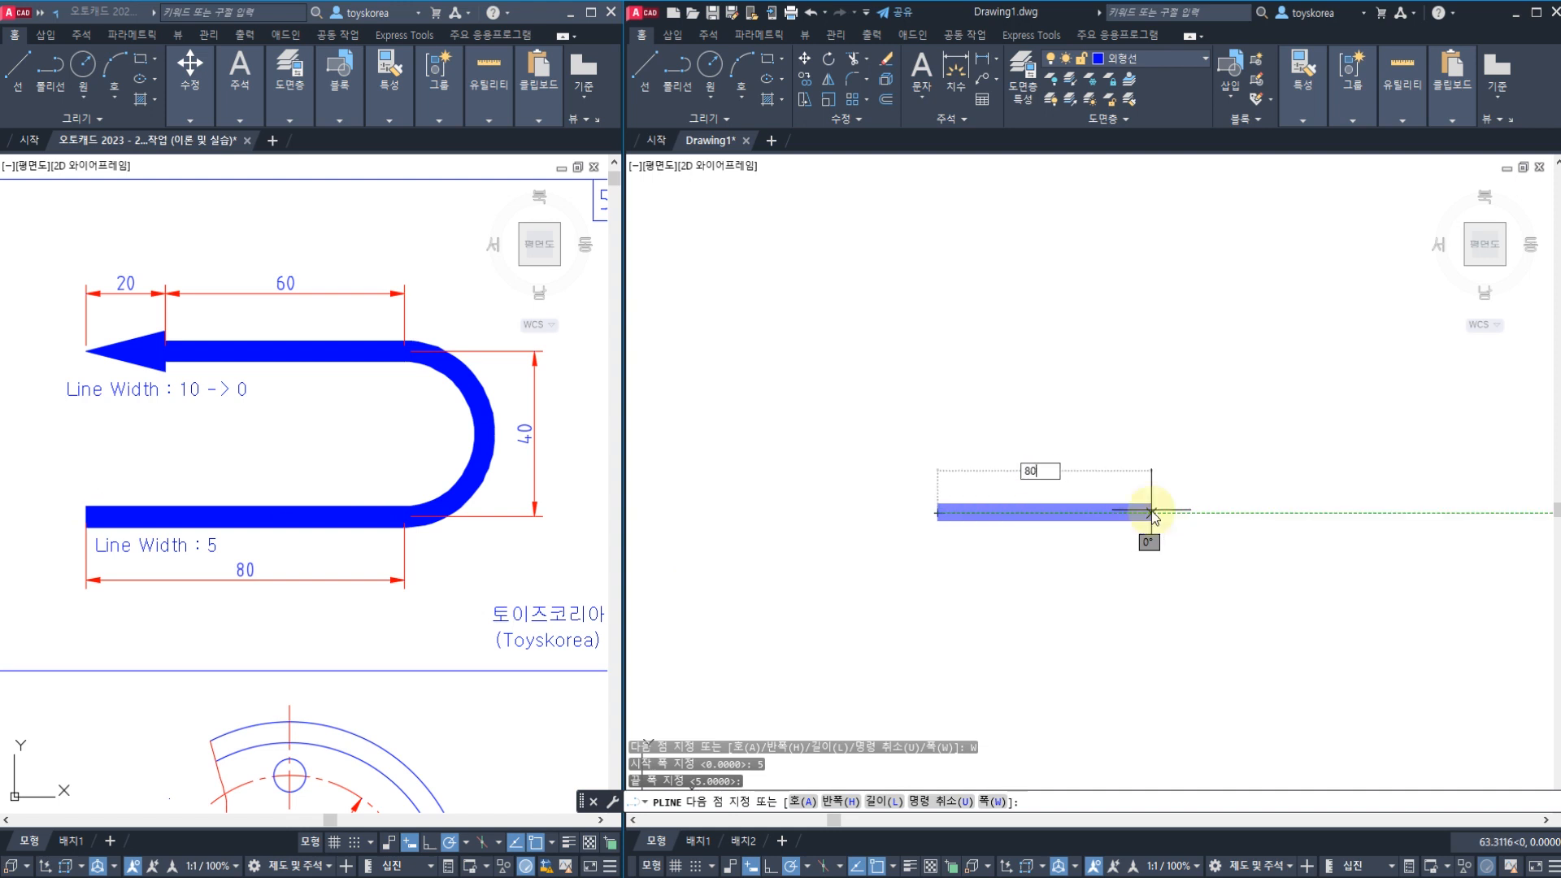
{"action": "key", "text": "Return"}
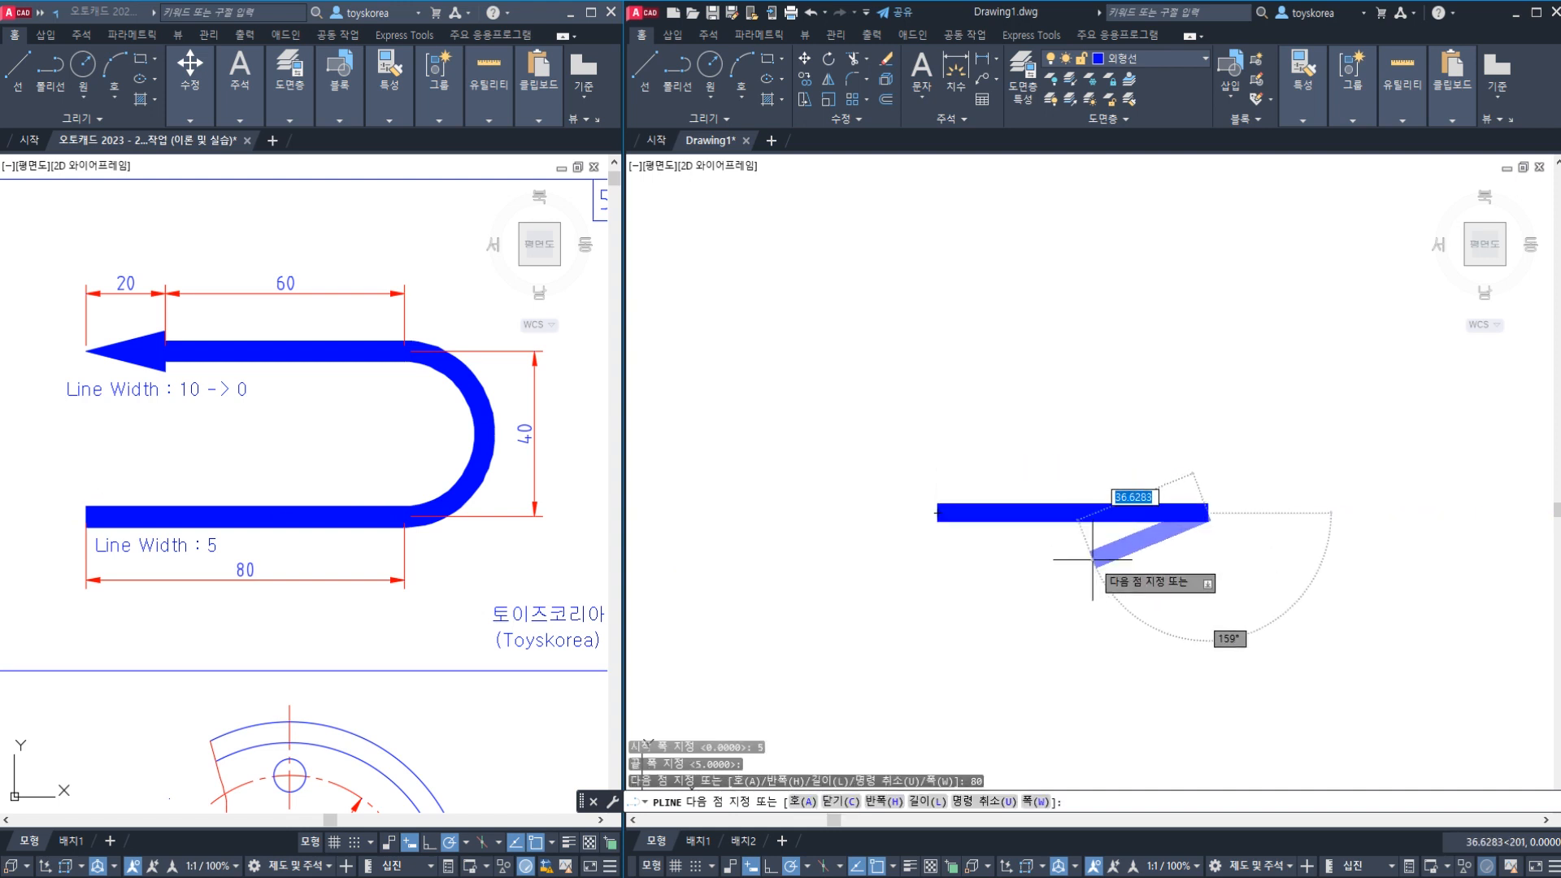
{"action": "scroll", "coordinate": [1091, 560], "scroll_direction": "up", "scroll_amount": 2}
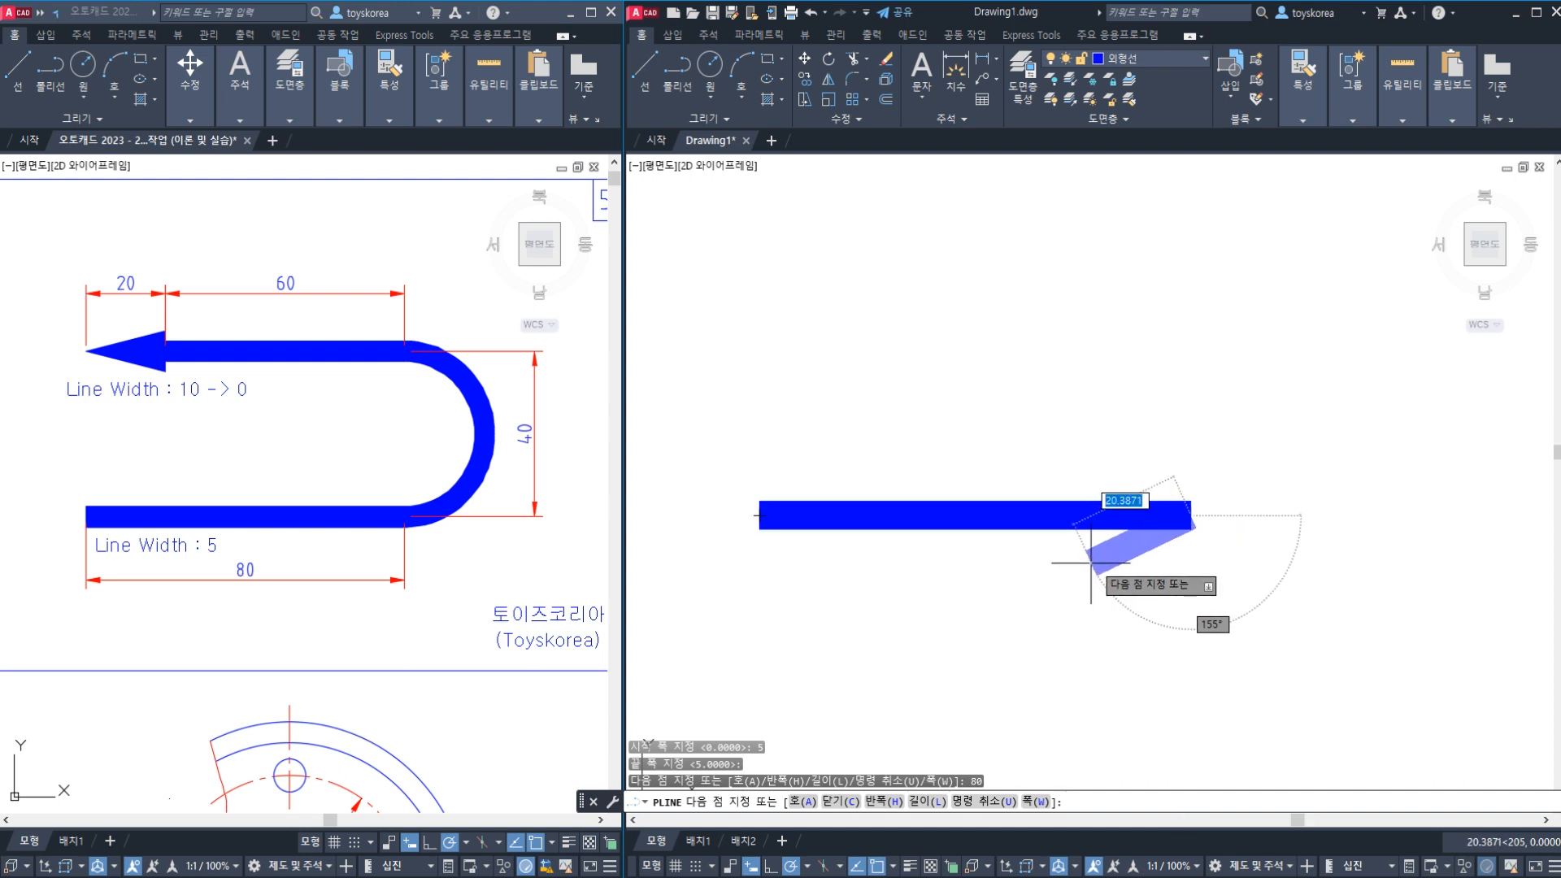
{"action": "middle_click_drag", "start_coordinate": [1087, 553], "coordinate": [1050, 587]}
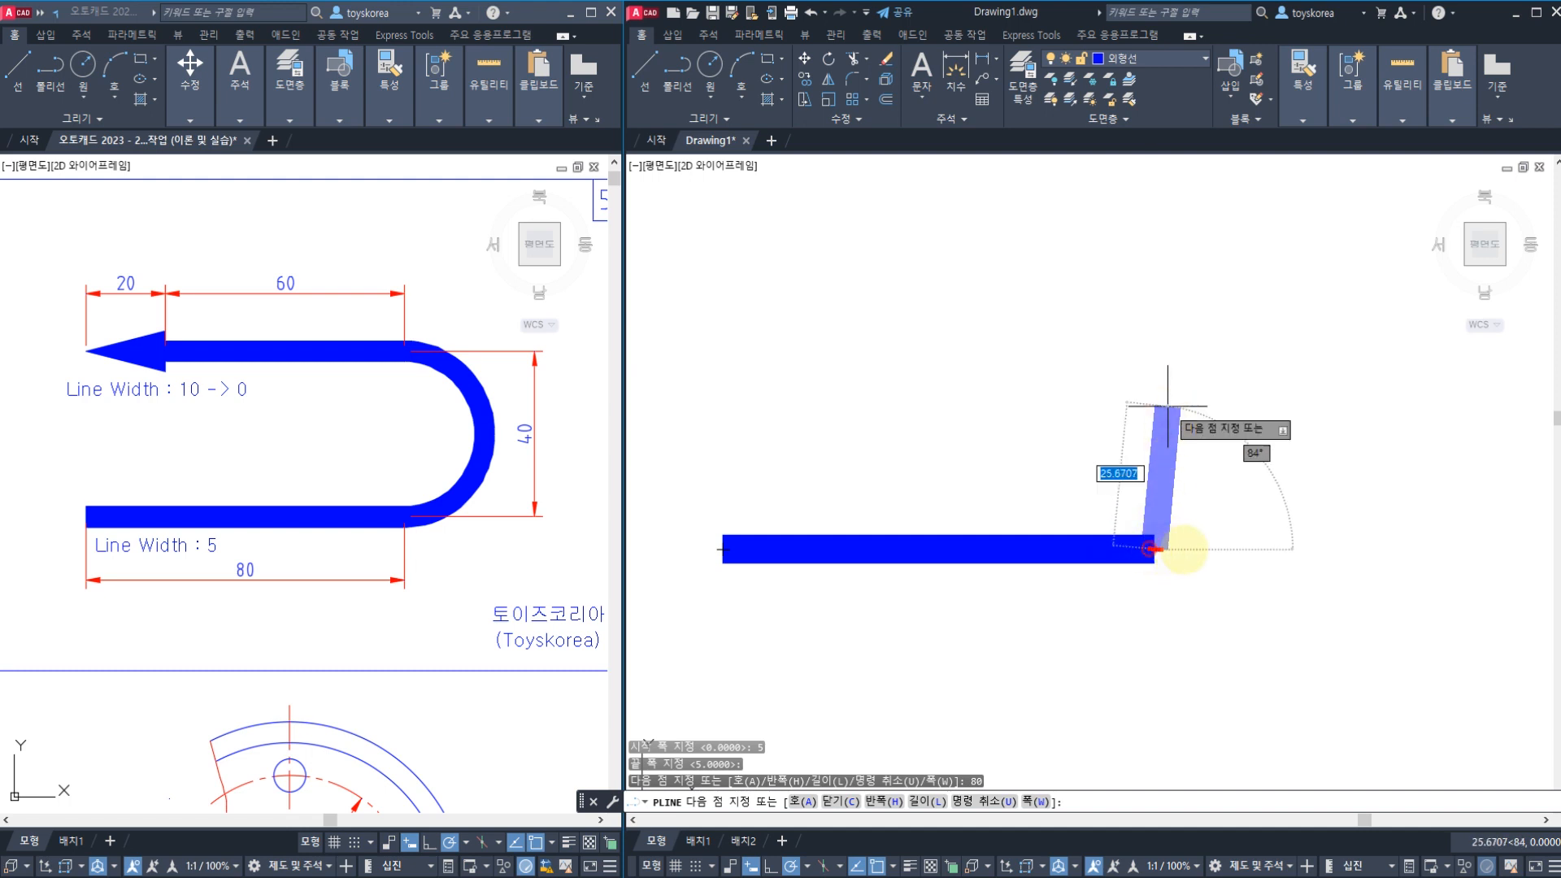
{"action": "mouse_move", "coordinate": [1151, 548]}
{"action": "left_mouse_down"}
{"action": "mouse_move", "coordinate": [1226, 416]}
{"action": "mouse_move", "coordinate": [1149, 373]}
{"action": "left_mouse_up"}
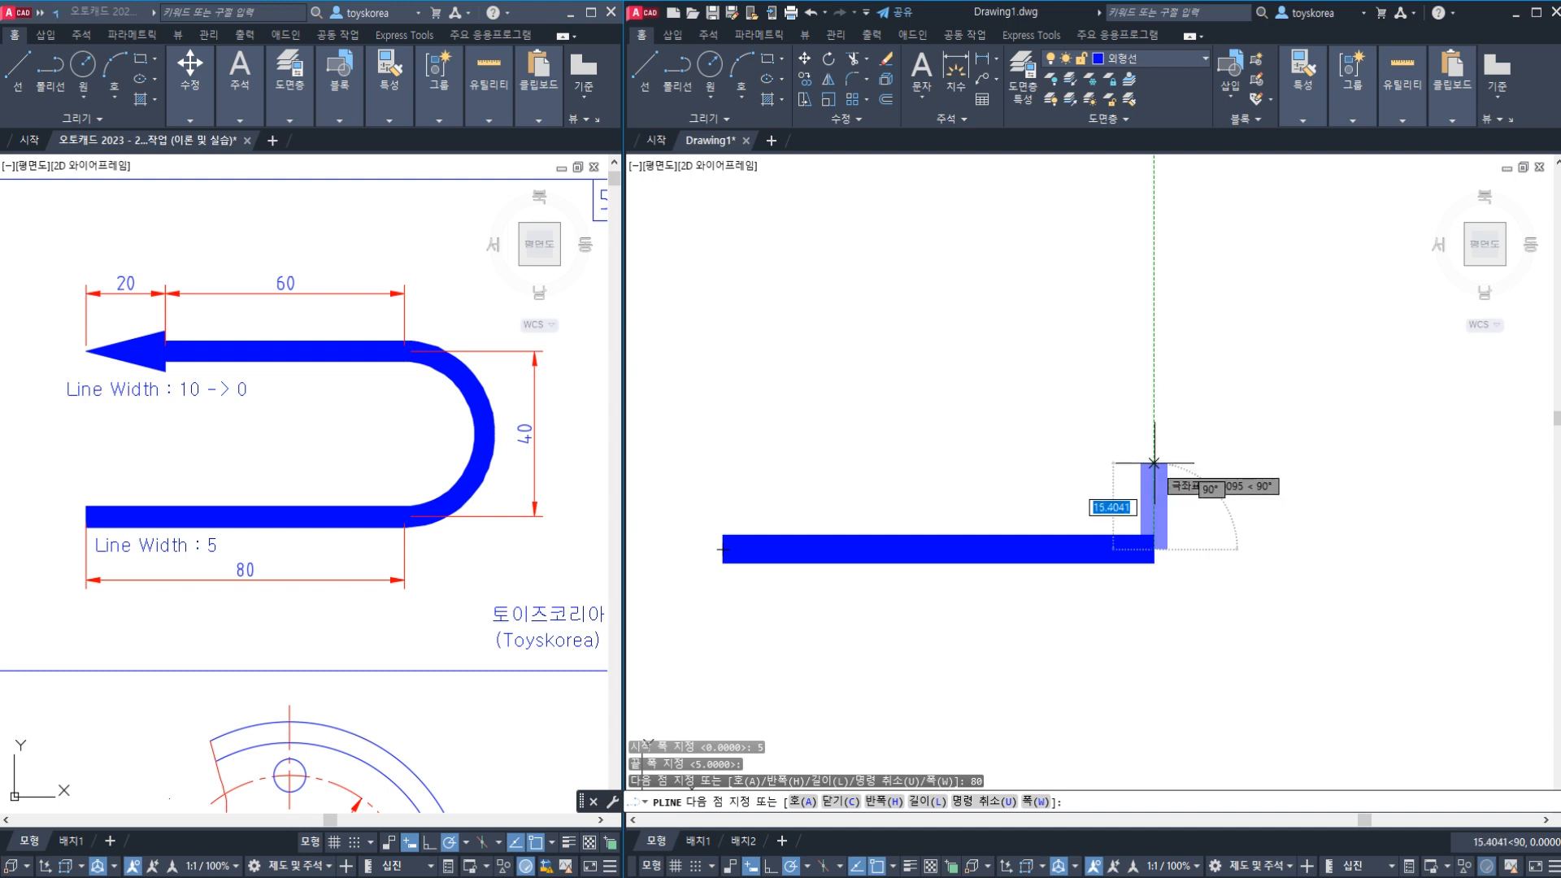
{"action": "key", "text": "Escape"}
{"action": "key", "text": "ctrl+a"}
{"action": "key", "text": "Escape"}
{"action": "key", "text": "Escape"}
{"action": "key", "text": "Escape"}
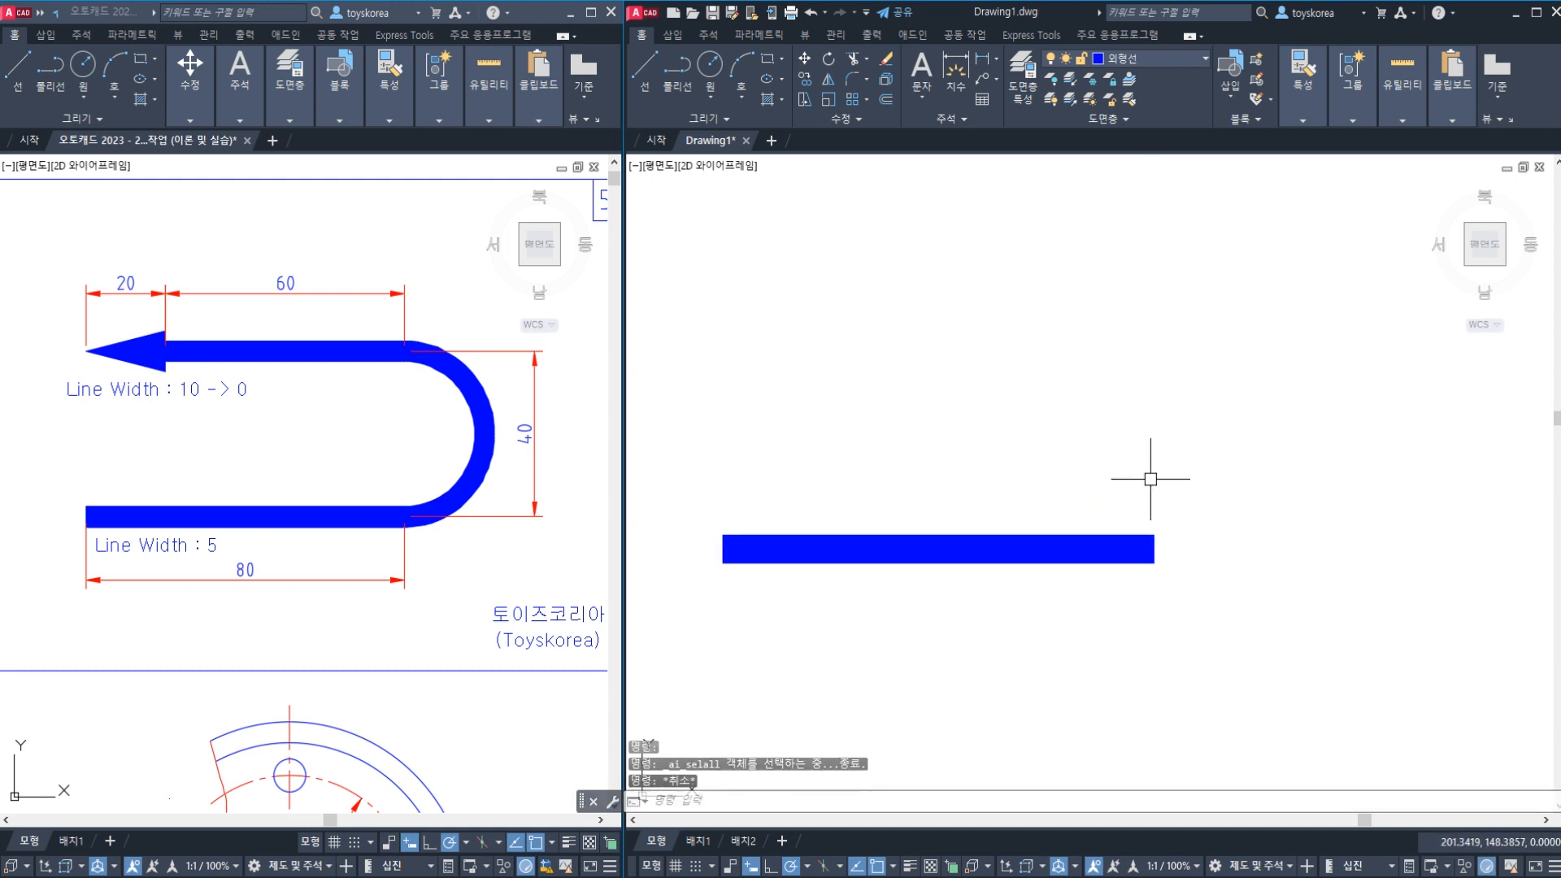
{"action": "key", "text": "ctrl+a"}
{"action": "key", "text": "Escape"}
{"action": "key", "text": "Escape"}
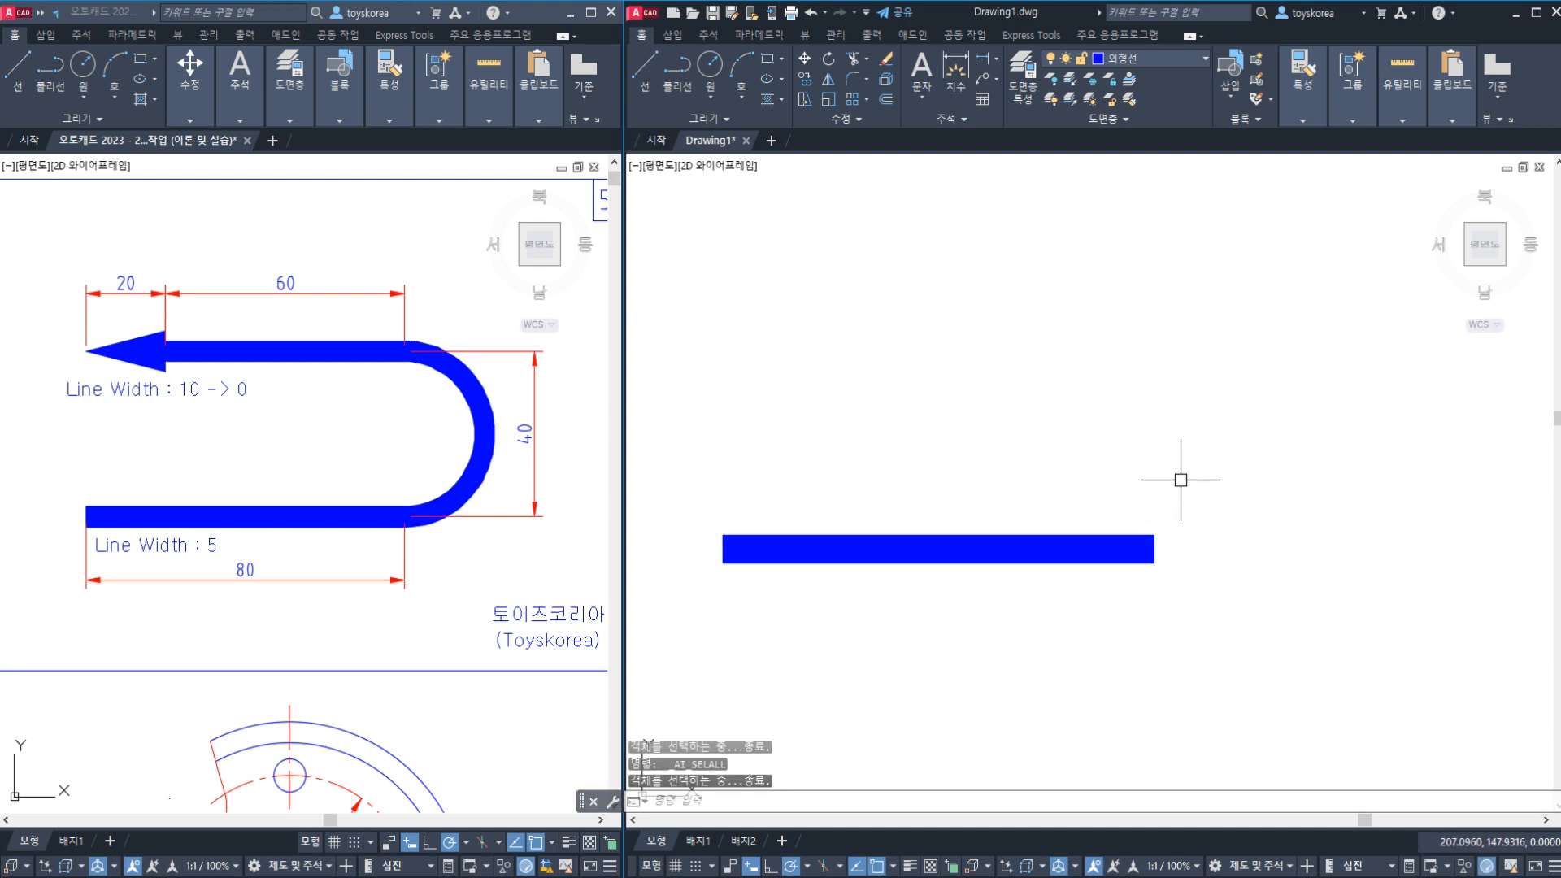
{"action": "type", "text": "l"}
{"action": "key", "text": "Return"}
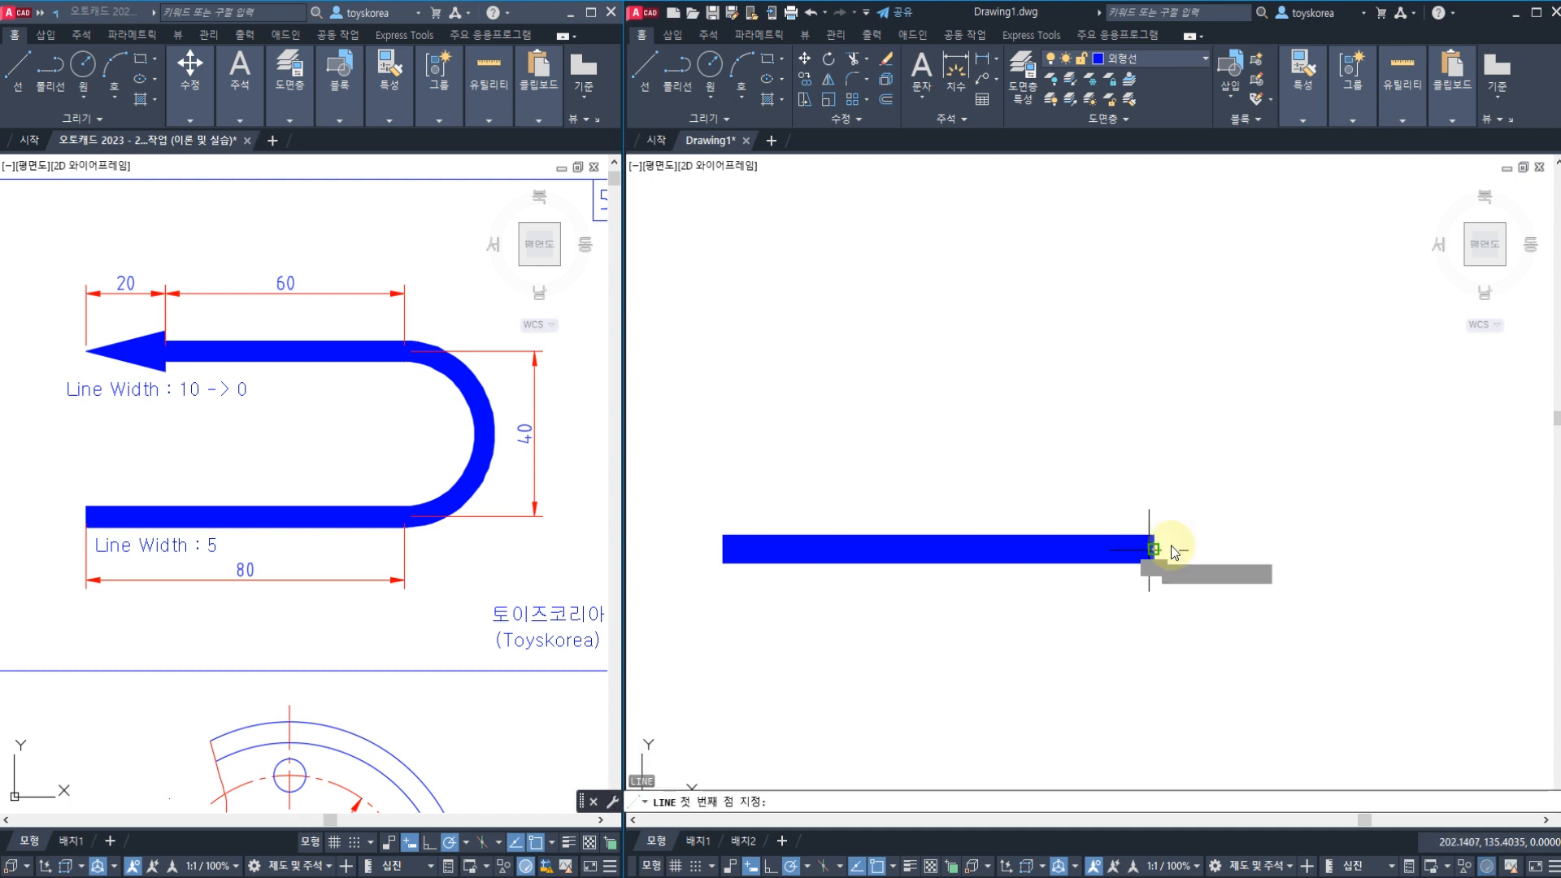
{"action": "left_click", "coordinate": [1154, 549]}
{"action": "key", "text": "Escape"}
- Erase the thick horizontal polyline segment from the new drawing
{"action": "type", "text": "e"}
{"action": "key", "text": "Return"}
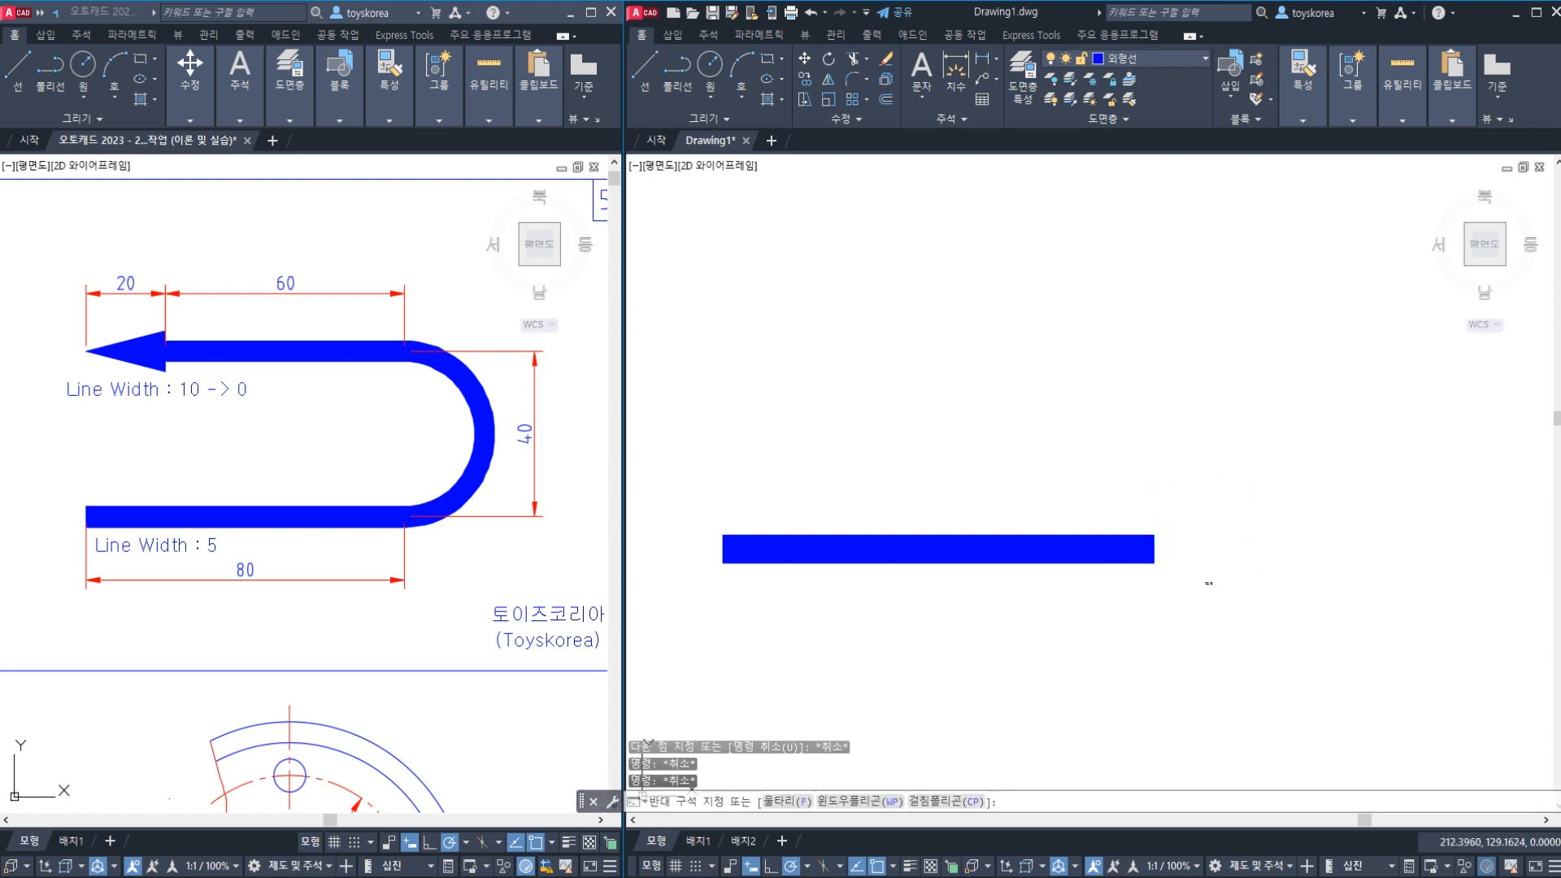
{"action": "left_click", "coordinate": [1139, 549]}
{"action": "key", "text": "Return"}
- Start a new polyline in the left part of the empty drawing area with a horizontal segment 80 long
{"action": "type", "text": "p"}
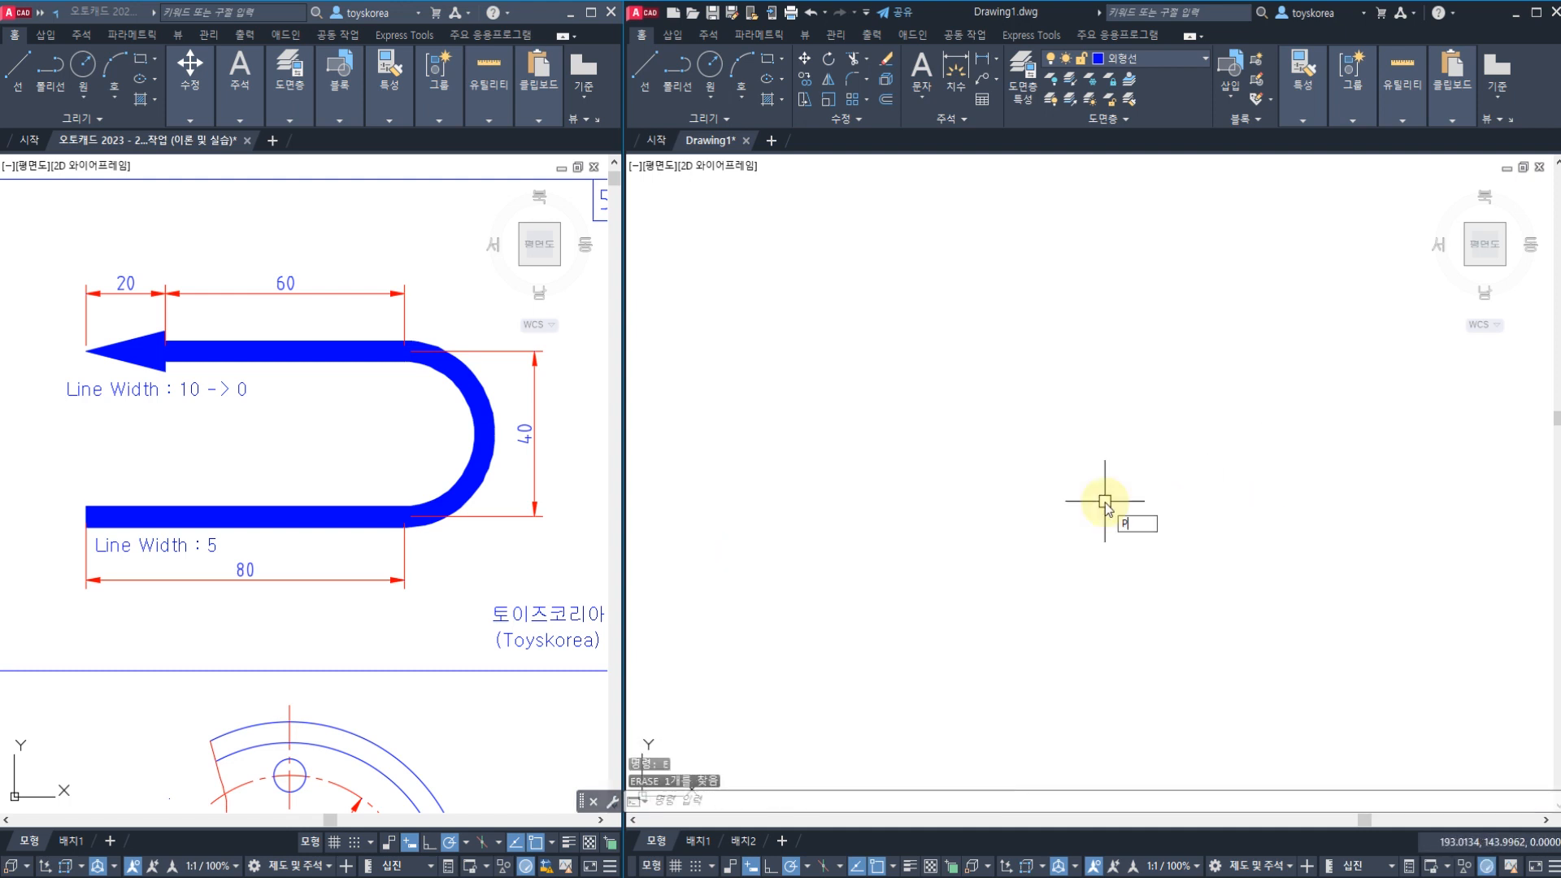
{"action": "type", "text": "l"}
{"action": "key", "text": "Return"}
{"action": "left_click", "coordinate": [847, 522]}
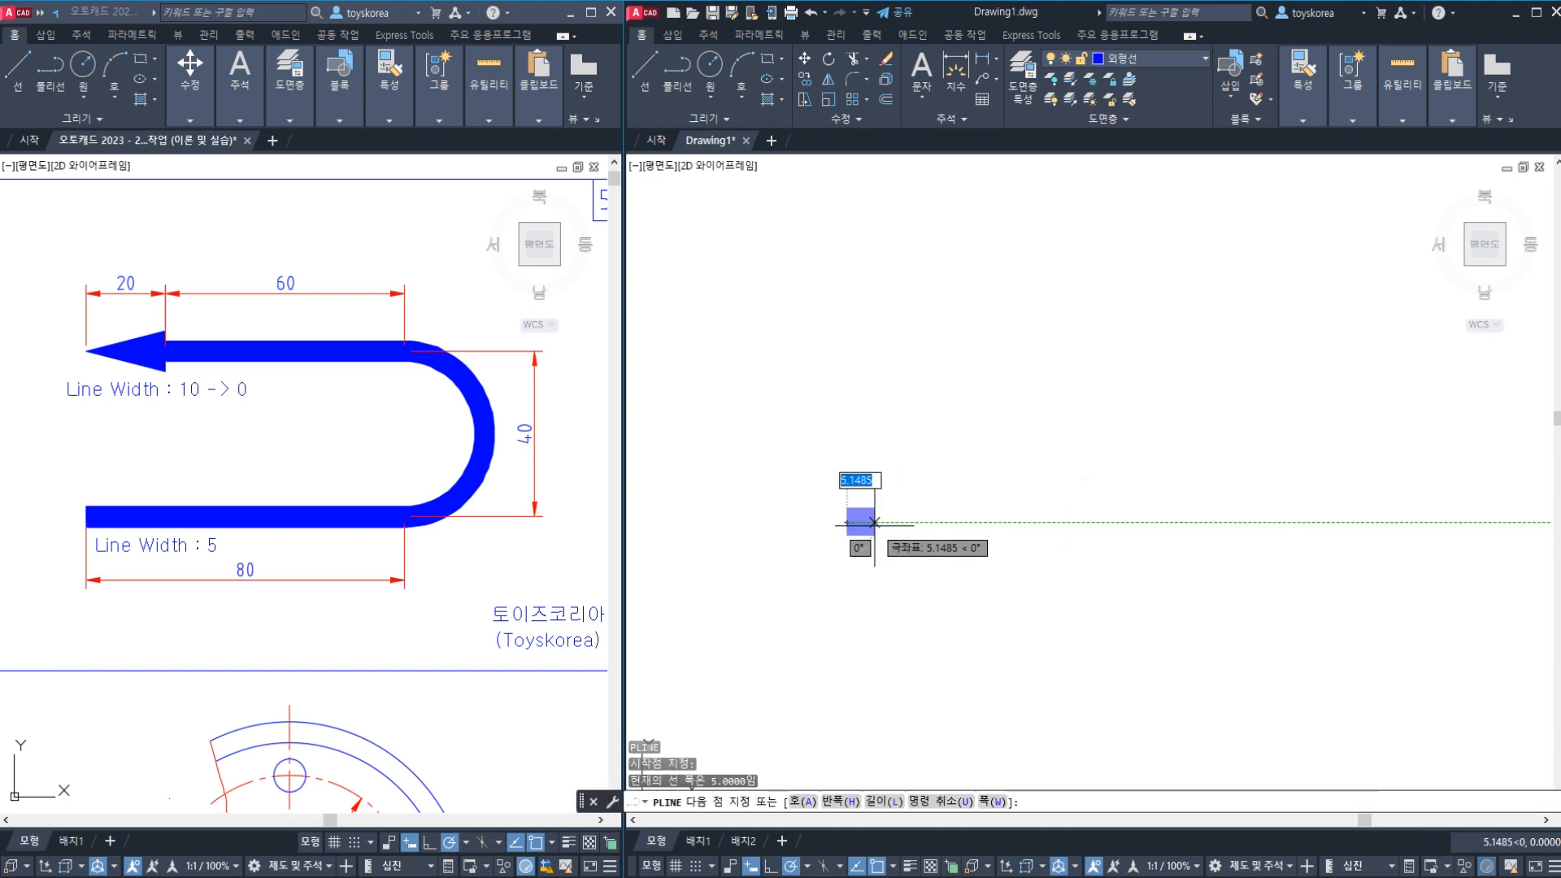
{"action": "type", "text": "80"}
{"action": "key", "text": "Return"}
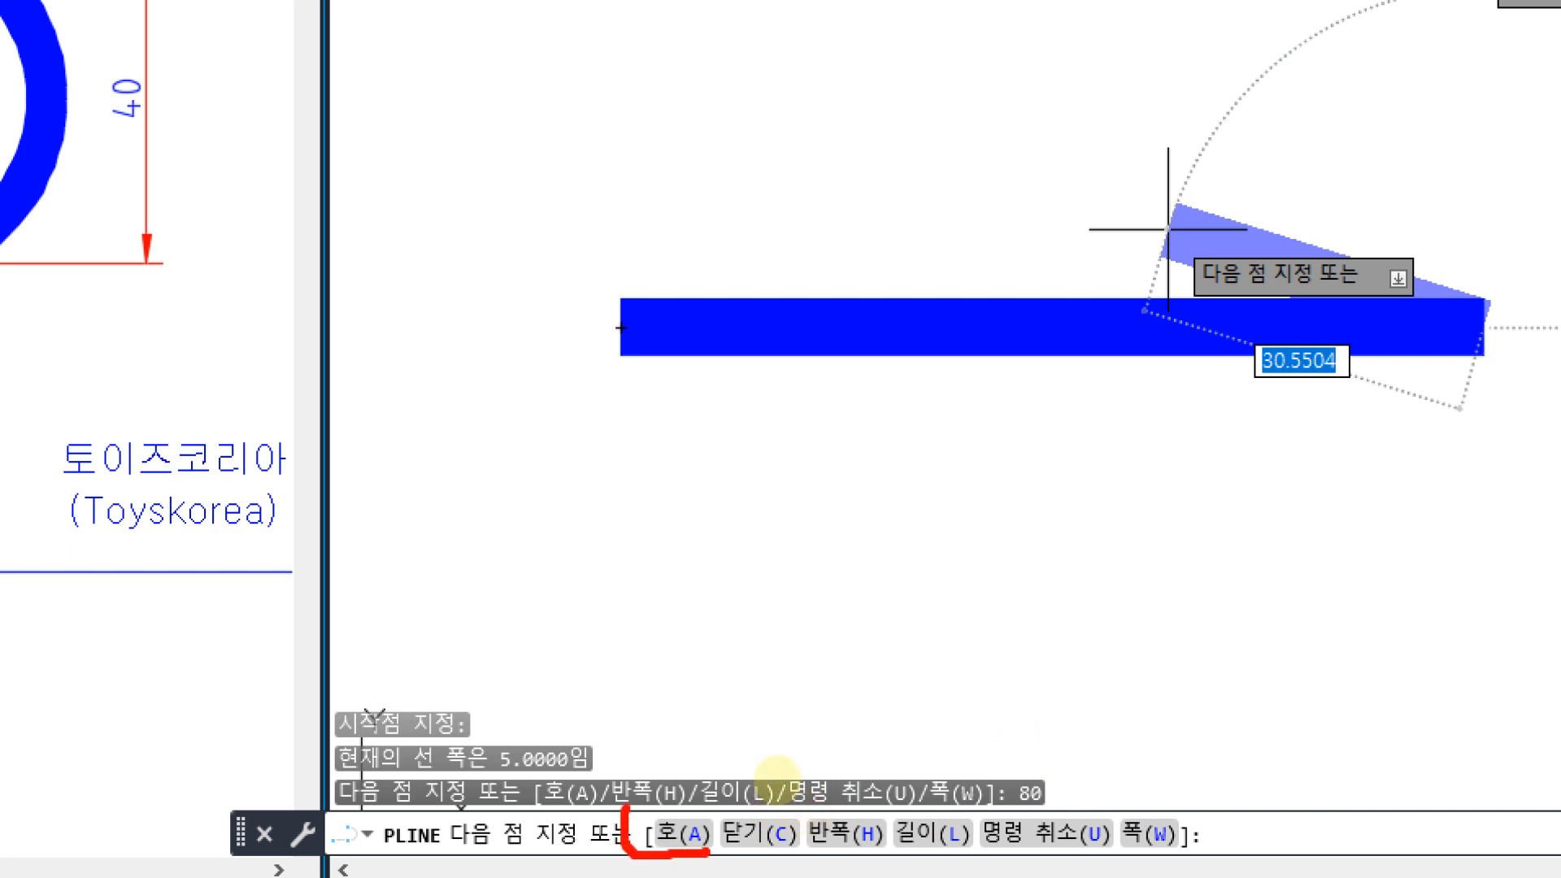
{"action": "mouse_move", "coordinate": [738, 639]}
{"action": "left_mouse_down"}
{"action": "mouse_move", "coordinate": [760, 515]}
{"action": "mouse_move", "coordinate": [831, 657]}
{"action": "left_mouse_up"}
{"action": "mouse_move", "coordinate": [1014, 418]}
{"action": "left_mouse_down"}
{"action": "mouse_move", "coordinate": [930, 550]}
{"action": "mouse_move", "coordinate": [953, 509]}
{"action": "left_mouse_up"}
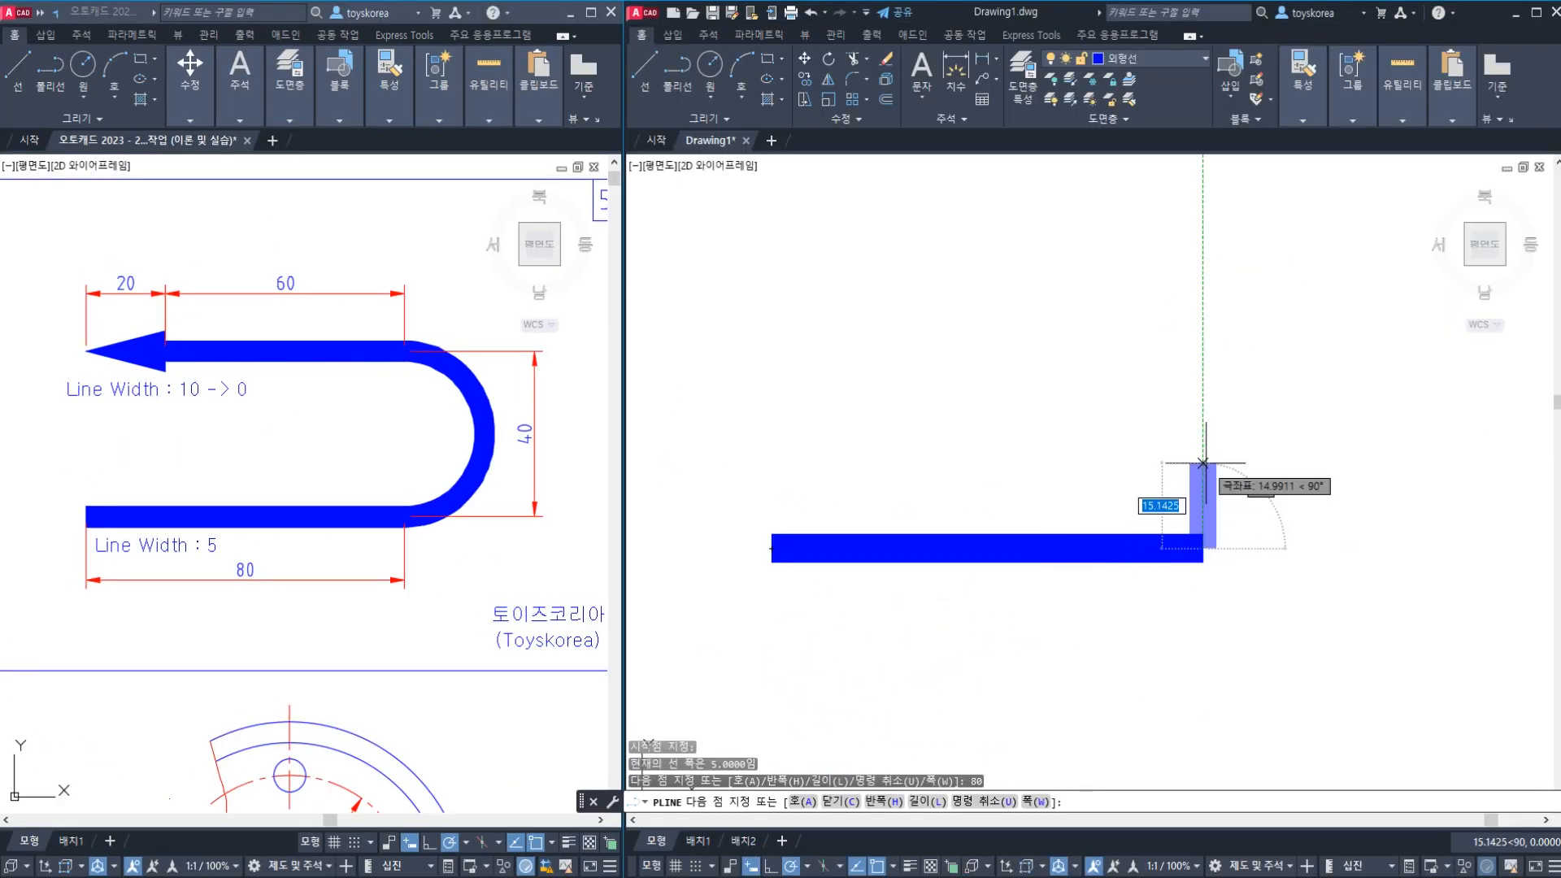
- Try to continue the polyline with an Arc segment straight up from the horizontal segment's right end
{"action": "type", "text": "A"}
{"action": "key", "text": "Return"}
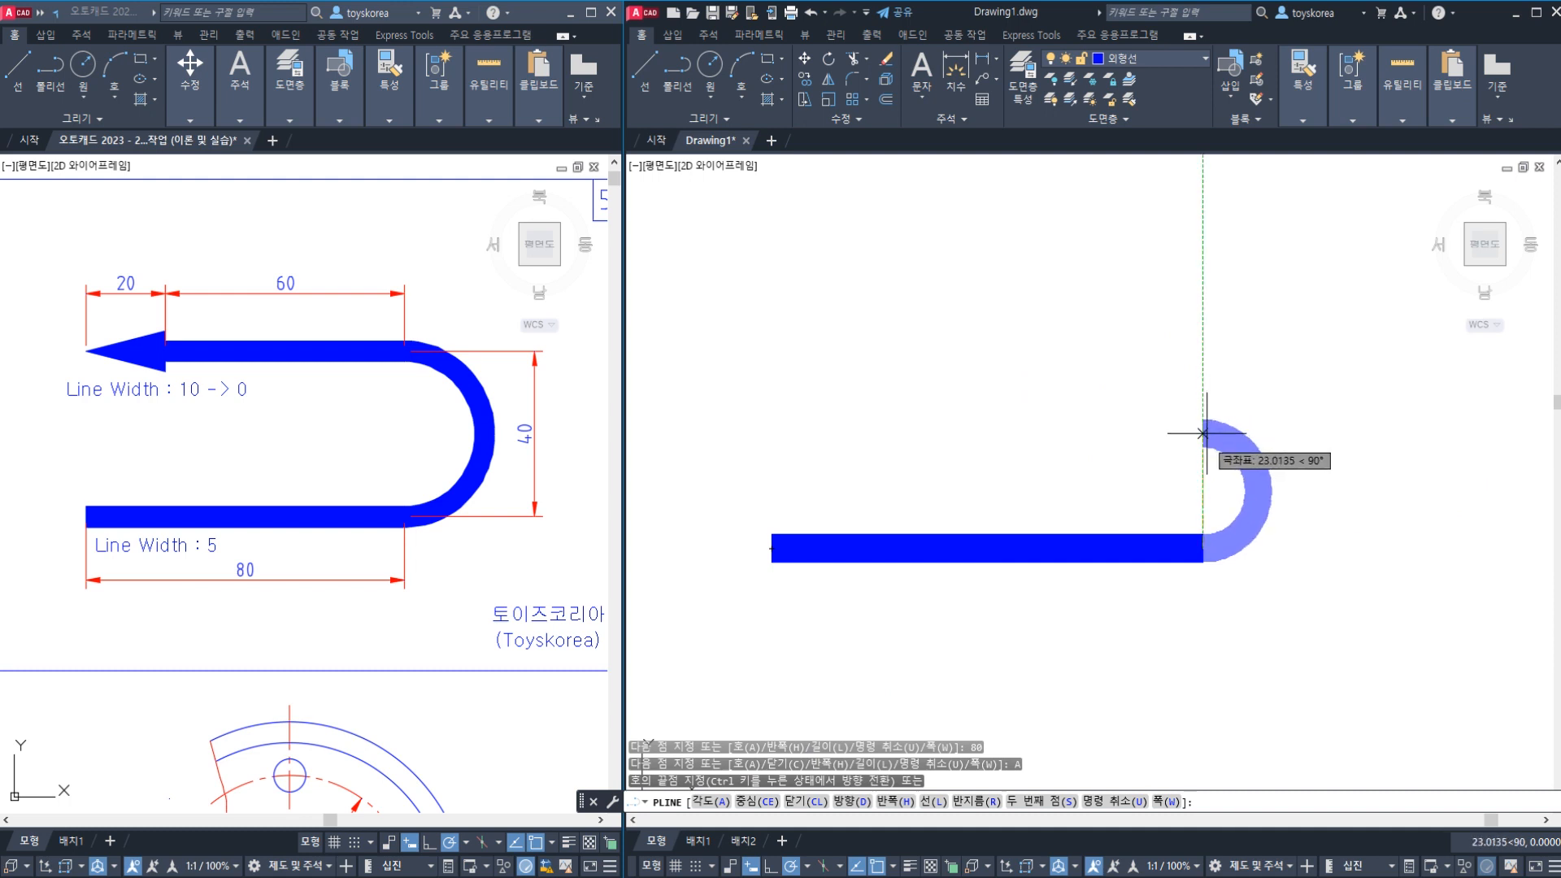
{"action": "type", "text": "2"}
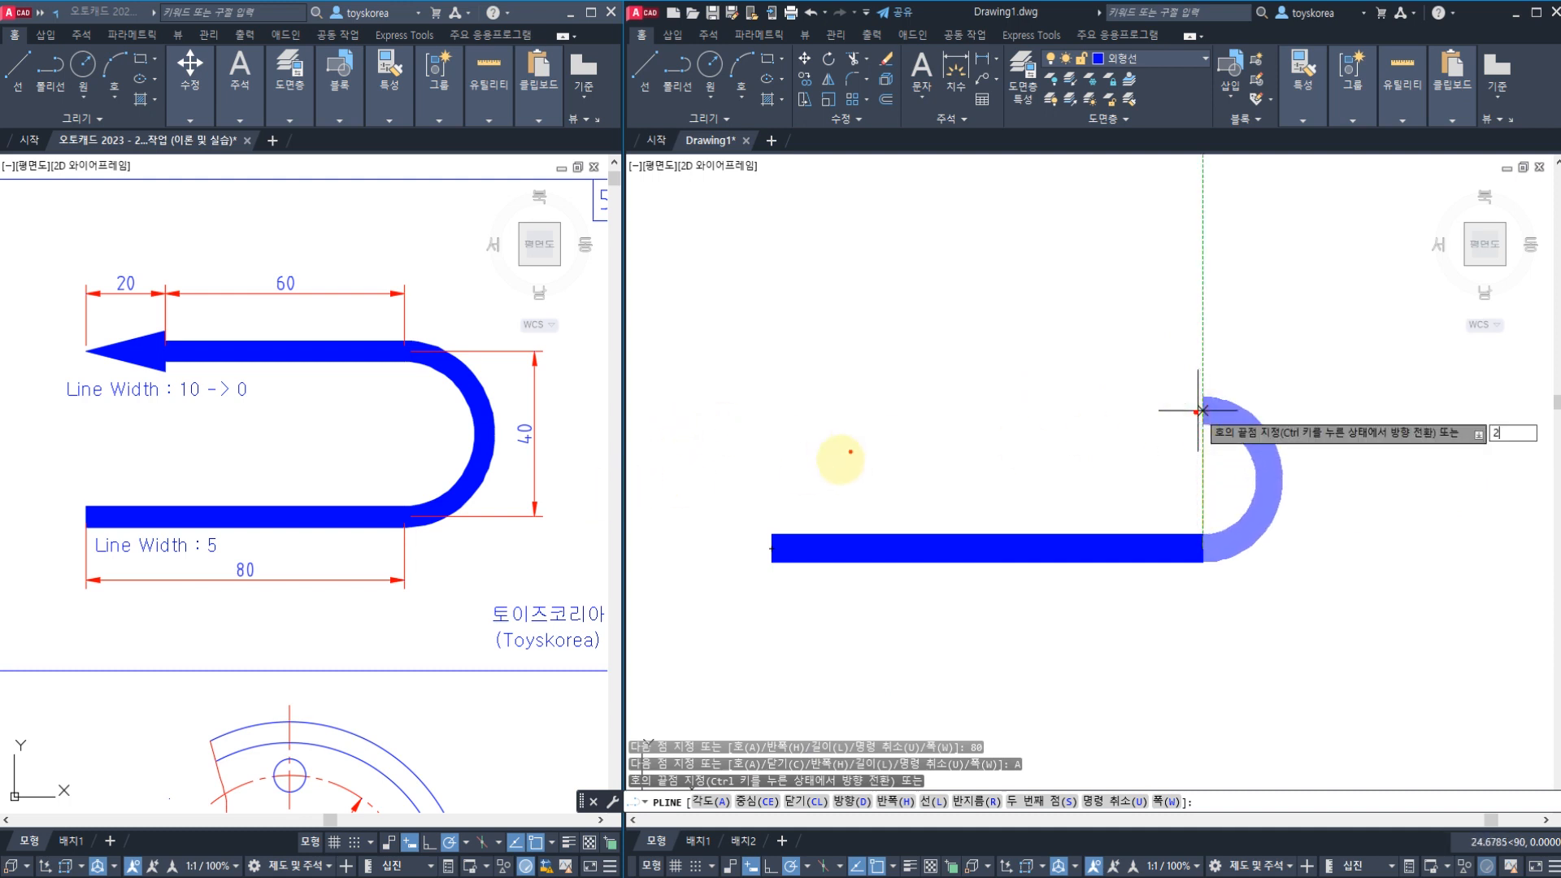
{"action": "mouse_move", "coordinate": [1155, 535]}
{"action": "left_mouse_down"}
{"action": "mouse_move", "coordinate": [1149, 425]}
{"action": "mouse_move", "coordinate": [1103, 376]}
{"action": "left_mouse_up"}
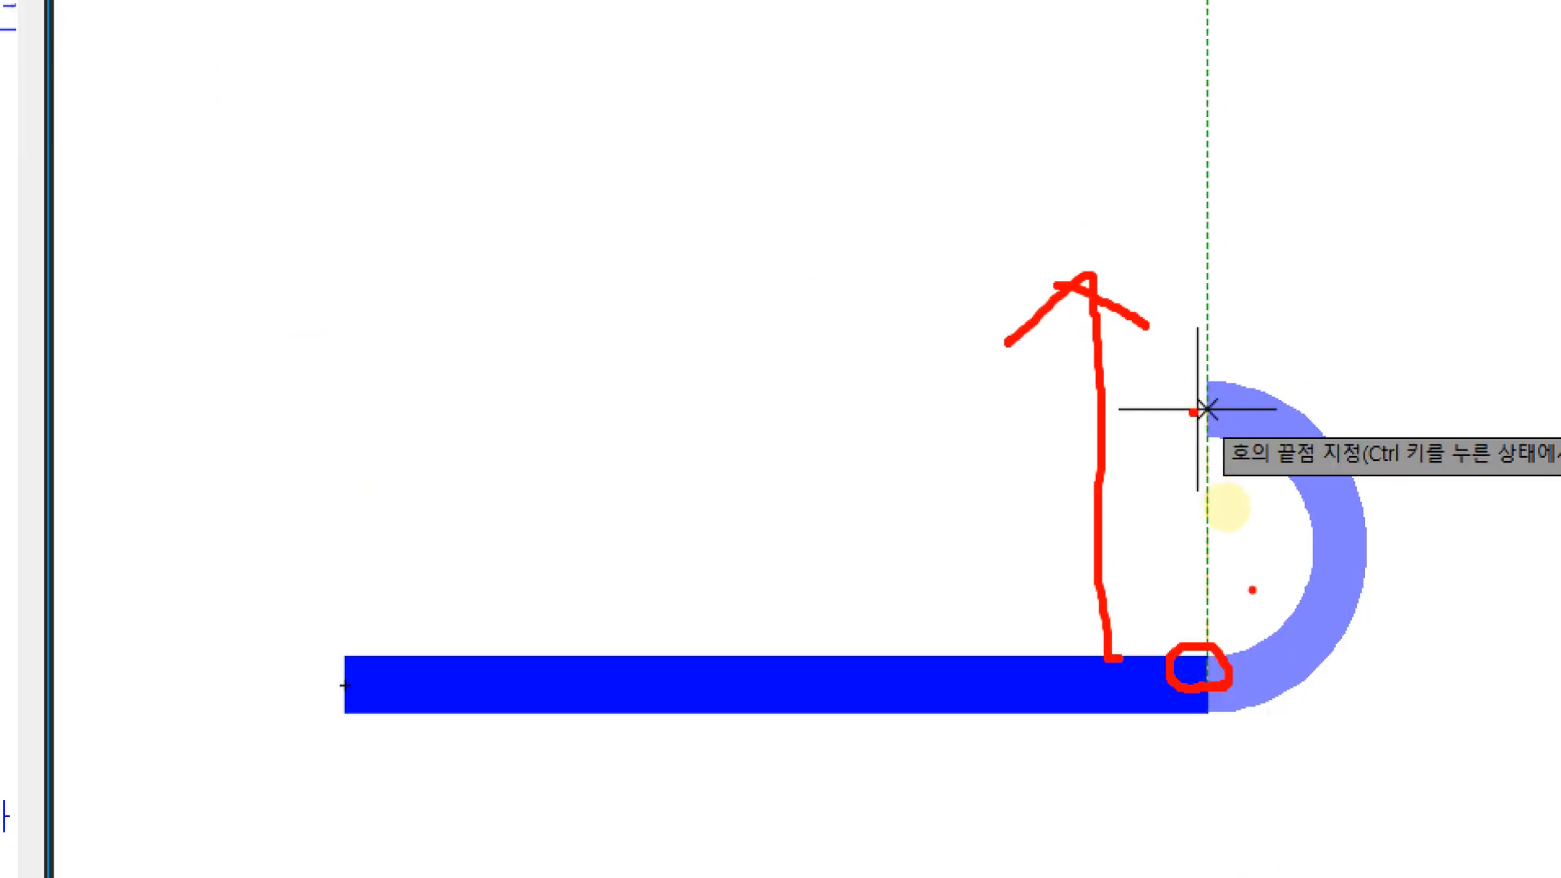
{"action": "left_click_drag", "start_coordinate": [1209, 660], "coordinate": [1211, 460]}
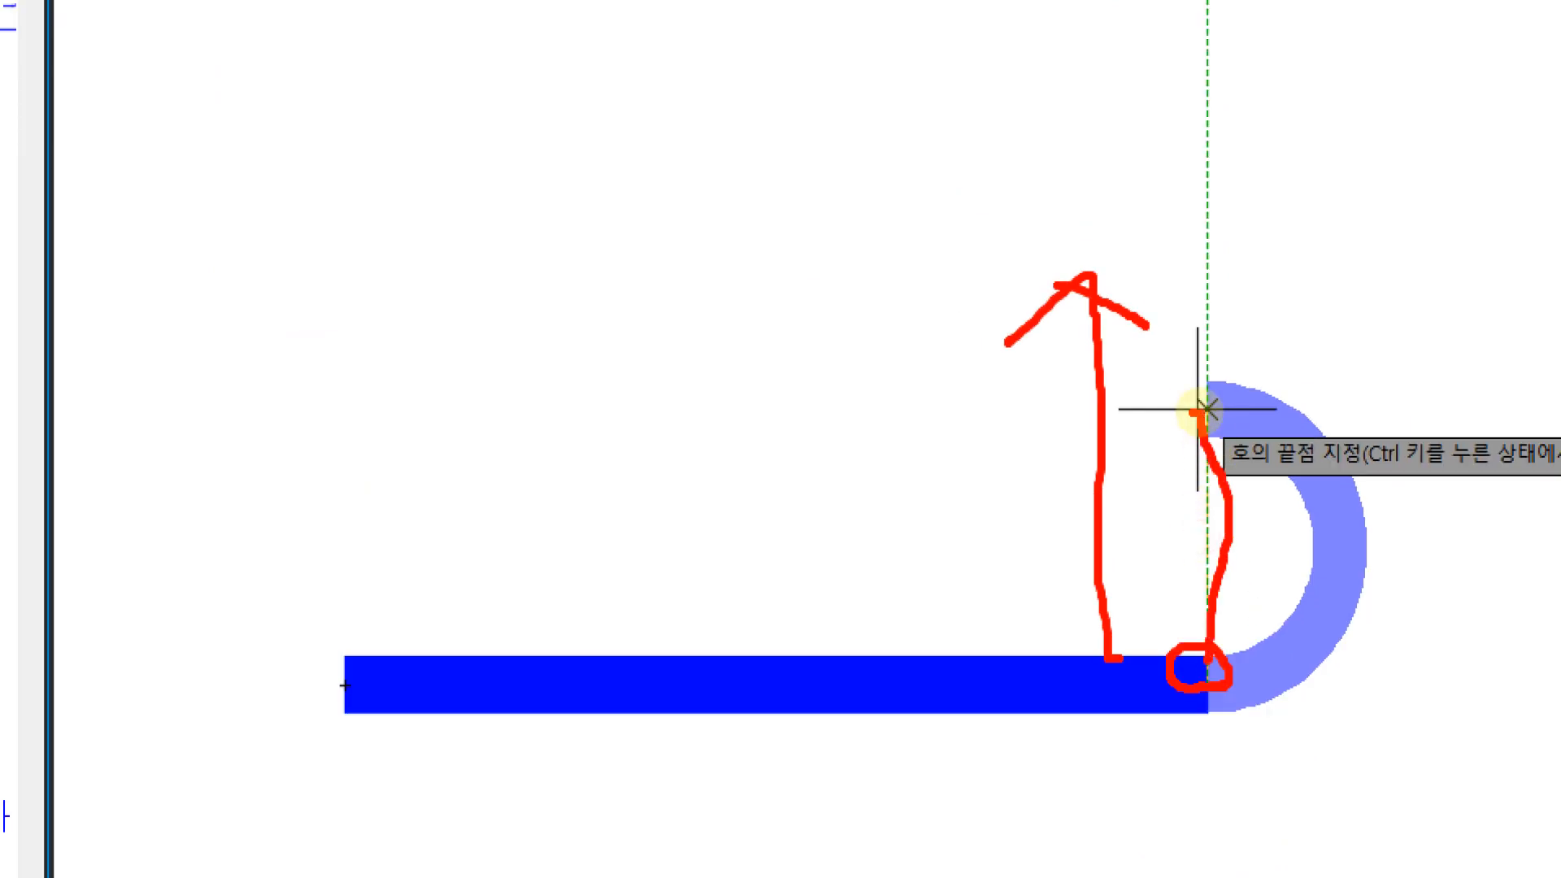
{"action": "mouse_move", "coordinate": [704, 226]}
{"action": "left_mouse_down"}
{"action": "mouse_move", "coordinate": [603, 304]}
{"action": "mouse_move", "coordinate": [757, 322]}
{"action": "left_mouse_up"}
{"action": "left_click_drag", "start_coordinate": [743, 227], "coordinate": [673, 380]}
{"action": "mouse_move", "coordinate": [838, 278]}
{"action": "left_mouse_down"}
{"action": "mouse_move", "coordinate": [836, 349]}
{"action": "mouse_move", "coordinate": [839, 280]}
{"action": "left_mouse_up"}
{"action": "key", "text": "Escape"}
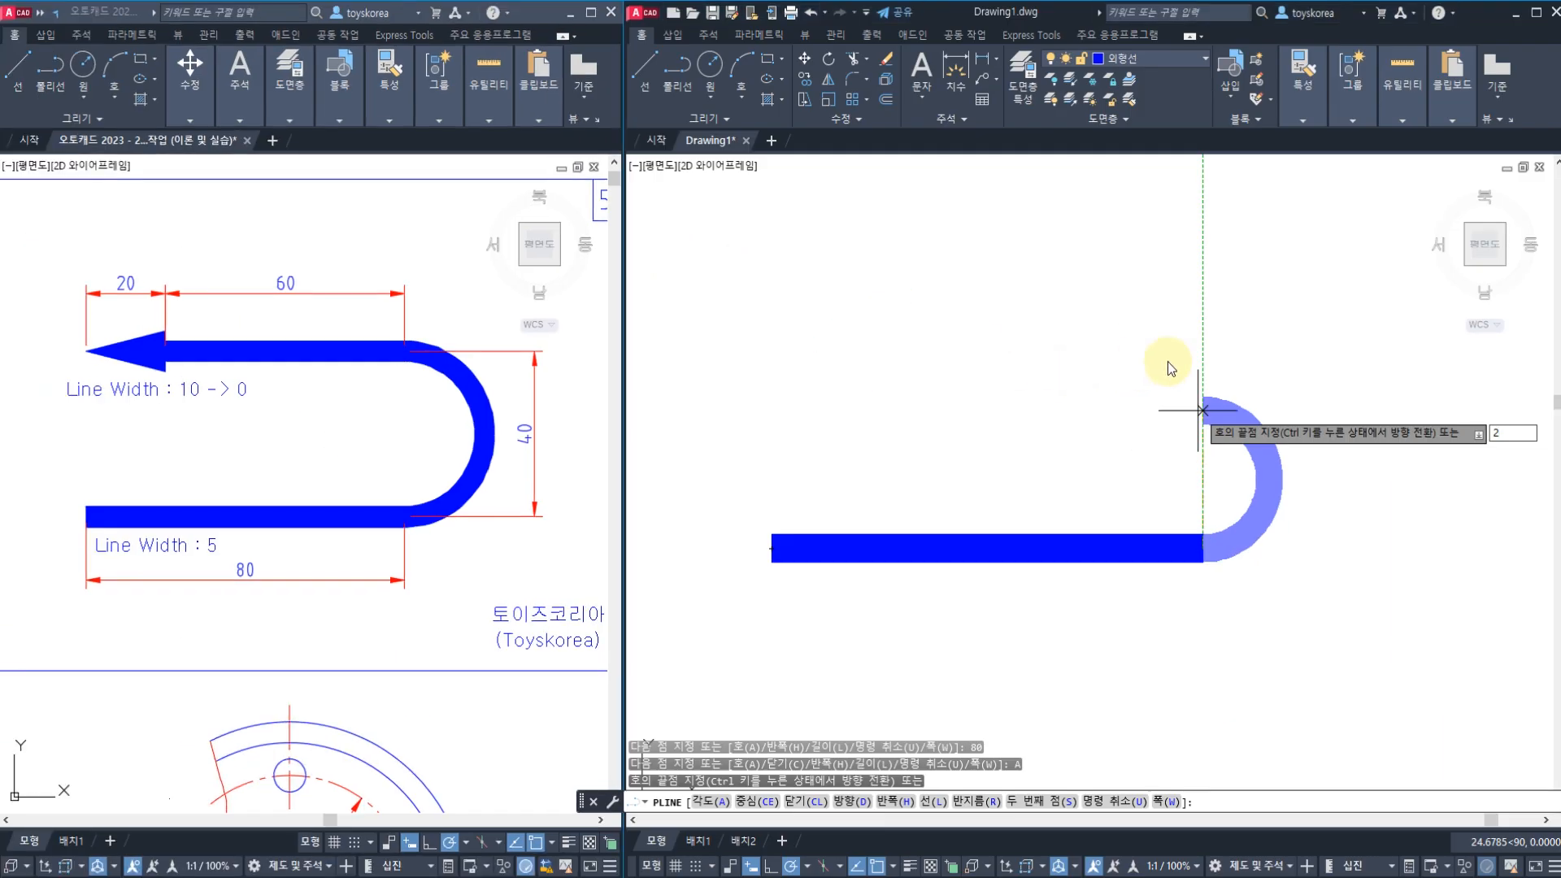
{"action": "key", "text": "Escape"}
{"action": "left_click", "coordinate": [1163, 337]}
{"action": "key", "text": "Escape"}
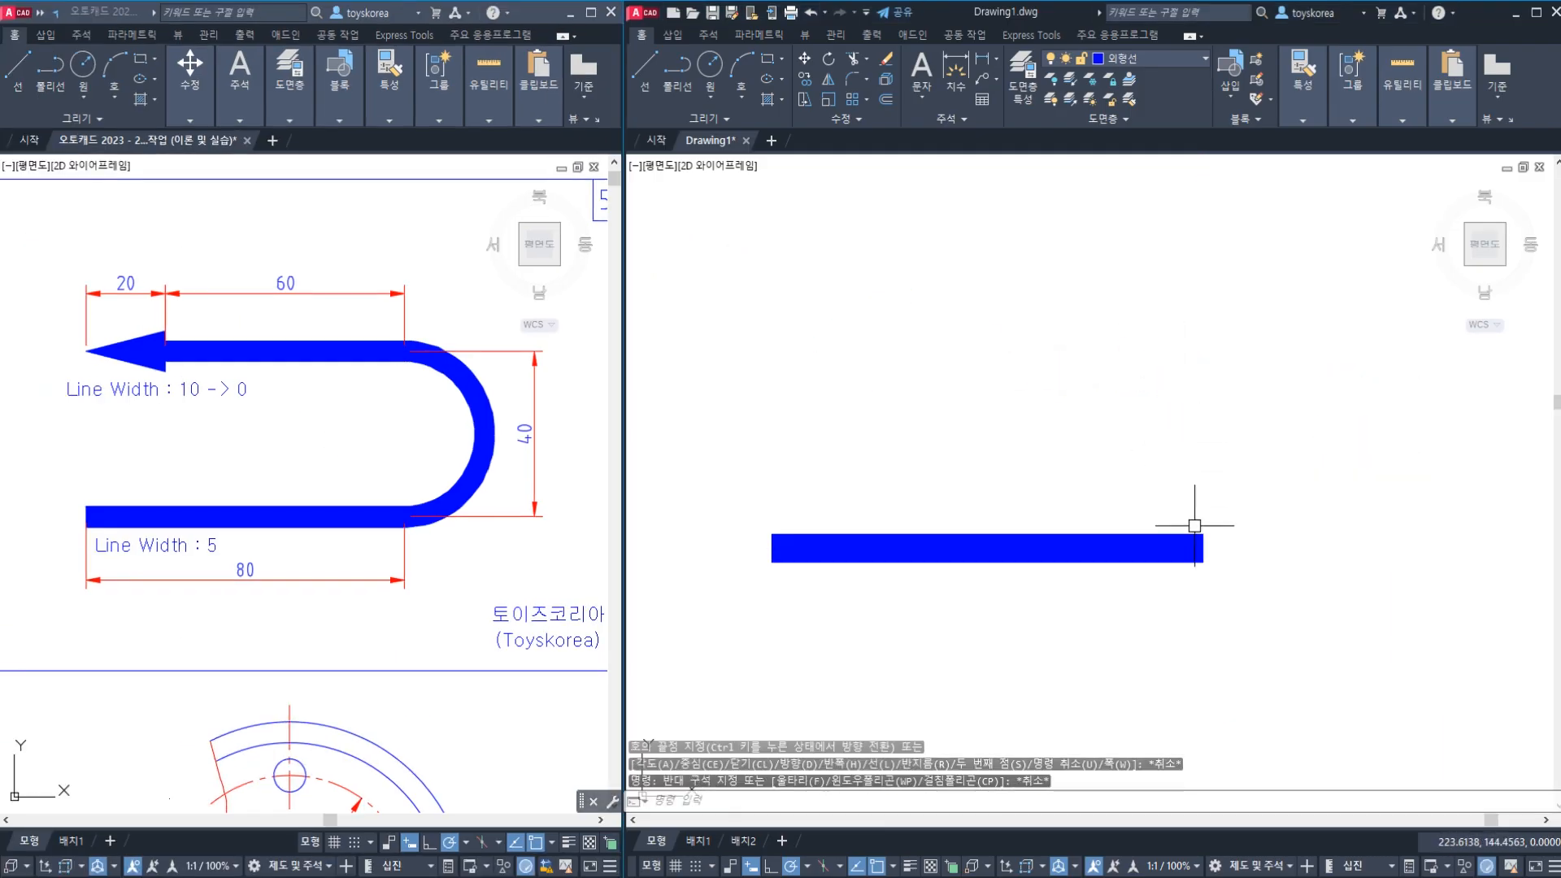
{"action": "key", "text": "Escape"}
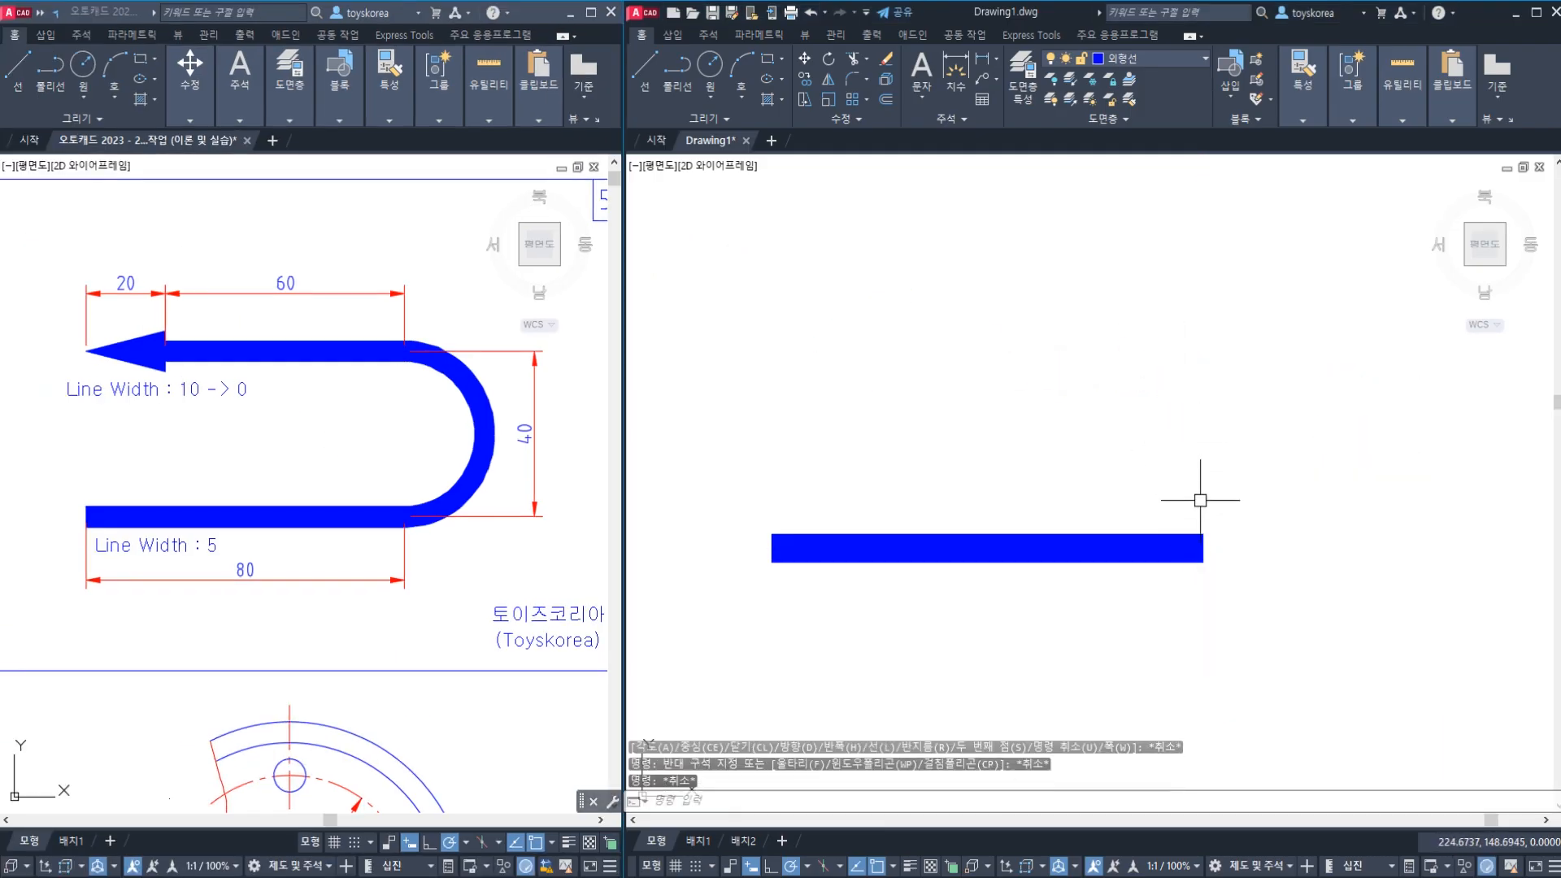
{"action": "type", "text": "l"}
{"action": "key", "text": "Return"}
{"action": "left_click", "coordinate": [1203, 548]}
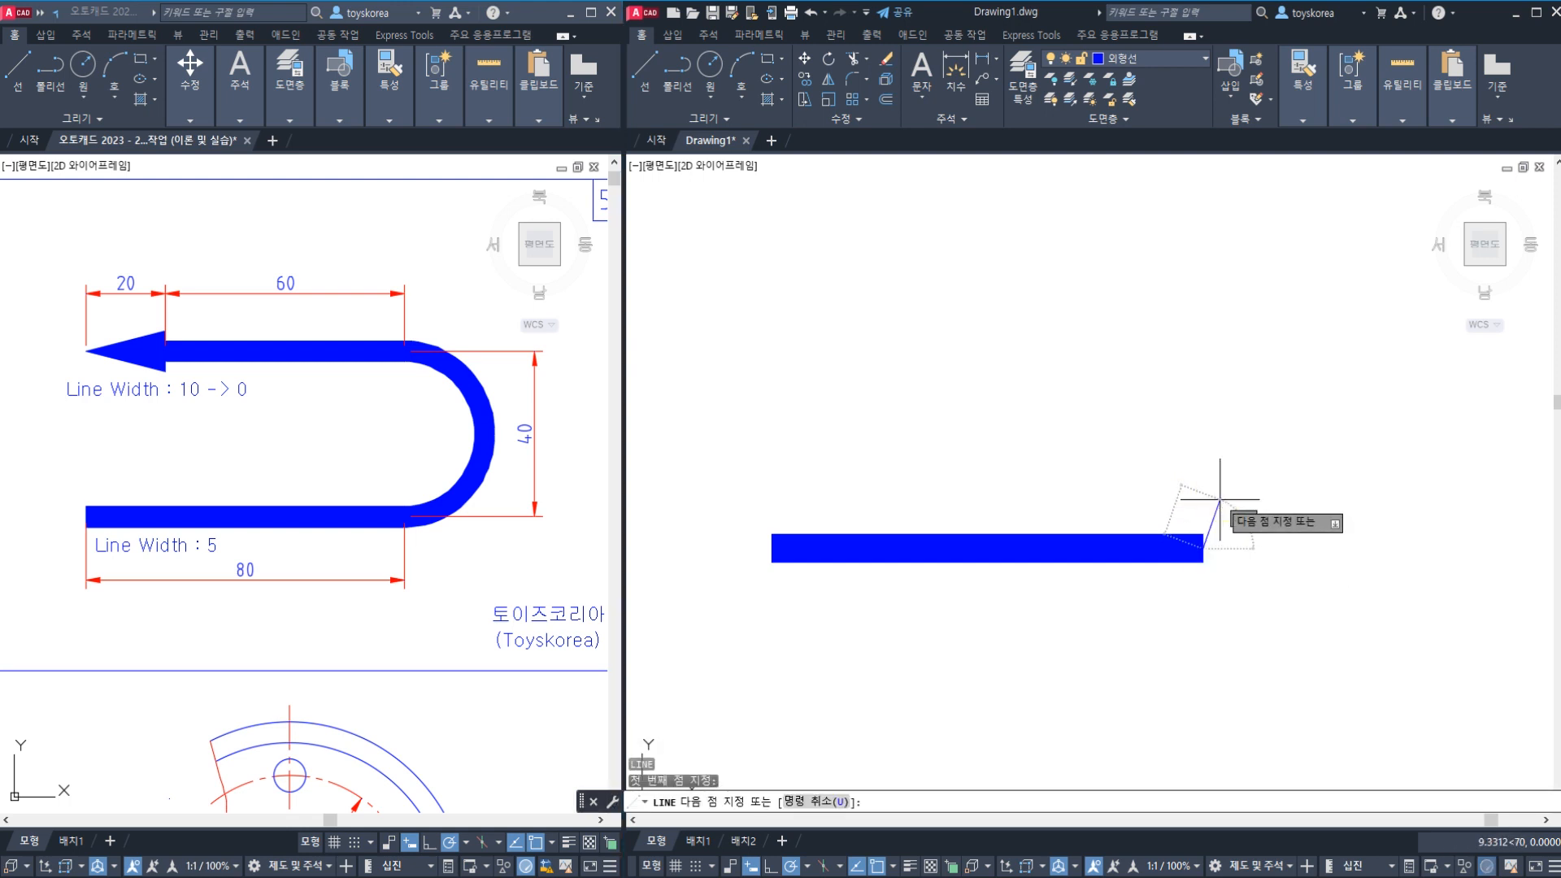
{"action": "key", "text": "Escape"}
{"action": "key", "text": "Escape"}
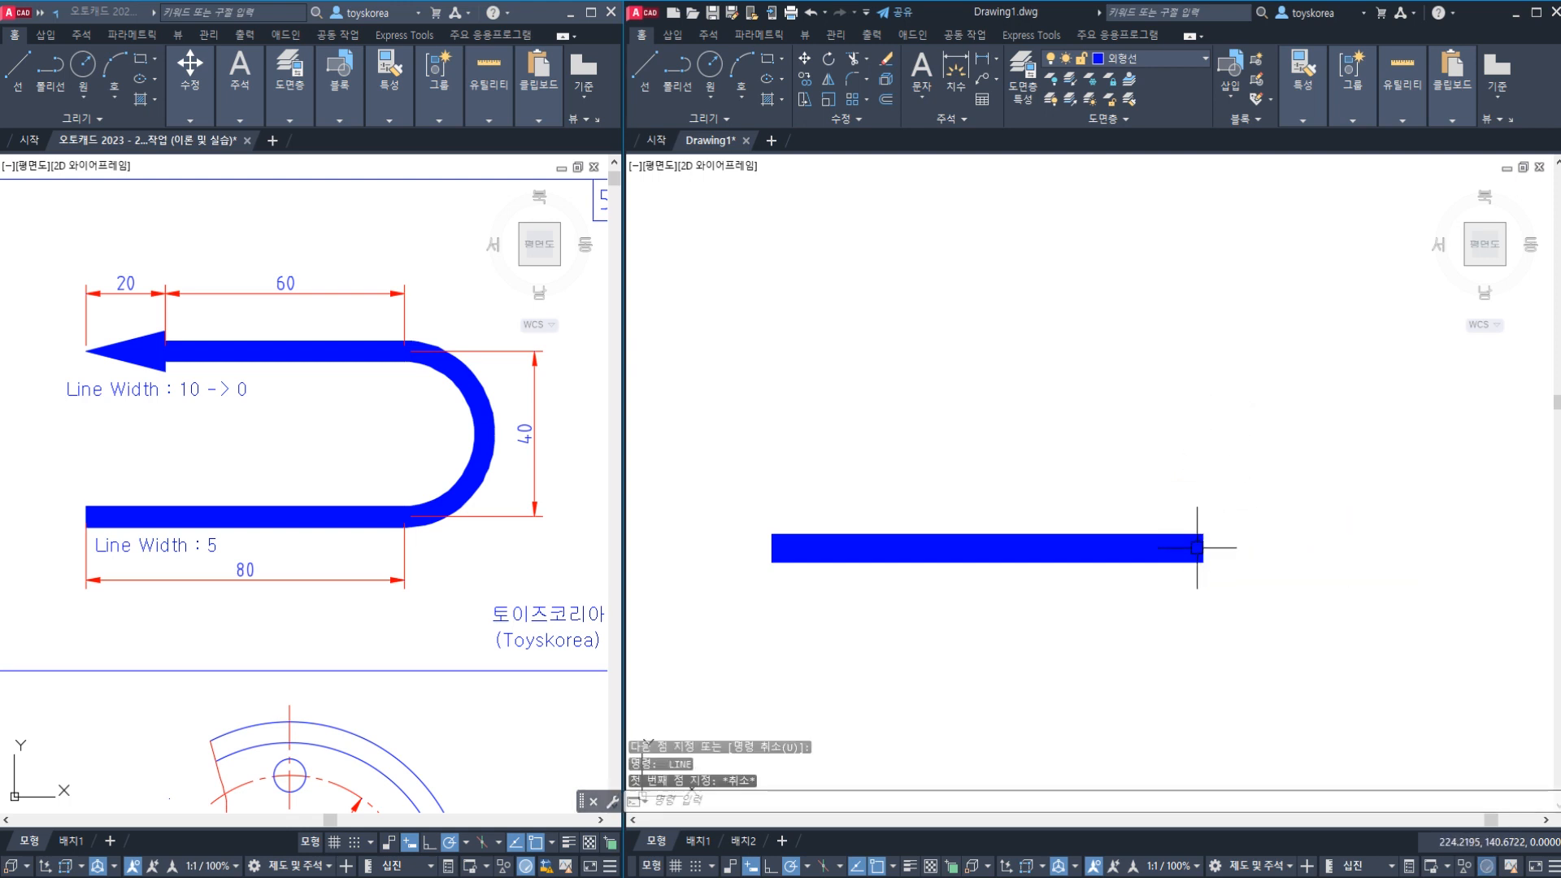
- Erase the unfinished horizontal polyline to clear the drawing area
{"action": "left_click", "coordinate": [1219, 585]}
{"action": "left_click", "coordinate": [1124, 512]}
{"action": "type", "text": "E"}
{"action": "key", "text": "Return"}
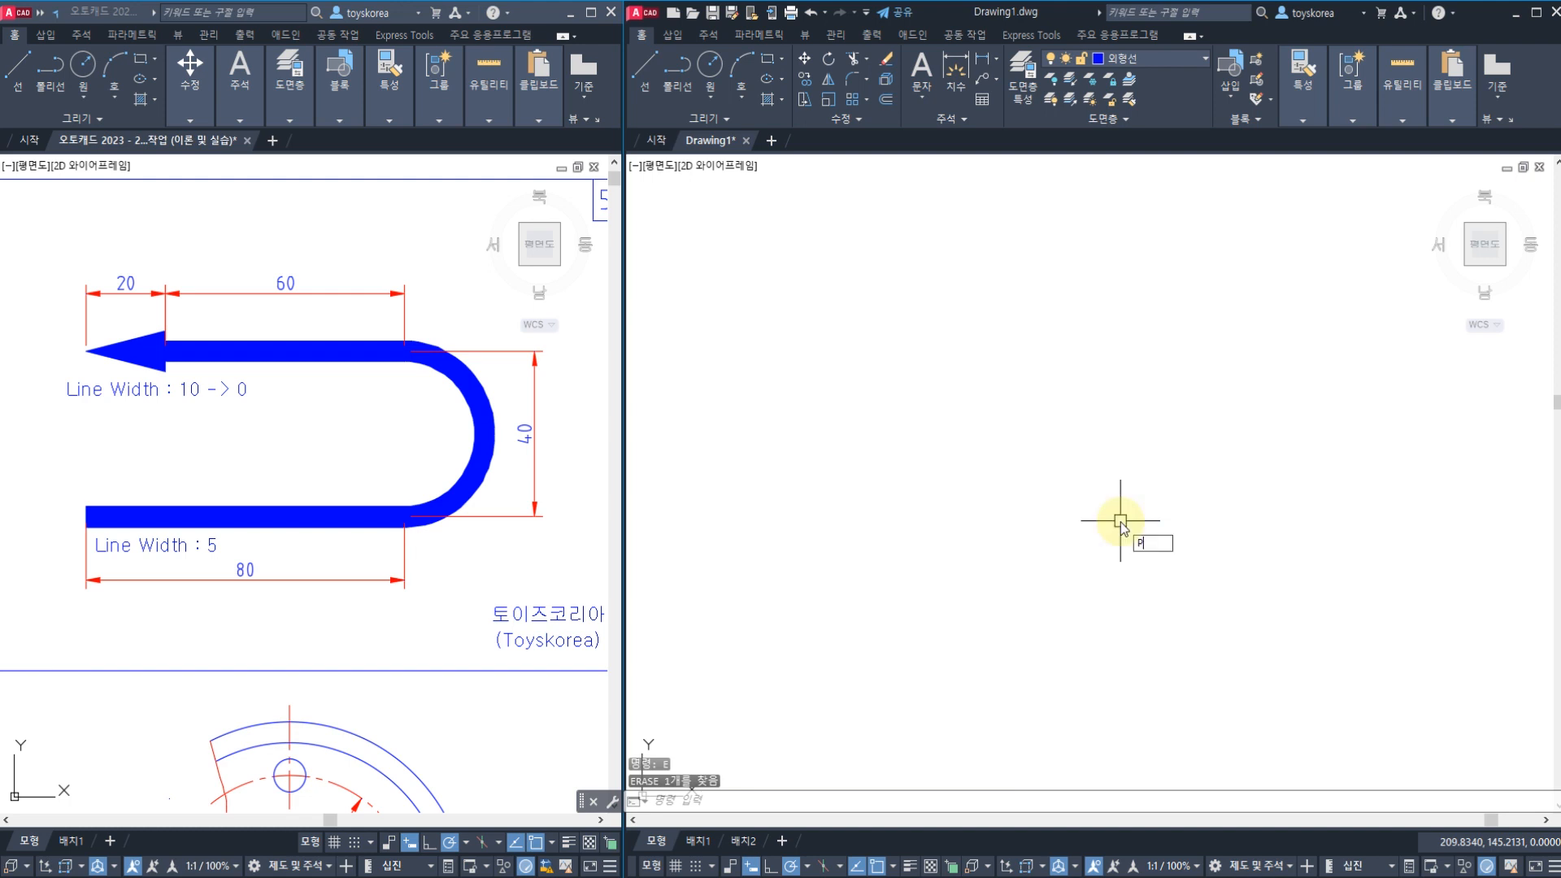
- Start a polyline in the lower left of the drawing area and draw an 80 long horizontal segment to the right
{"action": "type", "text": "PL"}
{"action": "key", "text": "Return"}
{"action": "left_click", "coordinate": [801, 543]}
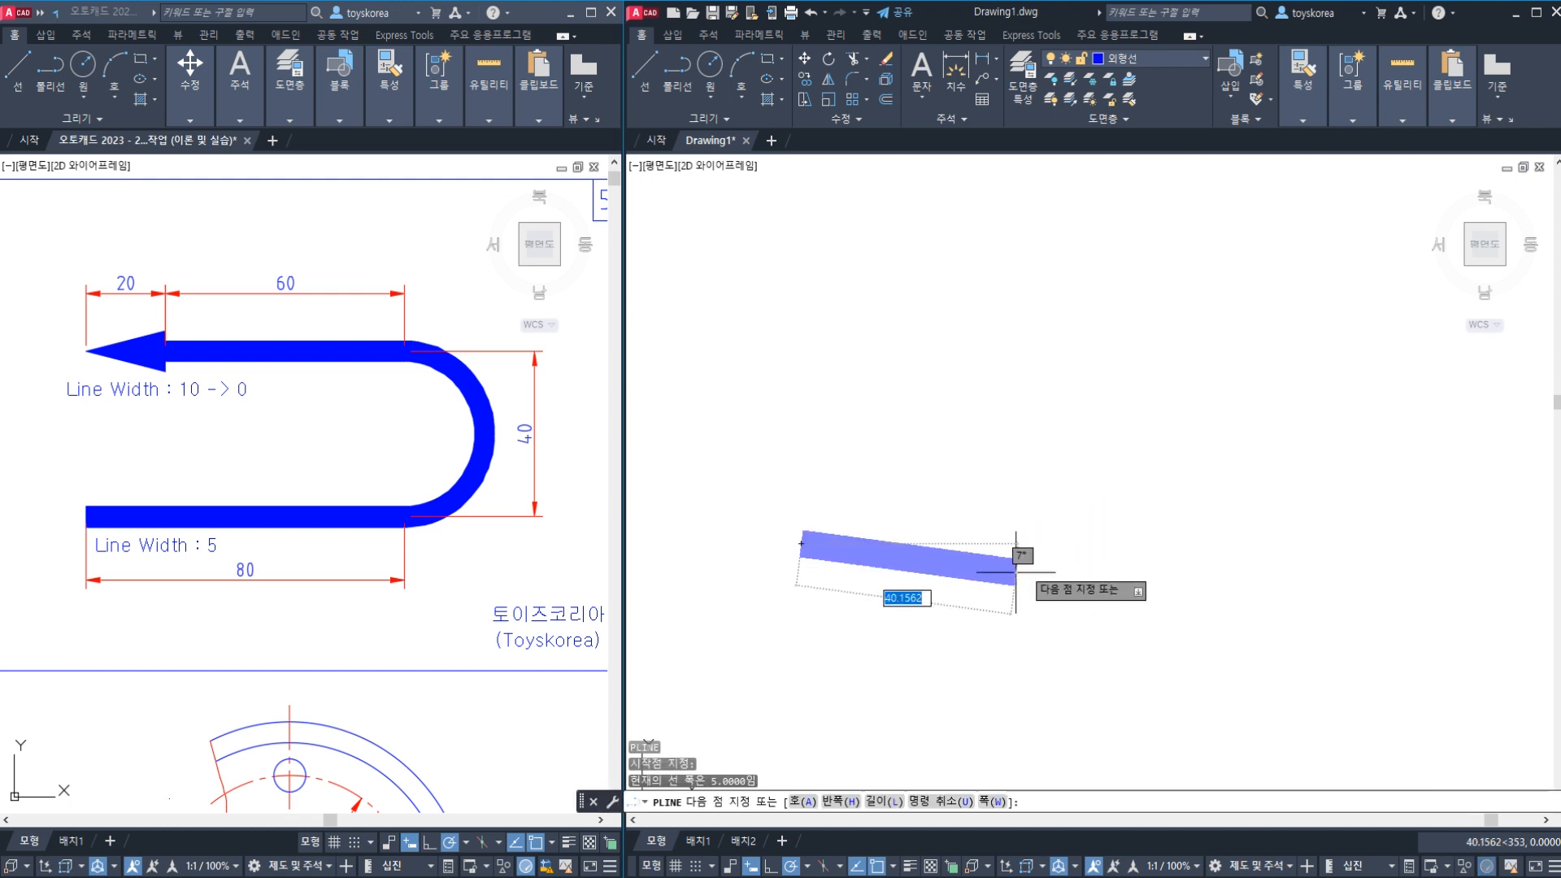
{"action": "type", "text": "80"}
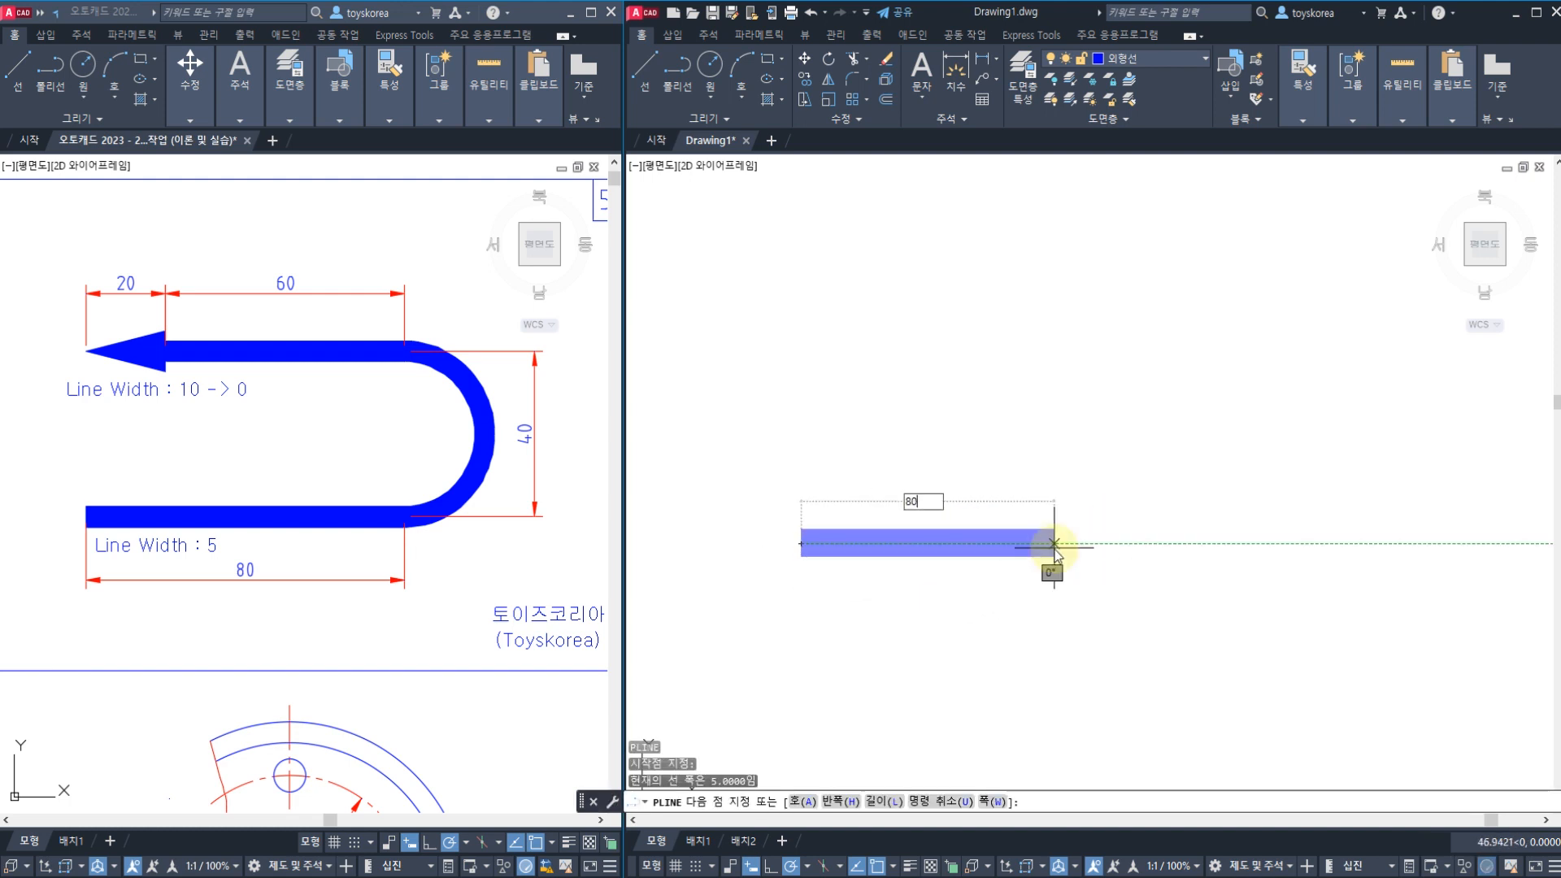
{"action": "key", "text": "Return"}
- Continue the polyline in Arc mode with a semicircular bend ending 40 straight above the segment's right end
{"action": "type", "text": "A"}
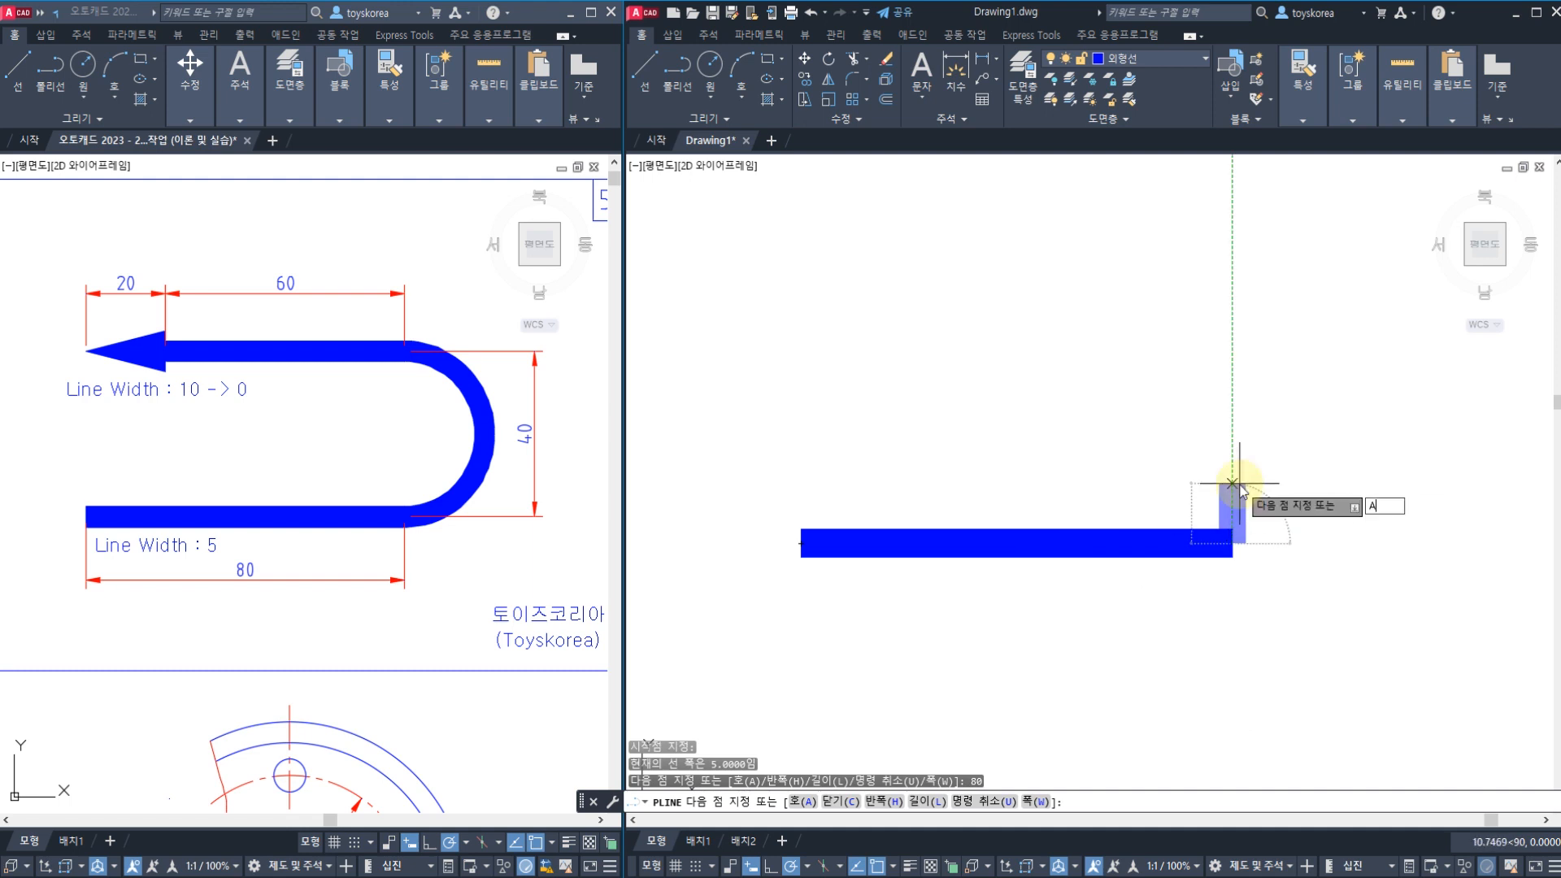
{"action": "key", "text": "Return"}
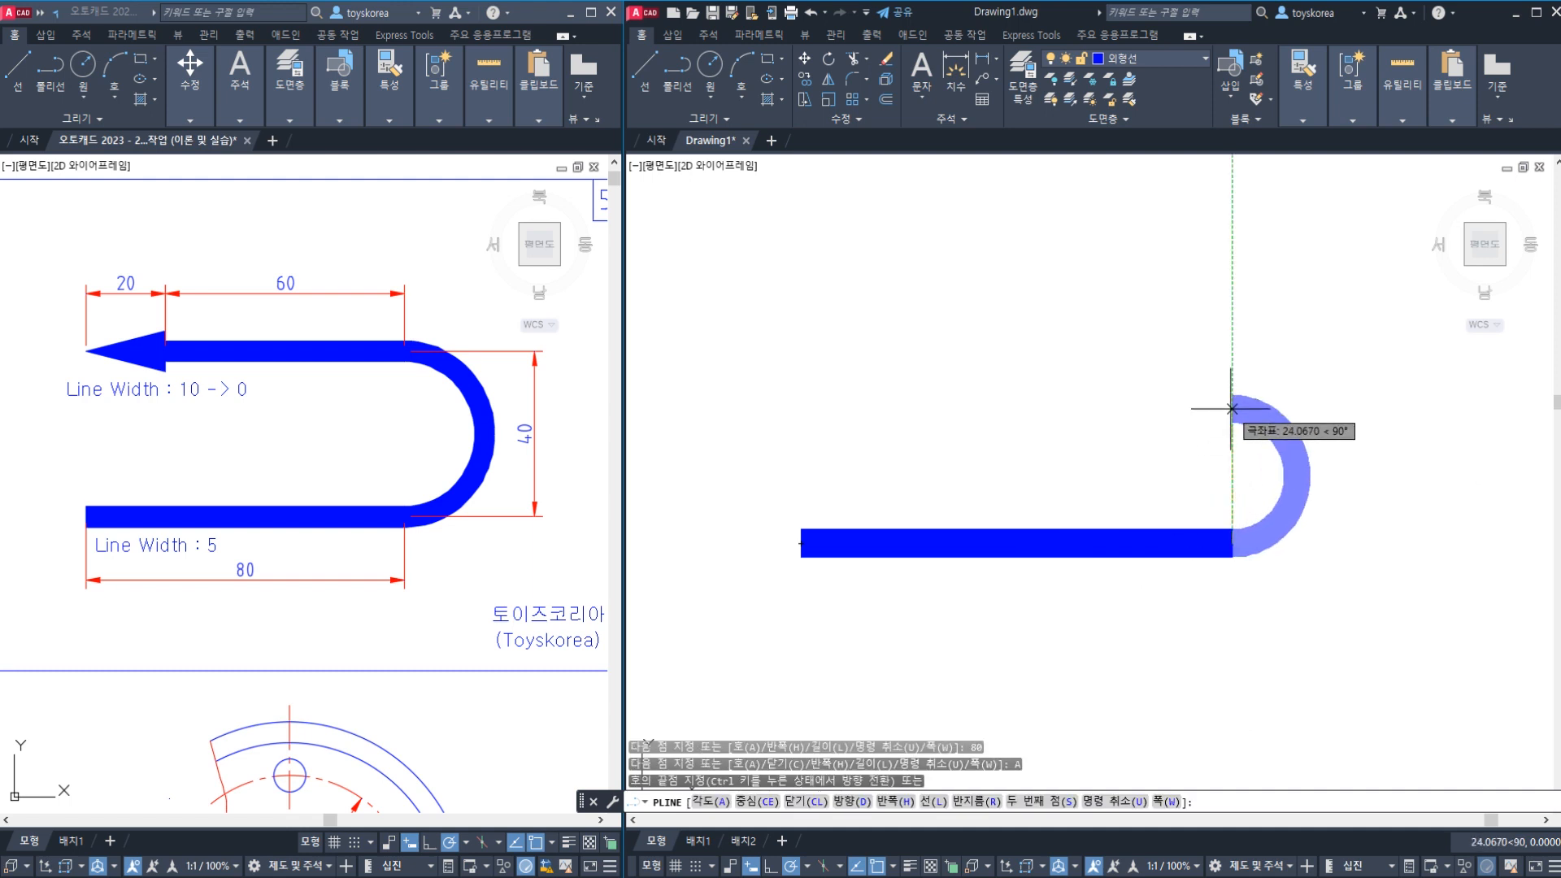
{"action": "type", "text": "40"}
{"action": "key", "text": "Return"}
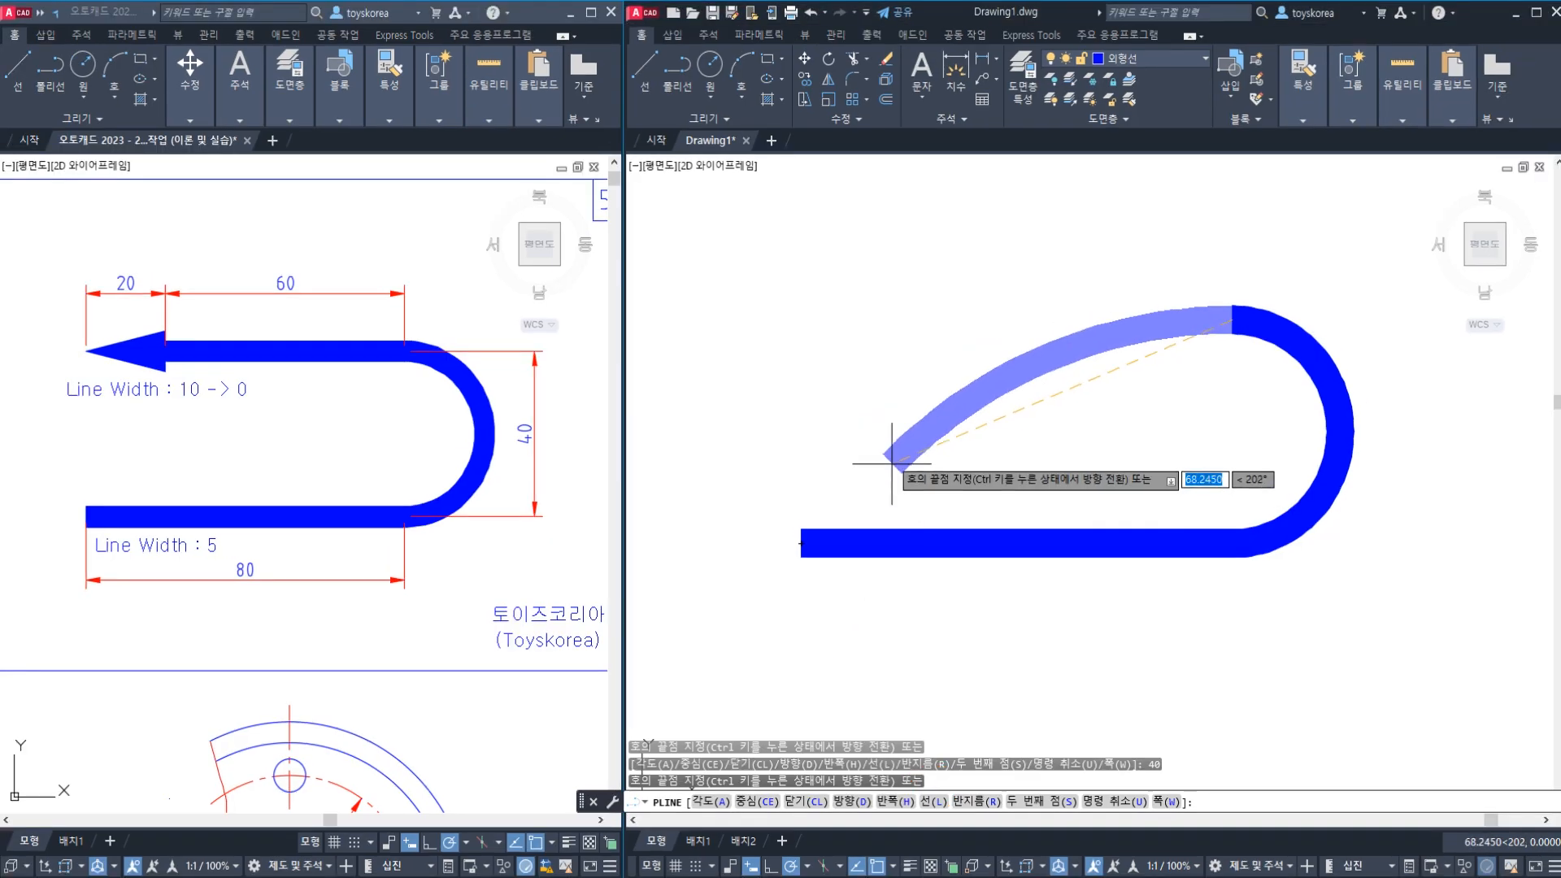
- Switch the polyline back to Line mode and draw a 60 long horizontal segment to the left
{"action": "type", "text": "L"}
{"action": "key", "text": "Return"}
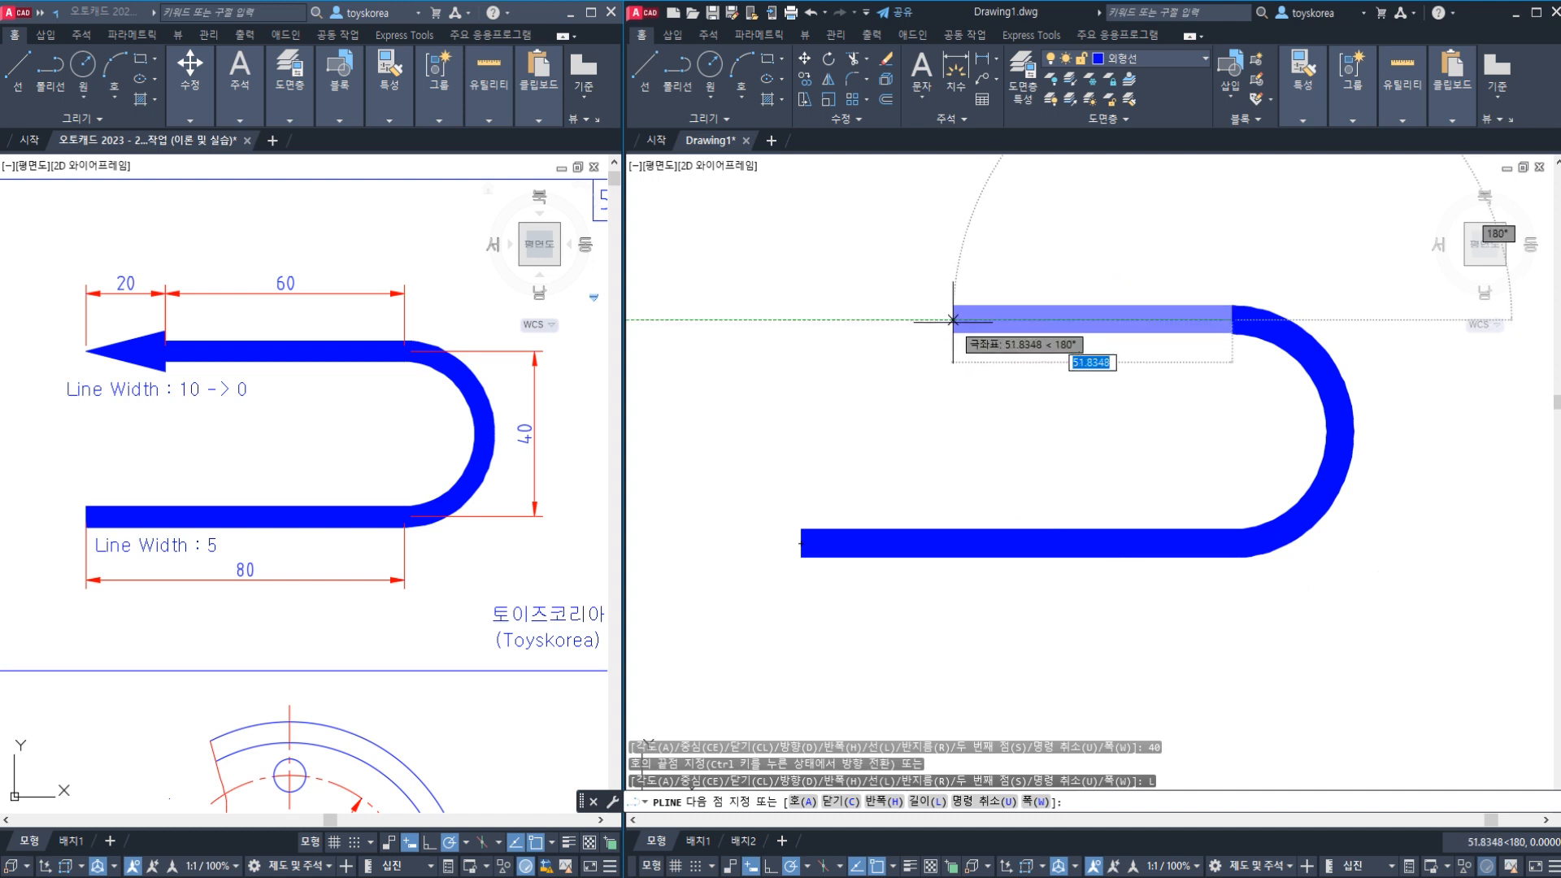
{"action": "type", "text": "60"}
{"action": "key", "text": "Return"}
- Examine the arrowhead's line width note in the example drawing and compare it with the polyline in progress
{"action": "scroll", "coordinate": [854, 322], "scroll_direction": "up", "scroll_amount": 2}
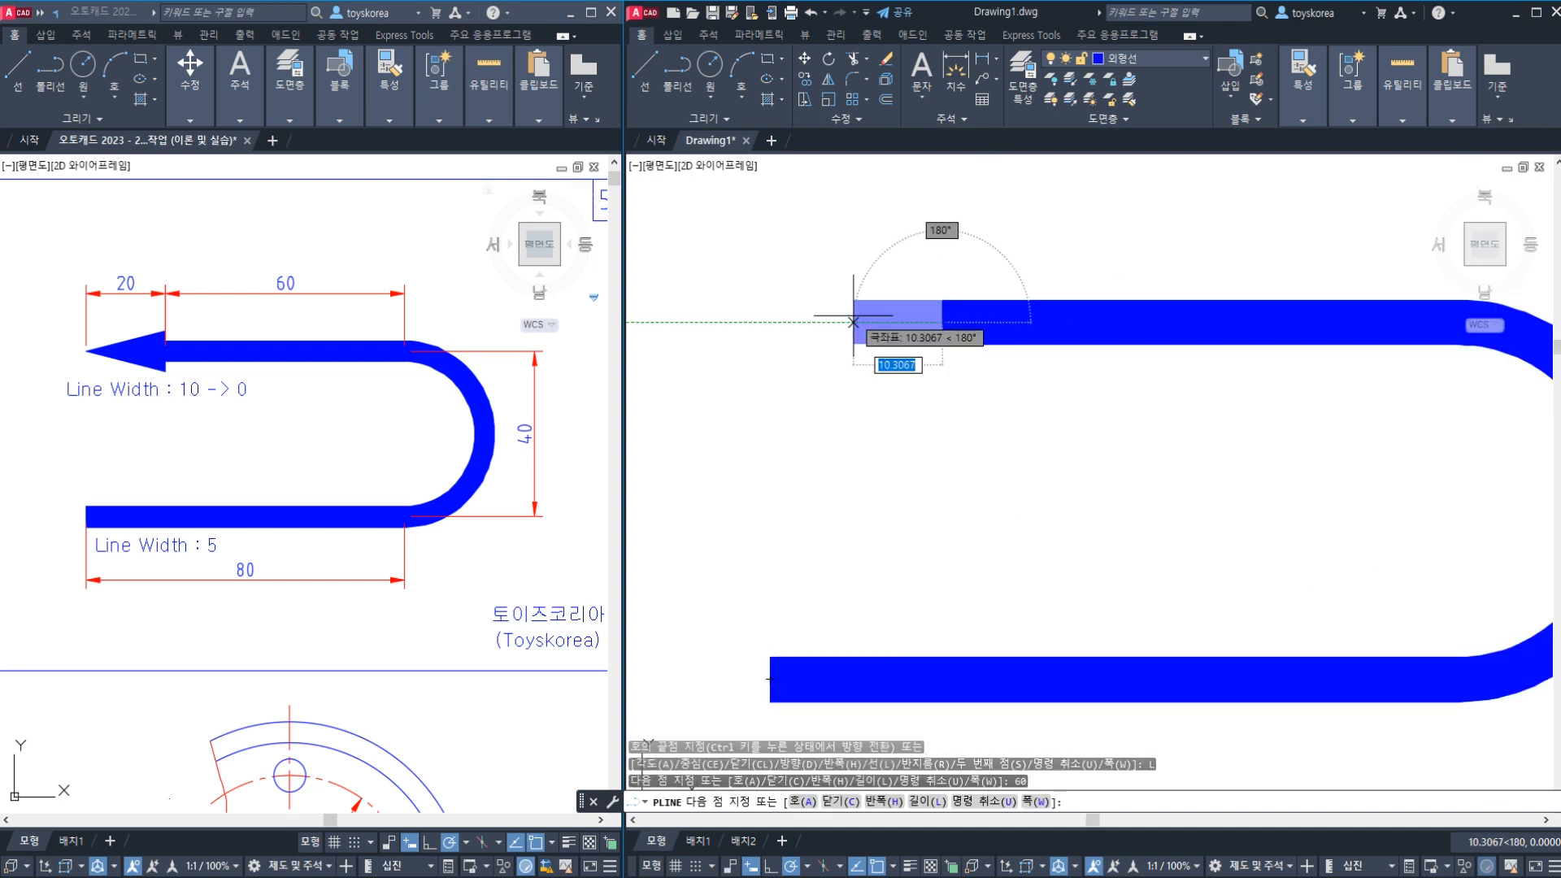
{"action": "left_click", "coordinate": [162, 379]}
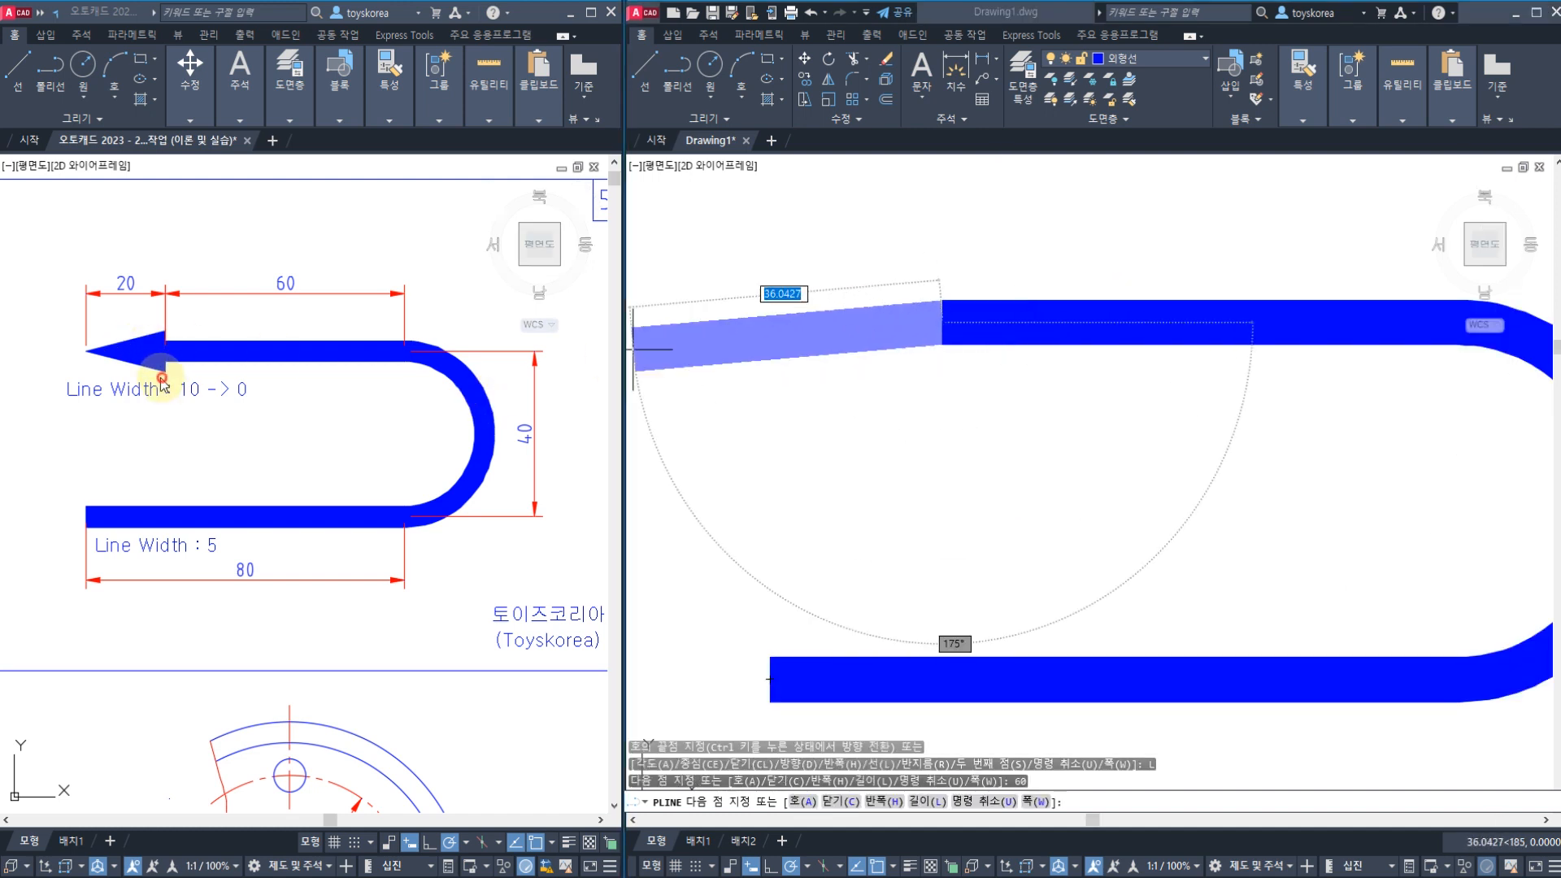
{"action": "scroll", "coordinate": [116, 387], "scroll_direction": "up", "scroll_amount": 2}
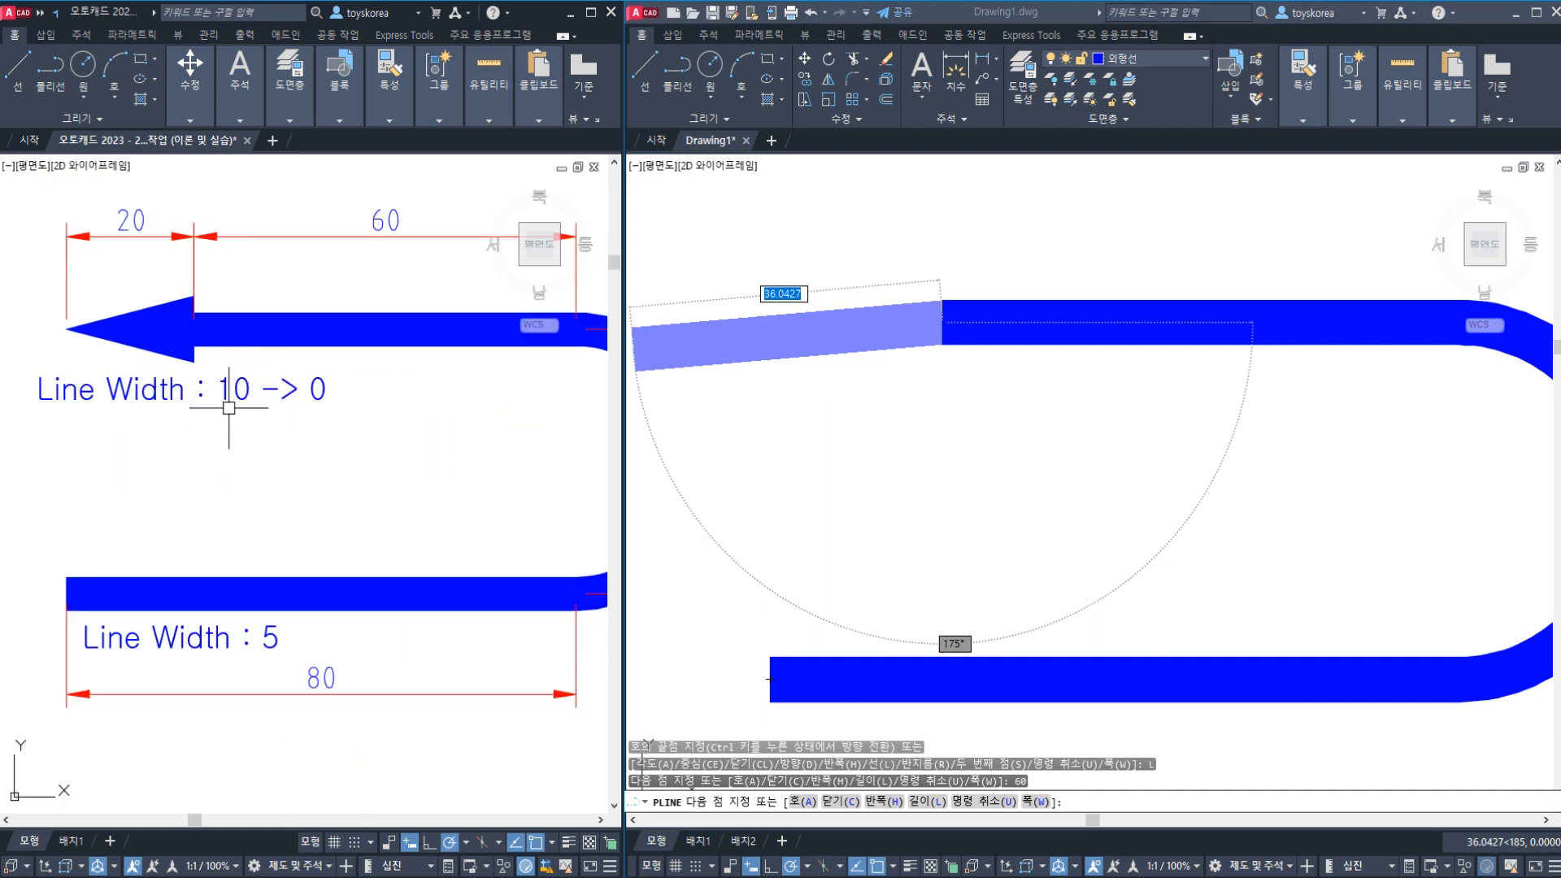
{"action": "left_click", "coordinate": [900, 358]}
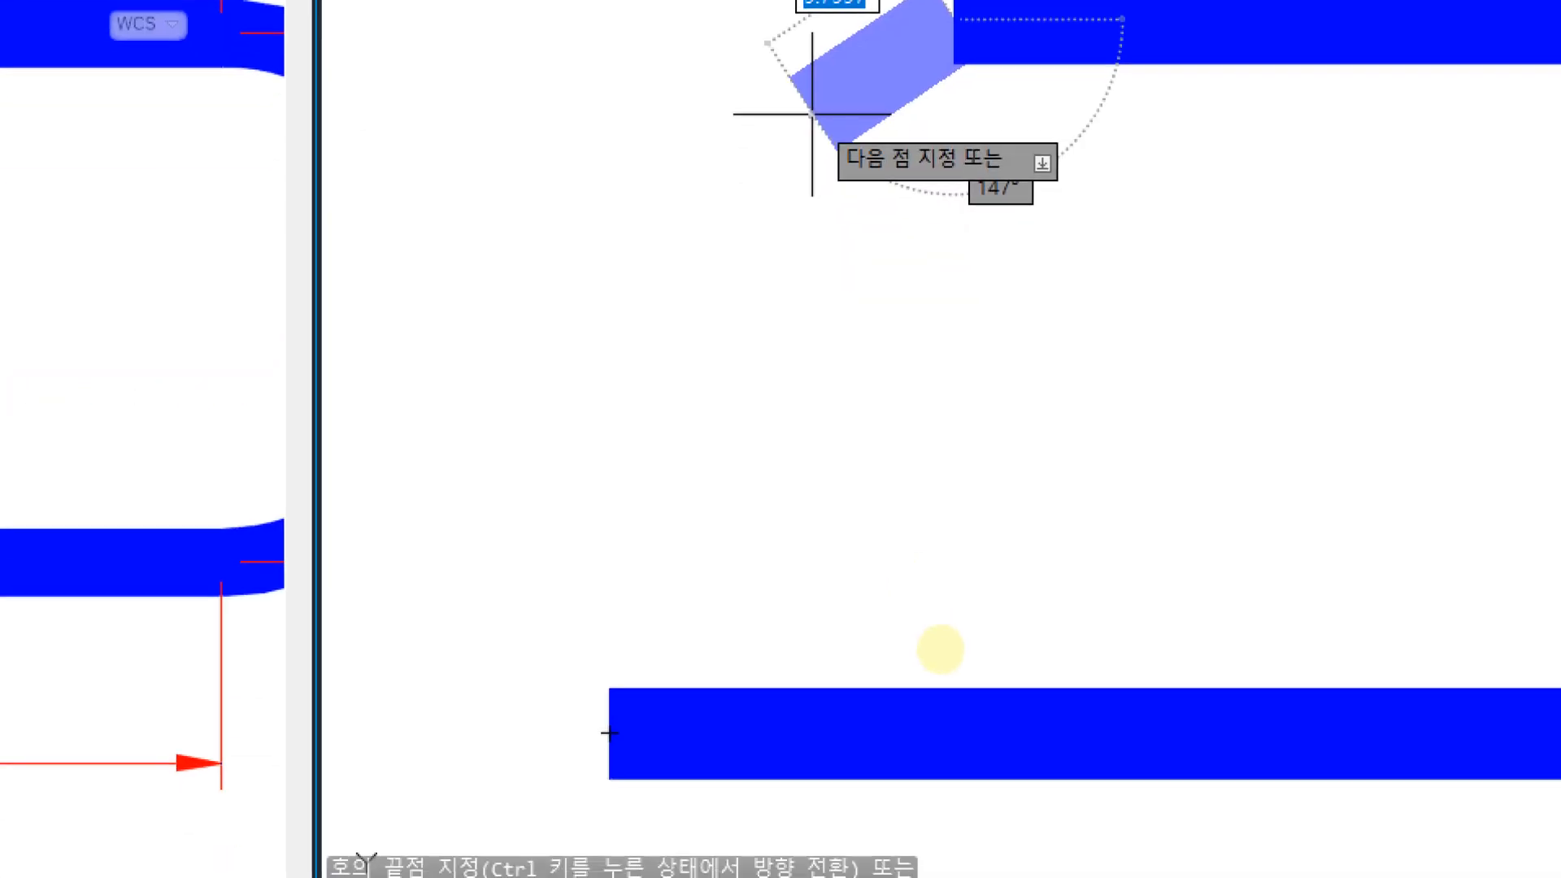
{"action": "left_click", "coordinate": [1066, 697]}
{"action": "mouse_move", "coordinate": [812, 309]}
{"action": "left_mouse_down"}
{"action": "mouse_move", "coordinate": [801, 531]}
{"action": "mouse_move", "coordinate": [1014, 324]}
{"action": "left_mouse_up"}
{"action": "mouse_move", "coordinate": [888, 591]}
{"action": "left_mouse_down"}
{"action": "mouse_move", "coordinate": [944, 321]}
{"action": "mouse_move", "coordinate": [921, 552]}
{"action": "left_mouse_up"}
{"action": "left_click_drag", "start_coordinate": [221, 101], "coordinate": [212, 307]}
{"action": "left_click_drag", "start_coordinate": [330, 122], "coordinate": [341, 118]}
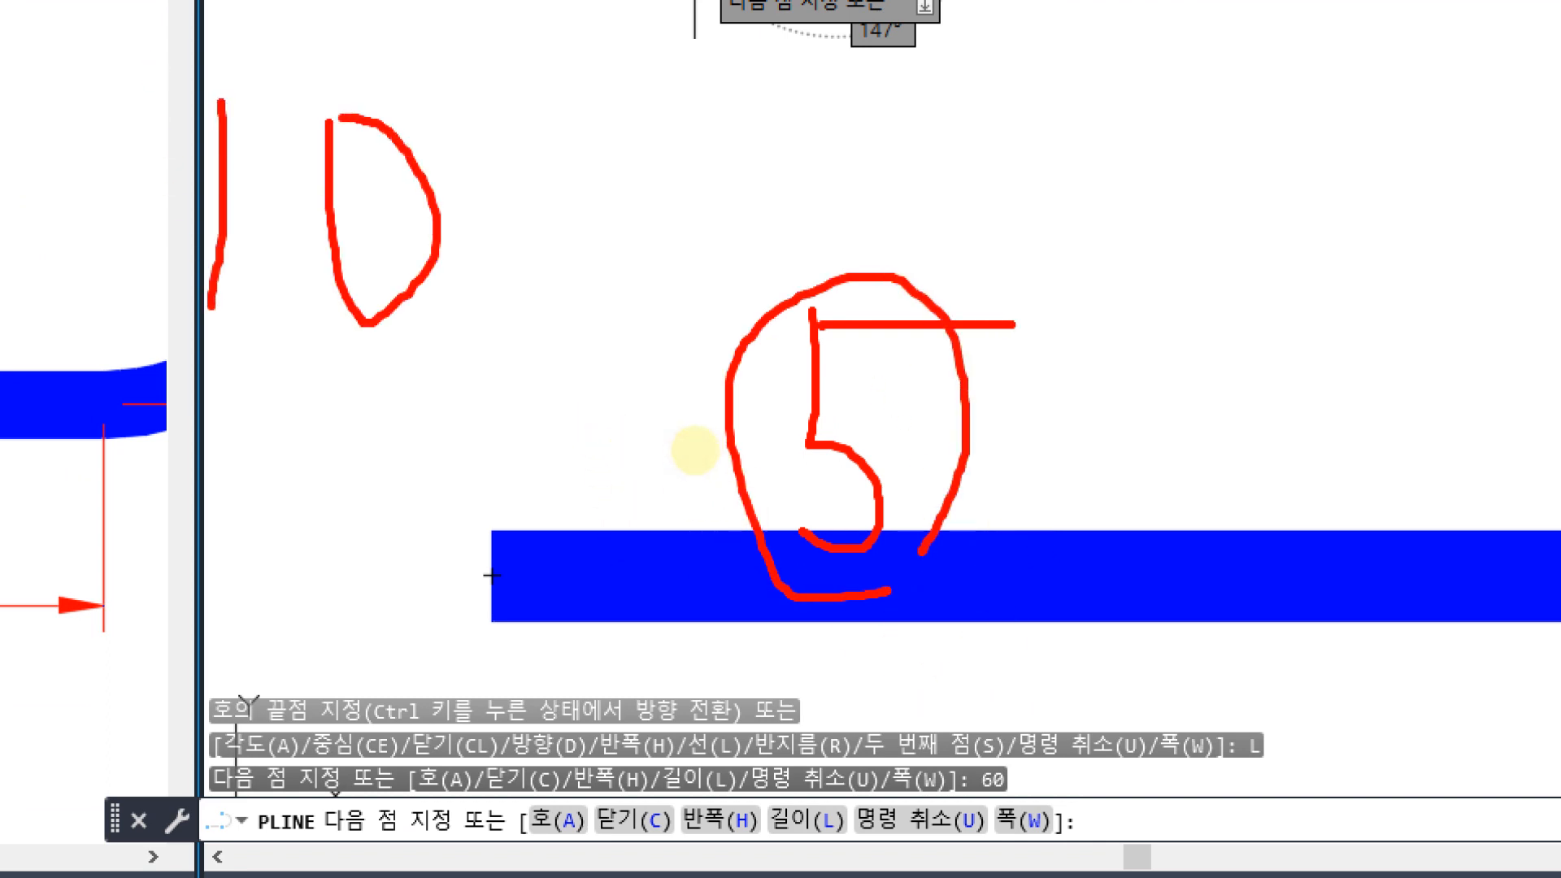
{"action": "mouse_move", "coordinate": [478, 201]}
{"action": "left_mouse_down"}
{"action": "mouse_move", "coordinate": [669, 201]}
{"action": "mouse_move", "coordinate": [654, 240]}
{"action": "left_mouse_up"}
{"action": "mouse_move", "coordinate": [809, 99]}
{"action": "left_mouse_down"}
{"action": "mouse_move", "coordinate": [878, 101]}
{"action": "mouse_move", "coordinate": [791, 80]}
{"action": "left_mouse_up"}
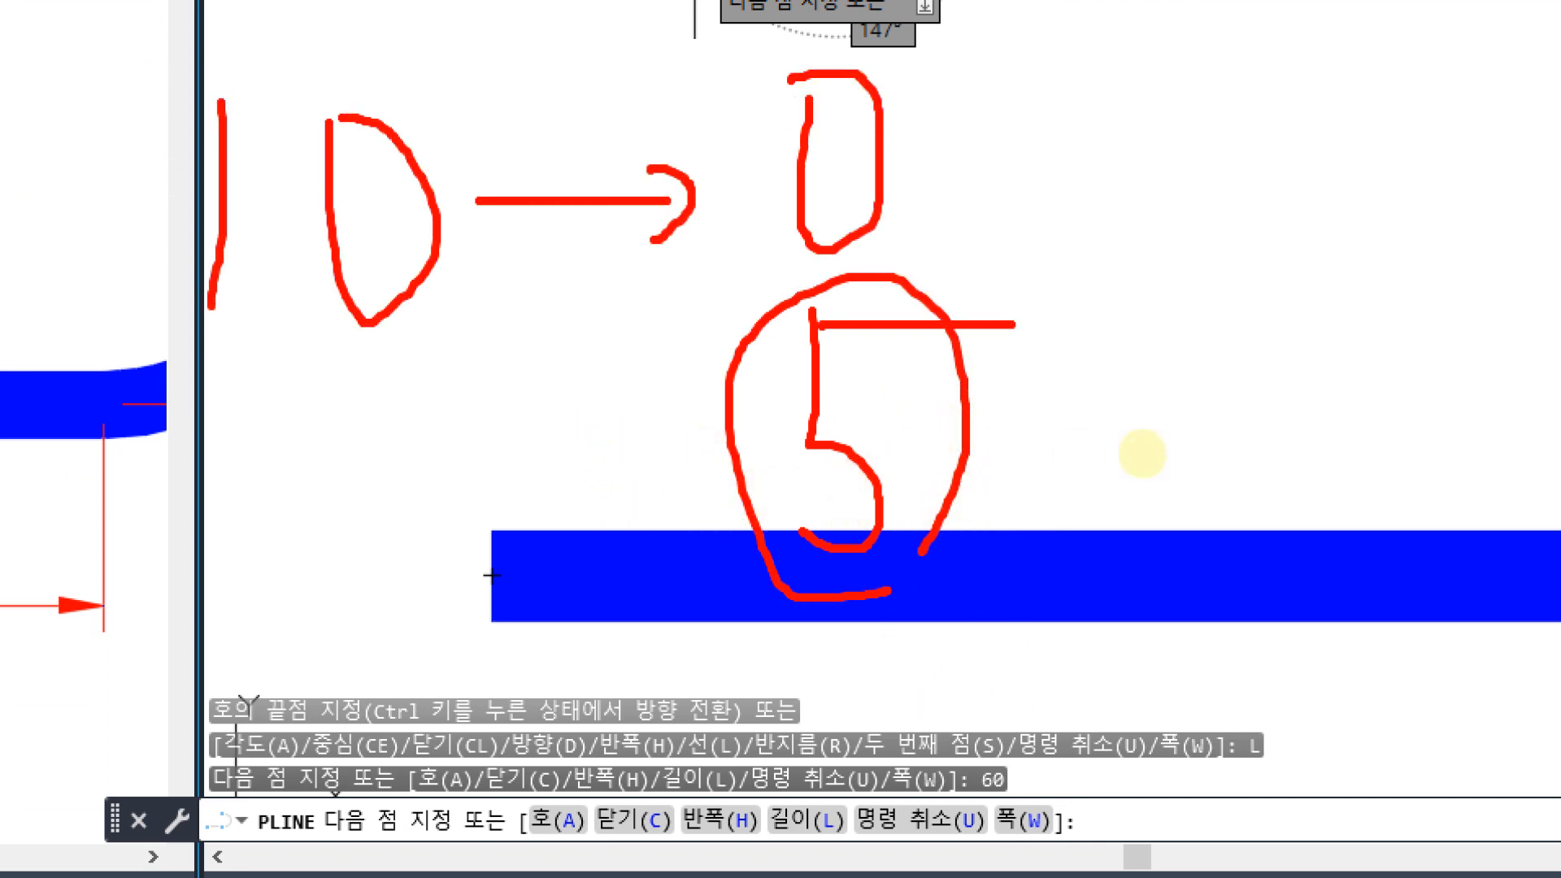
{"action": "mouse_move", "coordinate": [1311, 95]}
{"action": "left_mouse_down"}
{"action": "mouse_move", "coordinate": [1255, 113]}
{"action": "mouse_move", "coordinate": [1154, 257]}
{"action": "mouse_move", "coordinate": [1340, 92]}
{"action": "mouse_move", "coordinate": [1203, 163]}
{"action": "mouse_move", "coordinate": [1183, 207]}
{"action": "mouse_move", "coordinate": [1311, 268]}
{"action": "left_mouse_up"}
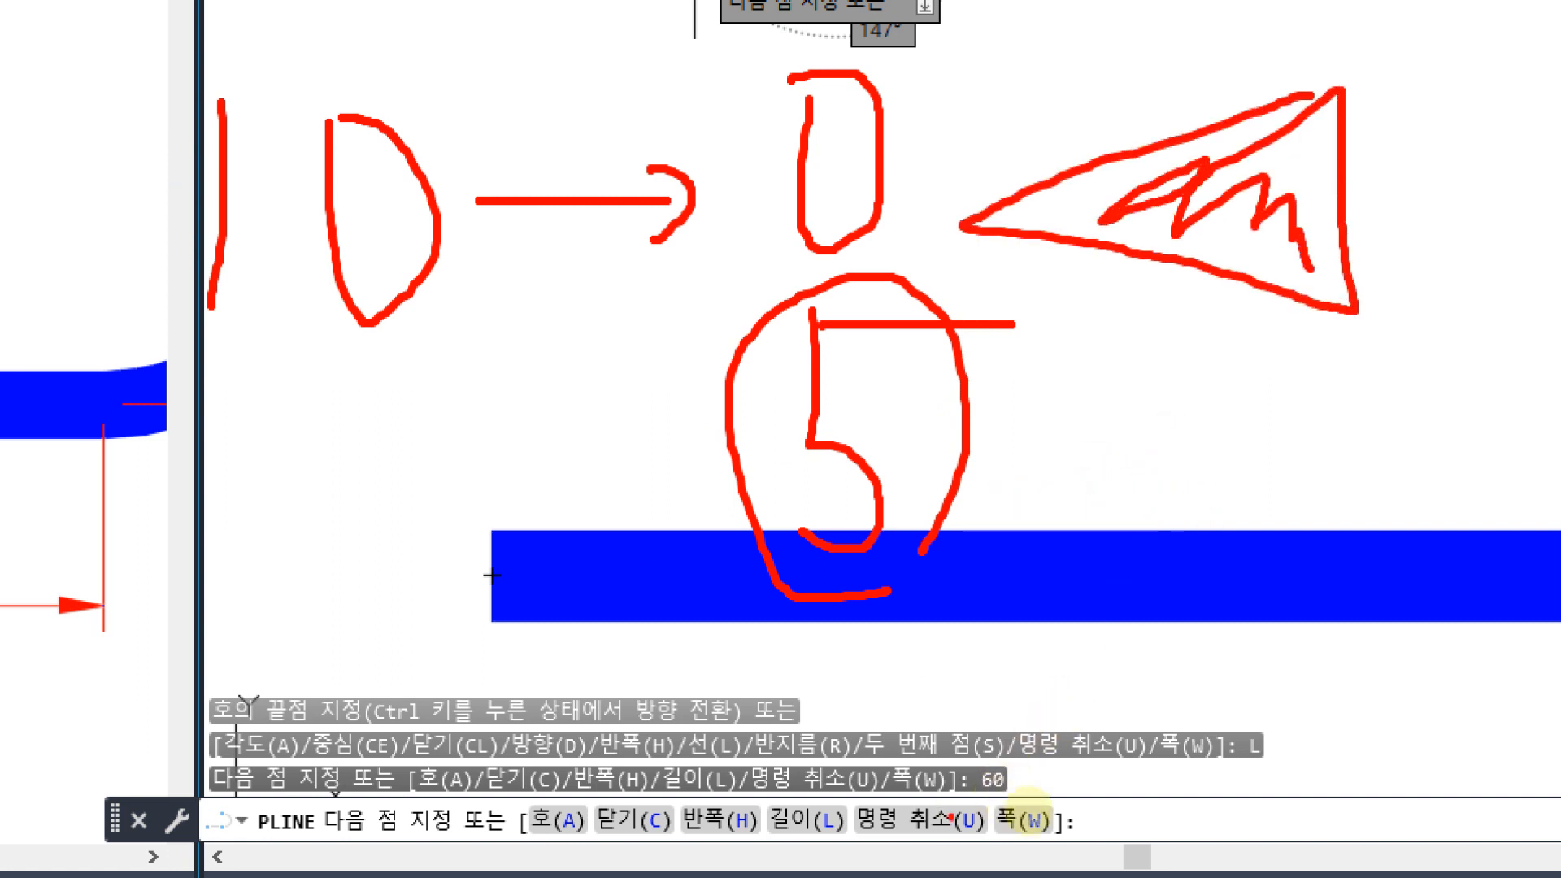
{"action": "mouse_move", "coordinate": [1020, 850]}
{"action": "left_mouse_down"}
{"action": "mouse_move", "coordinate": [1093, 809]}
{"action": "mouse_move", "coordinate": [1073, 854]}
{"action": "left_mouse_up"}
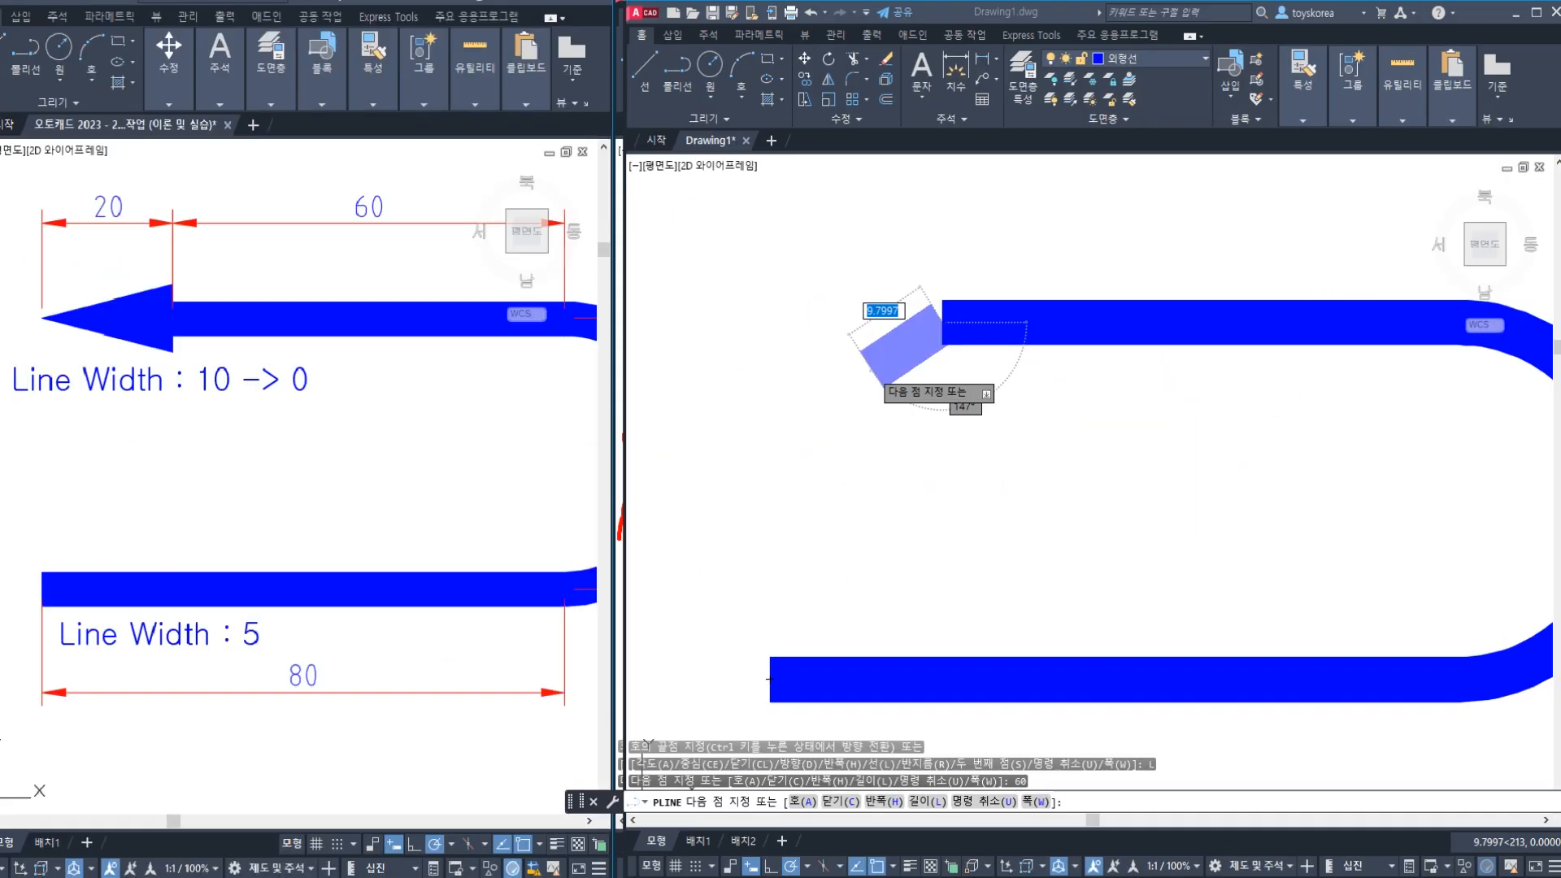
- Finish the polyline with a 20 long arrowhead segment to the left, tapering from start width 10 to end width 0
{"action": "type", "text": "w"}
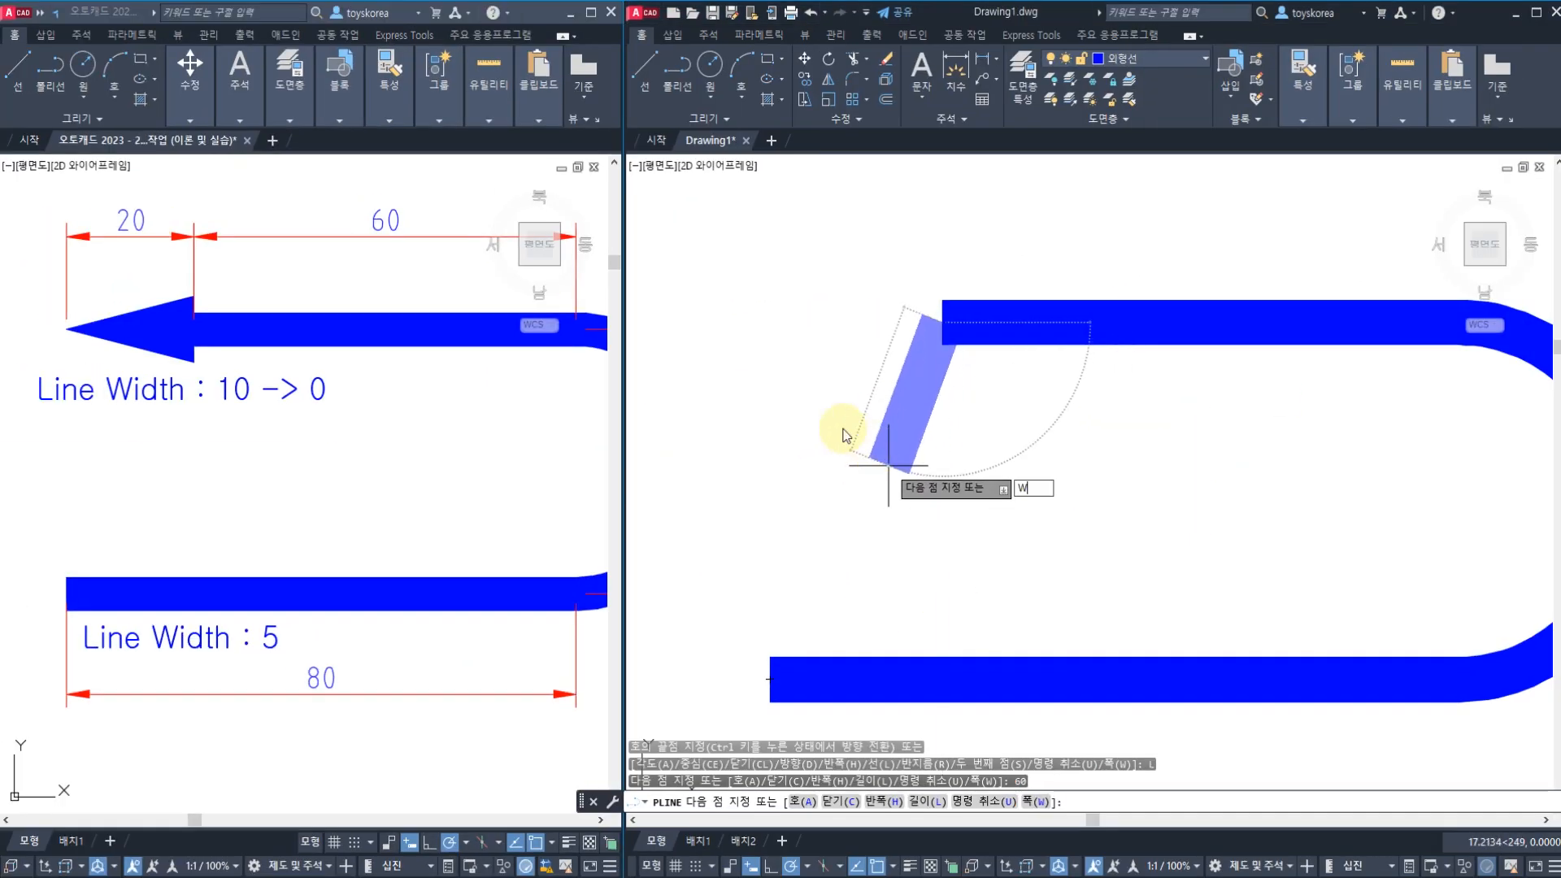
{"action": "key", "text": "Return"}
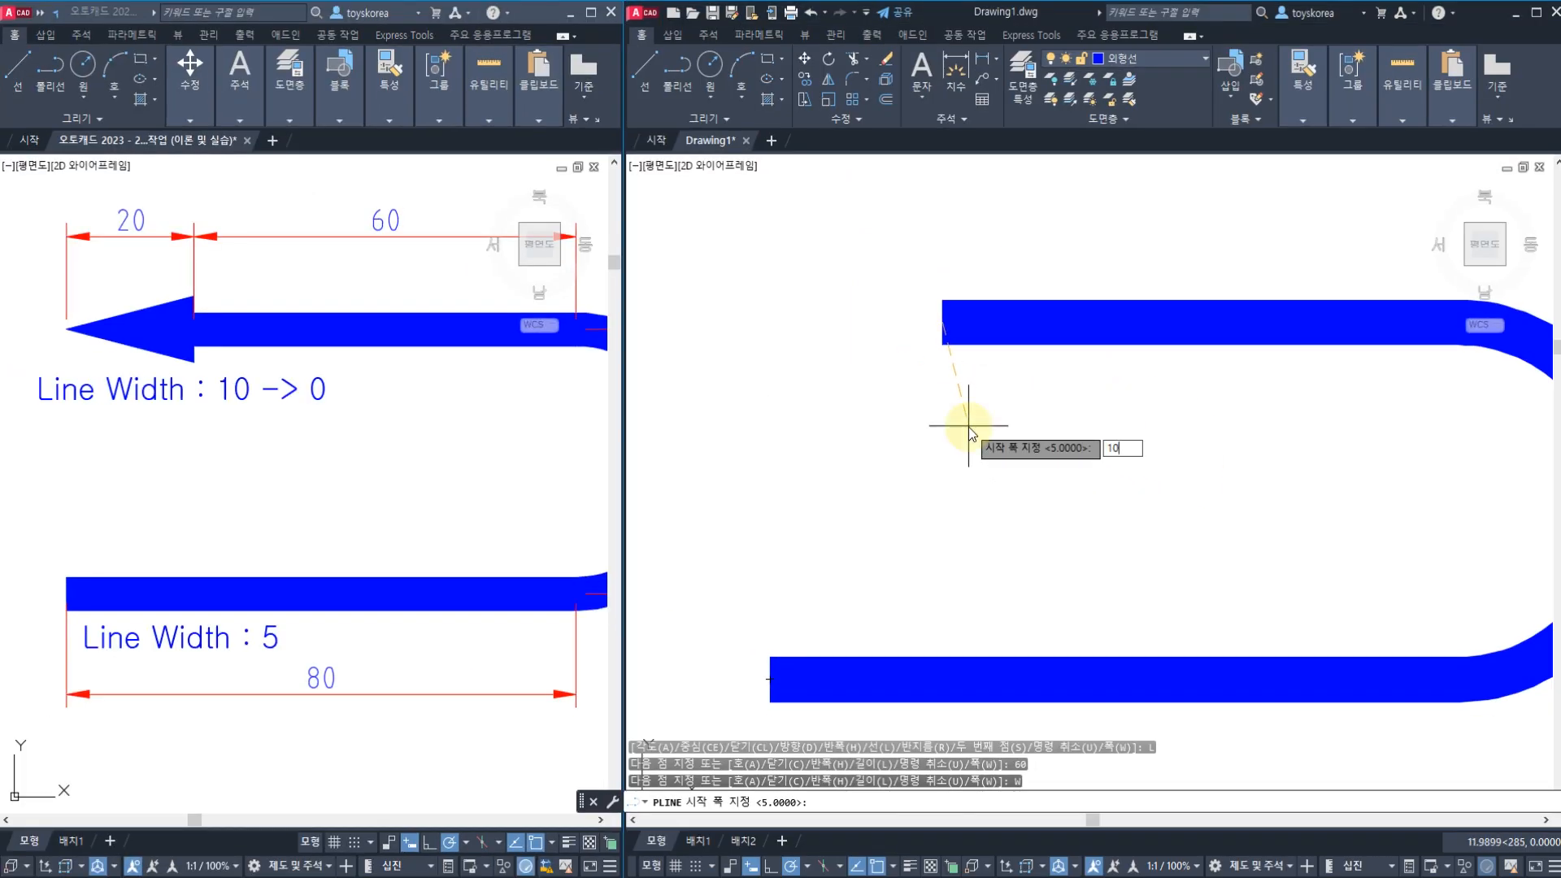
{"action": "key", "text": "Return"}
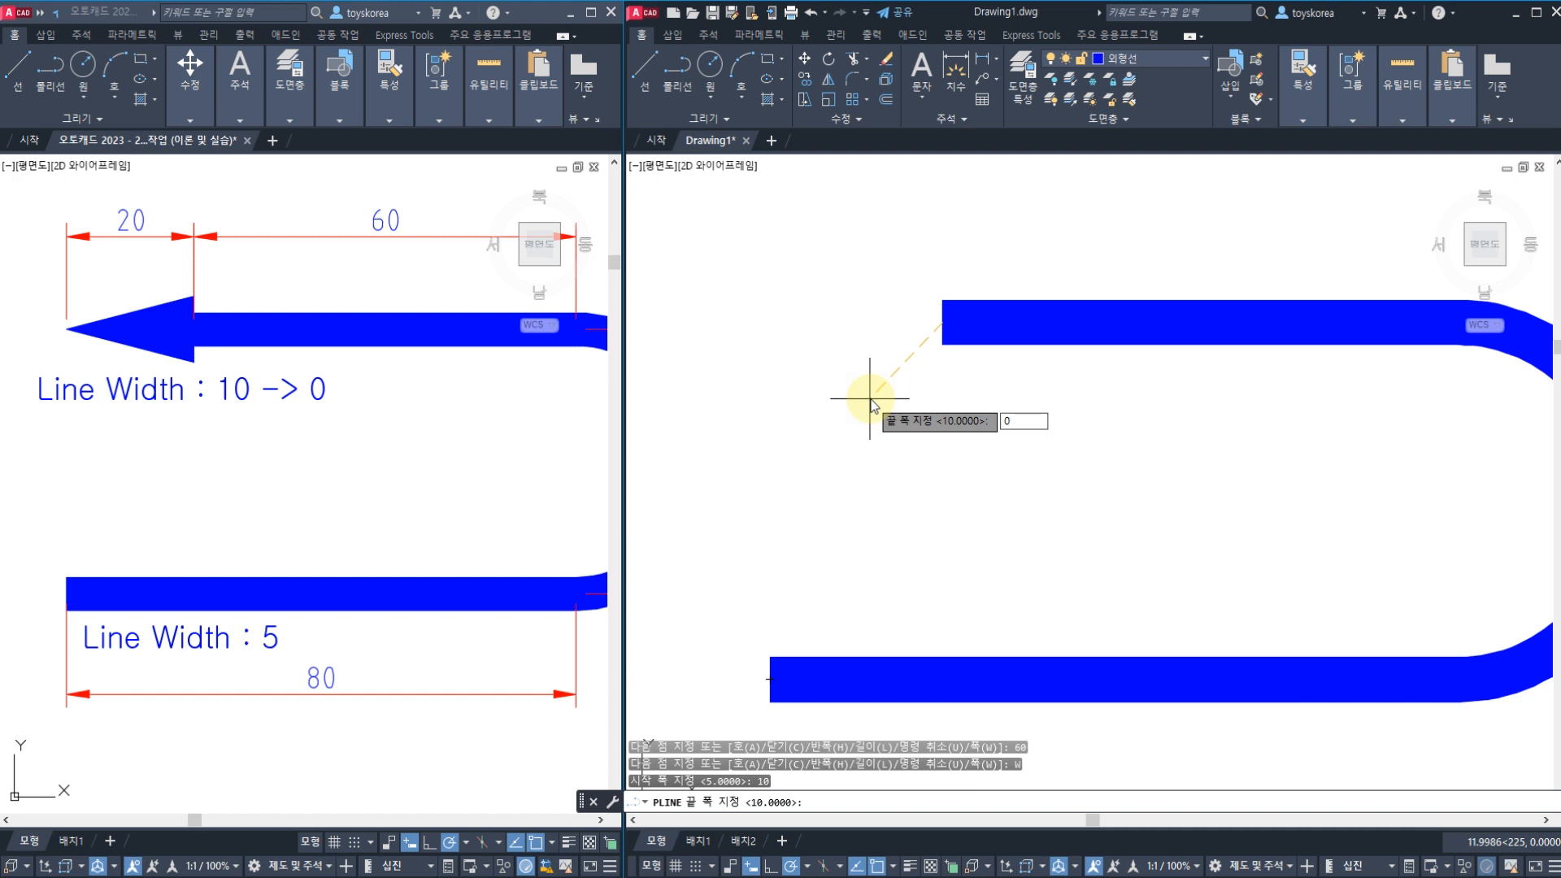
{"action": "key", "text": "Return"}
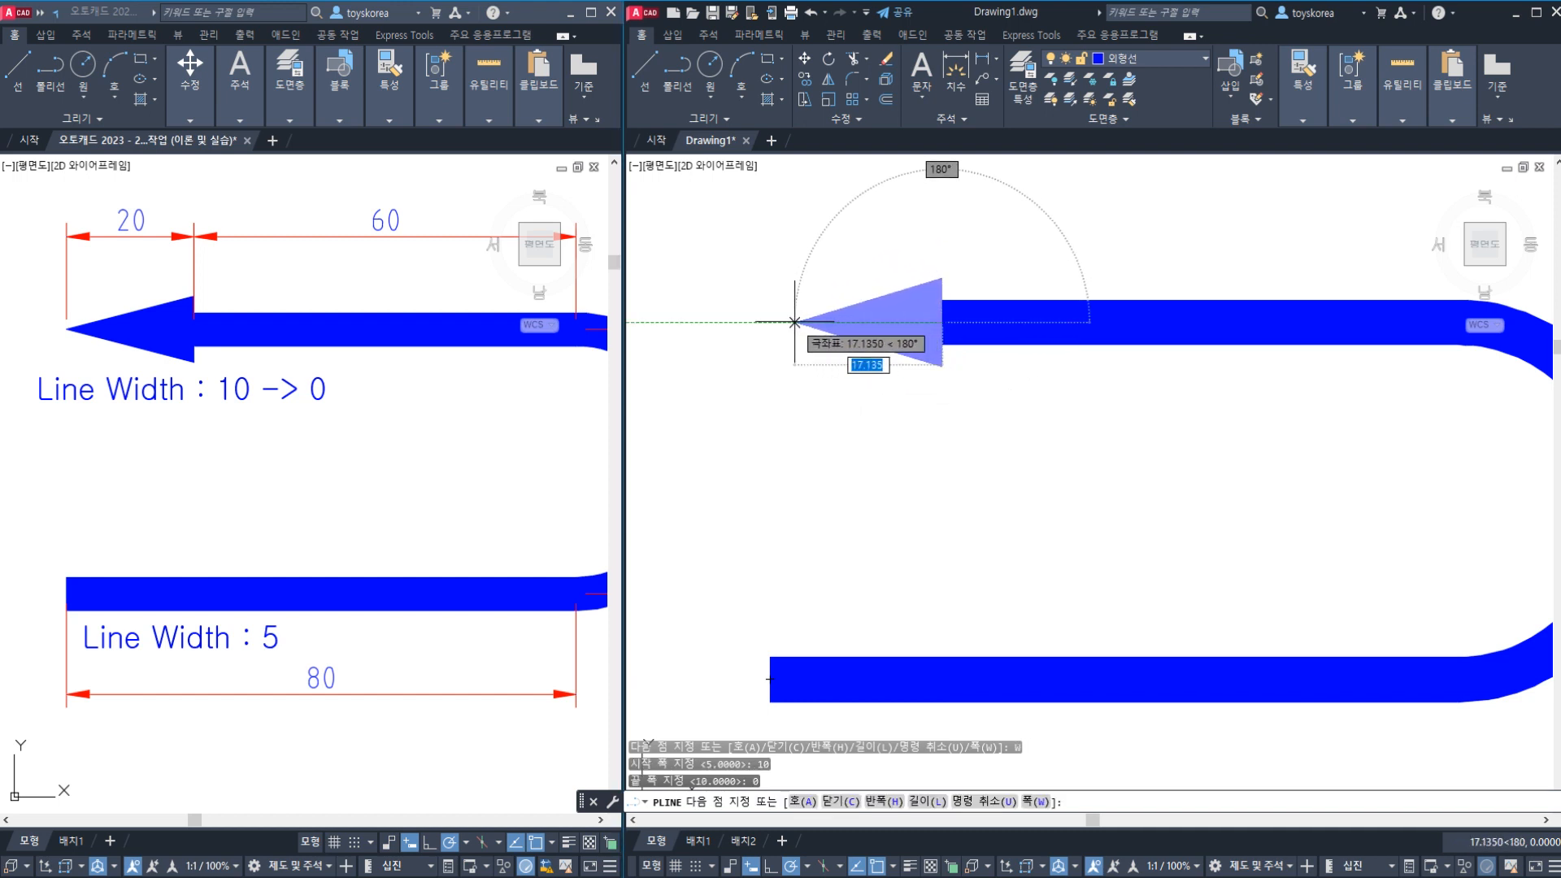
{"action": "type", "text": "20"}
{"action": "key", "text": "Return"}
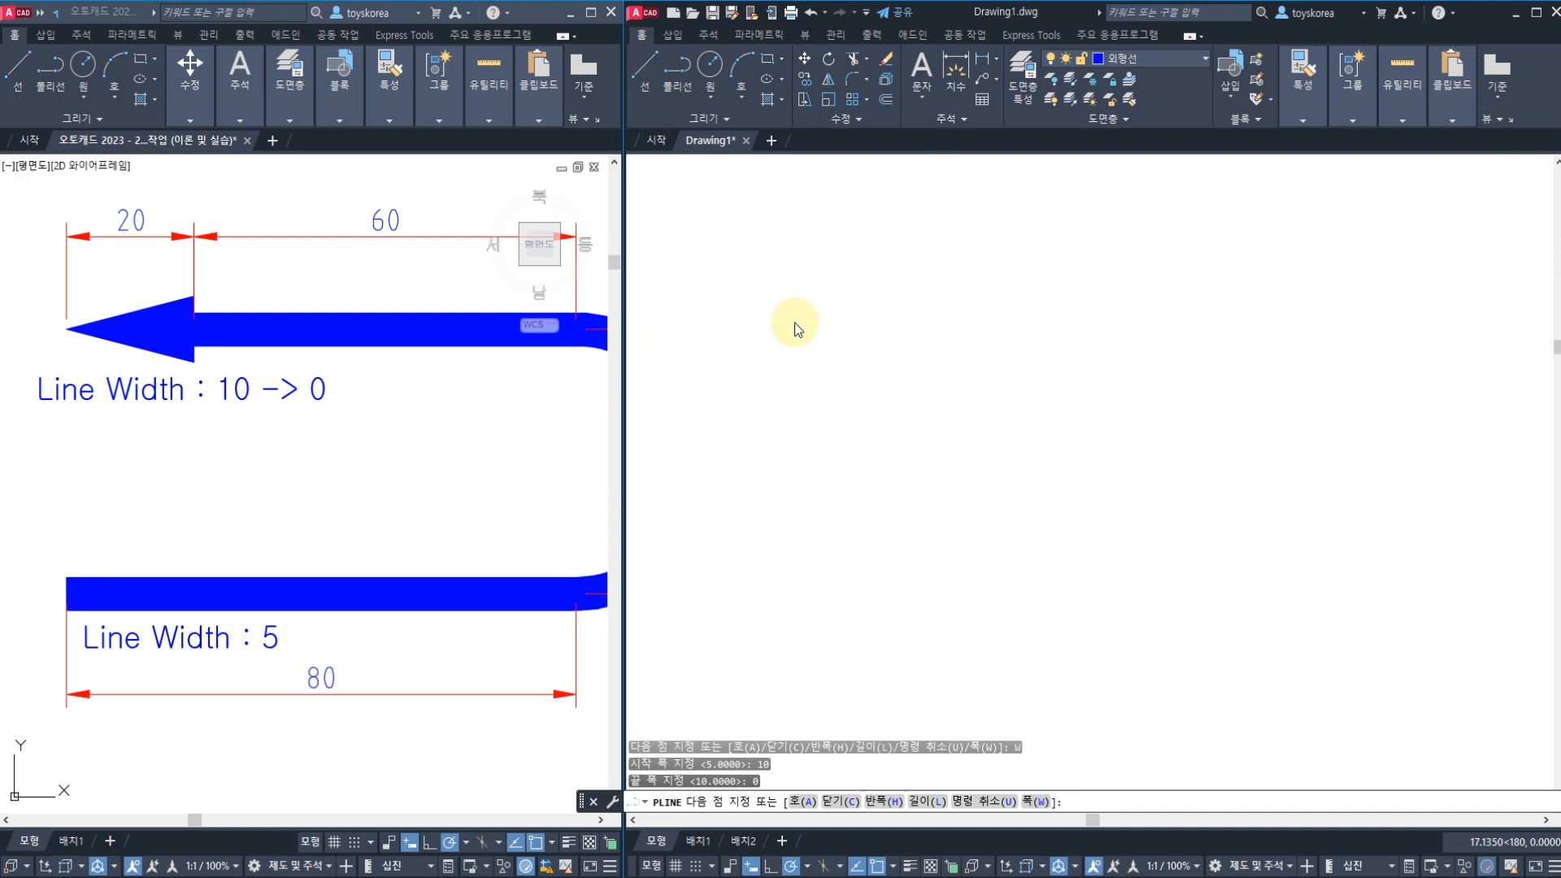
{"action": "key", "text": "Escape"}
- Compare the finished arrow with the dimensions and line width notes of the U-shaped arrow in the example drawing
{"action": "scroll", "coordinate": [820, 417], "scroll_direction": "down", "scroll_amount": 1}
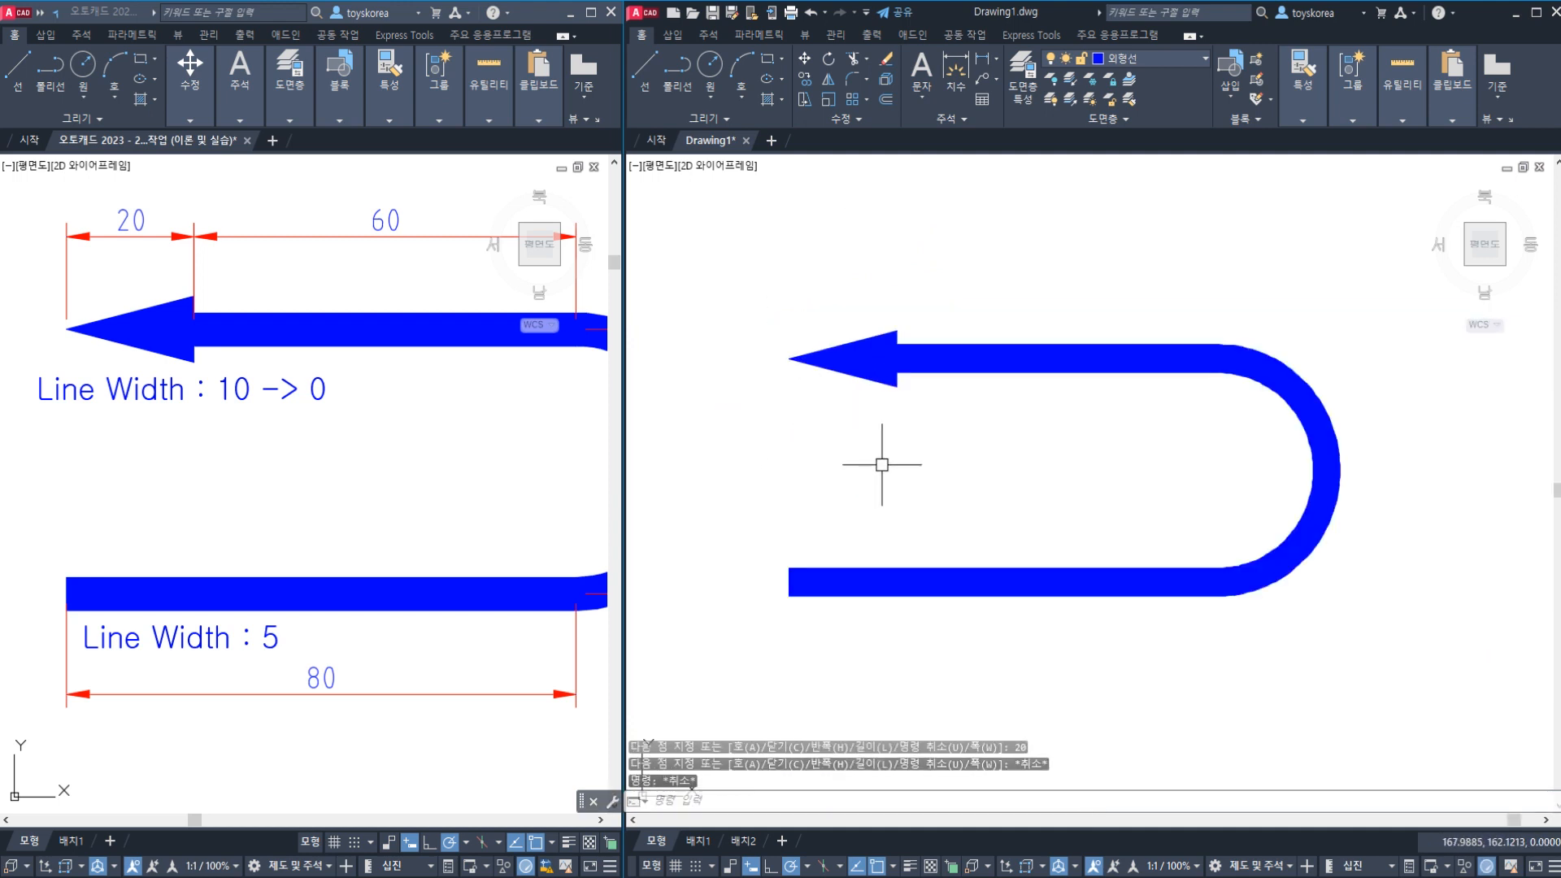
{"action": "middle_click_drag", "start_coordinate": [925, 464], "coordinate": [806, 477]}
{"action": "scroll", "coordinate": [885, 459], "scroll_direction": "down", "scroll_amount": 1}
{"action": "scroll", "coordinate": [911, 492], "scroll_direction": "up", "scroll_amount": 1}
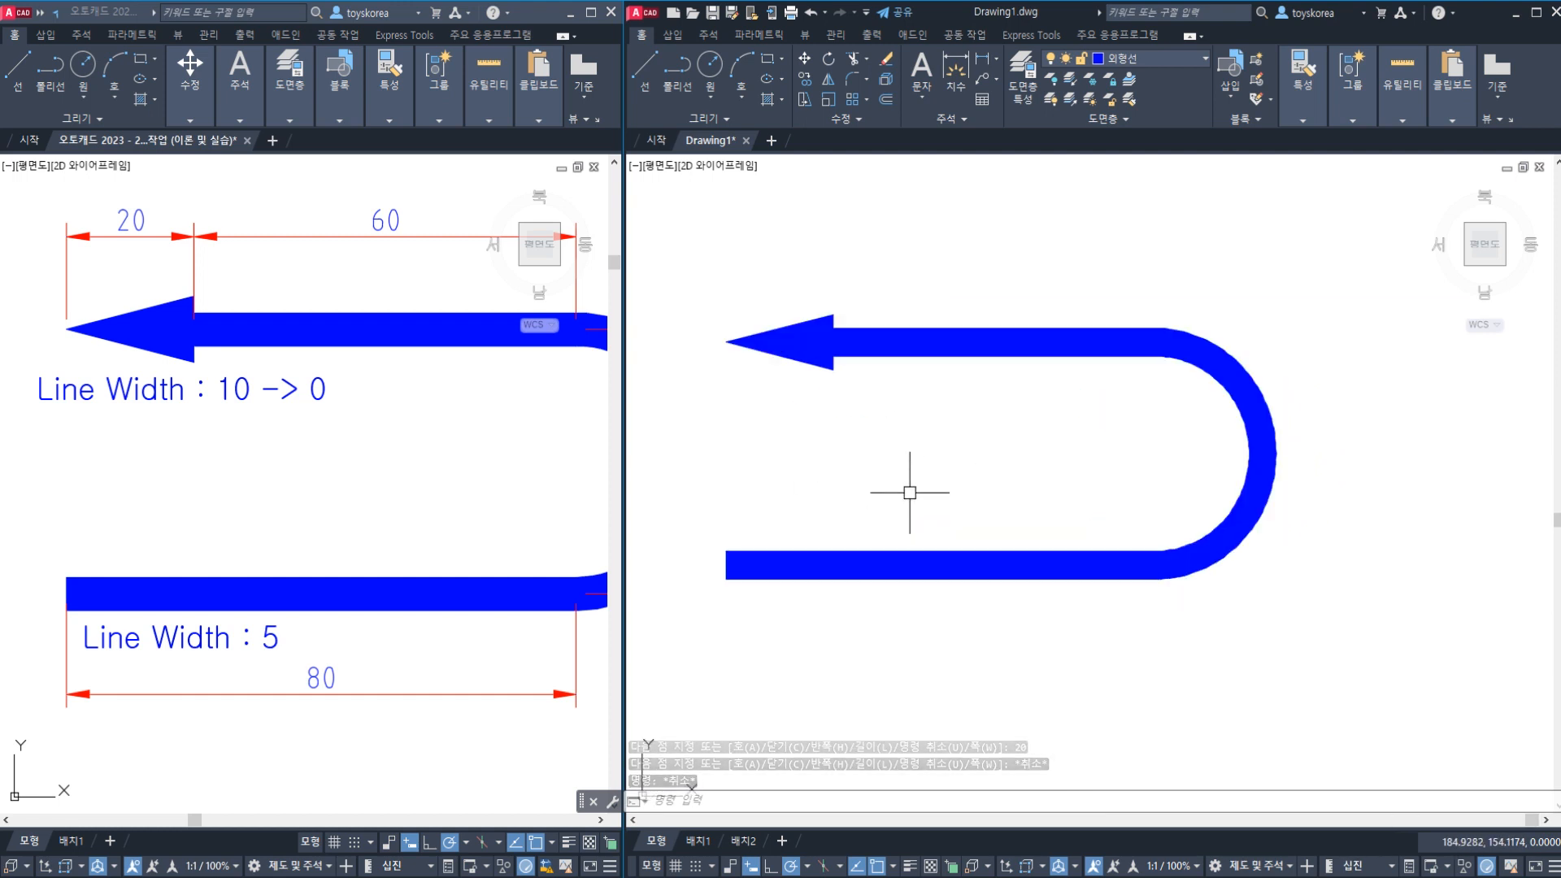
{"action": "left_click", "coordinate": [550, 528]}
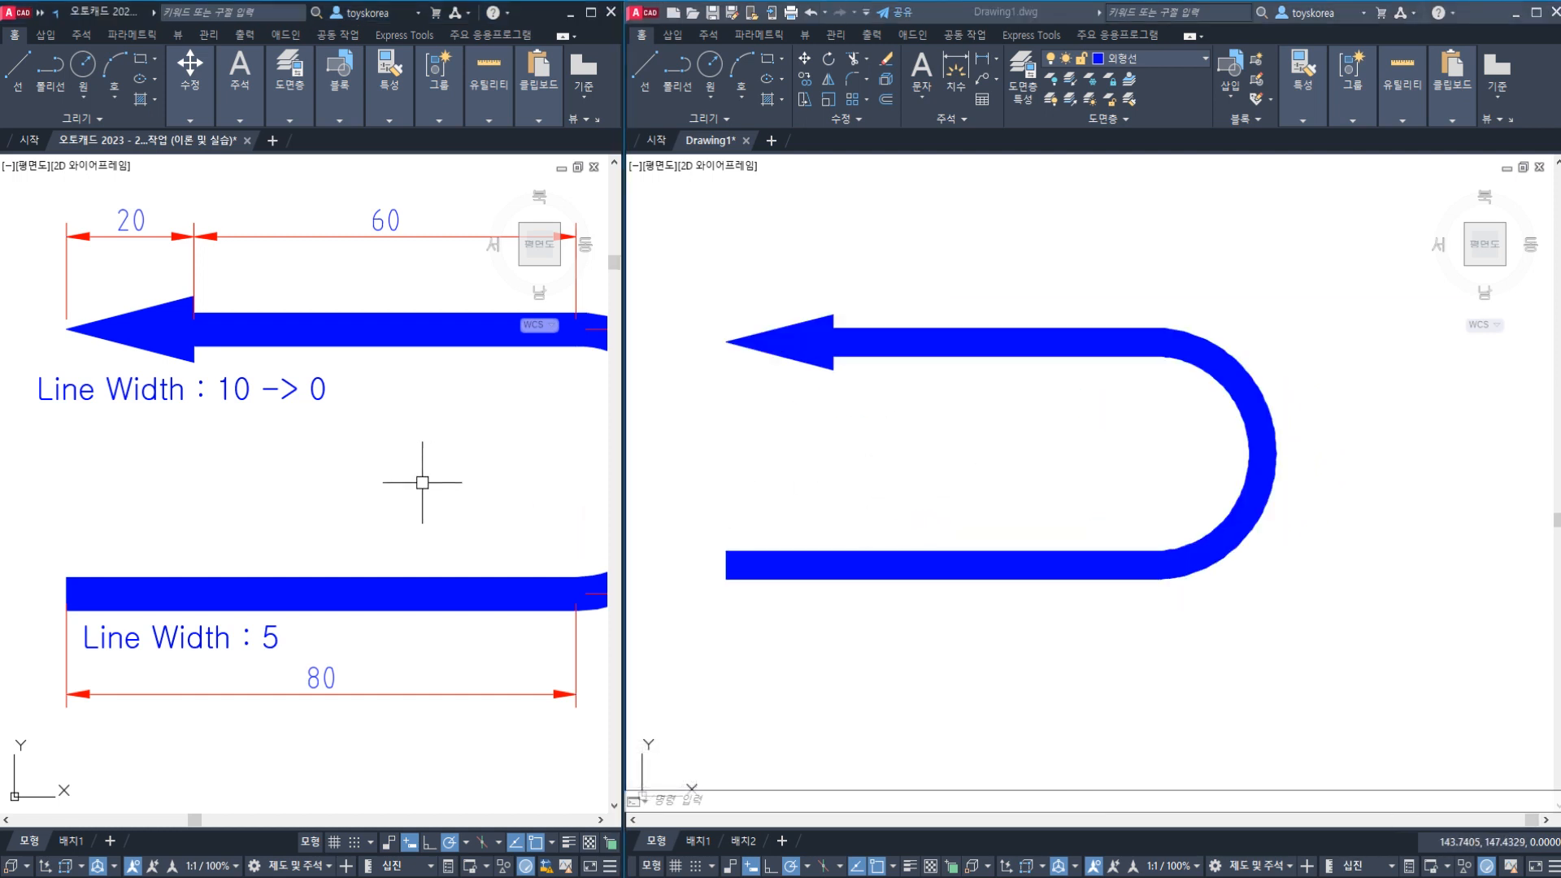
{"action": "scroll", "coordinate": [422, 482], "scroll_direction": "down", "scroll_amount": 1}
{"action": "middle_click_drag", "start_coordinate": [418, 463], "coordinate": [320, 464]}
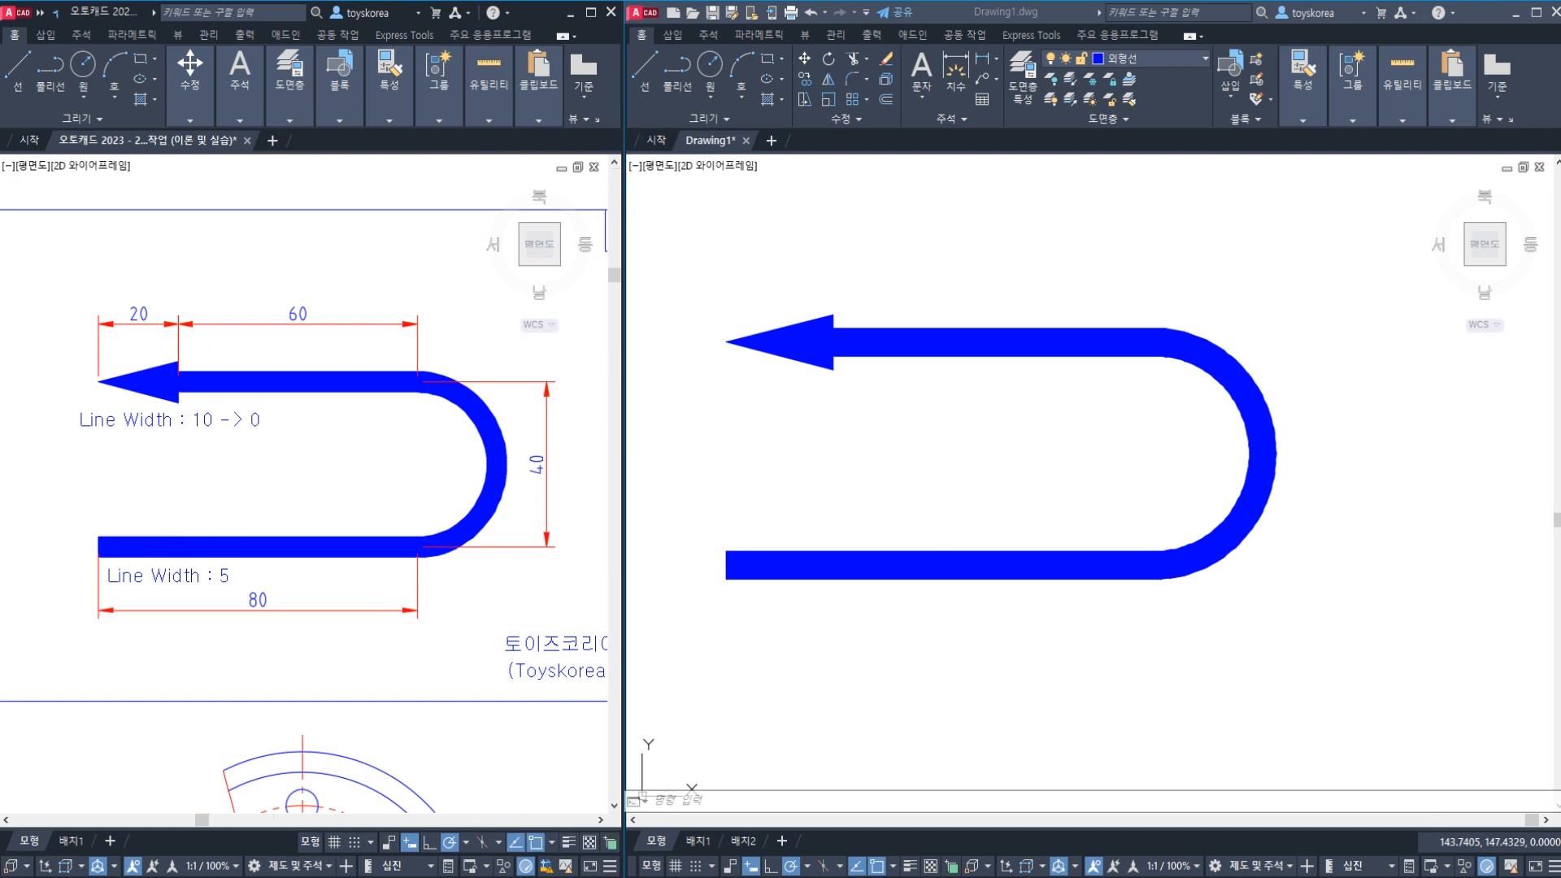
{"action": "scroll", "coordinate": [150, 518], "scroll_direction": "up", "scroll_amount": 1}
{"action": "scroll", "coordinate": [170, 503], "scroll_direction": "down", "scroll_amount": 1}
{"action": "middle_click_drag", "start_coordinate": [244, 496], "coordinate": [235, 494]}
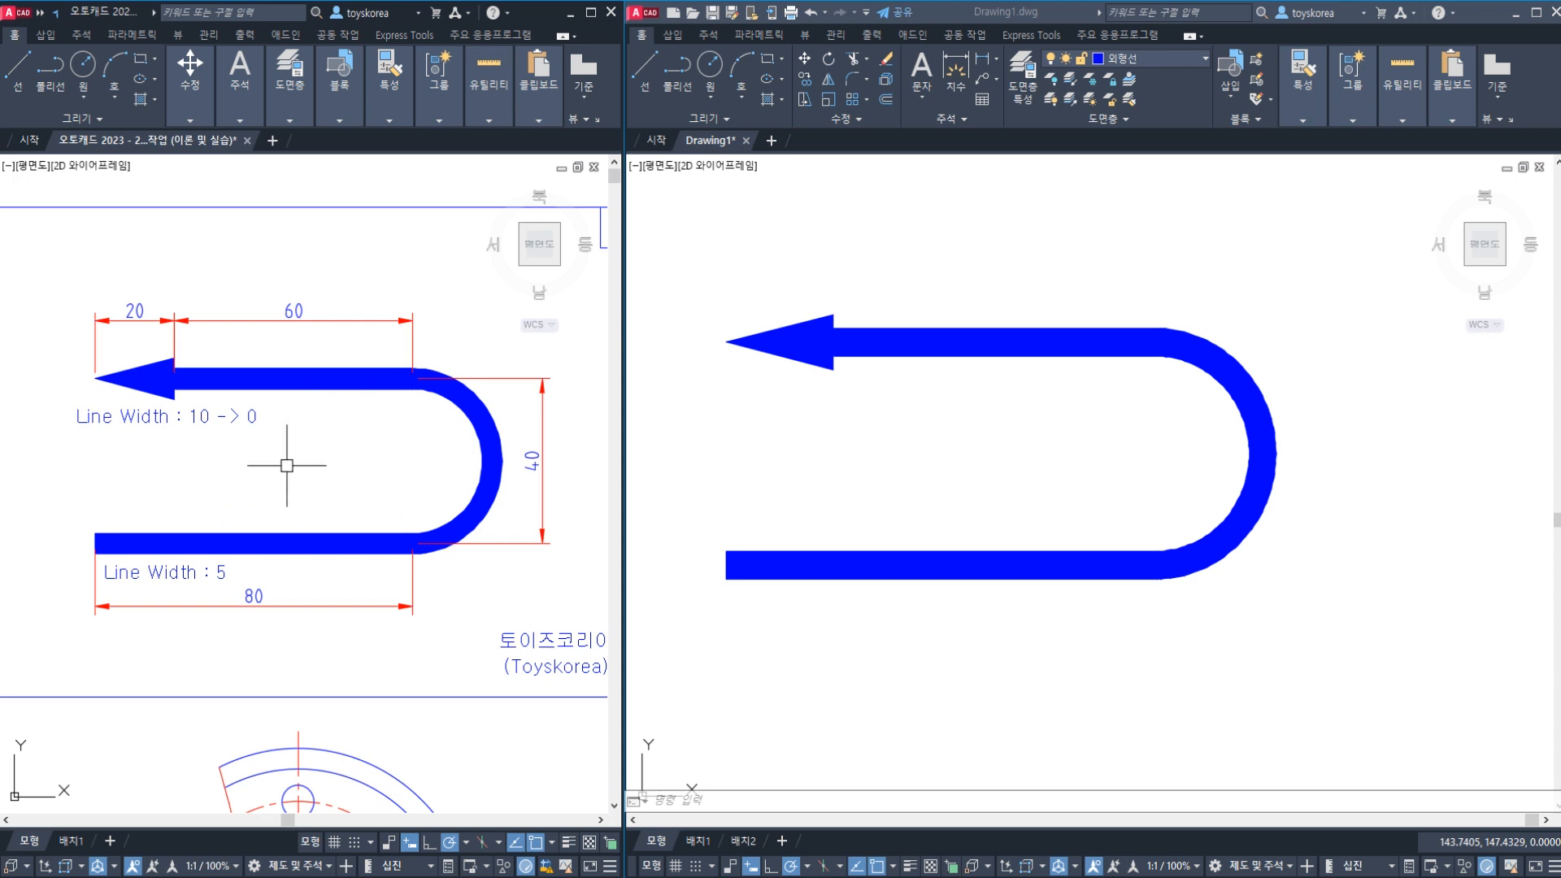
{"action": "left_click", "coordinate": [837, 475]}
{"action": "key", "text": "Escape"}
{"action": "key", "text": "Escape"}
{"action": "middle_click_drag", "start_coordinate": [843, 466], "coordinate": [836, 457]}
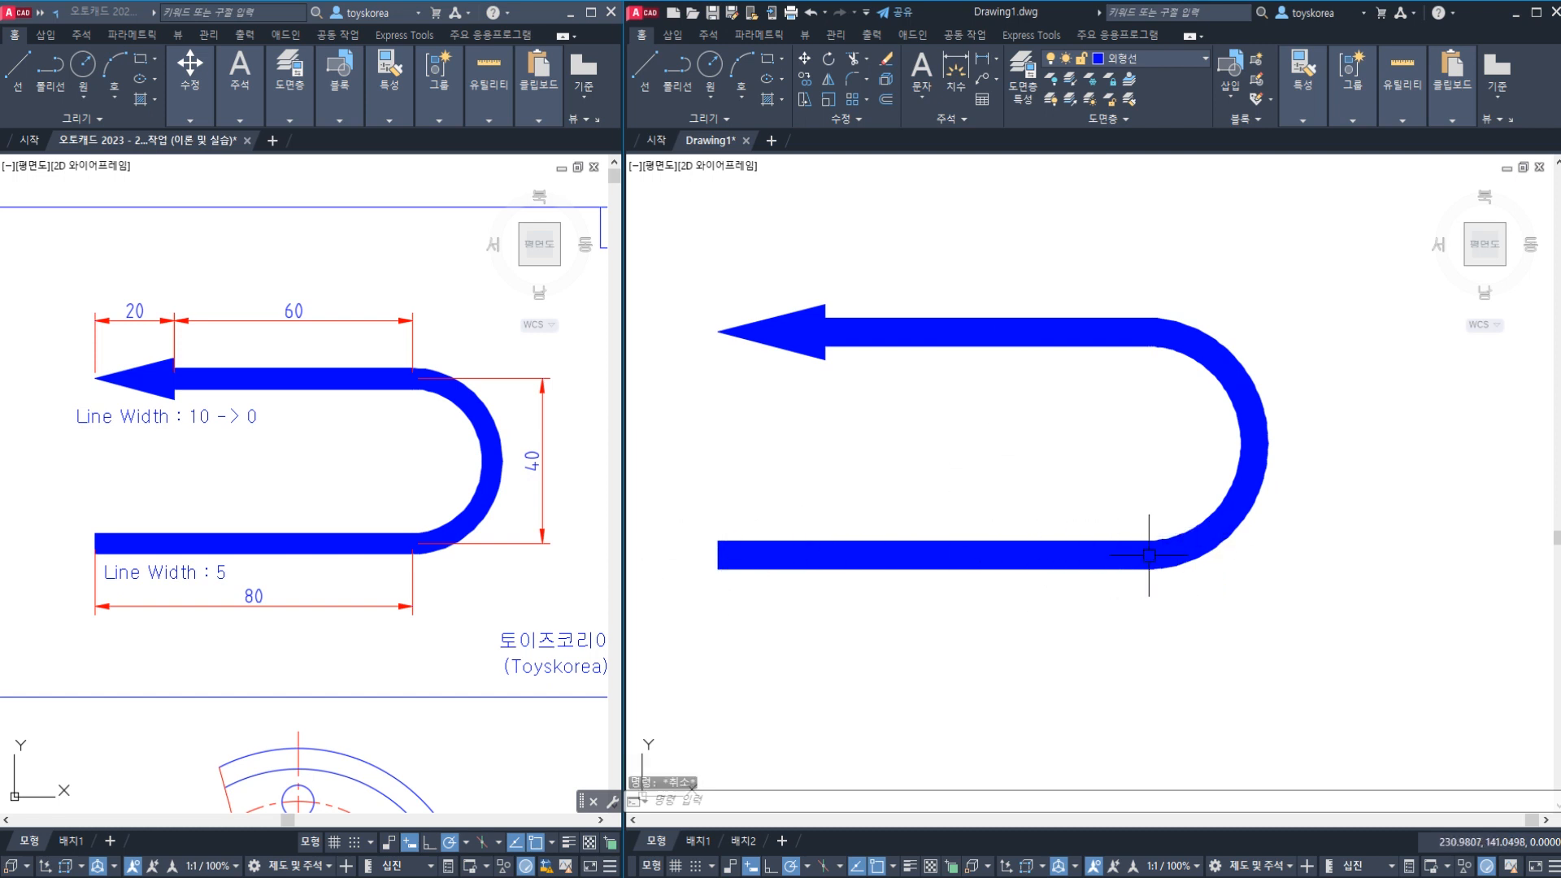
{"action": "middle_click_drag", "start_coordinate": [1149, 555], "coordinate": [1128, 530]}
{"action": "scroll", "coordinate": [1061, 479], "scroll_direction": "down", "scroll_amount": 2}
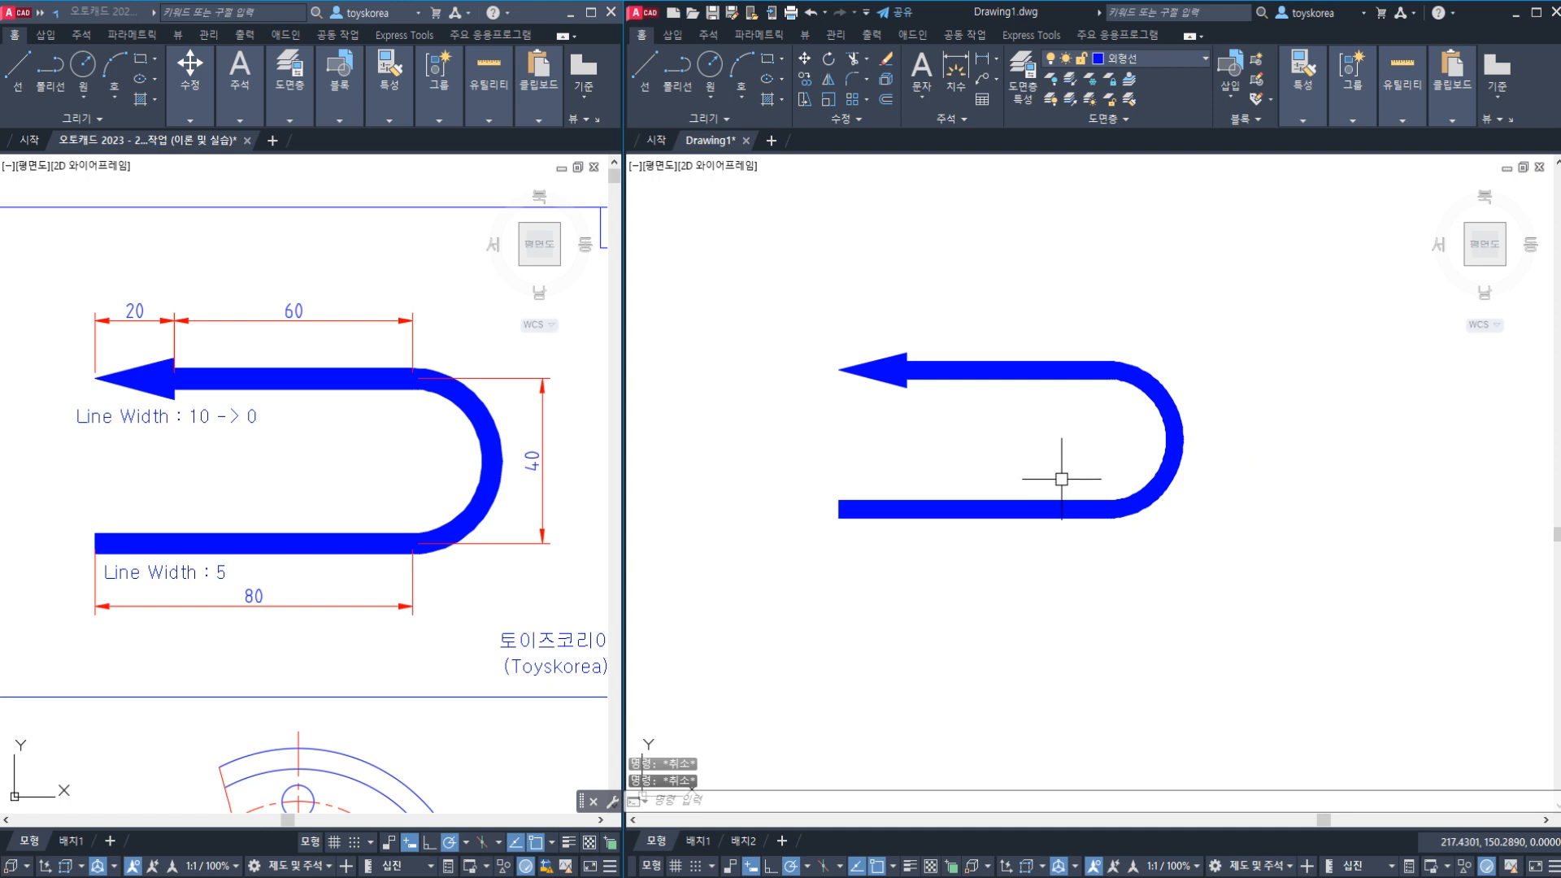
{"action": "left_click", "coordinate": [1174, 579]}
{"action": "key", "text": "Escape"}
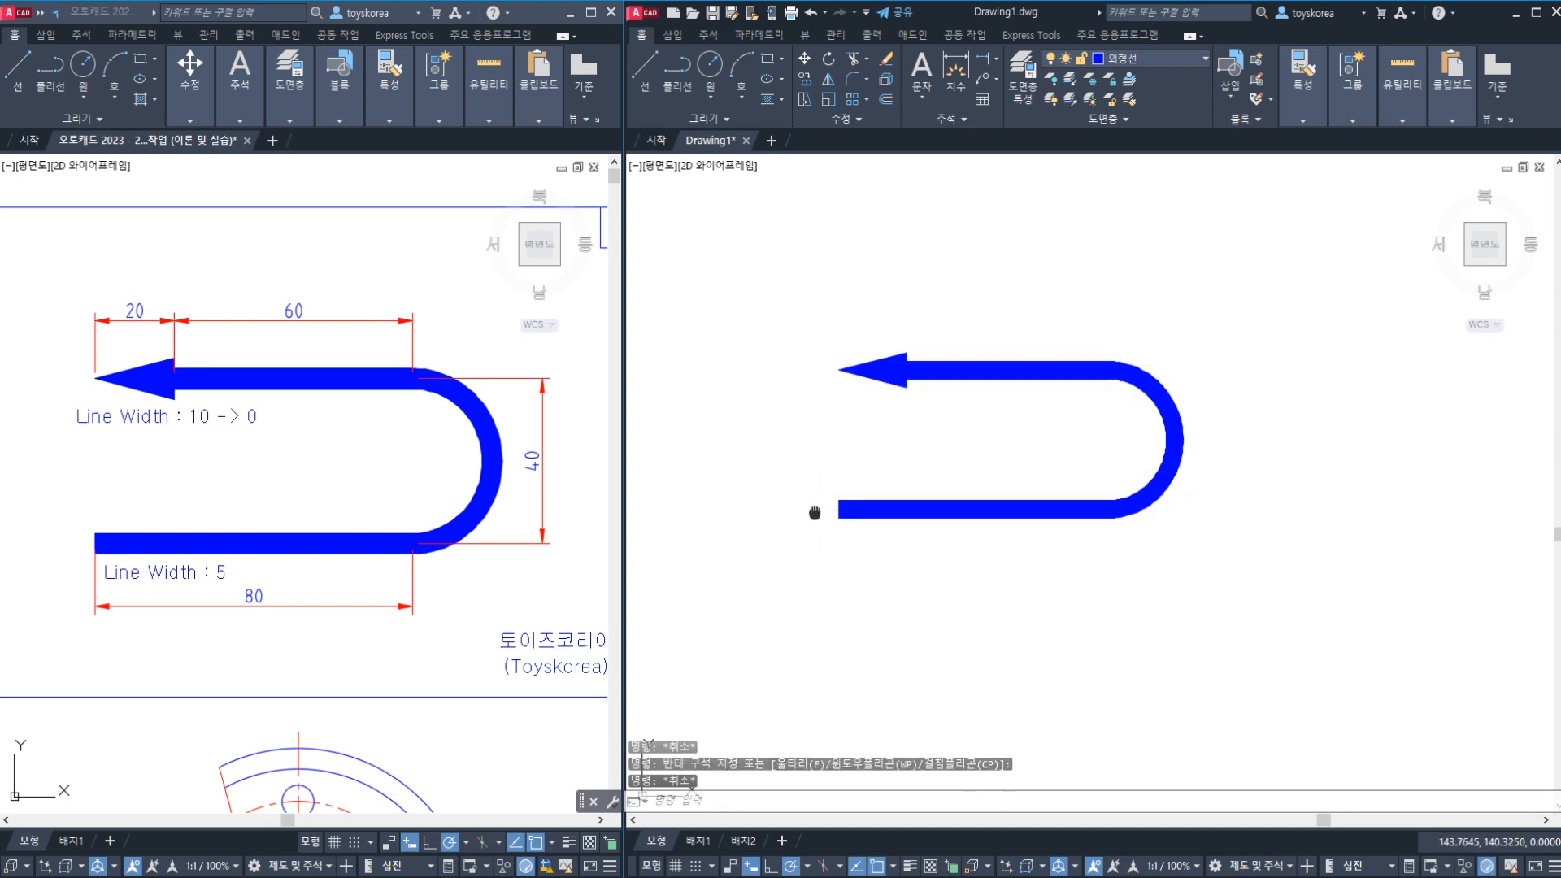
{"action": "middle_click_drag", "start_coordinate": [815, 512], "coordinate": [798, 476]}
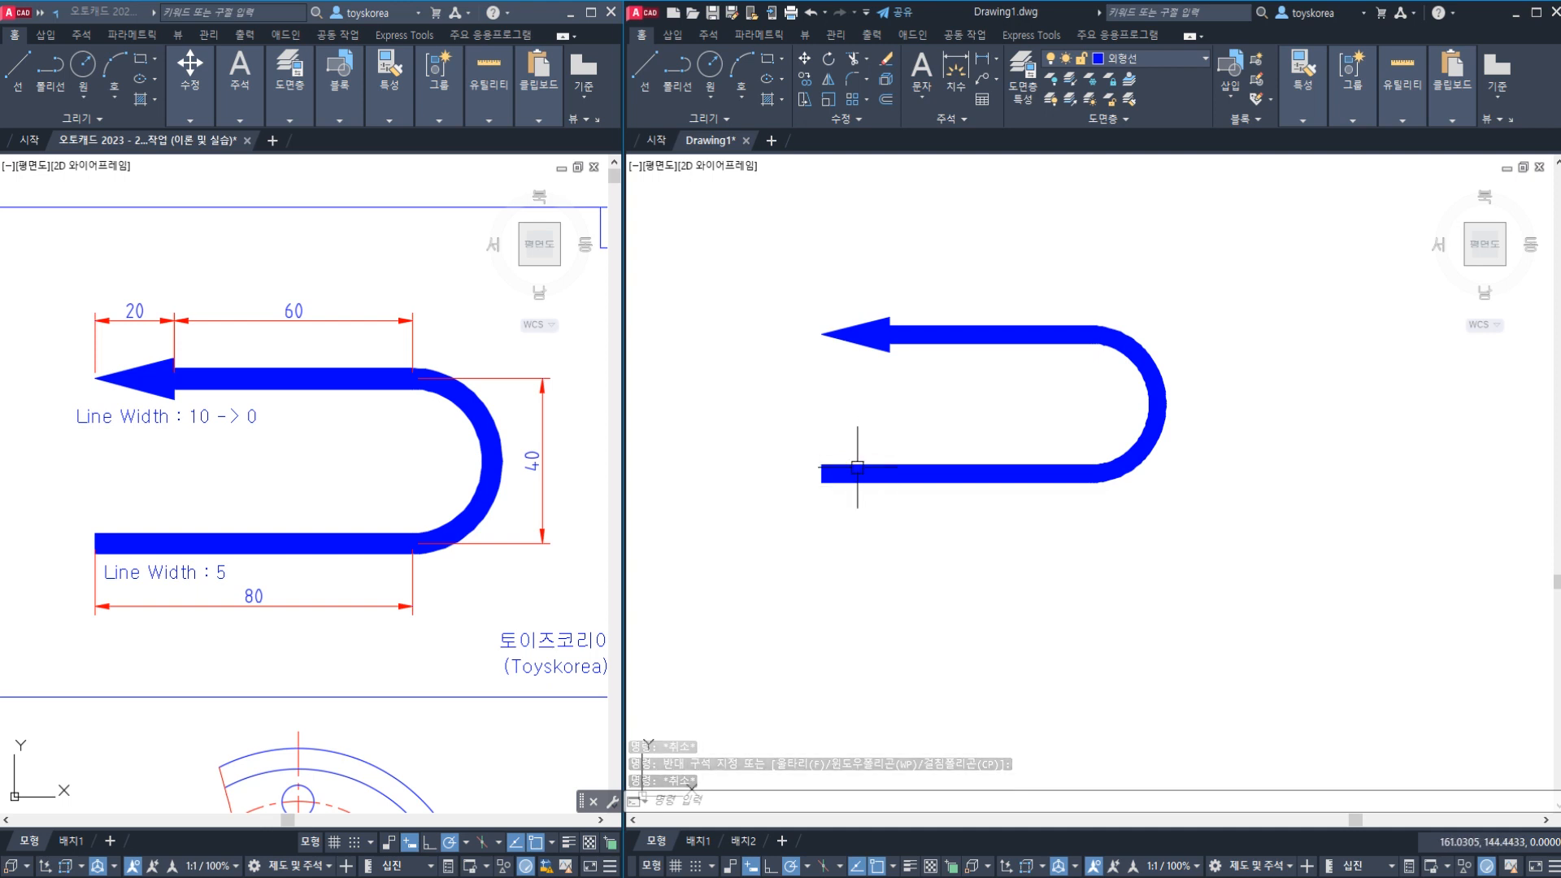
{"action": "mouse_move", "coordinate": [826, 432]}
{"action": "middle_mouse_down"}
{"action": "mouse_move", "coordinate": [902, 412]}
{"action": "mouse_move", "coordinate": [877, 396]}
{"action": "middle_mouse_up"}
{"action": "scroll", "coordinate": [902, 411], "scroll_direction": "up", "scroll_amount": 2}
- Erase the finished U-shaped arrow from the new drawing
{"action": "left_click", "coordinate": [593, 505]}
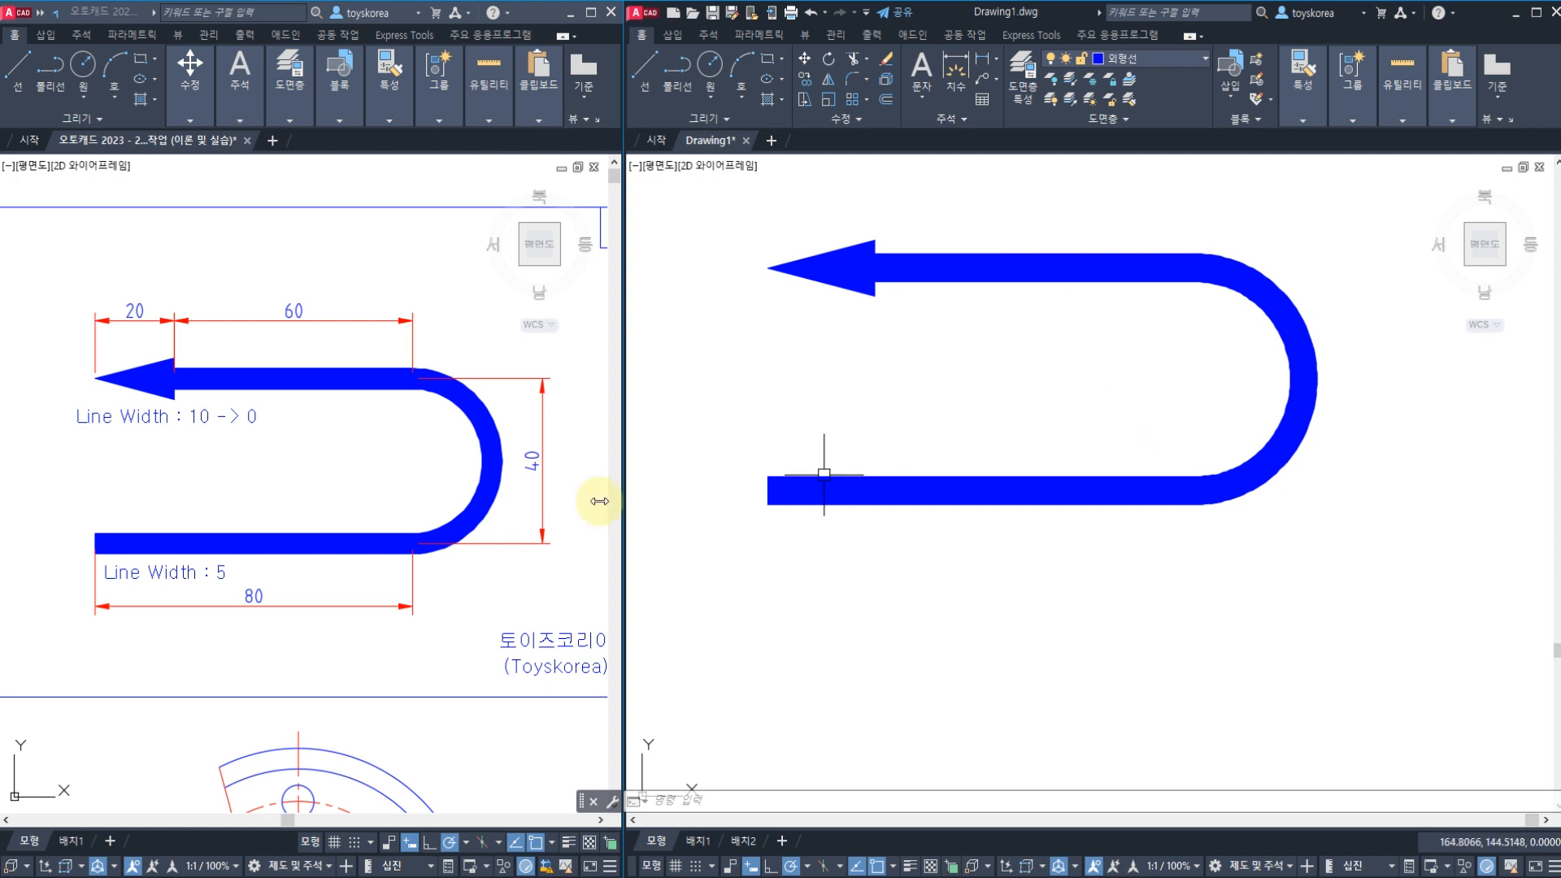
{"action": "mouse_move", "coordinate": [417, 568]}
{"action": "middle_mouse_down"}
{"action": "mouse_move", "coordinate": [366, 338]}
{"action": "mouse_move", "coordinate": [386, 142]}
{"action": "middle_mouse_up"}
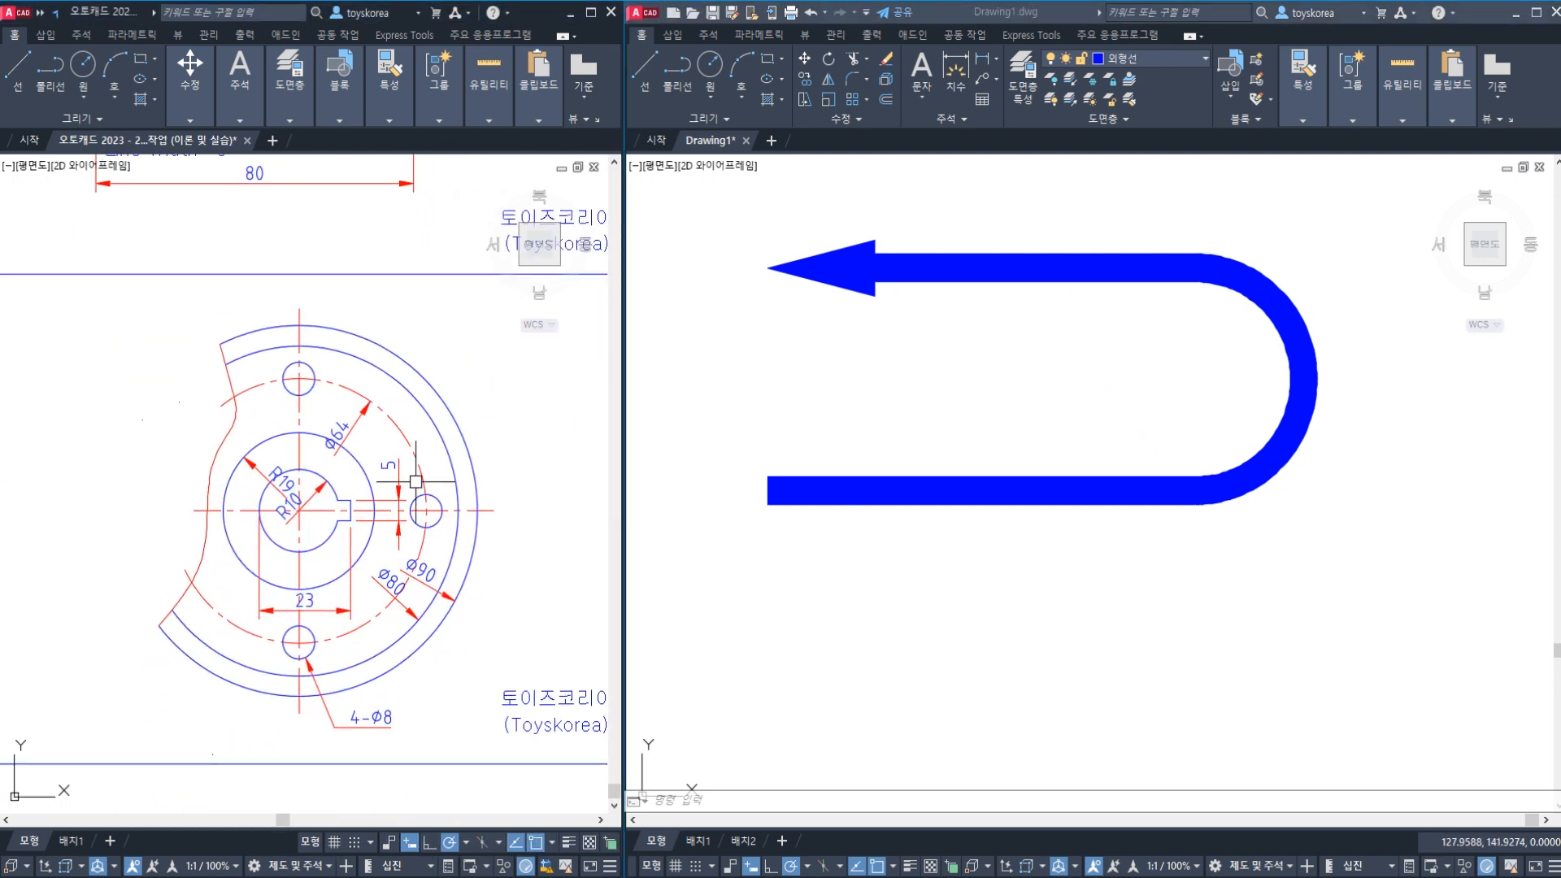
{"action": "left_click", "coordinate": [1328, 605]}
{"action": "key", "text": "Escape"}
{"action": "key", "text": "Escape"}
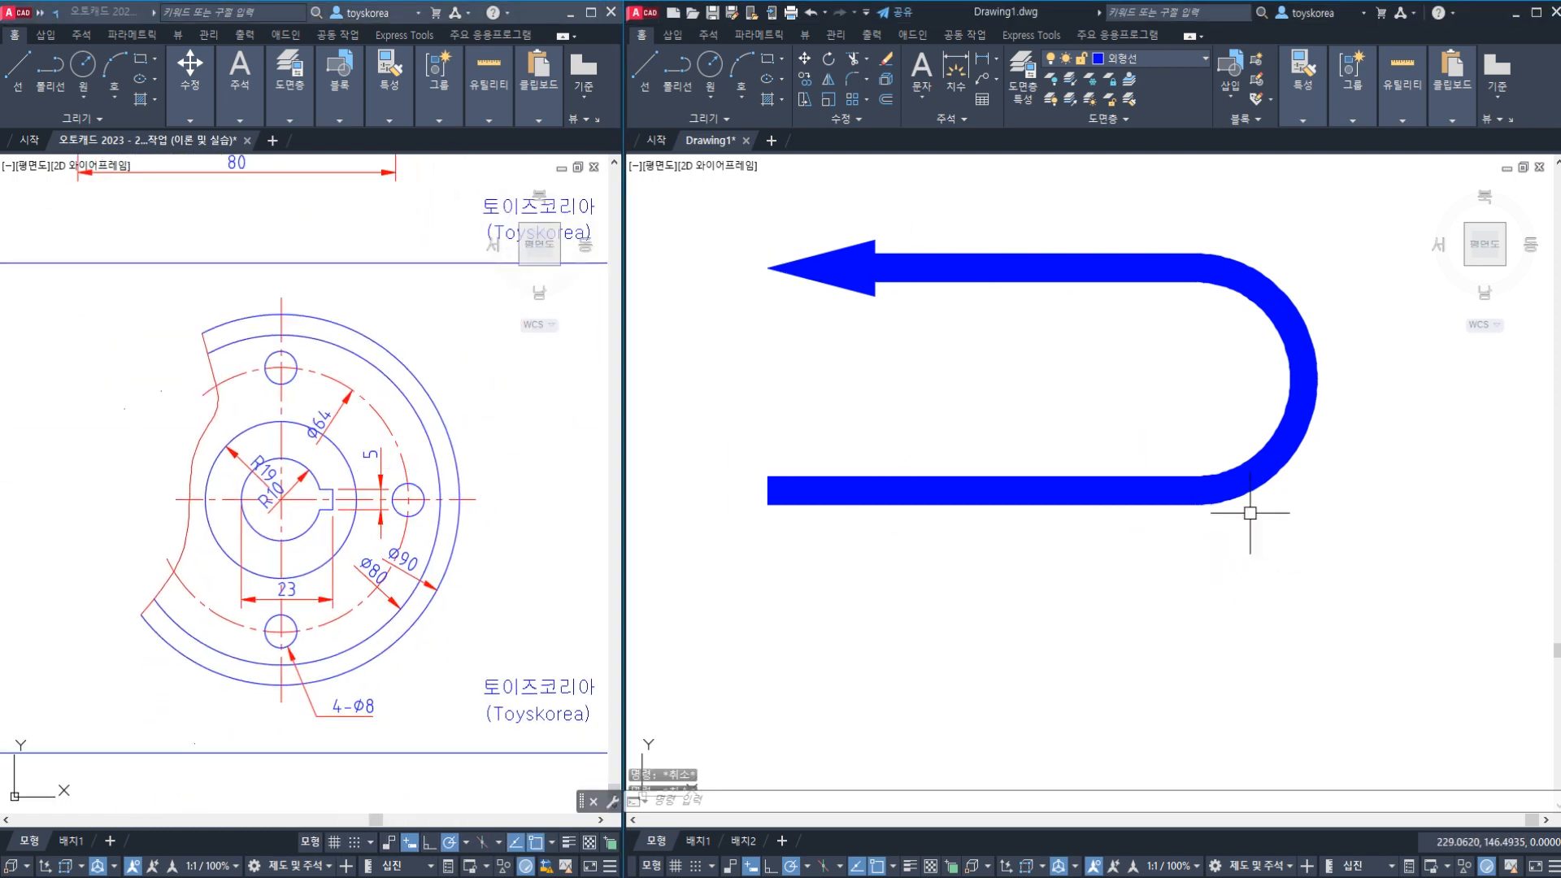
{"action": "left_click", "coordinate": [1317, 551]}
{"action": "left_click", "coordinate": [691, 178]}
{"action": "key", "text": "Delete"}
{"action": "type", "text": "l"}
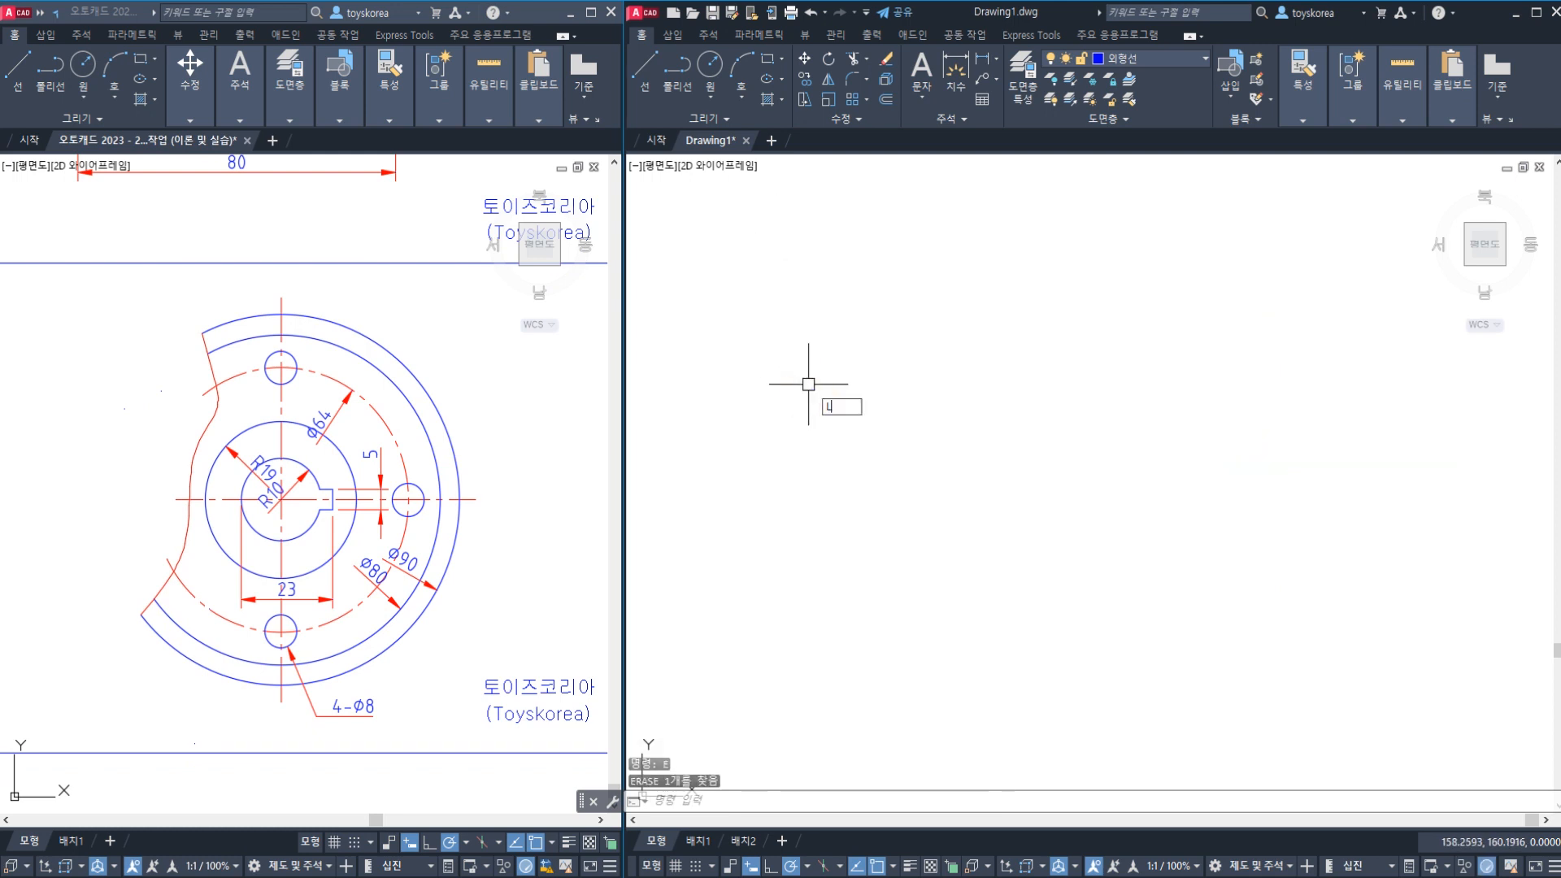
{"action": "key", "text": "Return"}
{"action": "left_click", "coordinate": [787, 441]}
{"action": "key", "text": "Escape"}
{"action": "key", "text": "Escape"}
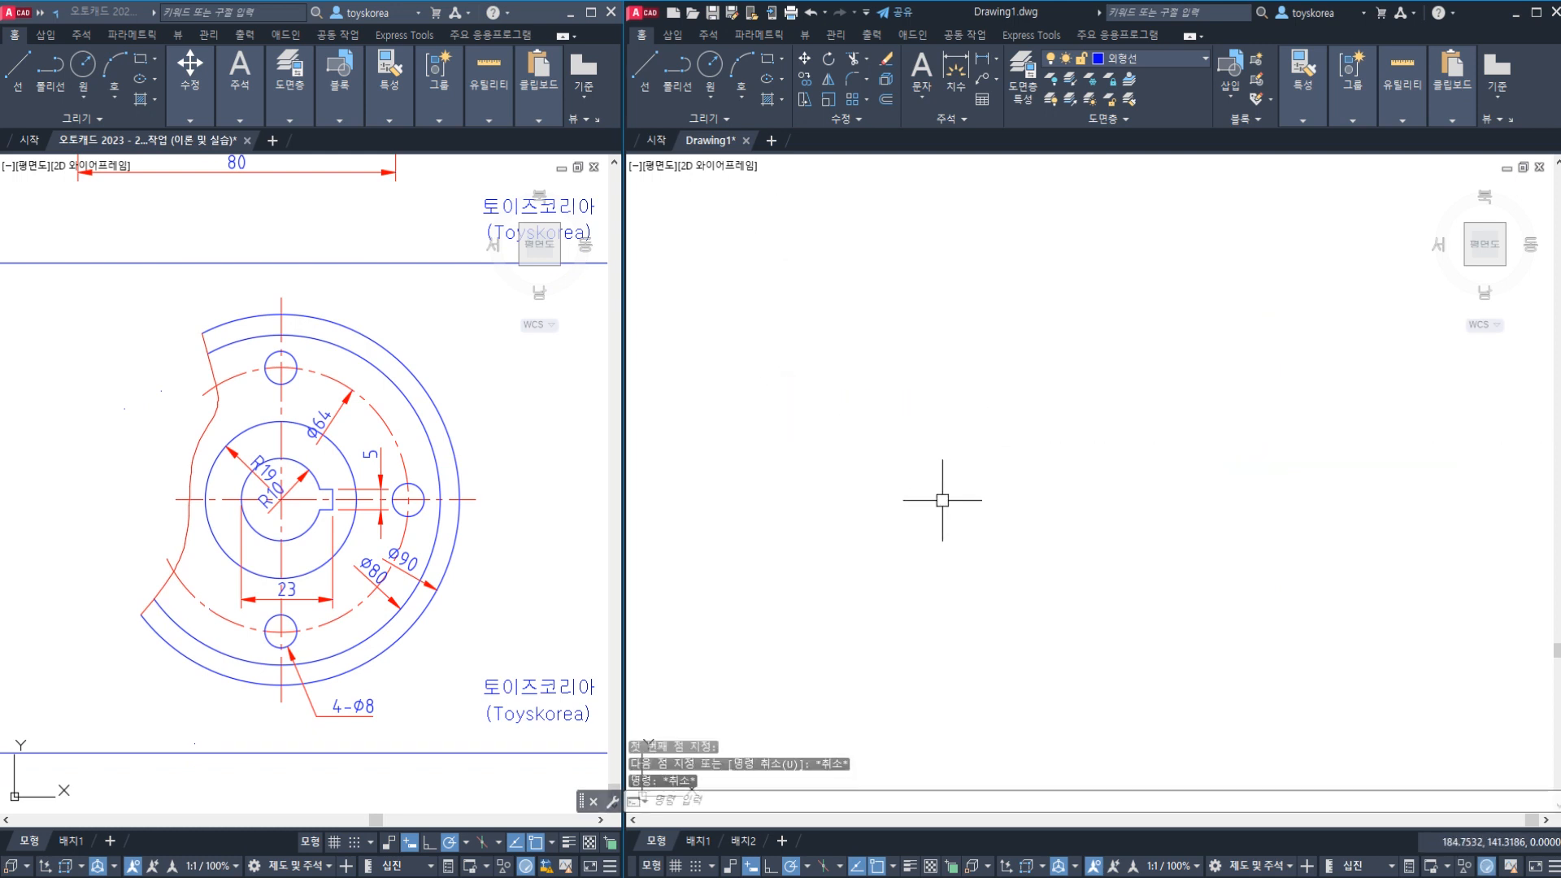
{"action": "key", "text": "Escape"}
{"action": "key", "text": "Escape"}
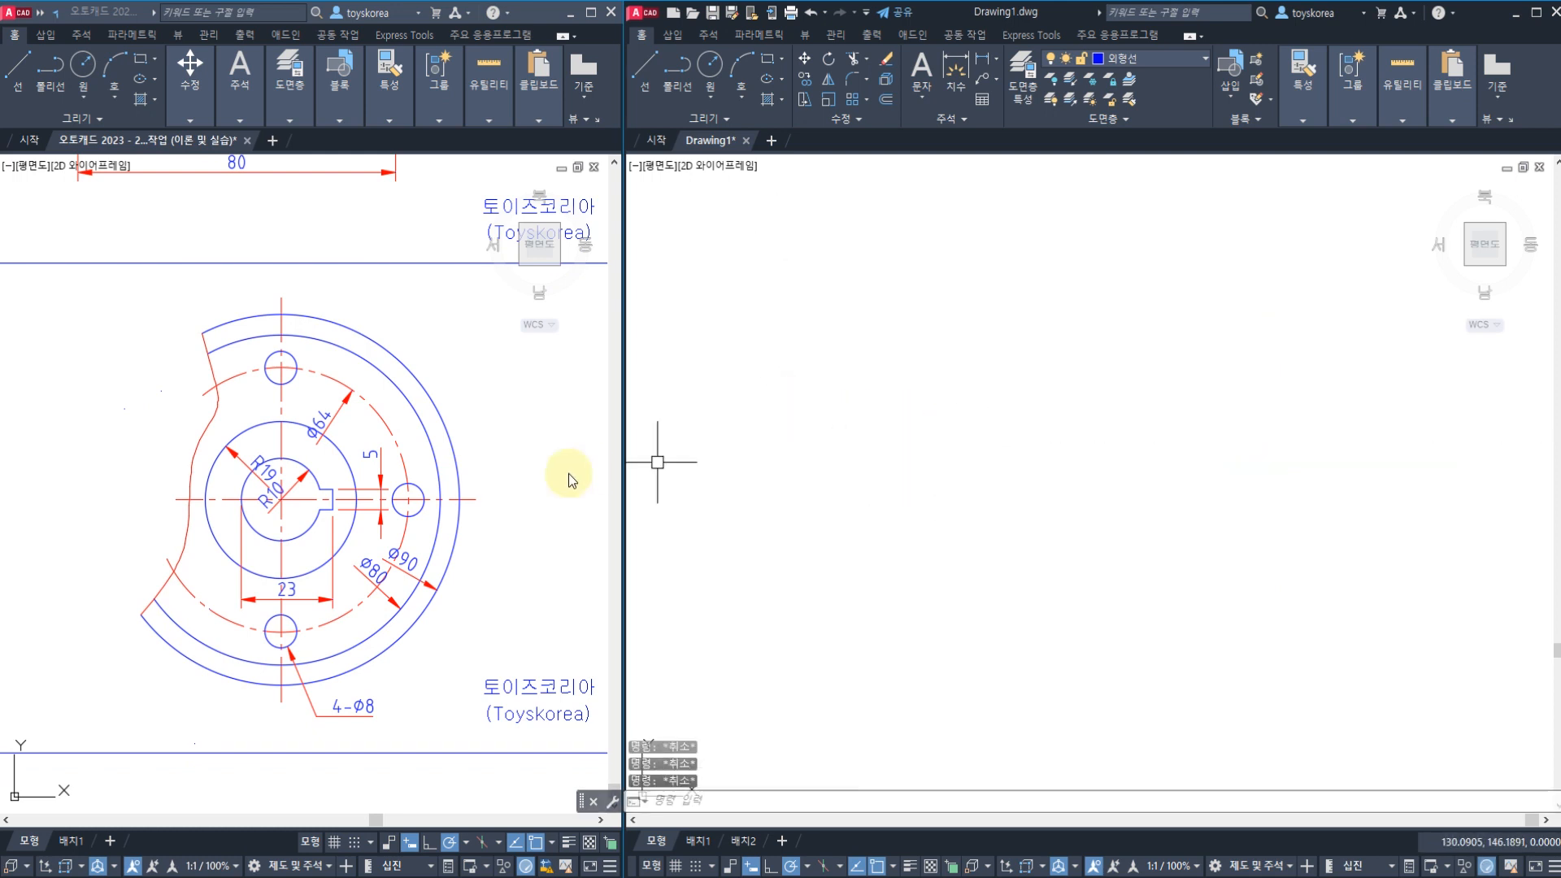
- Zoom the example drawing to a window enclosing the broken-edge flange
{"action": "left_click", "coordinate": [528, 498]}
{"action": "middle_click_drag", "start_coordinate": [440, 540], "coordinate": [431, 540]}
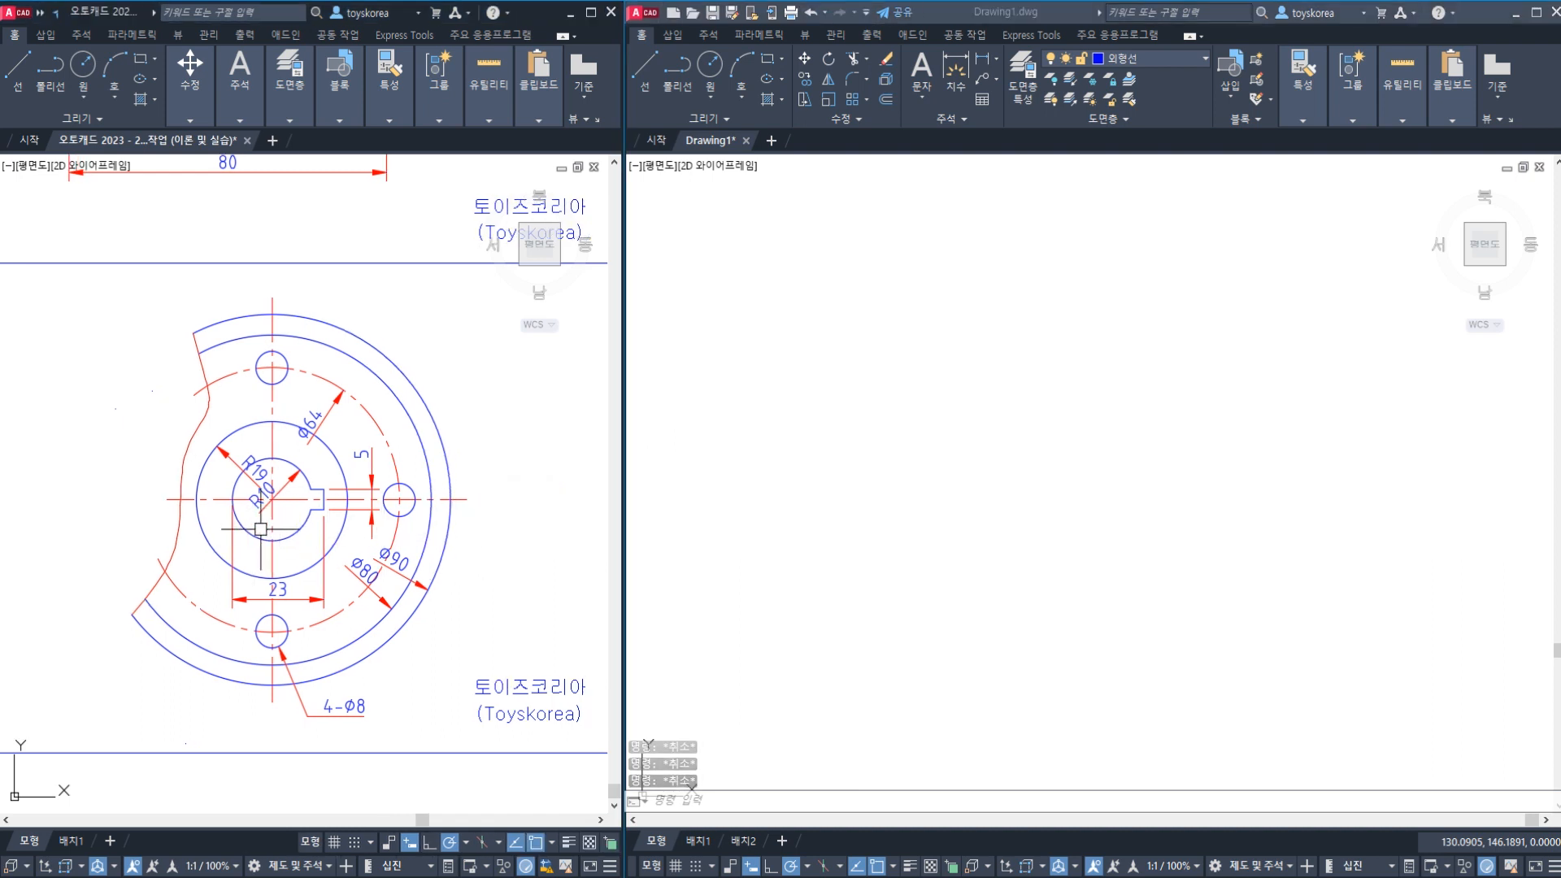
{"action": "scroll", "coordinate": [260, 532], "scroll_direction": "up", "scroll_amount": 2}
{"action": "scroll", "coordinate": [260, 531], "scroll_direction": "down", "scroll_amount": 2}
{"action": "type", "text": "z"}
{"action": "key", "text": "space"}
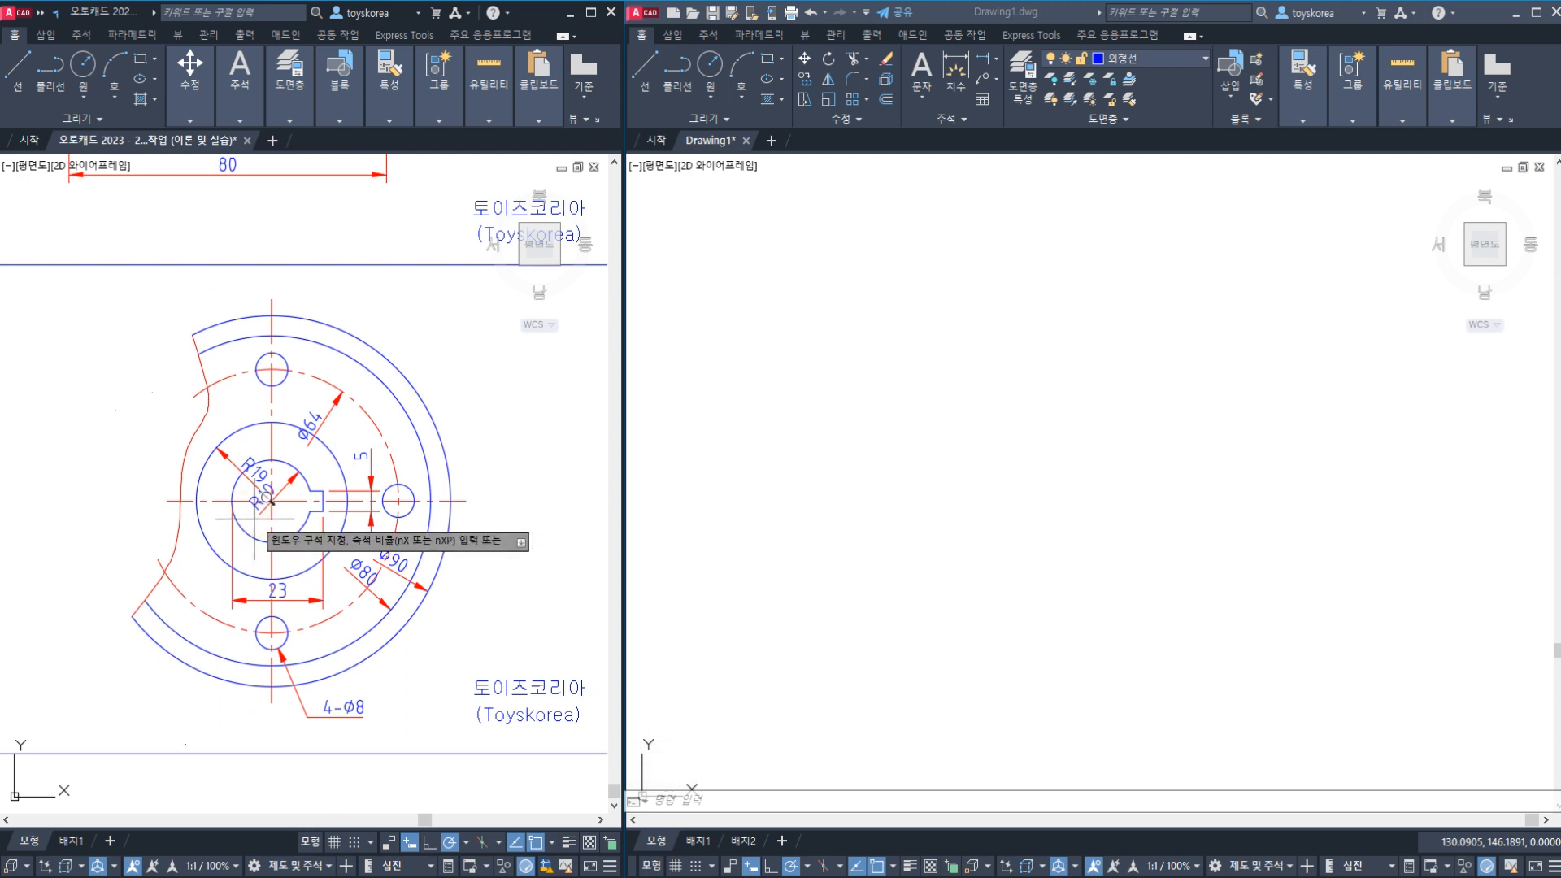
{"action": "type", "text": "w"}
{"action": "key", "text": "space"}
{"action": "left_click", "coordinate": [75, 288]}
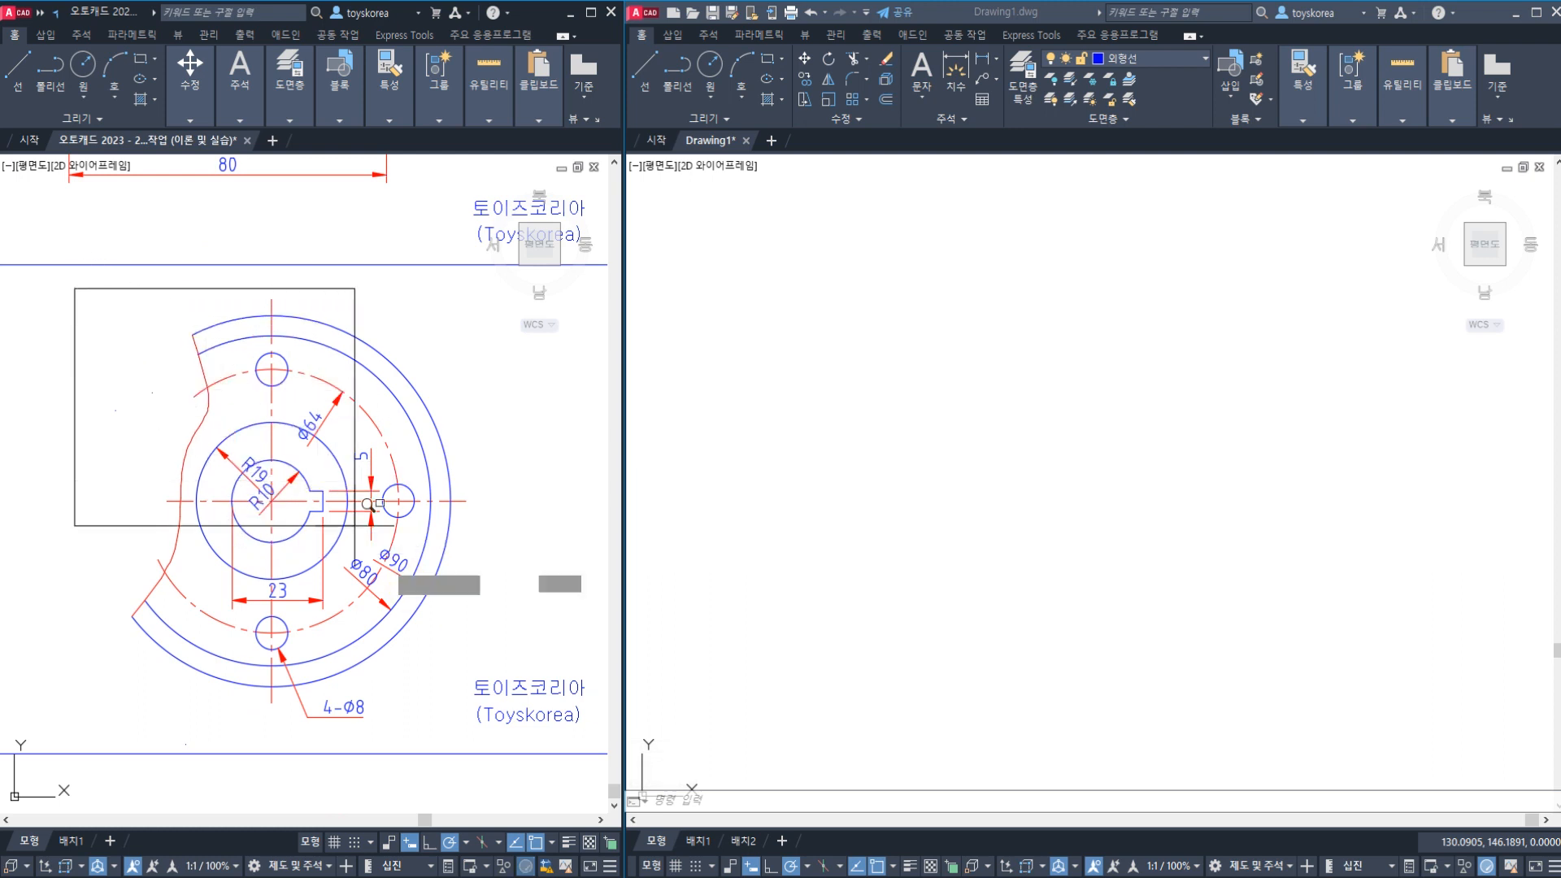
{"action": "left_click", "coordinate": [505, 731]}
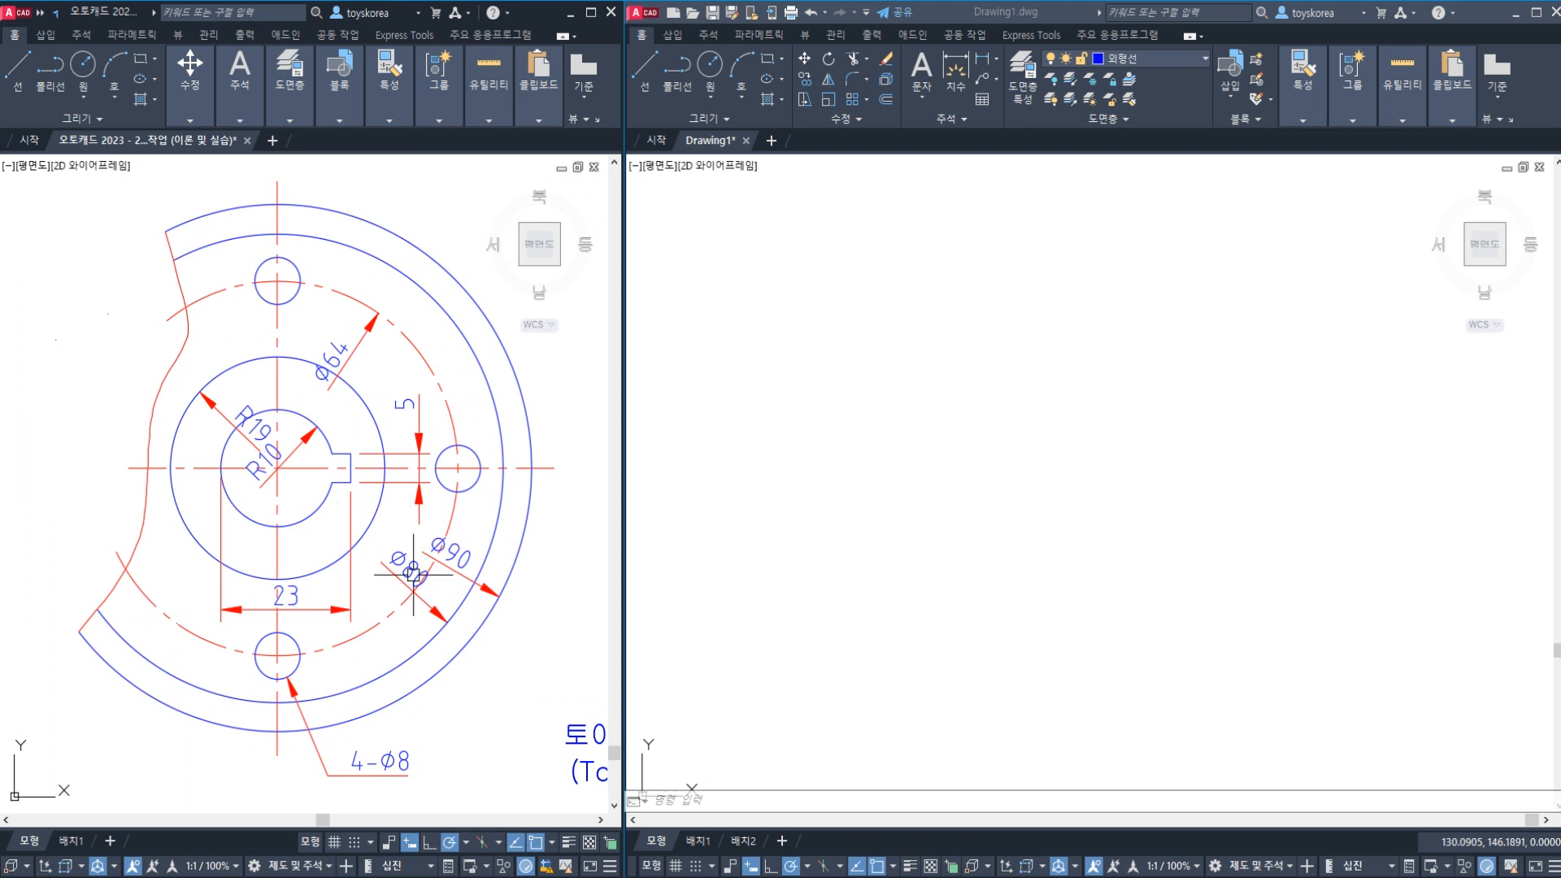
- Examine the flange's spline break edge and its horizontal and vertical centre lines in the example drawing
{"action": "left_click", "coordinate": [187, 328]}
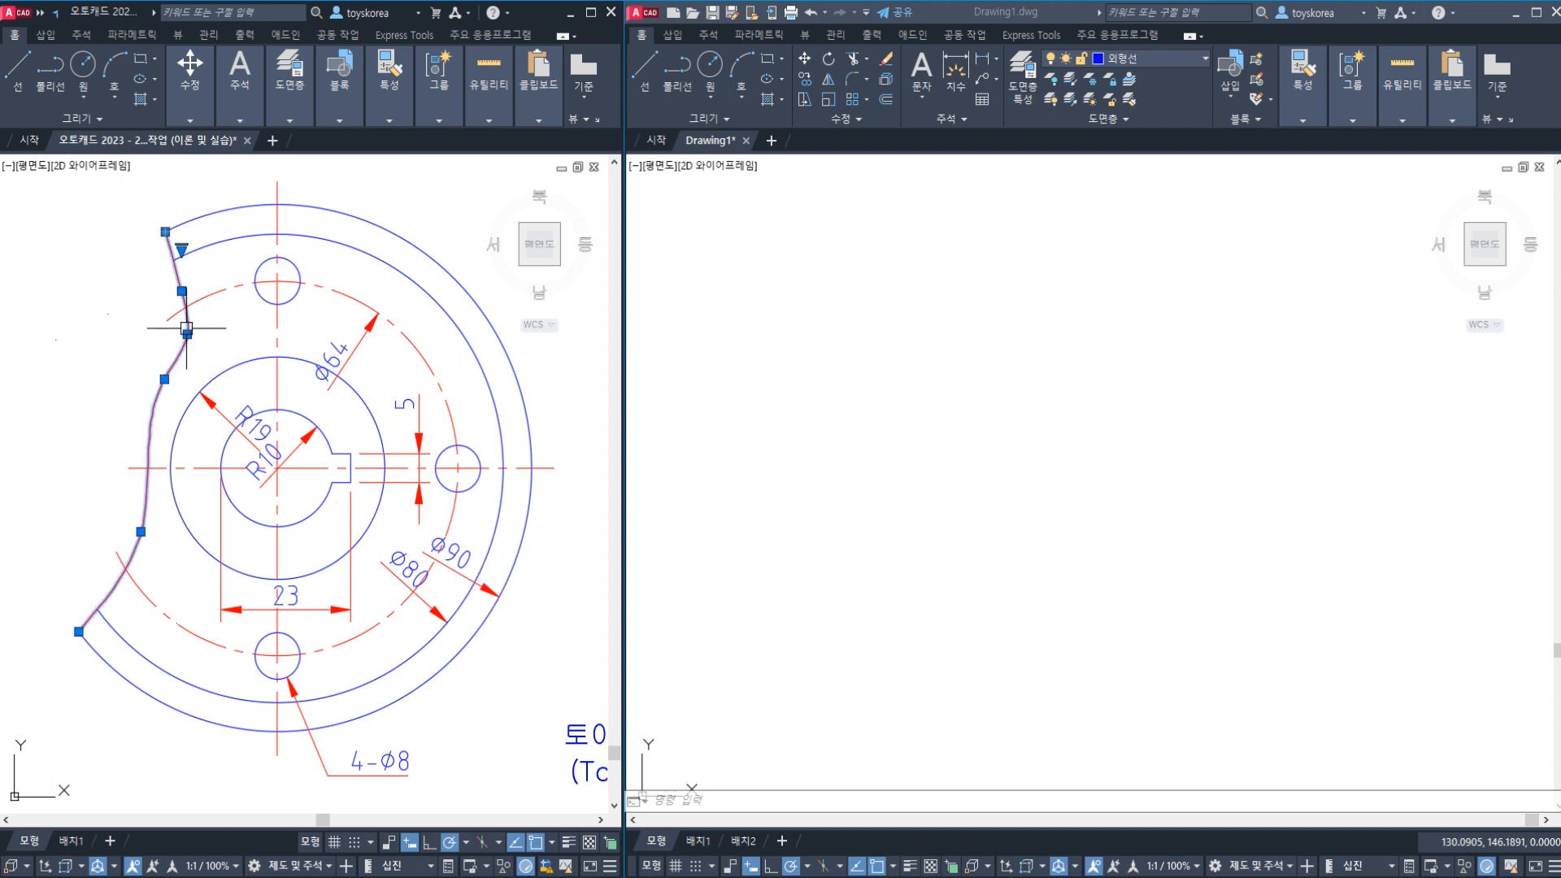
{"action": "key", "text": "Escape"}
{"action": "left_click", "coordinate": [882, 432]}
{"action": "key", "text": "Escape"}
{"action": "key", "text": "Escape"}
{"action": "key", "text": "Escape"}
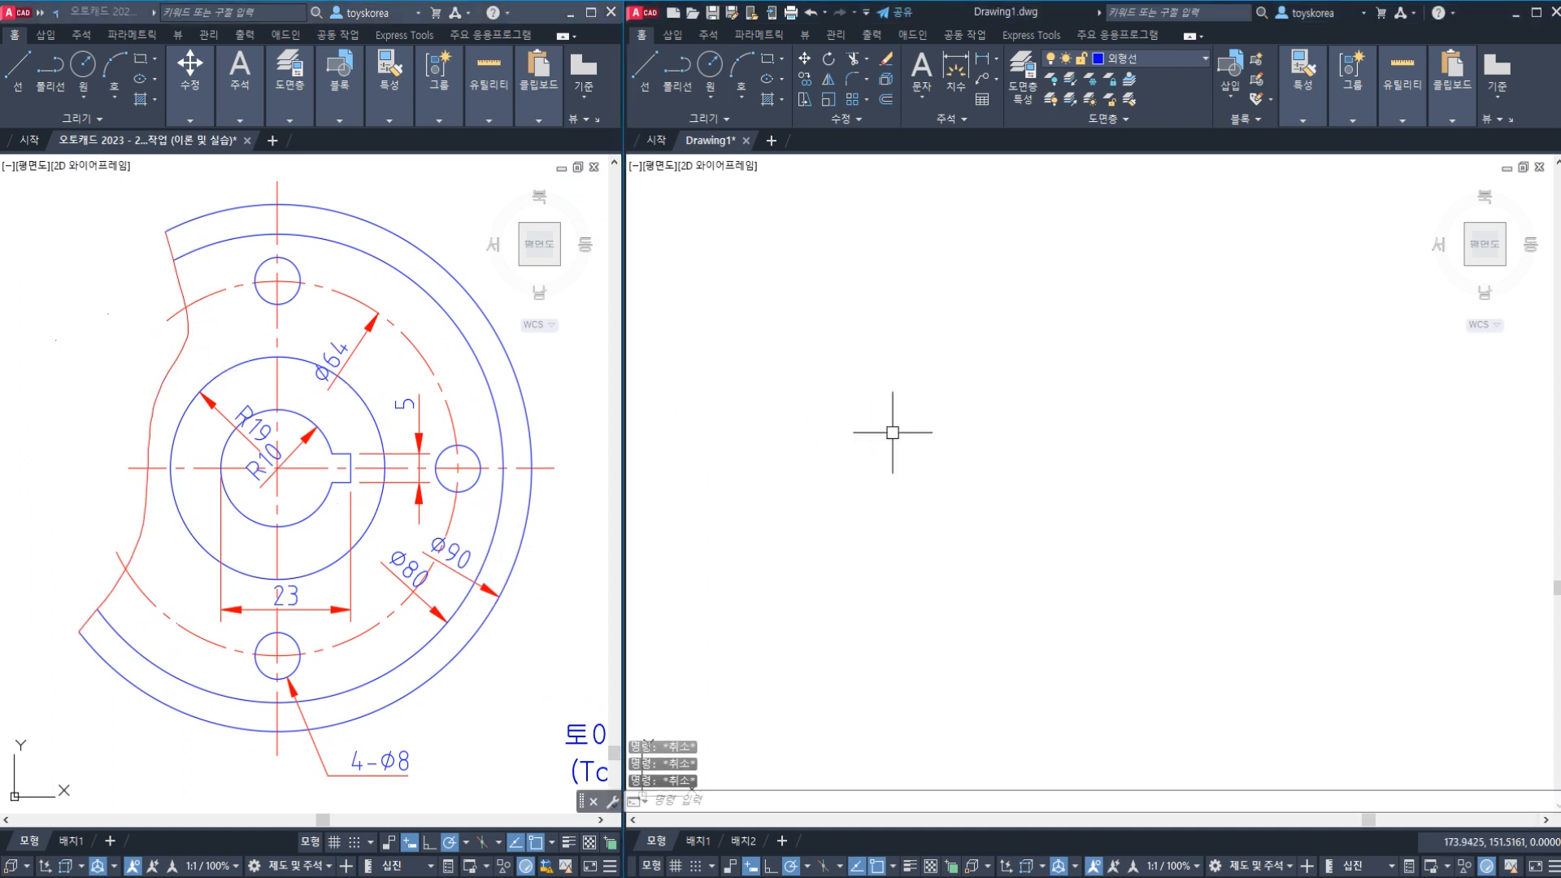
{"action": "scroll", "coordinate": [904, 433], "scroll_direction": "down", "scroll_amount": 2}
{"action": "left_click", "coordinate": [320, 470]}
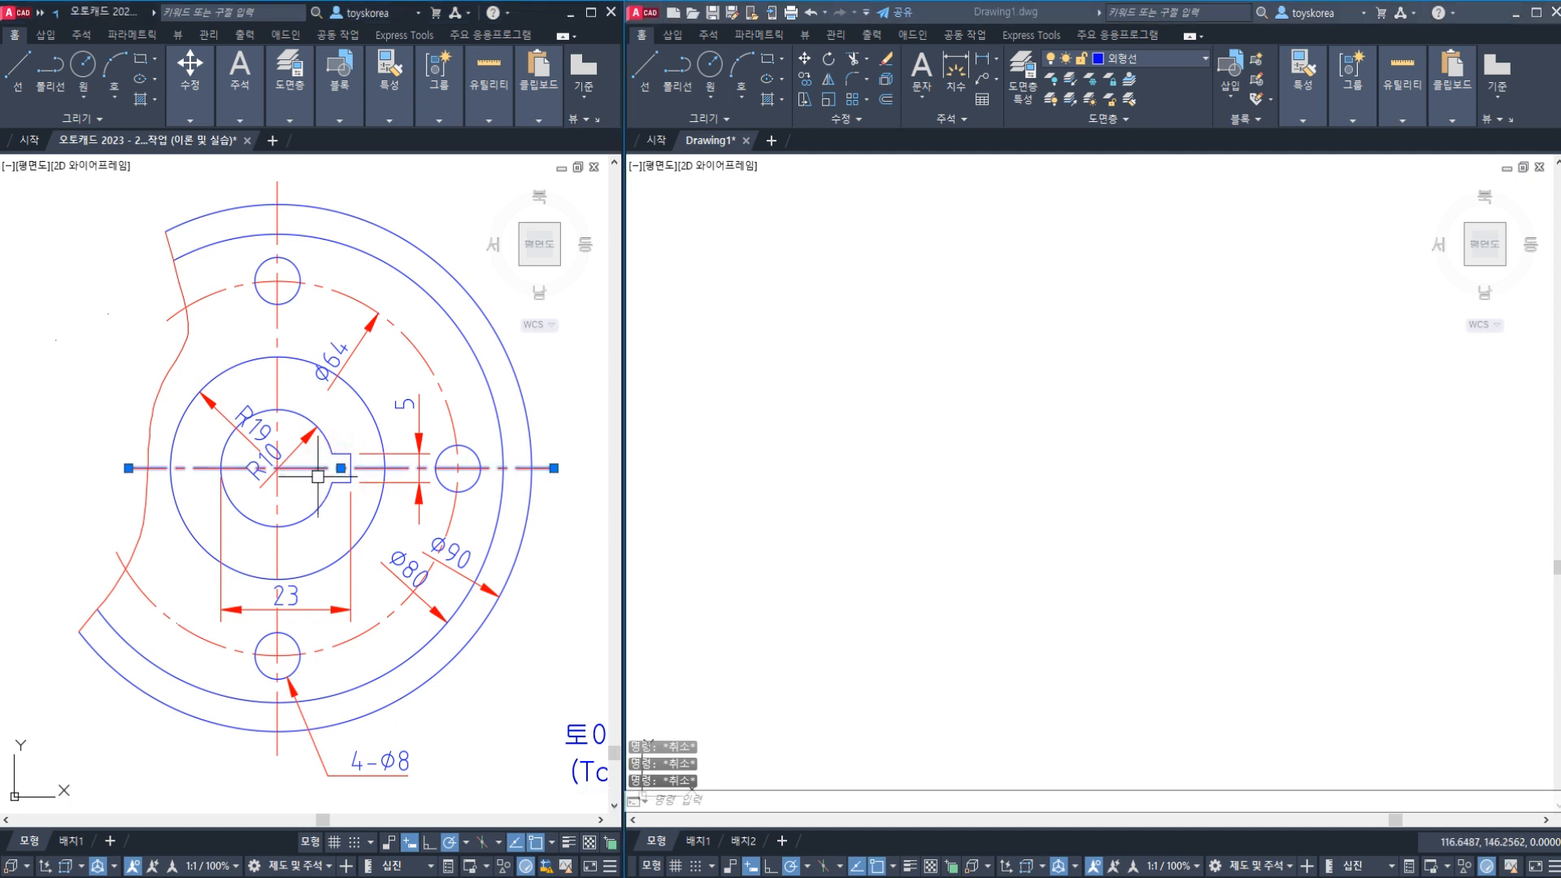
{"action": "key", "text": "Escape"}
{"action": "left_click", "coordinate": [278, 390]}
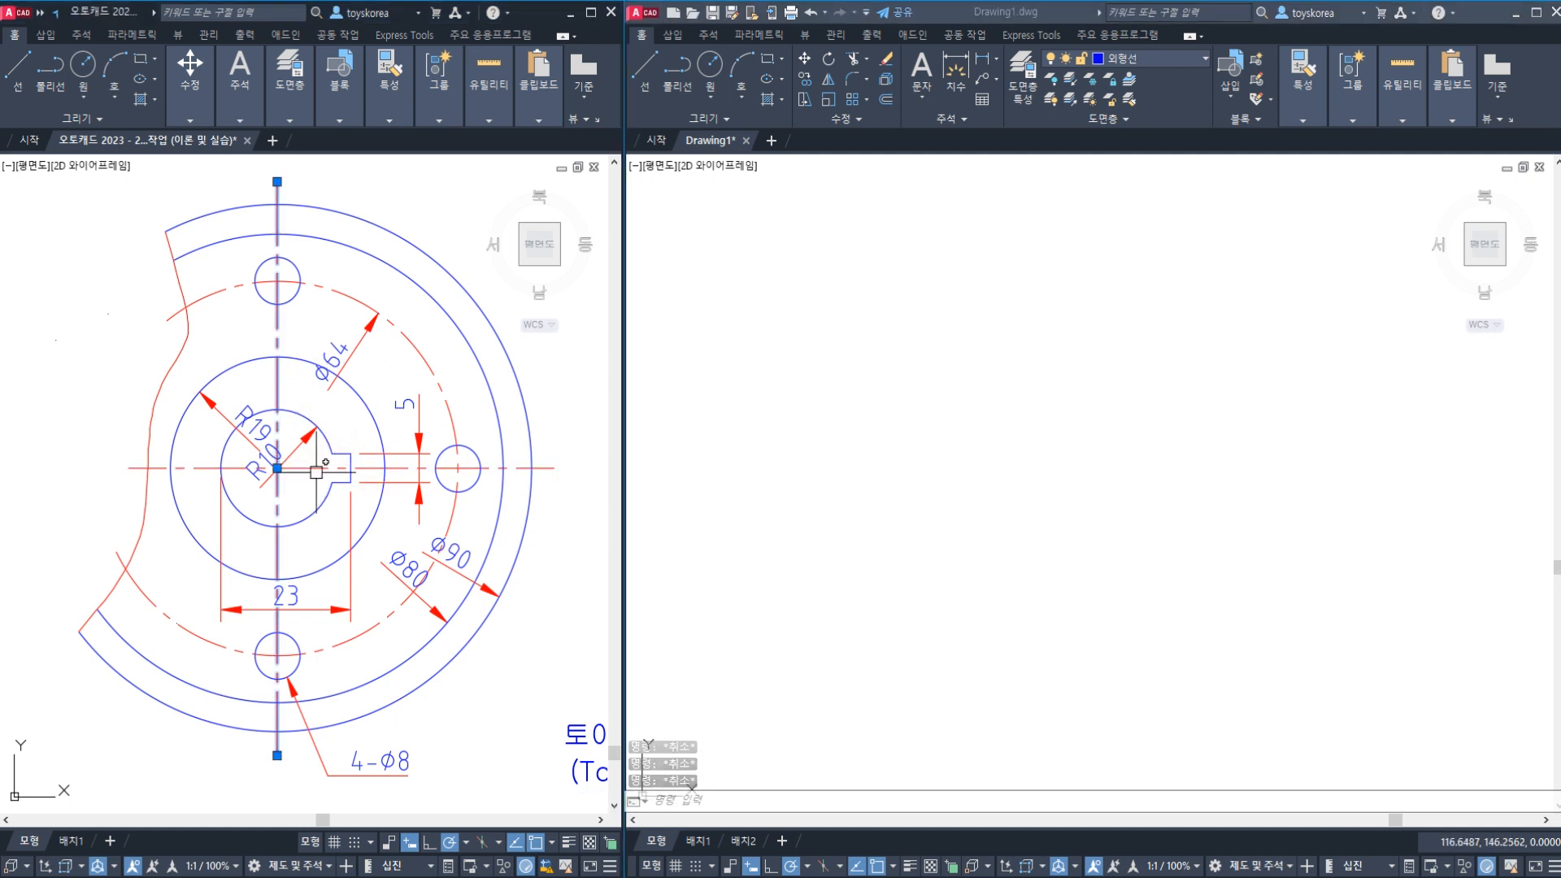
{"action": "left_click", "coordinate": [317, 470]}
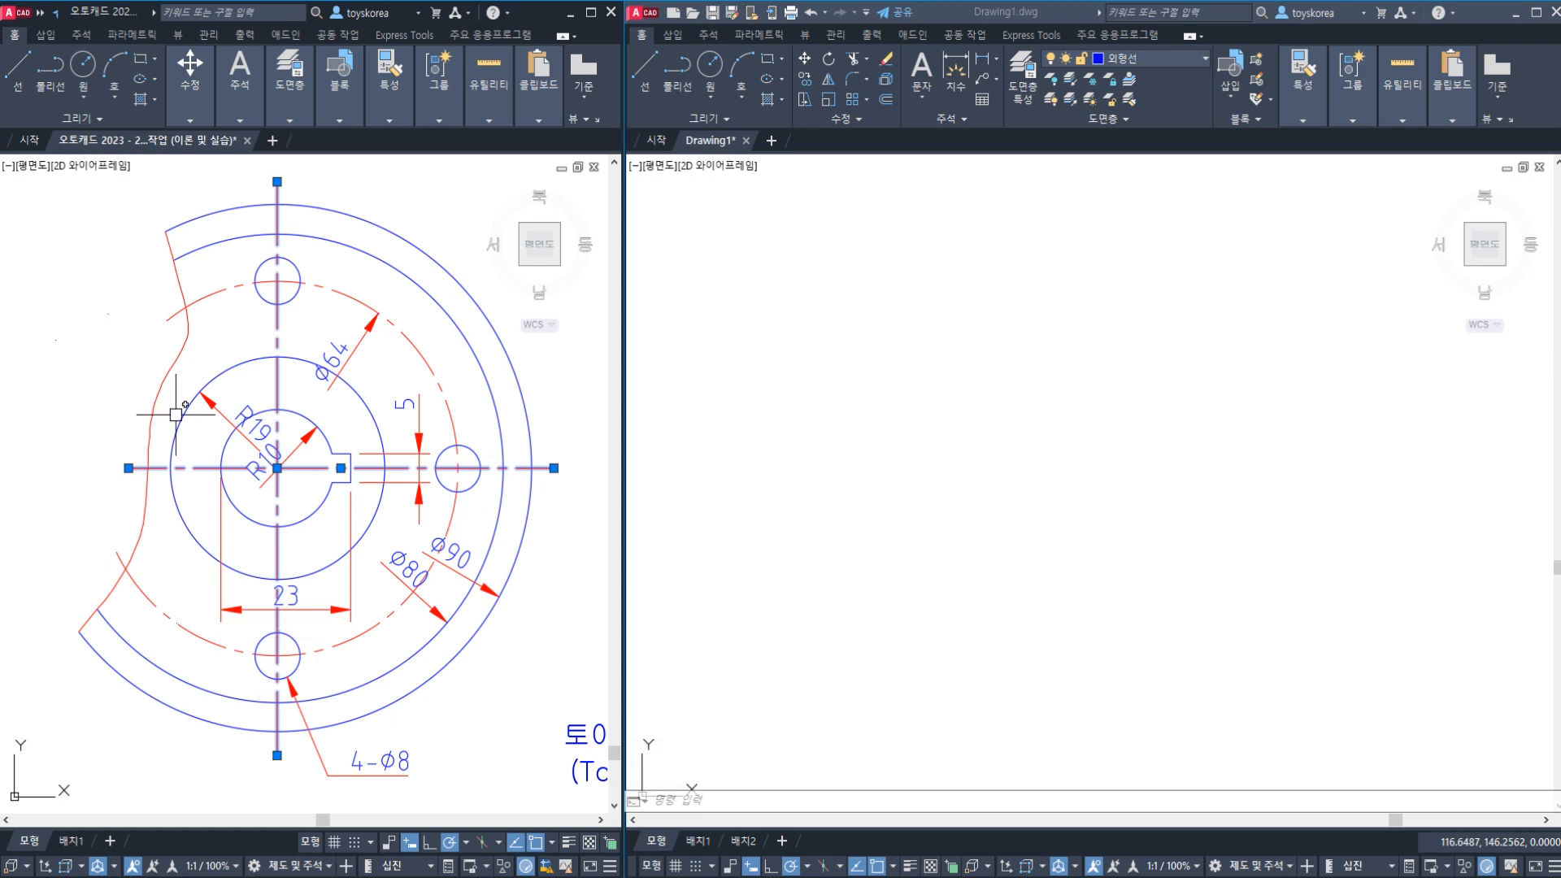
{"action": "key", "text": "Escape"}
{"action": "left_click", "coordinate": [277, 496]}
{"action": "left_click", "coordinate": [316, 469]}
{"action": "key", "text": "Escape"}
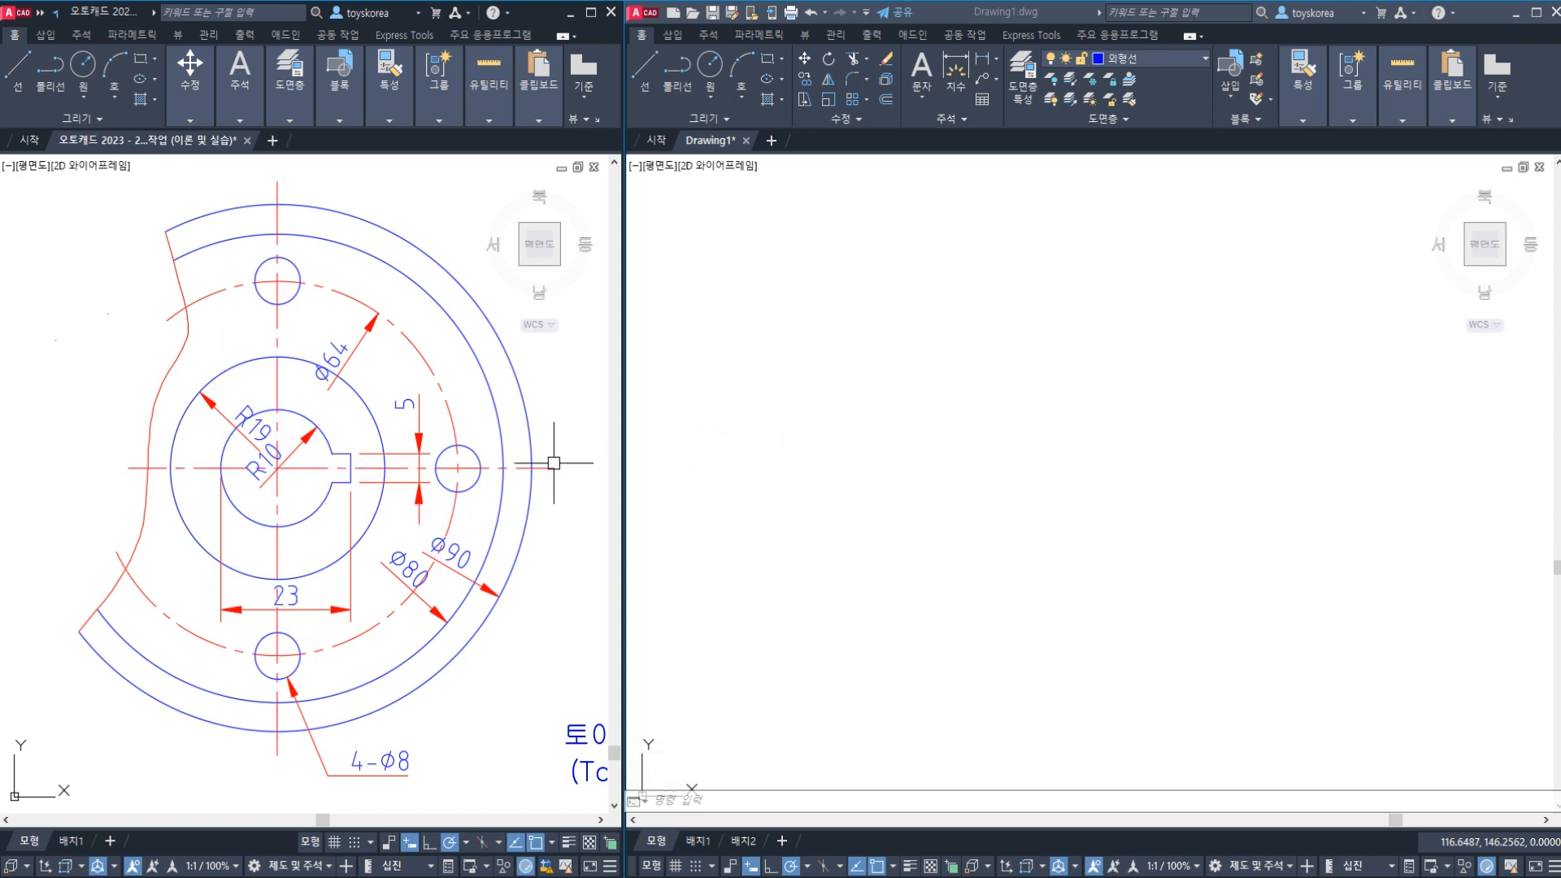
{"action": "left_click", "coordinate": [303, 468]}
{"action": "left_click", "coordinate": [277, 504]}
- Draw a horizontal and a vertical construction line crossing at one point in the new drawing
{"action": "left_click", "coordinate": [822, 477]}
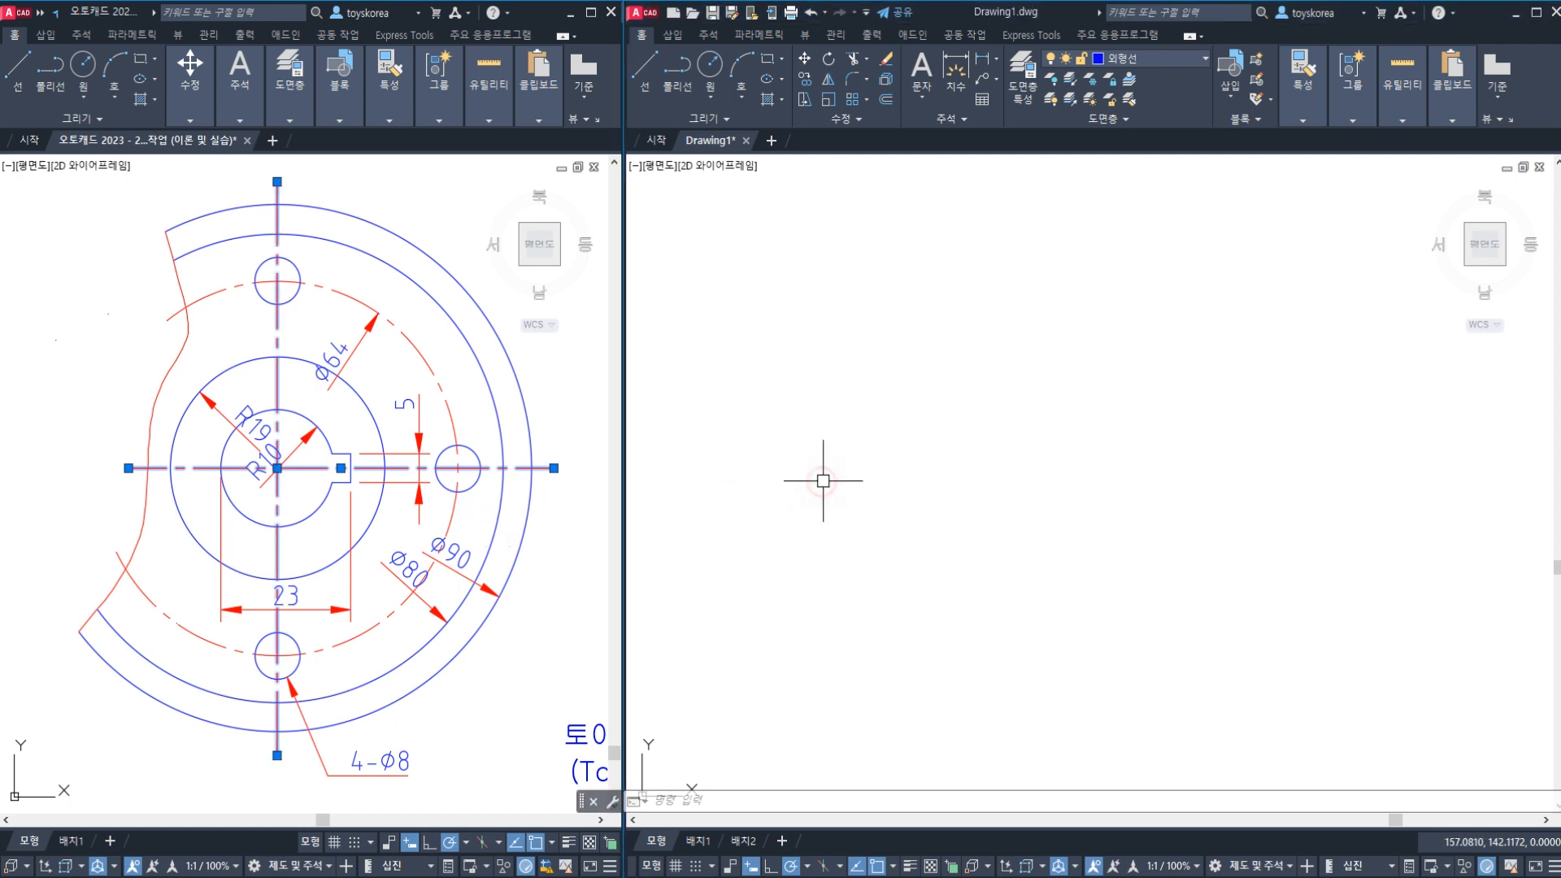
{"action": "type", "text": "xl"}
{"action": "key", "text": "Return"}
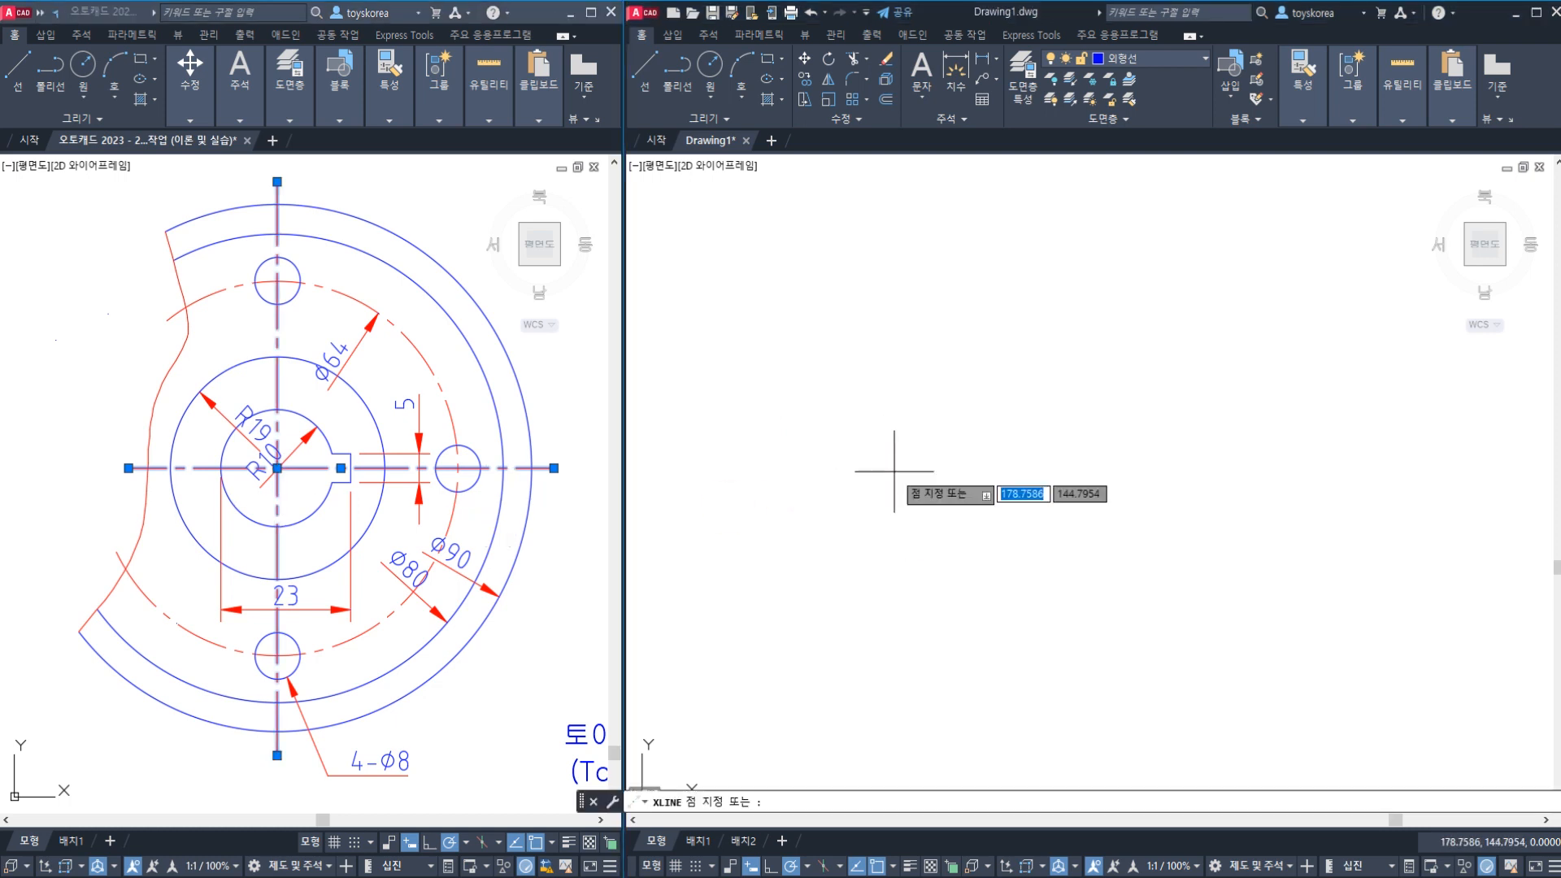
{"action": "left_click", "coordinate": [934, 453]}
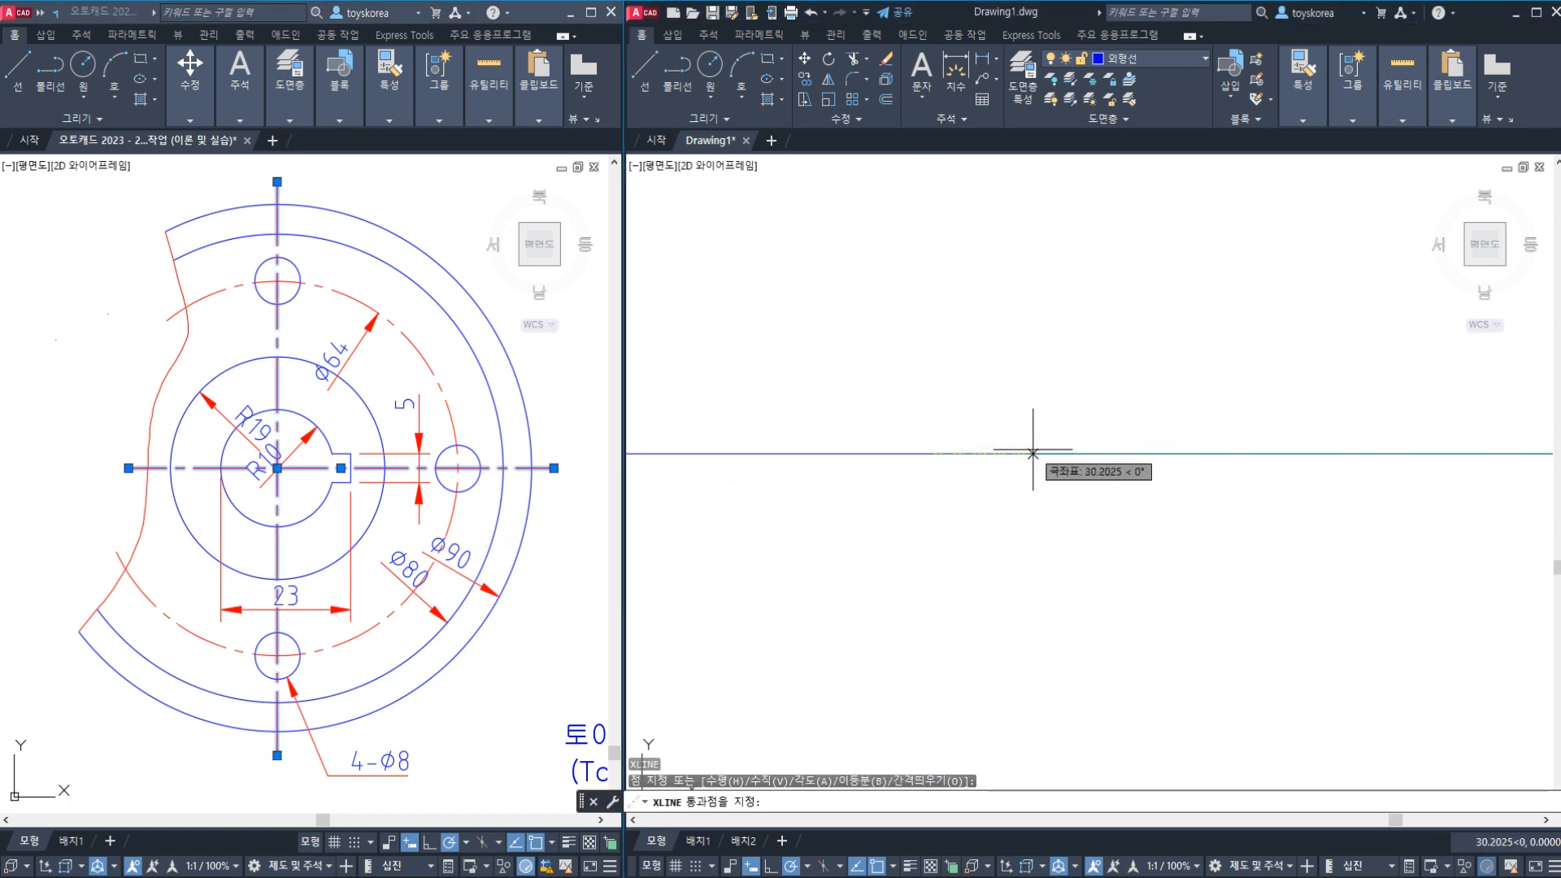
{"action": "left_click", "coordinate": [1028, 453]}
{"action": "left_click", "coordinate": [933, 376]}
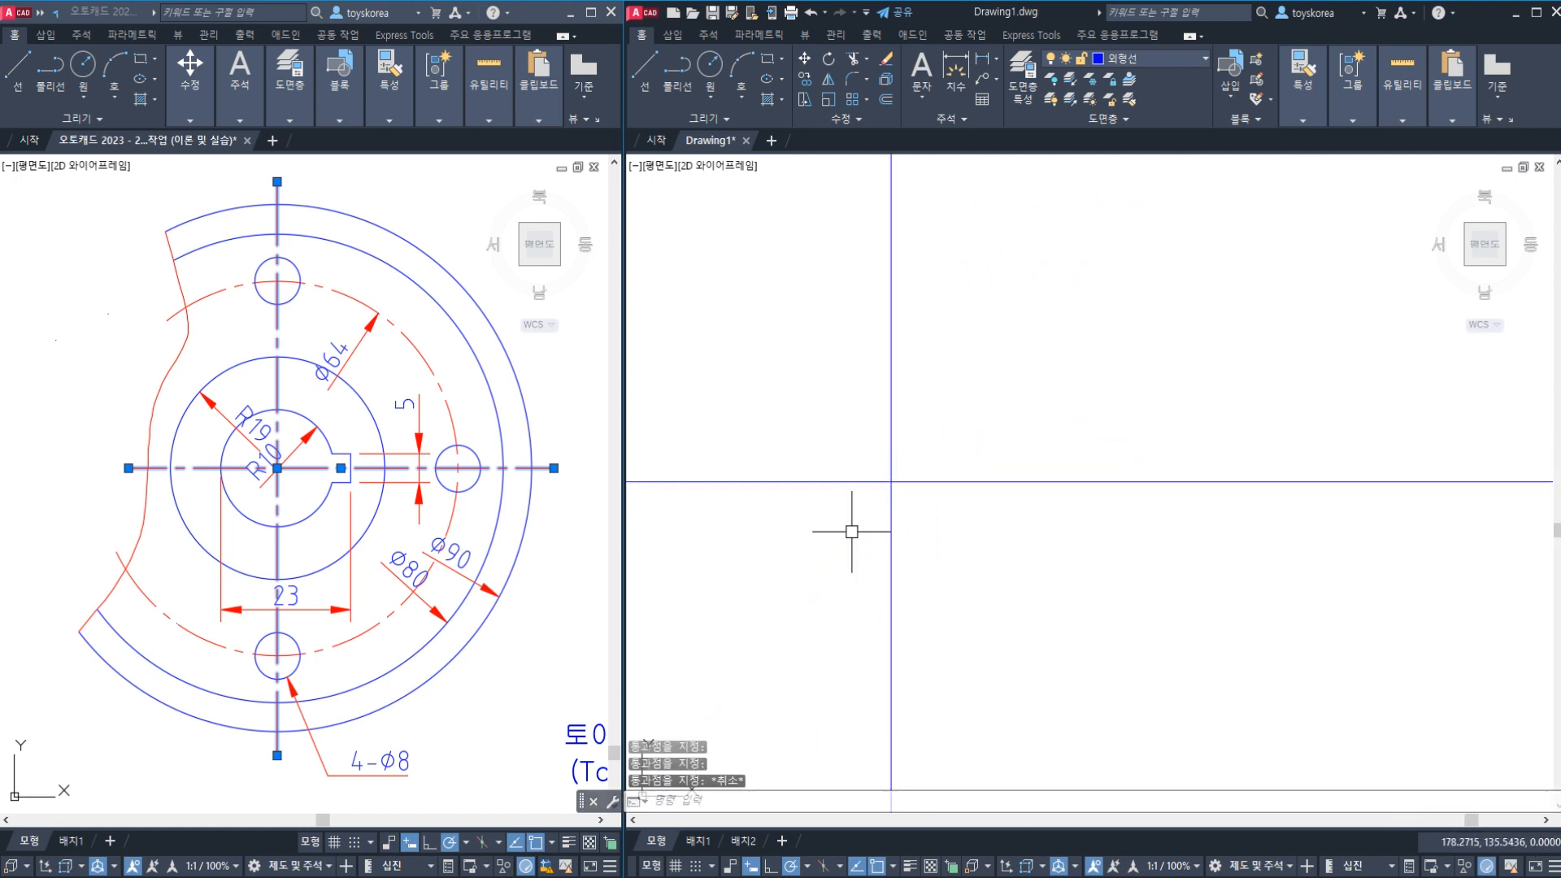
{"action": "key", "text": "Escape"}
{"action": "scroll", "coordinate": [896, 499], "scroll_direction": "up", "scroll_amount": 2}
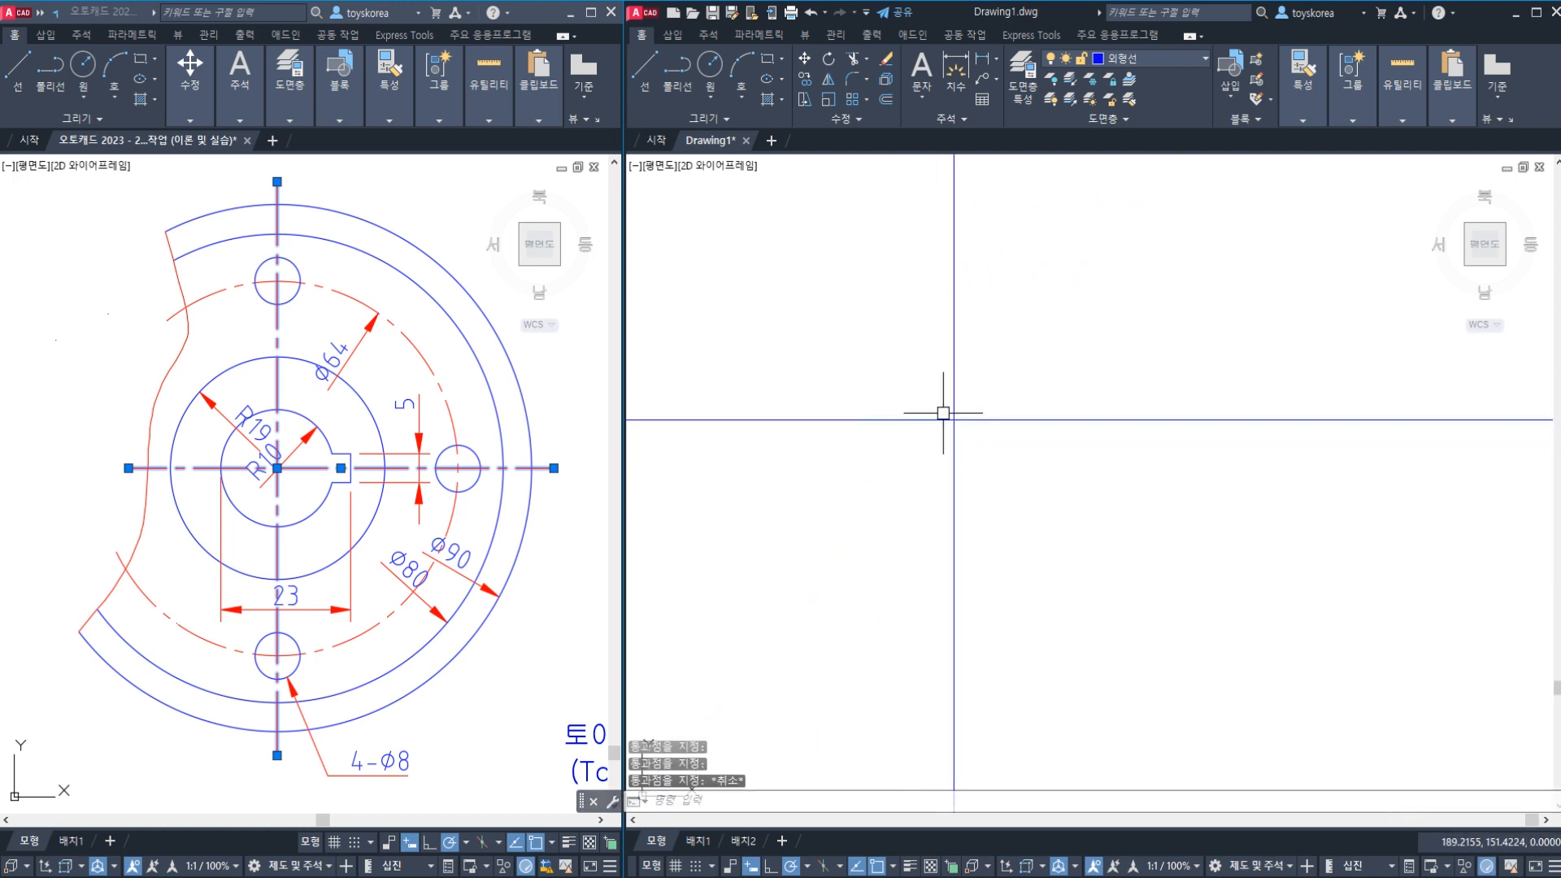
- Draw a circle of radius 10 centred on the intersection of the two construction lines
{"action": "left_click", "coordinate": [302, 420]}
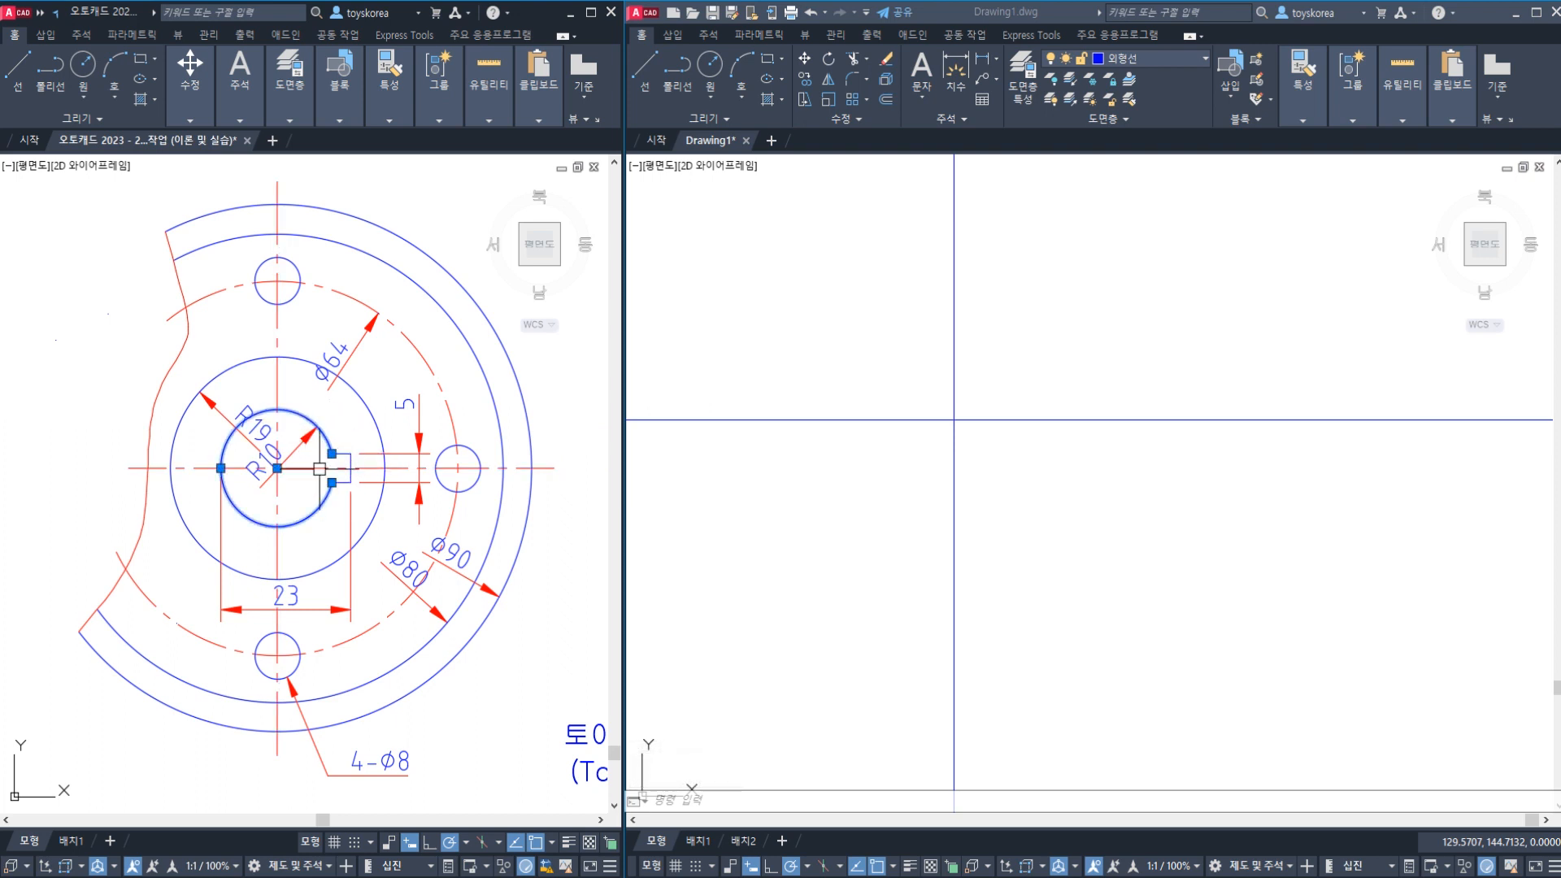
{"action": "left_click", "coordinate": [889, 488]}
{"action": "scroll", "coordinate": [890, 478], "scroll_direction": "down", "scroll_amount": 2}
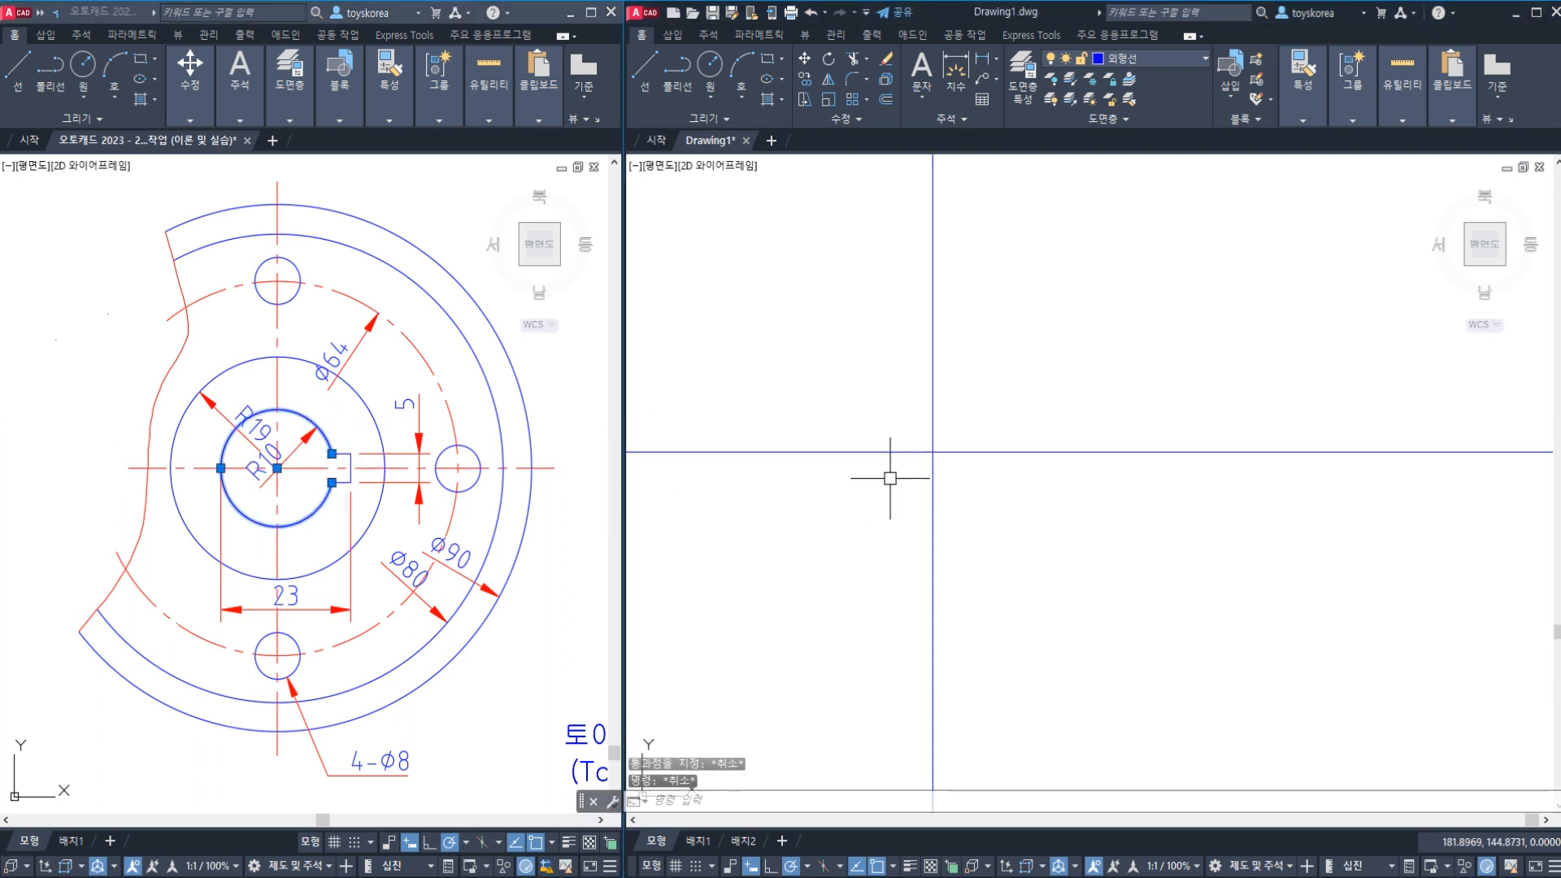
{"action": "type", "text": "c"}
{"action": "key", "text": "Return"}
{"action": "left_click", "coordinate": [932, 452]}
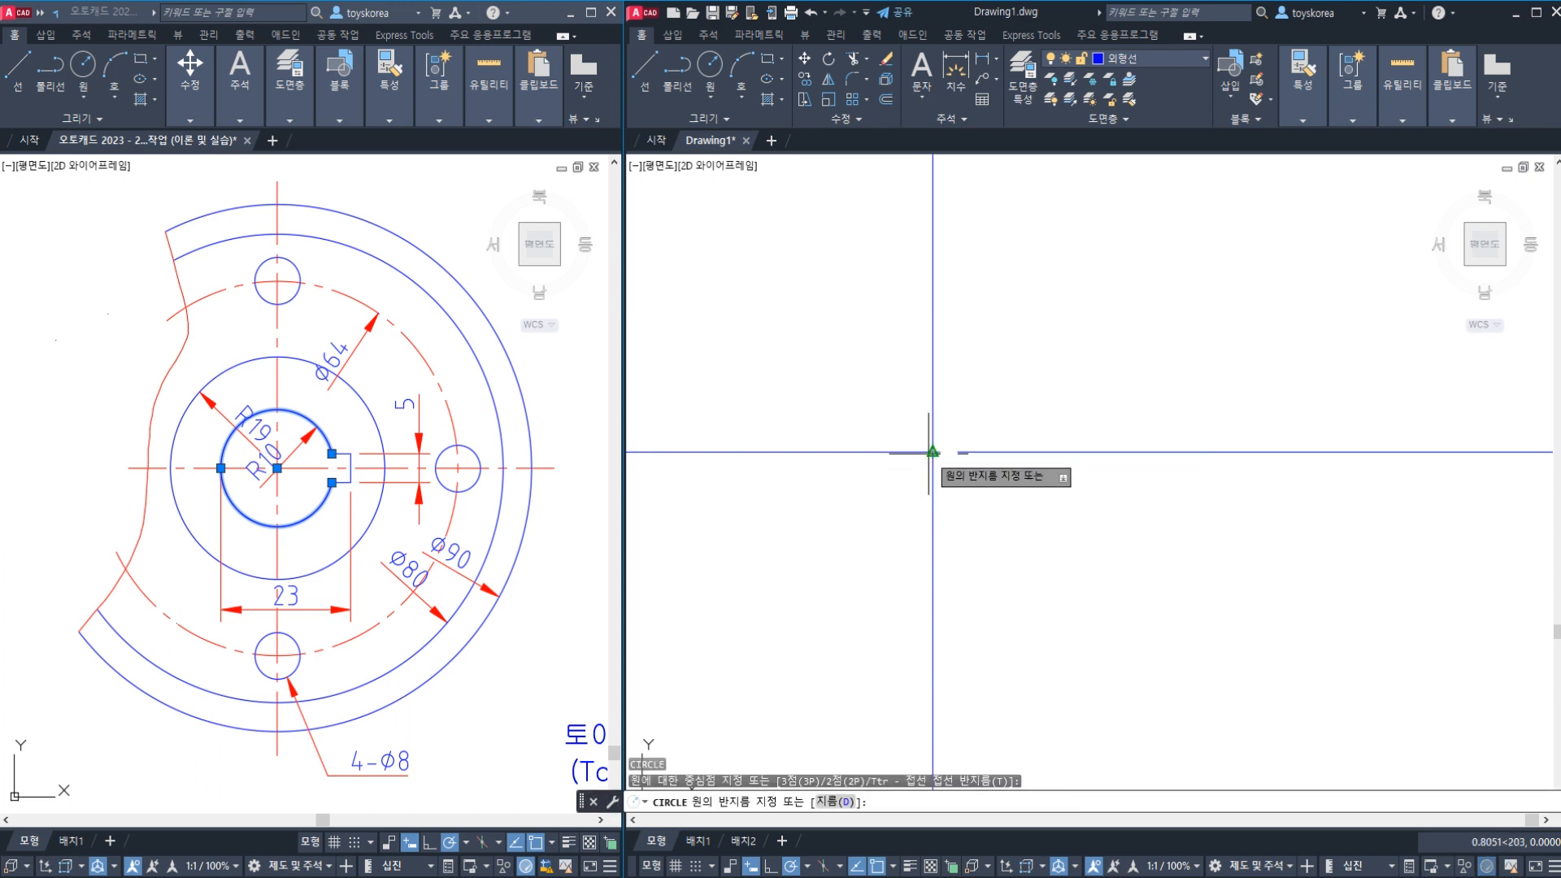
{"action": "type", "text": "10"}
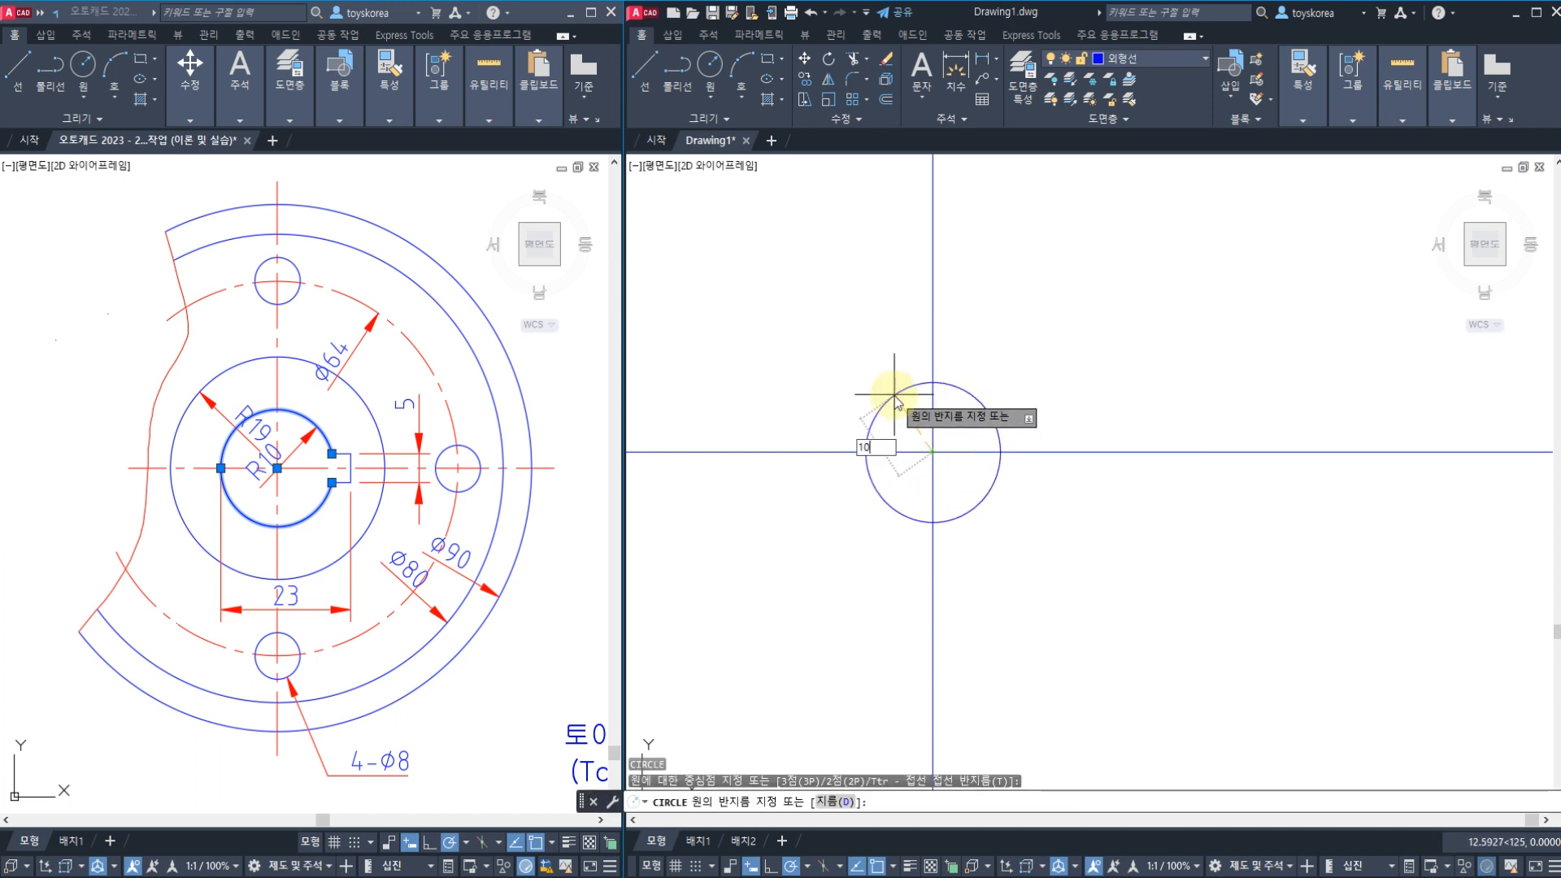
{"action": "key", "text": "Return"}
{"action": "scroll", "coordinate": [901, 442], "scroll_direction": "up", "scroll_amount": 2}
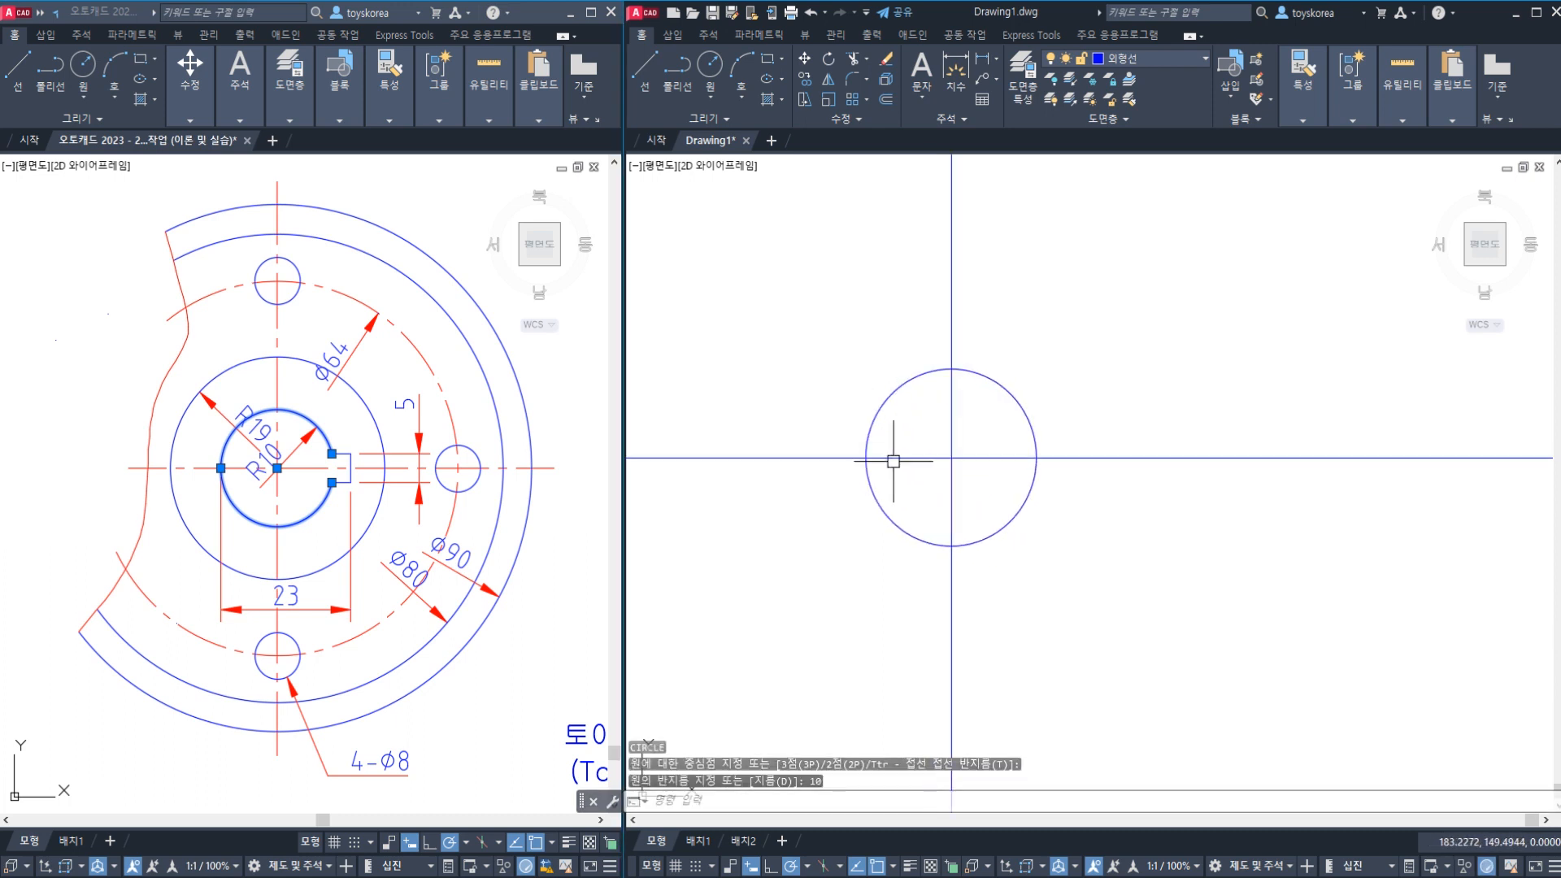
- Examine the keyway beside the R10 bore in the example drawing and how its edge relates to the vertical centre line
{"action": "left_click", "coordinate": [349, 528]}
{"action": "key", "text": "Escape"}
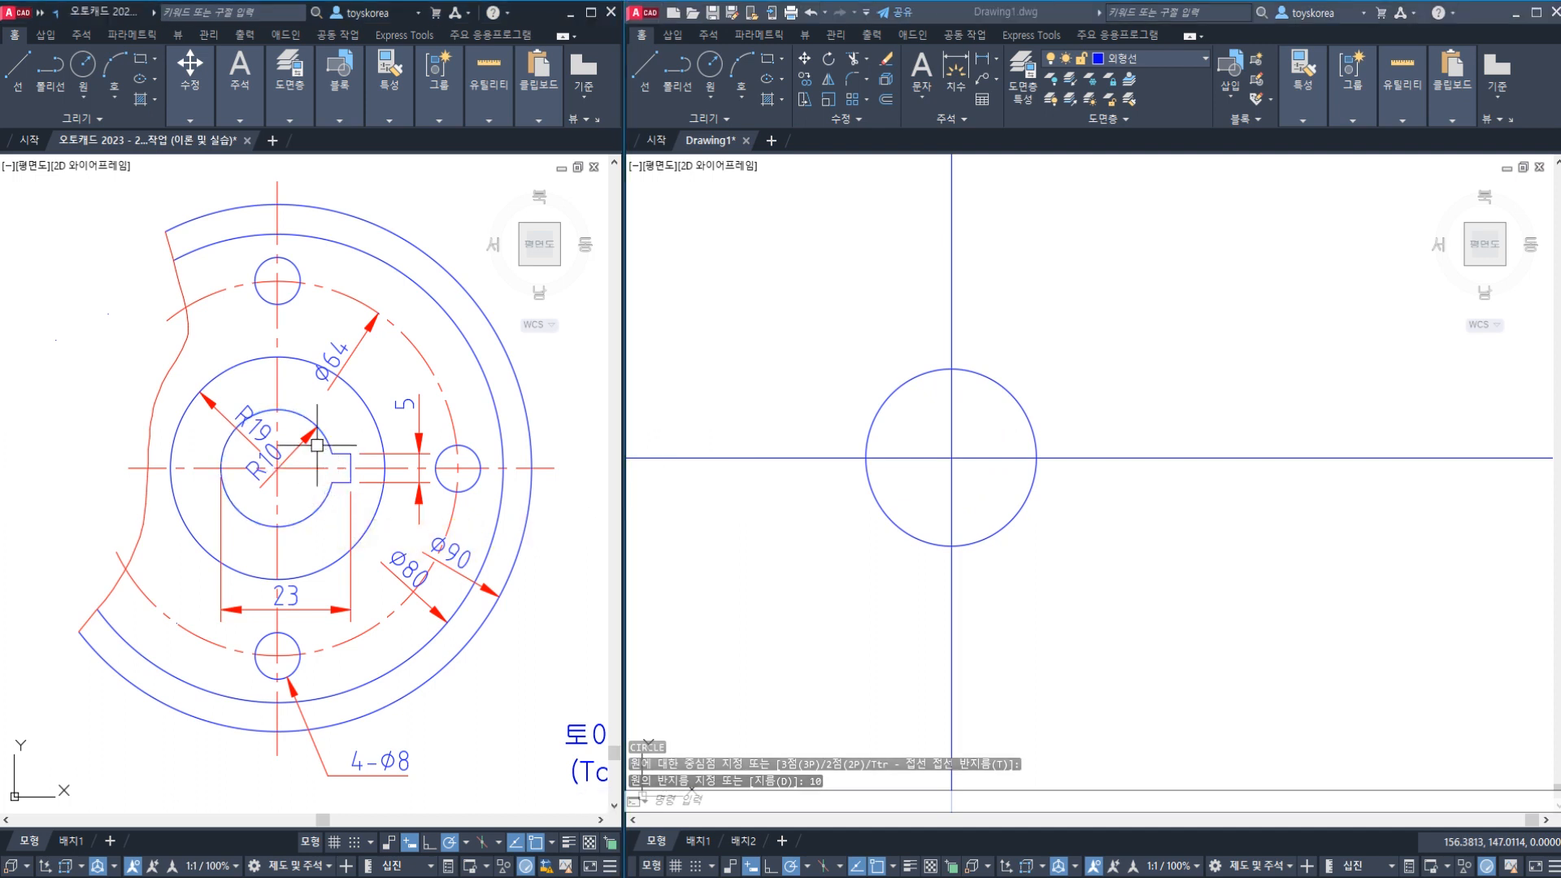
{"action": "left_click", "coordinate": [319, 446]}
{"action": "key", "text": "Escape"}
{"action": "scroll", "coordinate": [356, 487], "scroll_direction": "up", "scroll_amount": 2}
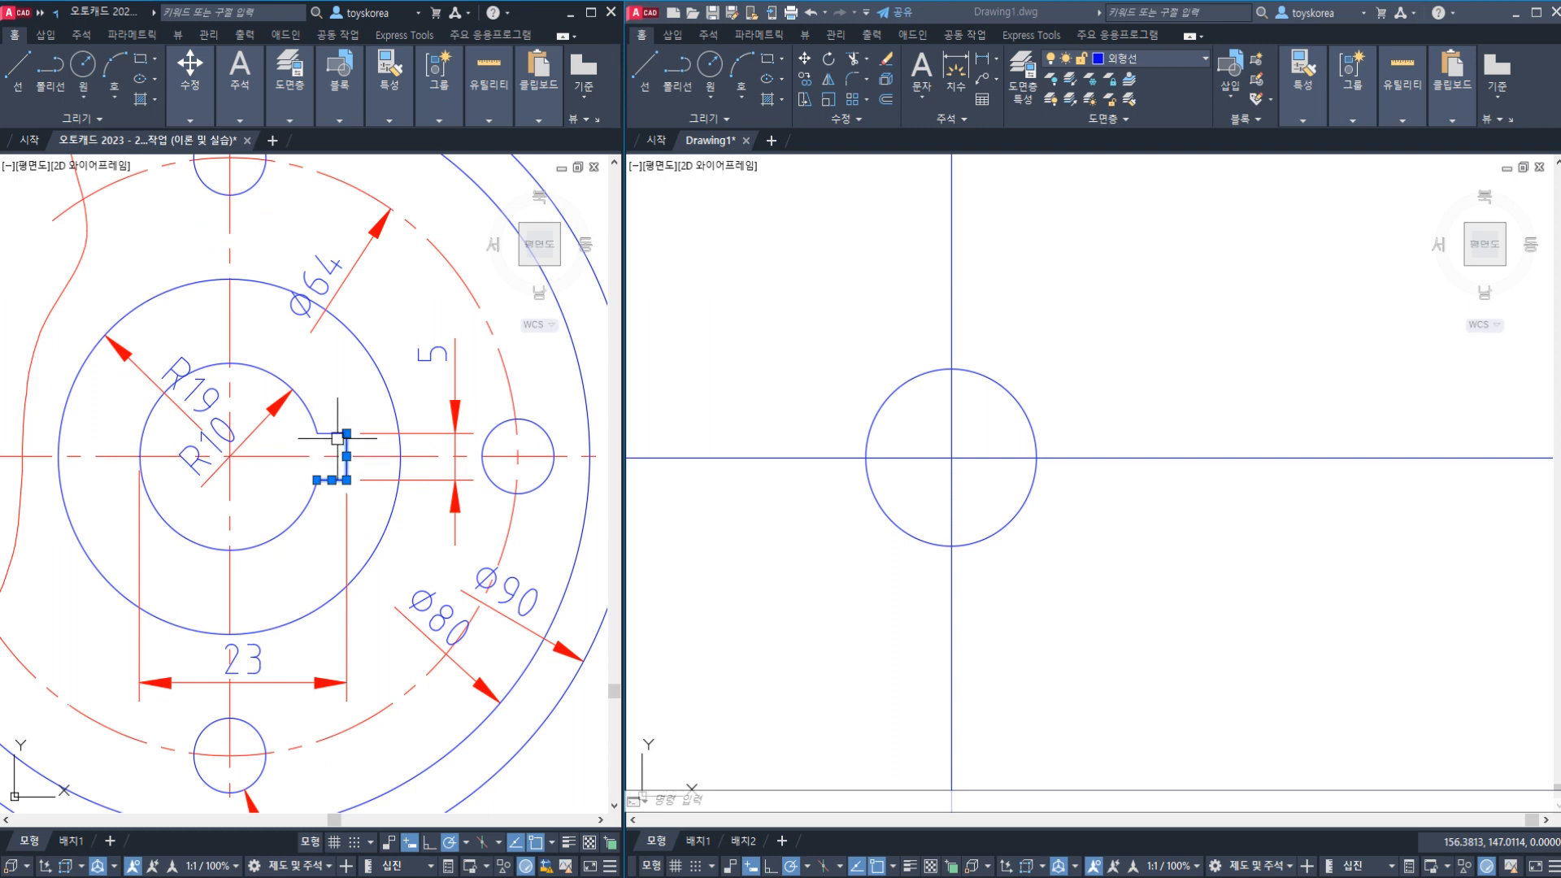
{"action": "left_click", "coordinate": [232, 579]}
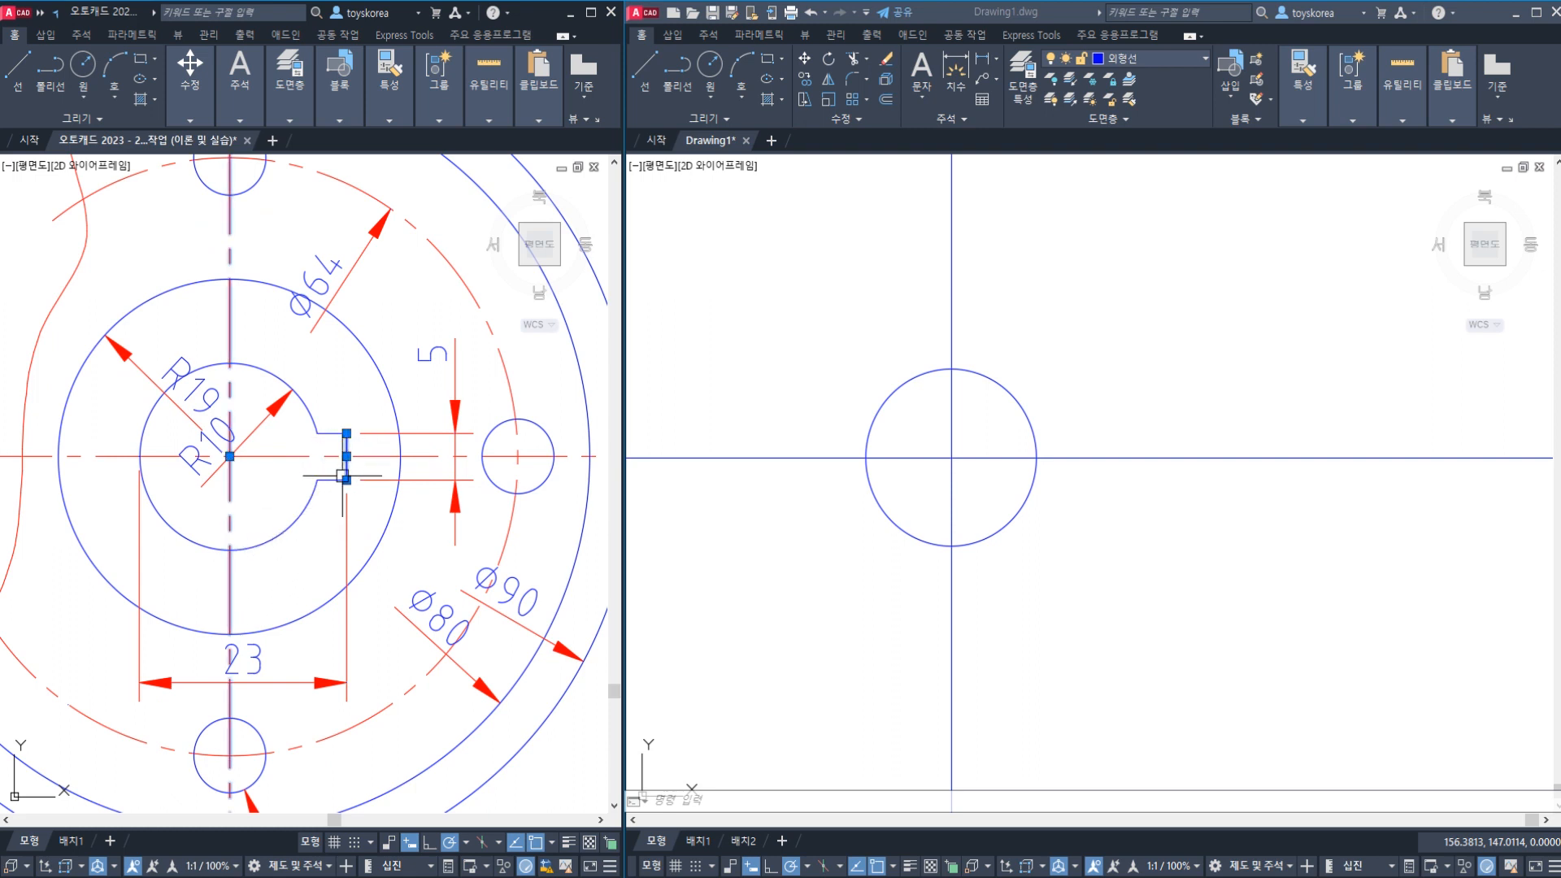
{"action": "key", "text": "Escape"}
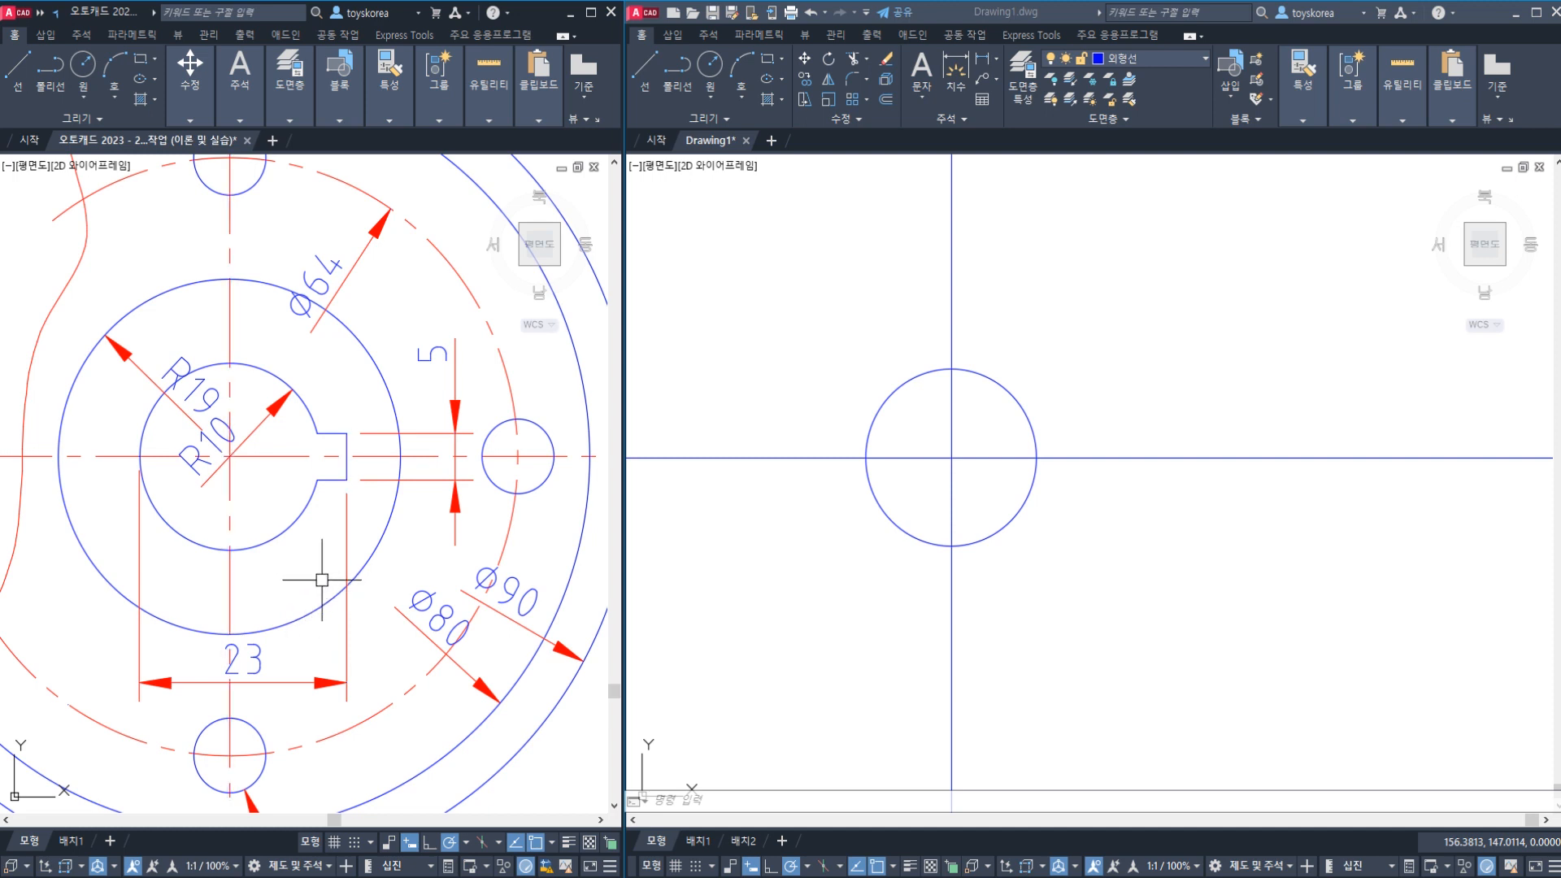
{"action": "left_click", "coordinate": [228, 498]}
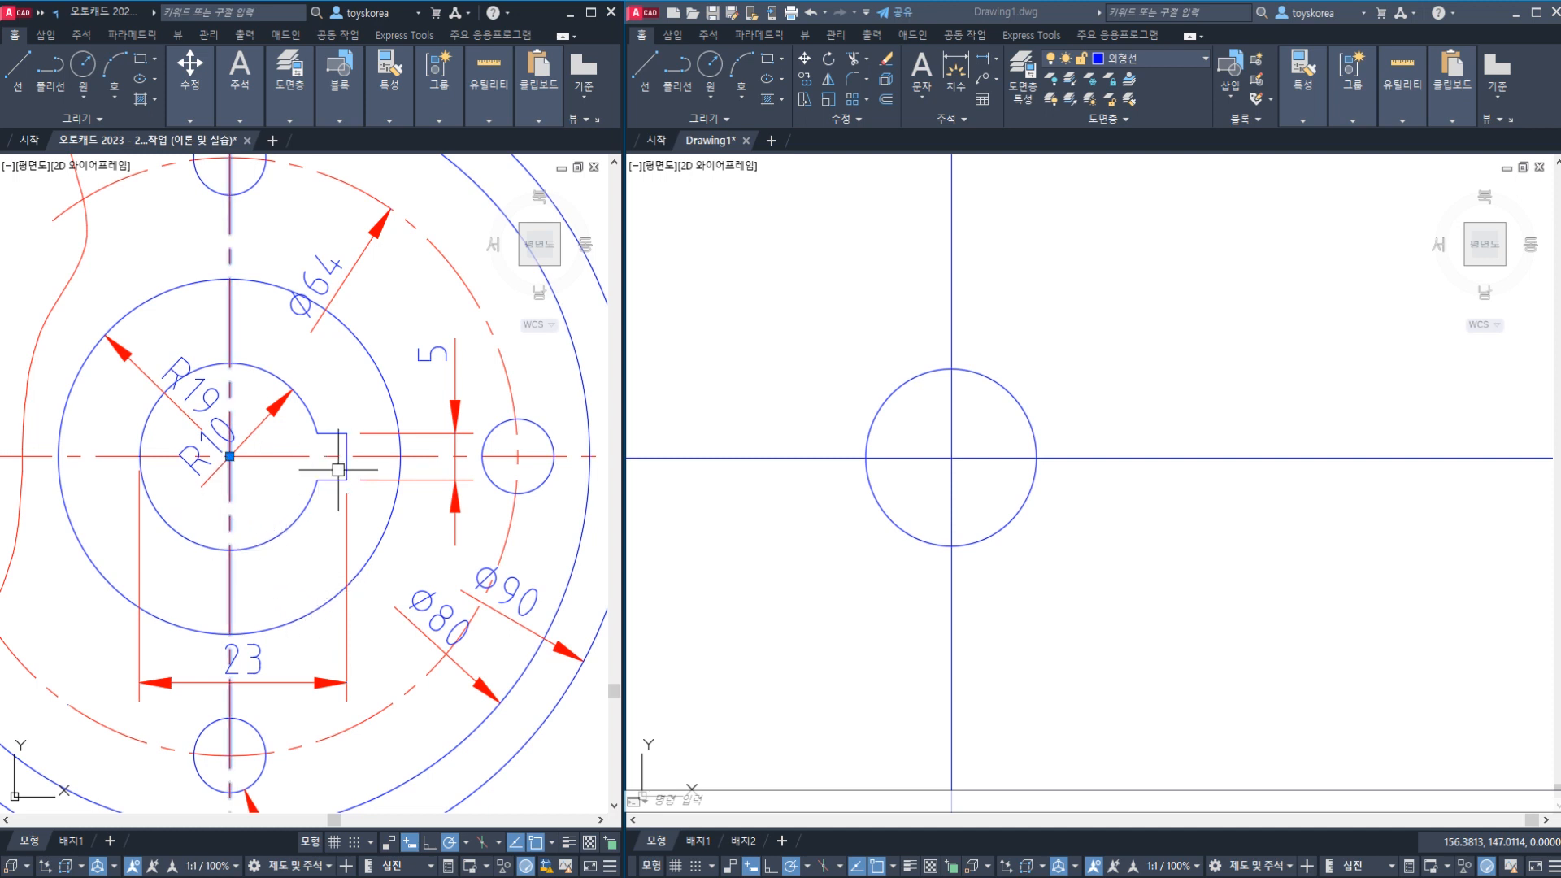
{"action": "key", "text": "Escape"}
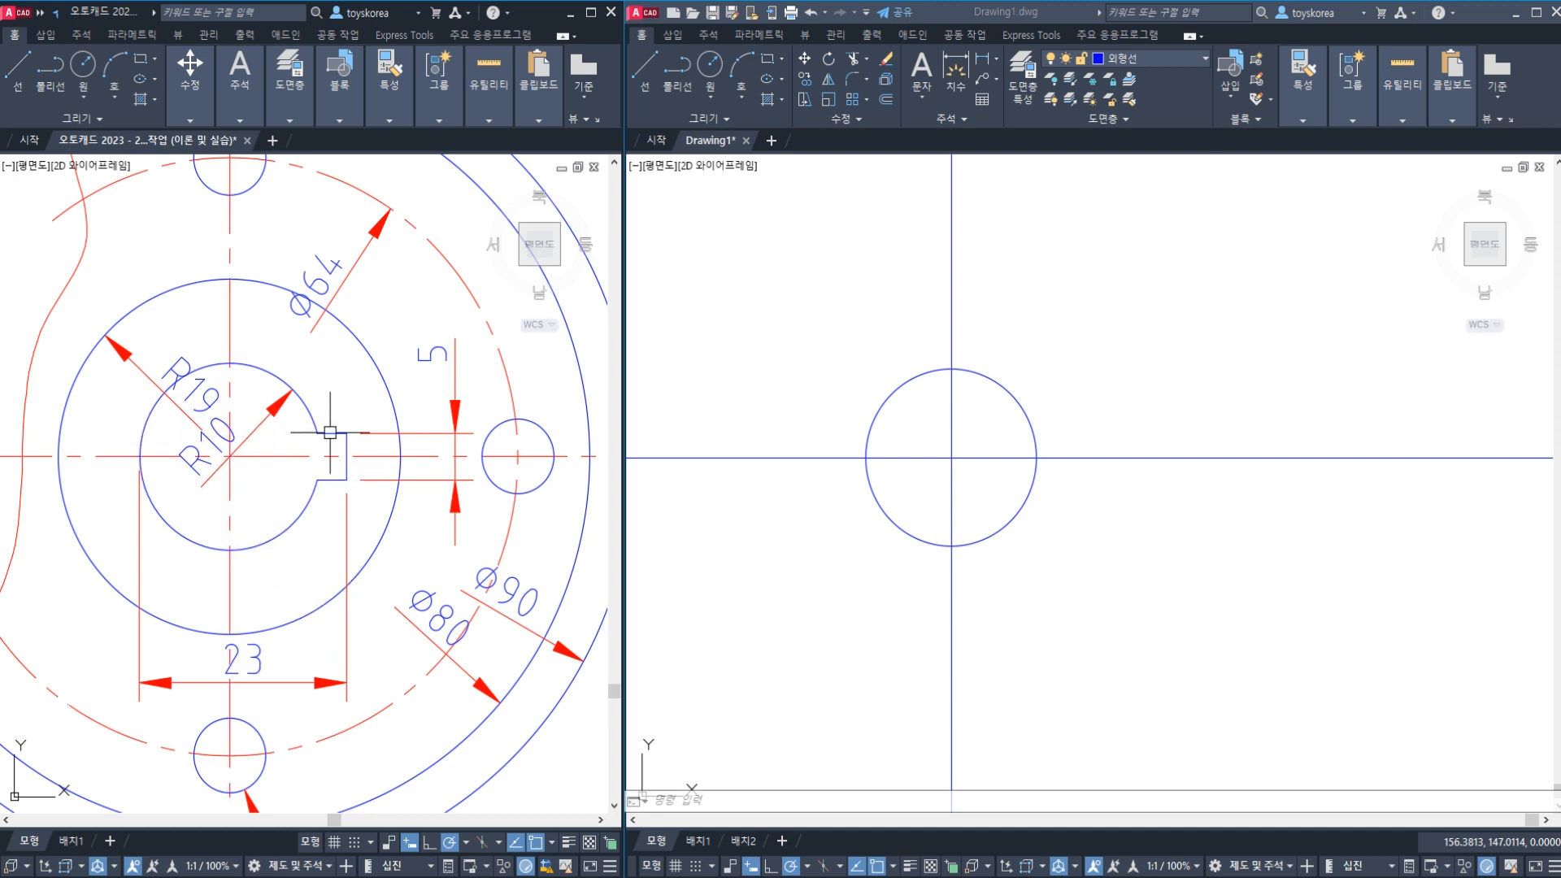
- Draw a vertical construction line through the left quadrant of the radius 10 circle
{"action": "left_click", "coordinate": [803, 591]}
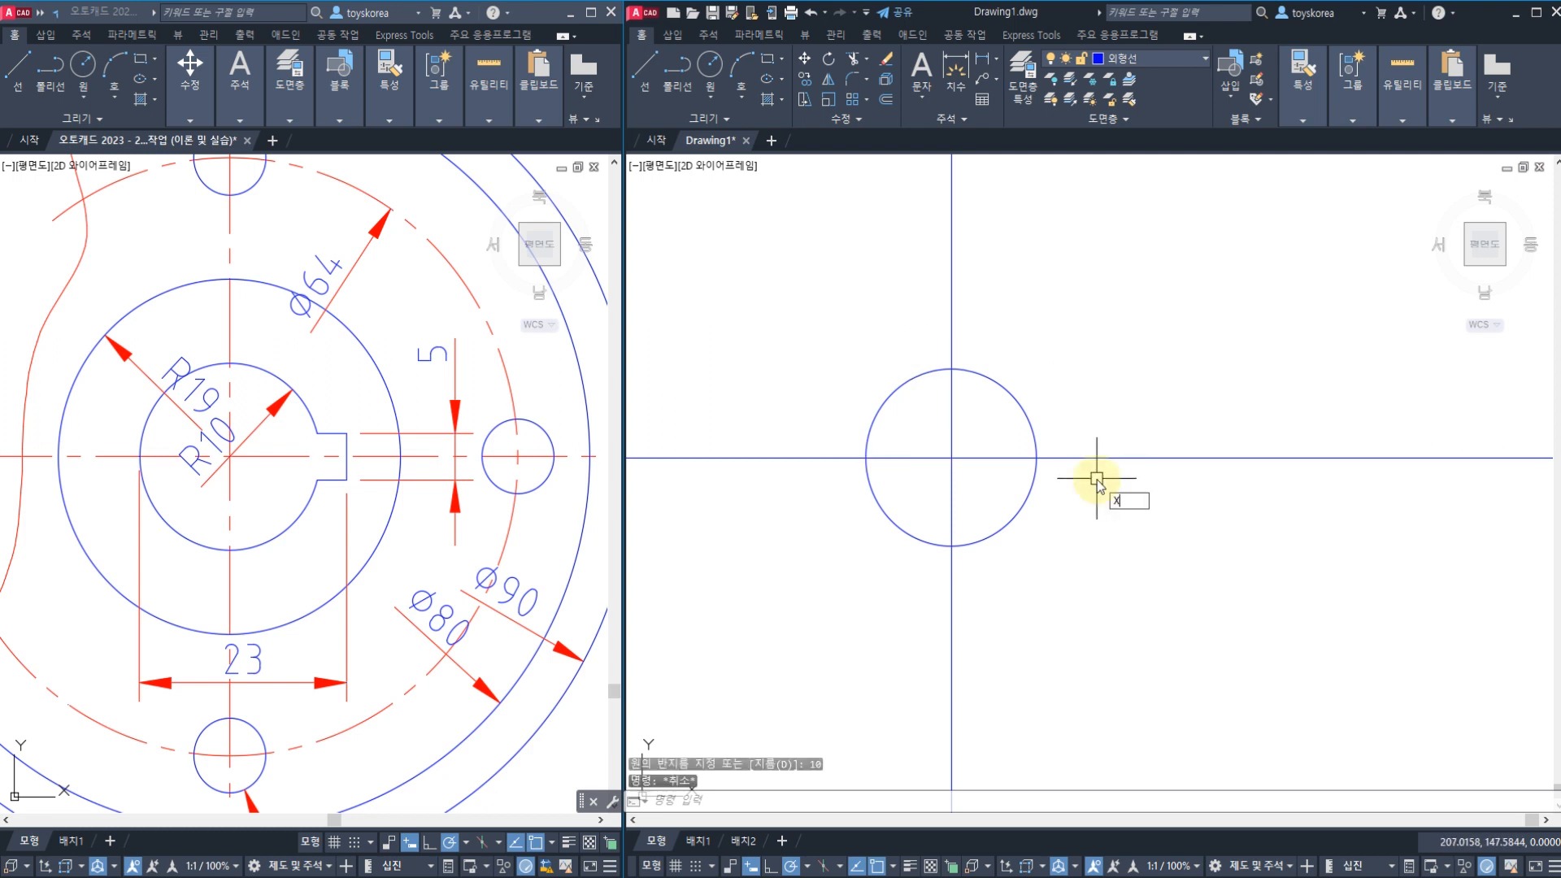
{"action": "type", "text": "xl"}
{"action": "key", "text": "Return"}
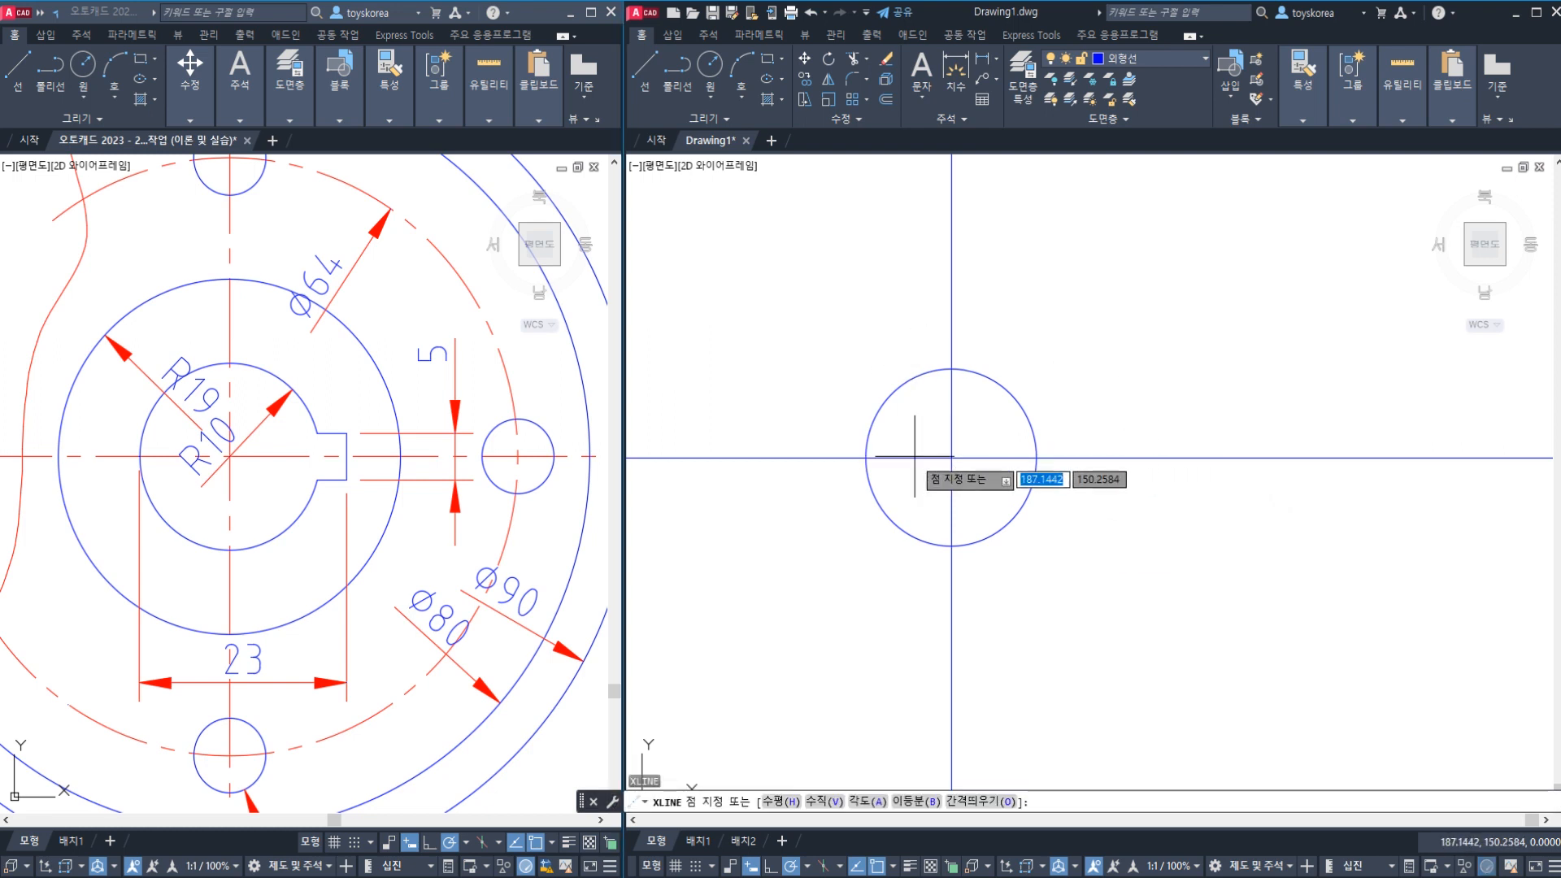
{"action": "left_click", "coordinate": [865, 458]}
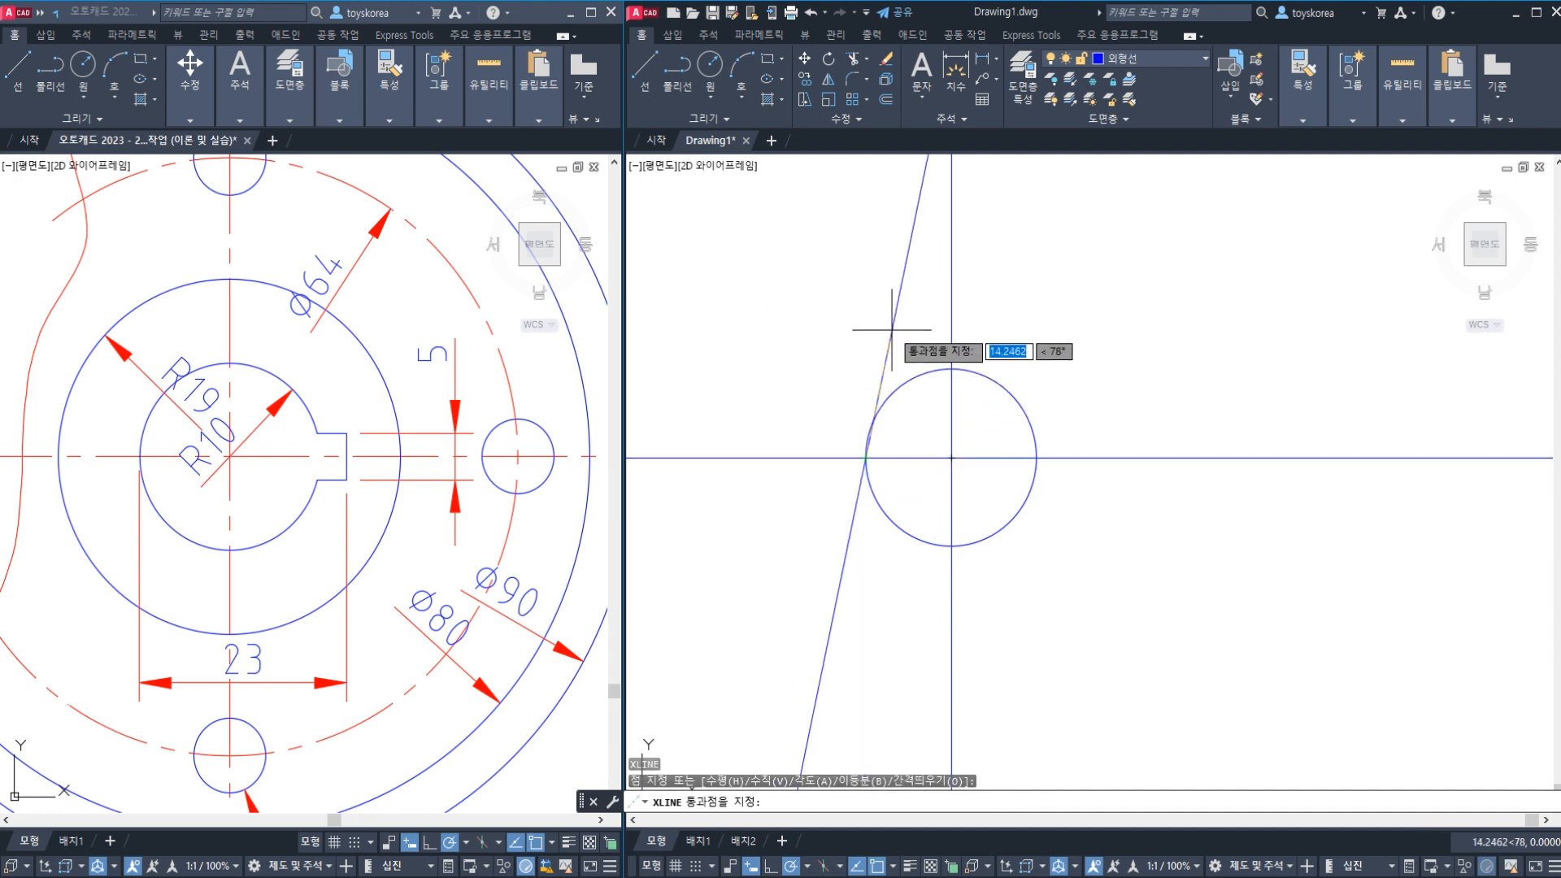
{"action": "left_click", "coordinate": [866, 318]}
{"action": "key", "text": "Escape"}
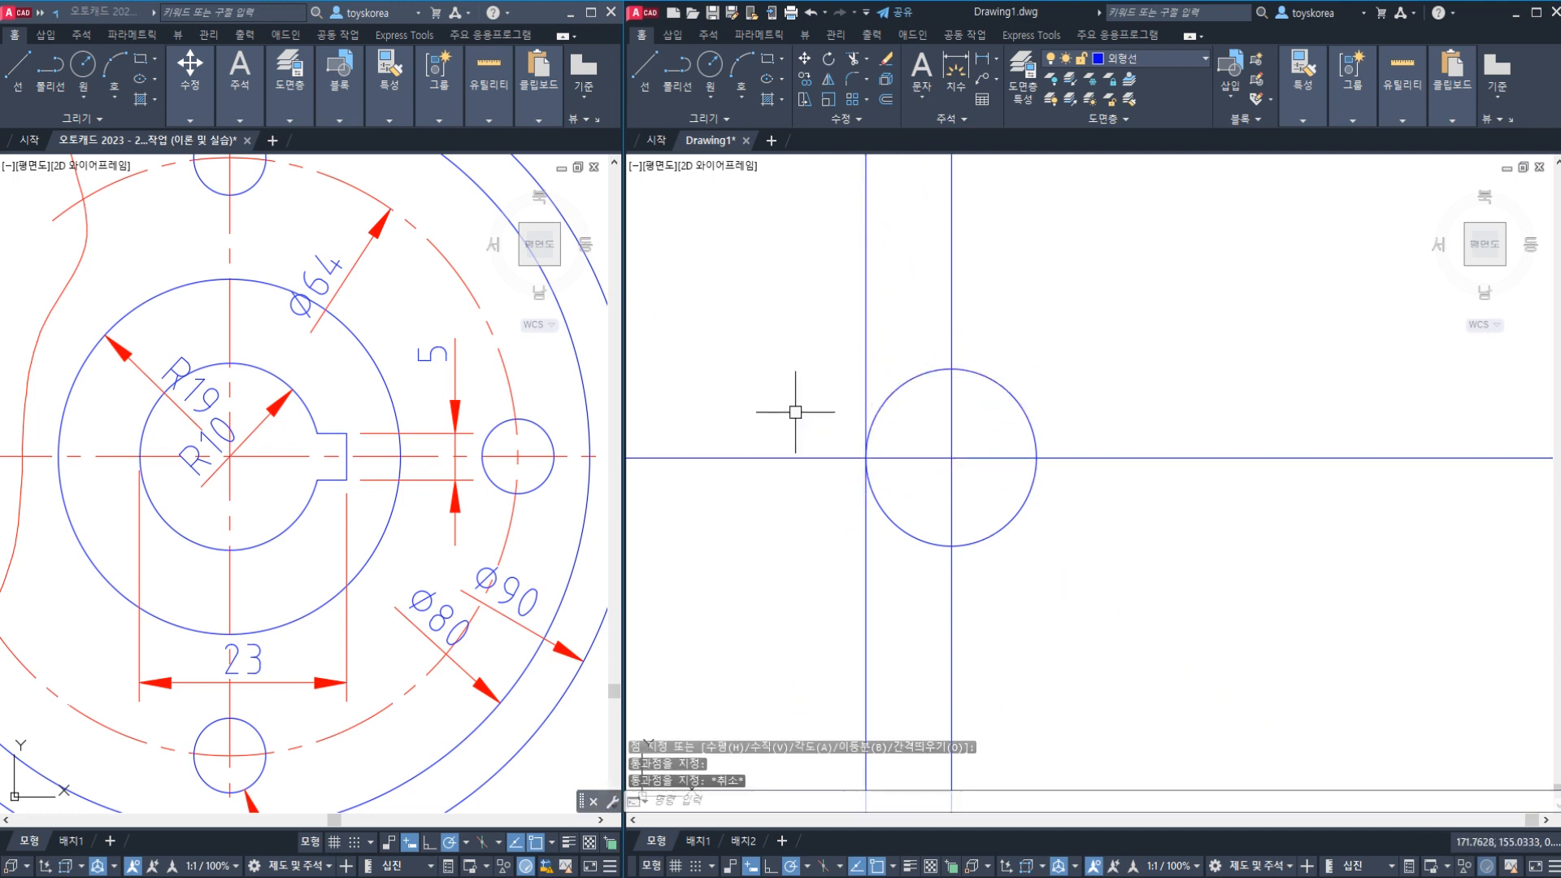
- Offset the vertical line at the circle's left quadrant by 23 to the right for the keyway's end
{"action": "left_click", "coordinate": [866, 368]}
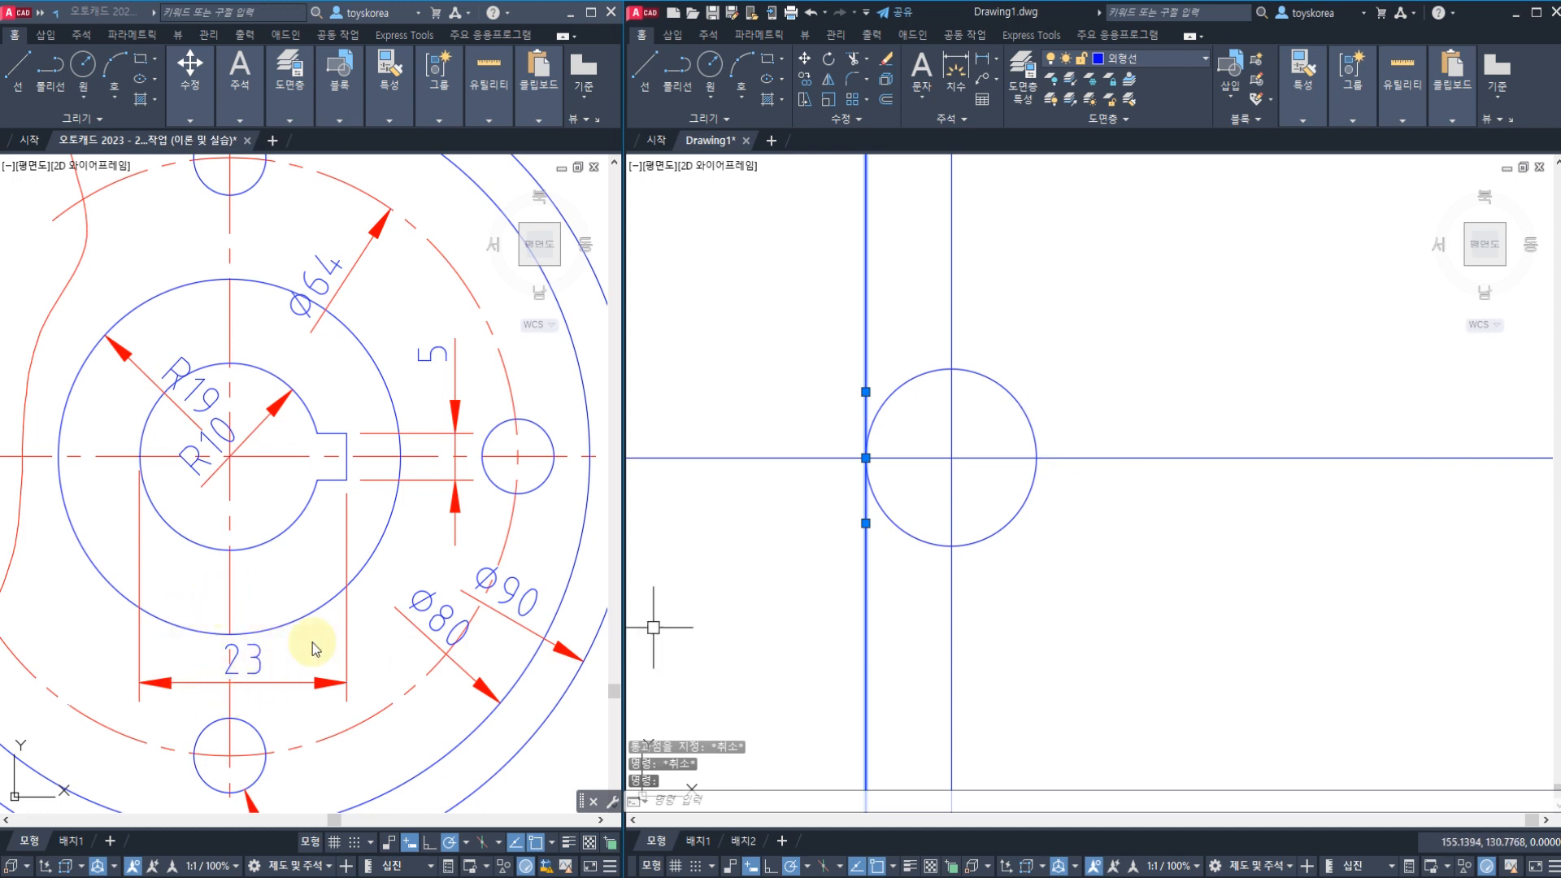
{"action": "type", "text": "o"}
{"action": "key", "text": "Return"}
{"action": "type", "text": "2"}
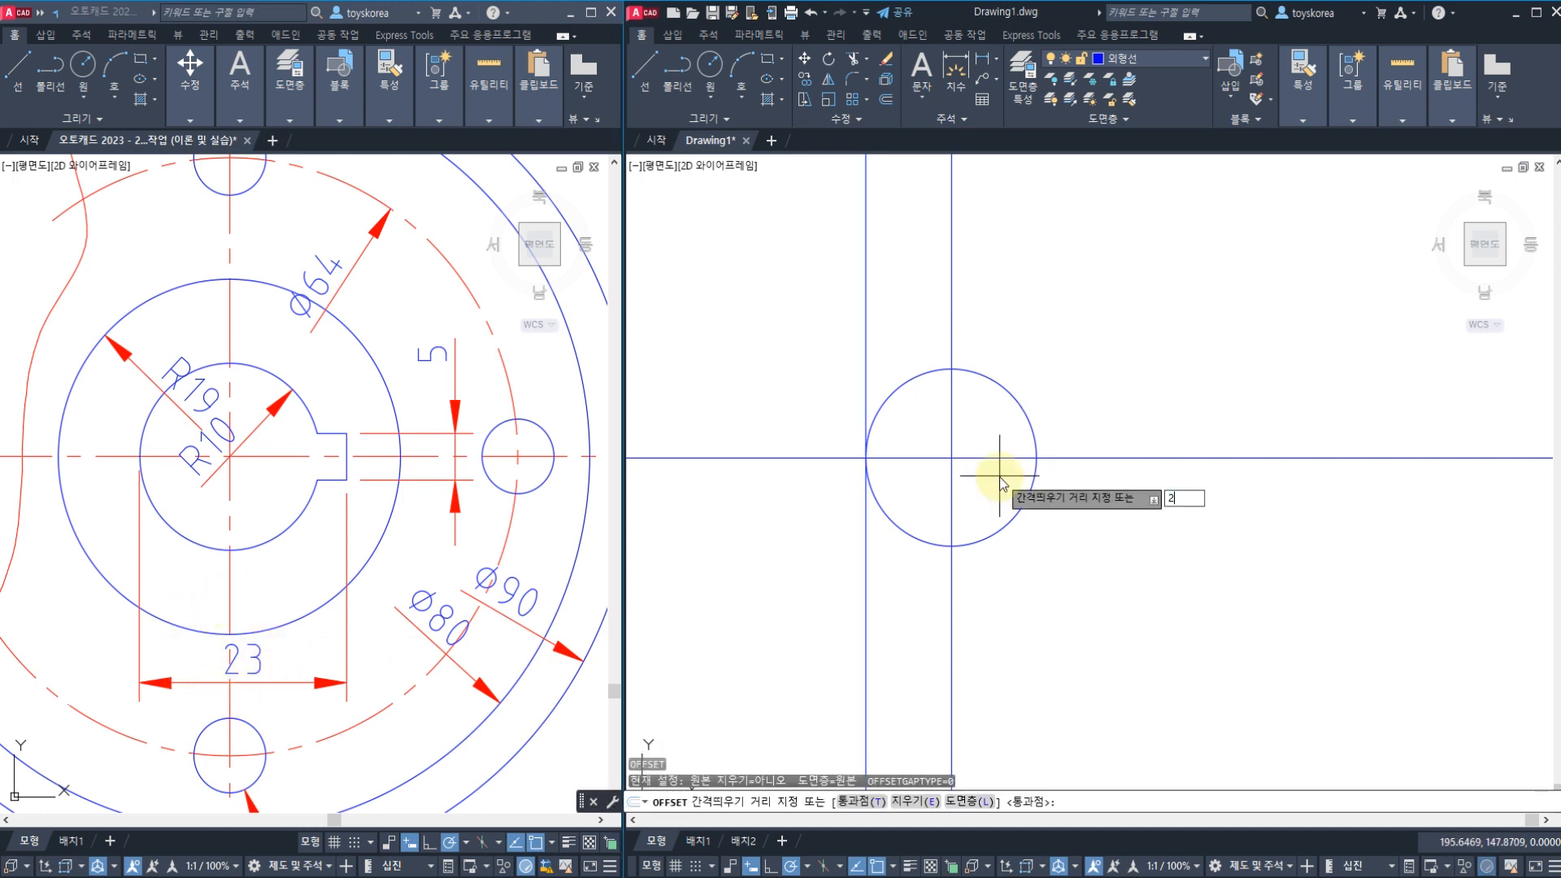
{"action": "type", "text": "3"}
{"action": "key", "text": "Return"}
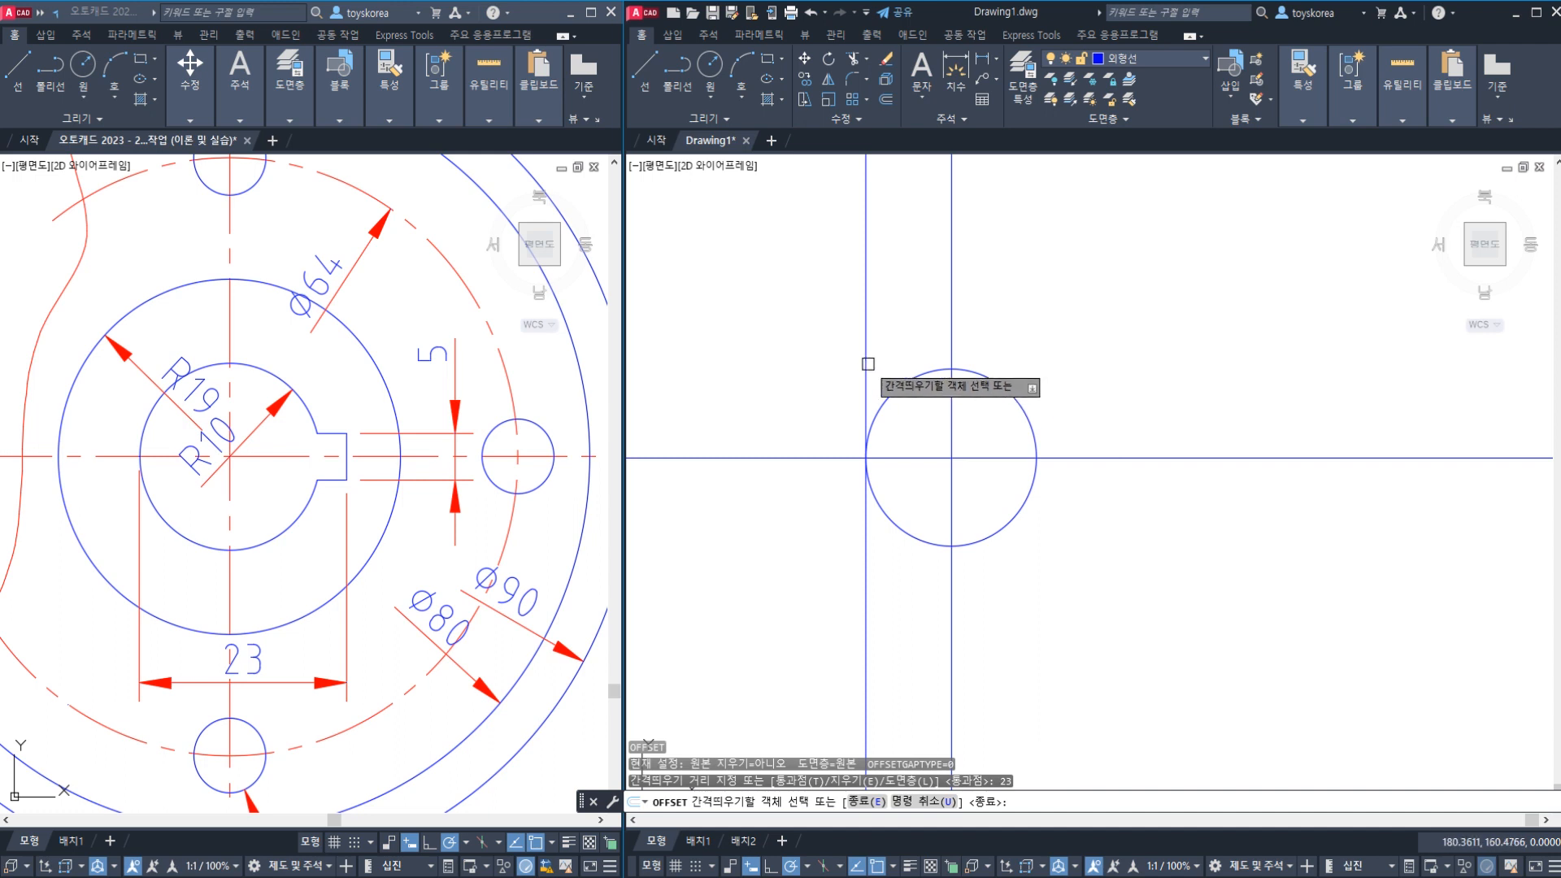
{"action": "left_click", "coordinate": [866, 358]}
{"action": "left_click", "coordinate": [984, 356]}
{"action": "key", "text": "Escape"}
{"action": "key", "text": "Escape"}
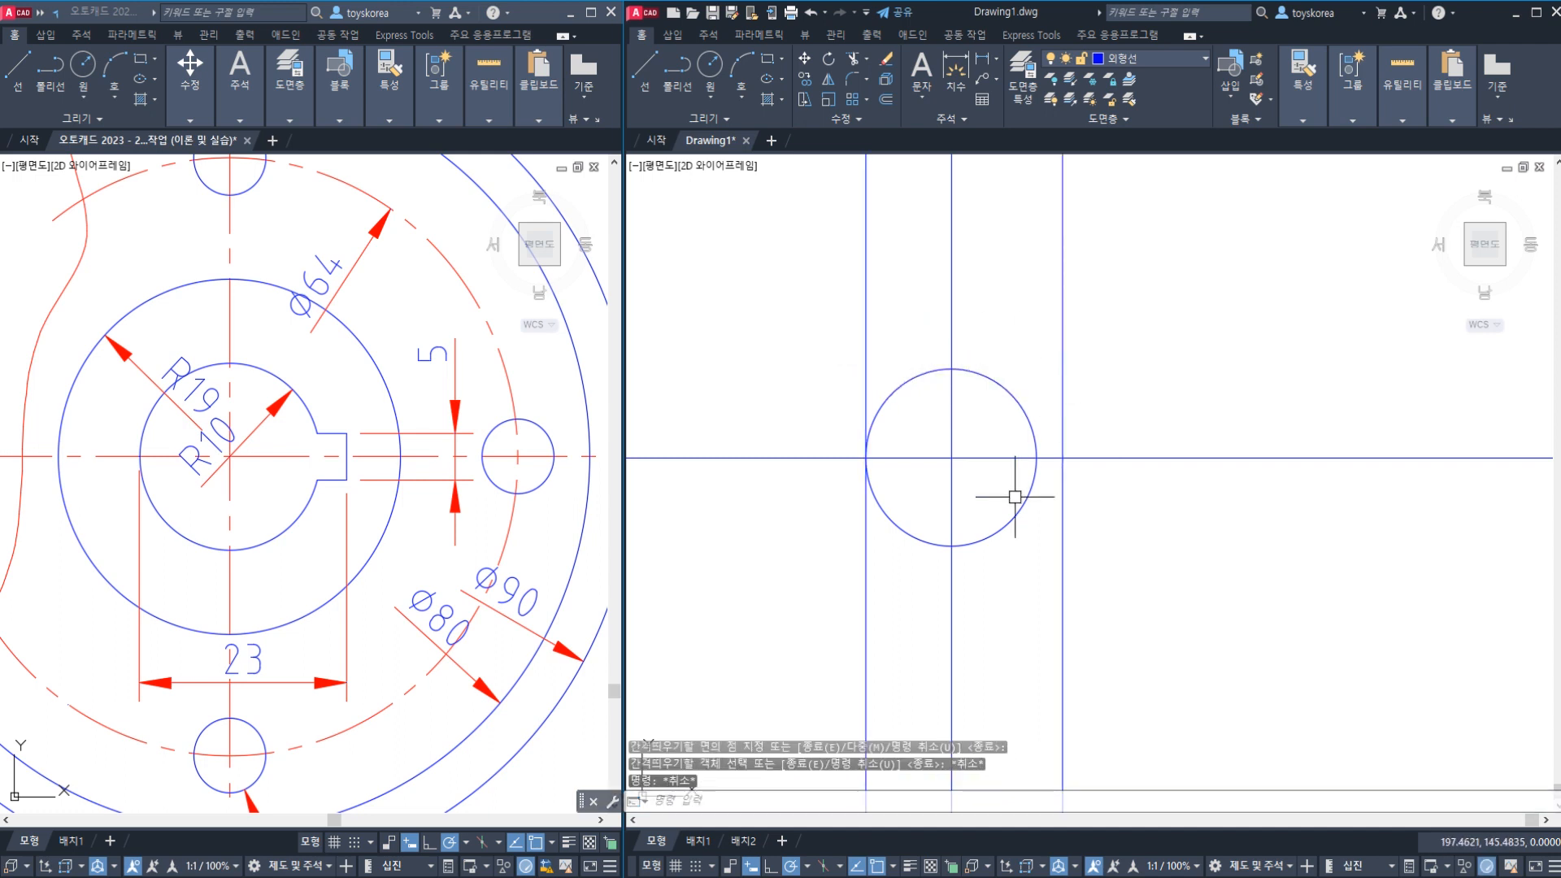
- Offset the horizontal centre line by 5/2 both above and below for the keyway's two edges
{"action": "left_click", "coordinate": [388, 471]}
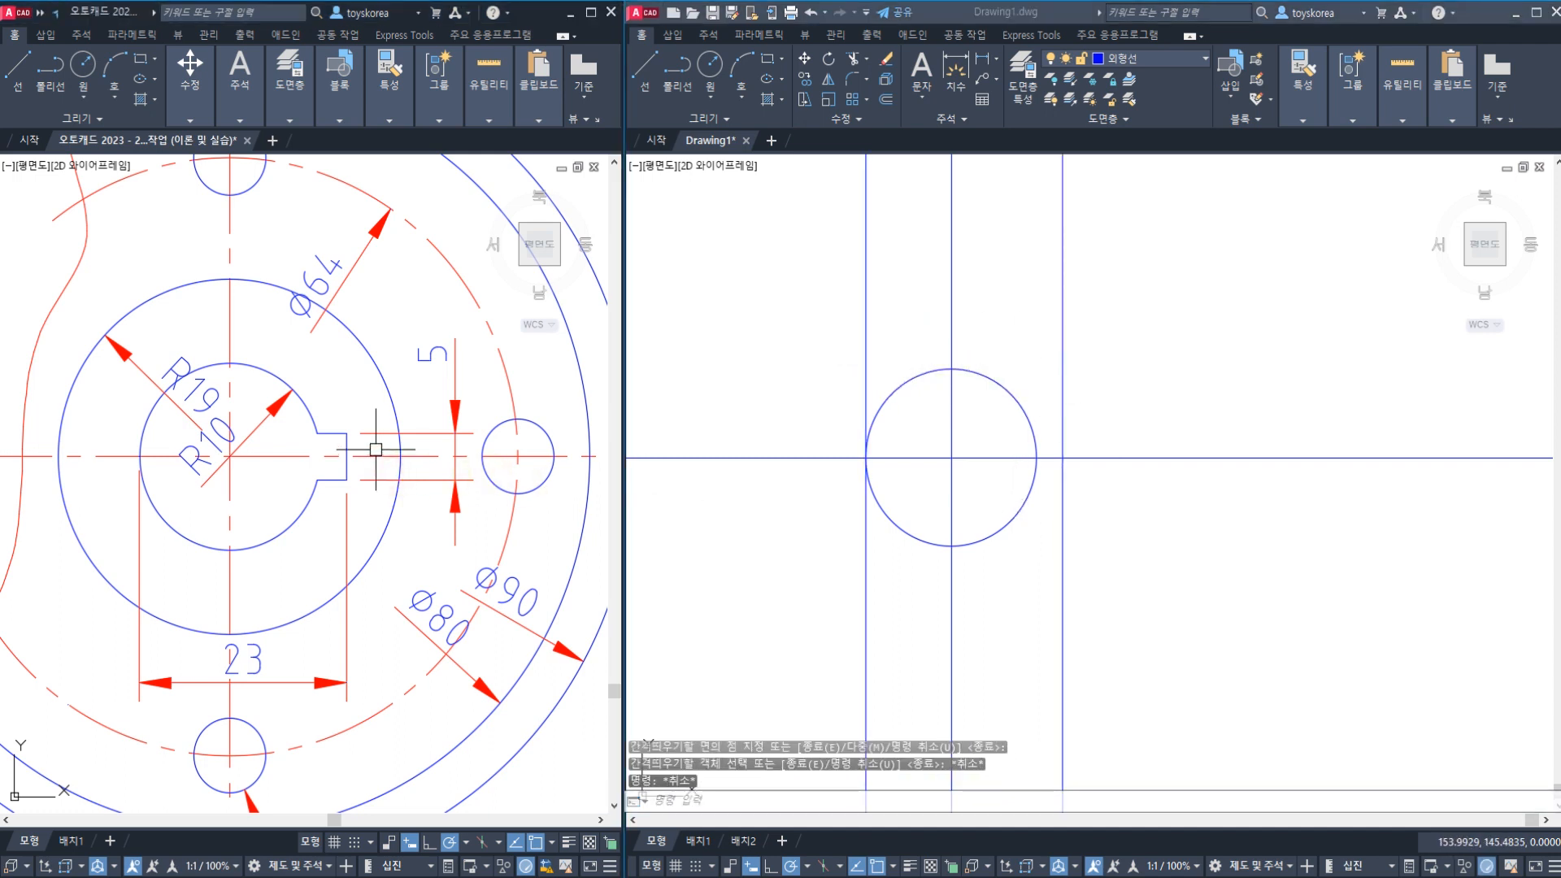
{"action": "left_click", "coordinate": [374, 455]}
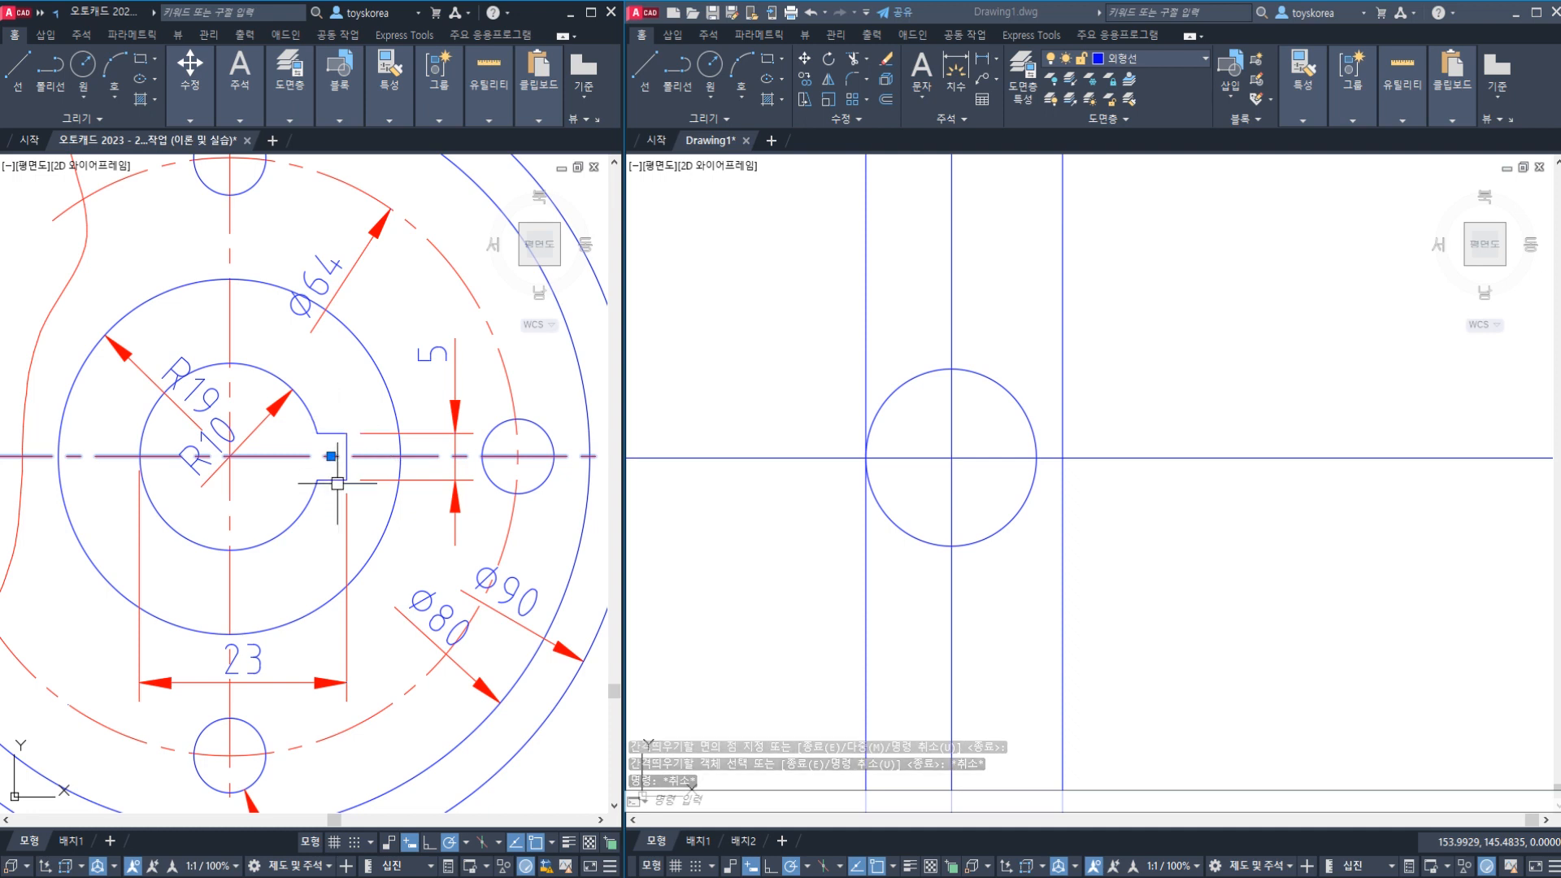
{"action": "left_click", "coordinate": [1042, 464]}
{"action": "key", "text": "Escape"}
{"action": "middle_click_drag", "start_coordinate": [1048, 473], "coordinate": [1042, 477]}
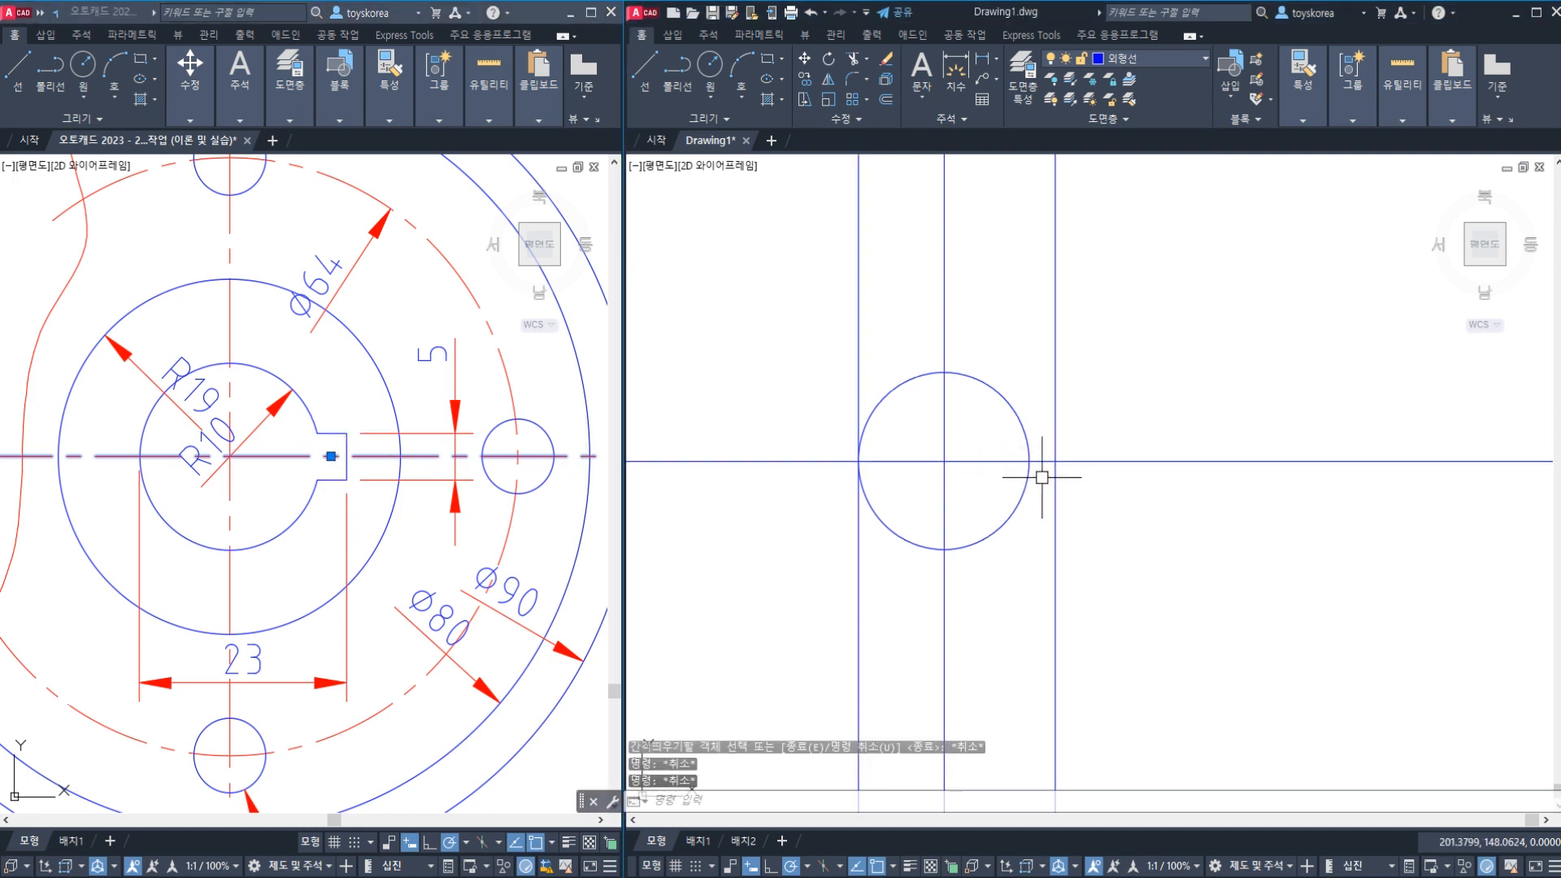
{"action": "type", "text": "o"}
{"action": "key", "text": "Return"}
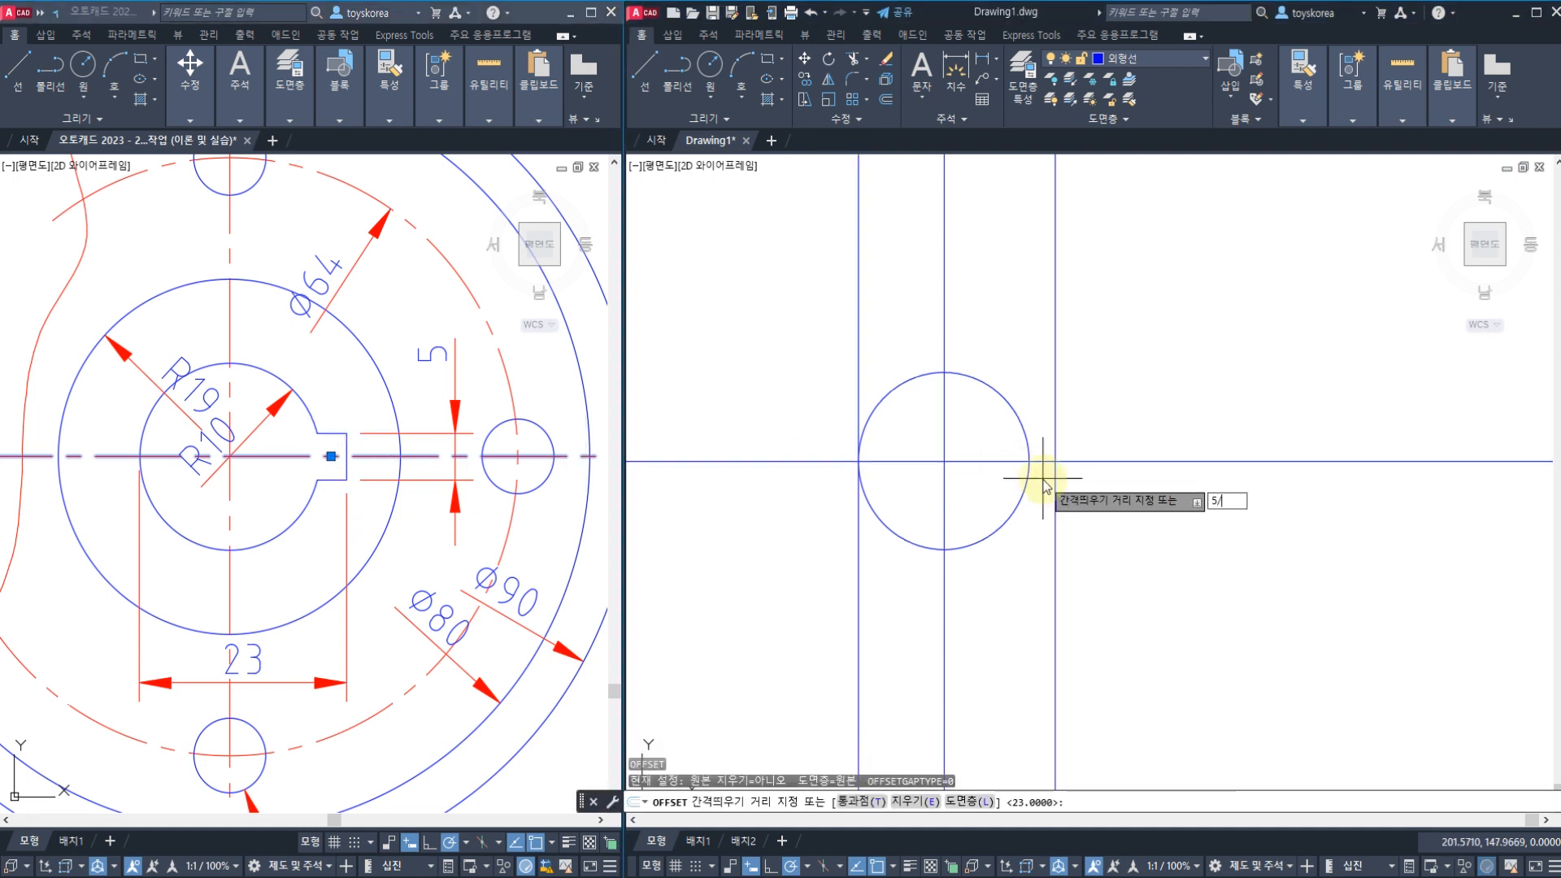
{"action": "key", "text": "Return"}
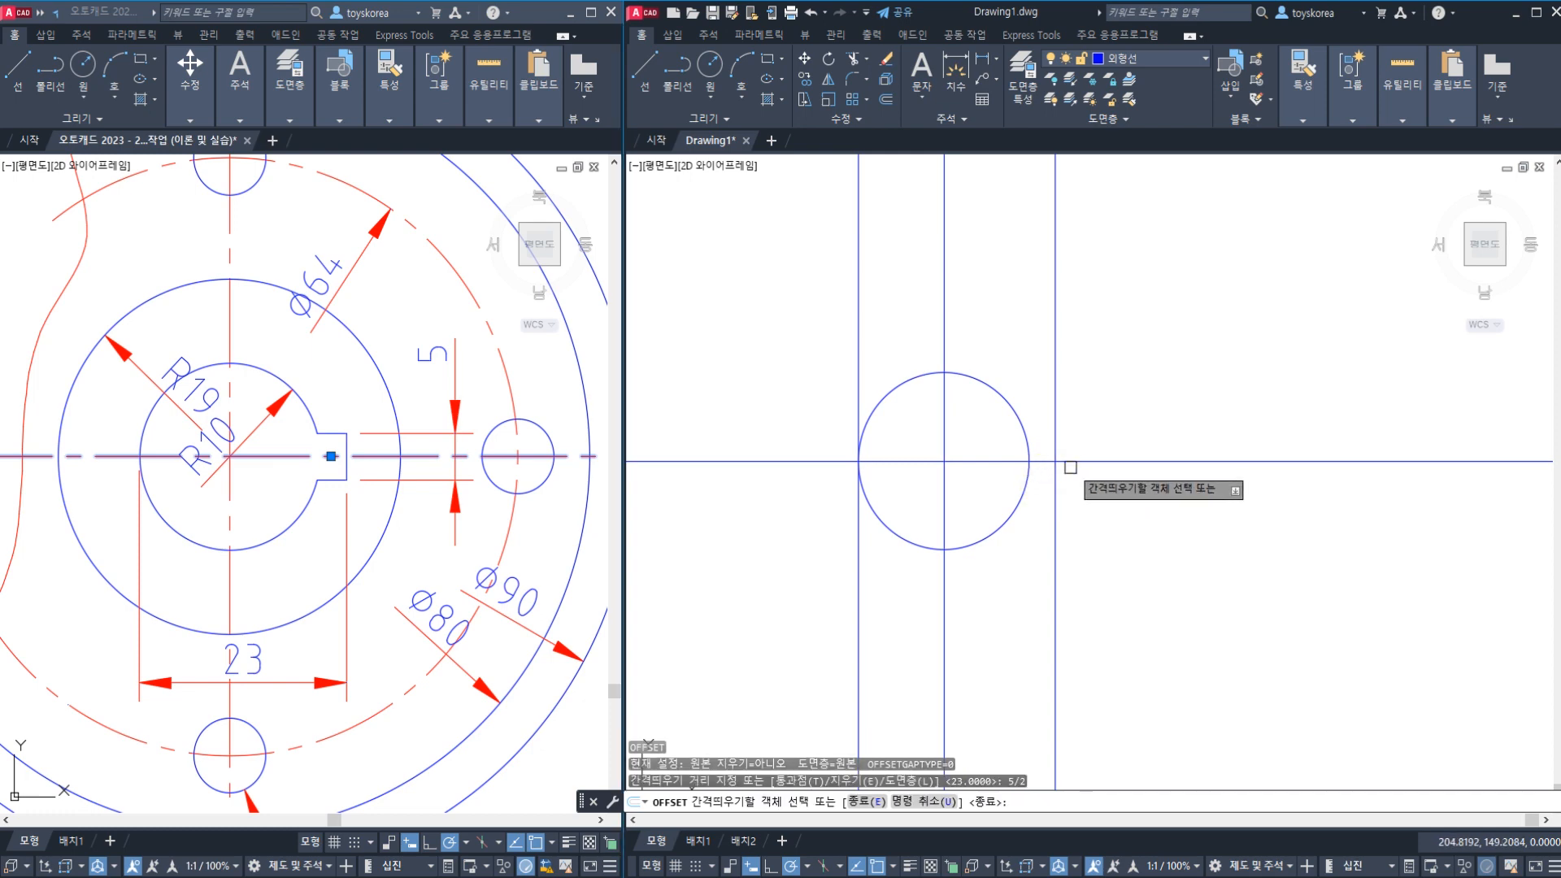
{"action": "left_click", "coordinate": [1085, 461]}
{"action": "left_click", "coordinate": [1087, 404]}
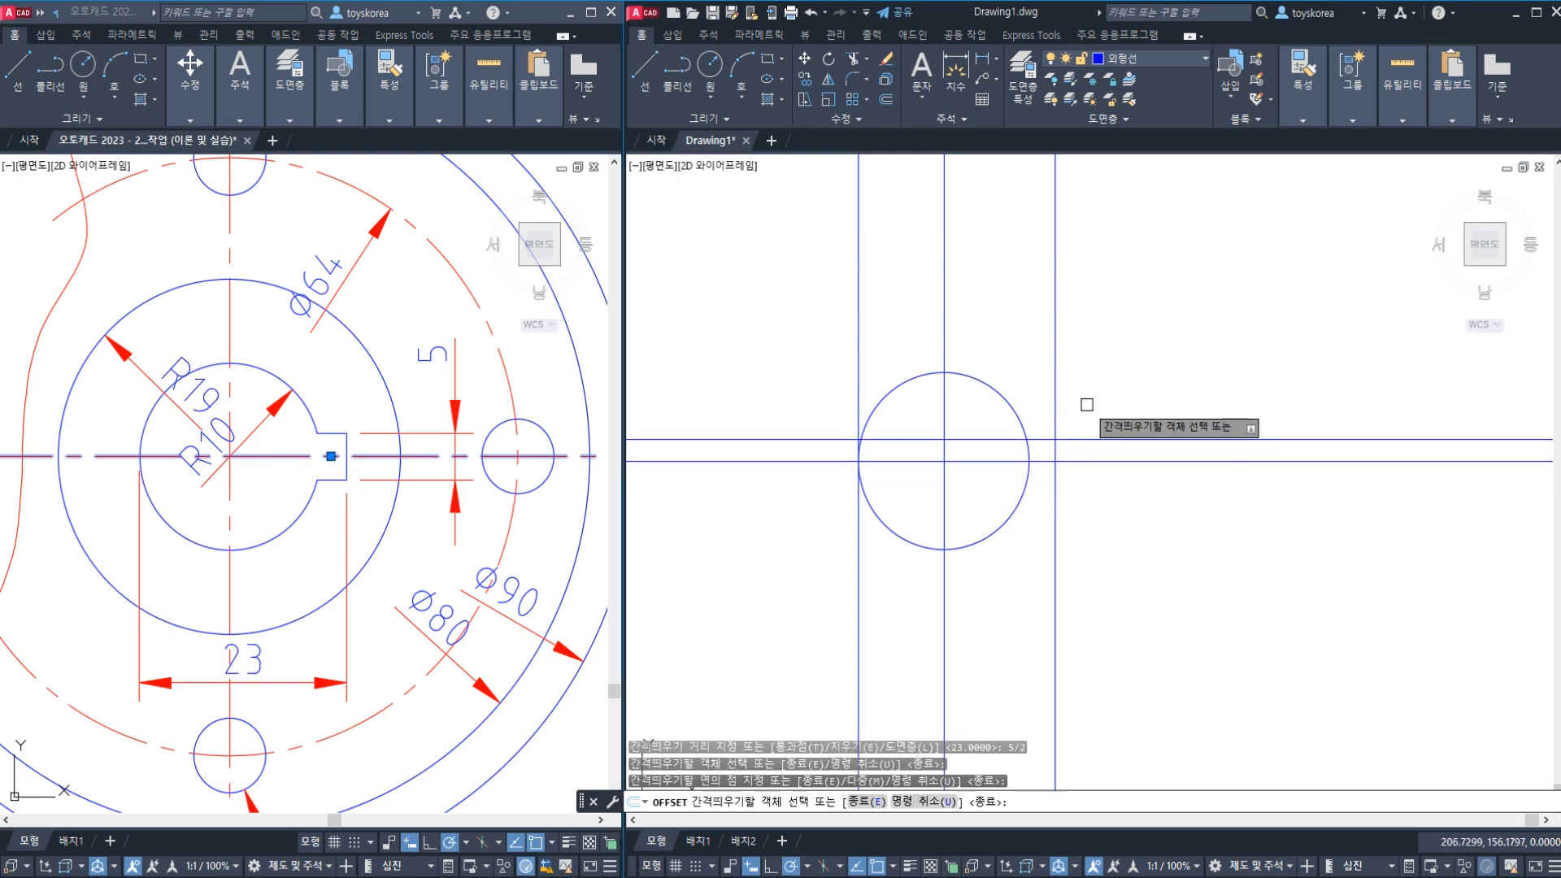
{"action": "left_click", "coordinate": [1087, 461]}
{"action": "left_click", "coordinate": [1092, 532]}
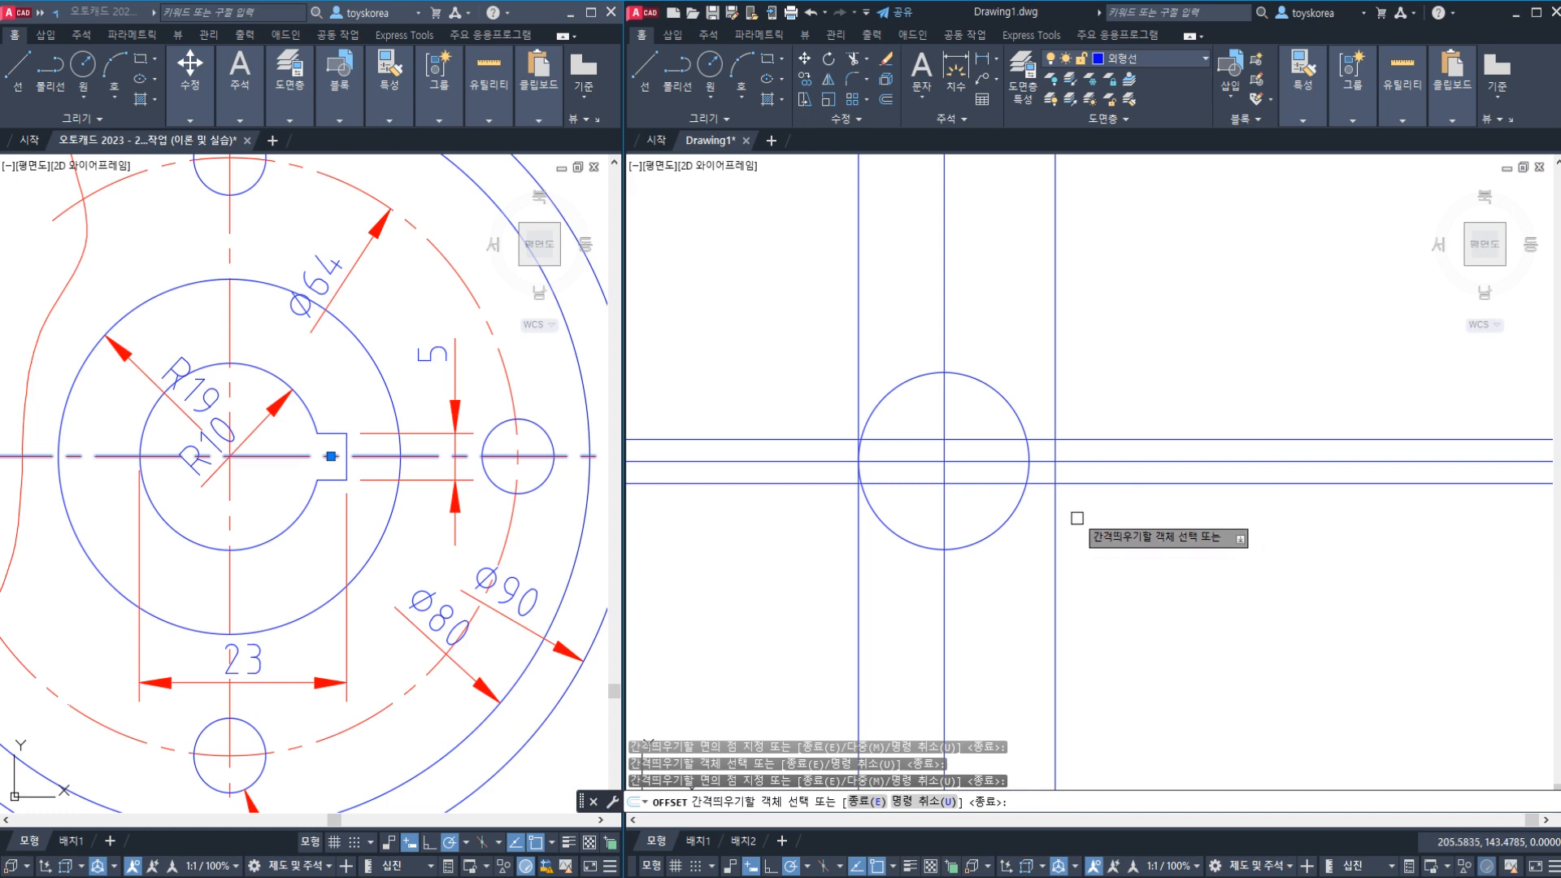
{"action": "key", "text": "Escape"}
{"action": "key", "text": "Escape"}
{"action": "key", "text": "Escape"}
{"action": "scroll", "coordinate": [1057, 504], "scroll_direction": "up", "scroll_amount": 3}
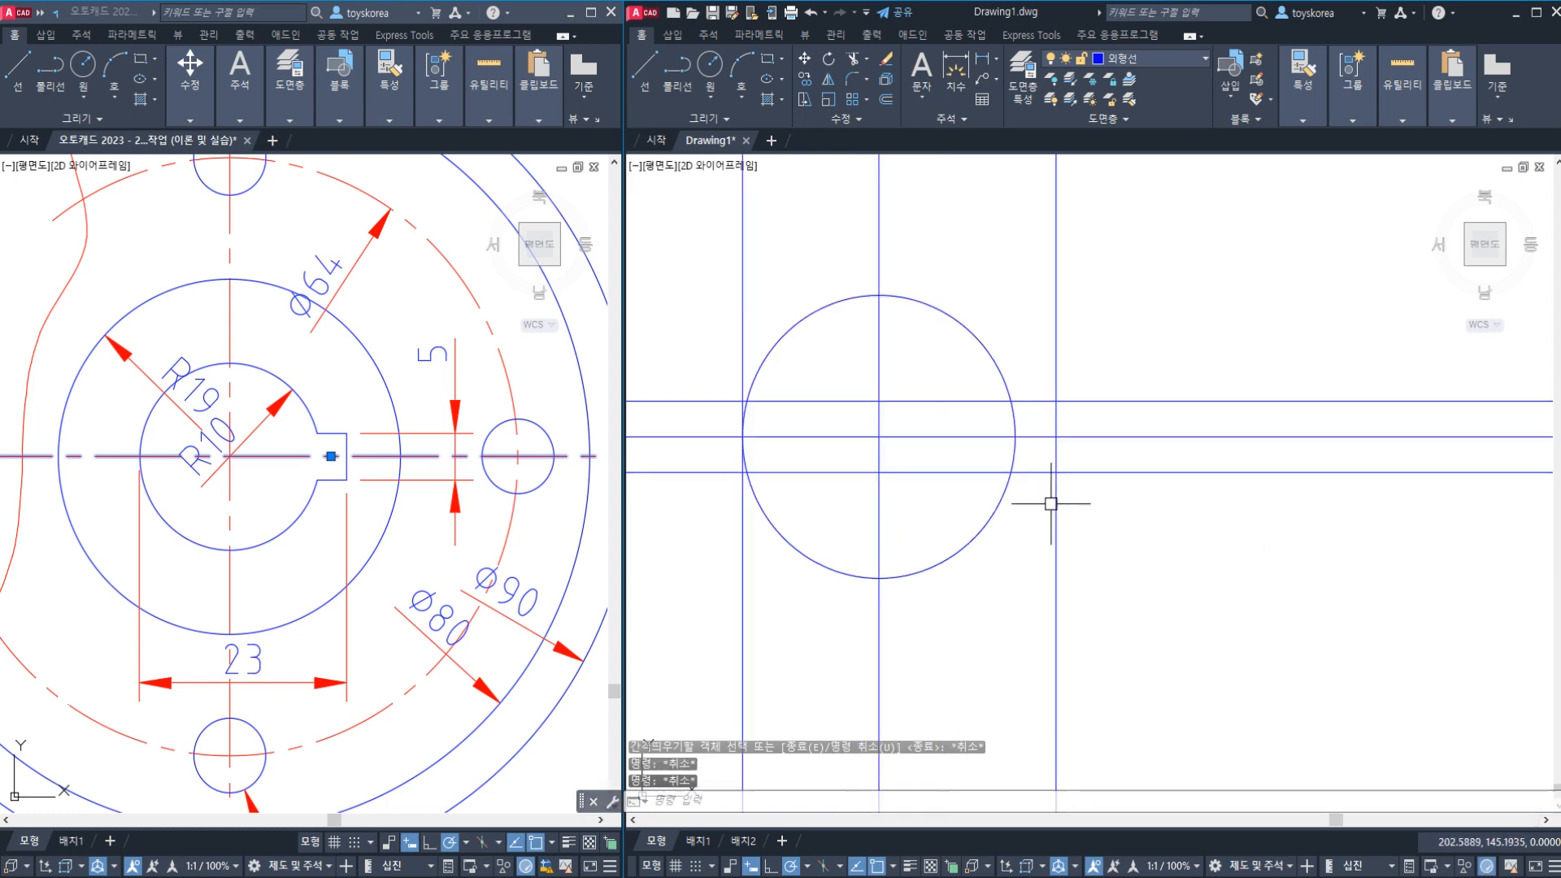
- Save the drawing to the desktop as Drawing1.dwg in AutoCAD 2018 format, and save it once more
{"action": "scroll", "coordinate": [1045, 518], "scroll_direction": "down", "scroll_amount": 2}
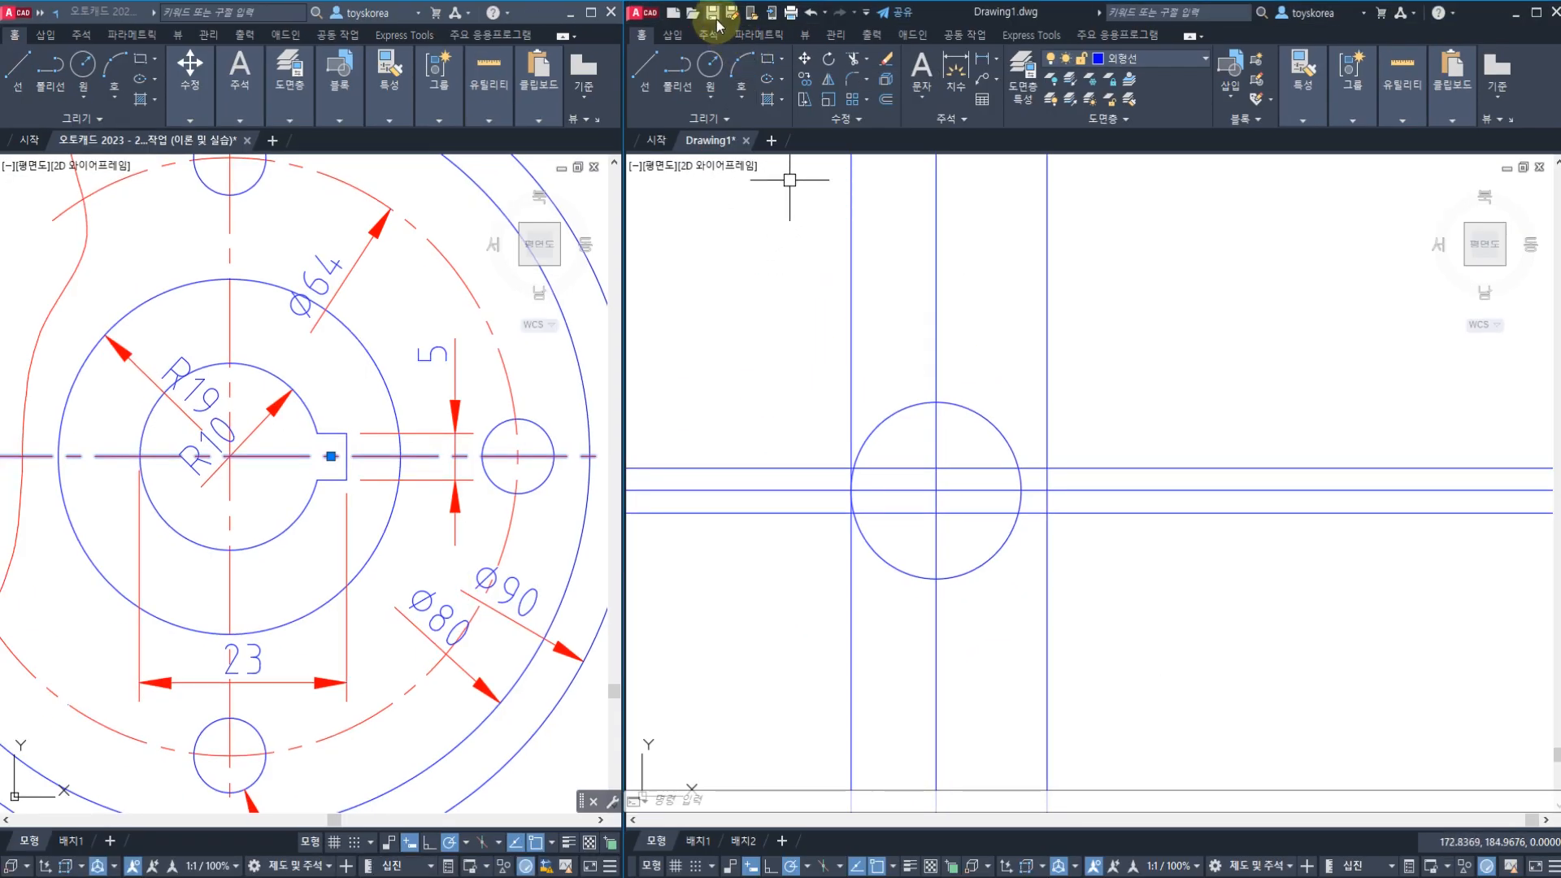
{"action": "left_click", "coordinate": [712, 13]}
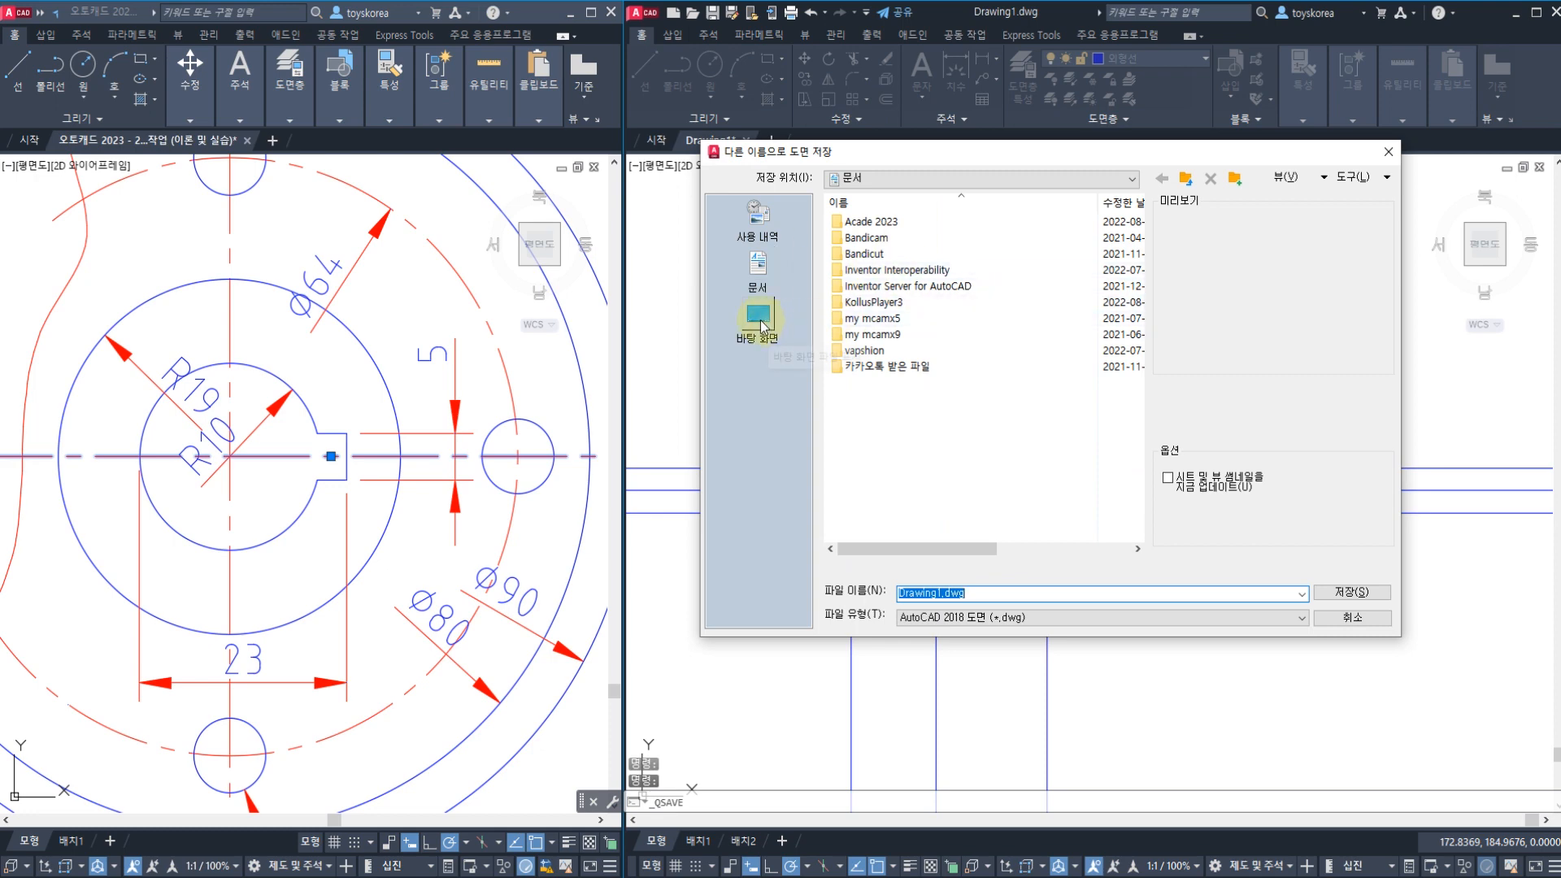
{"action": "left_click", "coordinate": [759, 319]}
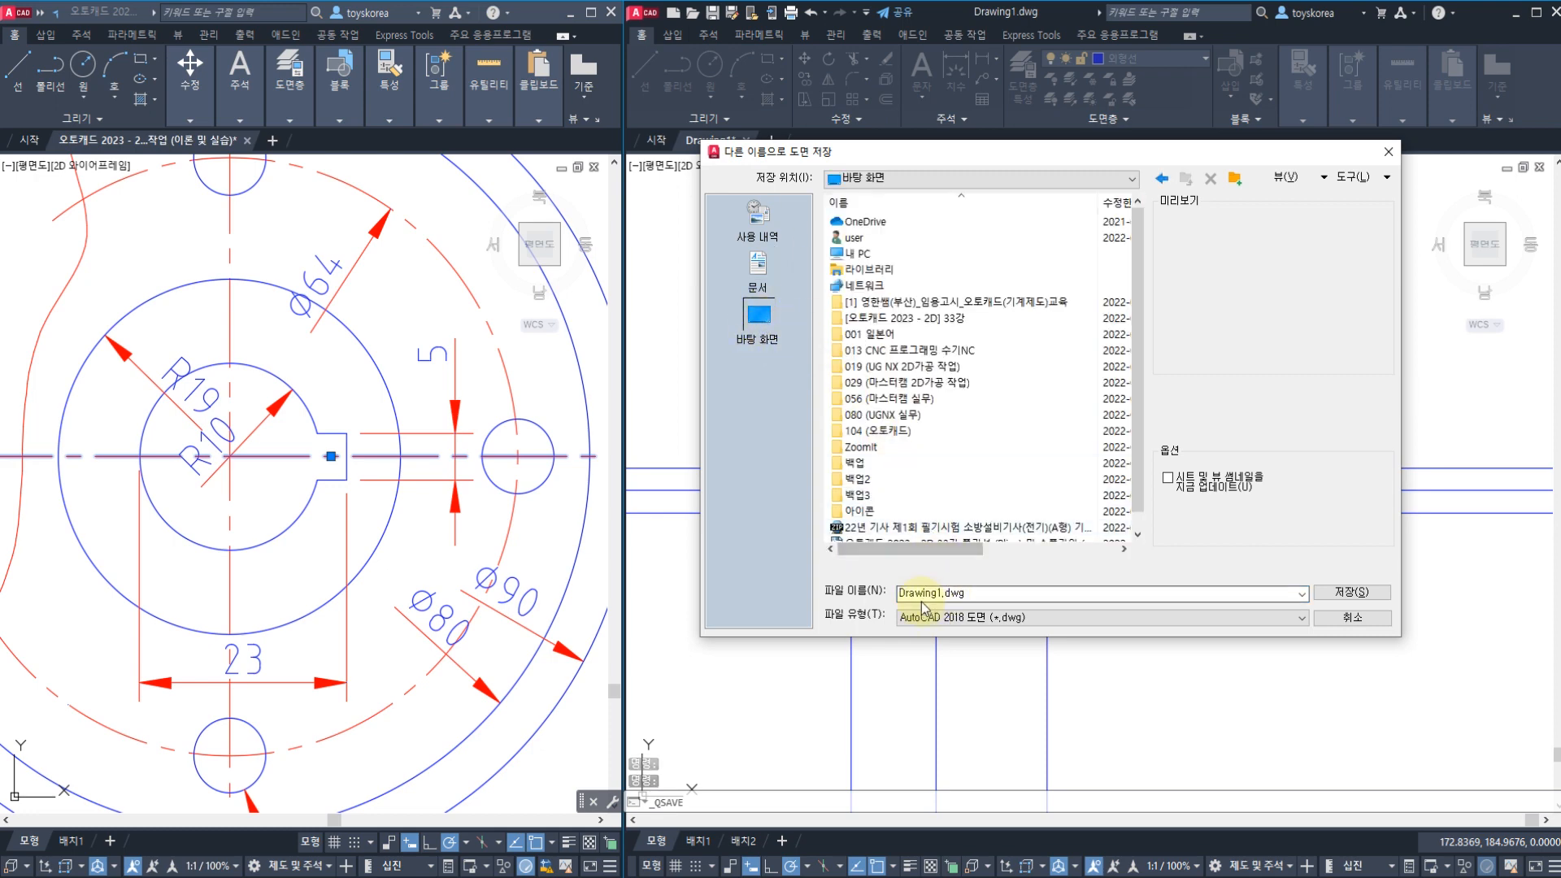
{"action": "left_click", "coordinate": [1349, 595]}
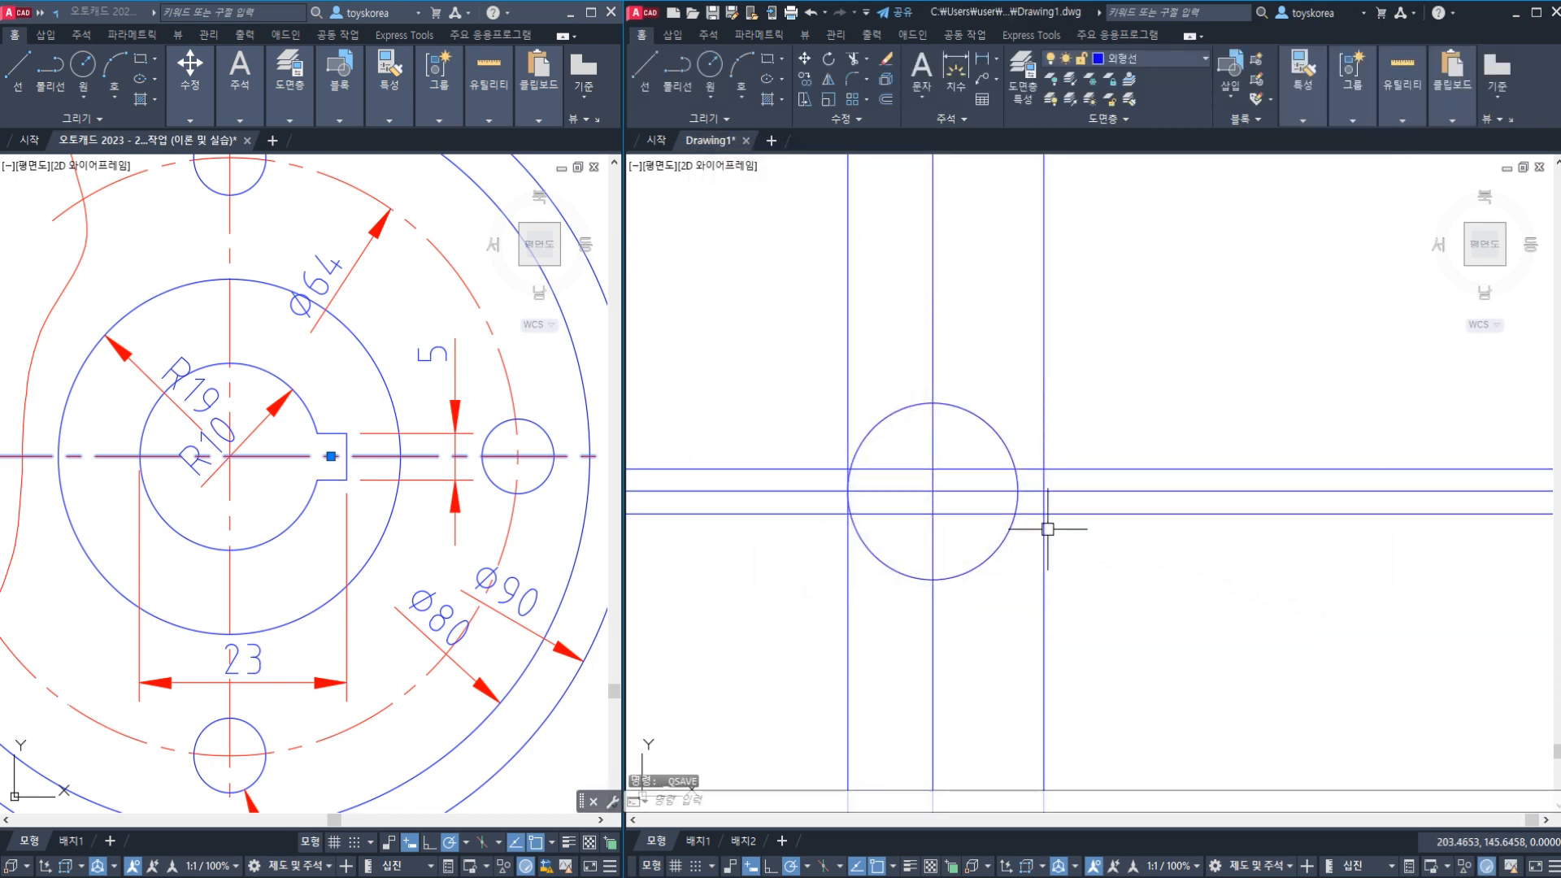
{"action": "key", "text": "ctrl+s"}
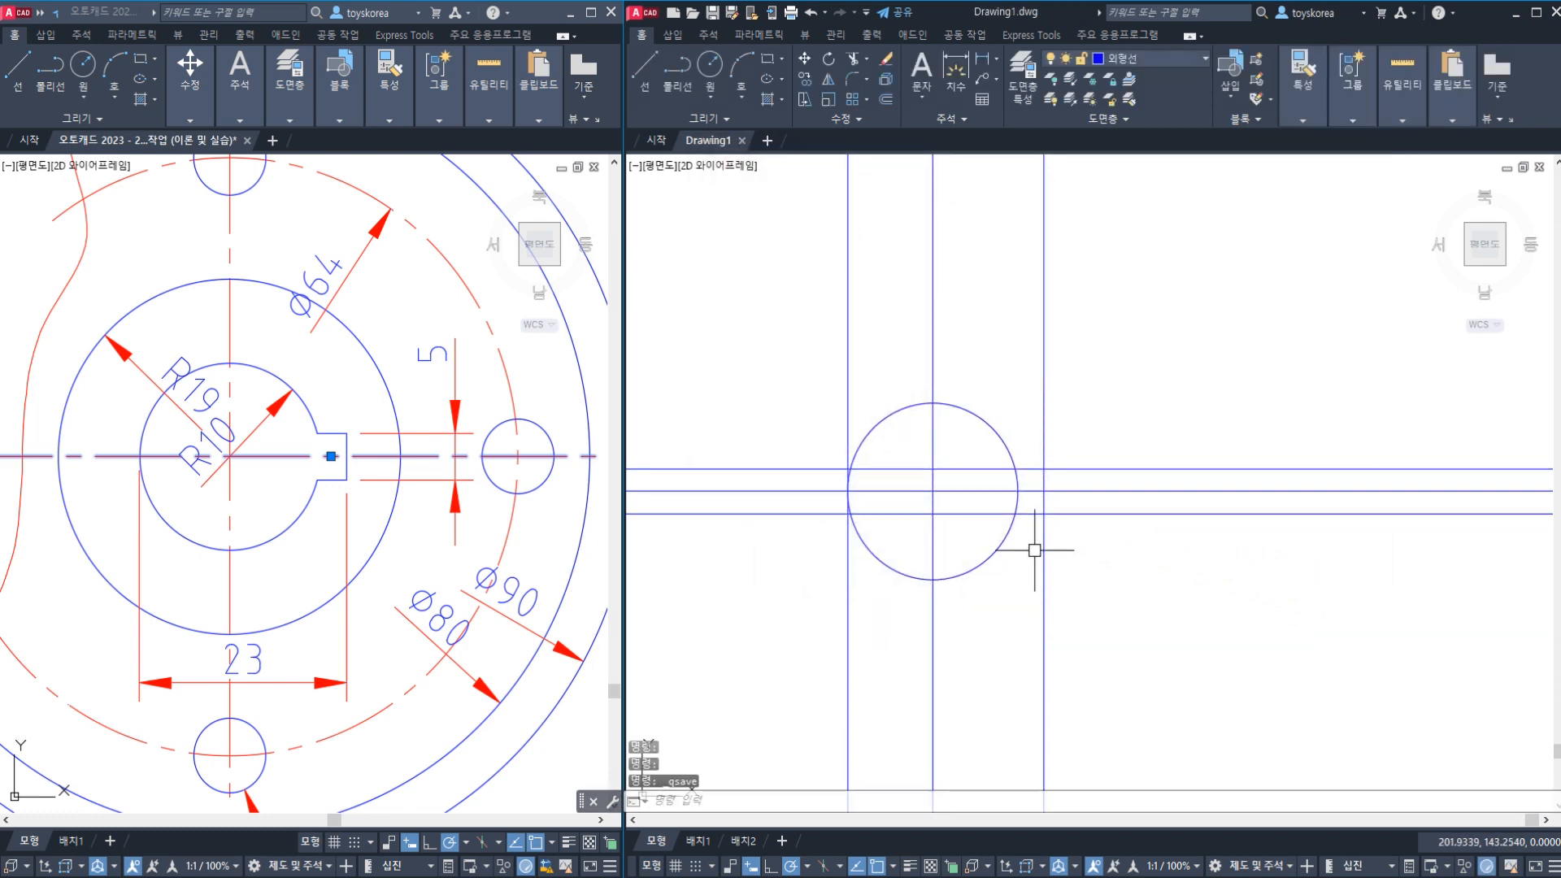
{"action": "mouse_move", "coordinate": [1146, 326]}
{"action": "left_mouse_down"}
{"action": "mouse_move", "coordinate": [1052, 362]}
{"action": "mouse_move", "coordinate": [1114, 419]}
{"action": "left_mouse_up"}
{"action": "mouse_move", "coordinate": [1132, 392]}
{"action": "left_mouse_down"}
{"action": "mouse_move", "coordinate": [1203, 375]}
{"action": "mouse_move", "coordinate": [1185, 414]}
{"action": "left_mouse_up"}
{"action": "mouse_move", "coordinate": [1200, 360]}
{"action": "left_mouse_down"}
{"action": "mouse_move", "coordinate": [1287, 431]}
{"action": "mouse_move", "coordinate": [1374, 396]}
{"action": "mouse_move", "coordinate": [1352, 441]}
{"action": "left_mouse_up"}
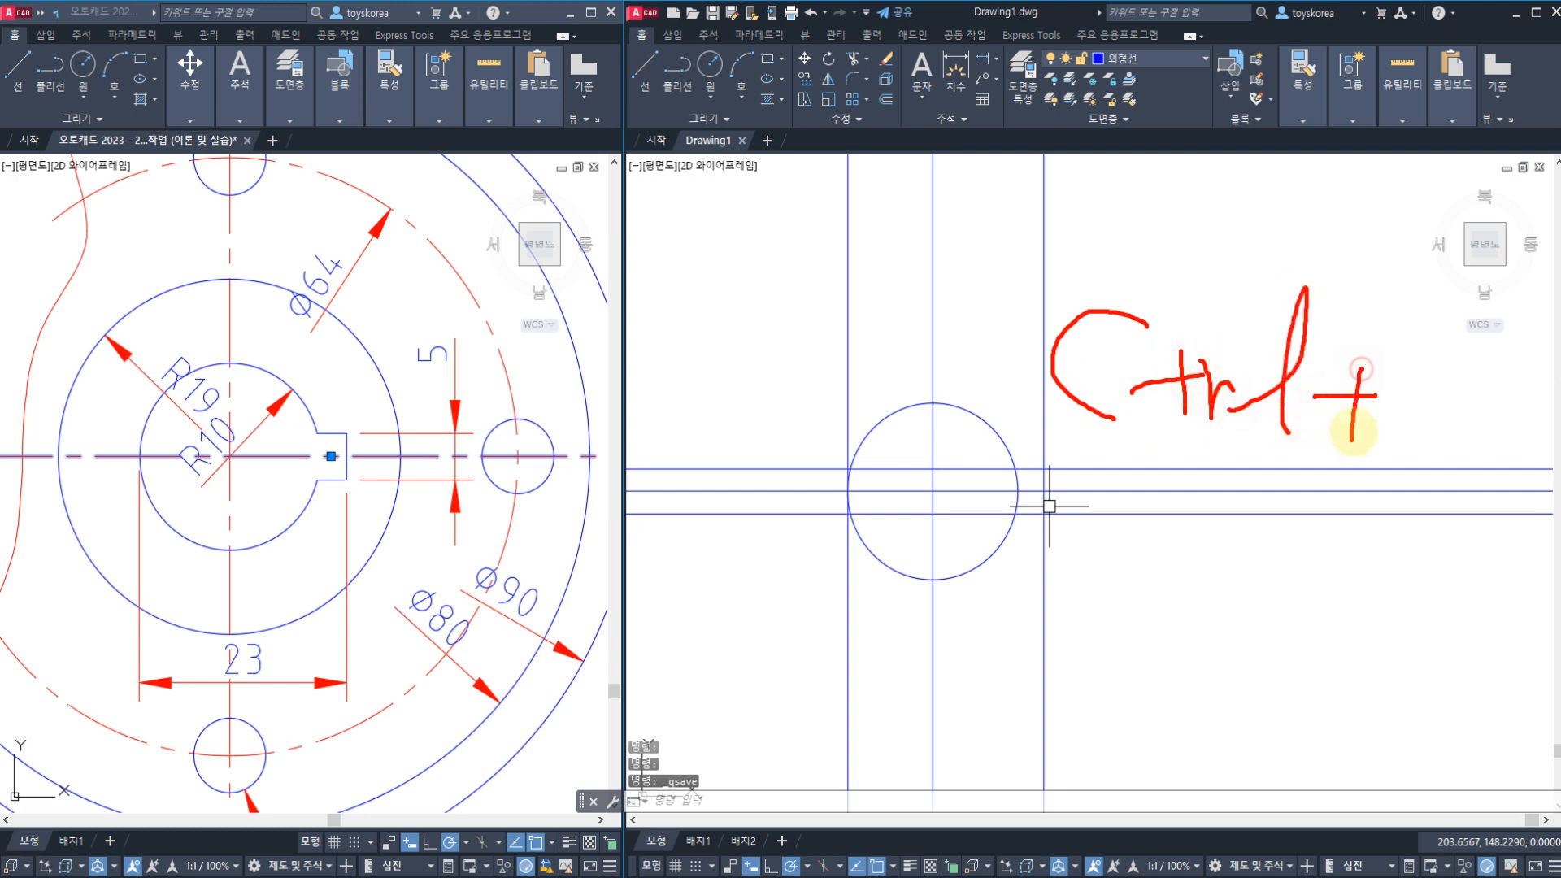
{"action": "mouse_move", "coordinate": [1462, 394]}
{"action": "left_mouse_down"}
{"action": "mouse_move", "coordinate": [1468, 465]}
{"action": "mouse_move", "coordinate": [1434, 463]}
{"action": "left_mouse_up"}
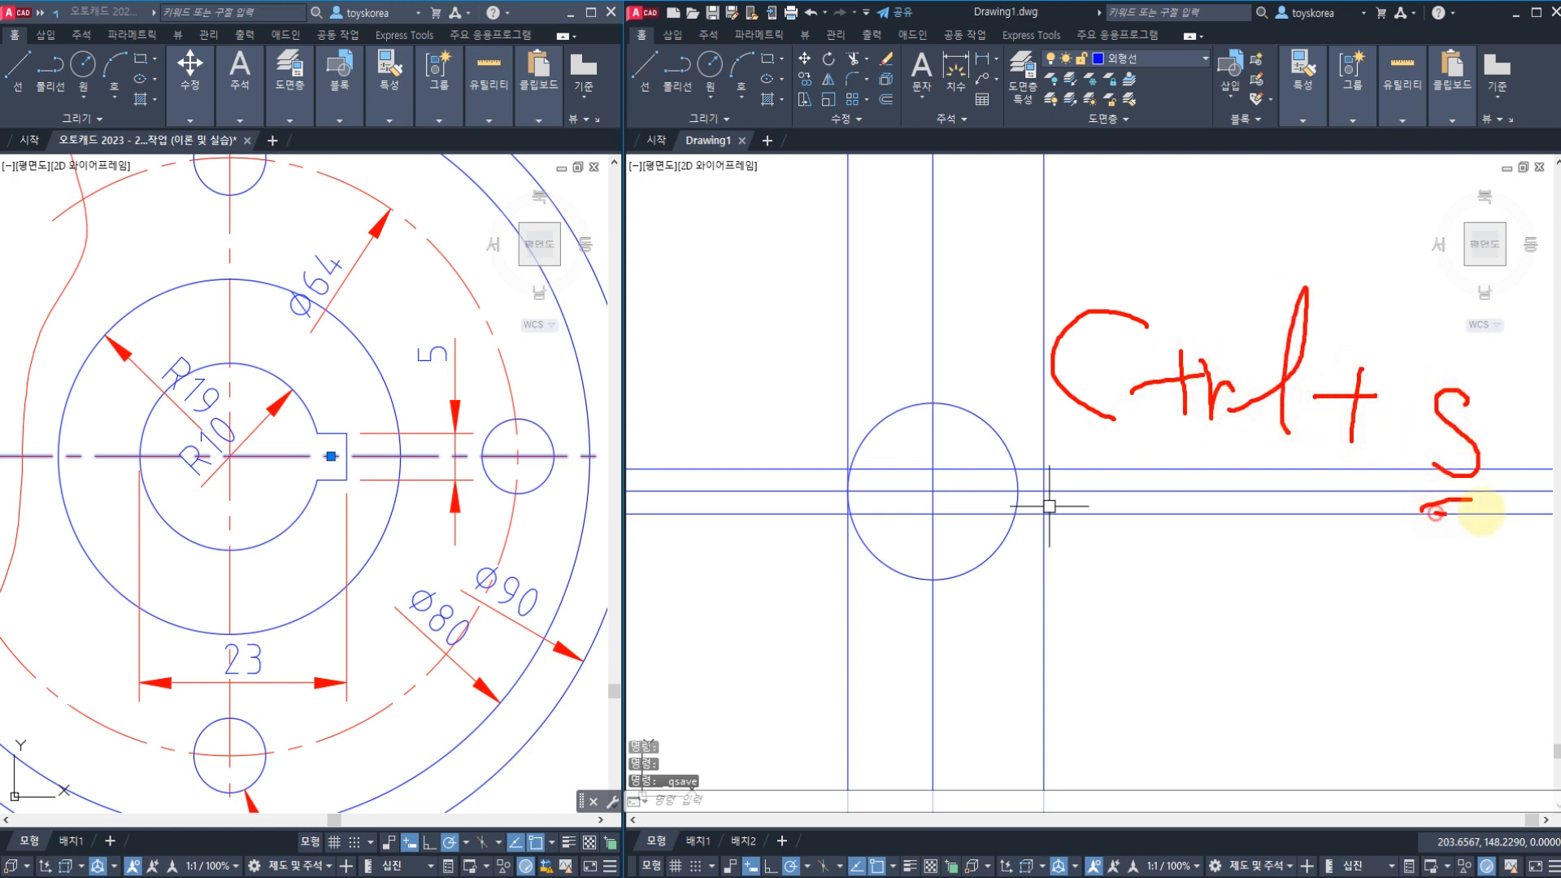
{"action": "mouse_move", "coordinate": [825, 311]}
{"action": "left_mouse_down"}
{"action": "mouse_move", "coordinate": [739, 296]}
{"action": "mouse_move", "coordinate": [807, 311]}
{"action": "left_mouse_up"}
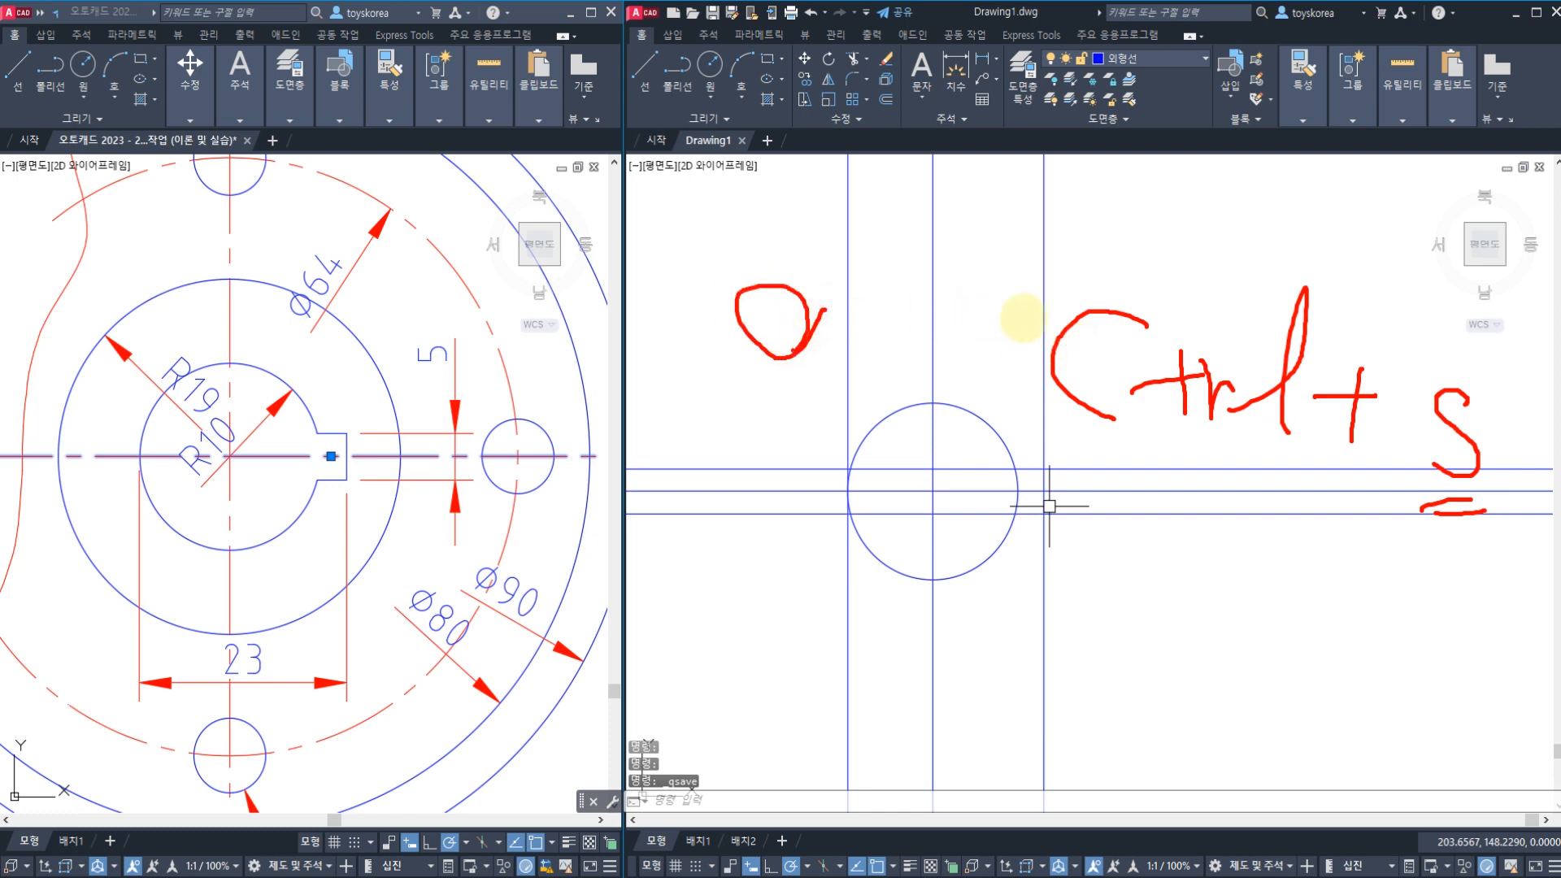
{"action": "left_click_drag", "start_coordinate": [1077, 321], "coordinate": [951, 221]}
{"action": "left_click_drag", "start_coordinate": [864, 254], "coordinate": [860, 256]}
{"action": "mouse_move", "coordinate": [899, 216]}
{"action": "left_mouse_down"}
{"action": "mouse_move", "coordinate": [899, 269]}
{"action": "mouse_move", "coordinate": [919, 271]}
{"action": "left_mouse_up"}
{"action": "mouse_move", "coordinate": [1045, 244]}
{"action": "left_mouse_down"}
{"action": "mouse_move", "coordinate": [928, 190]}
{"action": "mouse_move", "coordinate": [832, 260]}
{"action": "left_mouse_up"}
{"action": "mouse_move", "coordinate": [828, 212]}
{"action": "left_mouse_down"}
{"action": "mouse_move", "coordinate": [832, 251]}
{"action": "mouse_move", "coordinate": [877, 259]}
{"action": "left_mouse_up"}
{"action": "key", "text": "Escape"}
{"action": "key", "text": "Escape"}
{"action": "key", "text": "Escape"}
- Erase the vertical construction line through the circle's left quadrant
{"action": "scroll", "coordinate": [899, 351], "scroll_direction": "down", "scroll_amount": 2}
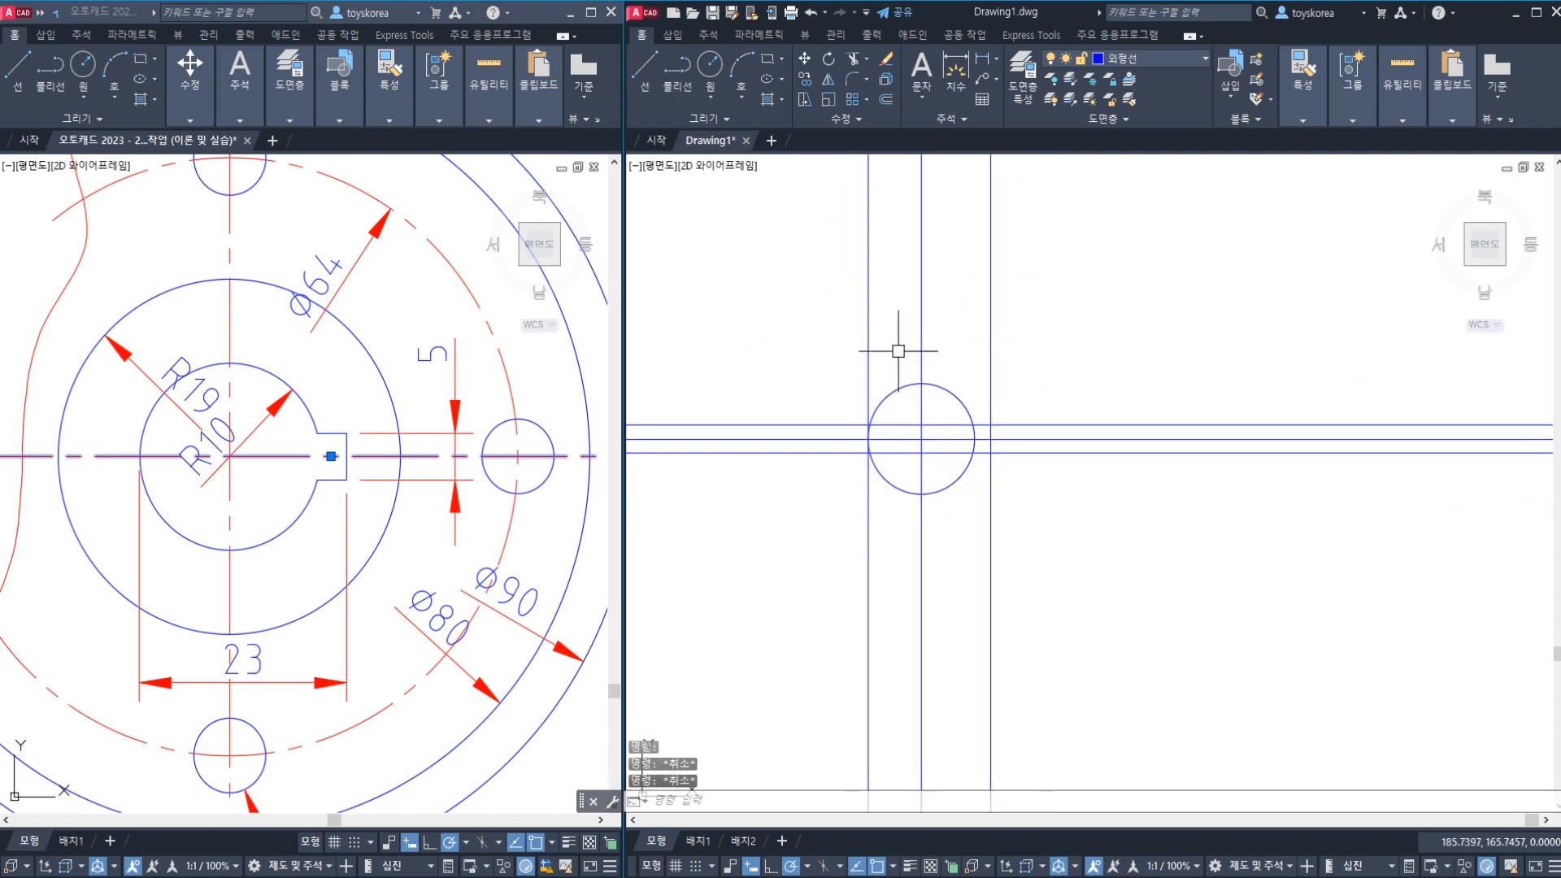
{"action": "left_click", "coordinate": [869, 343]}
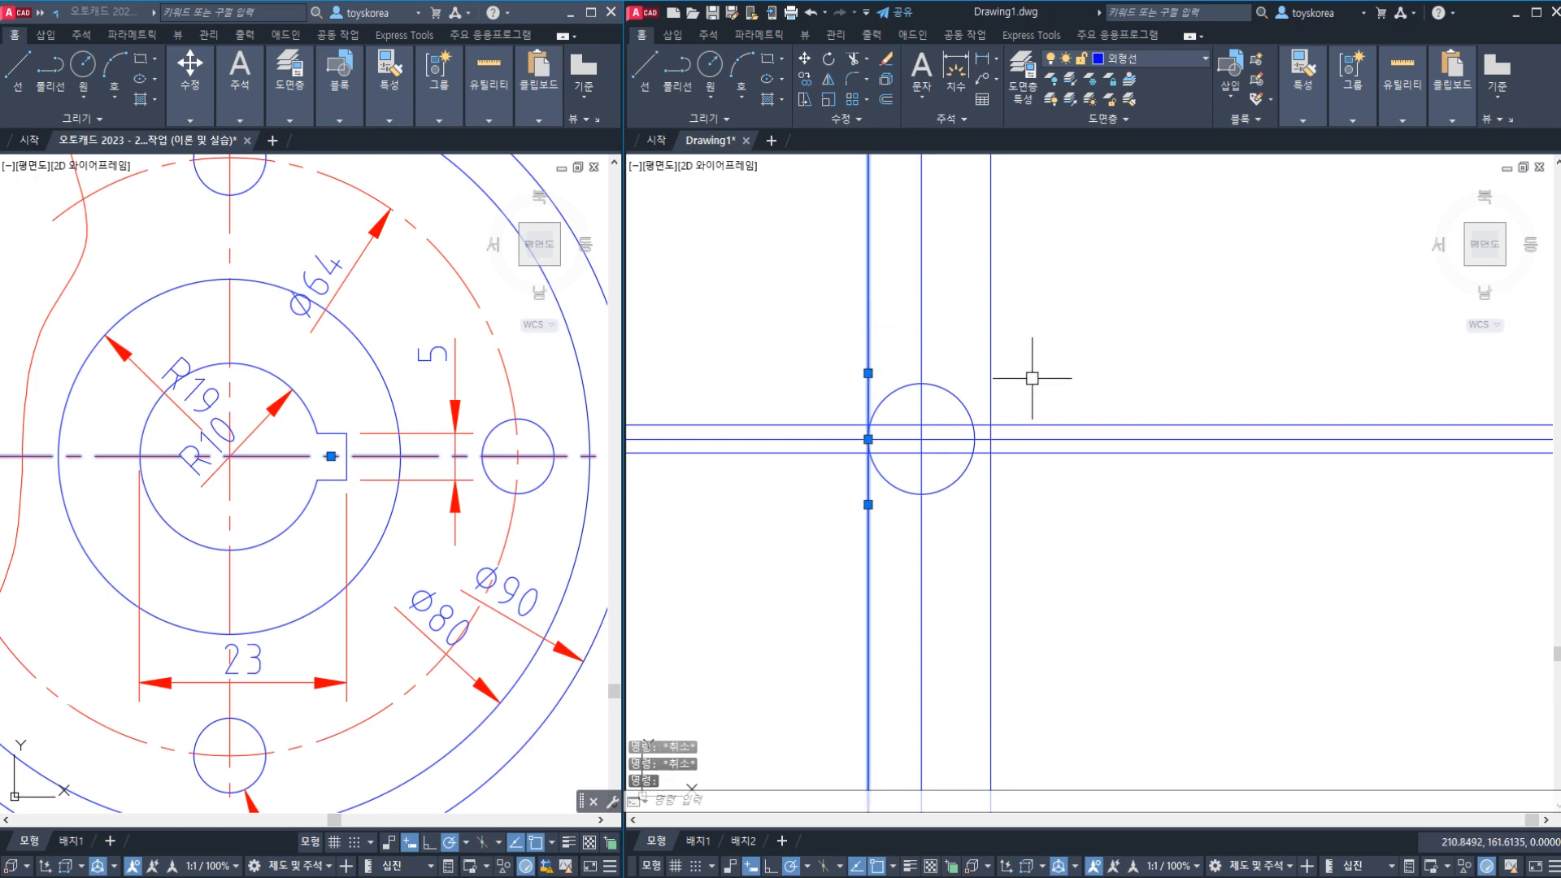
{"action": "key", "text": "Escape"}
{"action": "type", "text": "E"}
{"action": "key", "text": "Return"}
{"action": "left_click", "coordinate": [867, 340]}
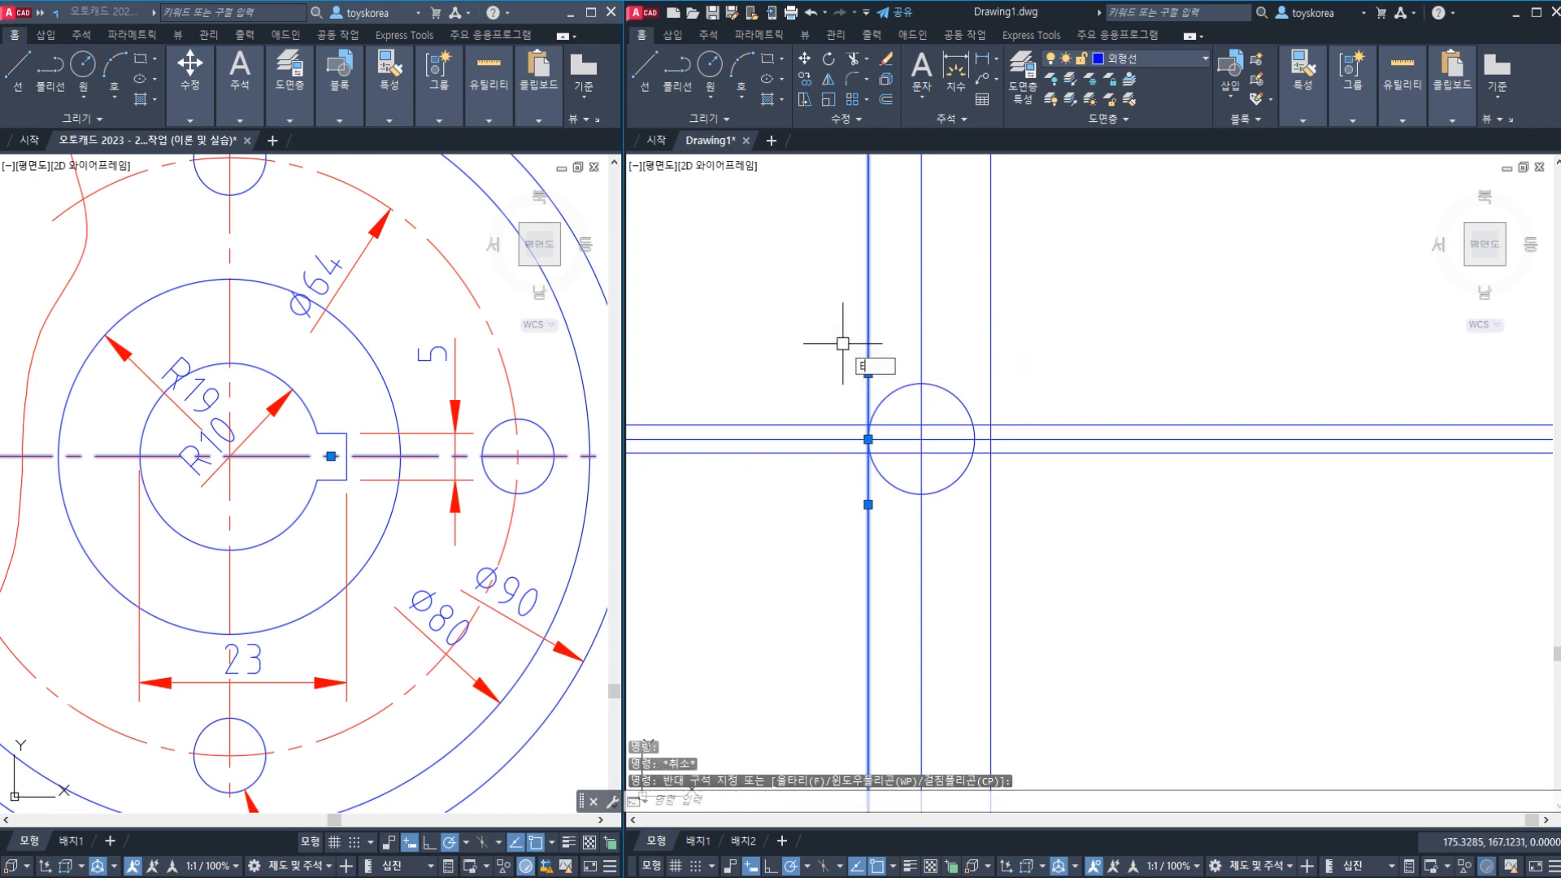
{"action": "key", "text": "Return"}
- Fillet the keyway's end line with its upper and lower edge lines to form two sharp corners
{"action": "scroll", "coordinate": [931, 448], "scroll_direction": "up", "scroll_amount": 4}
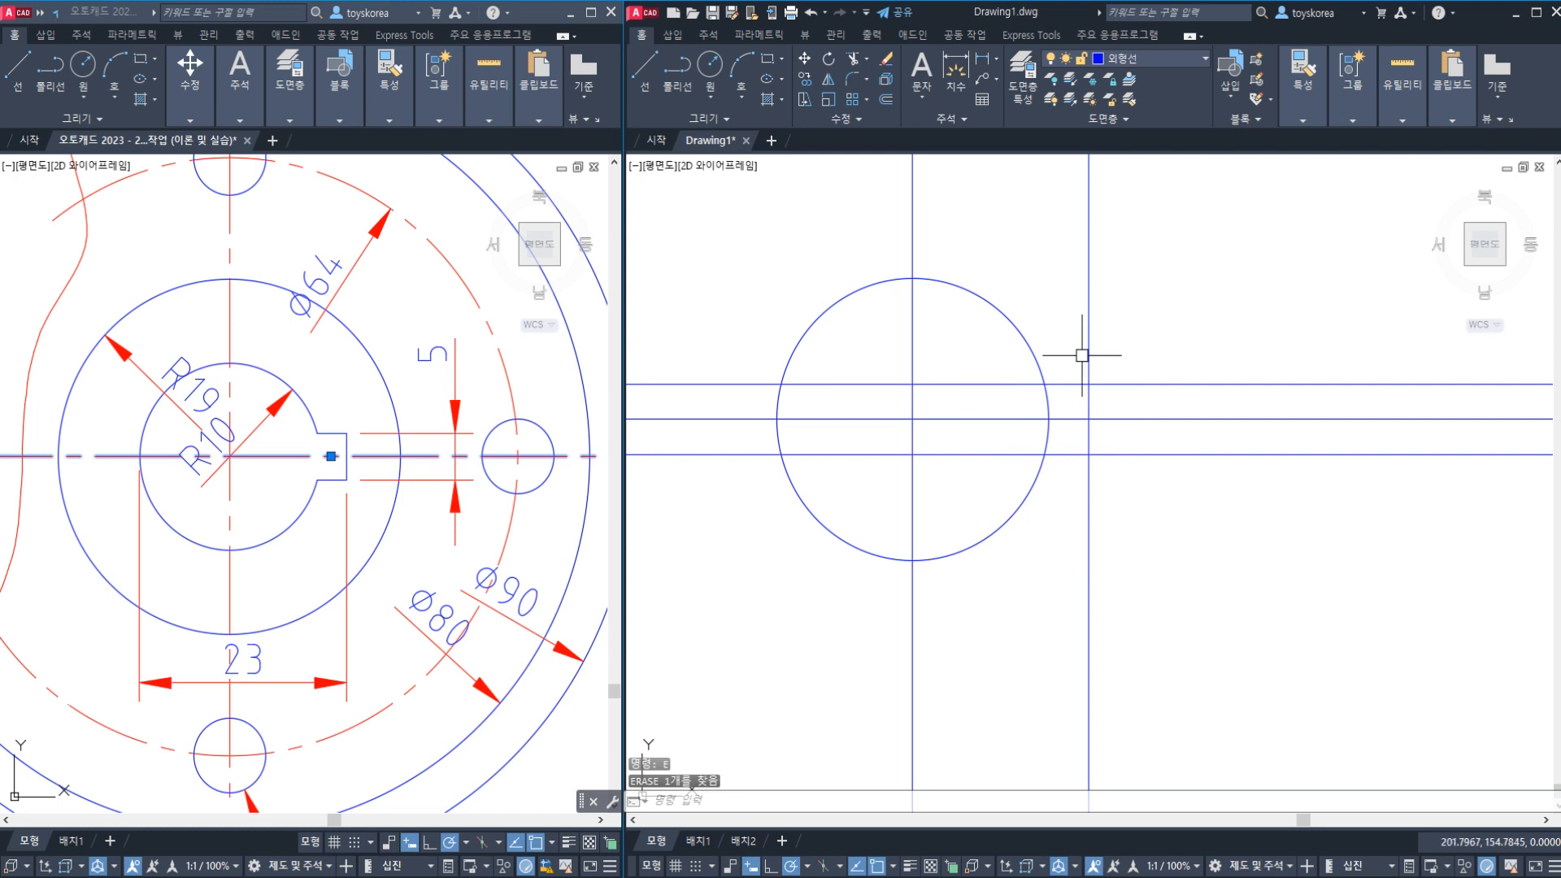
{"action": "left_click", "coordinate": [1074, 384]}
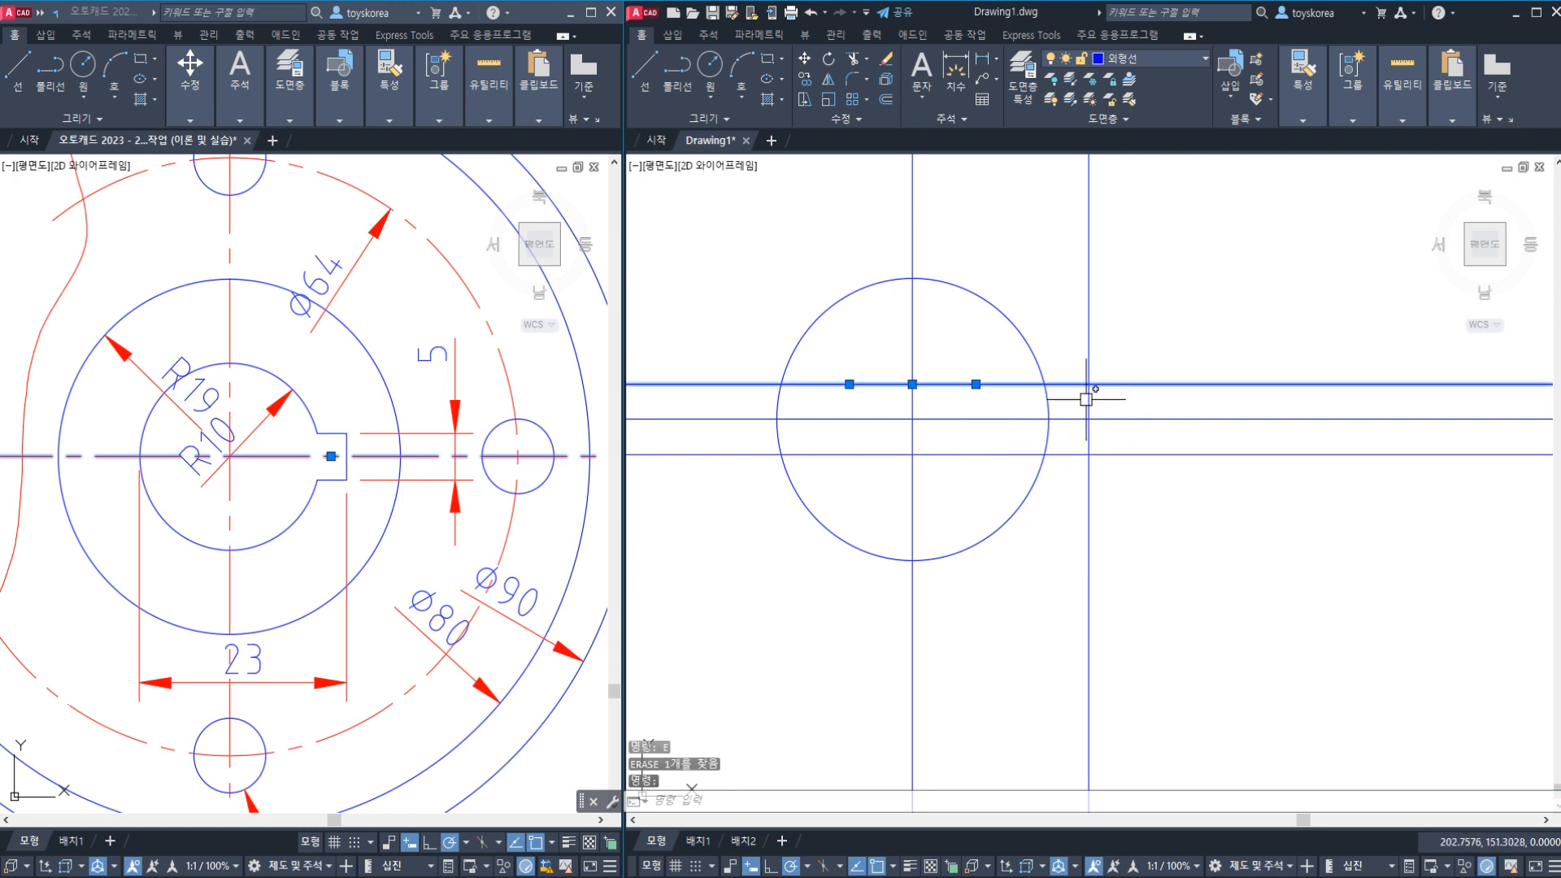
{"action": "key", "text": "Escape"}
{"action": "left_click", "coordinate": [1089, 435]}
{"action": "key", "text": "Escape"}
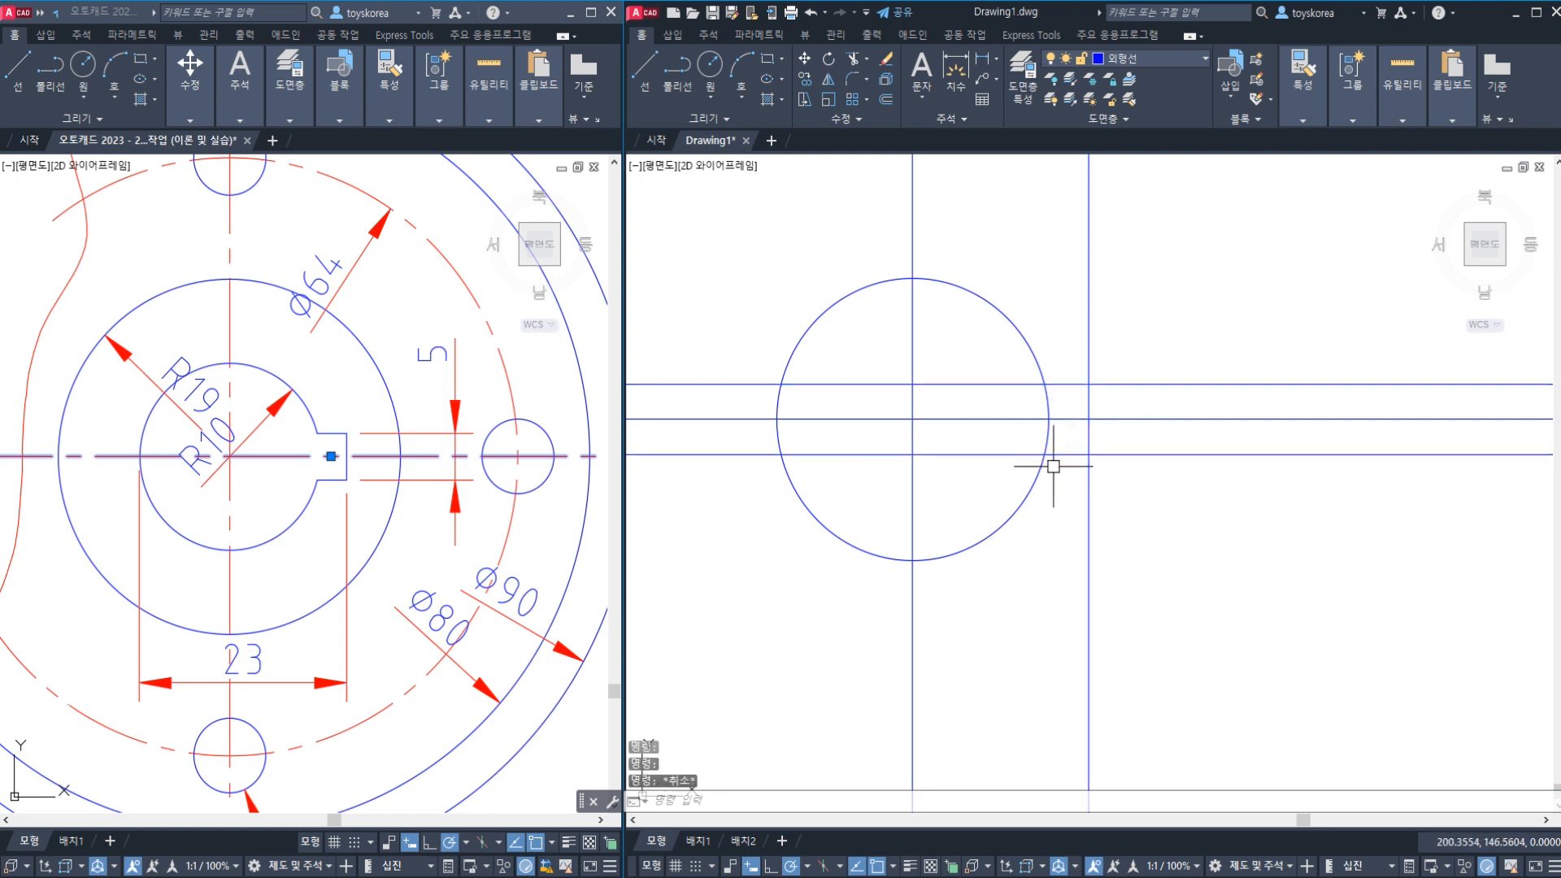
{"action": "type", "text": "F"}
{"action": "key", "text": "Return"}
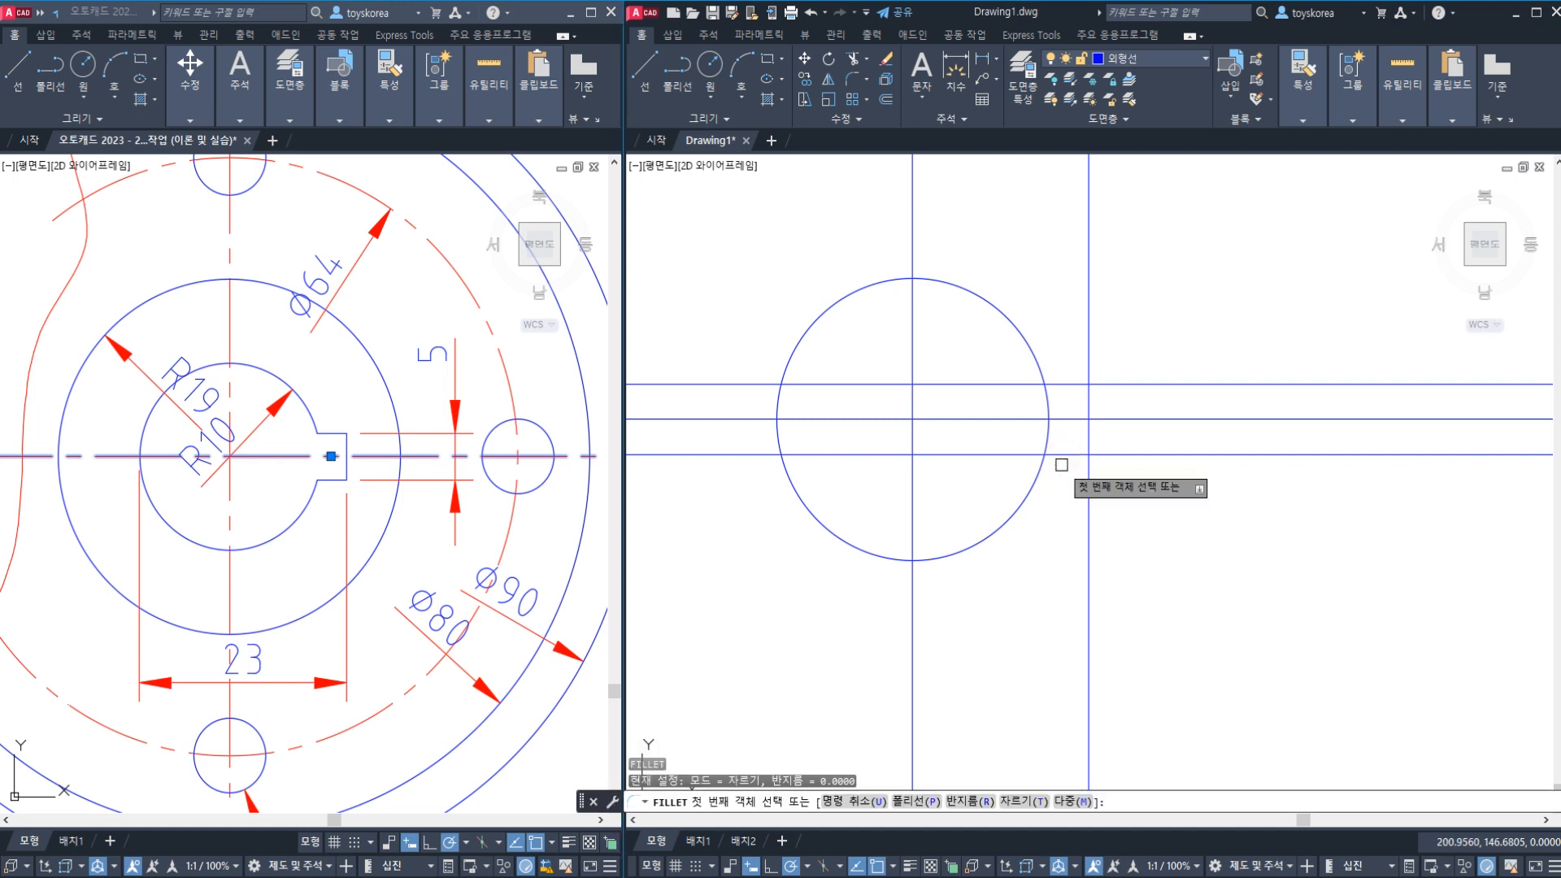
{"action": "left_click", "coordinate": [1070, 383]}
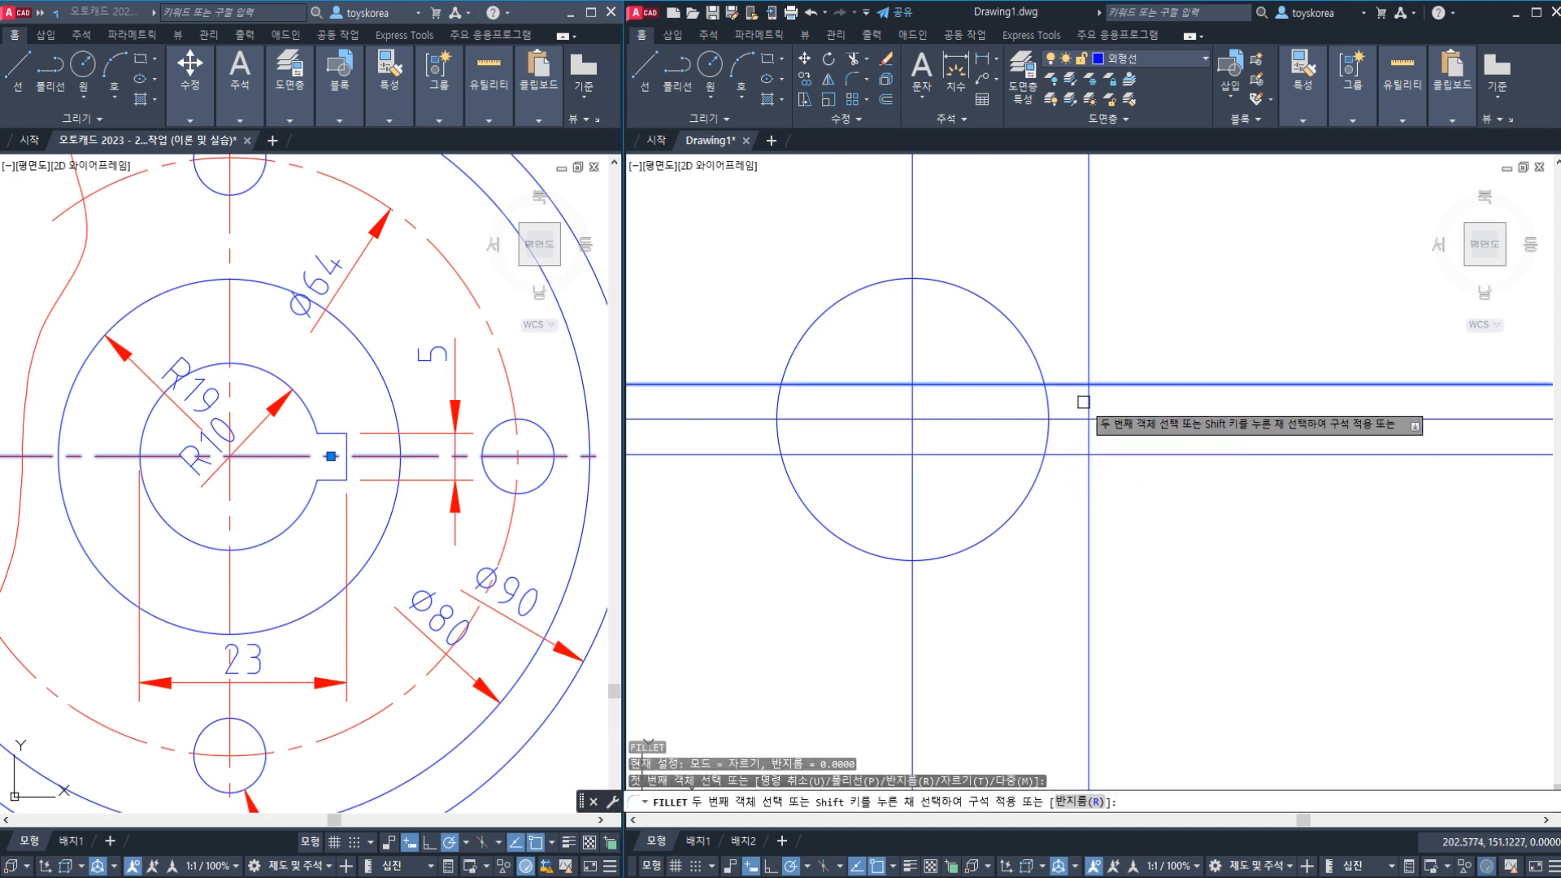
{"action": "left_click", "coordinate": [1084, 401]}
{"action": "key", "text": "Return"}
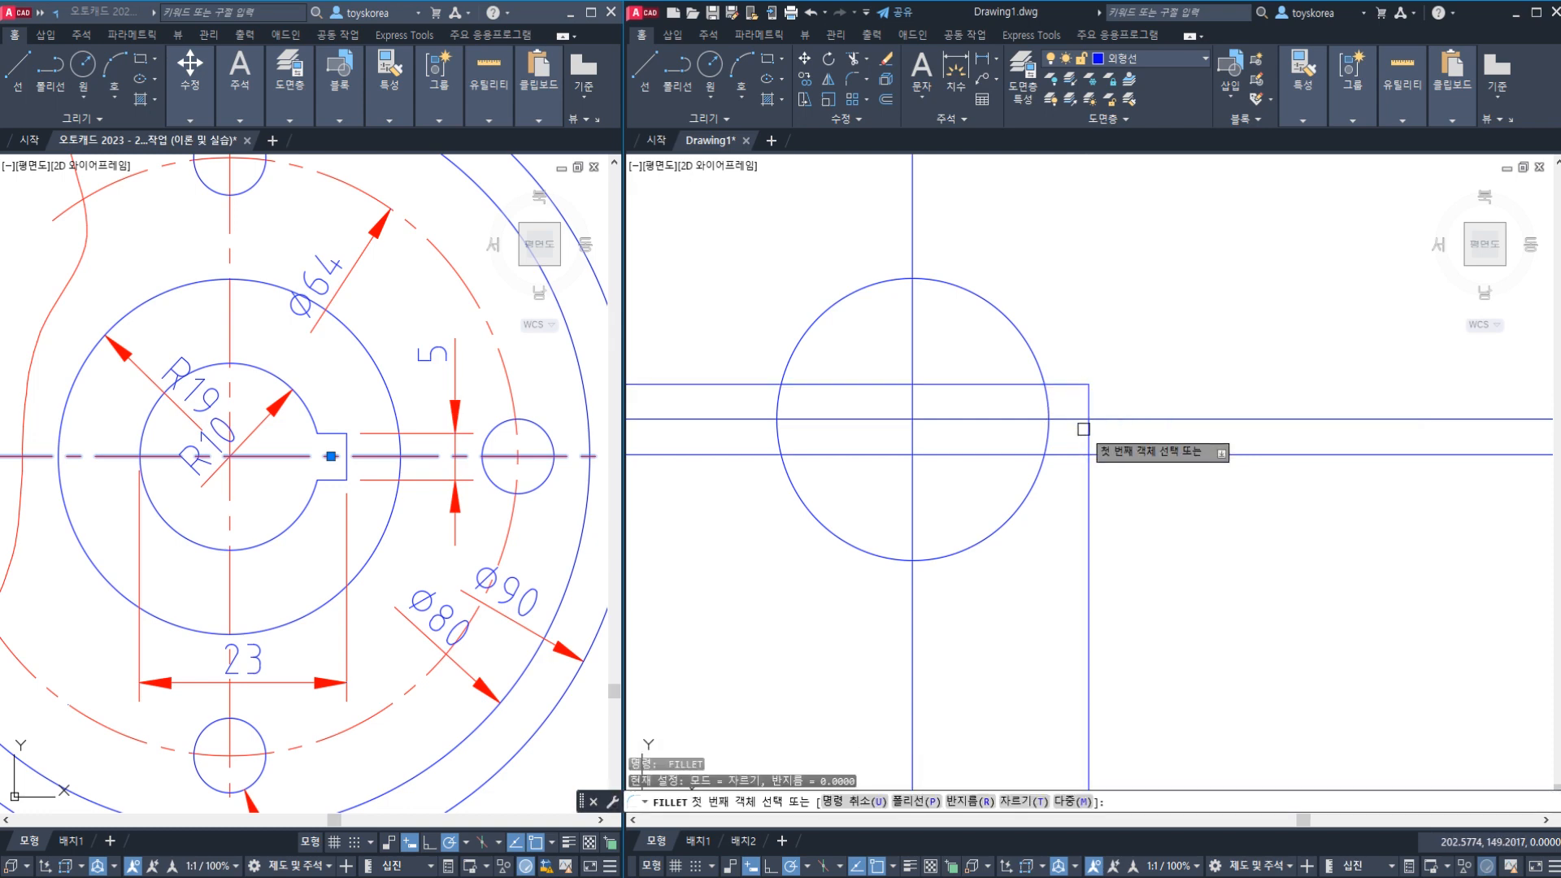
{"action": "left_click", "coordinate": [1089, 439]}
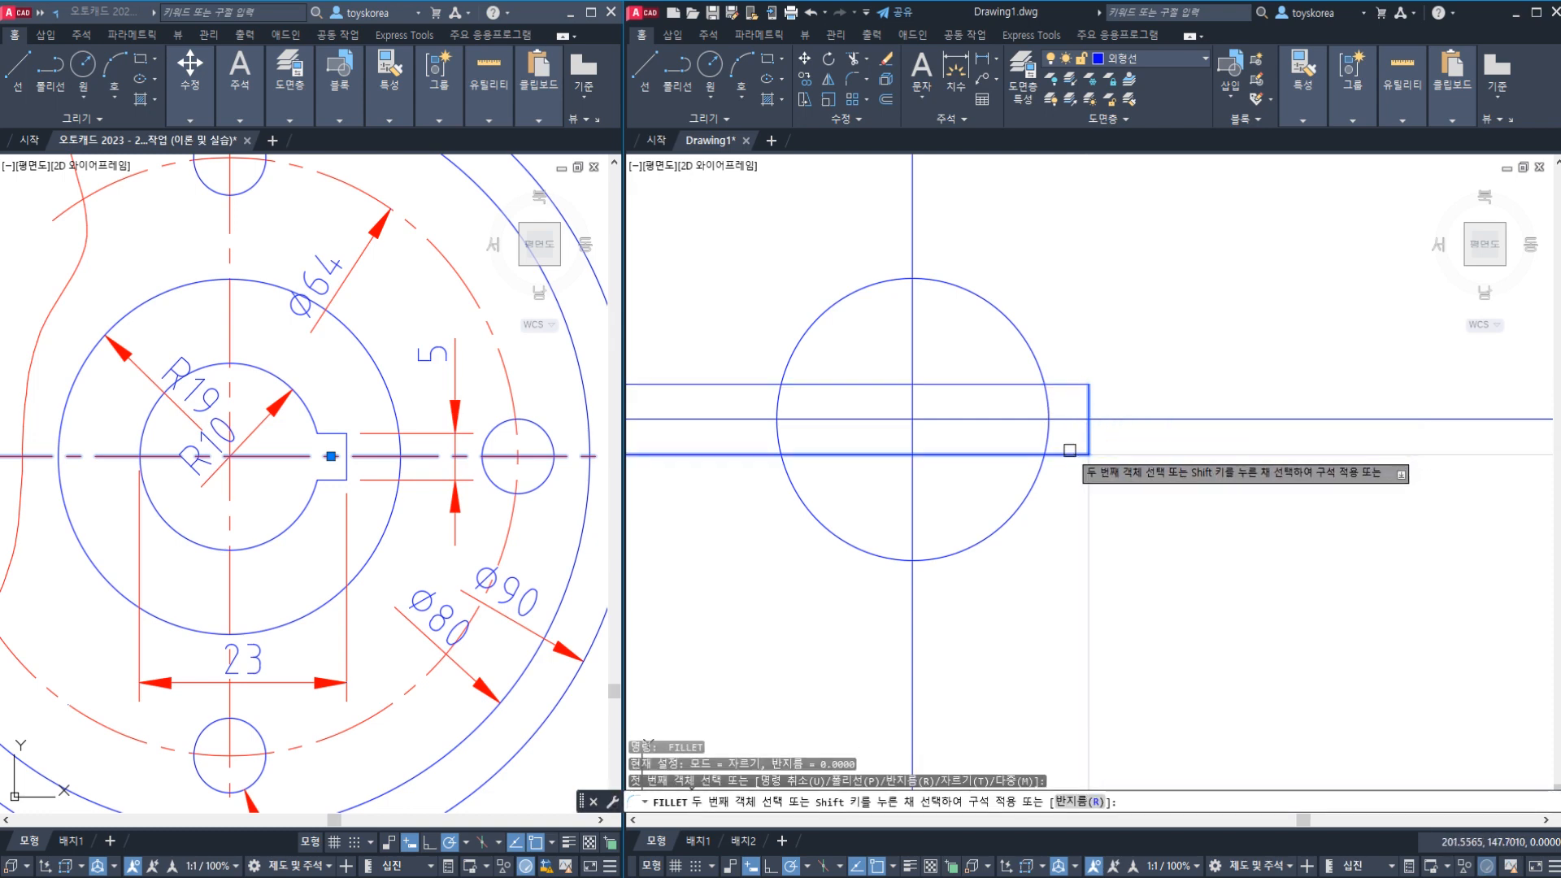
{"action": "left_click", "coordinate": [1070, 449]}
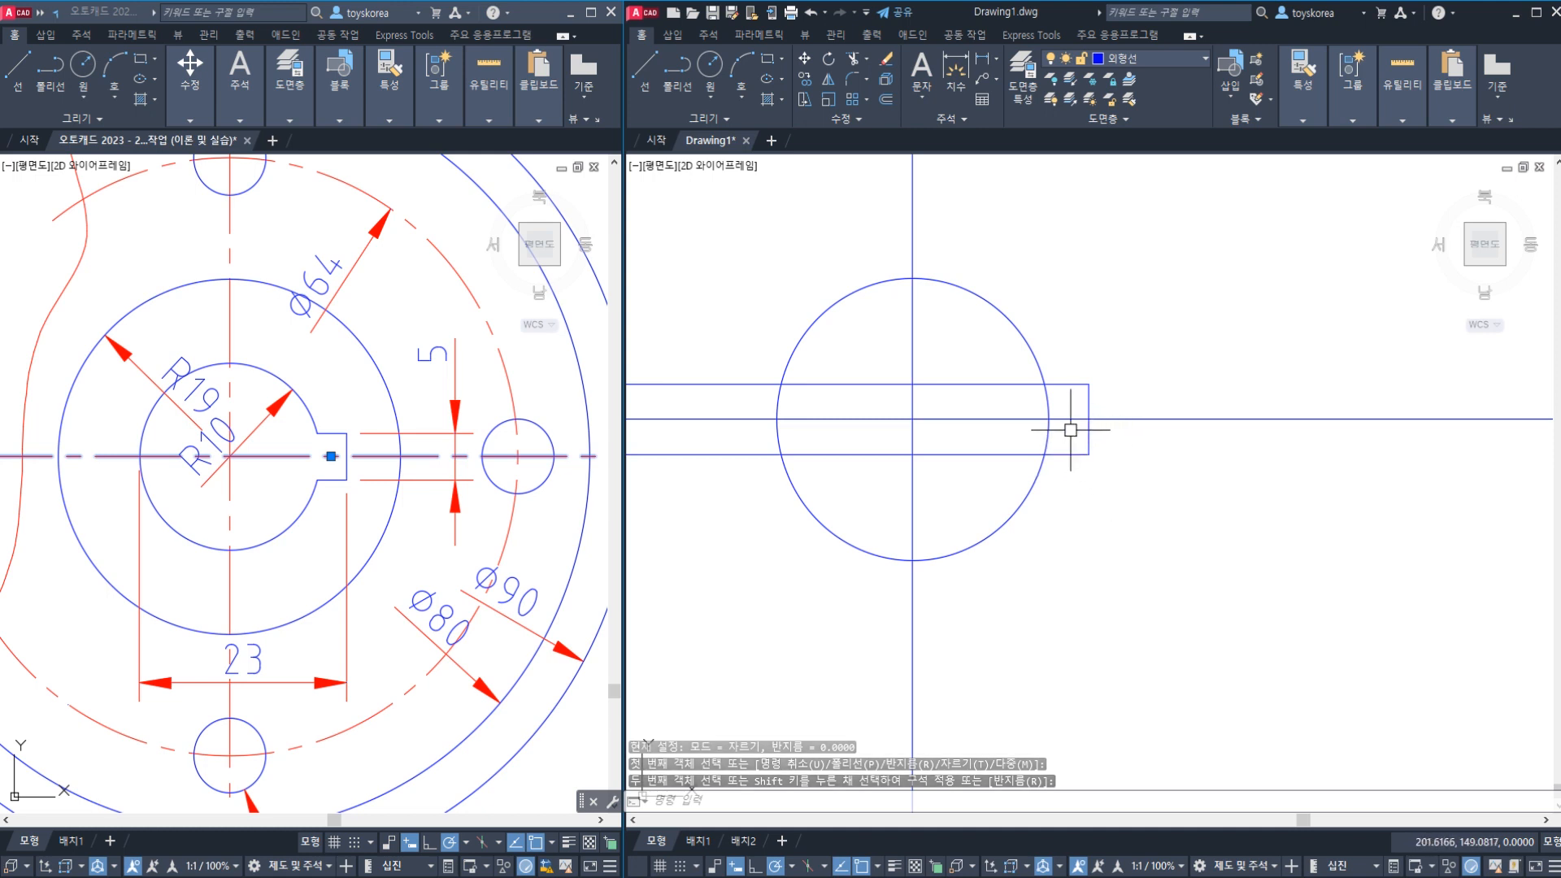
- Use Fillet between each keyway edge and the bore circle to cut both edge lines back to the circle
{"action": "key", "text": "Return"}
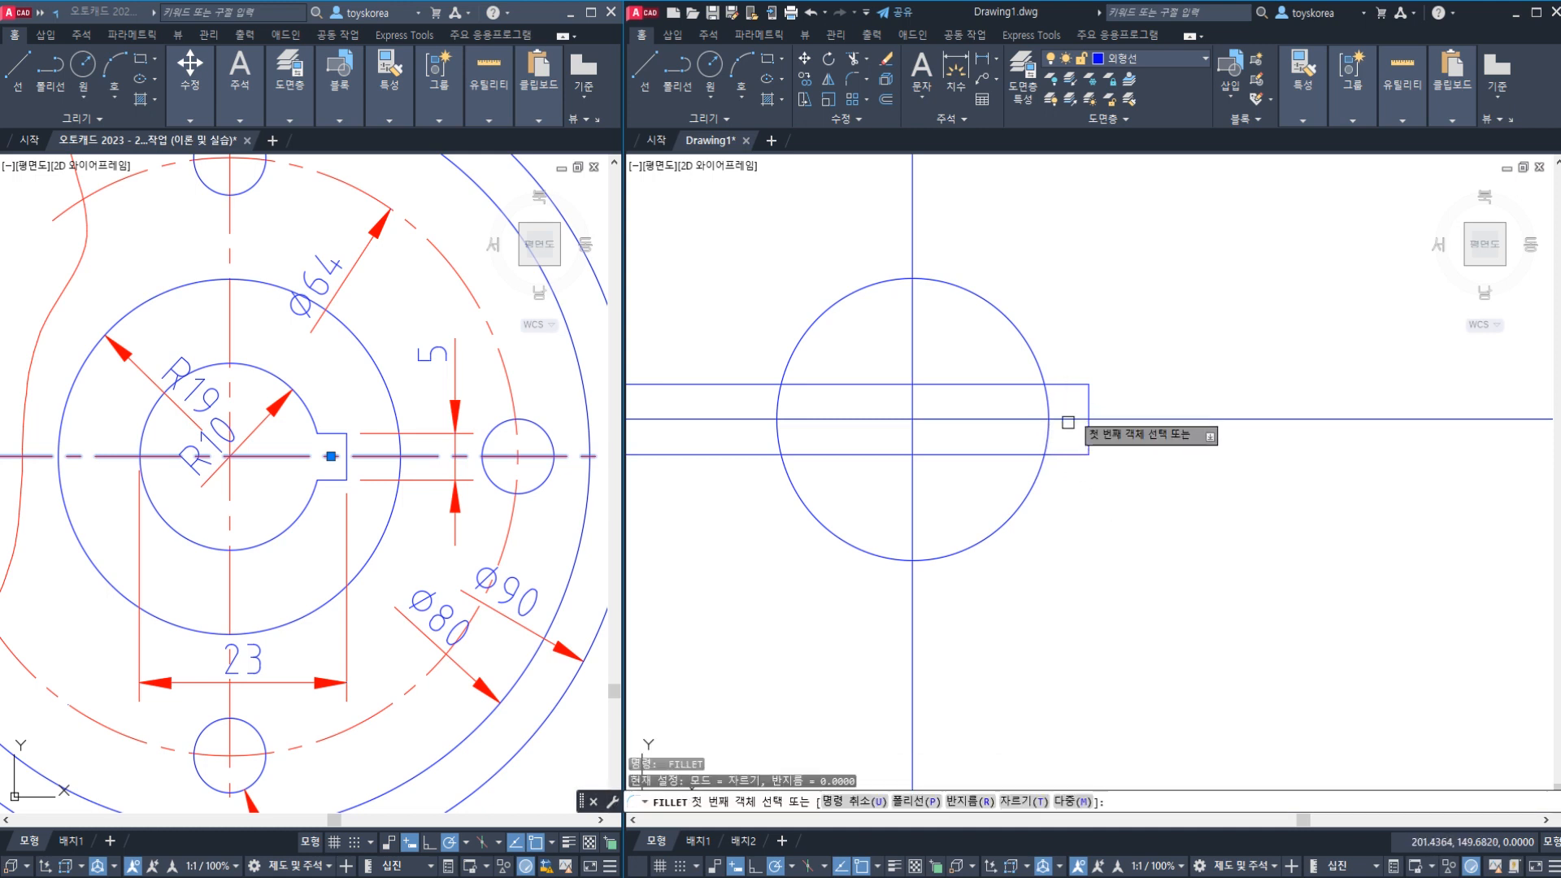
{"action": "left_click", "coordinate": [1044, 372]}
{"action": "left_click", "coordinate": [1062, 385]}
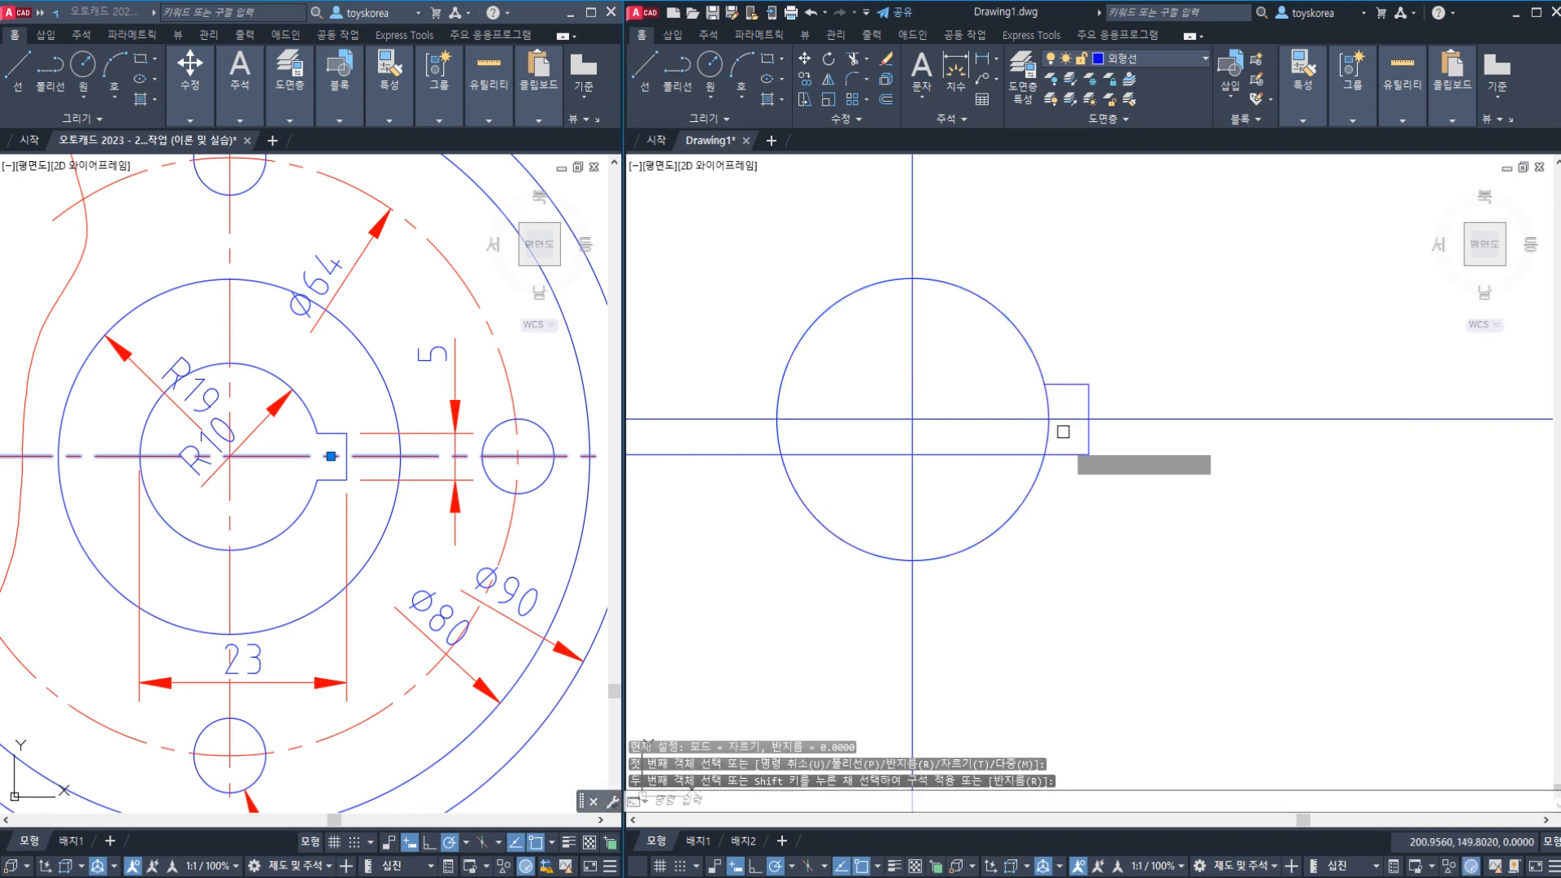
{"action": "key", "text": "Return"}
{"action": "left_click", "coordinate": [1052, 454]}
{"action": "left_click", "coordinate": [1037, 471]}
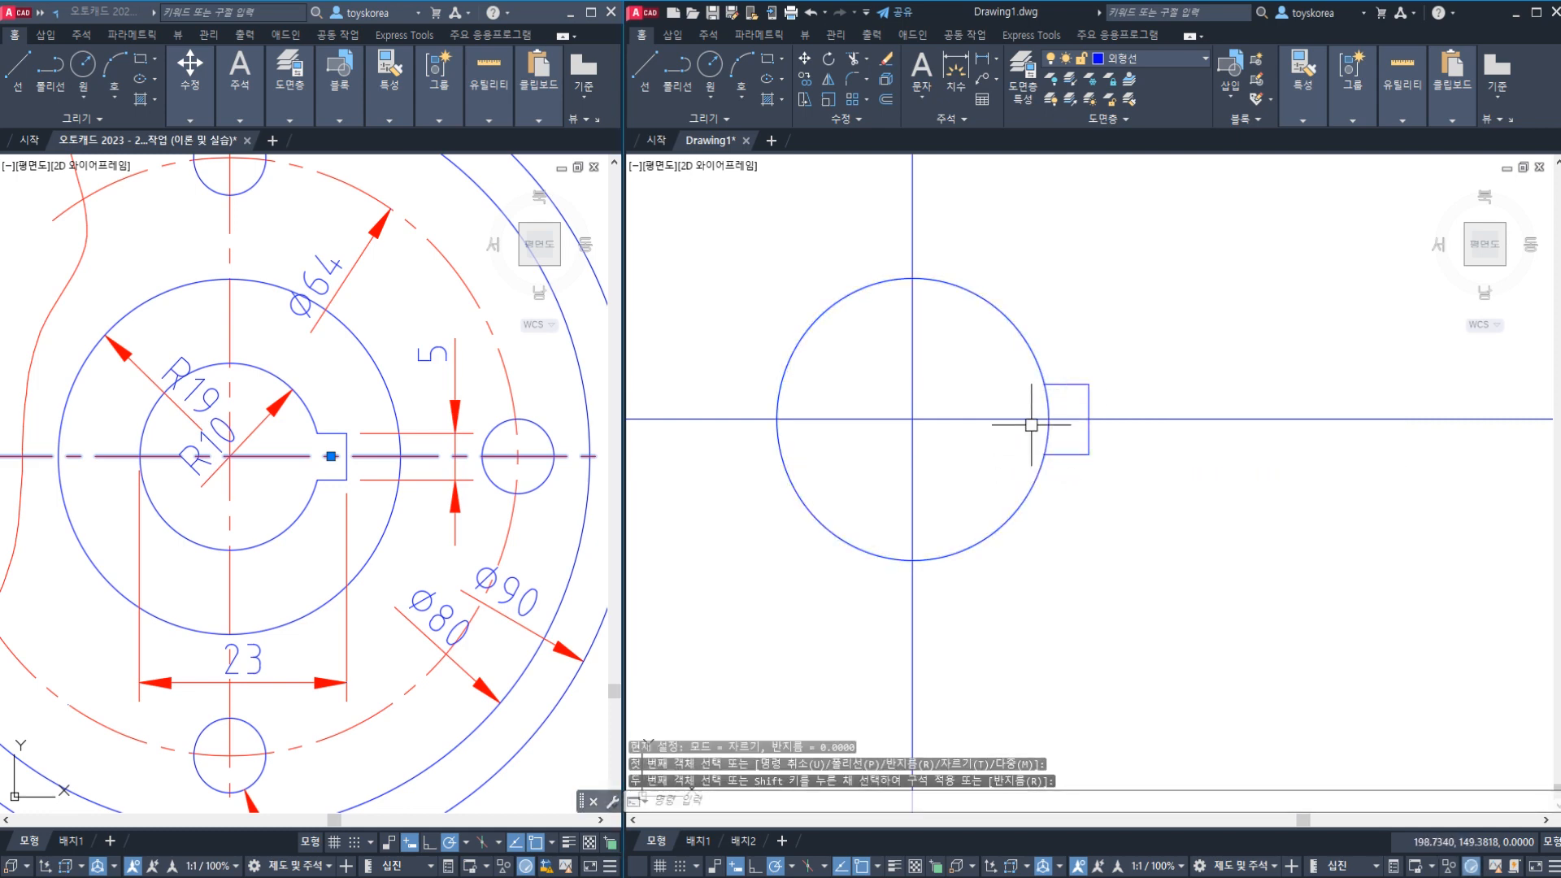
{"action": "scroll", "coordinate": [1029, 431], "scroll_direction": "down", "scroll_amount": 3}
{"action": "key", "text": "Escape"}
{"action": "scroll", "coordinate": [1021, 447], "scroll_direction": "down", "scroll_amount": 3}
{"action": "scroll", "coordinate": [1019, 451], "scroll_direction": "up", "scroll_amount": 6}
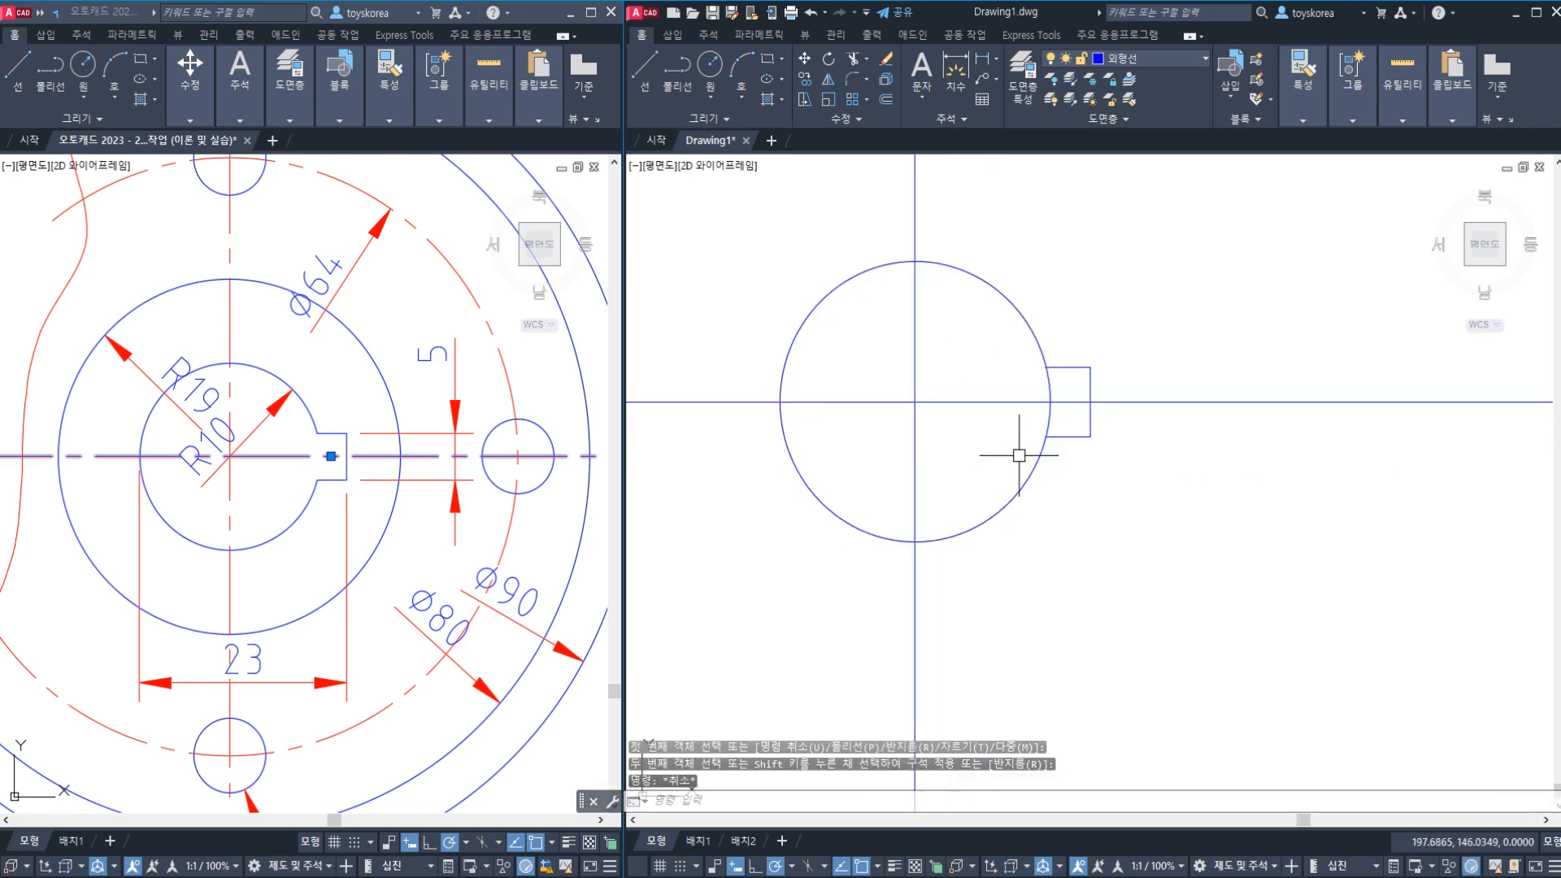
- Trim away the inner circle's arc between the two horizontal keyway lines so the circle opens into the keyway
{"action": "key", "text": "Return"}
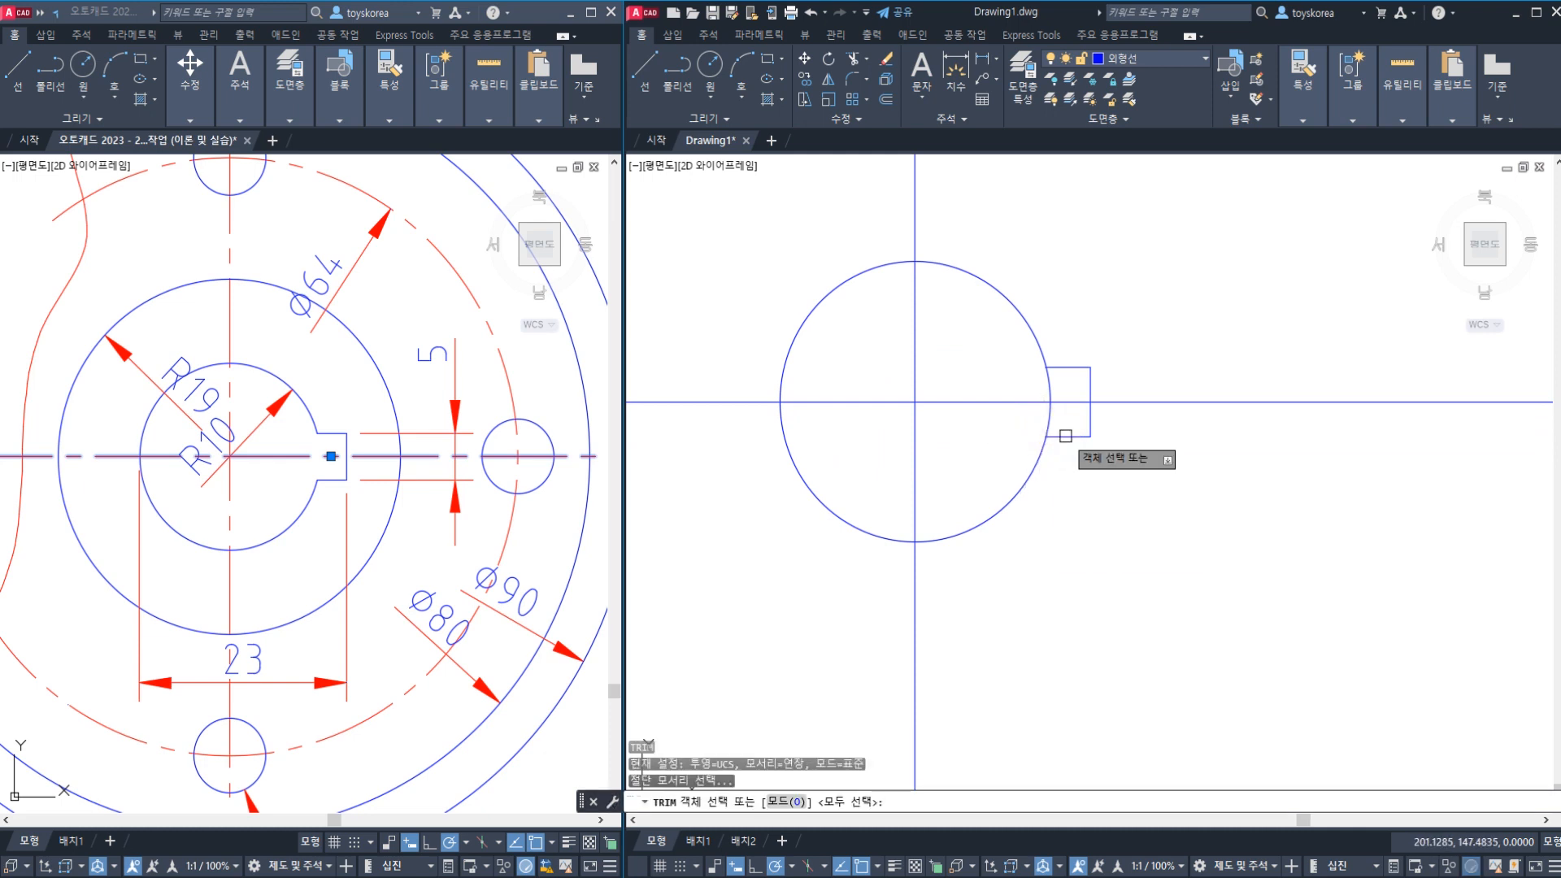
{"action": "left_click", "coordinate": [1057, 436]}
{"action": "key", "text": "Return"}
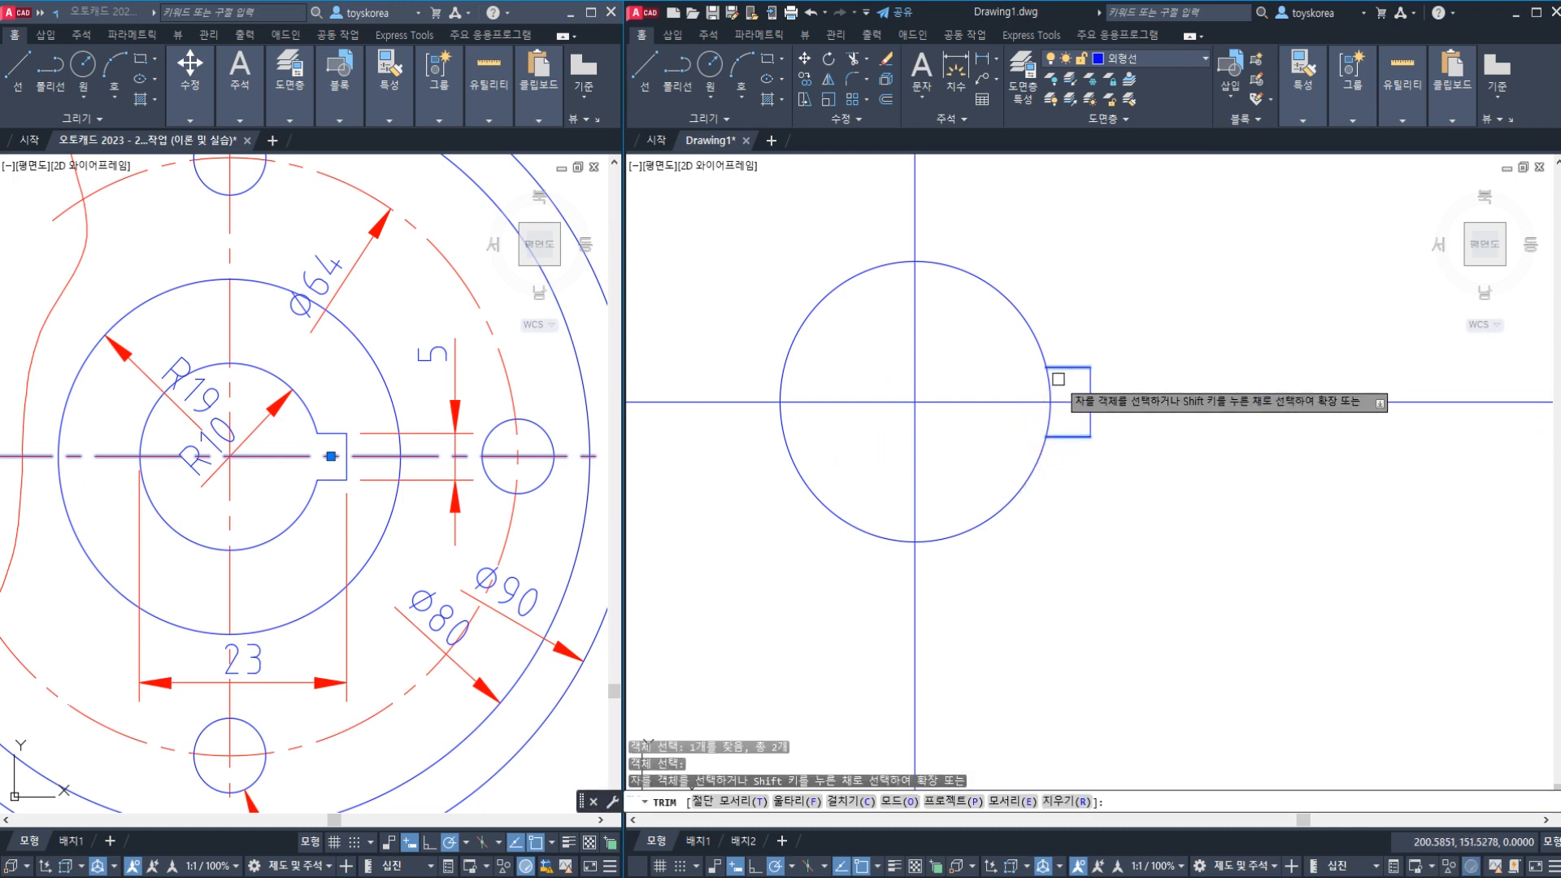
{"action": "left_click", "coordinate": [1048, 387]}
{"action": "key", "text": "Escape"}
{"action": "scroll", "coordinate": [1006, 450], "scroll_direction": "down", "scroll_amount": 2}
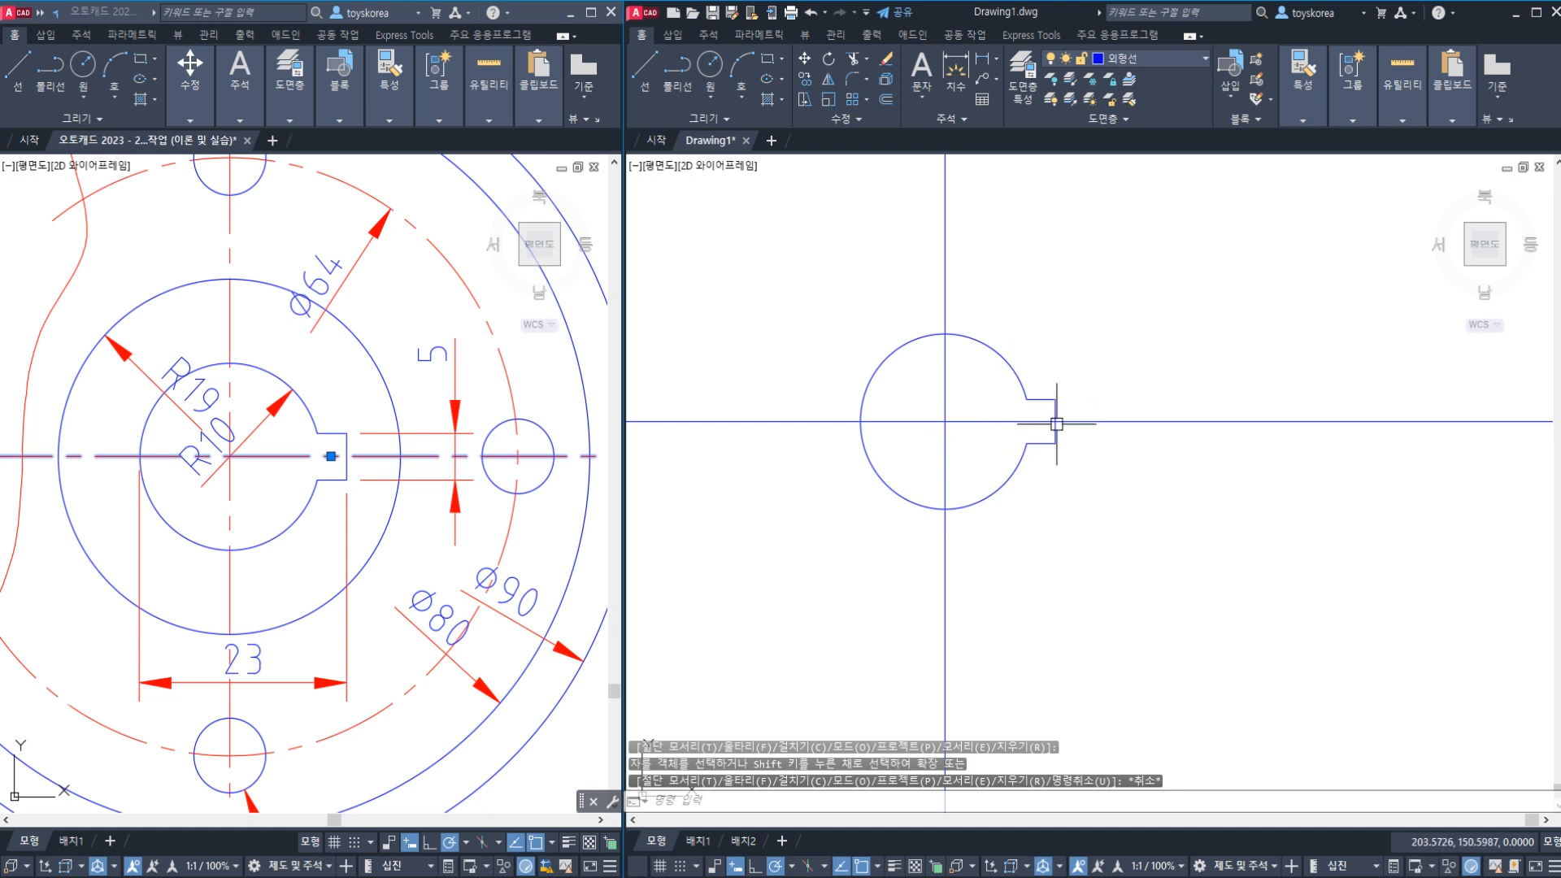
{"action": "left_click", "coordinate": [864, 479]}
{"action": "key", "text": "Escape"}
{"action": "key", "text": "Escape"}
{"action": "scroll", "coordinate": [871, 483], "scroll_direction": "up", "scroll_amount": 2}
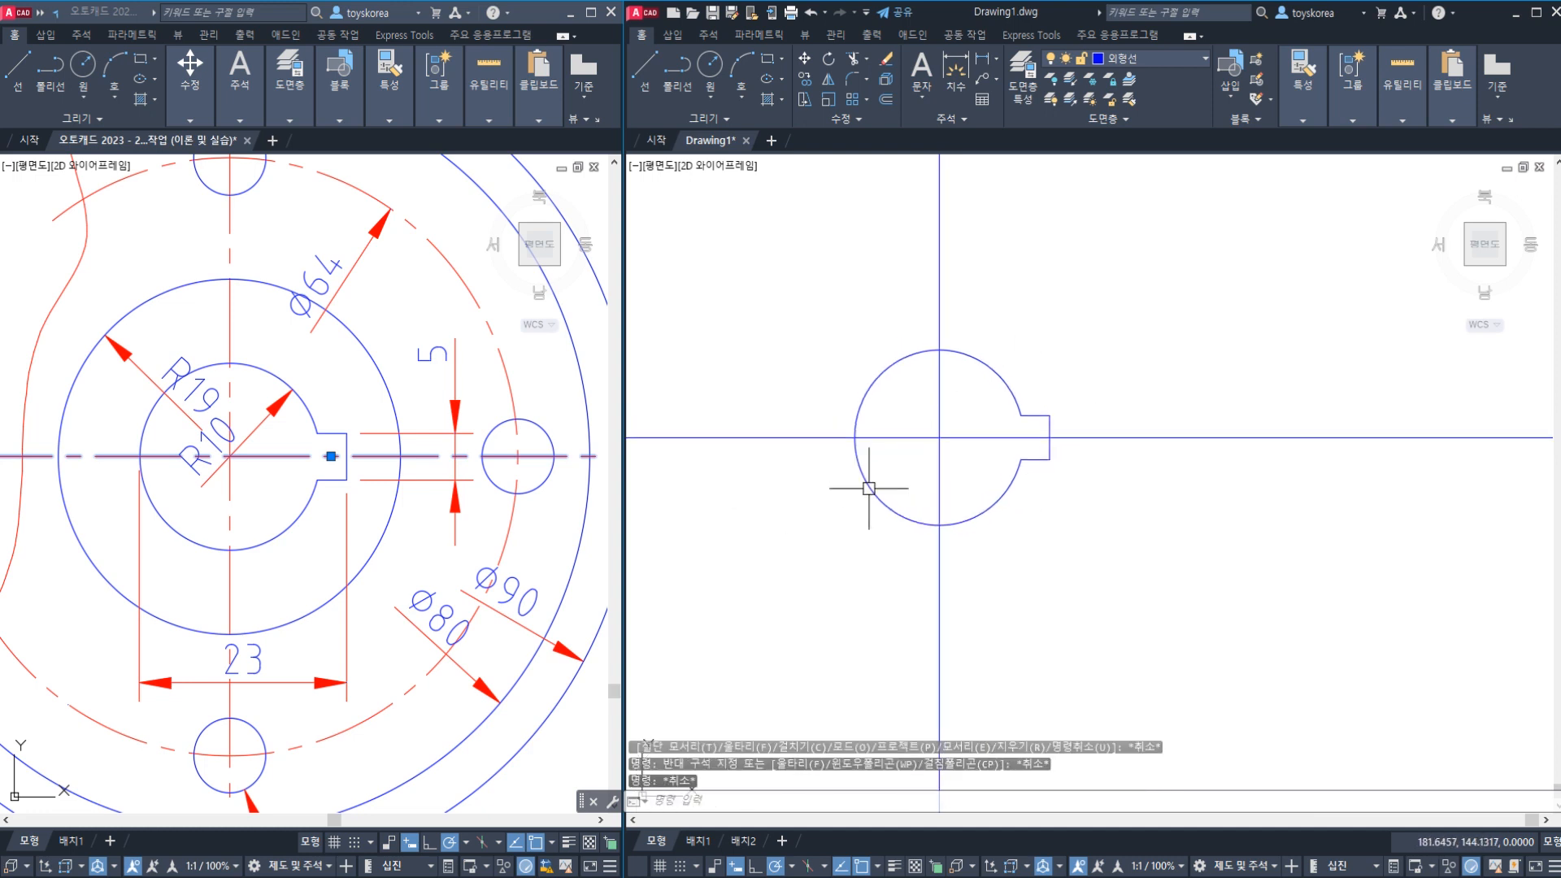
{"action": "scroll", "coordinate": [877, 485], "scroll_direction": "down", "scroll_amount": 2}
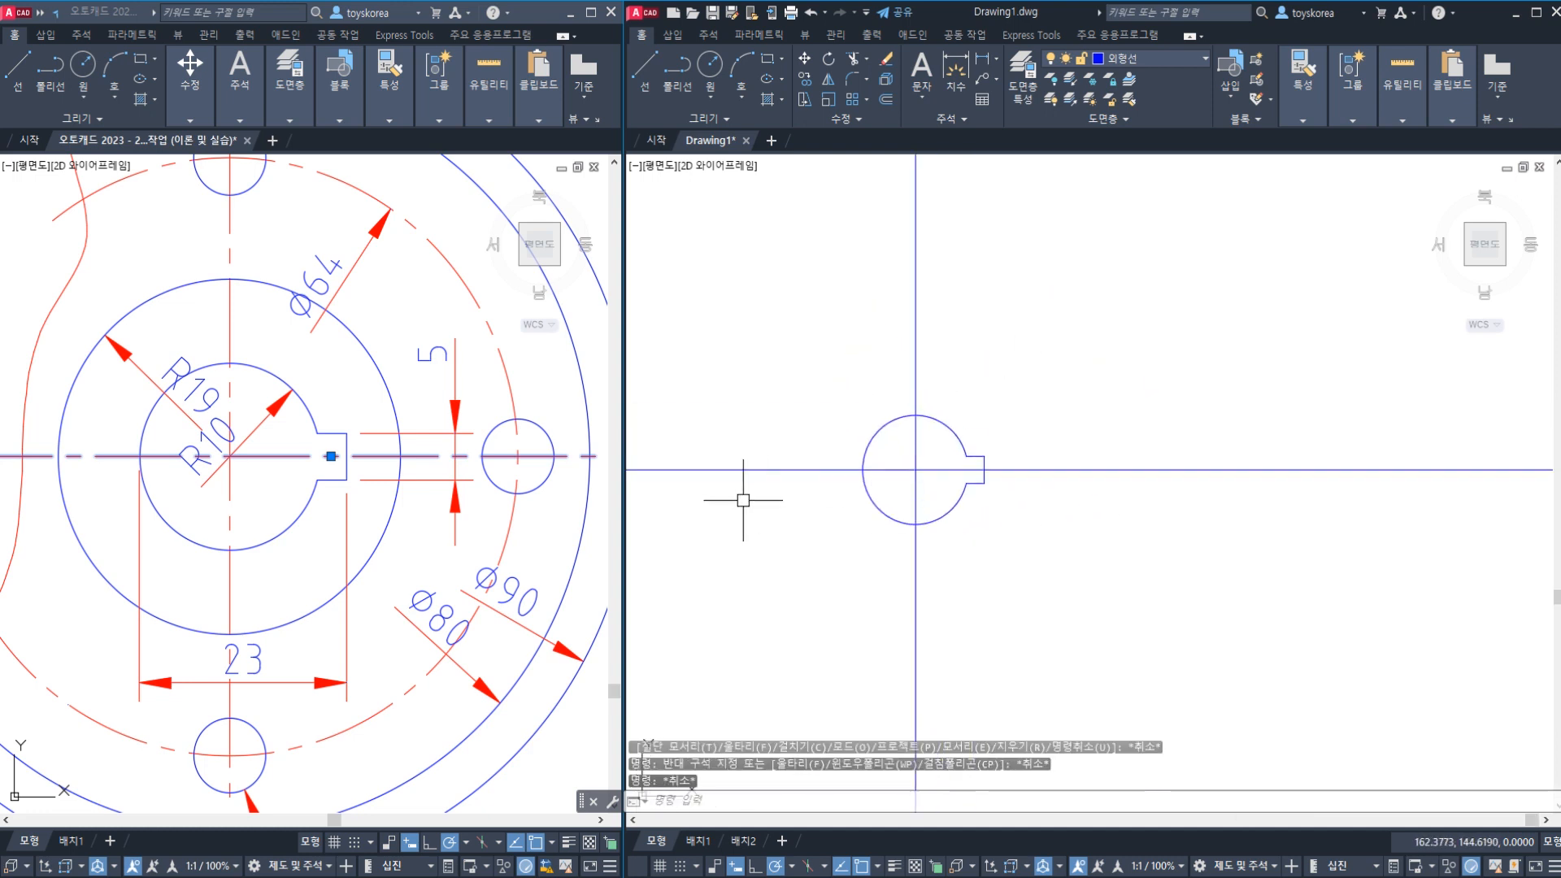
- Examine the second circle from the centre and its radius dimension in the reference drawing
{"action": "left_click", "coordinate": [197, 392]}
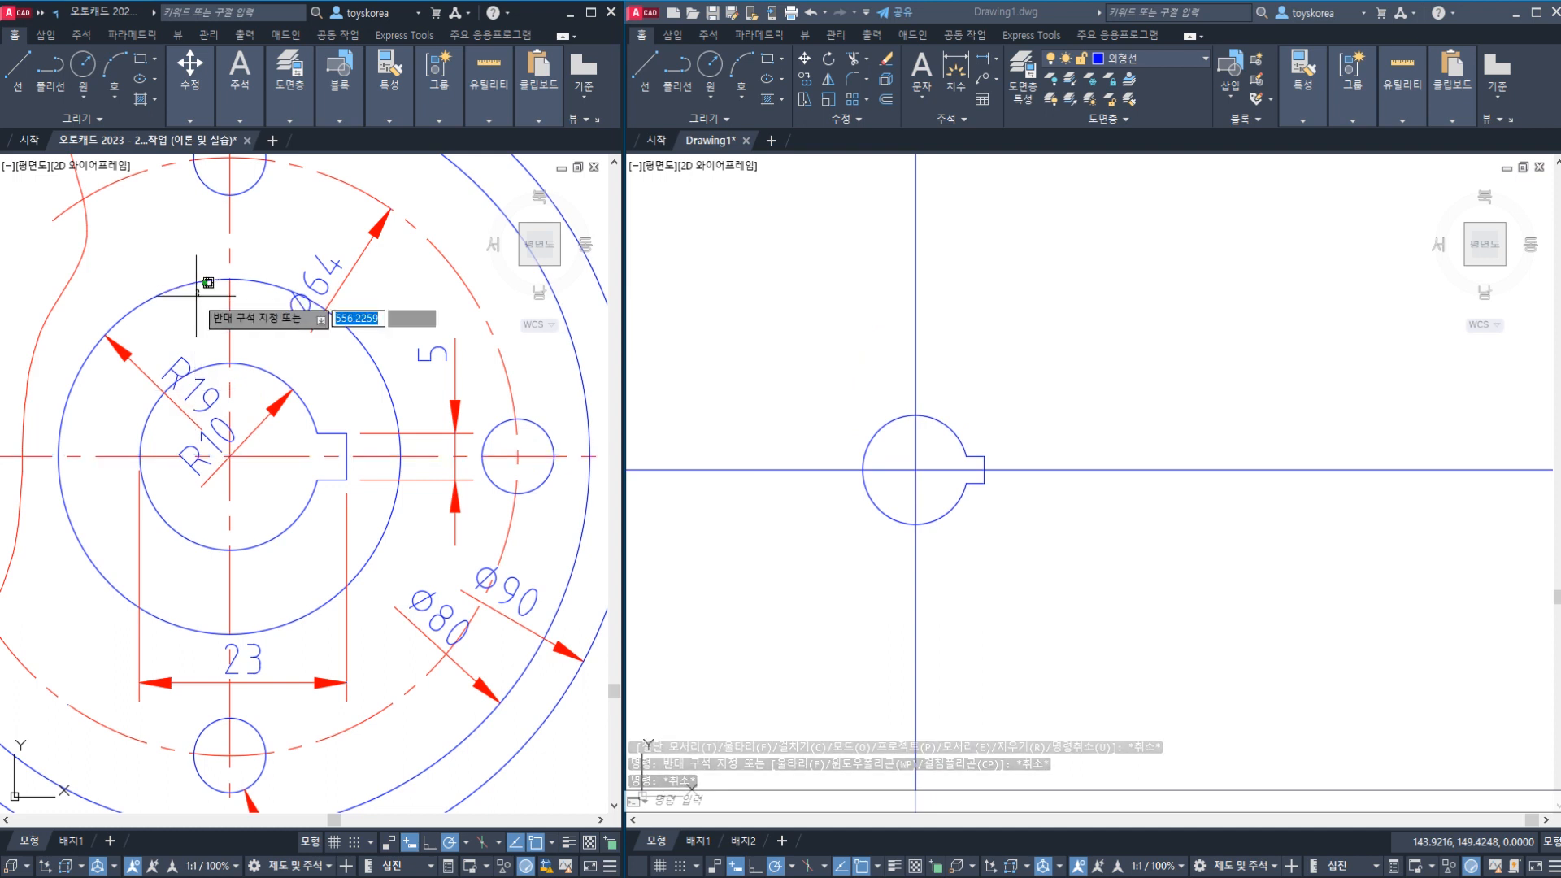
{"action": "left_click", "coordinate": [177, 305]}
{"action": "left_click", "coordinate": [184, 361]}
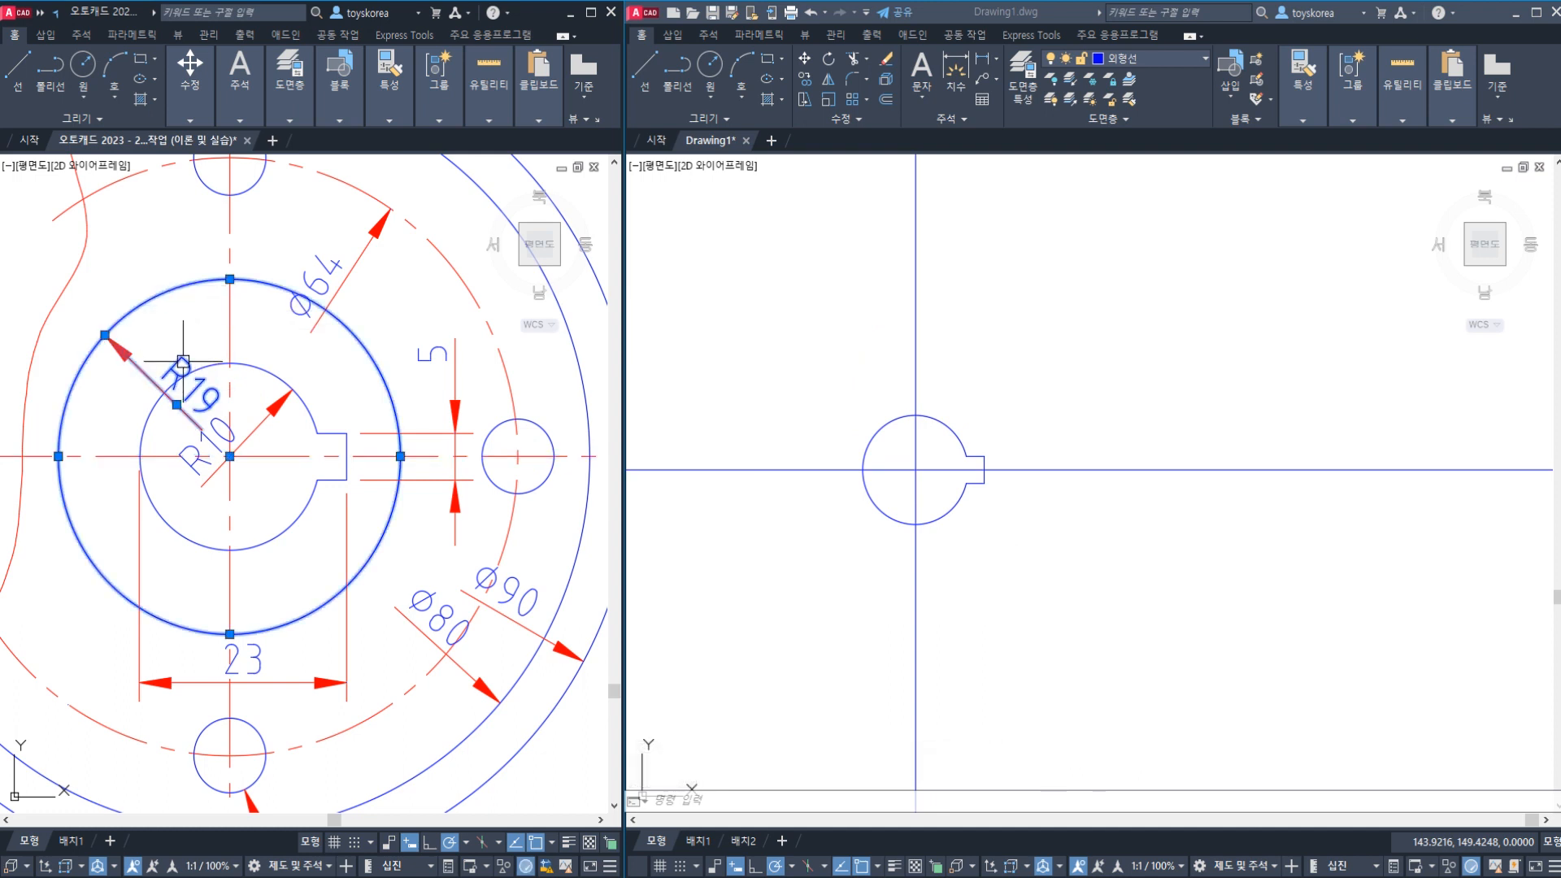
{"action": "left_click", "coordinate": [814, 338]}
{"action": "key", "text": "Escape"}
{"action": "key", "text": "Escape"}
{"action": "middle_click_drag", "start_coordinate": [888, 431], "coordinate": [887, 415]}
{"action": "key", "text": "space"}
{"action": "key", "text": "Escape"}
{"action": "key", "text": "Escape"}
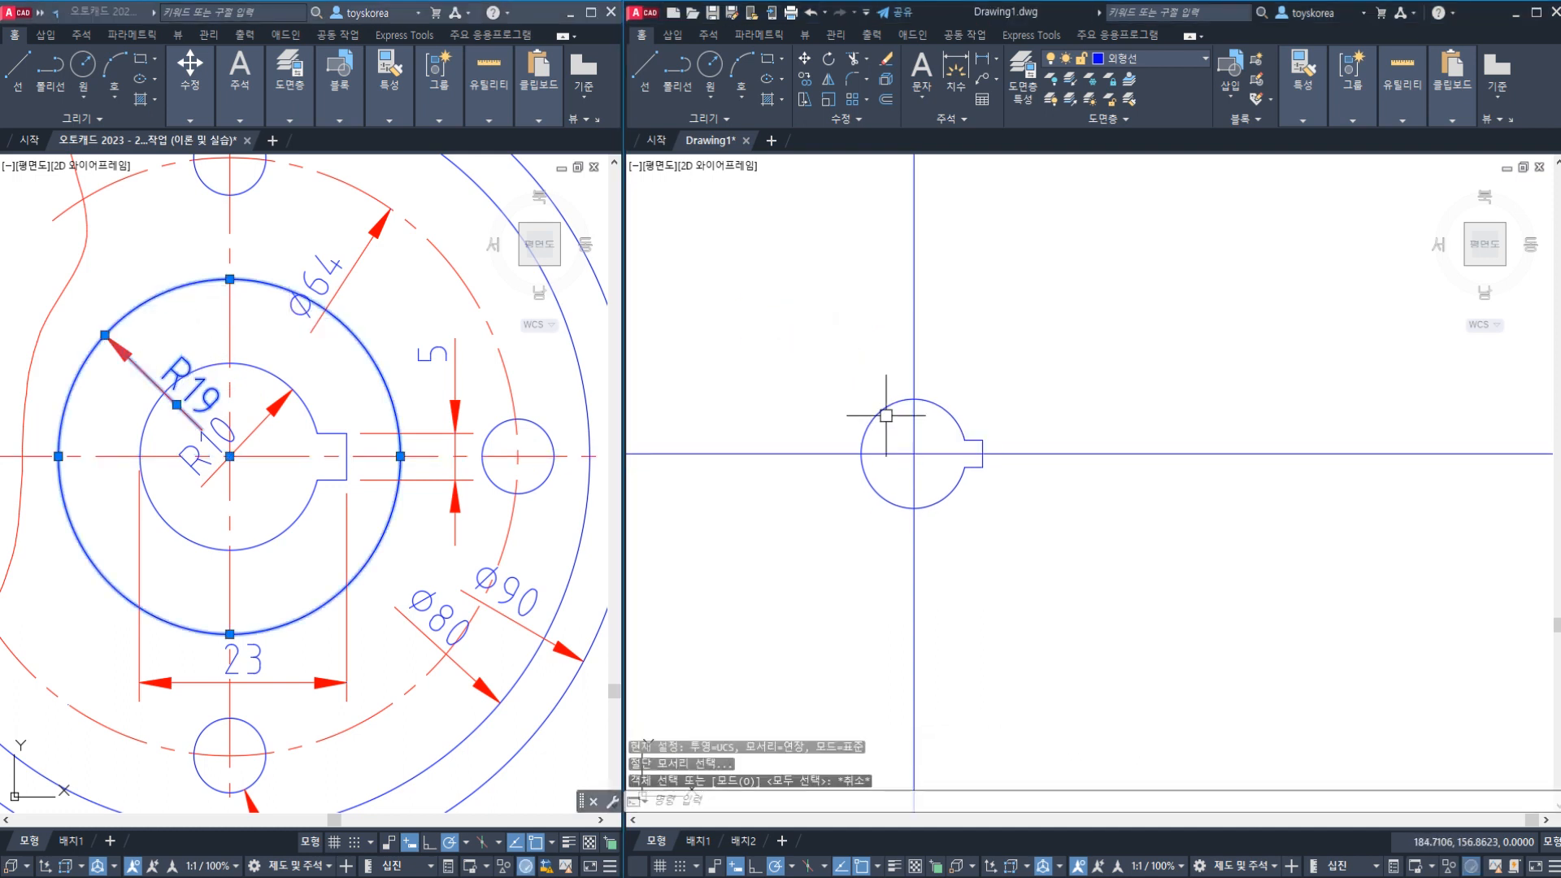
- Draw a circle of radius 19 centred on the intersection of the two construction lines
{"action": "type", "text": "c"}
{"action": "key", "text": "space"}
{"action": "left_click", "coordinate": [914, 454]}
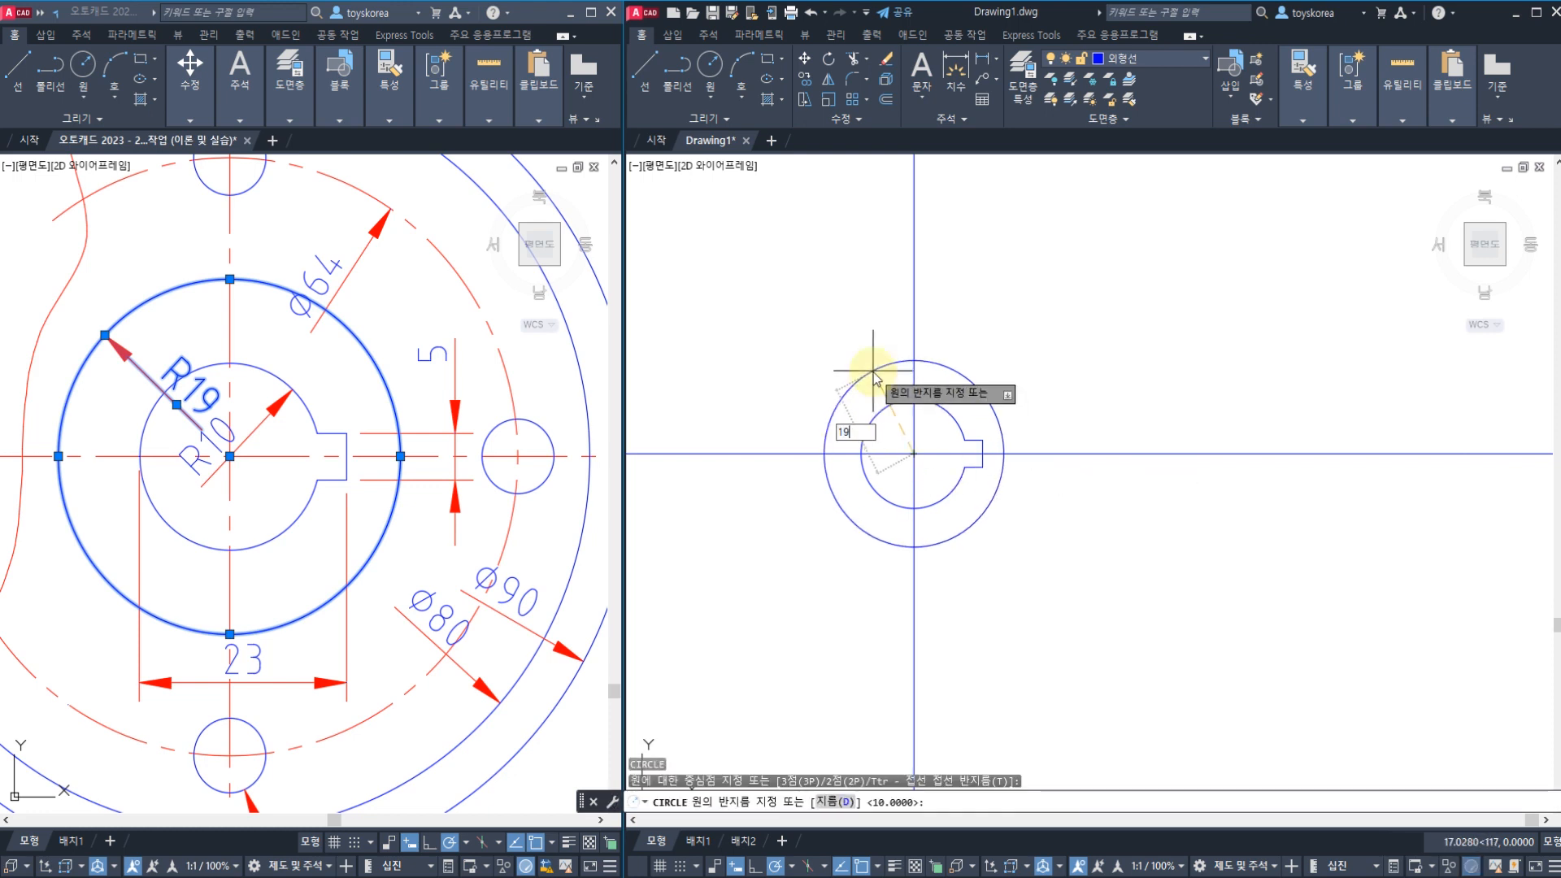
{"action": "type", "text": "19"}
{"action": "key", "text": "Return"}
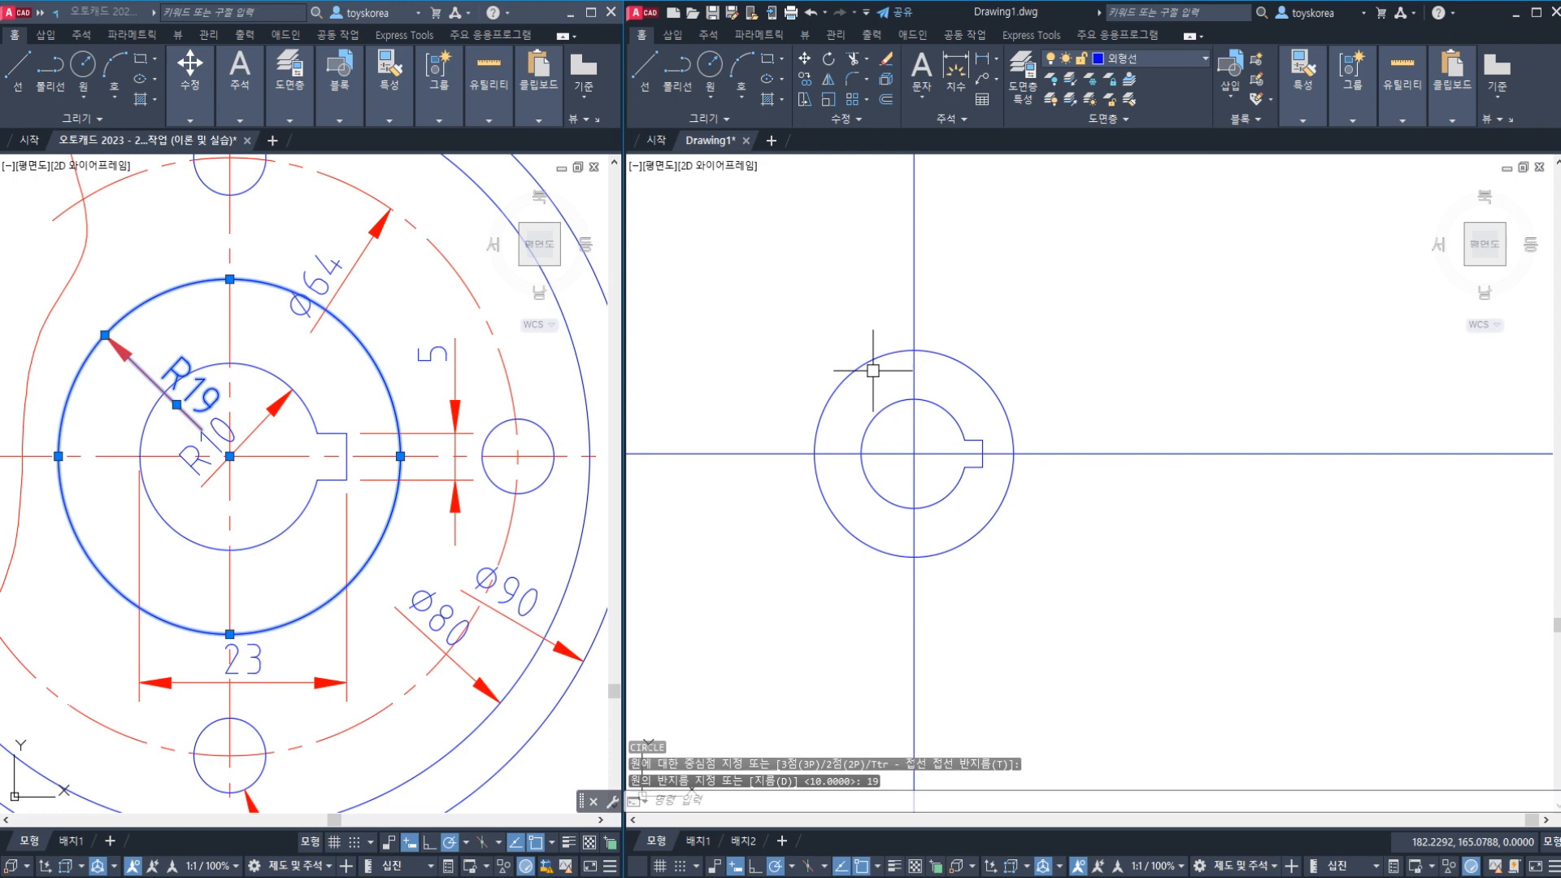
- Draw the bolt-hole pitch circle with a diameter of 64, concentric with the existing circles
{"action": "left_click", "coordinate": [366, 439]}
{"action": "scroll", "coordinate": [365, 439], "scroll_direction": "down", "scroll_amount": 3}
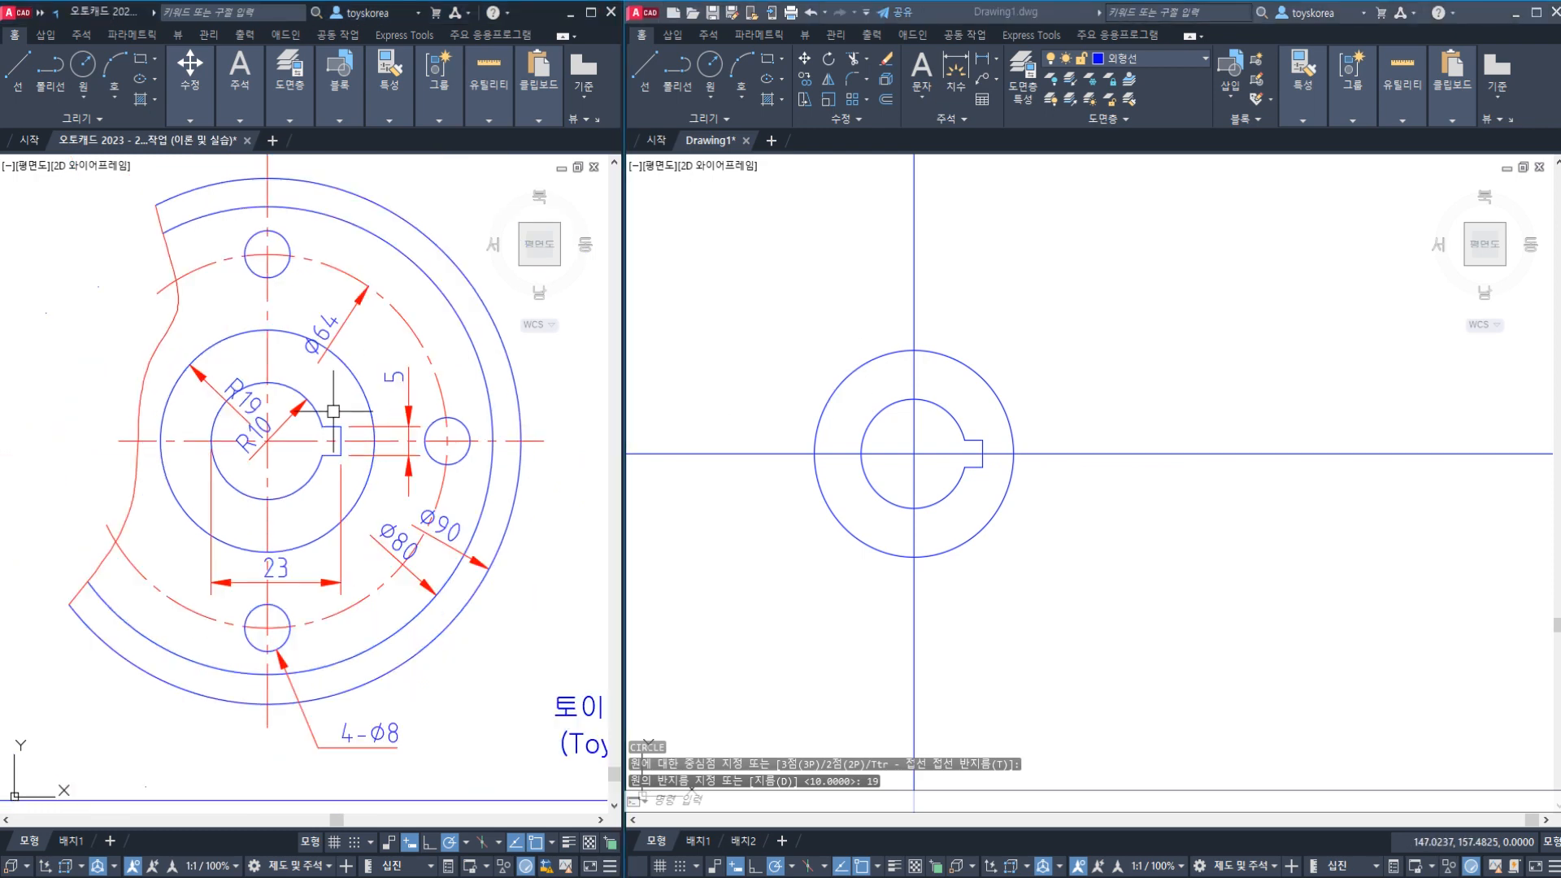
{"action": "left_click", "coordinate": [407, 329]}
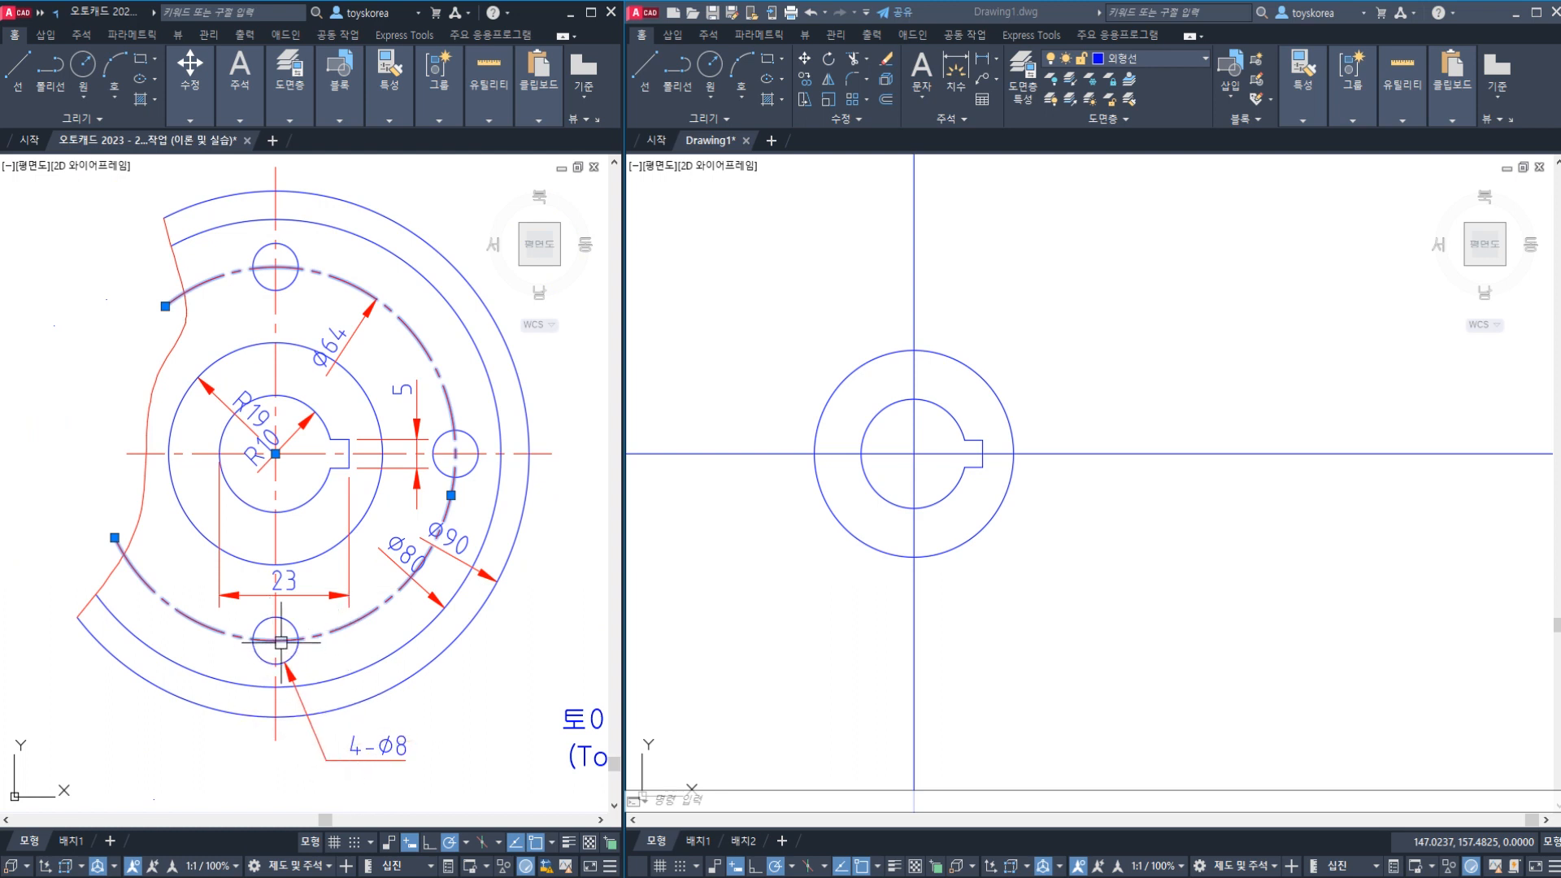
{"action": "left_click", "coordinate": [893, 586]}
{"action": "middle_click_drag", "start_coordinate": [950, 567], "coordinate": [962, 579]}
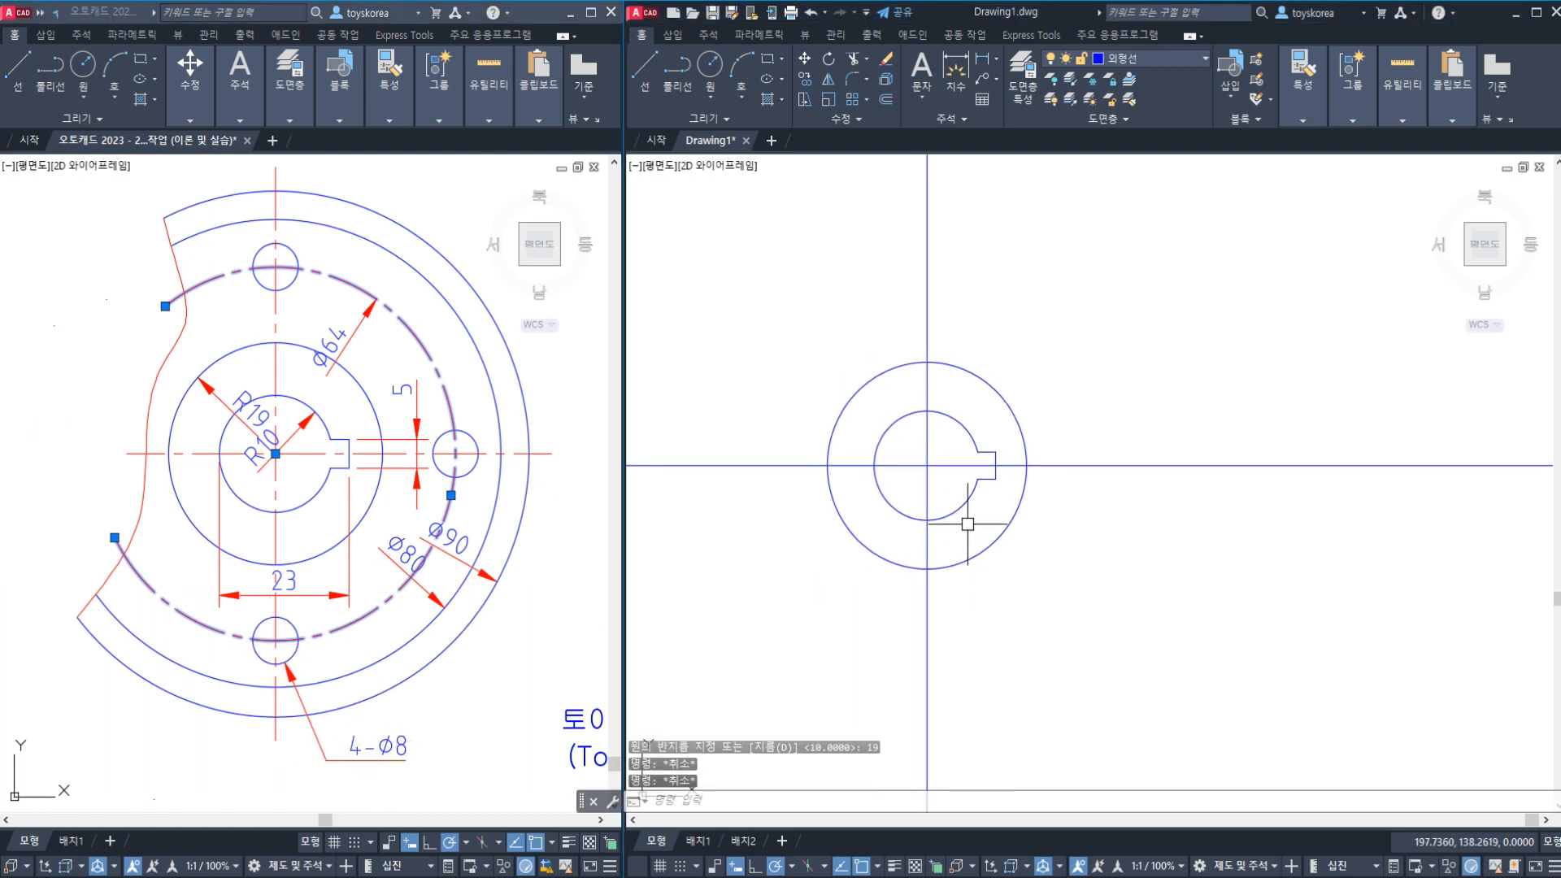
{"action": "type", "text": "c"}
{"action": "key", "text": "Return"}
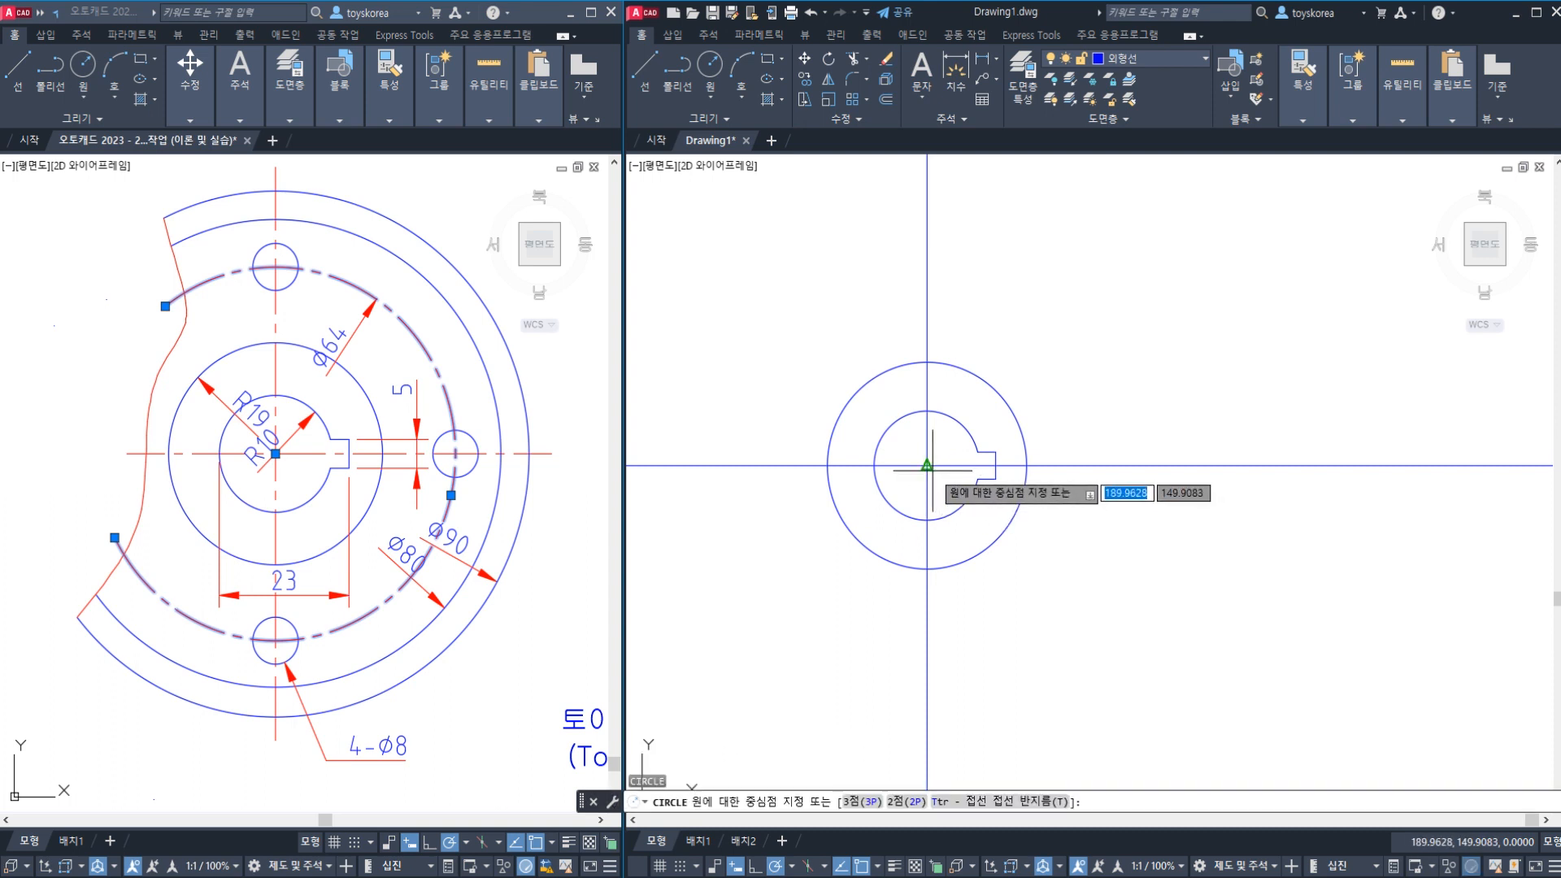
{"action": "left_click", "coordinate": [927, 466]}
{"action": "key", "text": "Return"}
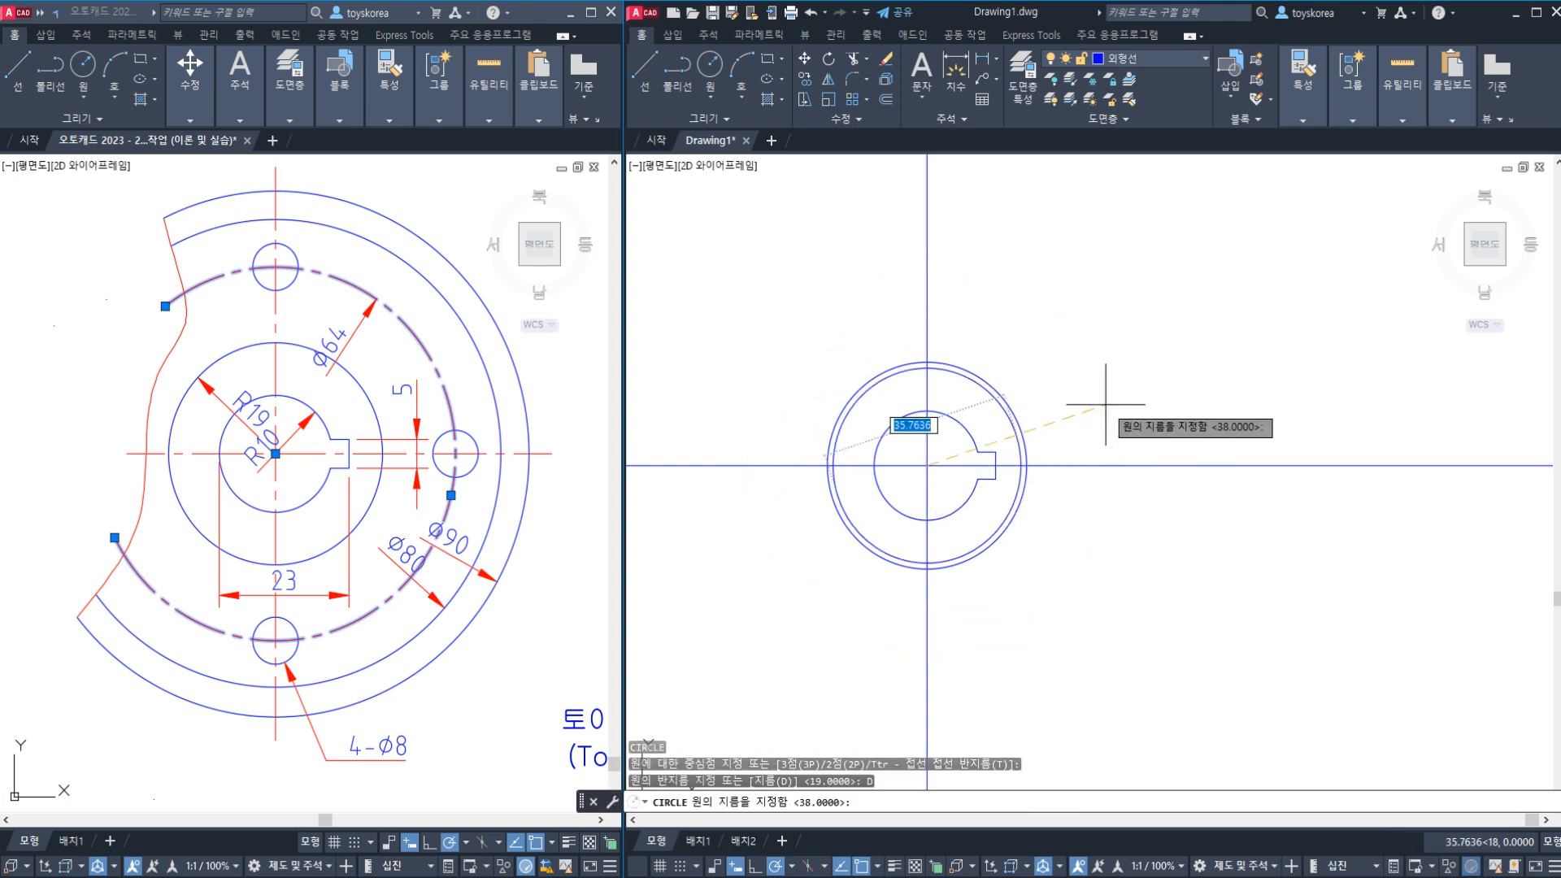
{"action": "key", "text": "Return"}
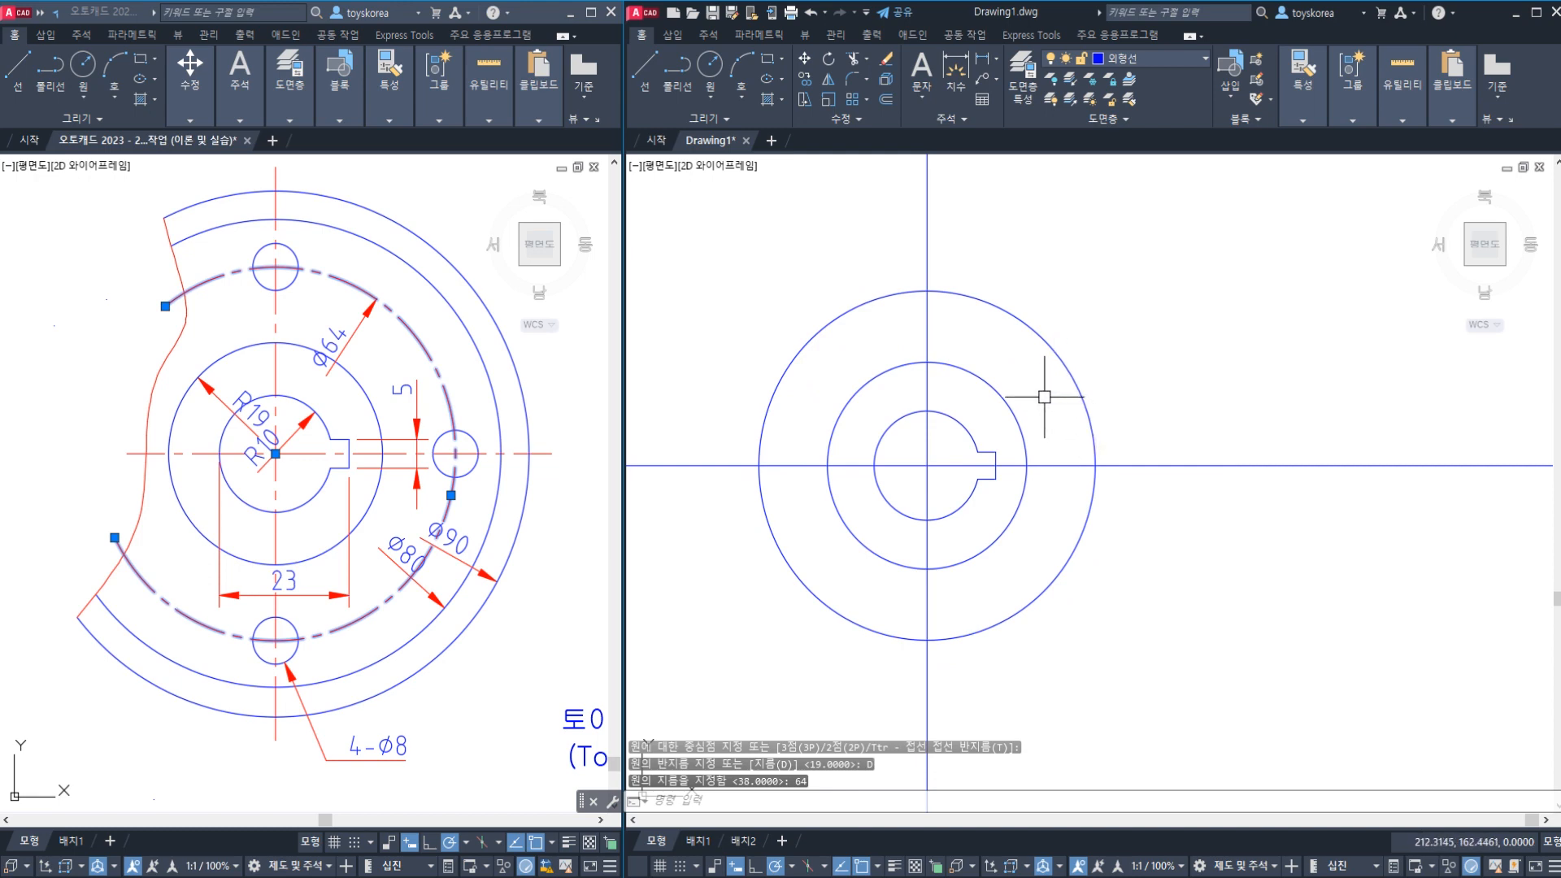
- Examine the two outer arcs, their diameter dimensions and the irregular break line in the reference drawing
{"action": "left_click", "coordinate": [422, 278]}
{"action": "key", "text": "Escape"}
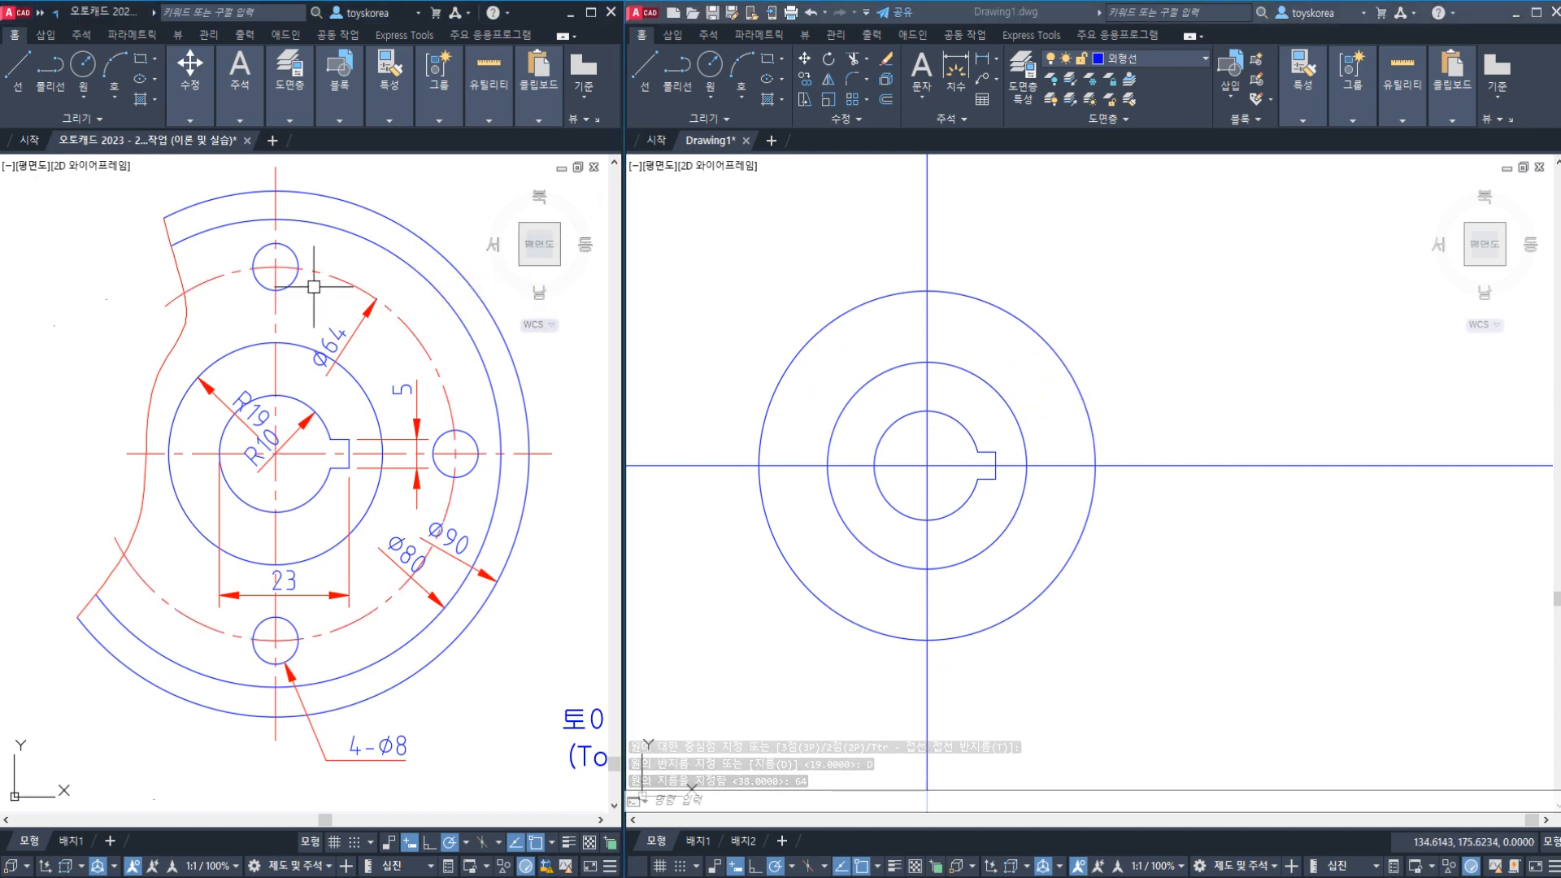
{"action": "left_click", "coordinate": [340, 238]}
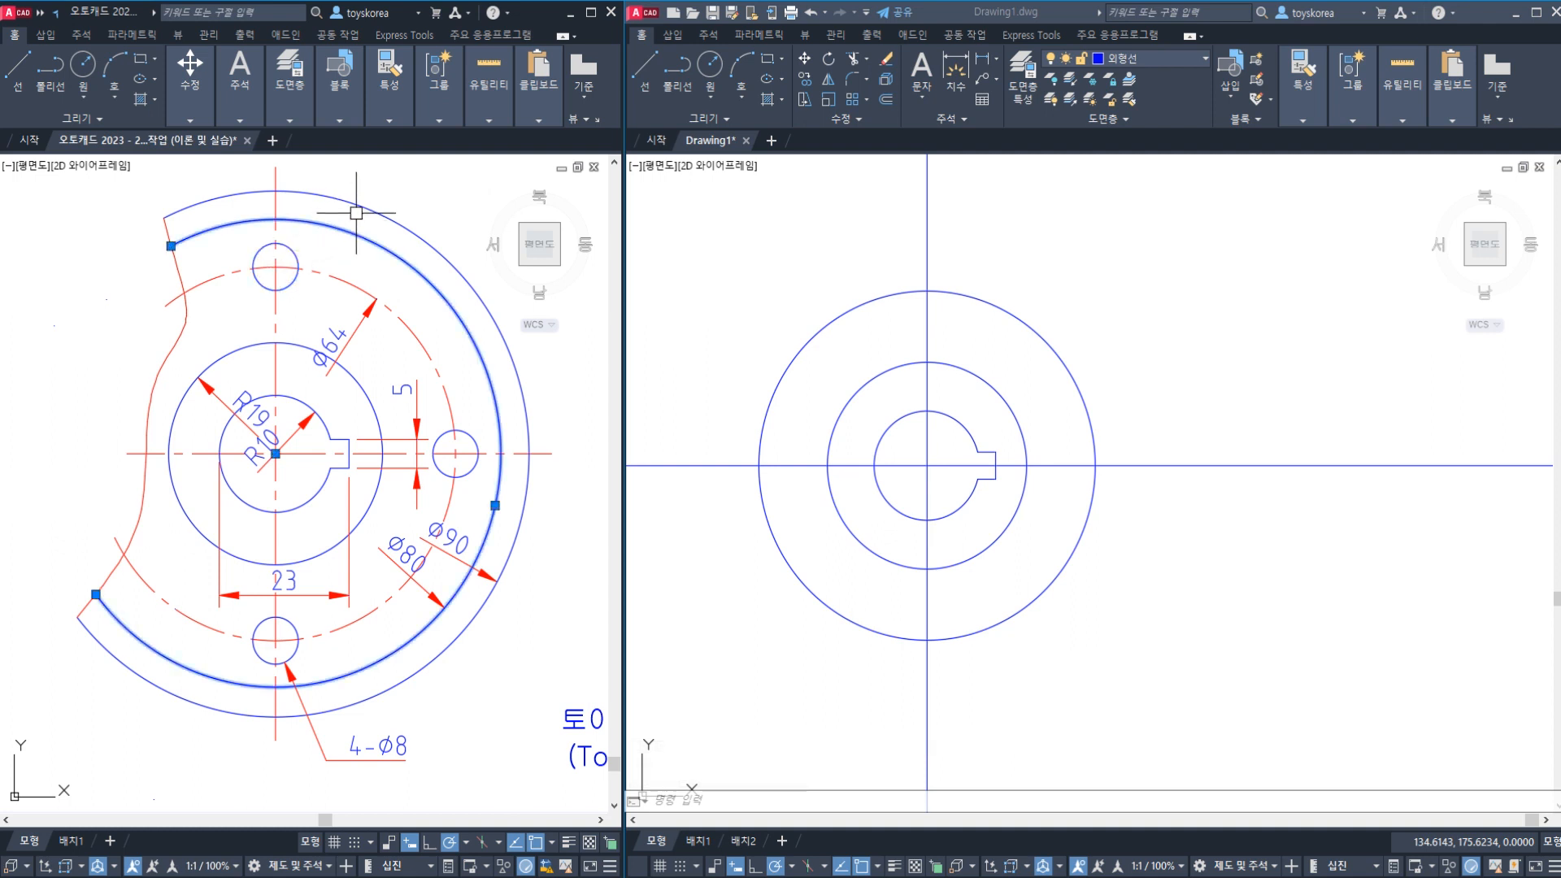
{"action": "key", "text": "Escape"}
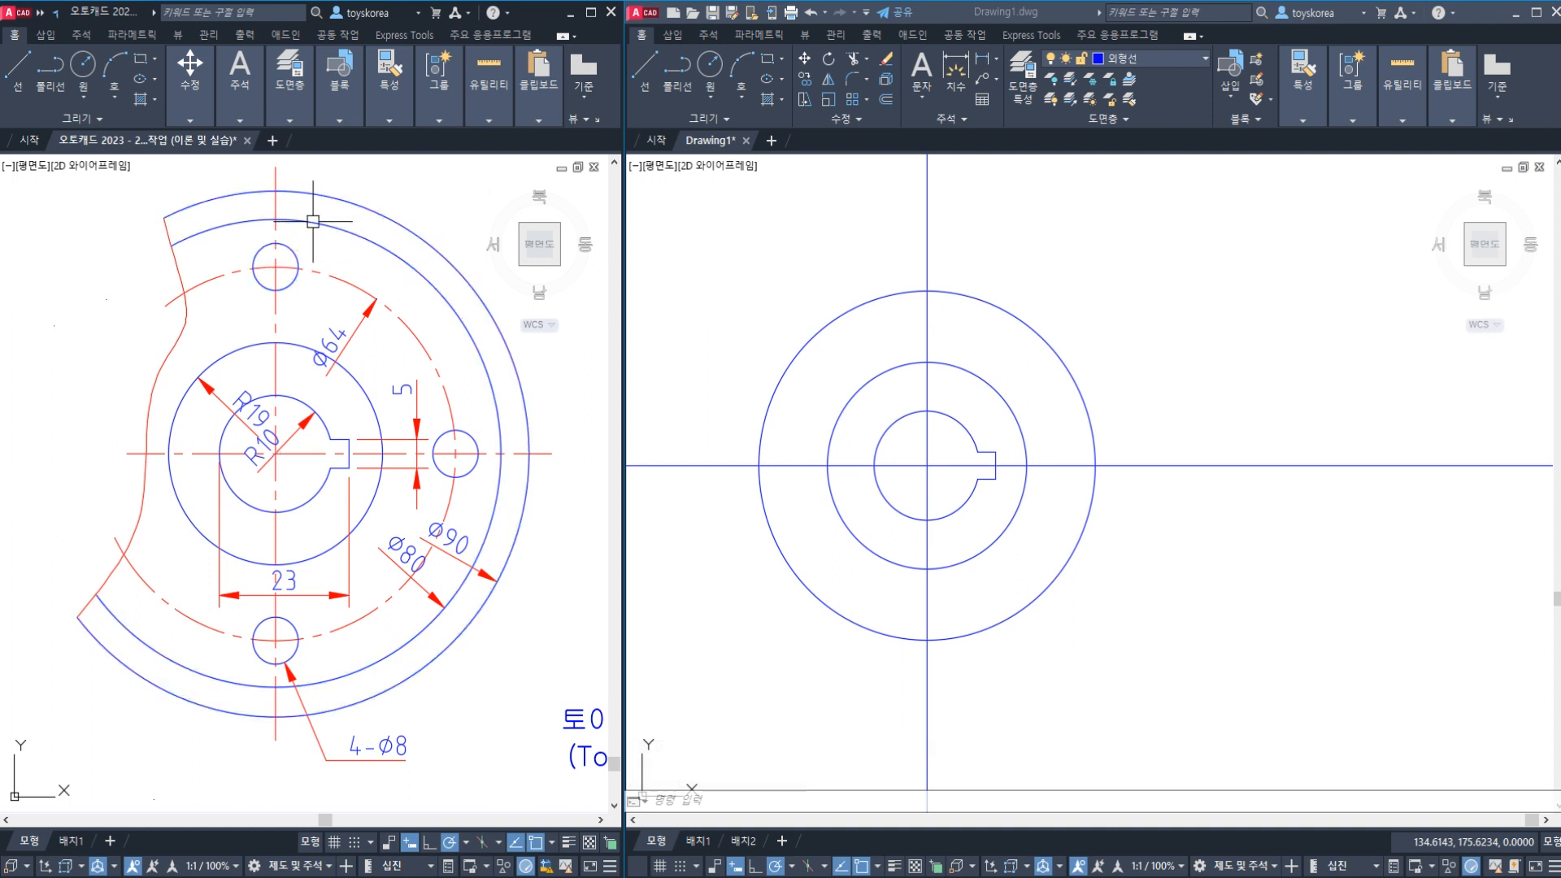
{"action": "left_click", "coordinate": [162, 225]}
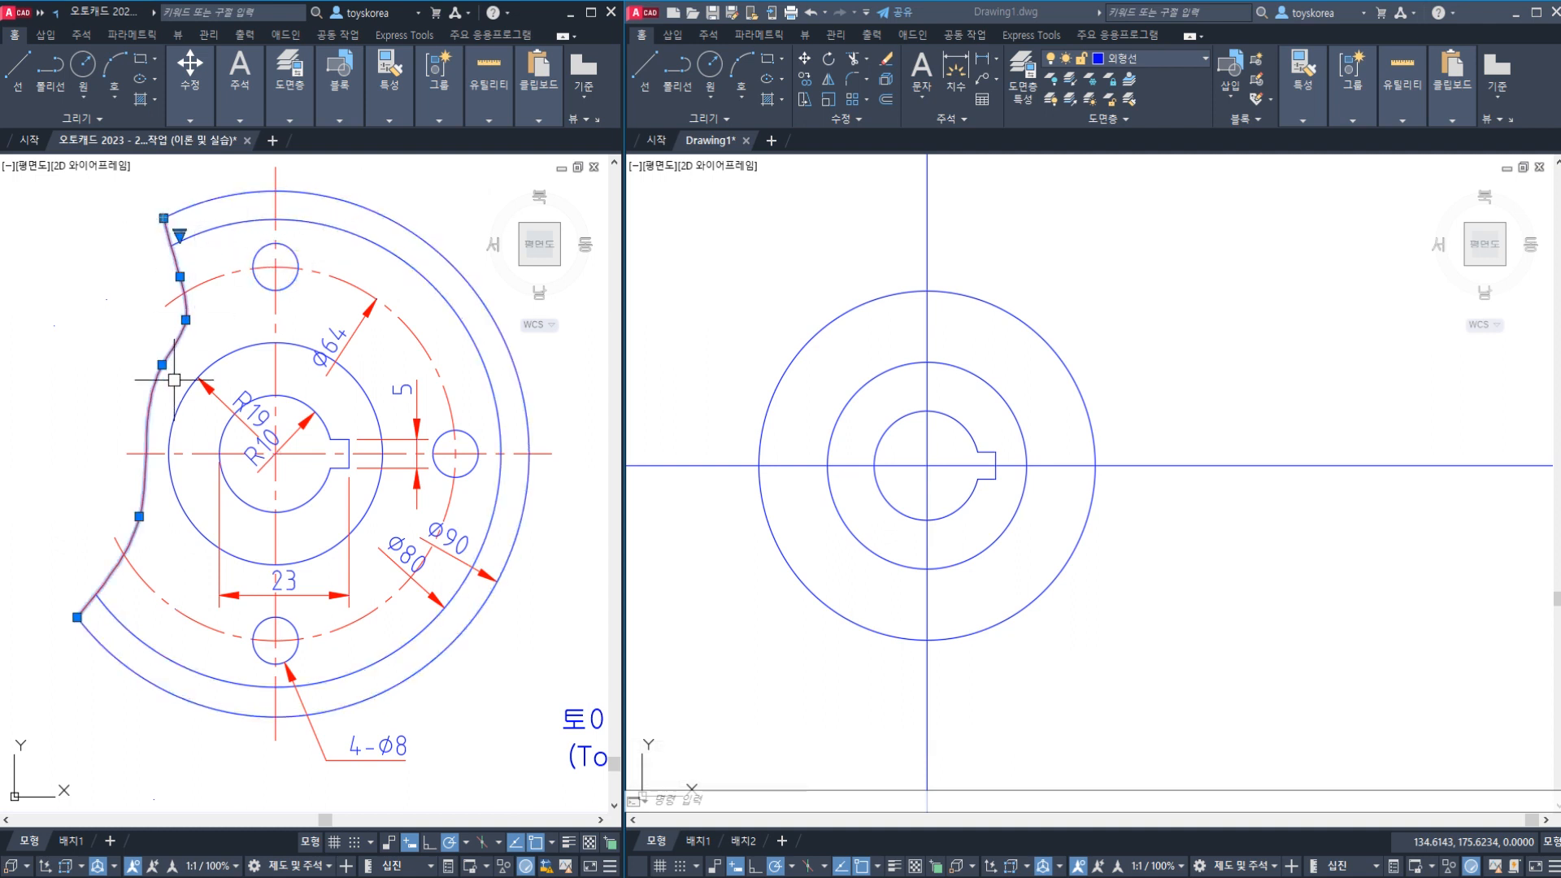
{"action": "key", "text": "Escape"}
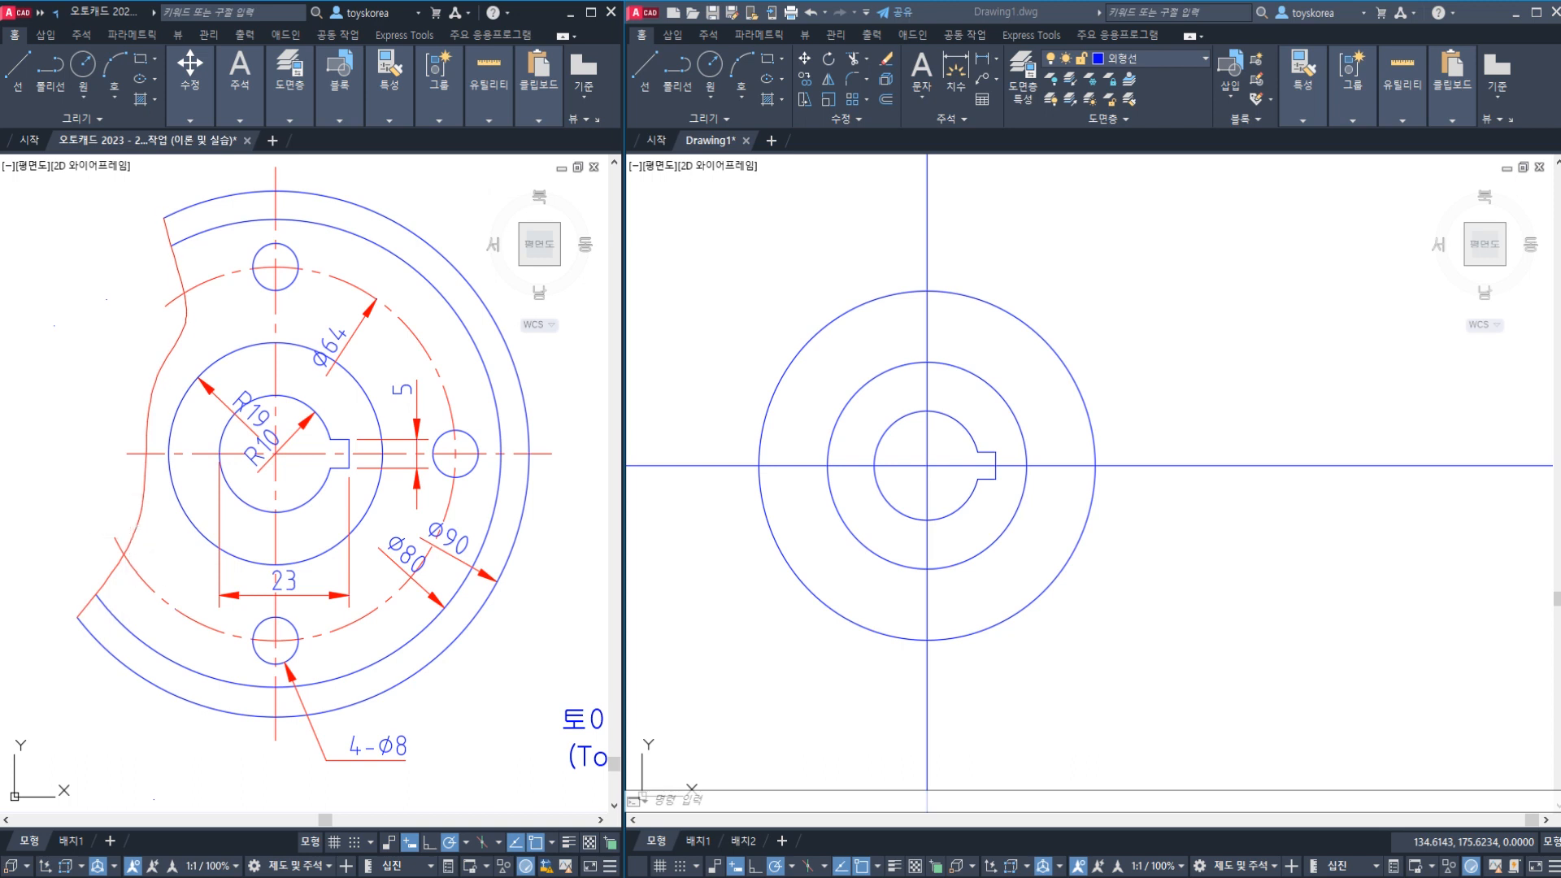
{"action": "left_click", "coordinate": [135, 535]}
{"action": "key", "text": "Escape"}
{"action": "left_click", "coordinate": [978, 547]}
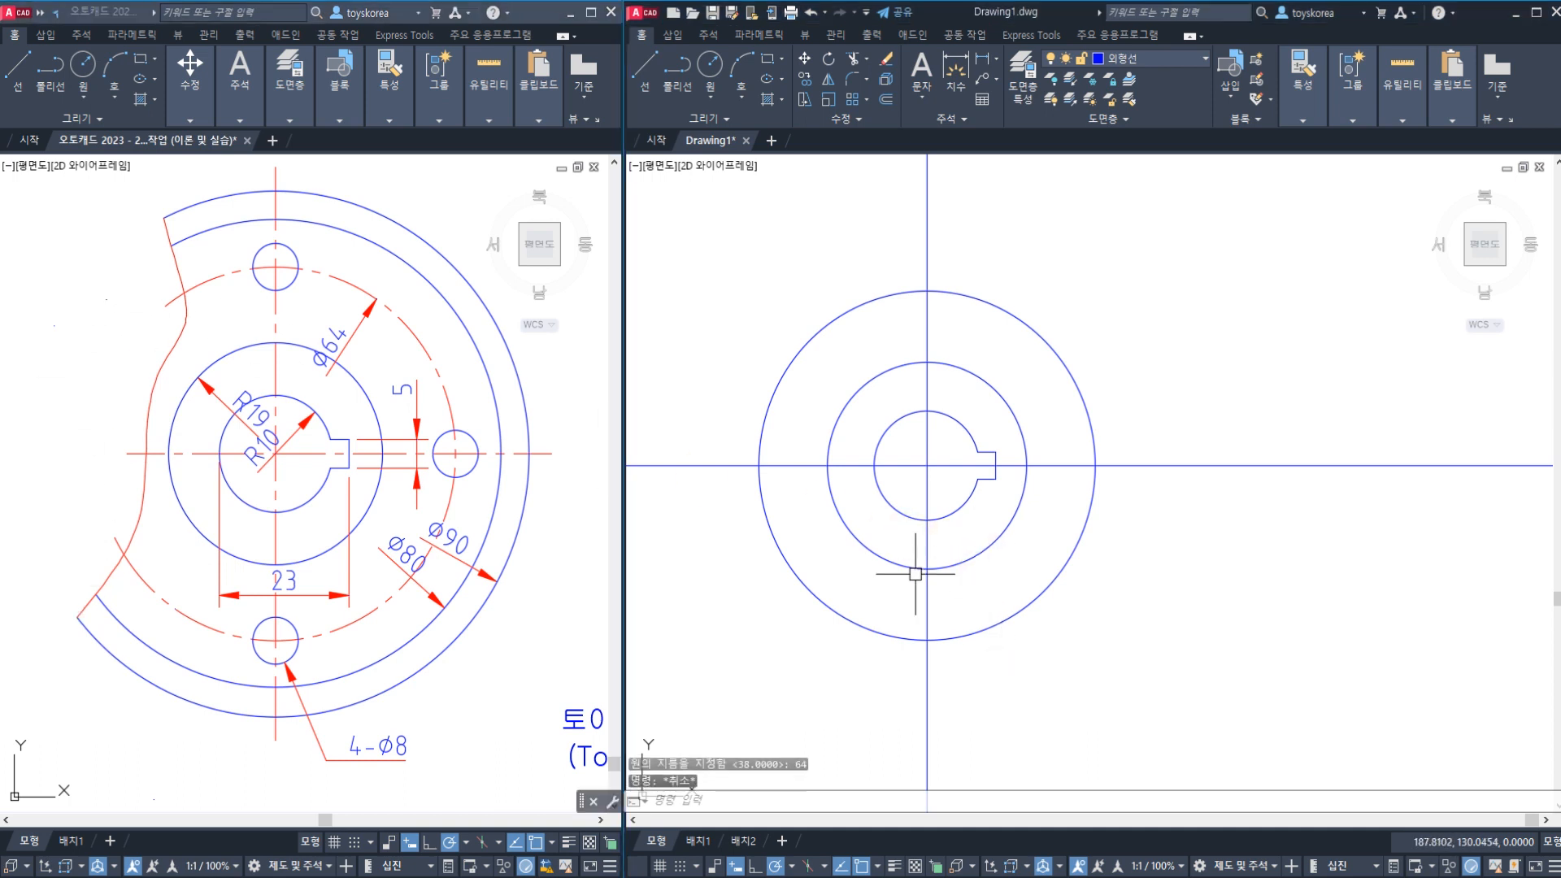
{"action": "middle_click_drag", "start_coordinate": [916, 574], "coordinate": [916, 579]}
{"action": "left_click", "coordinate": [415, 597]}
{"action": "left_click", "coordinate": [420, 597]}
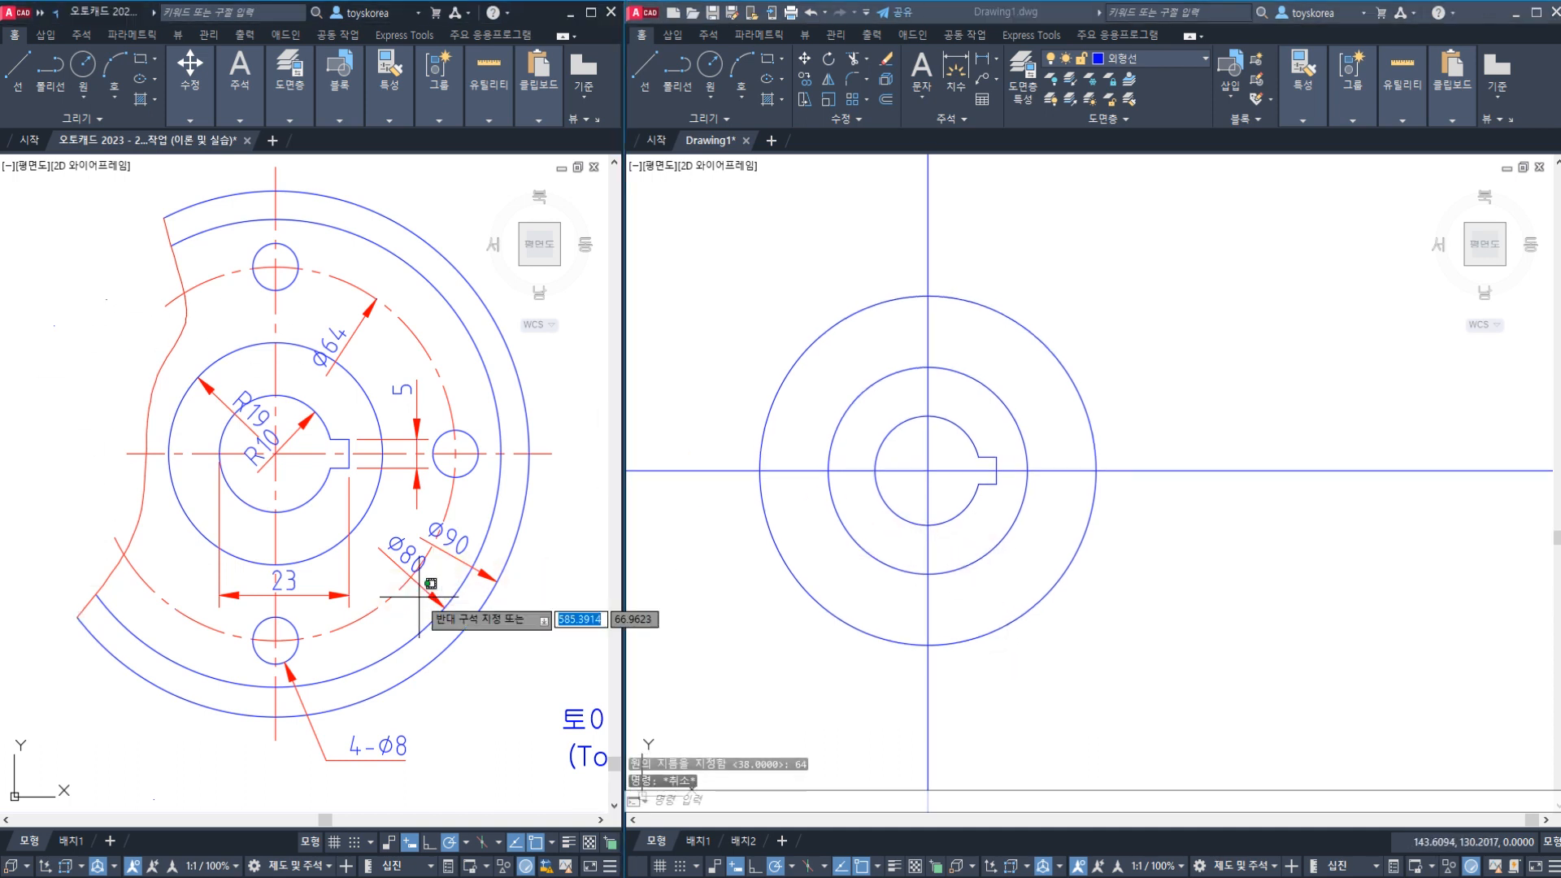
{"action": "key", "text": "Escape"}
{"action": "left_click", "coordinate": [460, 560]}
{"action": "left_click", "coordinate": [440, 602]}
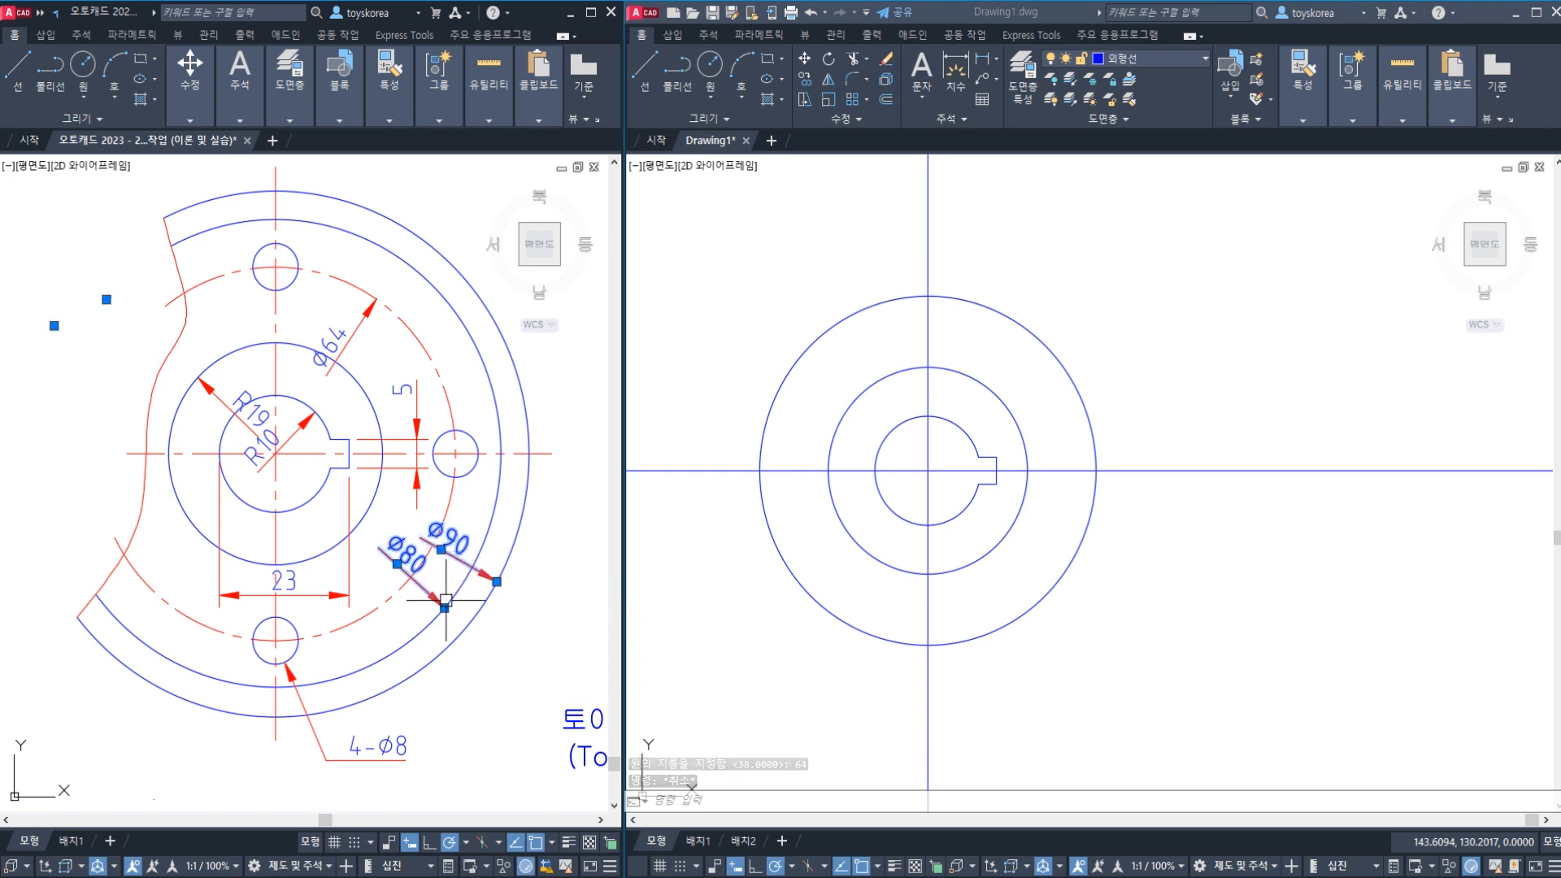
{"action": "key", "text": "Escape"}
{"action": "left_click", "coordinate": [873, 537]}
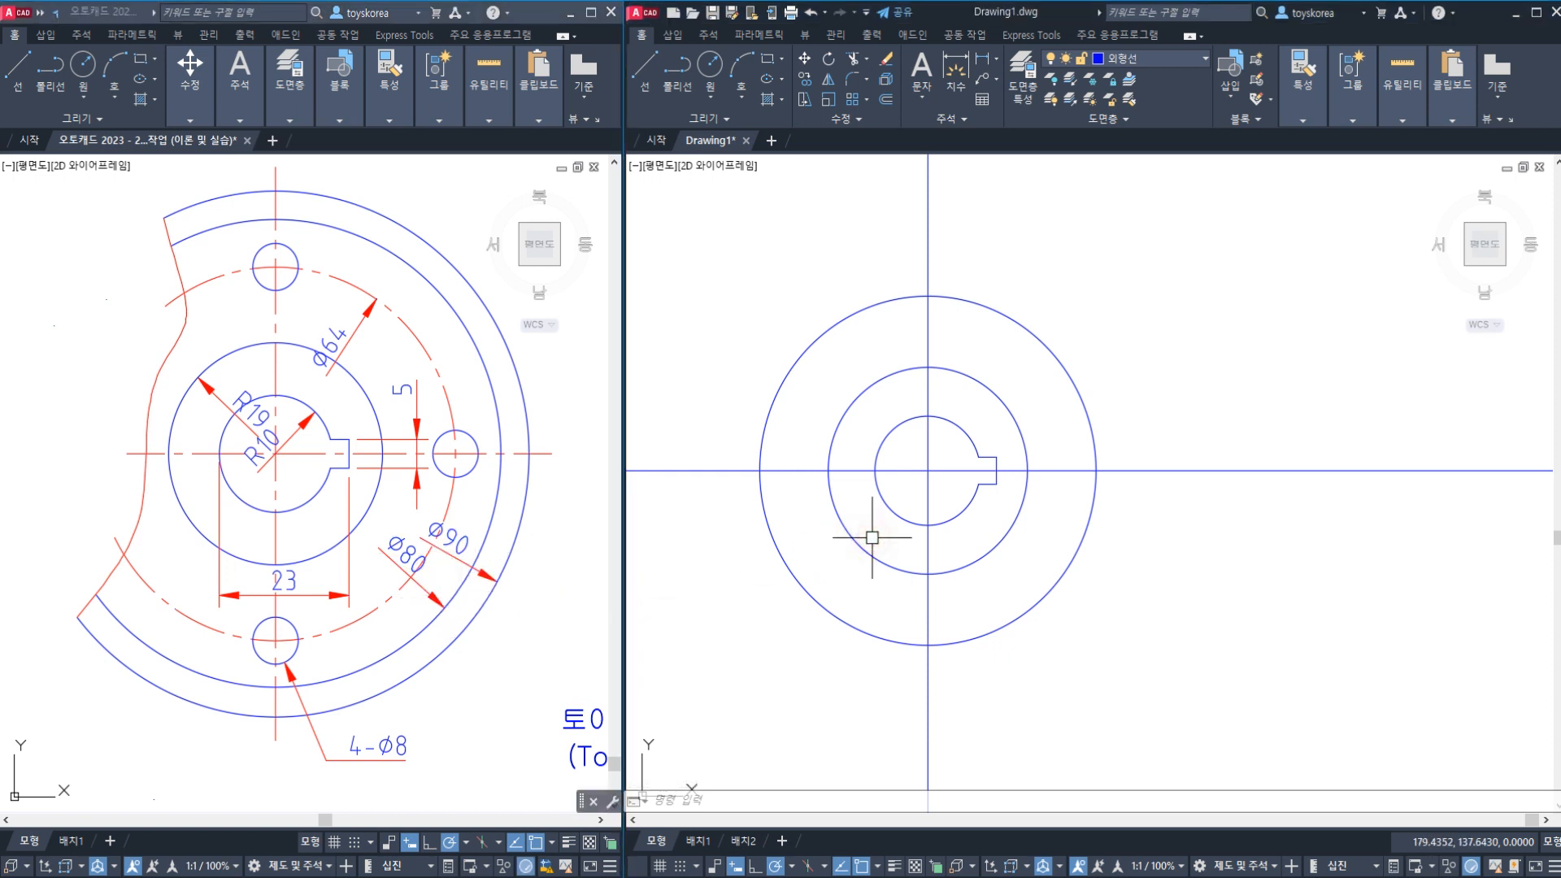
- Draw a circle with a diameter of 80 centred on the intersection of the construction lines
{"action": "type", "text": "c"}
{"action": "key", "text": "Return"}
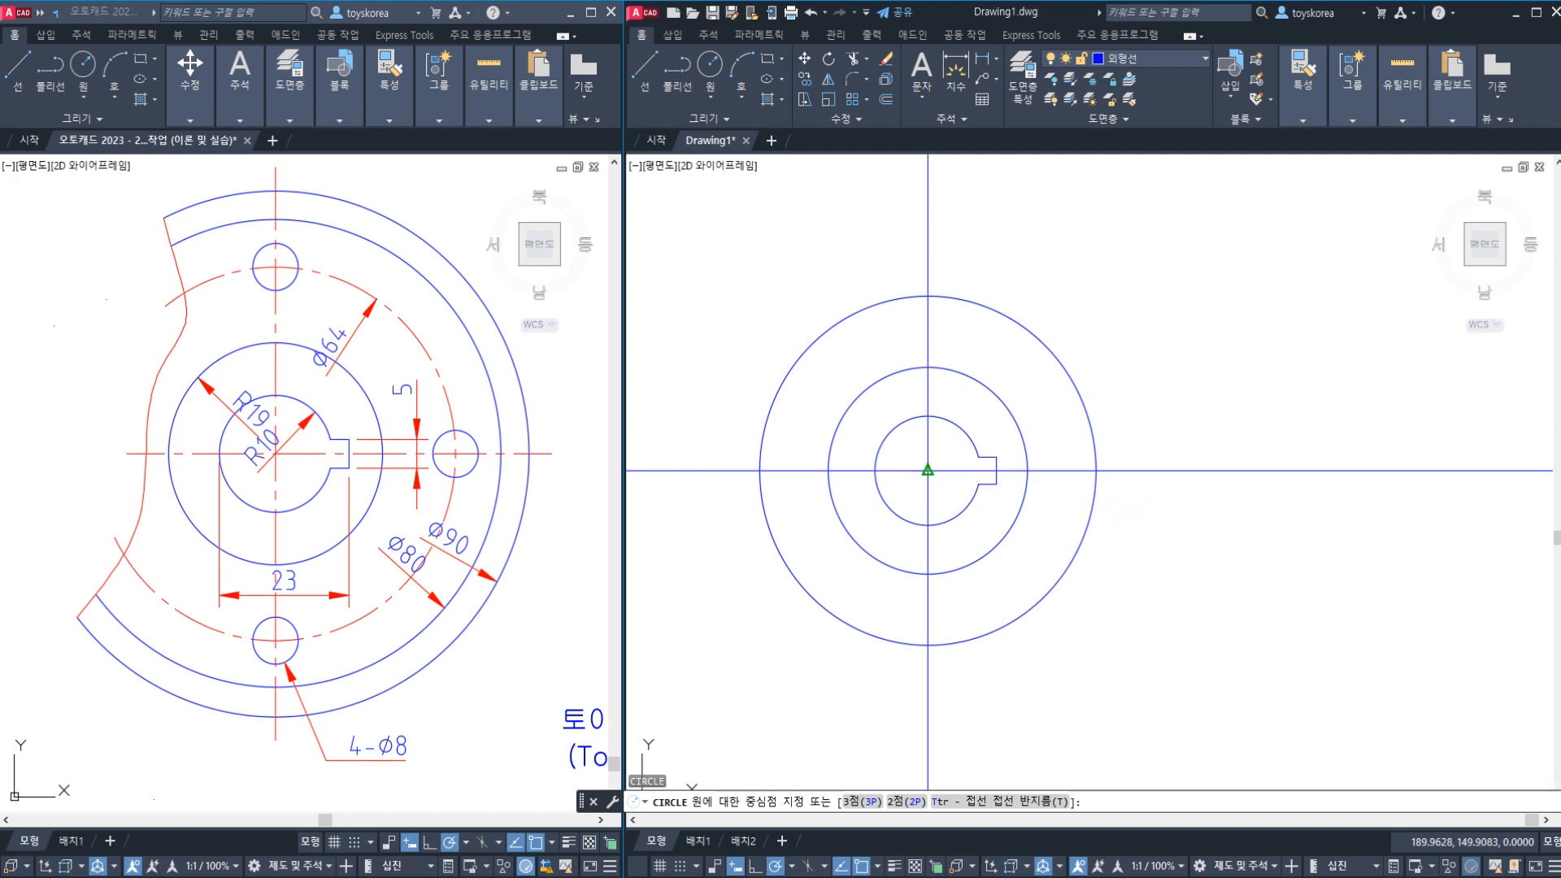
{"action": "left_click", "coordinate": [928, 470]}
{"action": "type", "text": "D"}
{"action": "key", "text": "Return"}
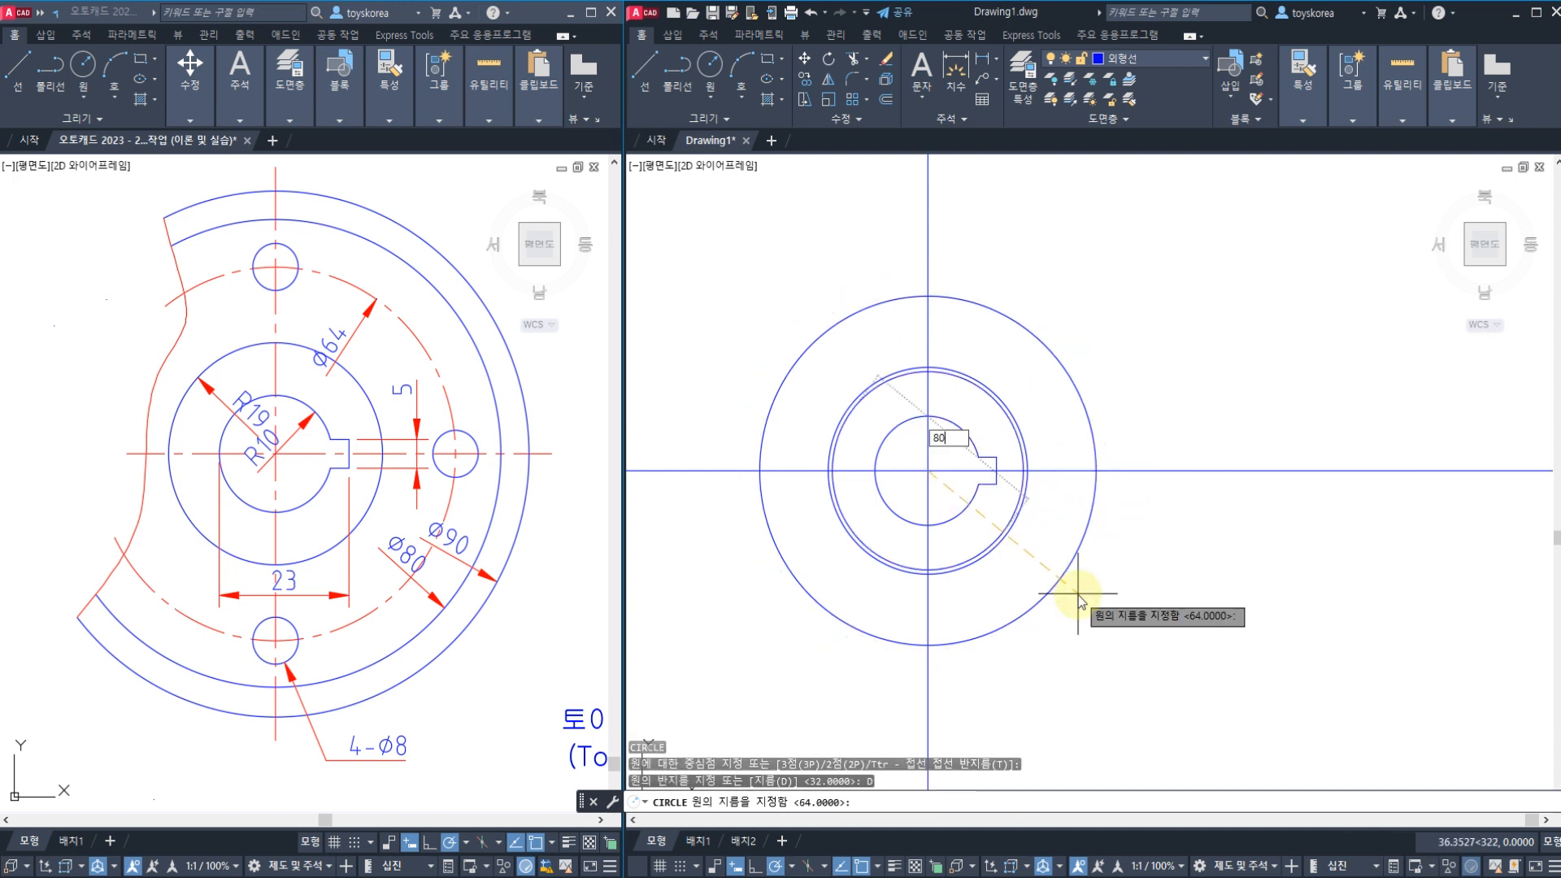
{"action": "key", "text": "Return"}
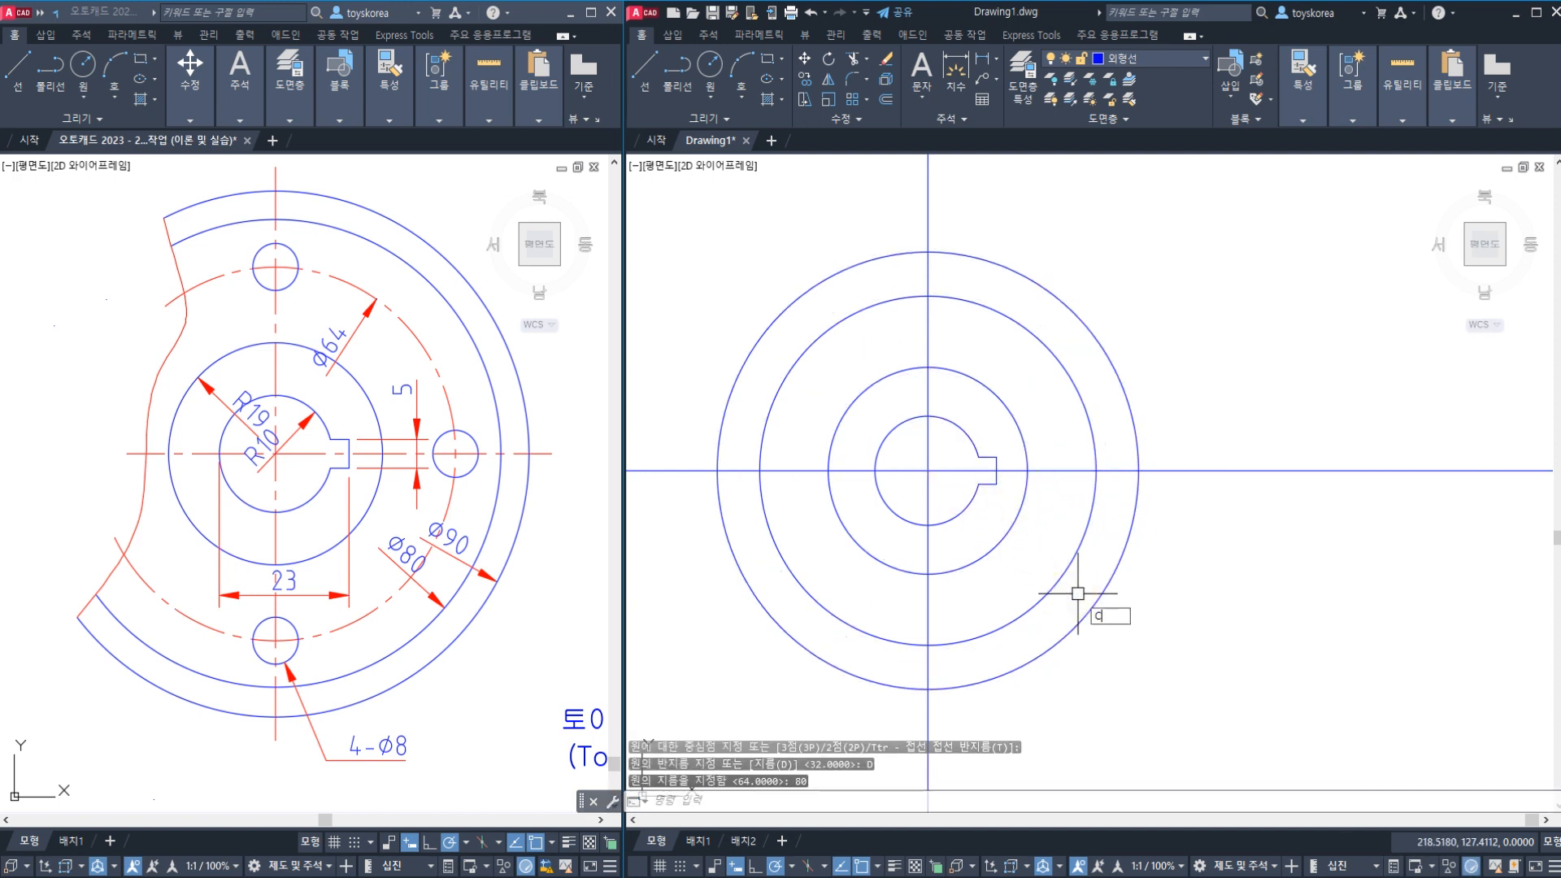
- Draw the outermost circle with a diameter of 90 at the same centre
{"action": "type", "text": "c"}
{"action": "key", "text": "Return"}
{"action": "left_click", "coordinate": [927, 470]}
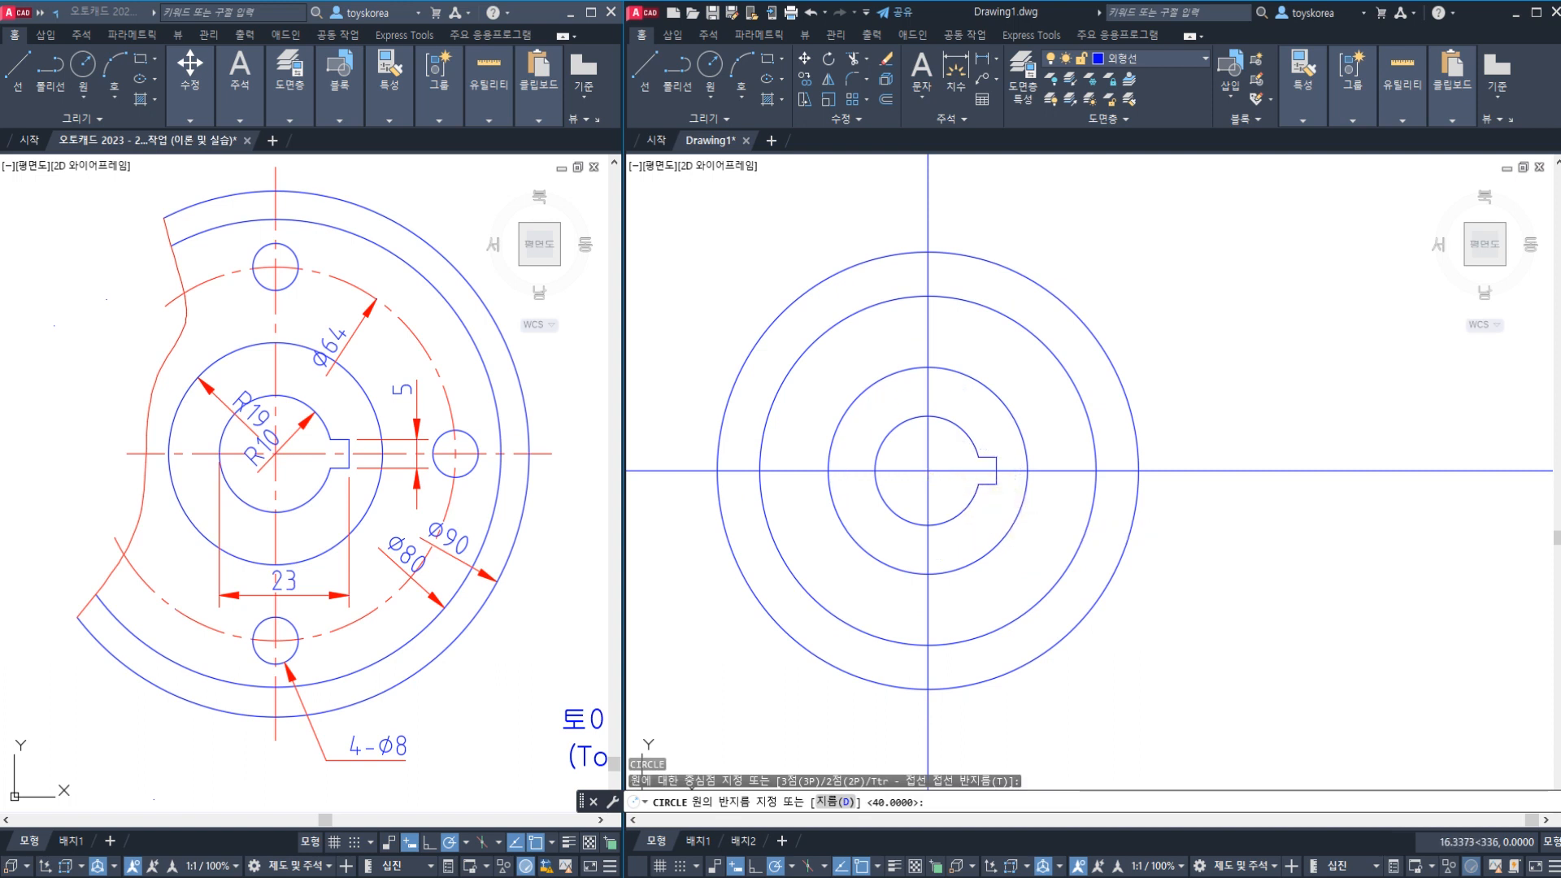
{"action": "type", "text": "d"}
{"action": "key", "text": "Return"}
{"action": "key", "text": "Return"}
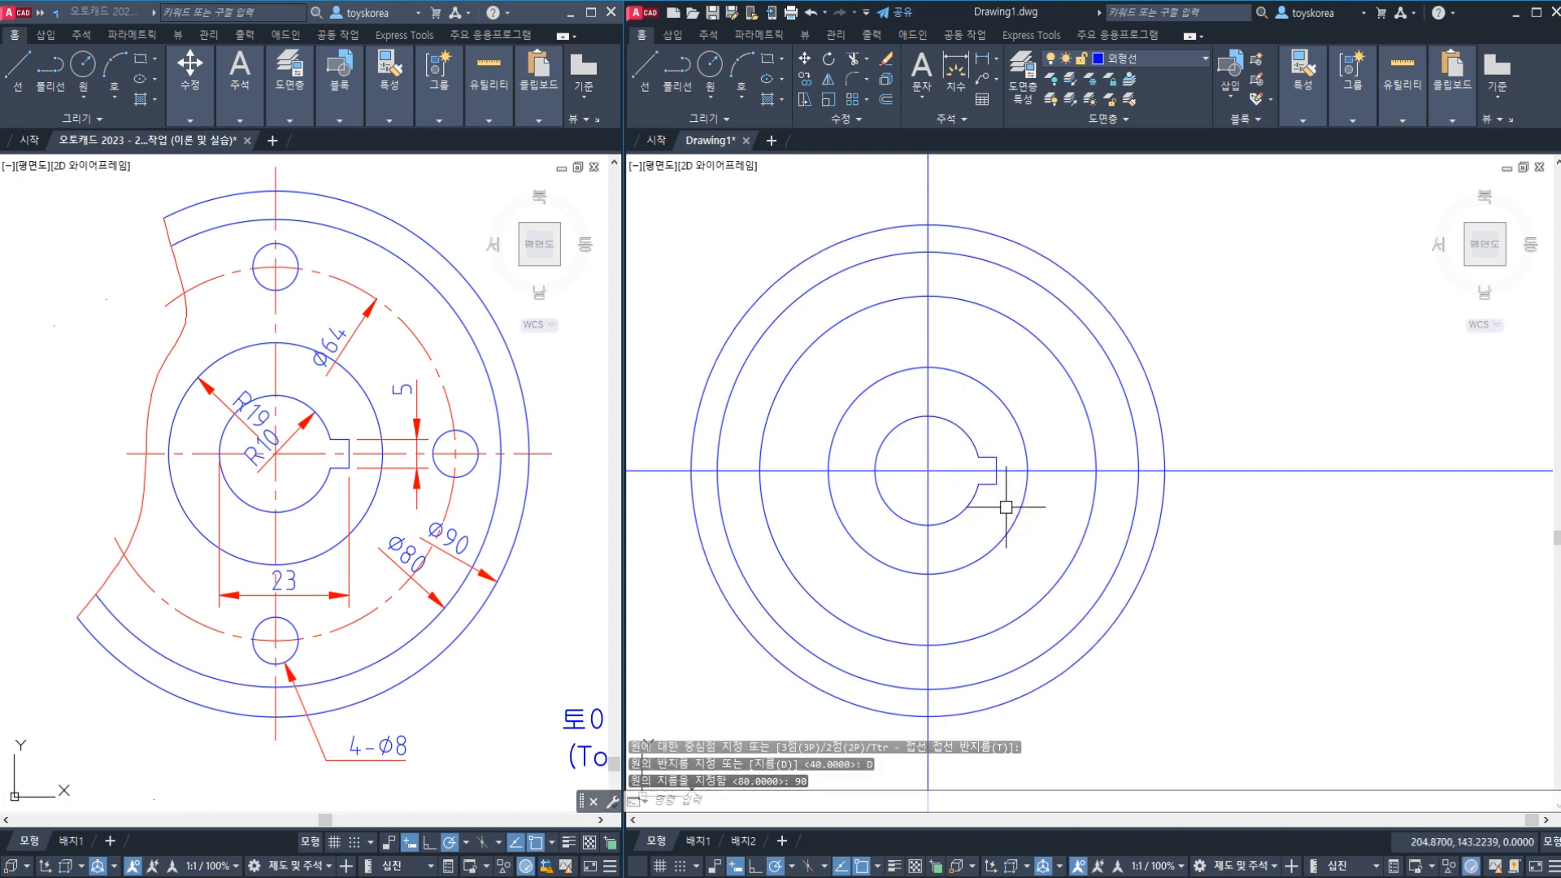
{"action": "left_click", "coordinate": [1226, 295]}
{"action": "left_click", "coordinate": [976, 446]}
{"action": "key", "text": "Escape"}
{"action": "left_click", "coordinate": [1258, 338]}
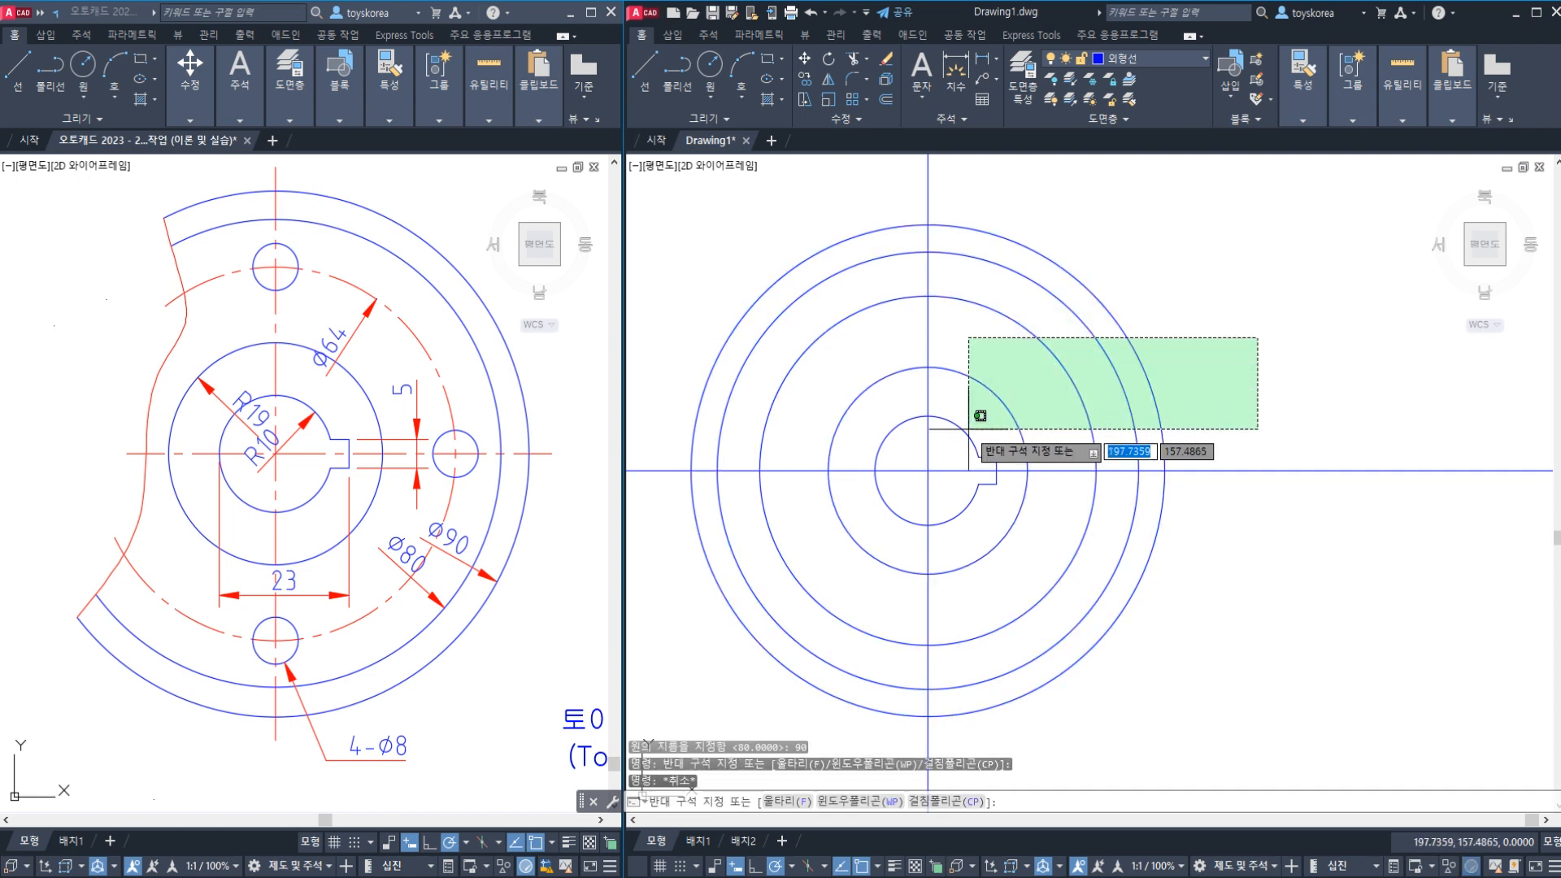
{"action": "left_click", "coordinate": [968, 429]}
{"action": "key", "text": "Escape"}
{"action": "left_click", "coordinate": [1242, 360]}
{"action": "left_click", "coordinate": [966, 436]}
{"action": "key", "text": "Escape"}
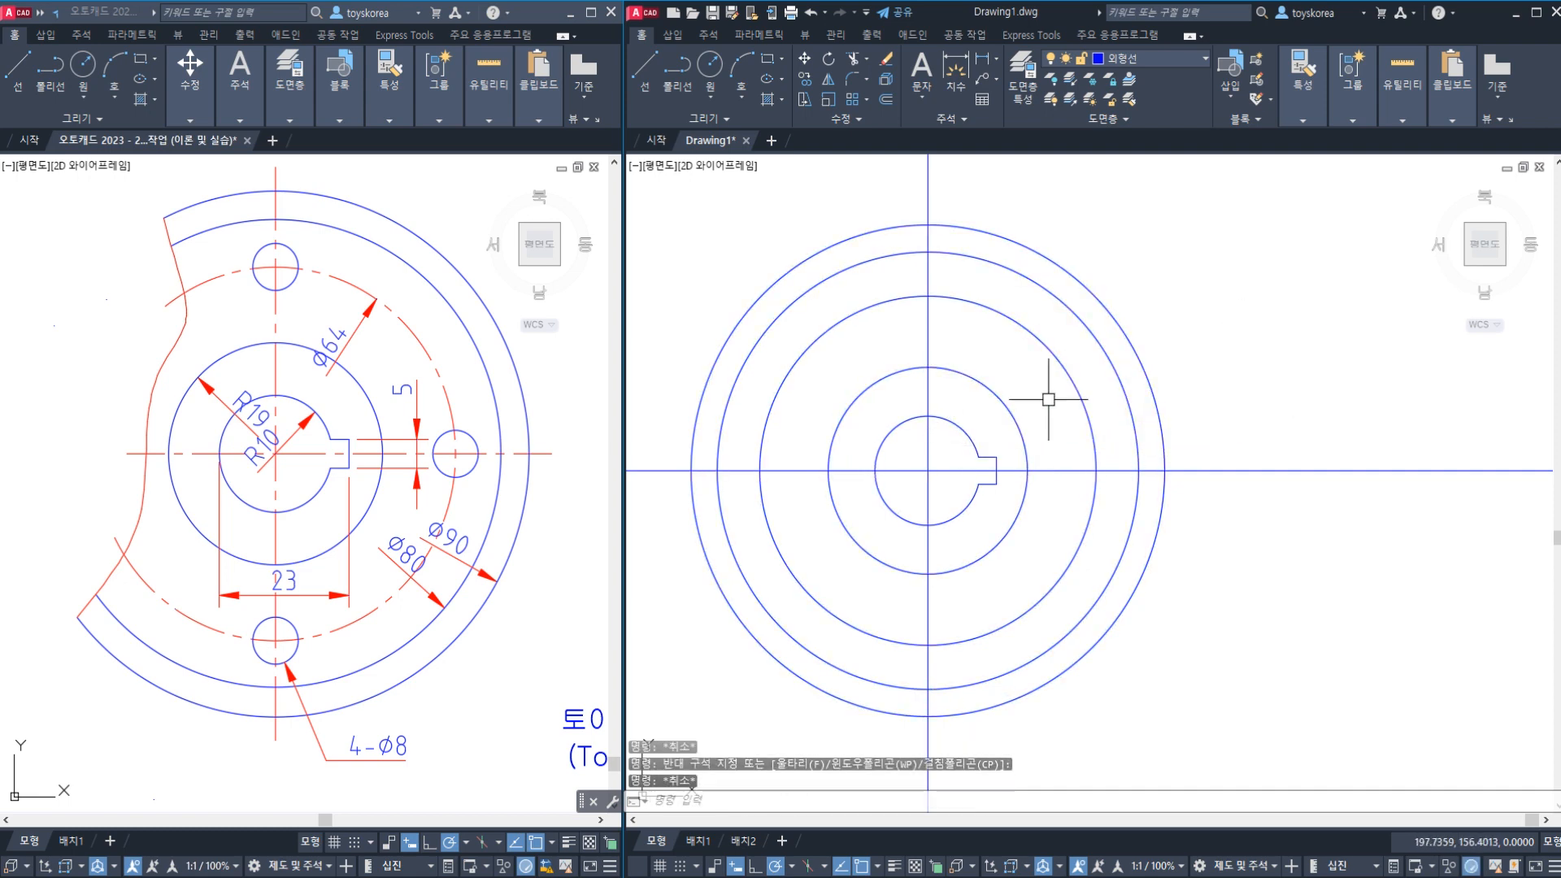
{"action": "left_click", "coordinate": [1201, 343]}
{"action": "left_click", "coordinate": [971, 443]}
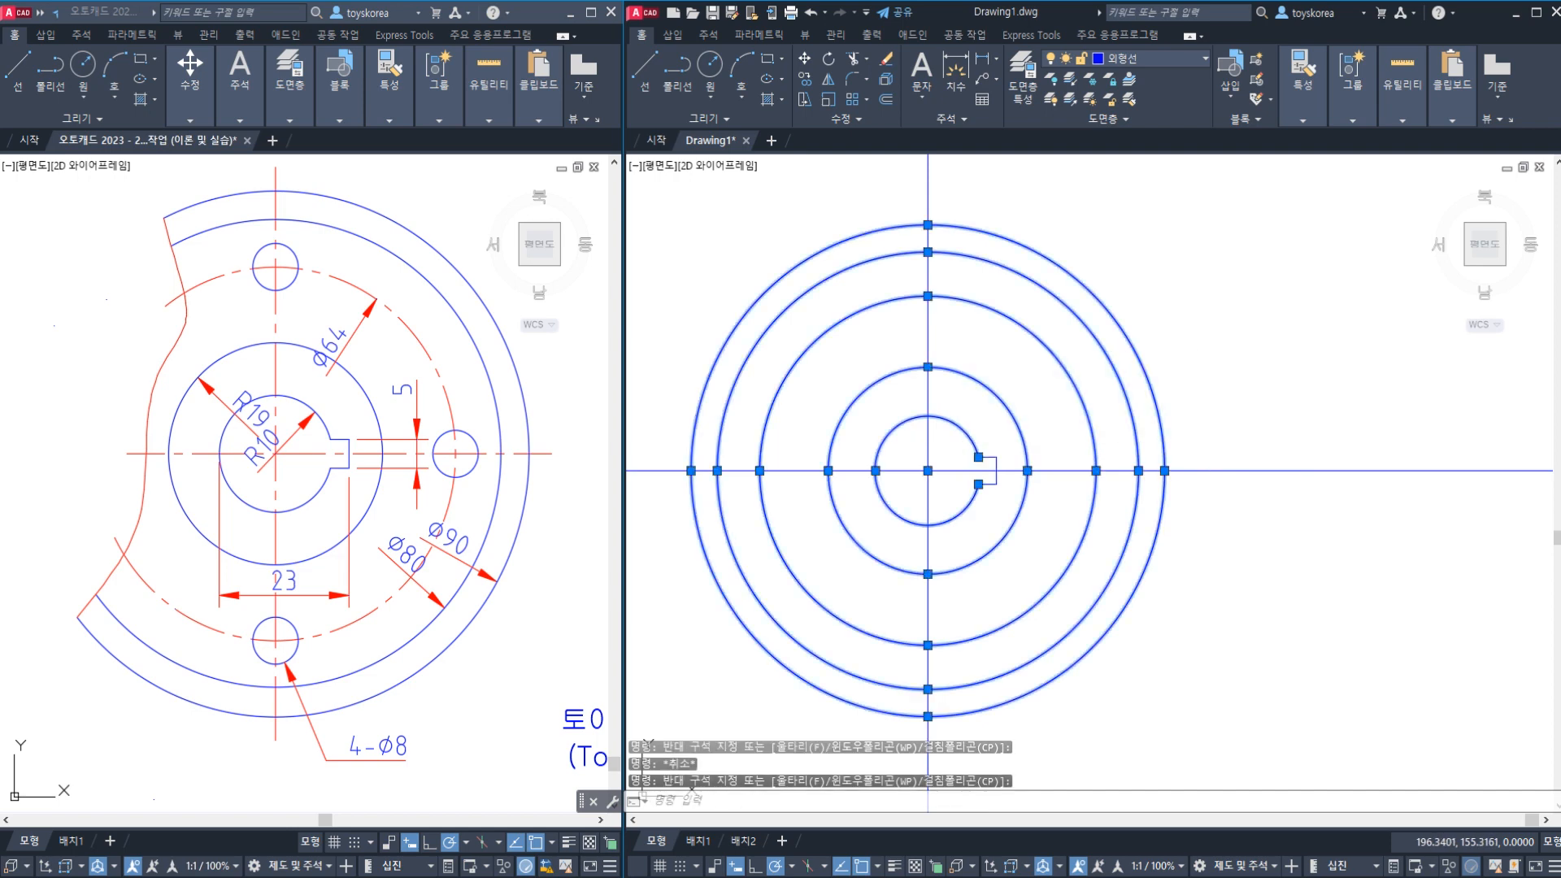
{"action": "key", "text": "Escape"}
{"action": "left_click", "coordinate": [1226, 372]}
{"action": "left_click", "coordinate": [953, 445]}
{"action": "key", "text": "Escape"}
{"action": "left_click", "coordinate": [1219, 377]}
{"action": "left_click", "coordinate": [1008, 415]}
{"action": "key", "text": "Escape"}
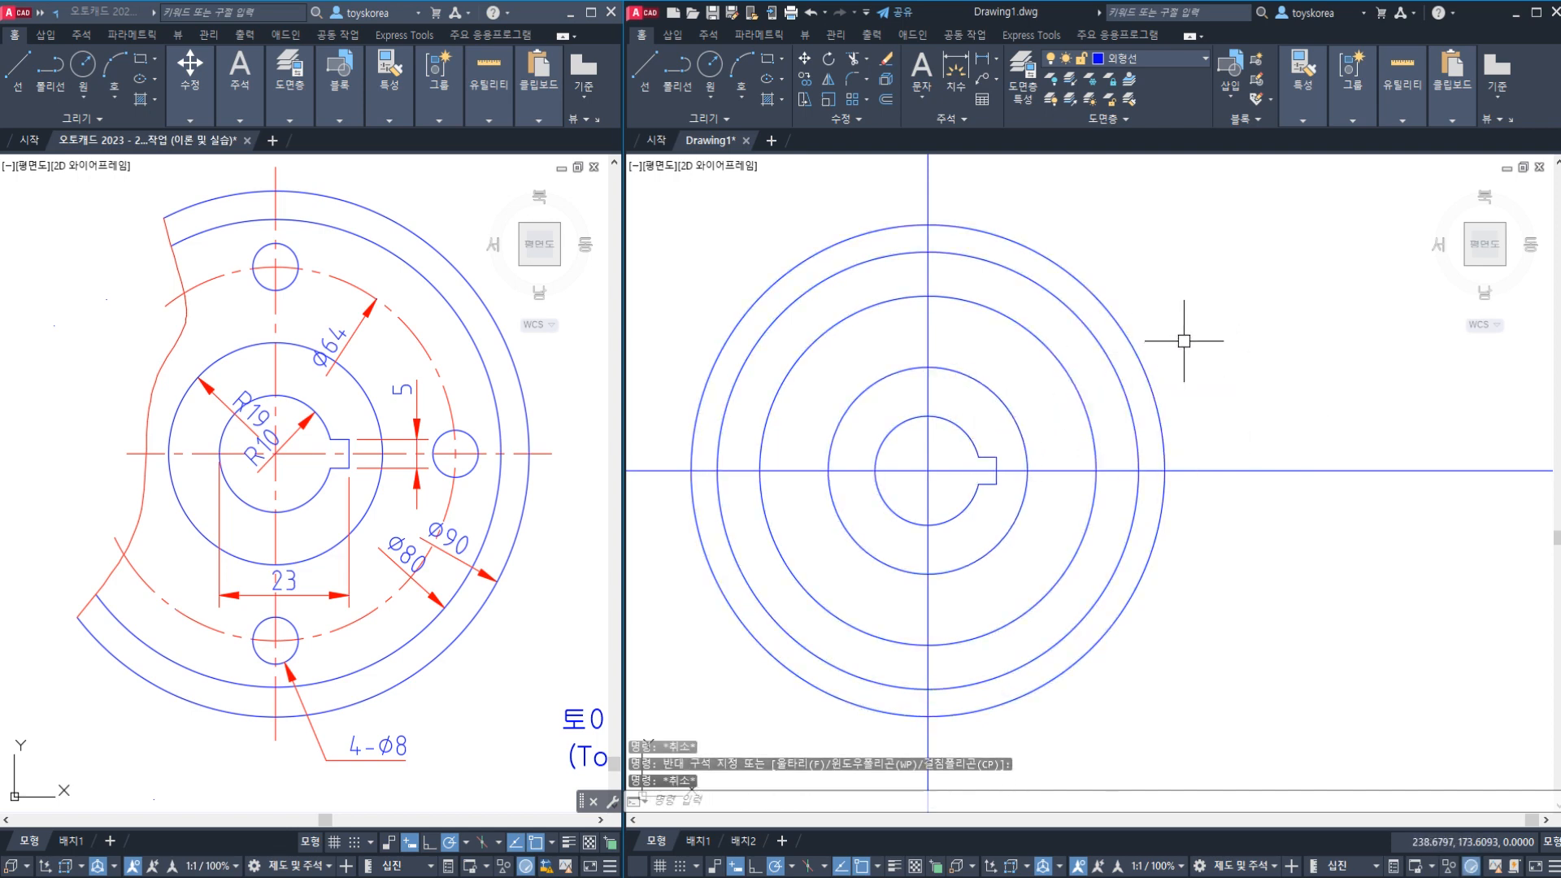
{"action": "left_click", "coordinate": [1184, 340]}
{"action": "left_click", "coordinate": [1049, 374]}
{"action": "key", "text": "Escape"}
{"action": "left_click", "coordinate": [1187, 326]}
{"action": "left_click", "coordinate": [1012, 382]}
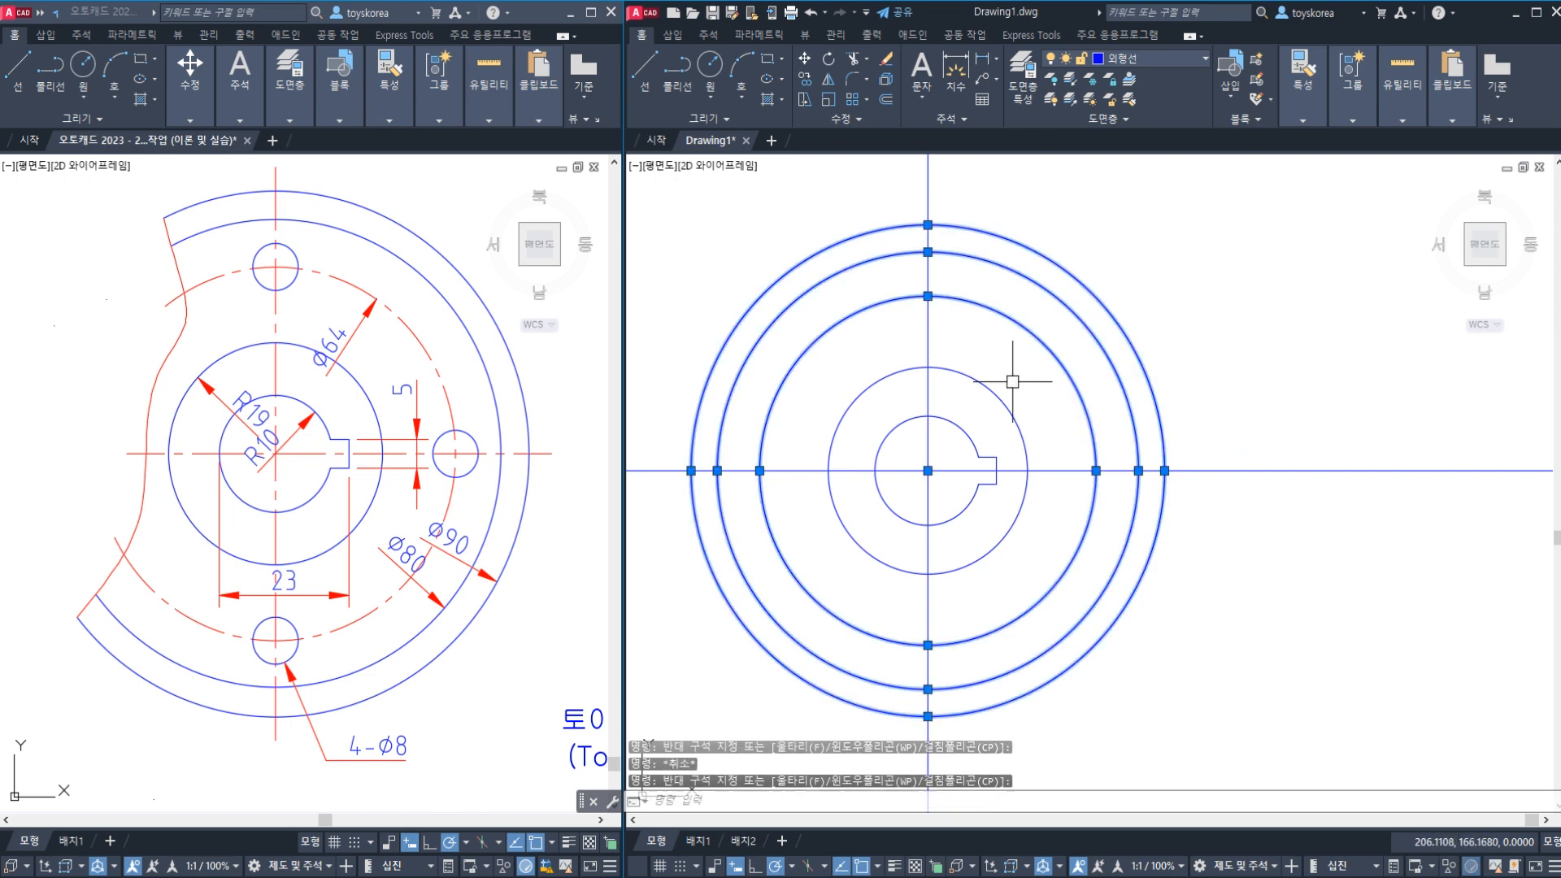
{"action": "key", "text": "Escape"}
- Move the 64 mm bolt-hole pitch circle to the 중심선 layer
{"action": "left_click", "coordinate": [1039, 343]}
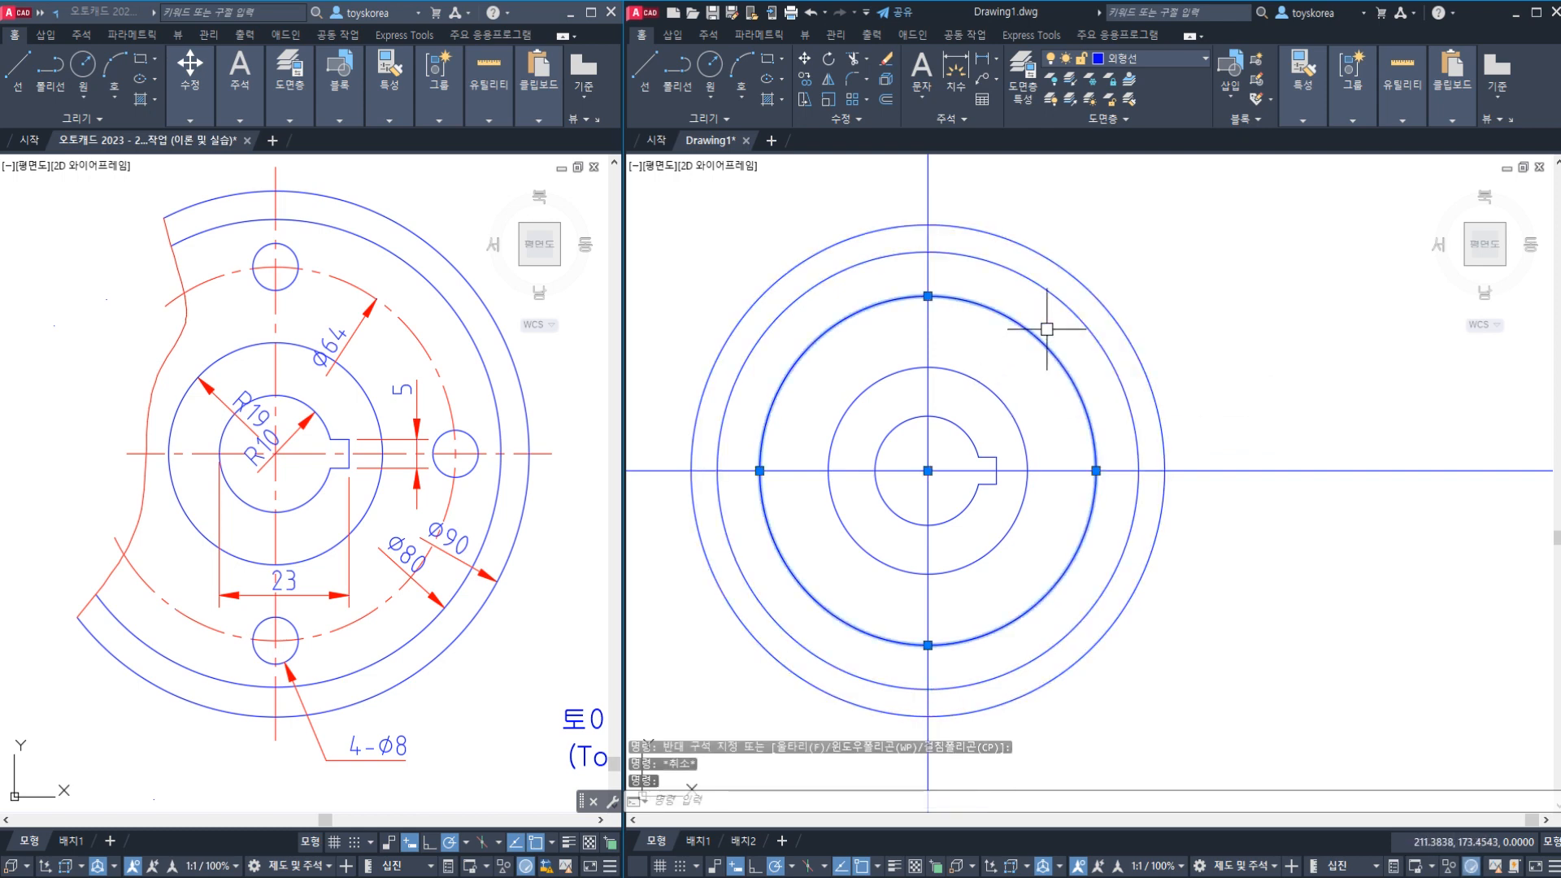
{"action": "left_click", "coordinate": [1157, 61]}
{"action": "left_click", "coordinate": [1153, 138]}
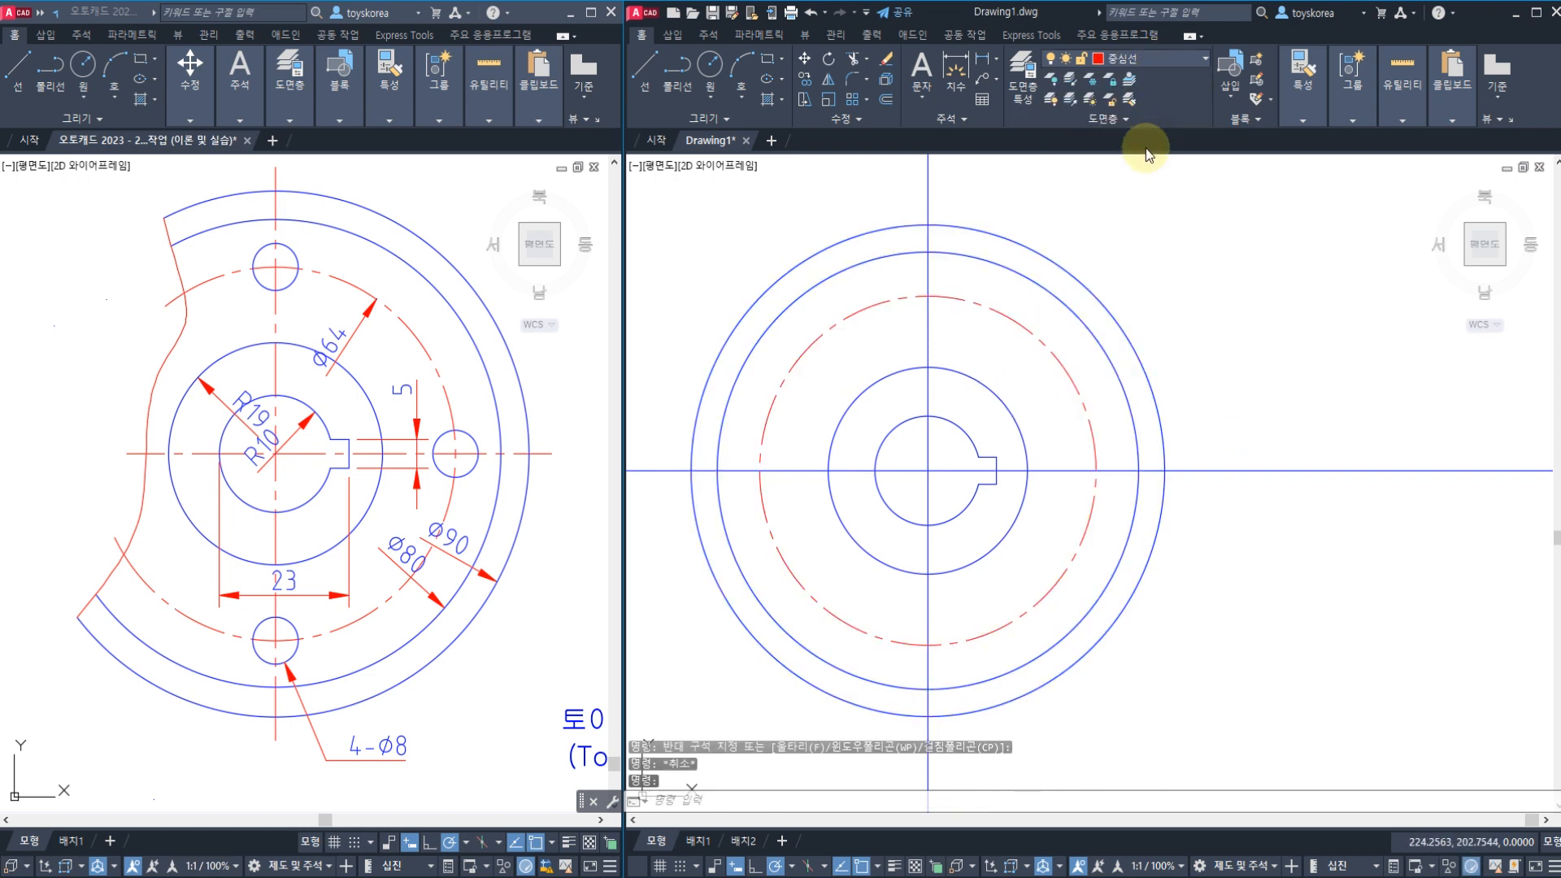
{"action": "key", "text": "Escape"}
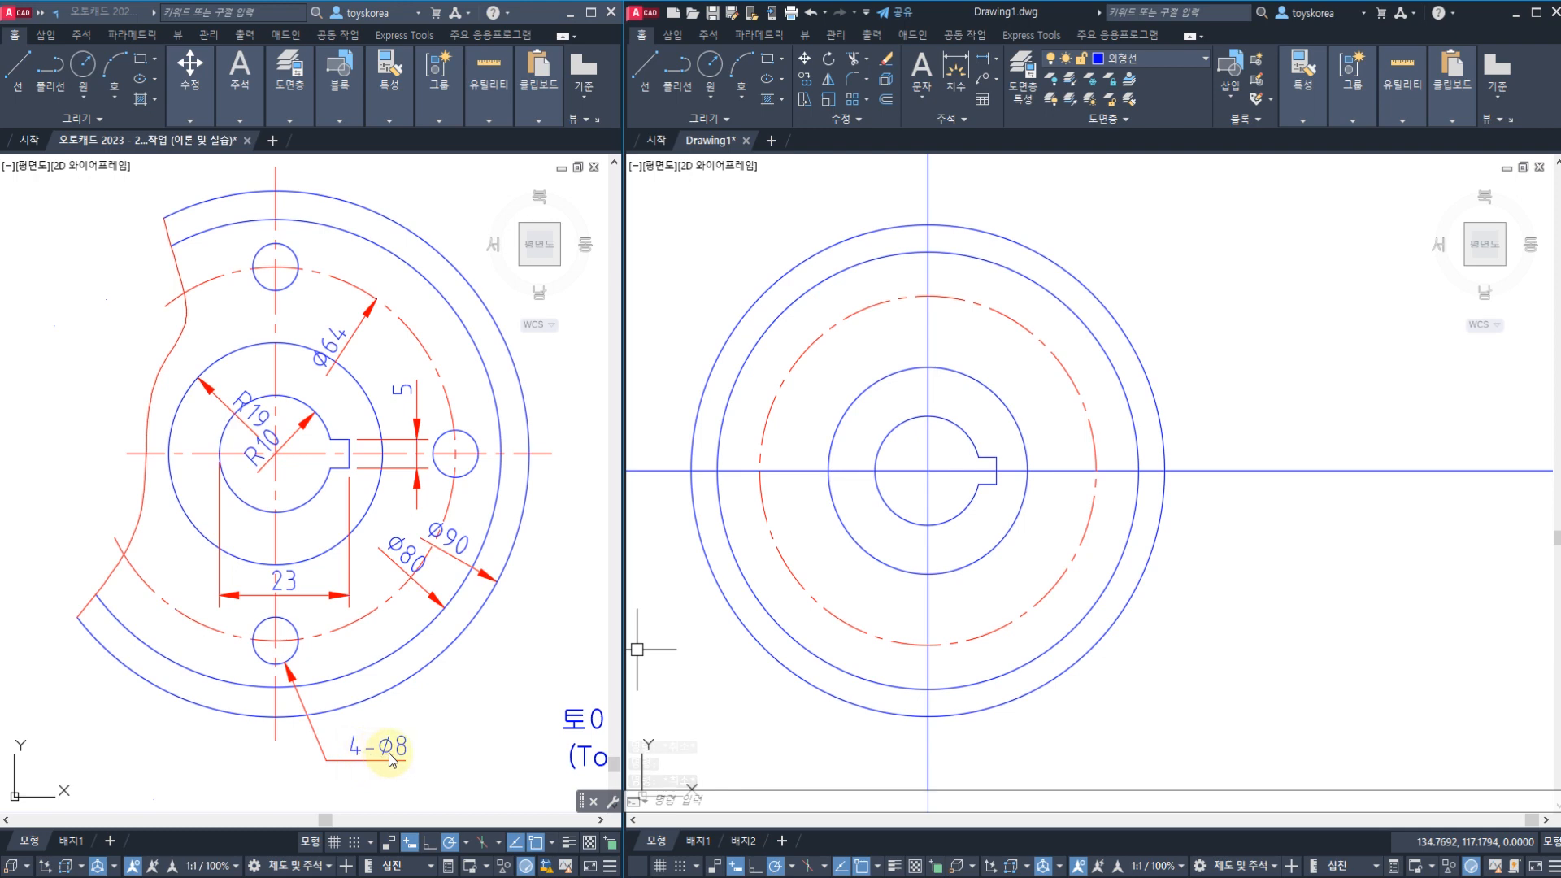
{"action": "left_click", "coordinate": [926, 626]}
{"action": "key", "text": "Escape"}
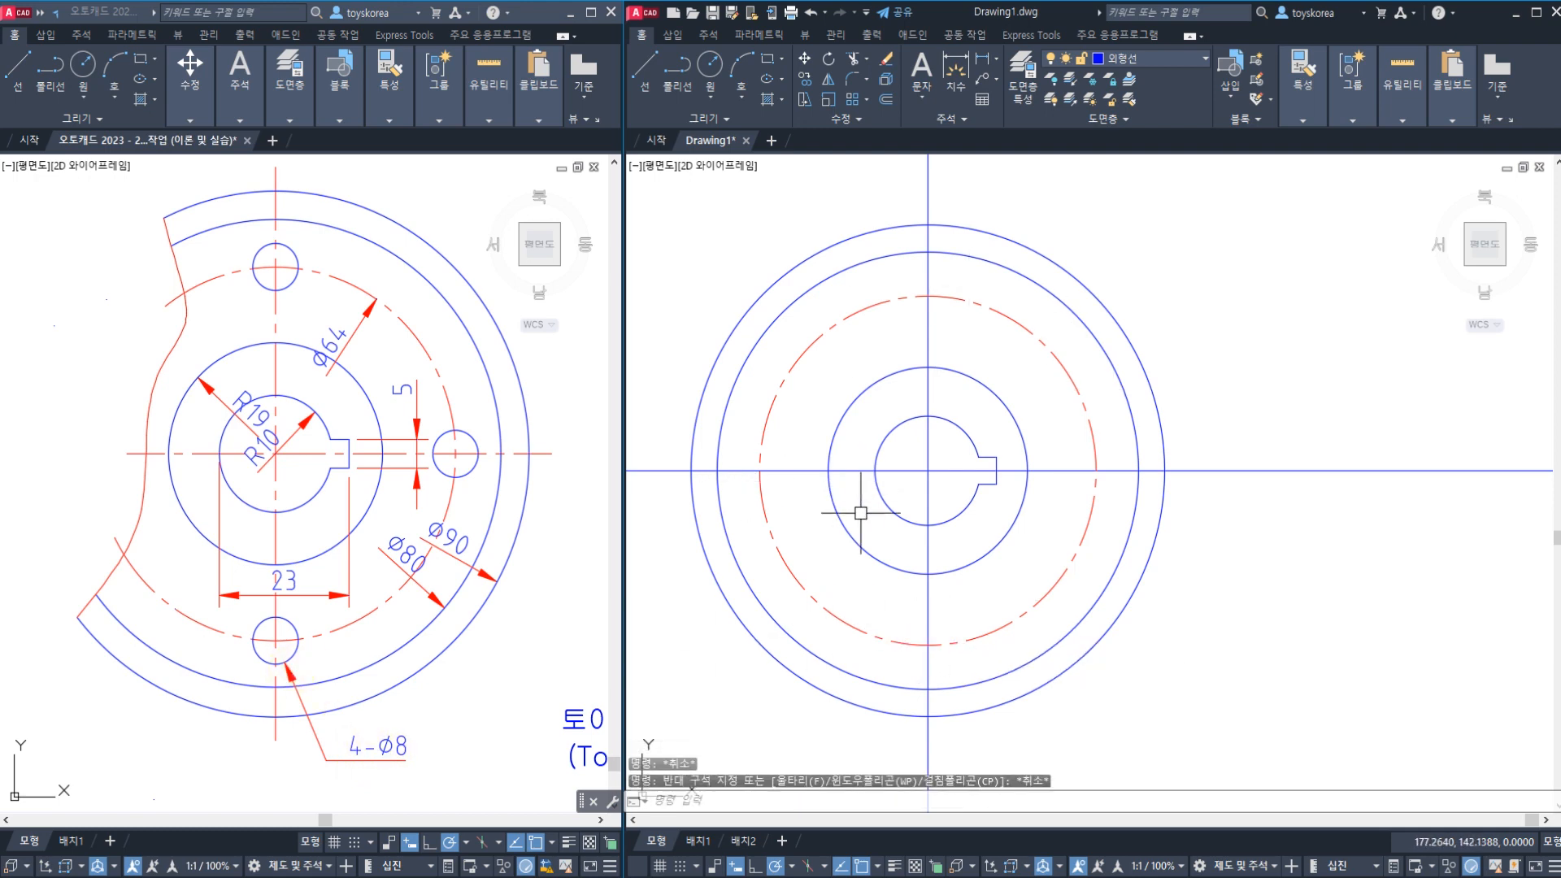
{"action": "key", "text": "Return"}
{"action": "key", "text": "Escape"}
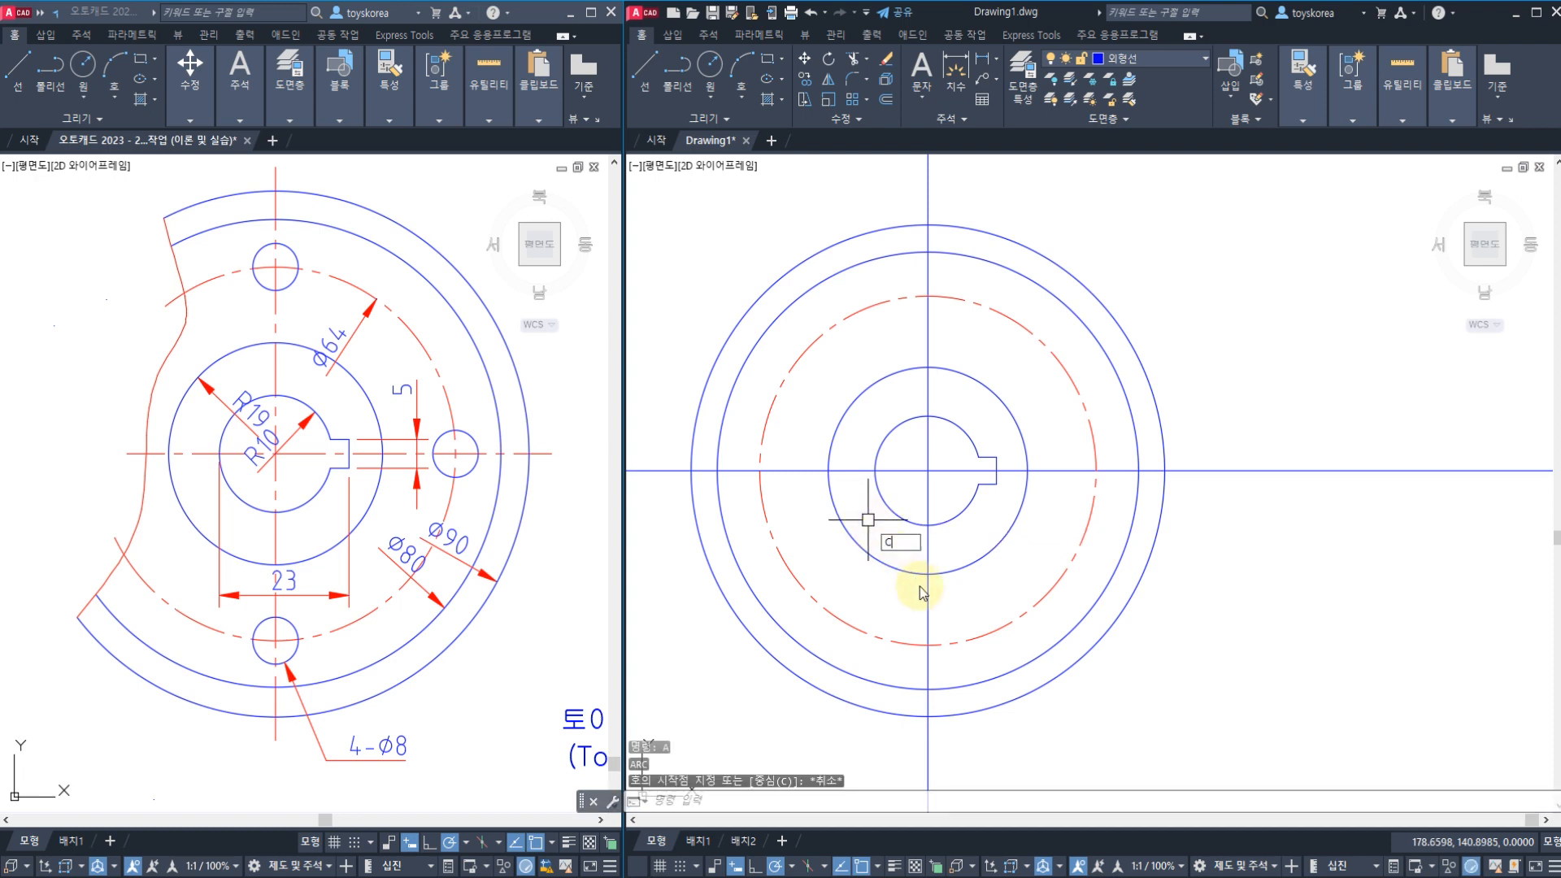
- Draw a bolt-hole circle with a diameter of 8 where the pitch circle meets the vertical construction line below the centre
{"action": "type", "text": "c"}
{"action": "key", "text": "Return"}
{"action": "left_click", "coordinate": [928, 645]}
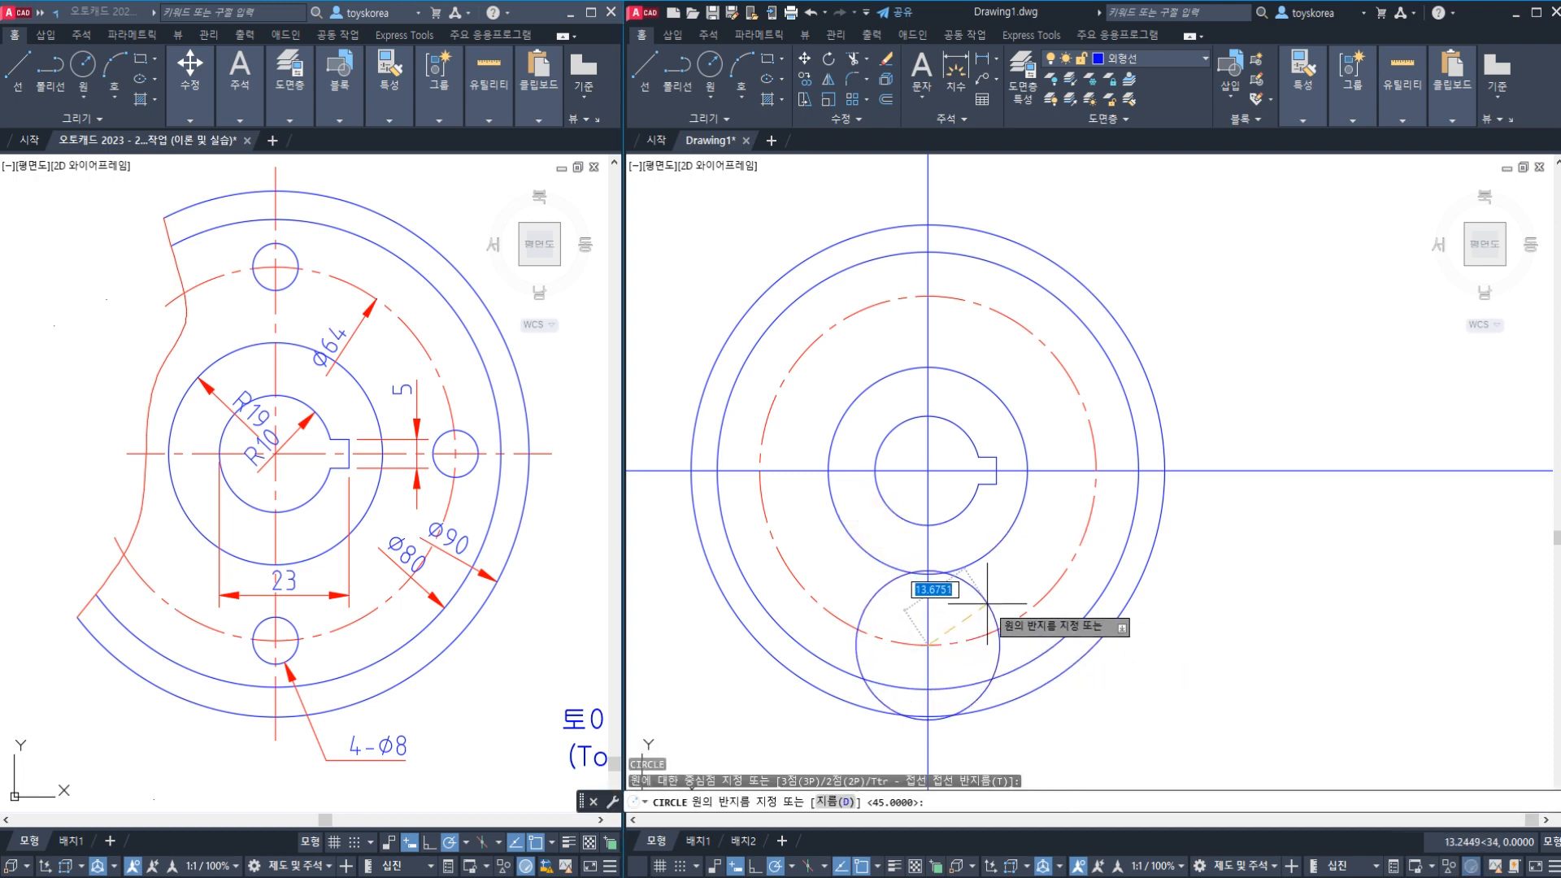
{"action": "type", "text": "d"}
{"action": "key", "text": "Return"}
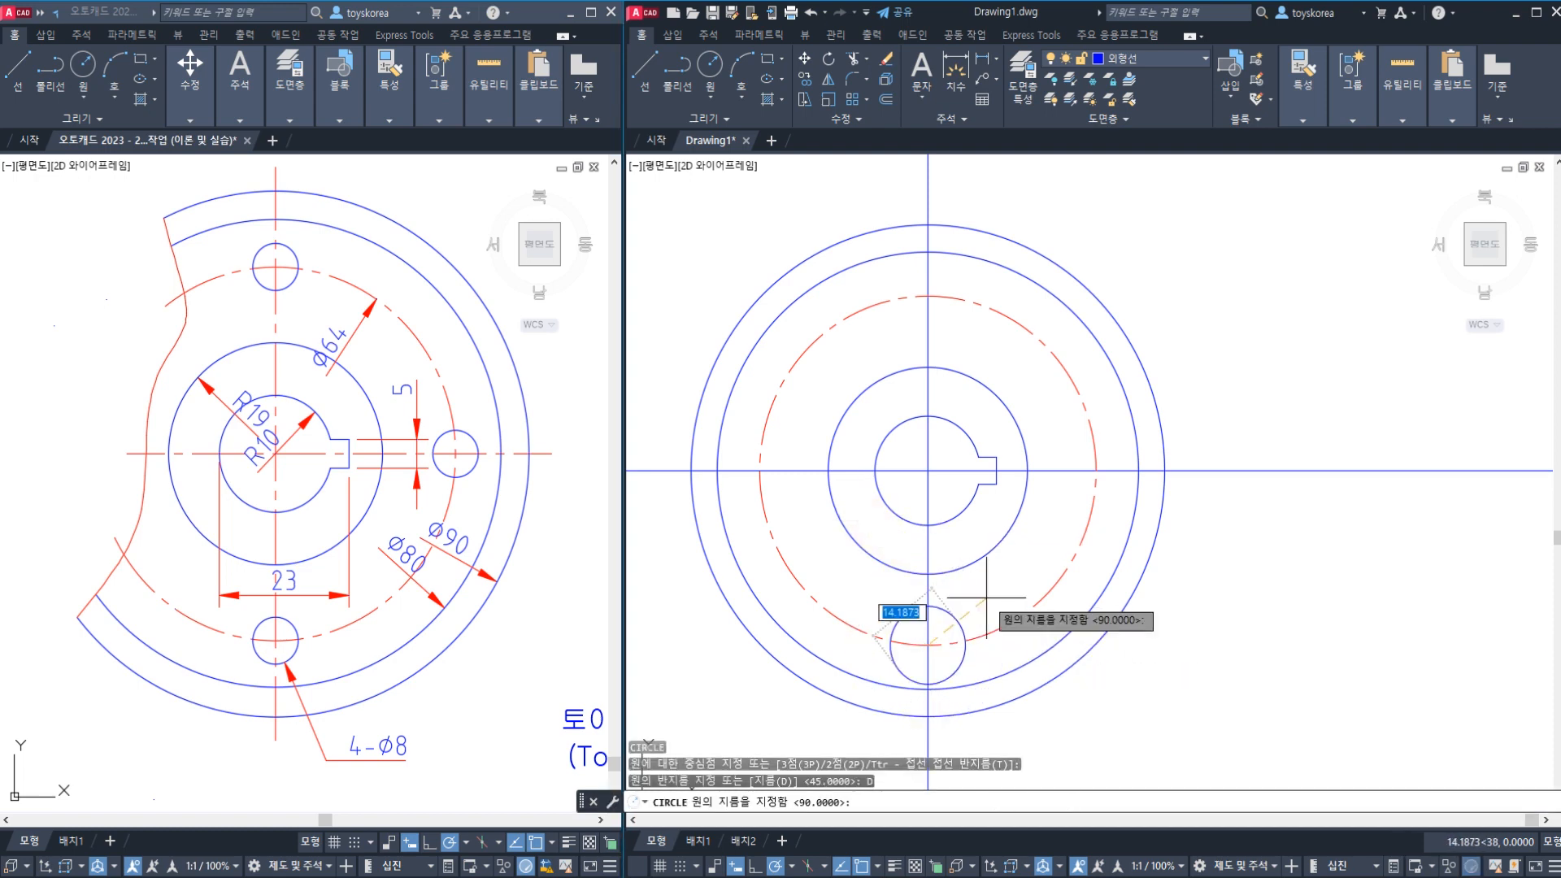
{"action": "type", "text": "8"}
{"action": "key", "text": "Return"}
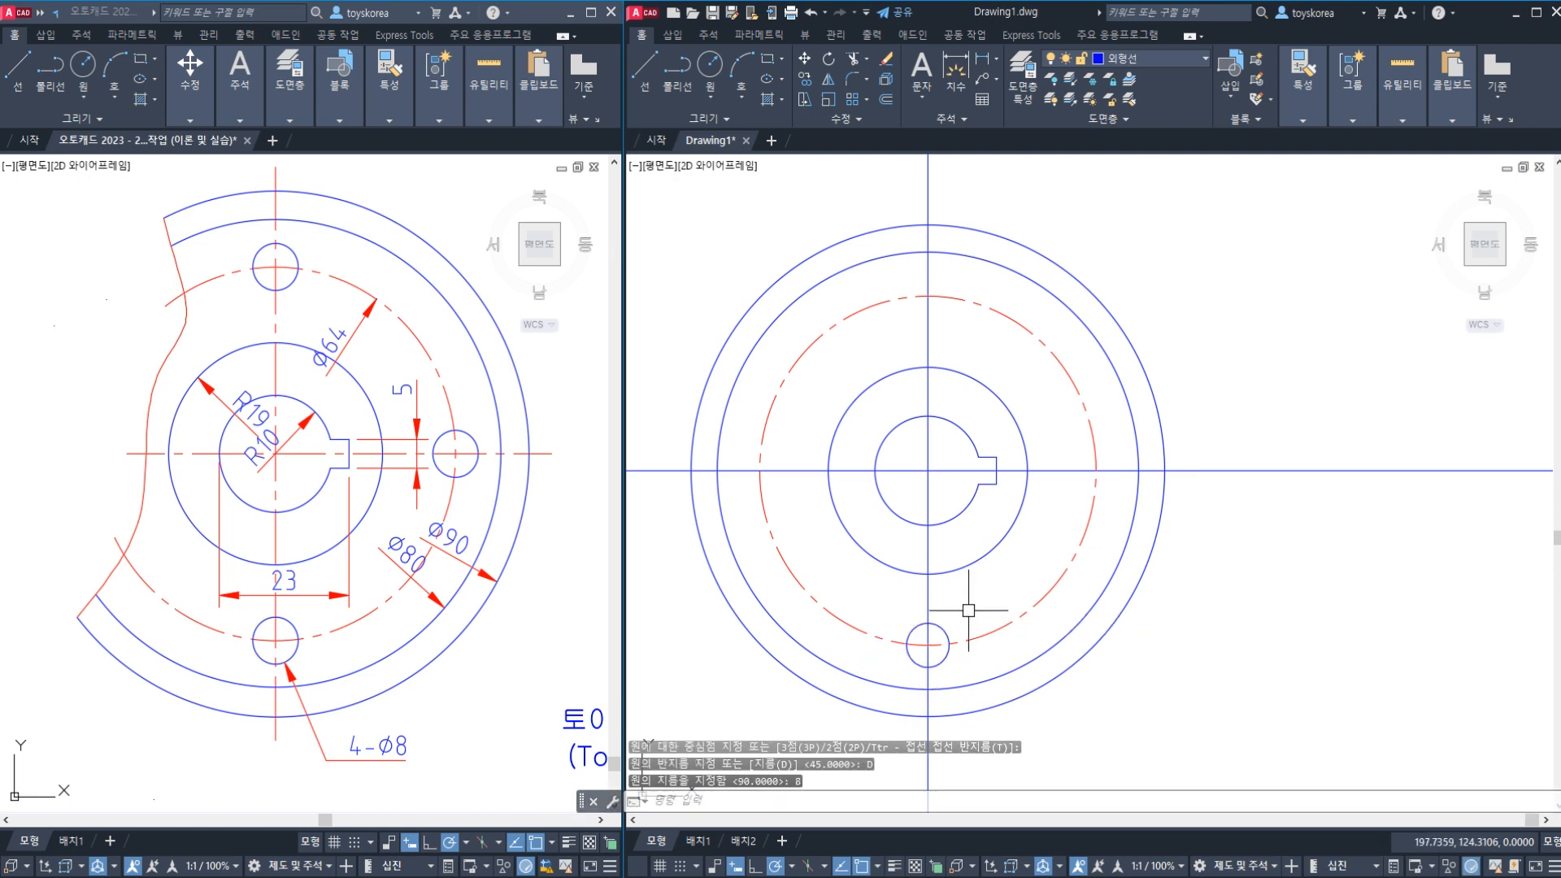
- Create a polar array (원형) of the bolt hole around the common centre of the flange circles
{"action": "type", "text": "Ar"}
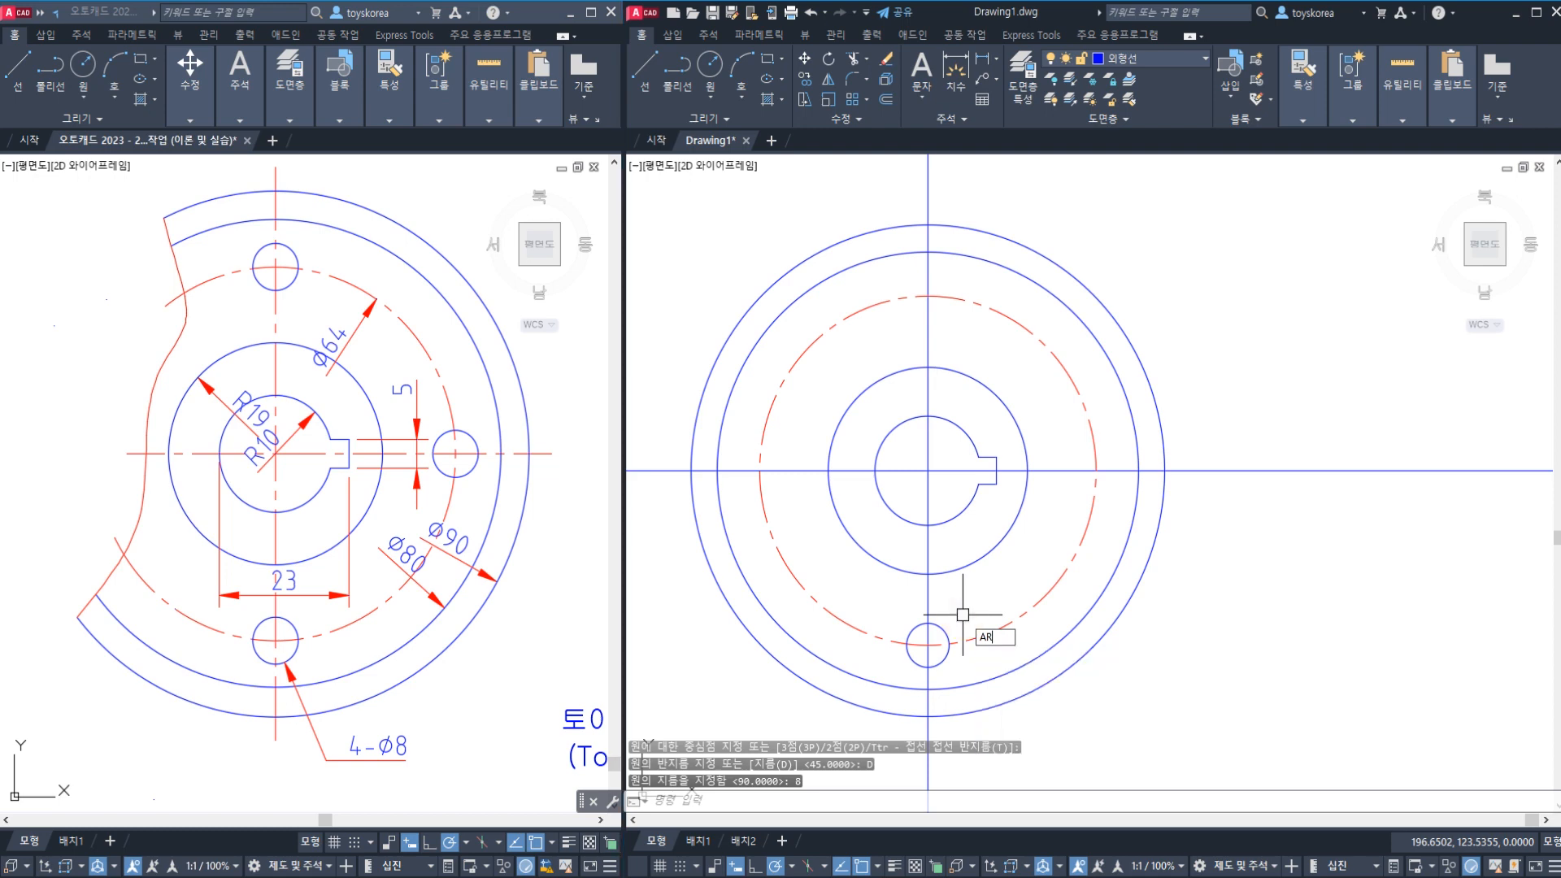
{"action": "key", "text": "Return"}
{"action": "left_click", "coordinate": [877, 600]}
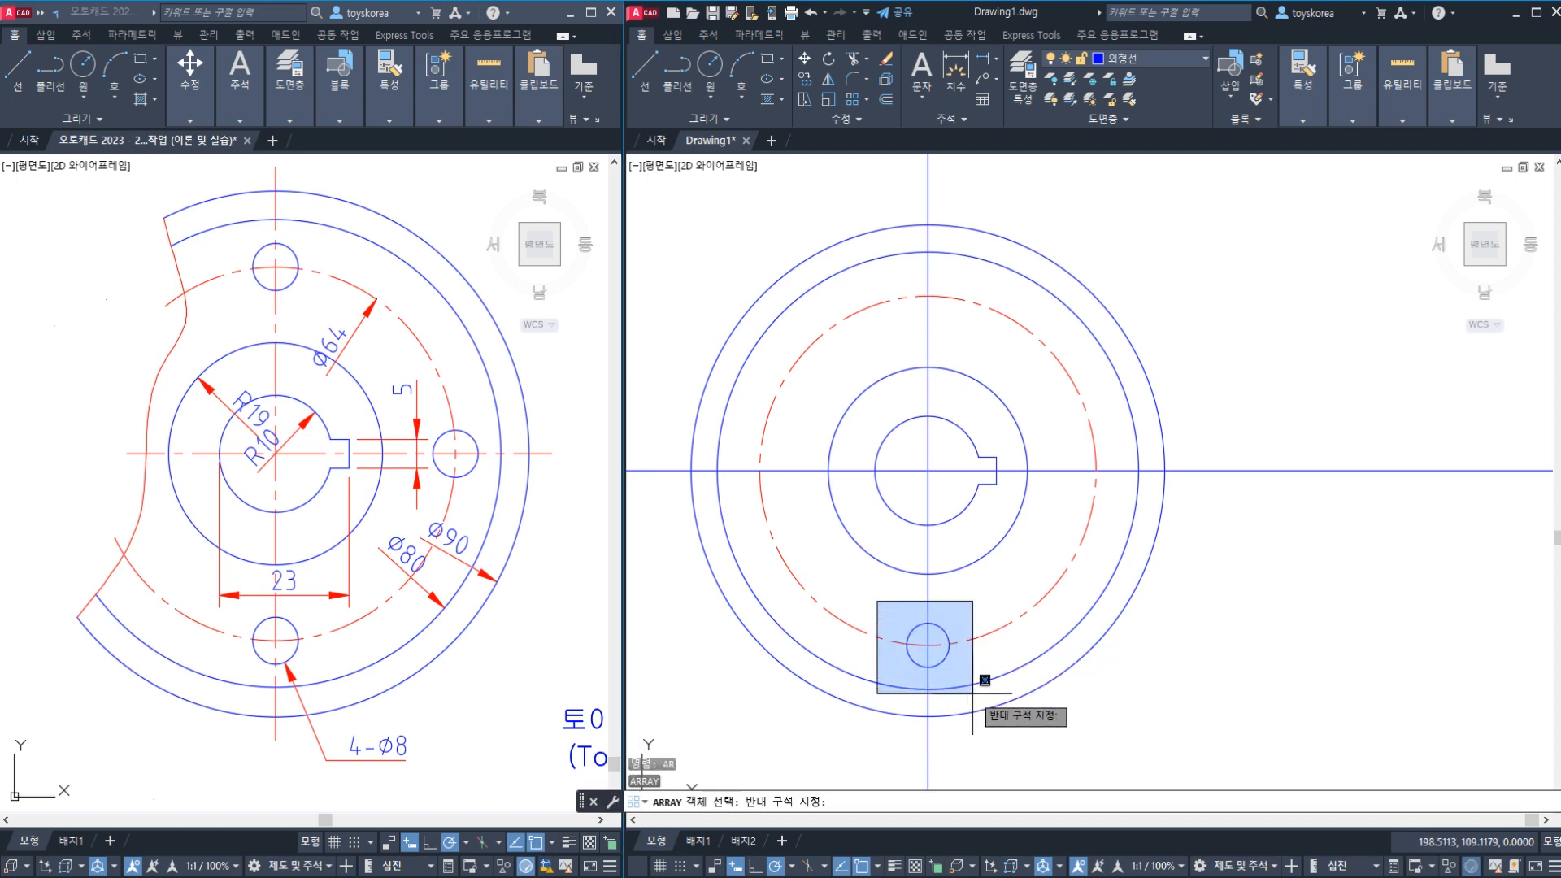
{"action": "left_click", "coordinate": [971, 735]}
{"action": "key", "text": "Return"}
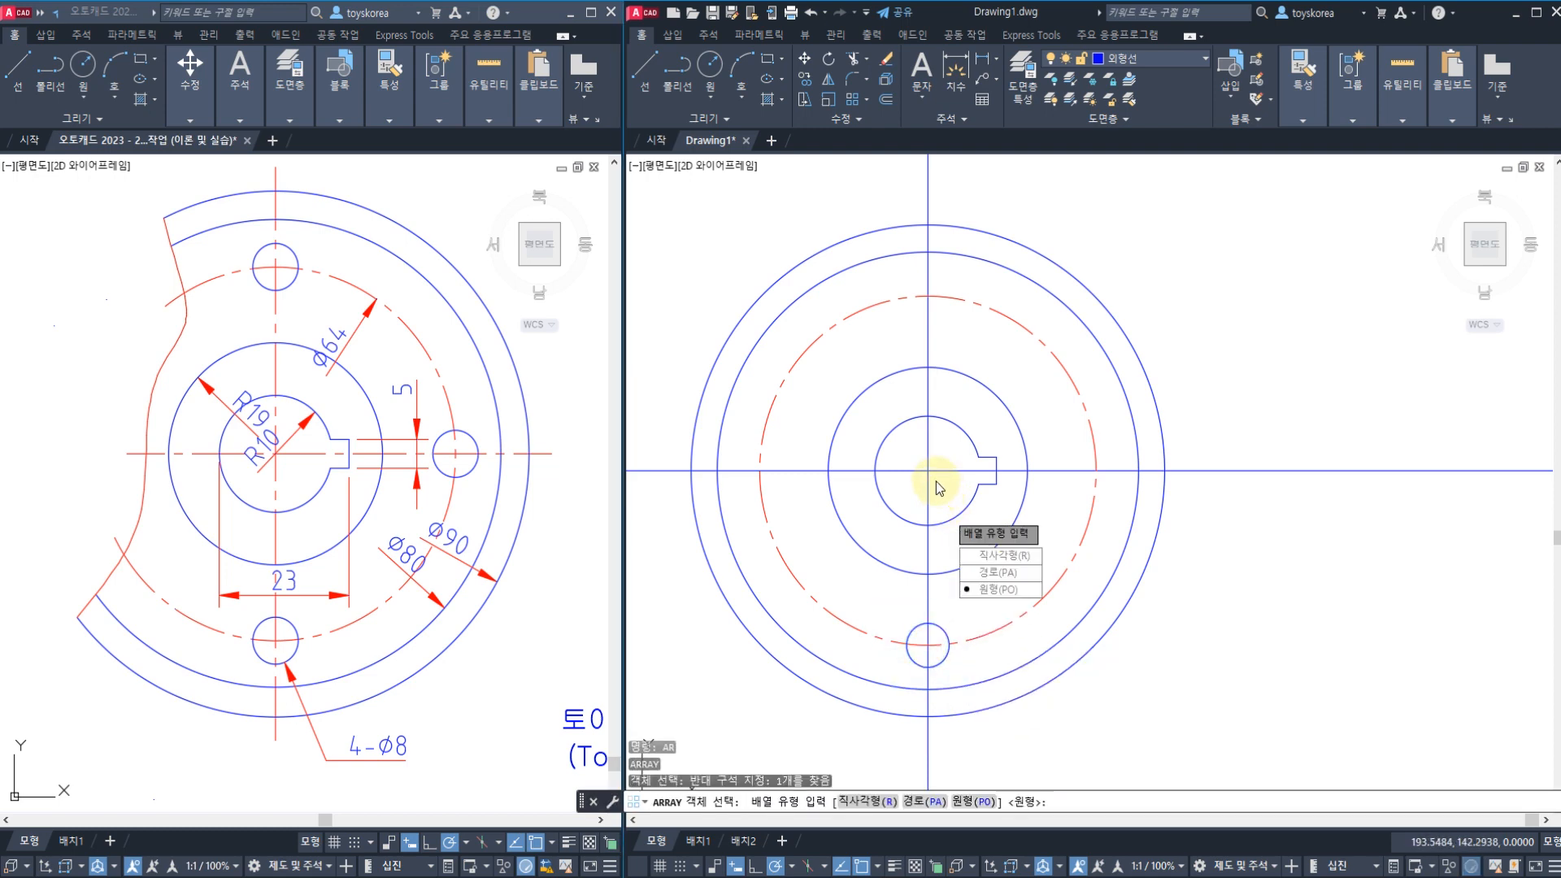
{"action": "left_click", "coordinate": [1008, 589]}
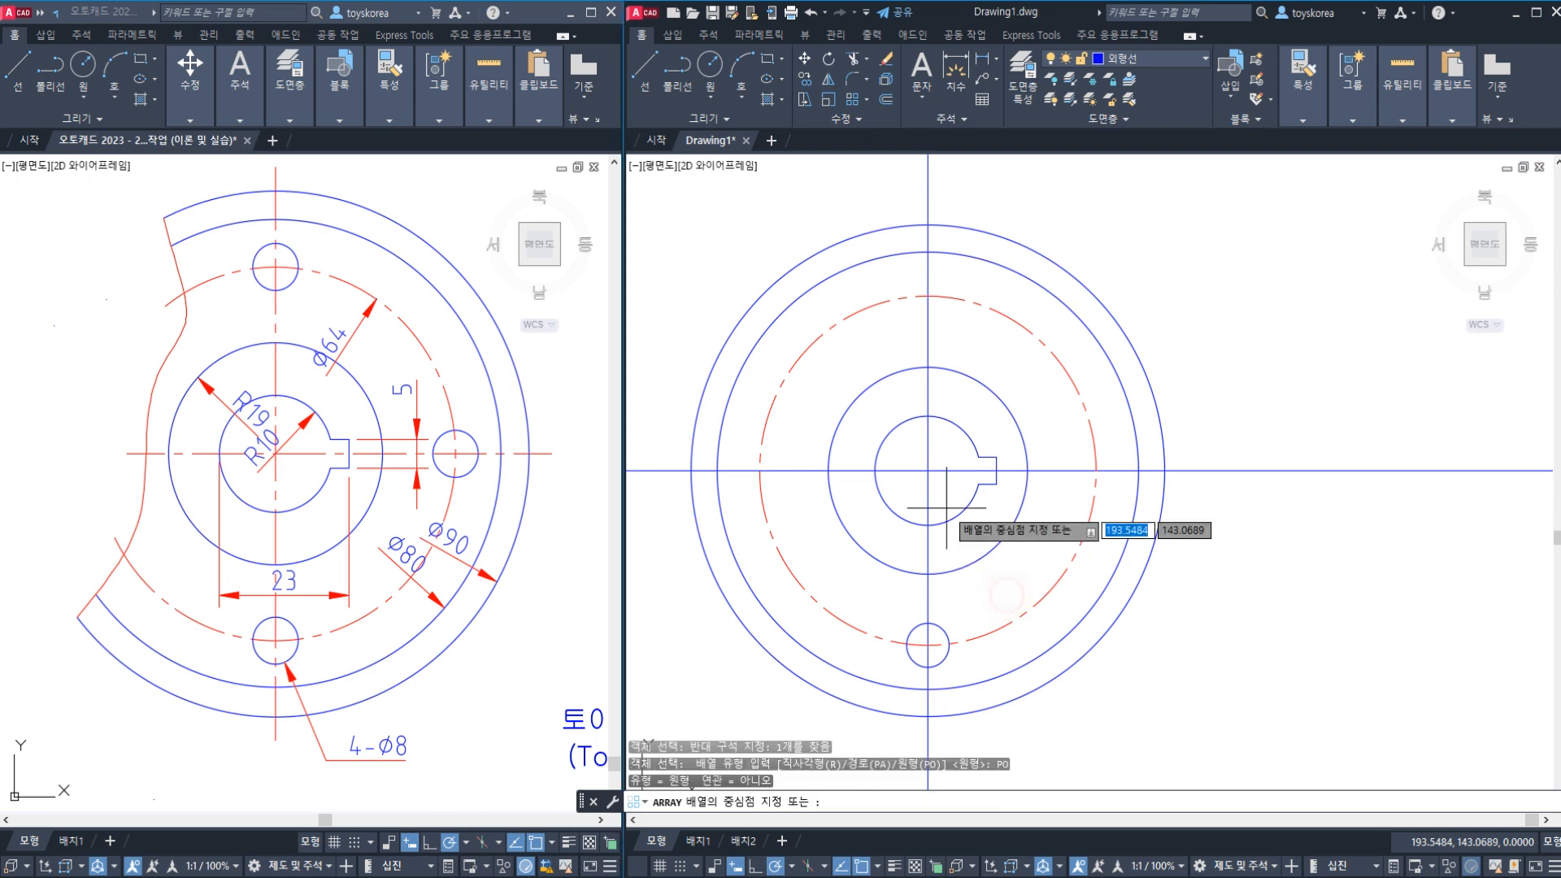
{"action": "left_click", "coordinate": [928, 470]}
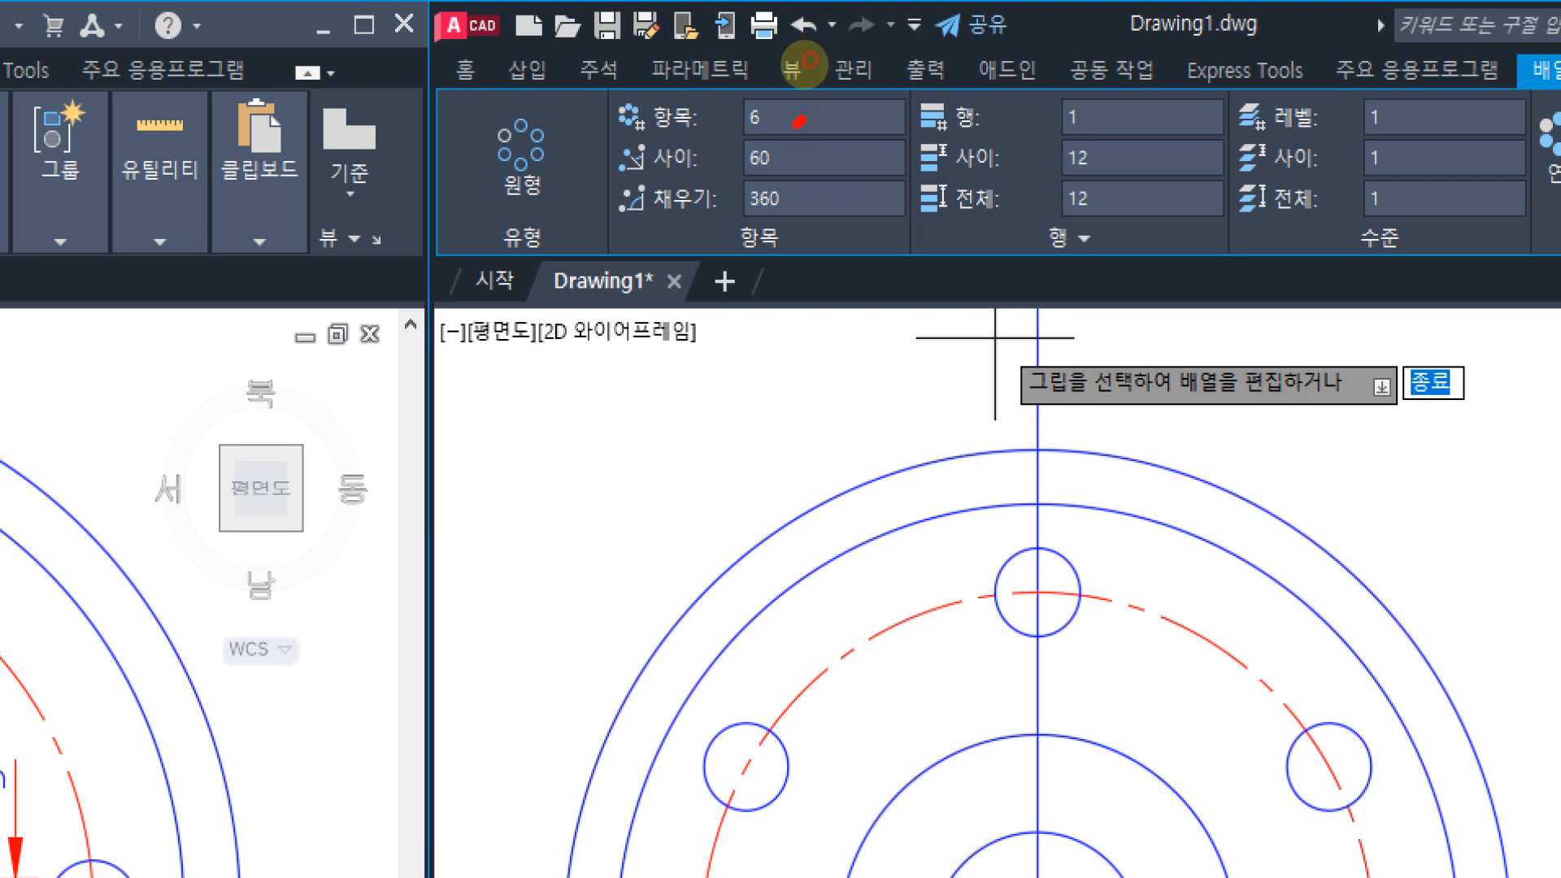
- Set the polar array's item count to 4 and finish the array
{"action": "mouse_move", "coordinate": [805, 65]}
{"action": "left_mouse_down"}
{"action": "mouse_move", "coordinate": [760, 59]}
{"action": "mouse_move", "coordinate": [905, 96]}
{"action": "left_mouse_up"}
{"action": "mouse_move", "coordinate": [877, 45]}
{"action": "left_mouse_down"}
{"action": "mouse_move", "coordinate": [862, 96]}
{"action": "mouse_move", "coordinate": [872, 272]}
{"action": "left_mouse_up"}
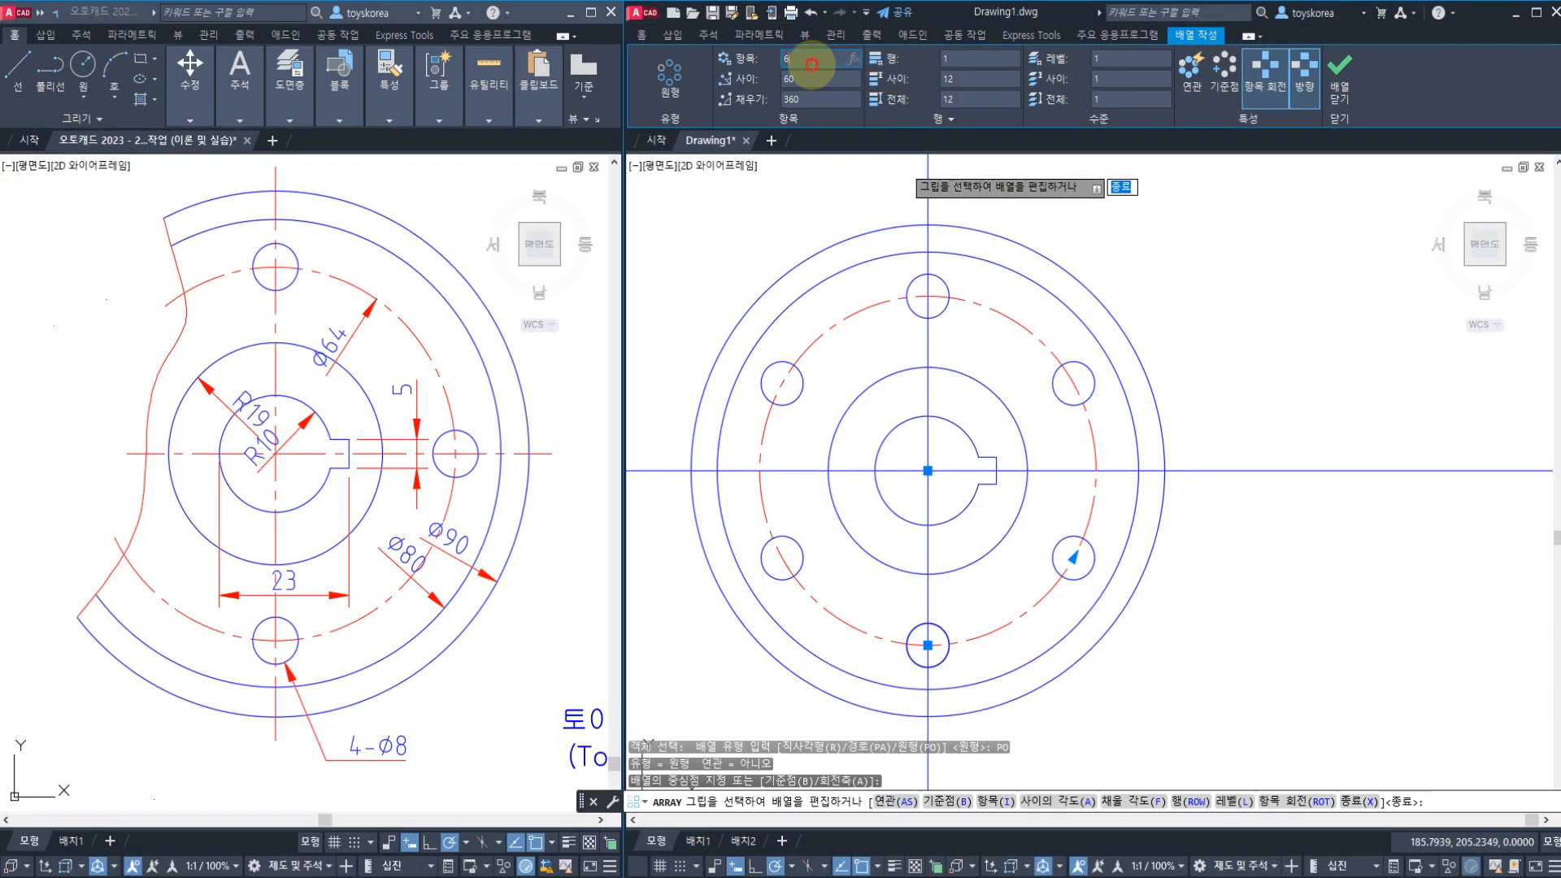
{"action": "type", "text": "4"}
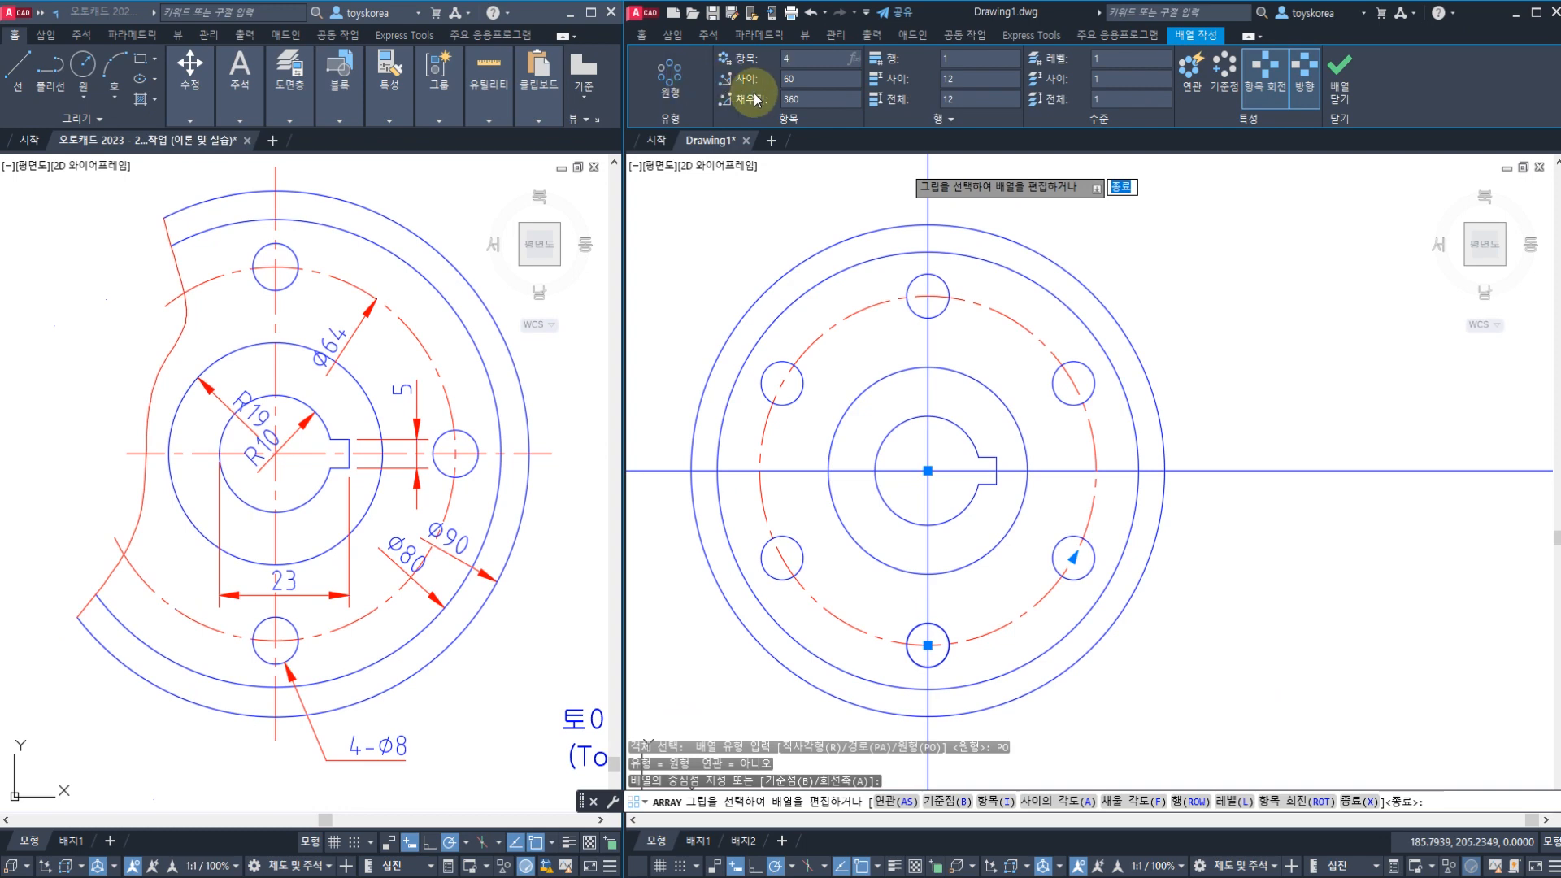
{"action": "key", "text": "Return"}
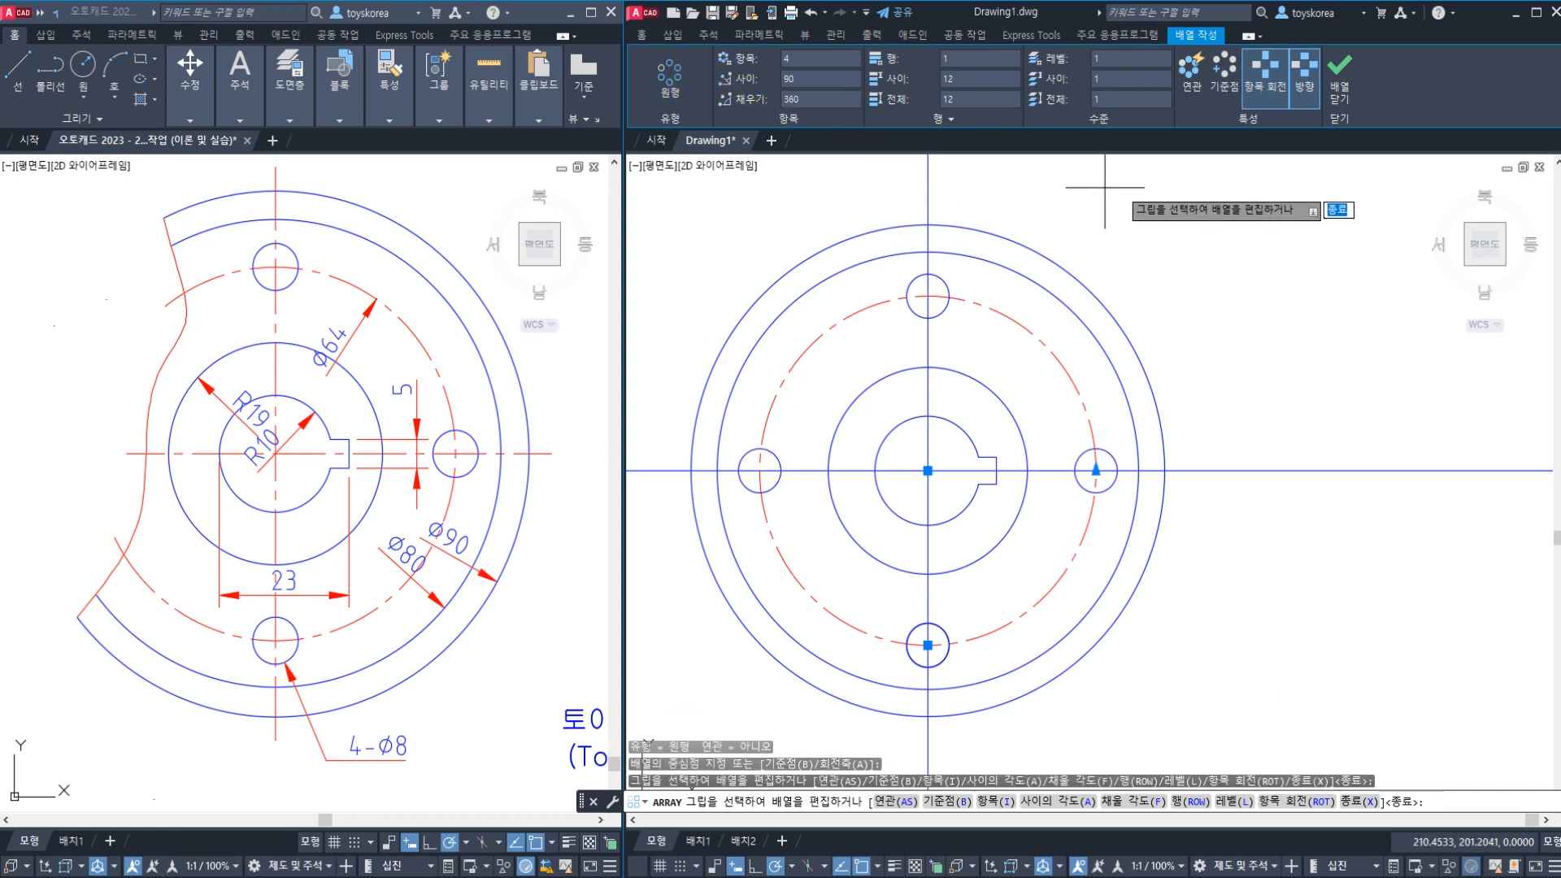
{"action": "left_click", "coordinate": [1340, 107]}
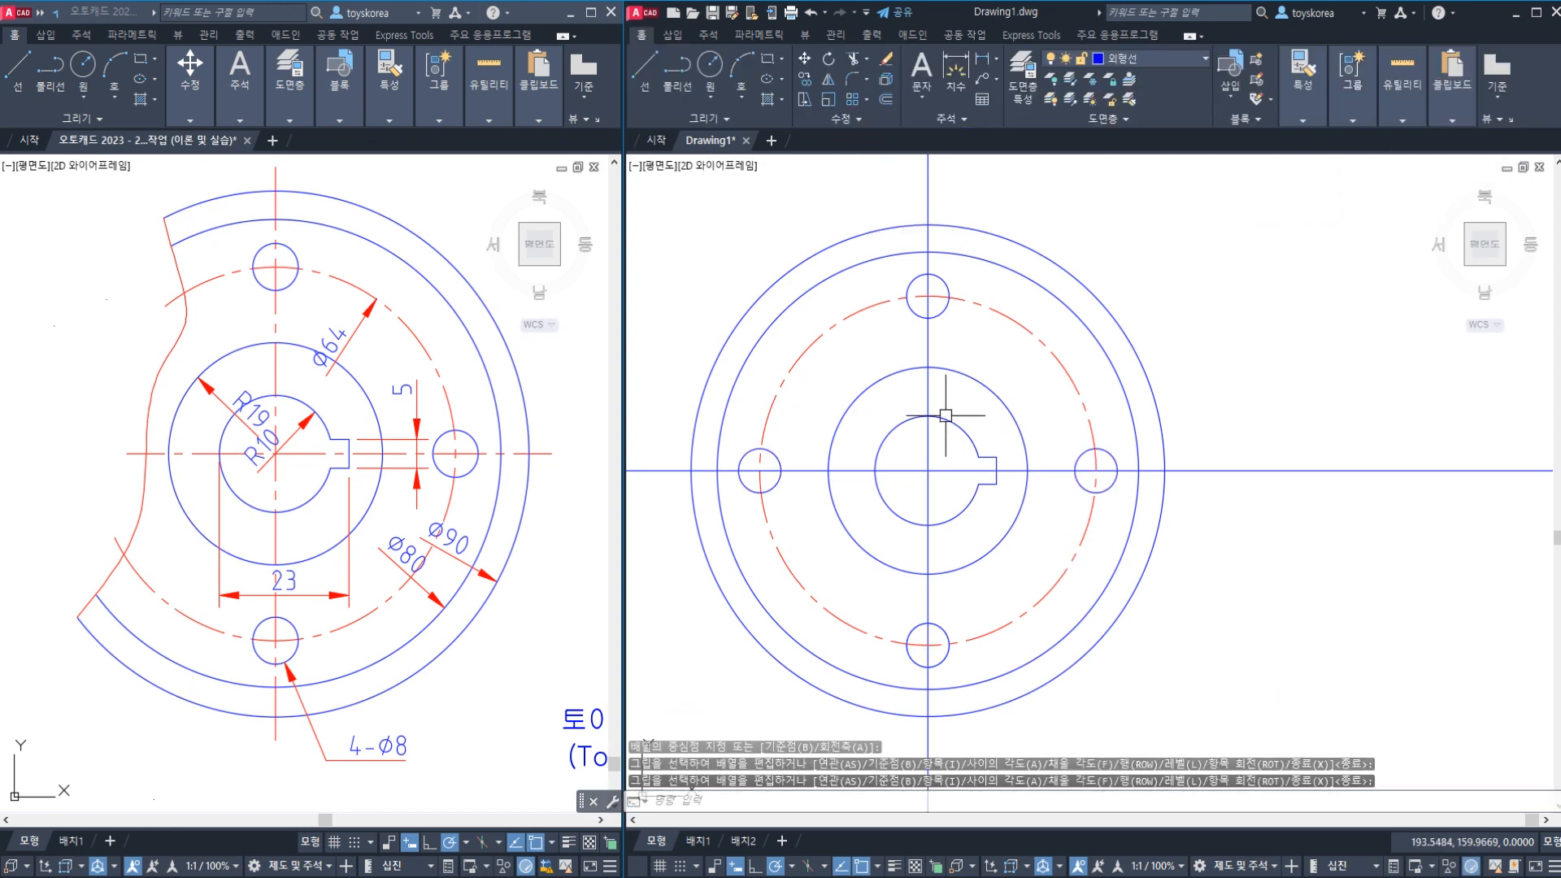
- Save the drawing with the four bolt holes in place
{"action": "scroll", "coordinate": [946, 417], "scroll_direction": "down", "scroll_amount": 2}
{"action": "key", "text": "ctrl+s"}
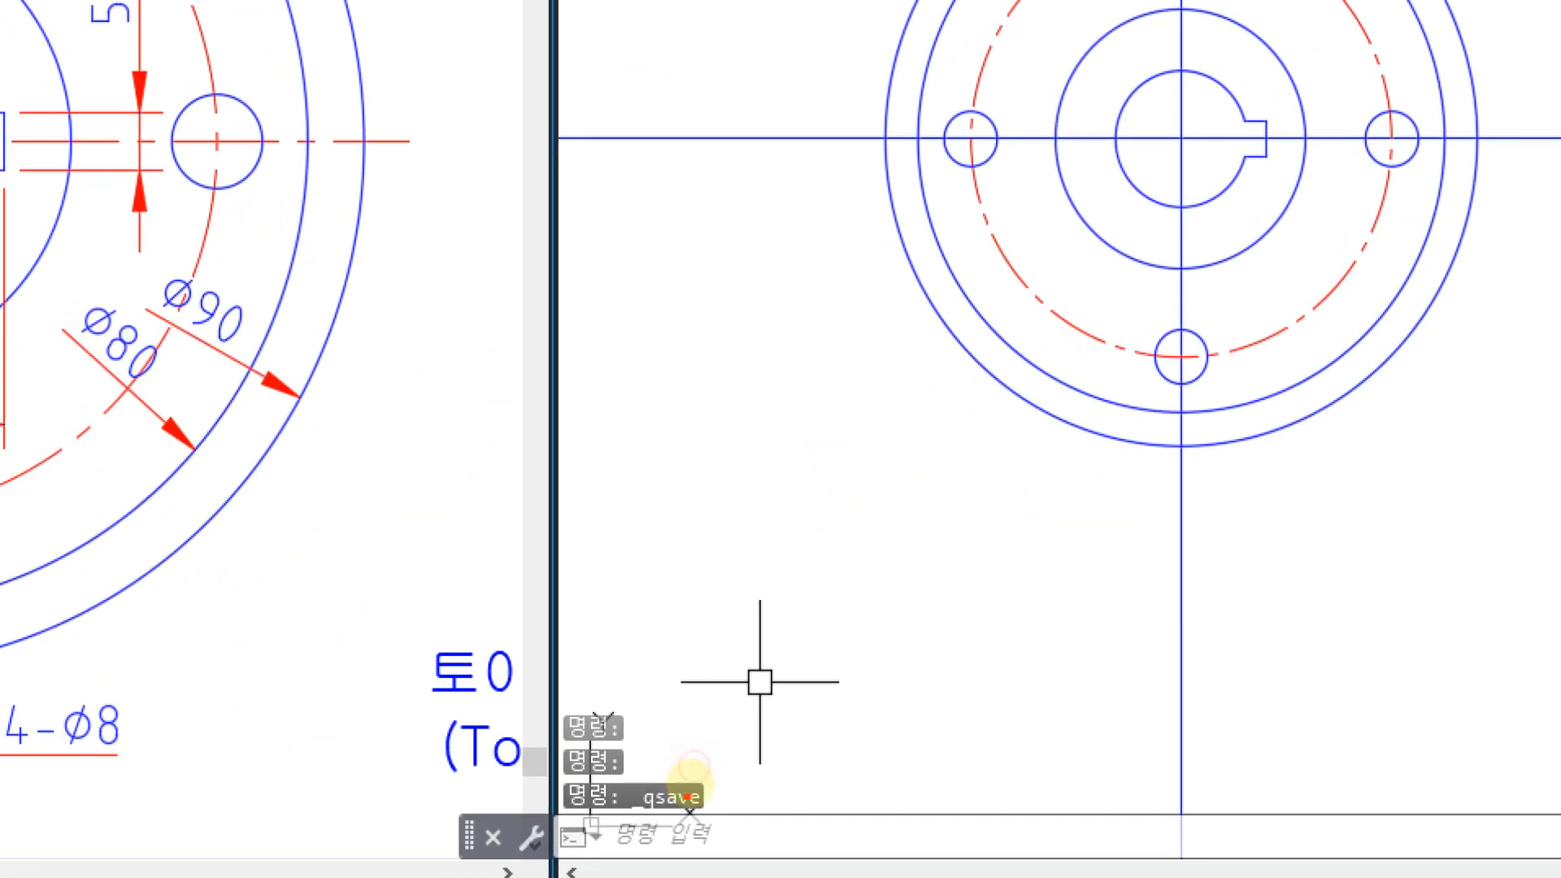
{"action": "mouse_move", "coordinate": [679, 843]}
{"action": "left_mouse_down"}
{"action": "mouse_move", "coordinate": [625, 787]}
{"action": "mouse_move", "coordinate": [751, 827]}
{"action": "mouse_move", "coordinate": [631, 840]}
{"action": "mouse_move", "coordinate": [640, 783]}
{"action": "left_mouse_up"}
{"action": "mouse_move", "coordinate": [753, 753]}
{"action": "left_mouse_down"}
{"action": "mouse_move", "coordinate": [868, 717]}
{"action": "mouse_move", "coordinate": [993, 714]}
{"action": "left_mouse_up"}
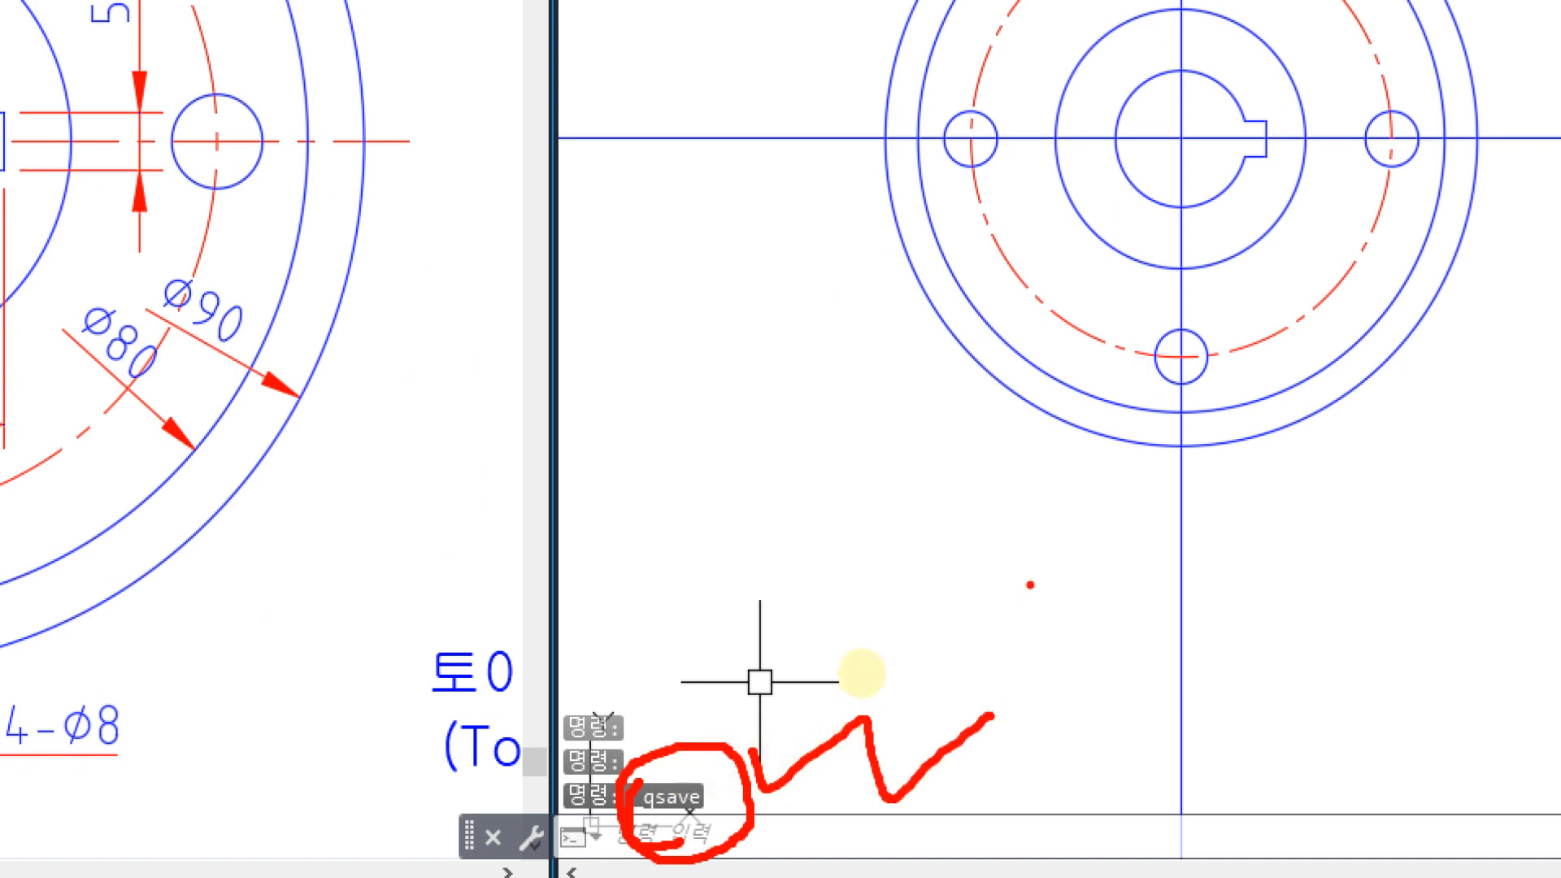
{"action": "scroll", "coordinate": [849, 528], "scroll_direction": "up", "scroll_amount": 5}
{"action": "scroll", "coordinate": [864, 474], "scroll_direction": "down", "scroll_amount": 3}
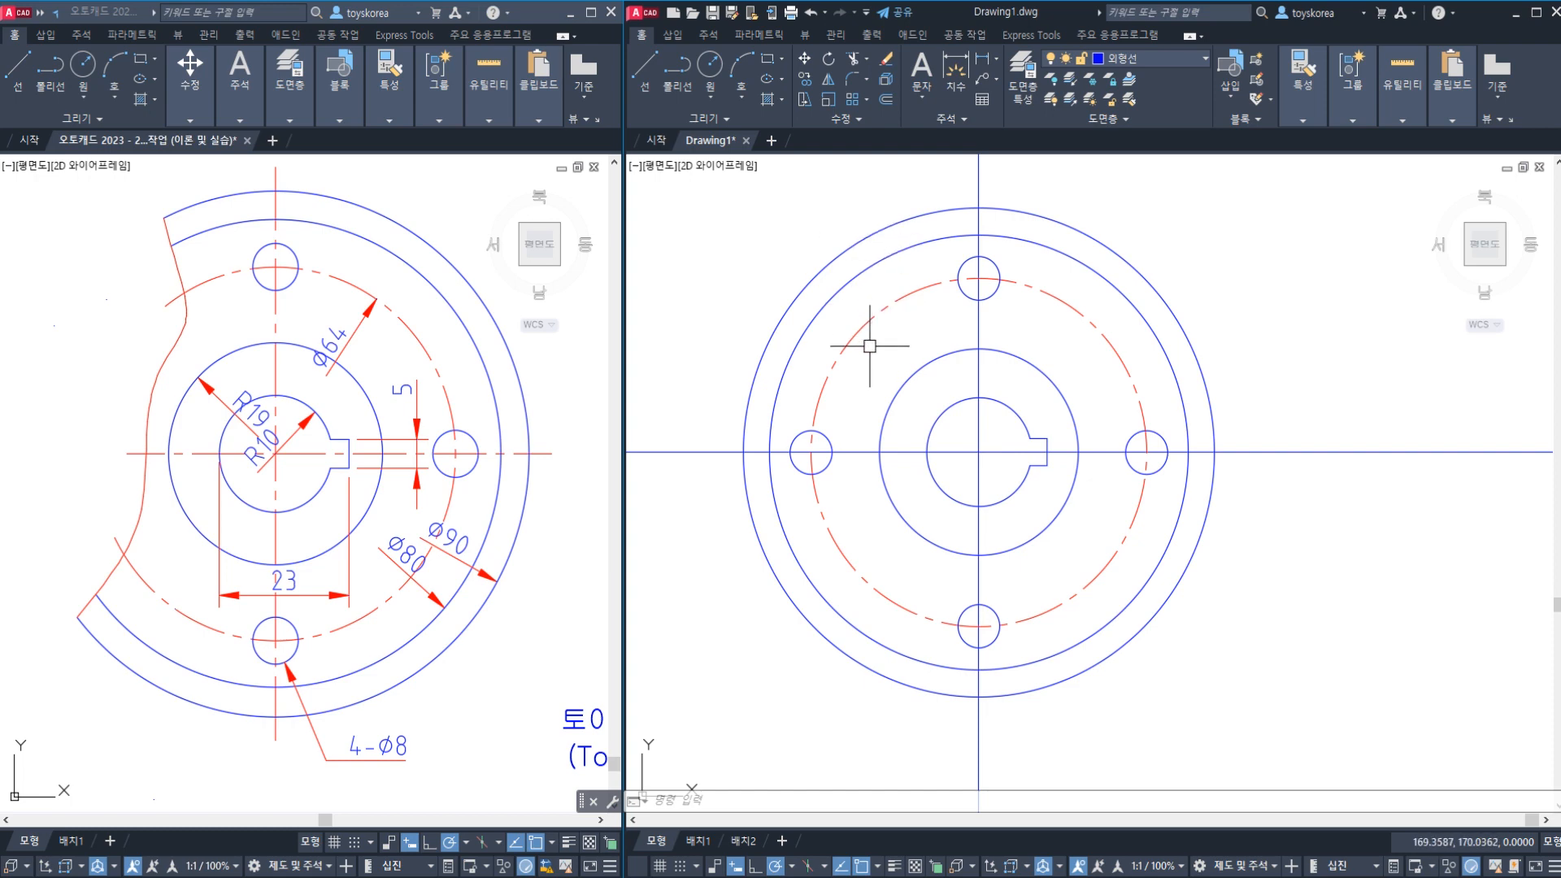
{"action": "left_click", "coordinate": [173, 367]}
{"action": "left_click", "coordinate": [178, 347]}
{"action": "key", "text": "Escape"}
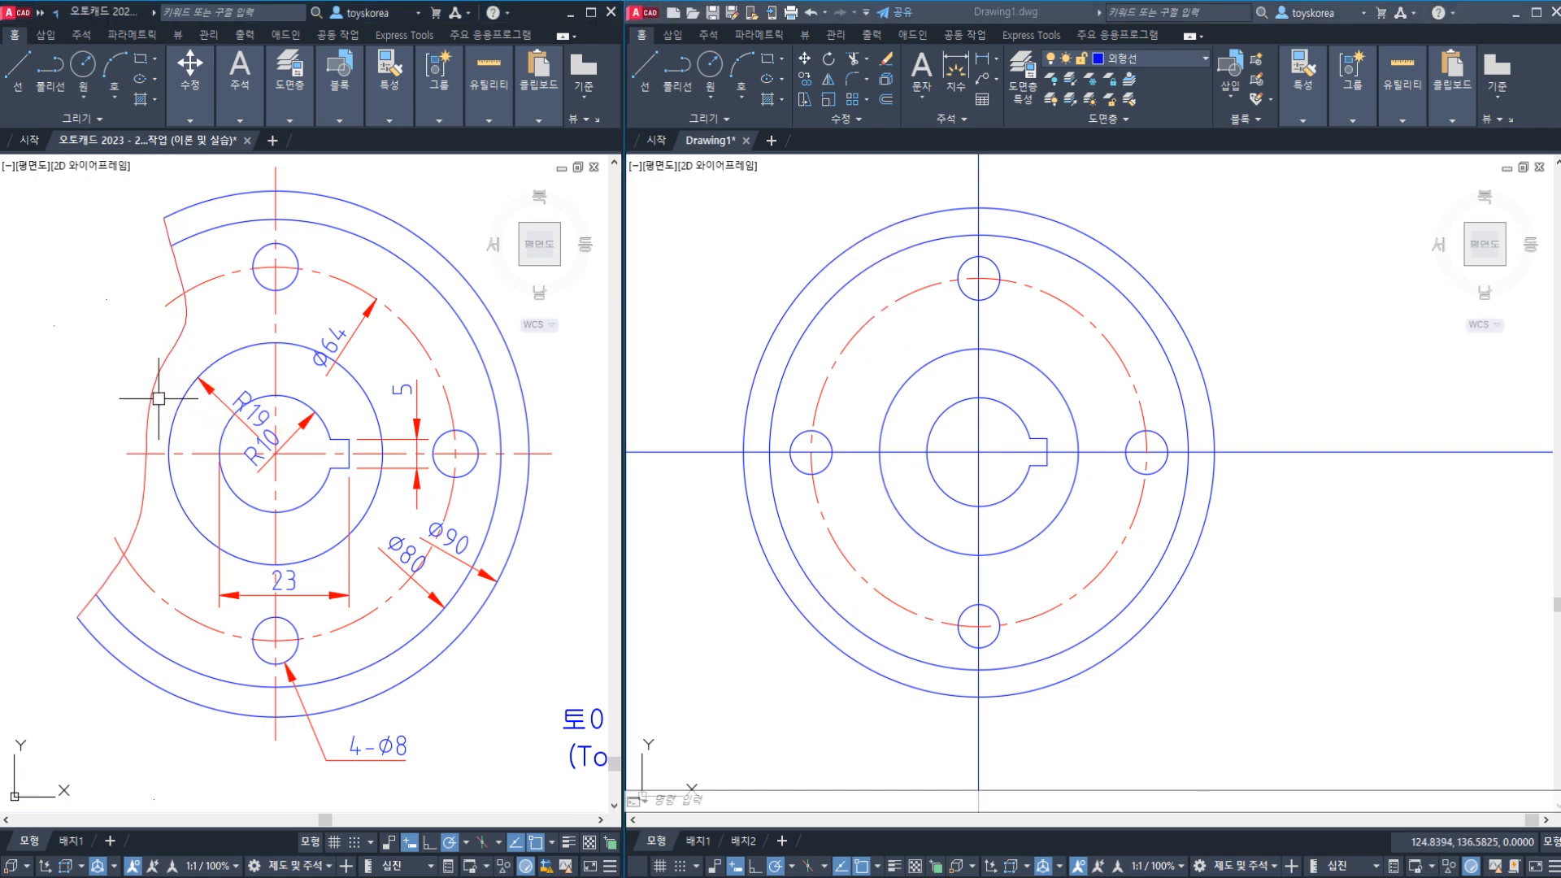
{"action": "left_click", "coordinate": [808, 363]}
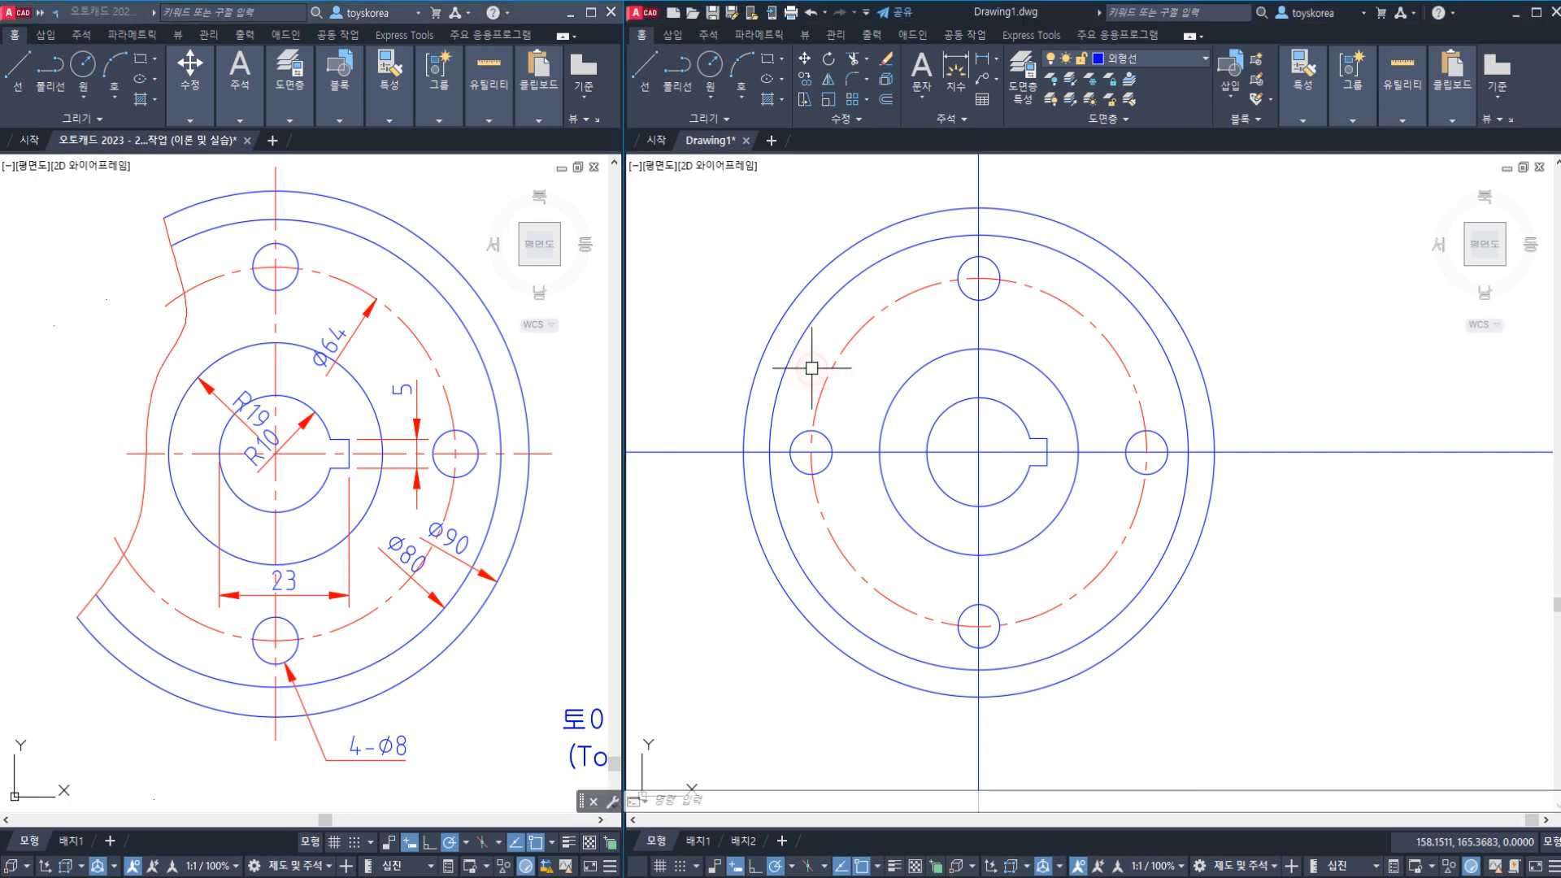
{"action": "left_click", "coordinate": [1194, 64]}
{"action": "left_click", "coordinate": [1160, 183]}
{"action": "left_click", "coordinate": [1138, 217]}
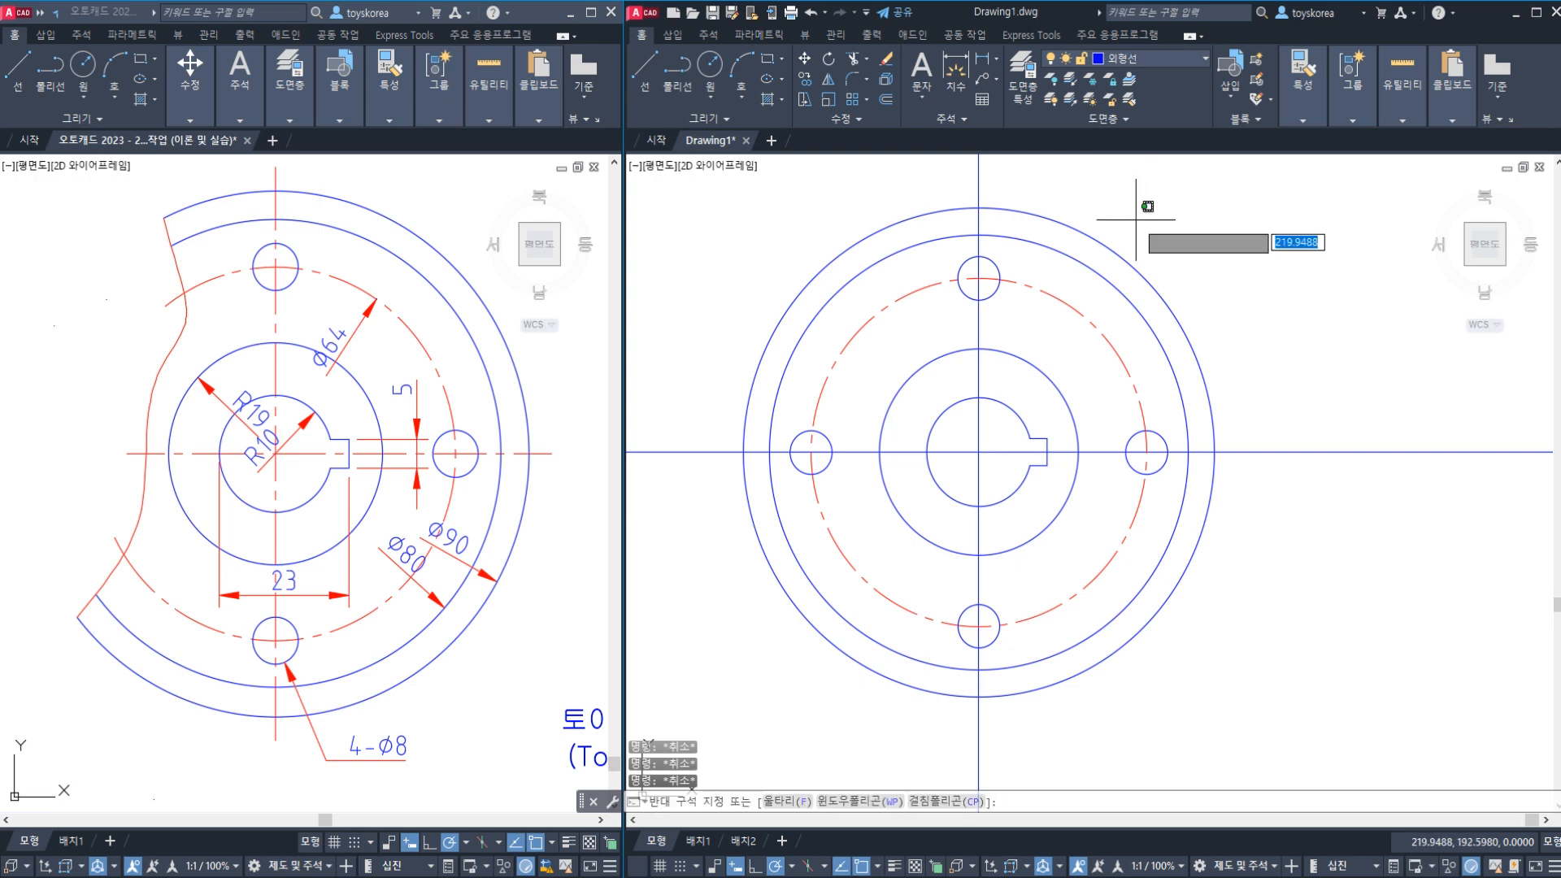
{"action": "key", "text": "Escape"}
{"action": "key", "text": "Escape"}
{"action": "key", "text": "Escape"}
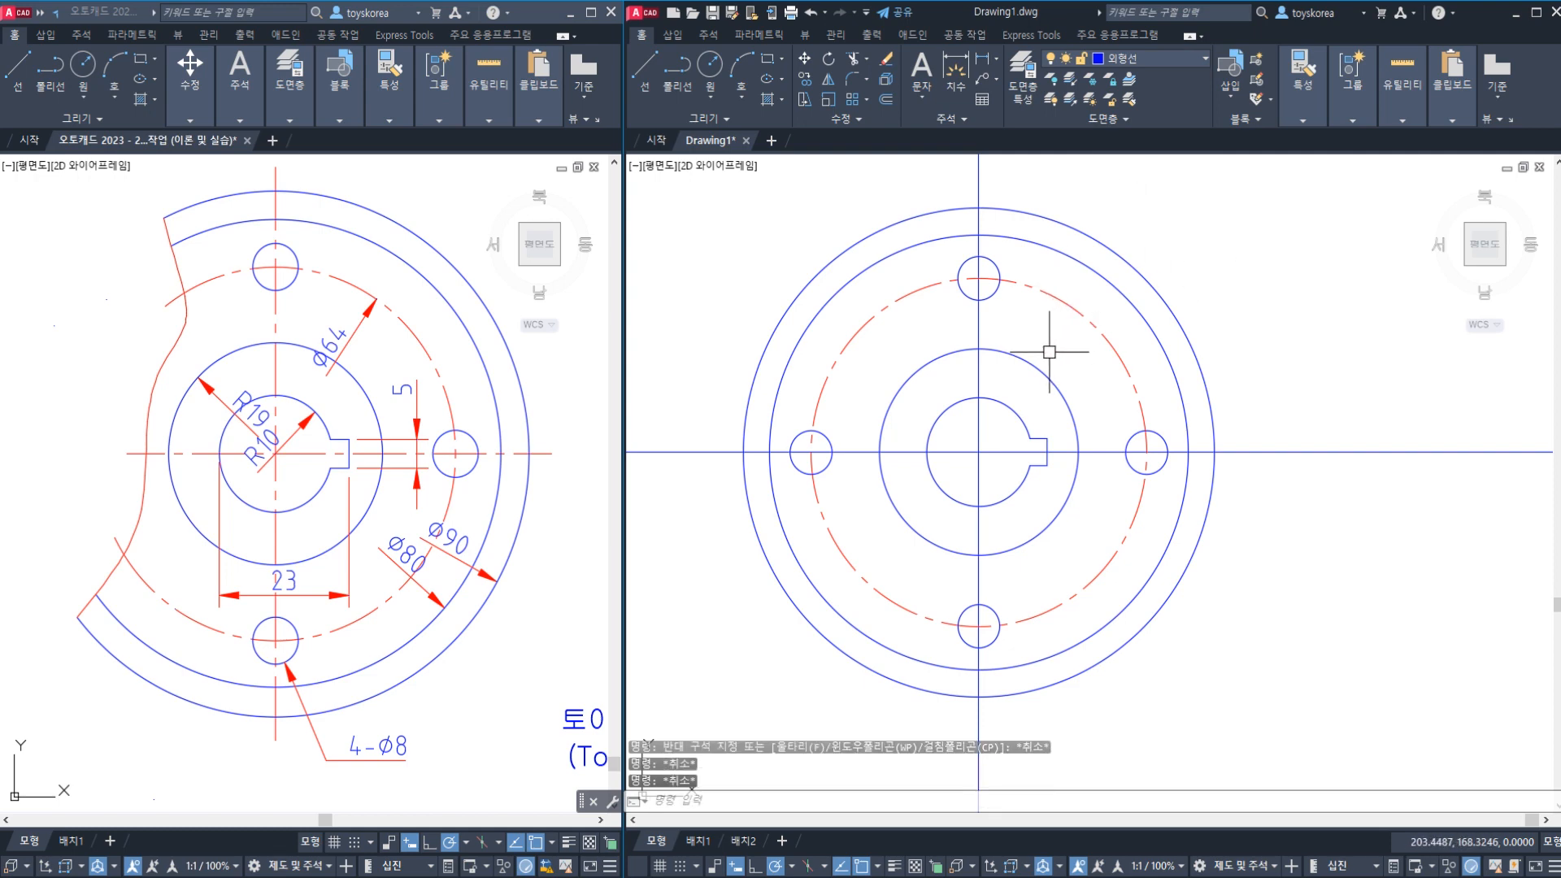
- Create a new layer named 가는실선 in the layer properties manager
{"action": "type", "text": "LA"}
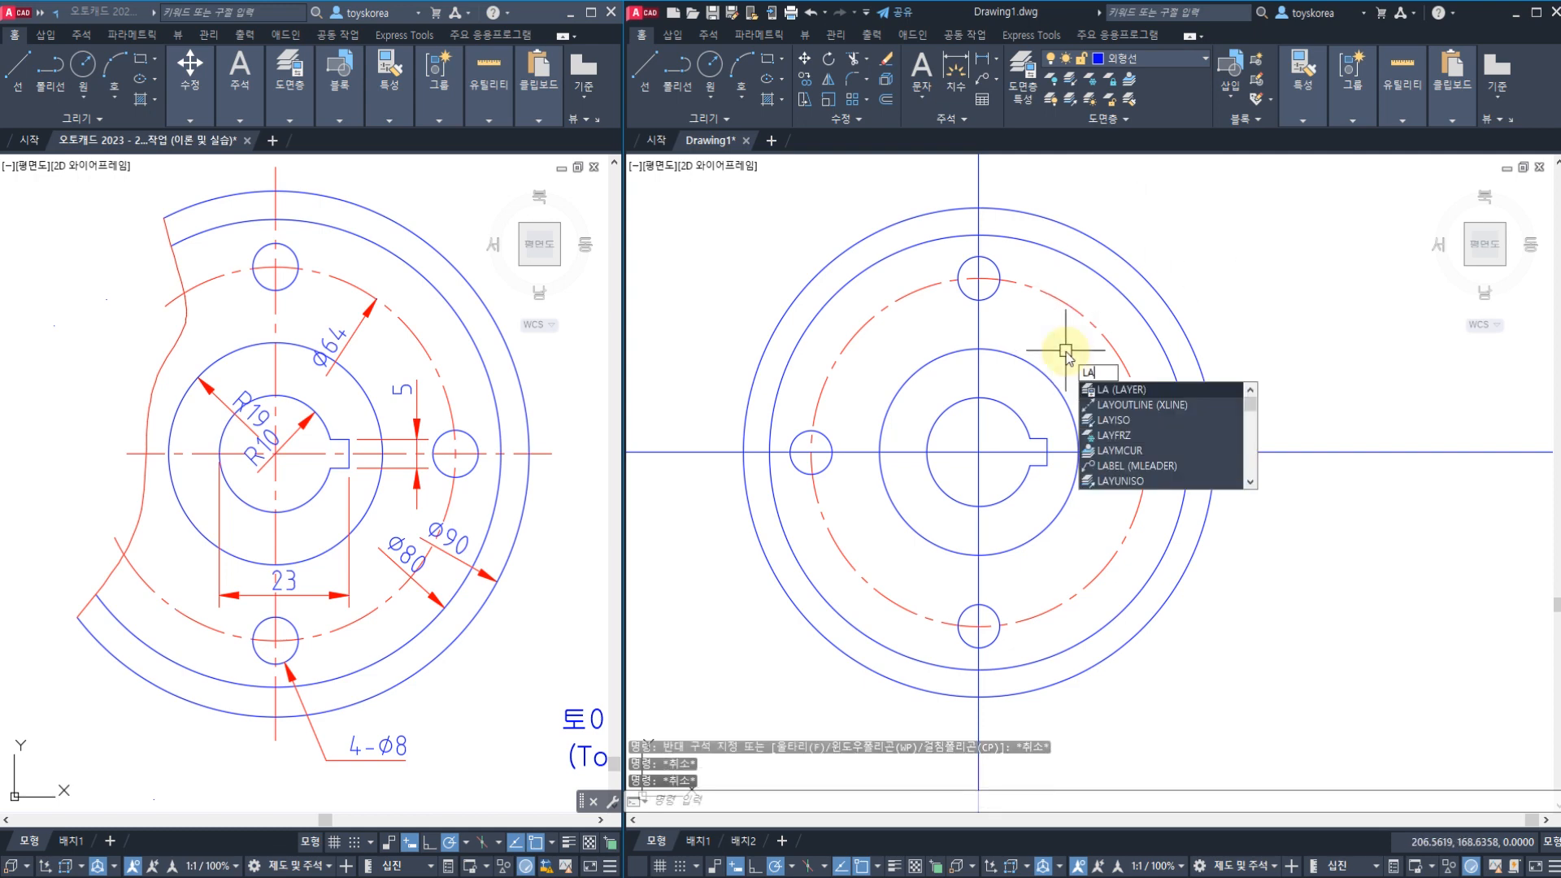
{"action": "key", "text": "Return"}
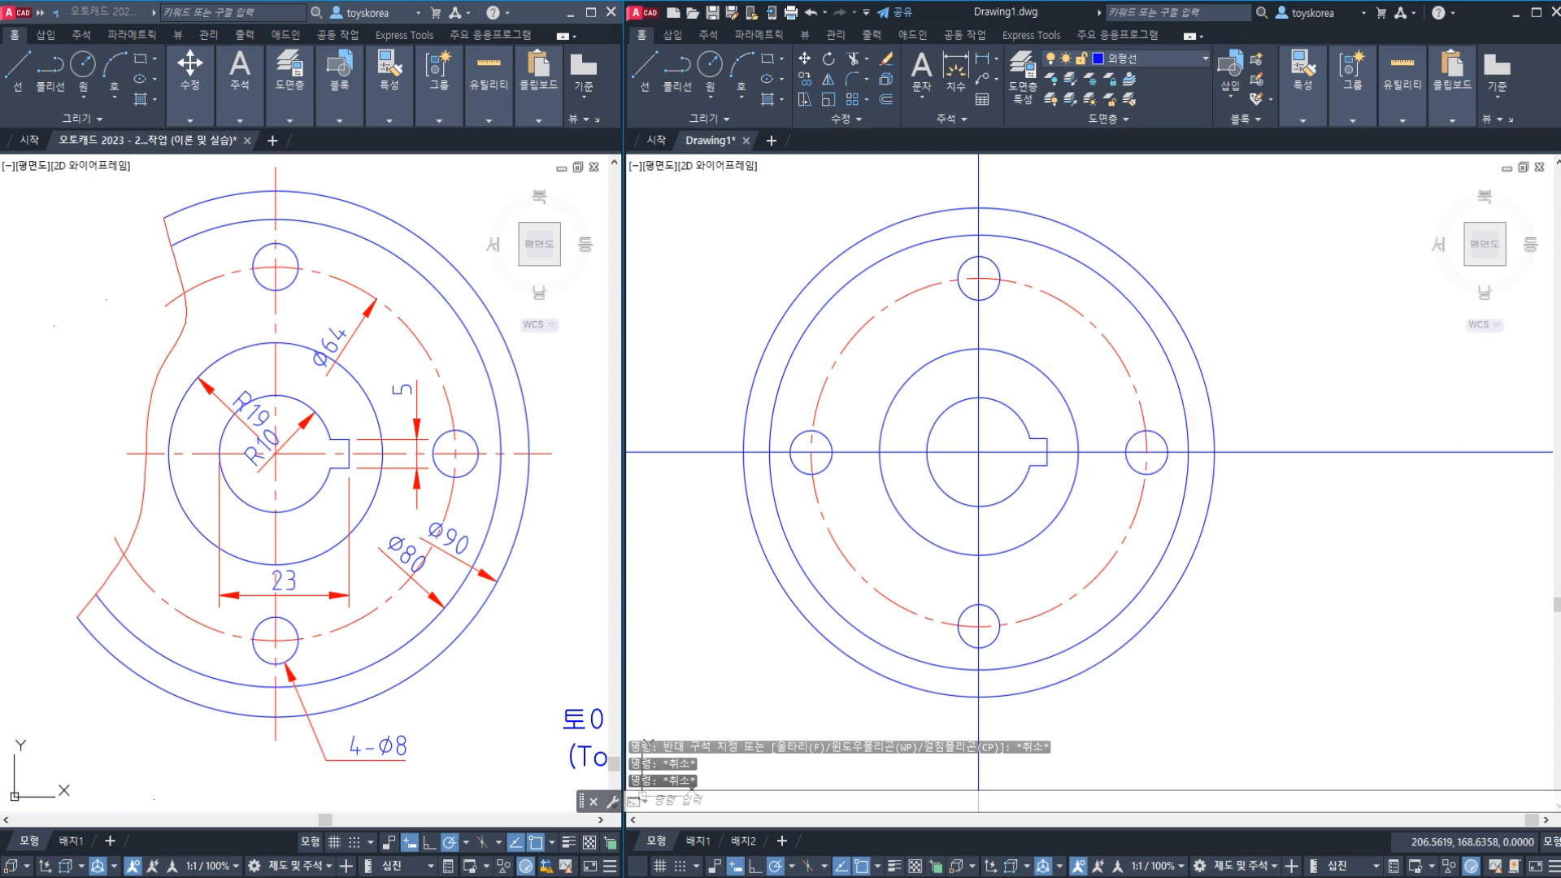
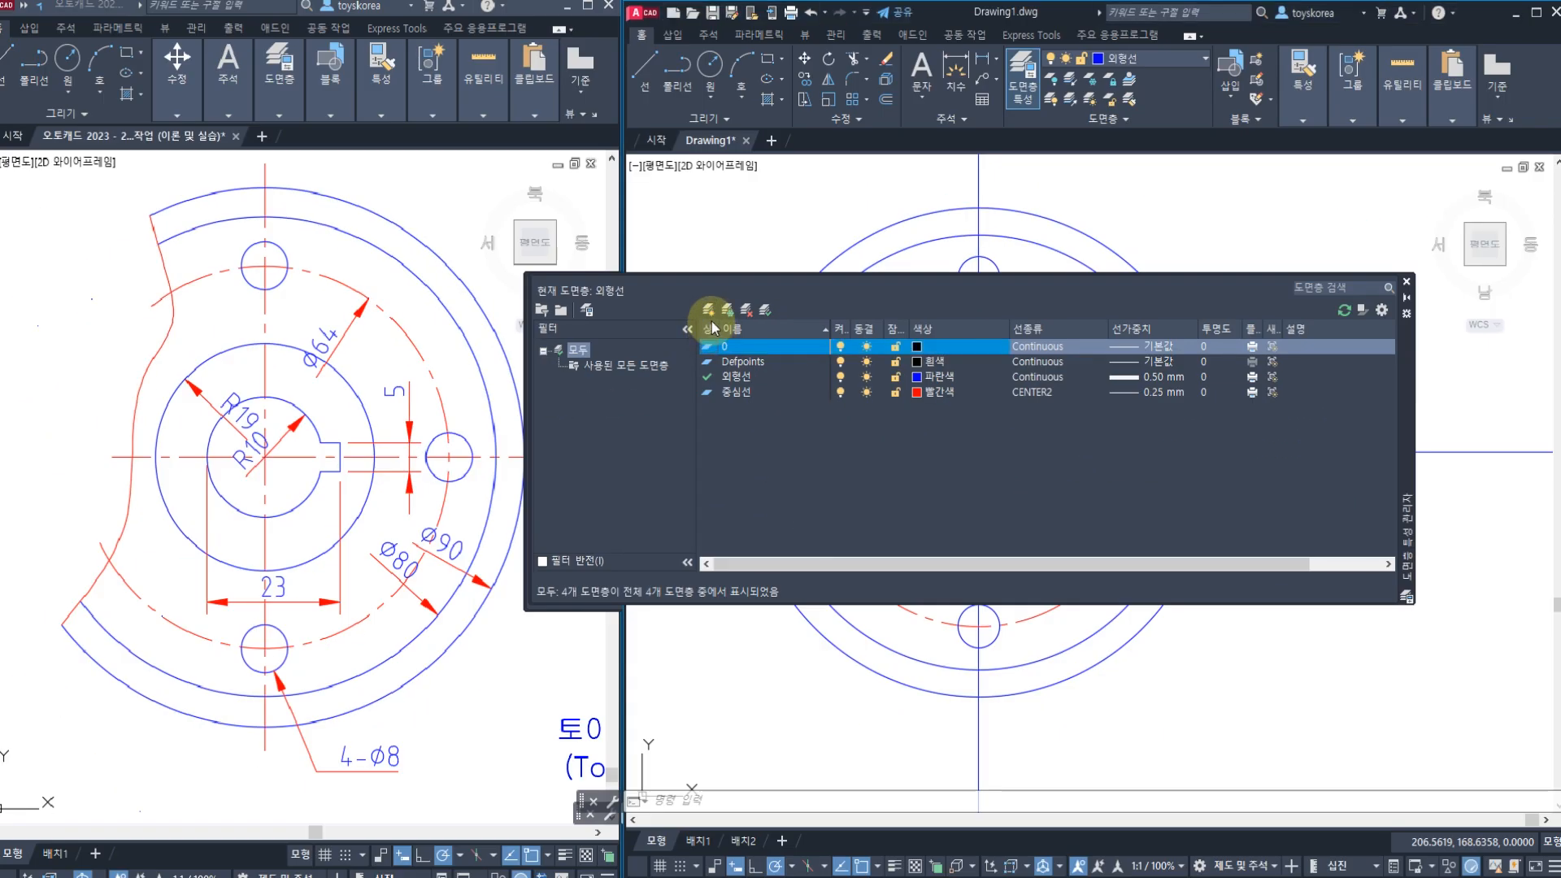
{"action": "left_click", "coordinate": [698, 300]}
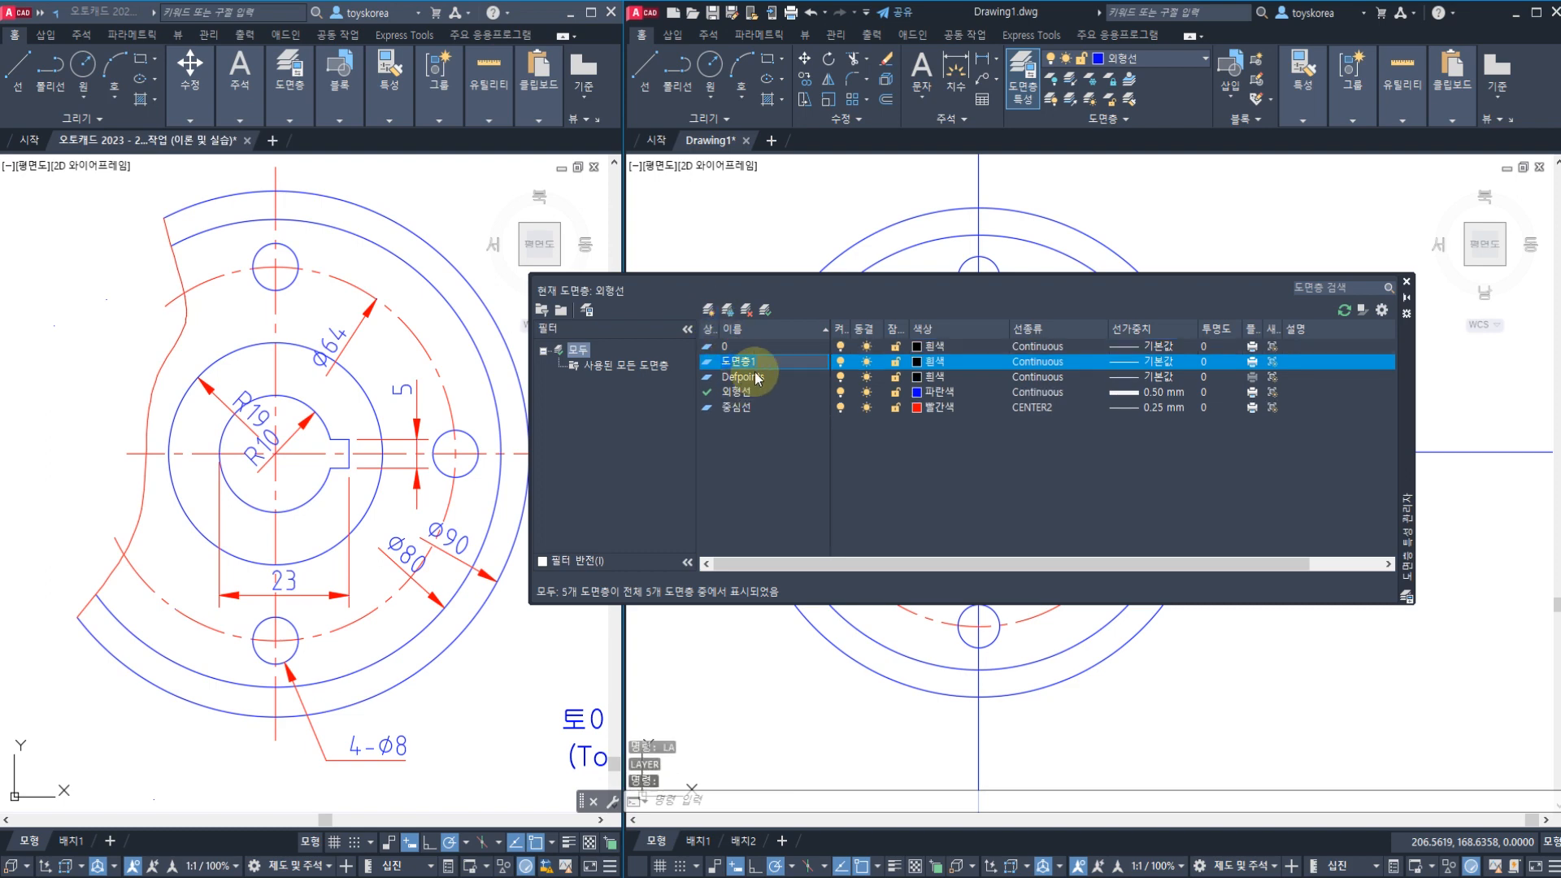
{"action": "type", "text": "D"}
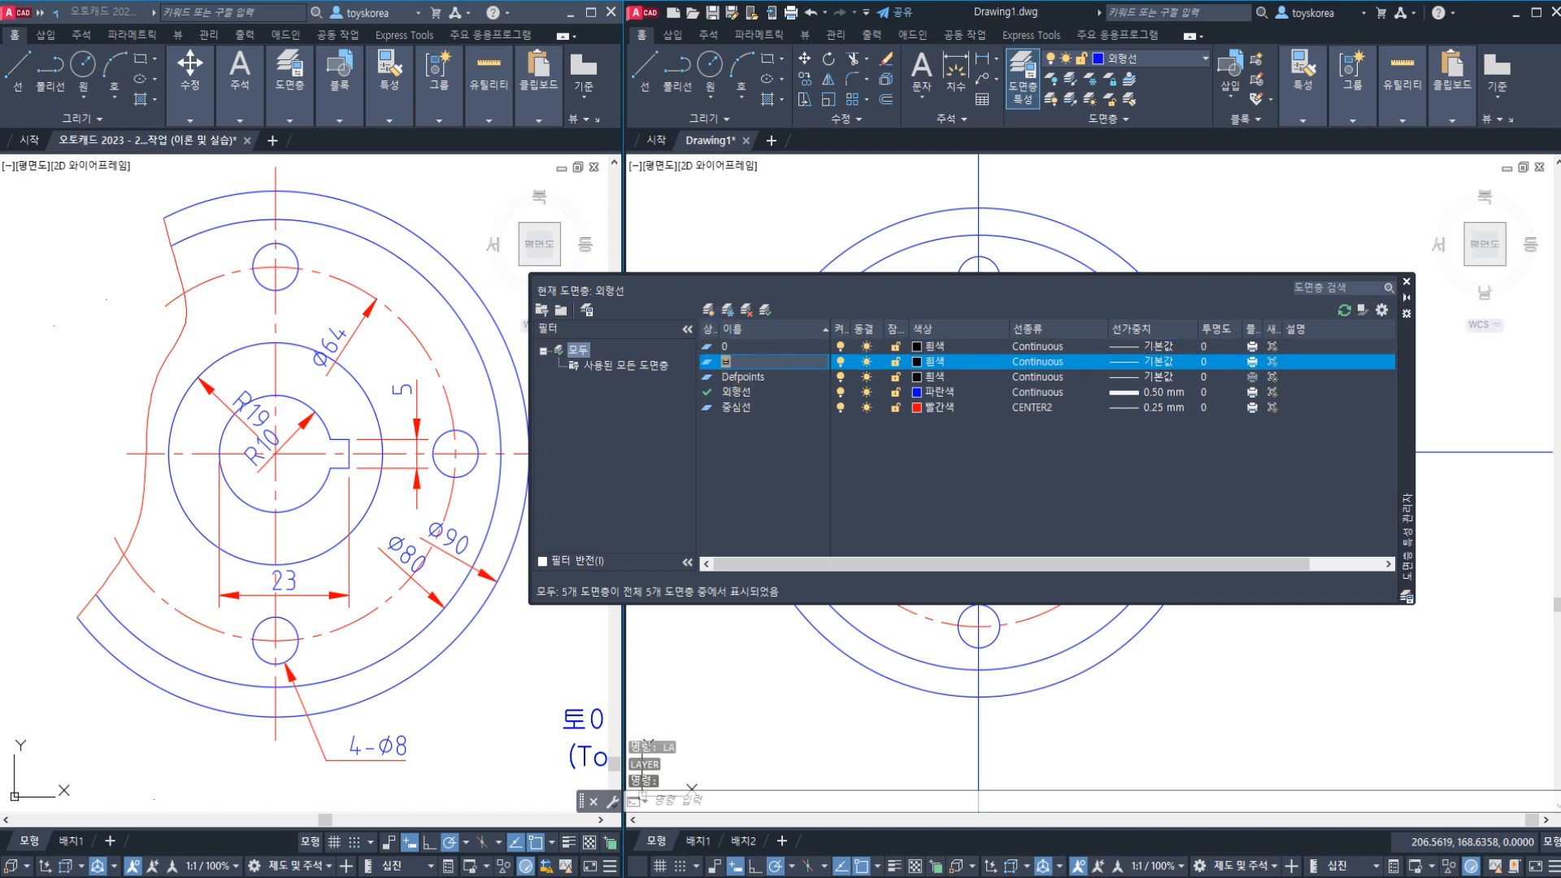
{"action": "type", "text": "가는ㅅ"}
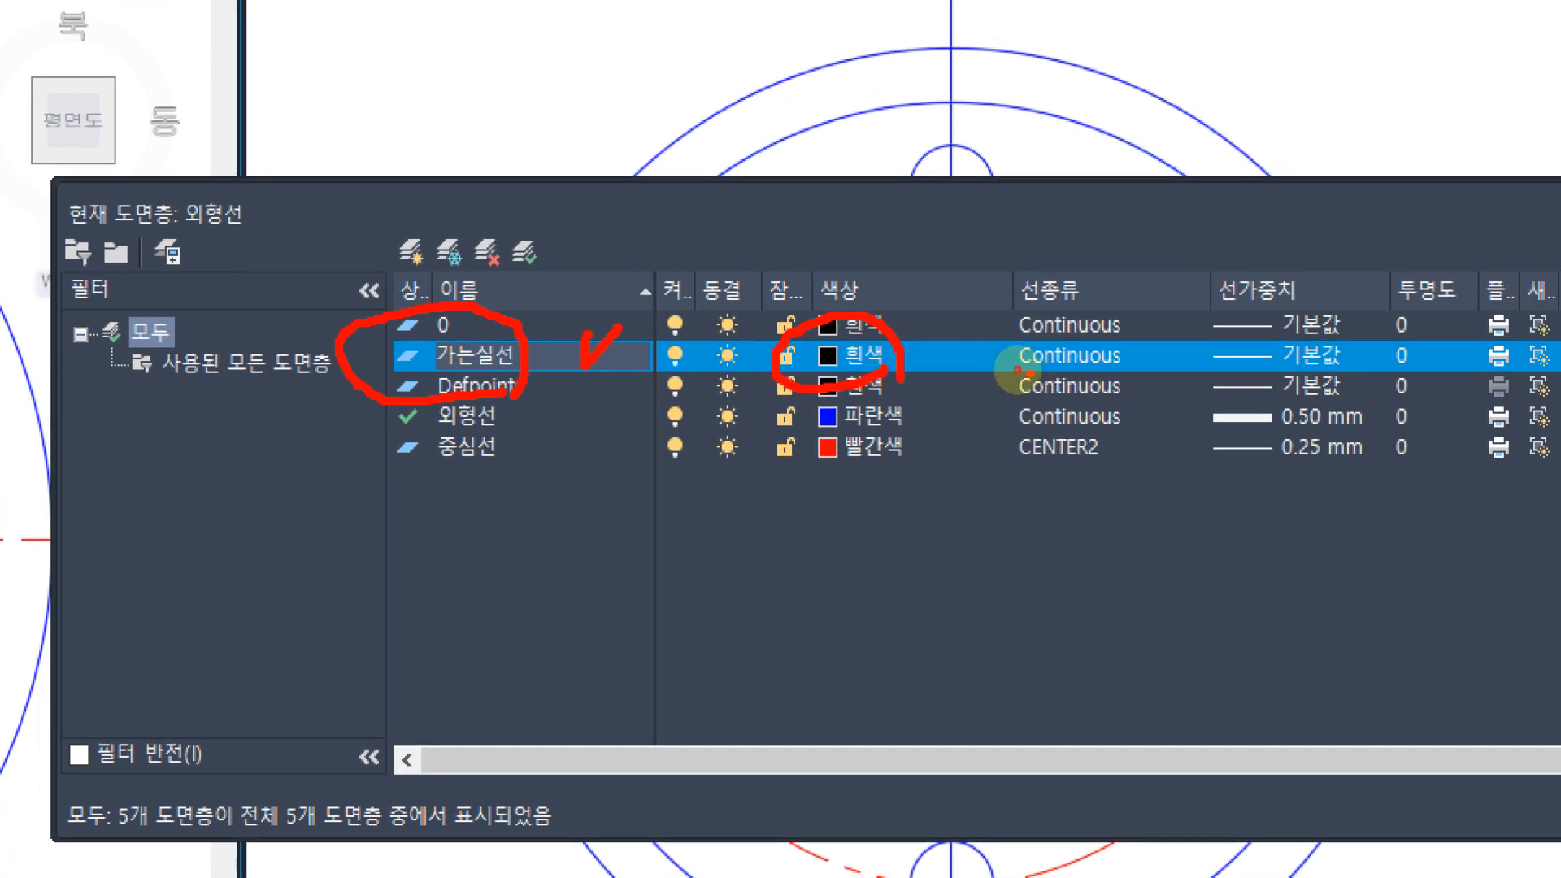
{"action": "mouse_move", "coordinate": [1031, 374]}
{"action": "left_mouse_down"}
{"action": "mouse_move", "coordinate": [1049, 316]}
{"action": "mouse_move", "coordinate": [1144, 335]}
{"action": "mouse_move", "coordinate": [1094, 398]}
{"action": "left_mouse_up"}
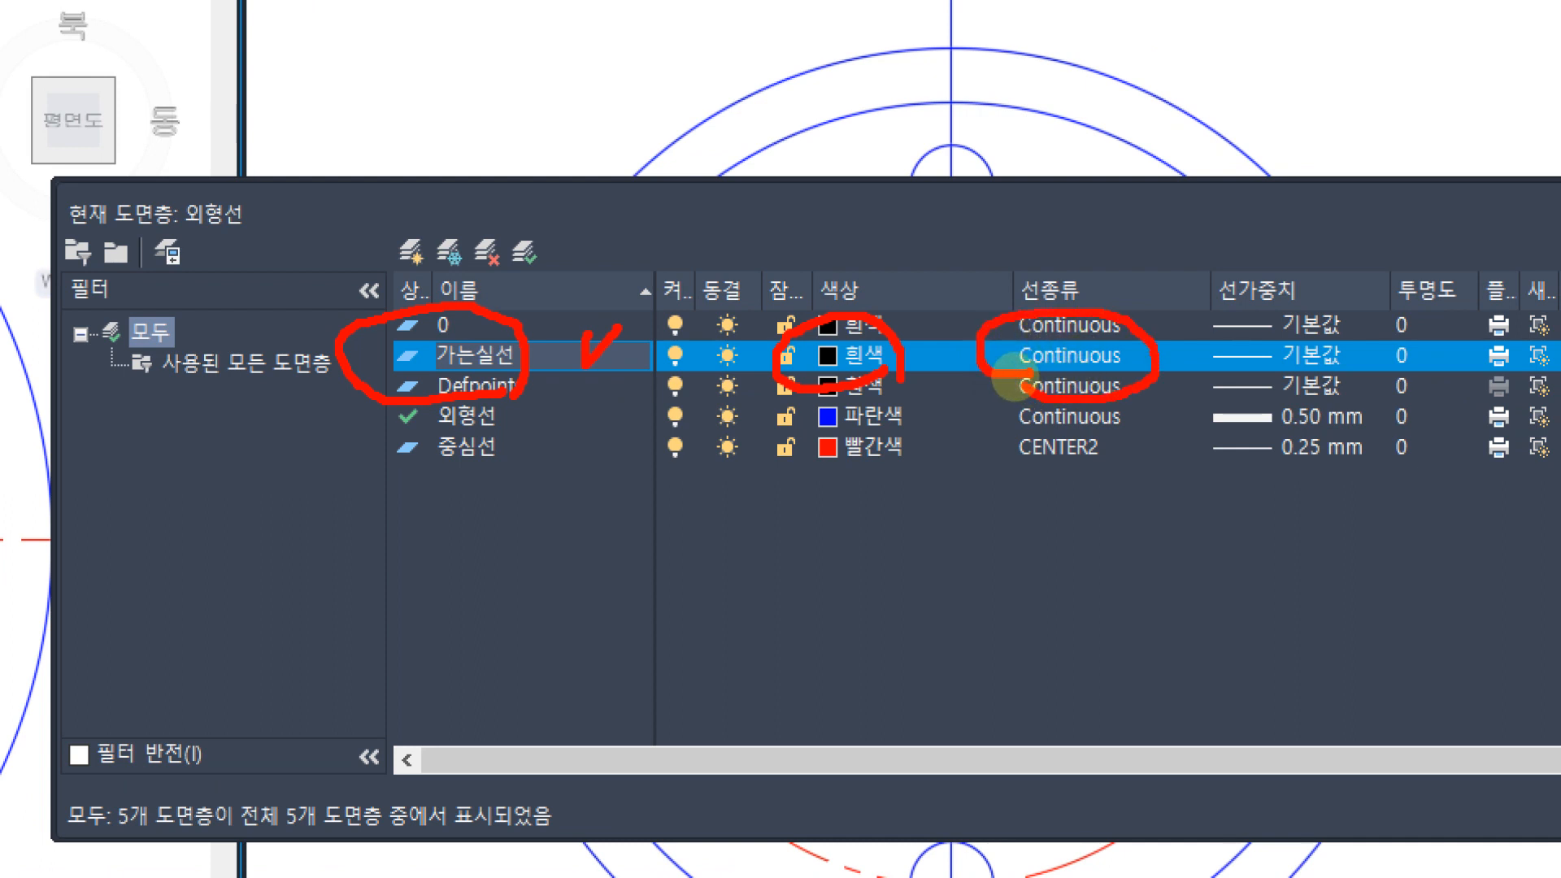
{"action": "mouse_move", "coordinate": [1183, 337]}
{"action": "left_mouse_down"}
{"action": "mouse_move", "coordinate": [1153, 378]}
{"action": "mouse_move", "coordinate": [1150, 422]}
{"action": "mouse_move", "coordinate": [1164, 398]}
{"action": "left_mouse_up"}
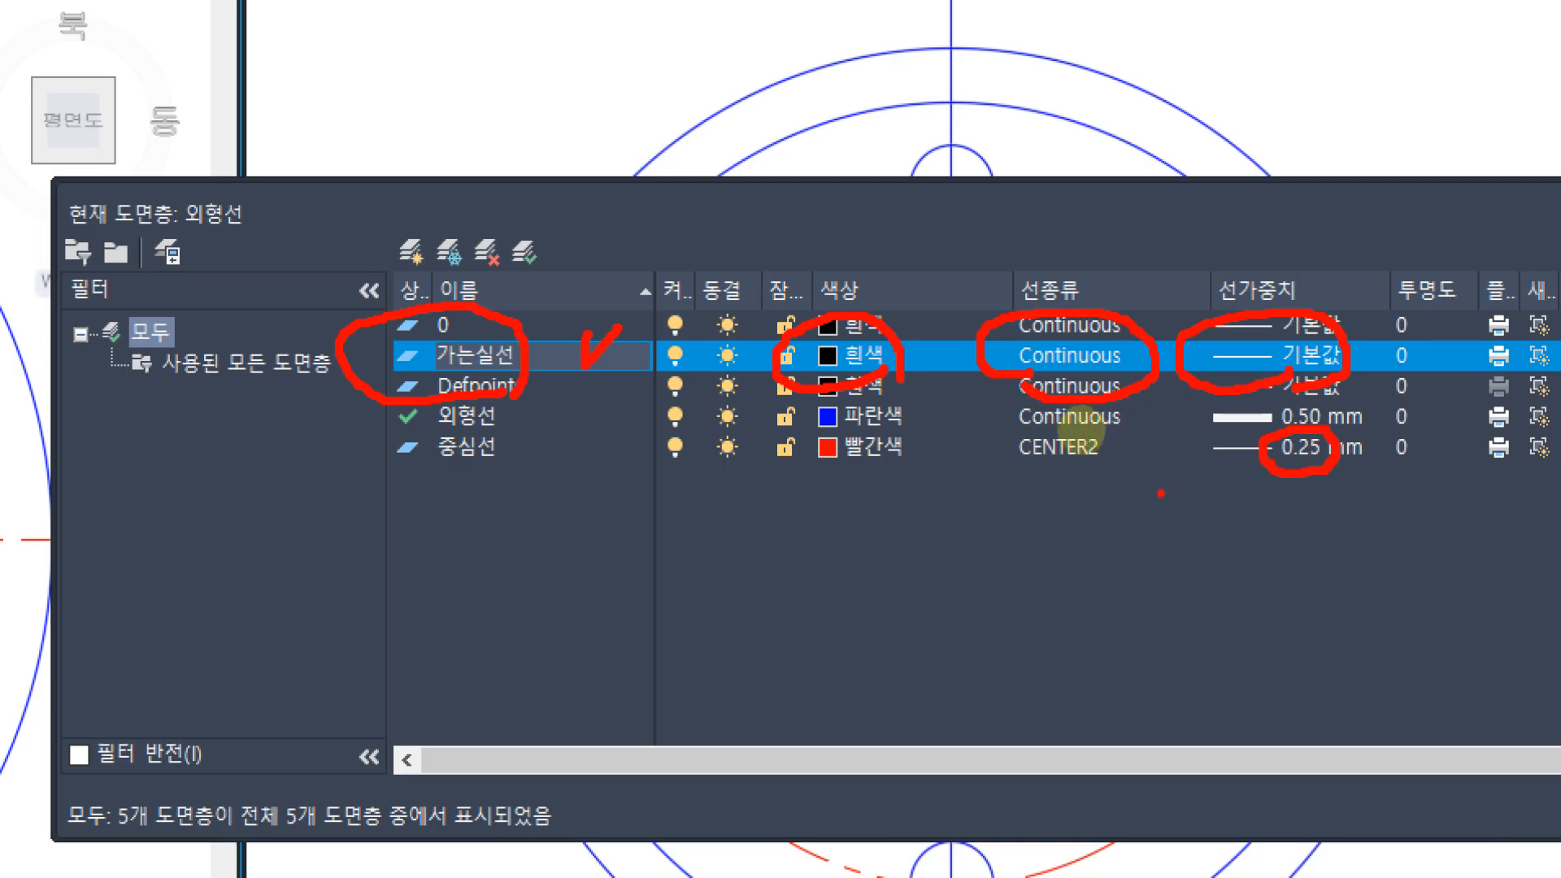
- Set the colour of the 가는실선 layer to red (빨간색)
{"action": "key", "text": "Escape"}
{"action": "left_click", "coordinate": [932, 363]}
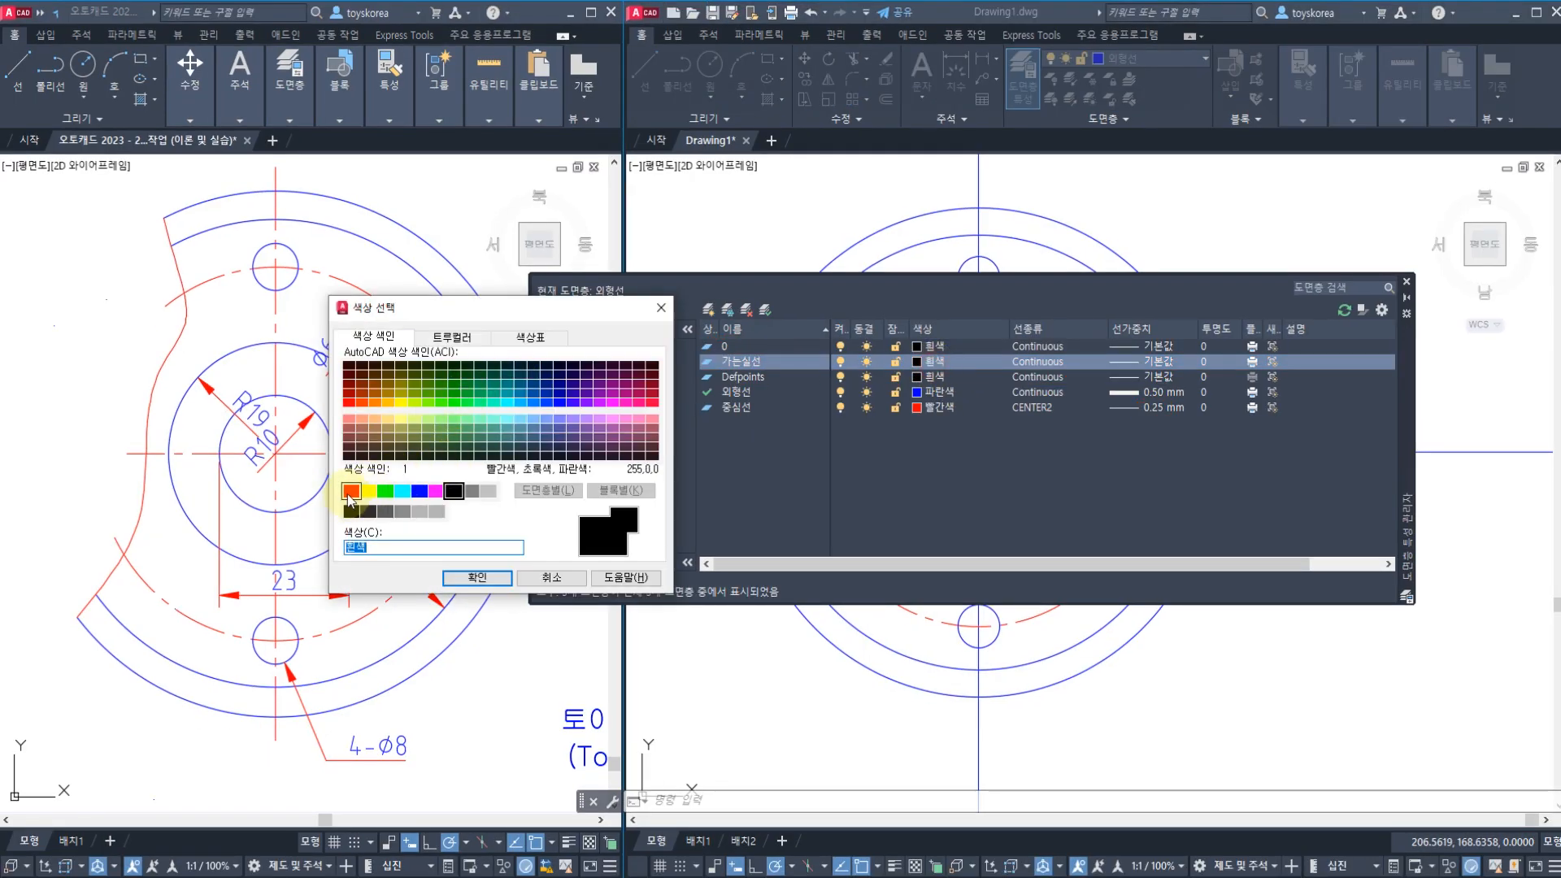
{"action": "left_click", "coordinate": [352, 491]}
{"action": "left_click", "coordinate": [469, 578]}
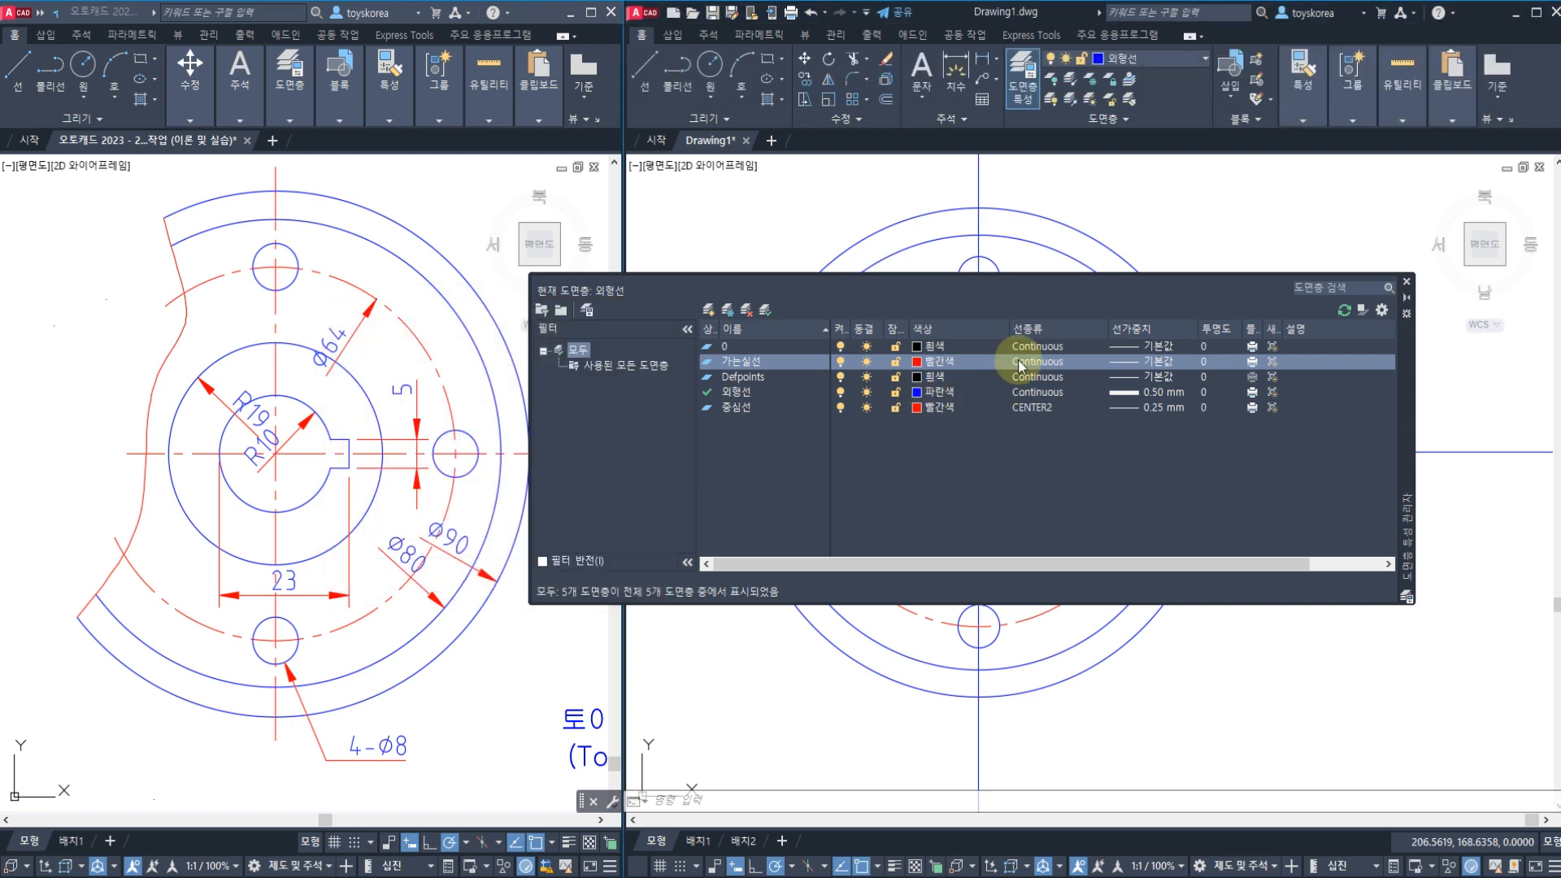
- Set the 가는실선 layer's lineweight to 0.25 mm and close the layer properties manager
{"action": "left_click", "coordinate": [1161, 362]}
{"action": "left_click", "coordinate": [479, 473]}
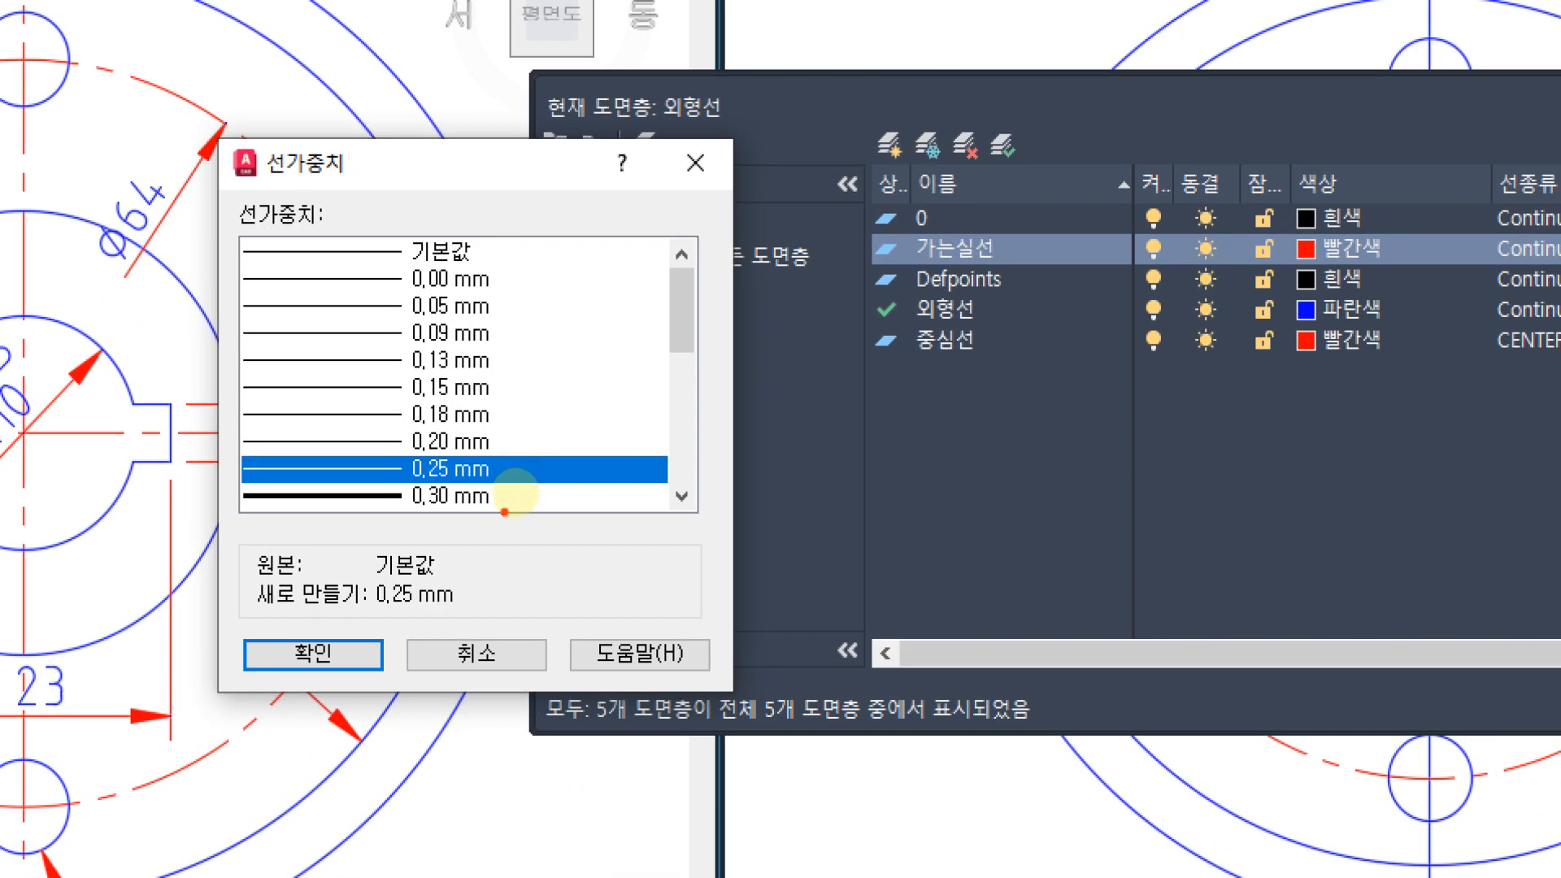
{"action": "mouse_move", "coordinate": [505, 512]}
{"action": "left_mouse_down"}
{"action": "mouse_move", "coordinate": [183, 532]}
{"action": "mouse_move", "coordinate": [449, 411]}
{"action": "mouse_move", "coordinate": [553, 506]}
{"action": "mouse_move", "coordinate": [639, 404]}
{"action": "left_mouse_up"}
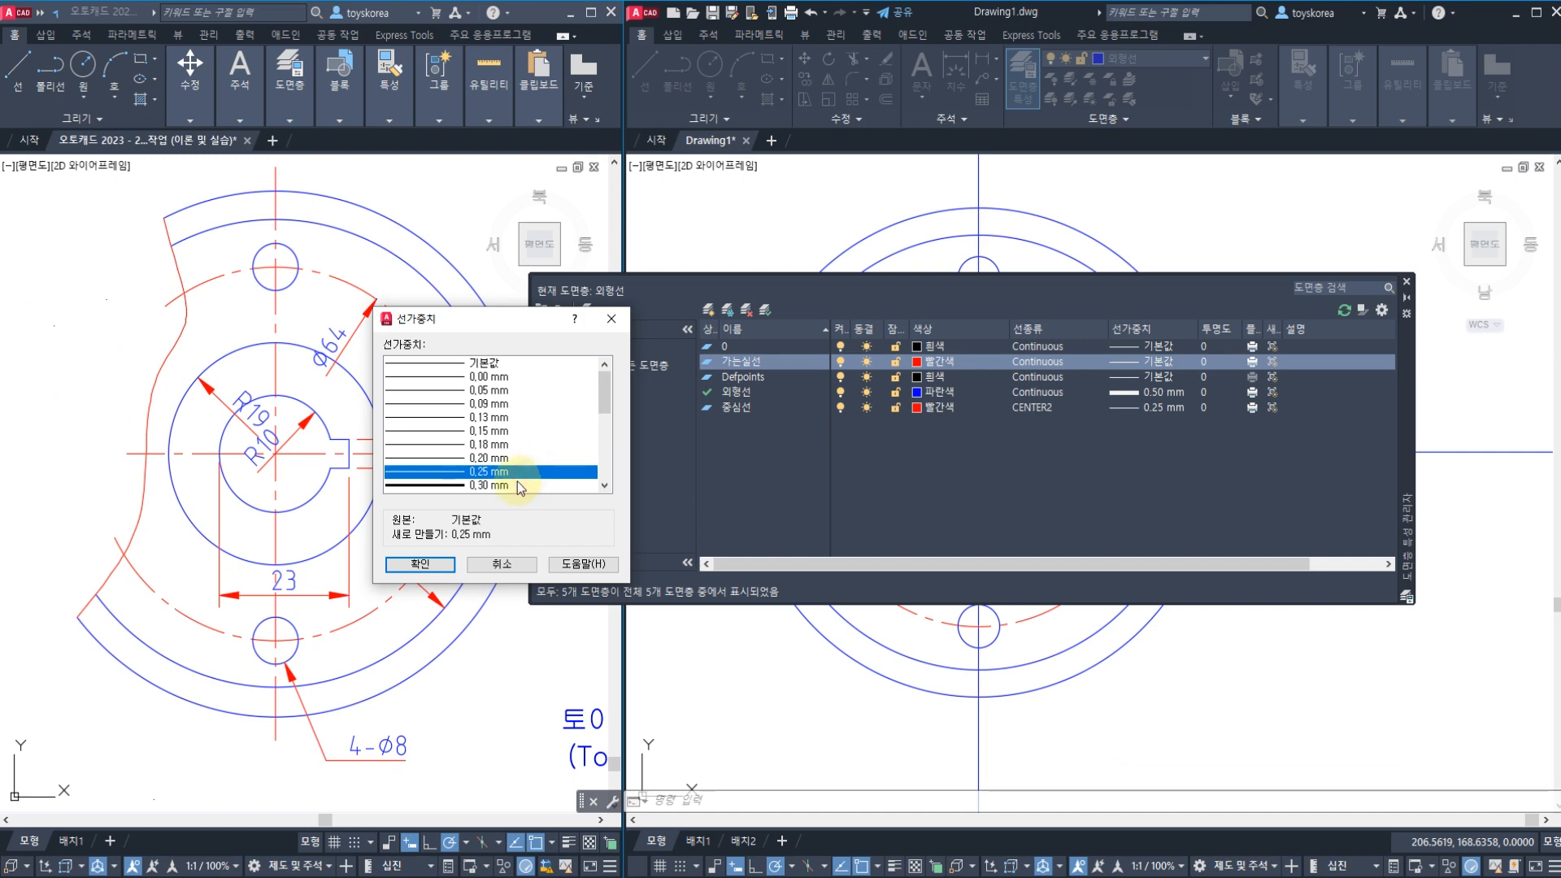
{"action": "left_click", "coordinate": [419, 567]}
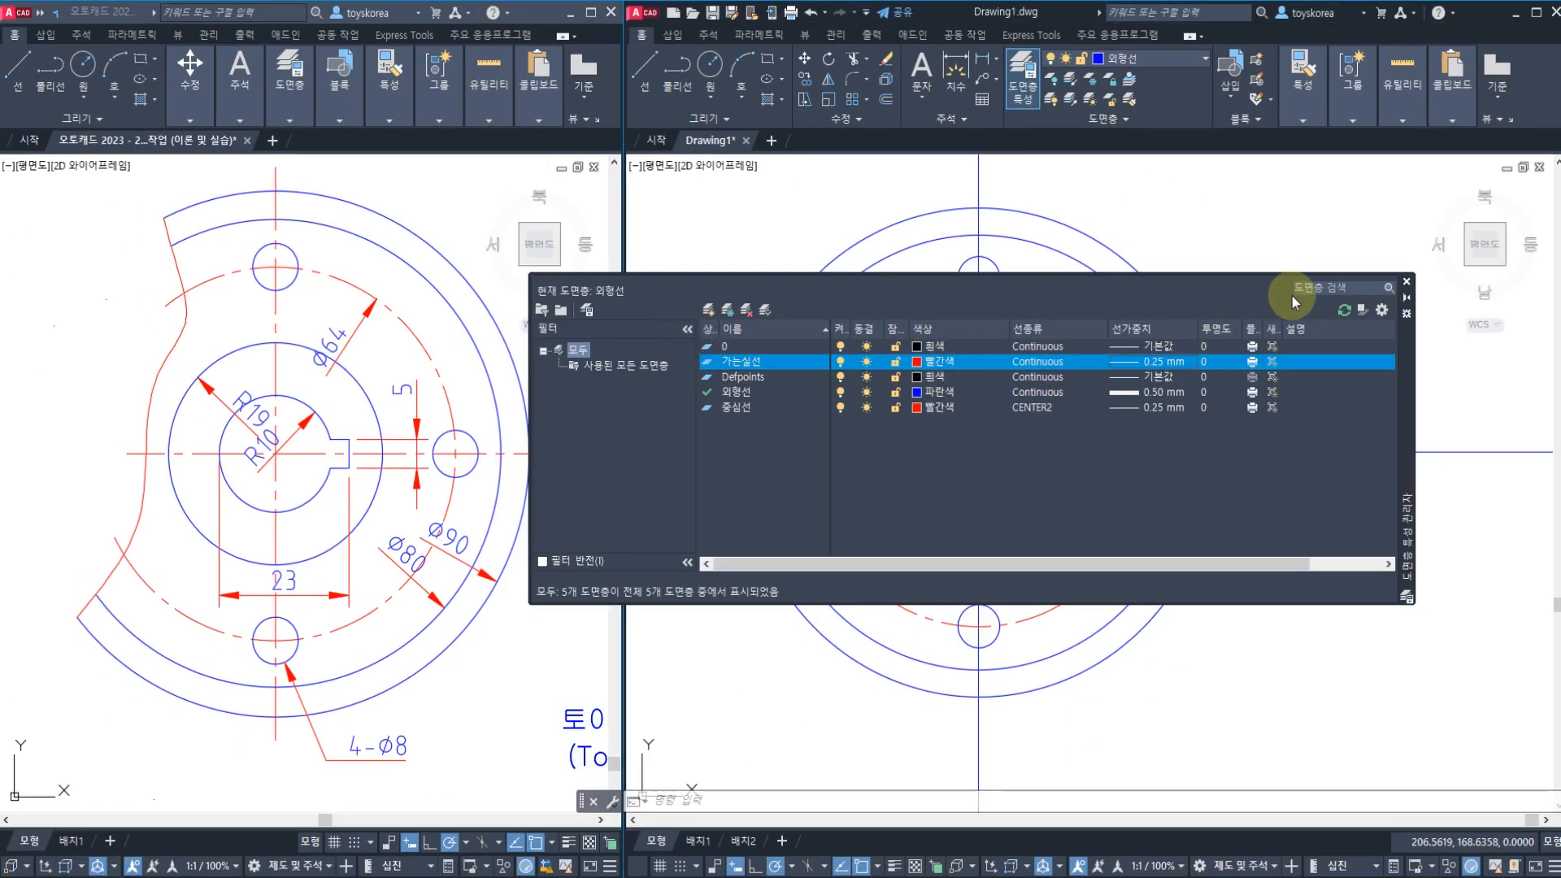
{"action": "left_click", "coordinate": [1407, 281]}
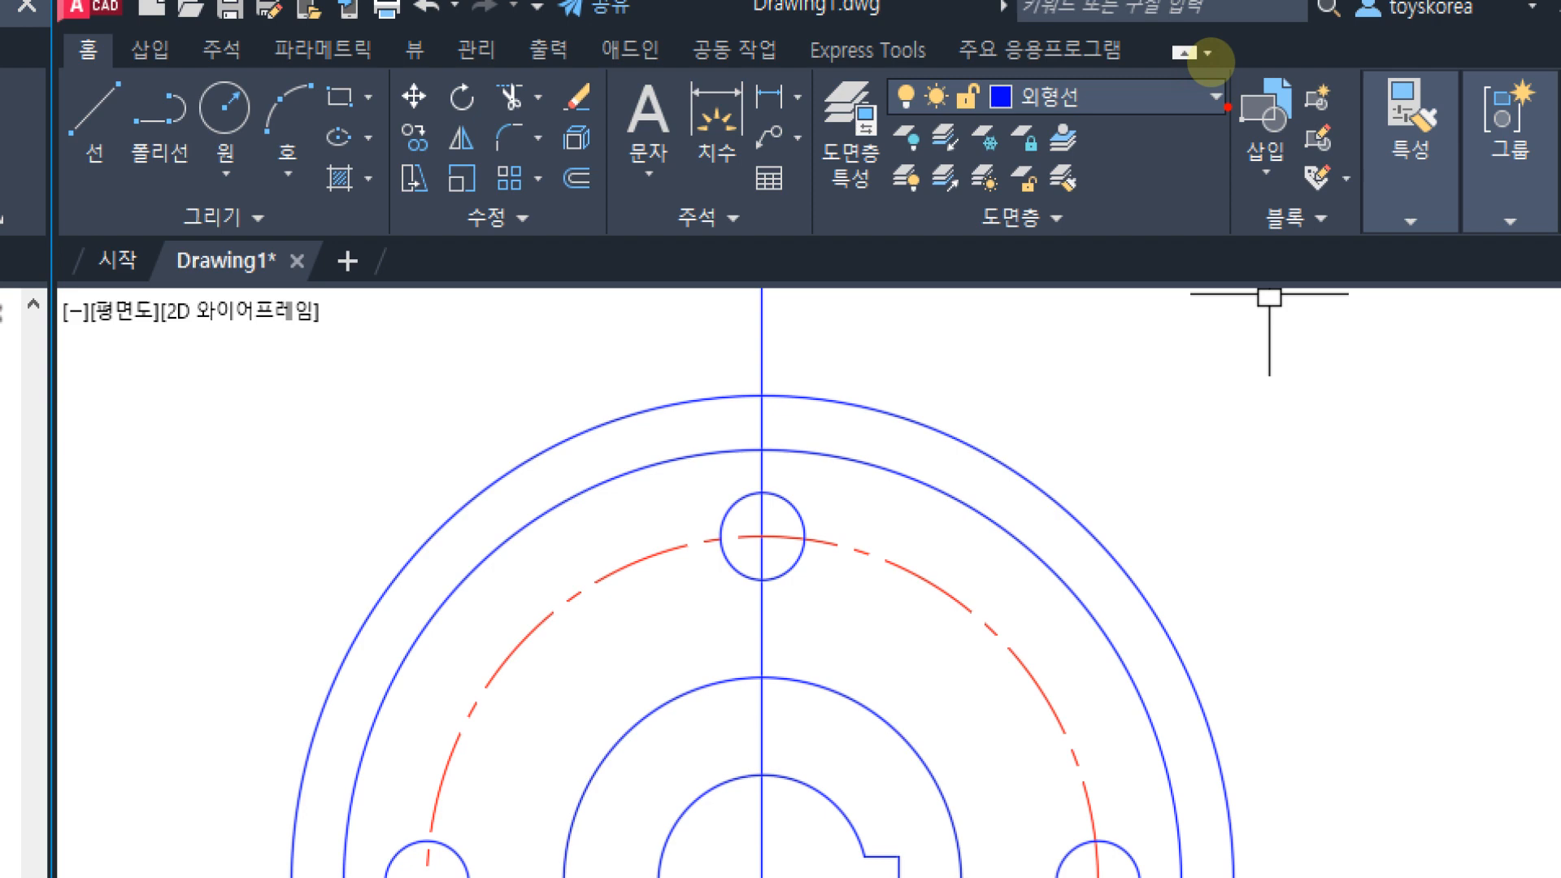
{"action": "left_click_drag", "start_coordinate": [1226, 104], "coordinate": [1190, 96]}
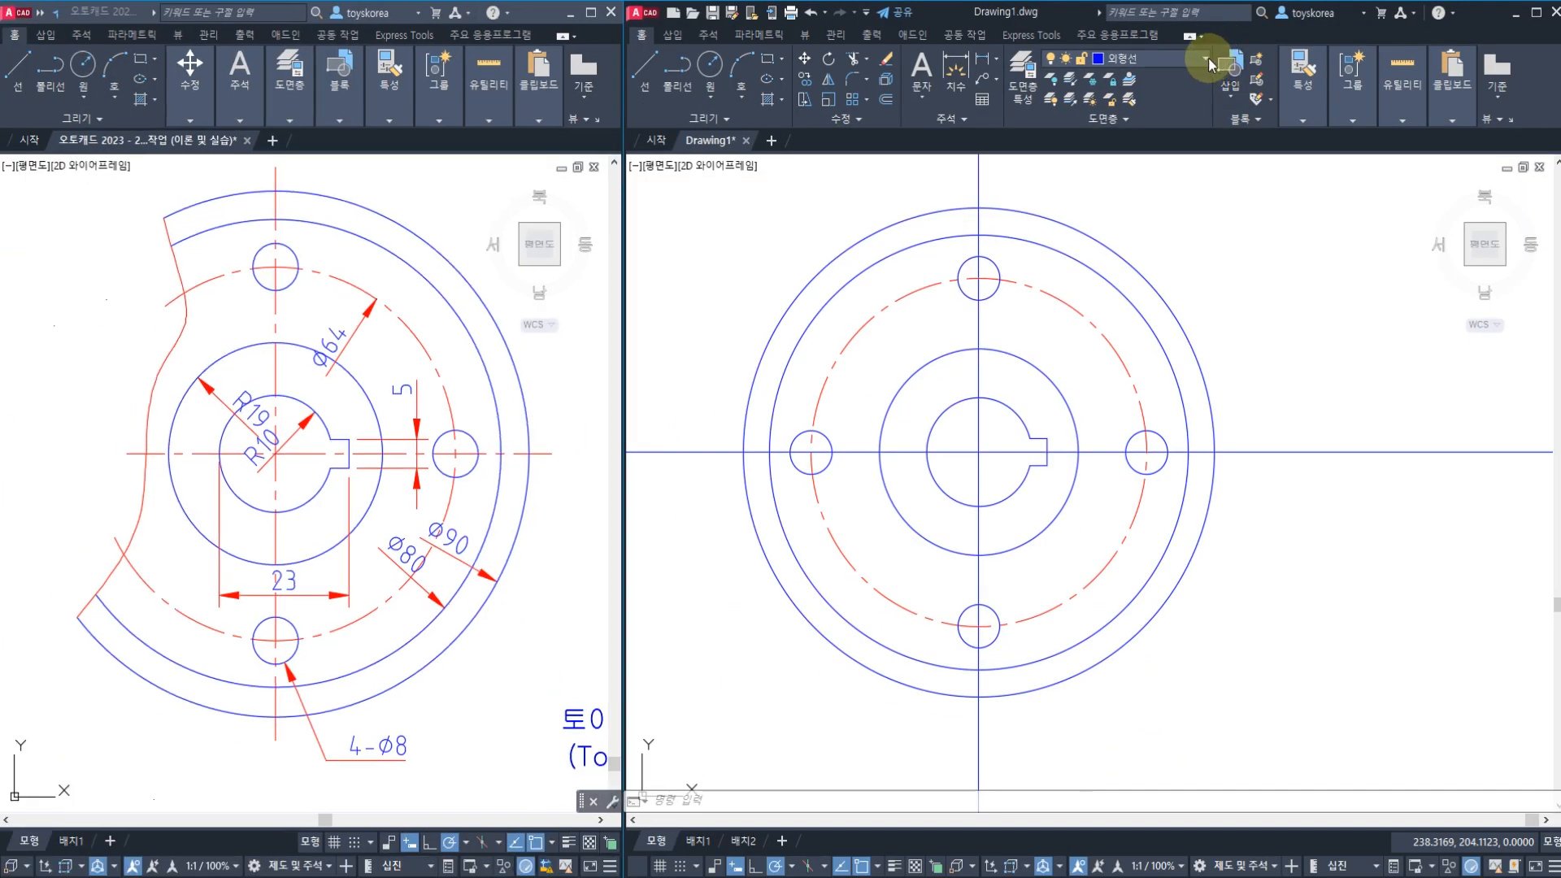
{"action": "left_click", "coordinate": [1208, 57]}
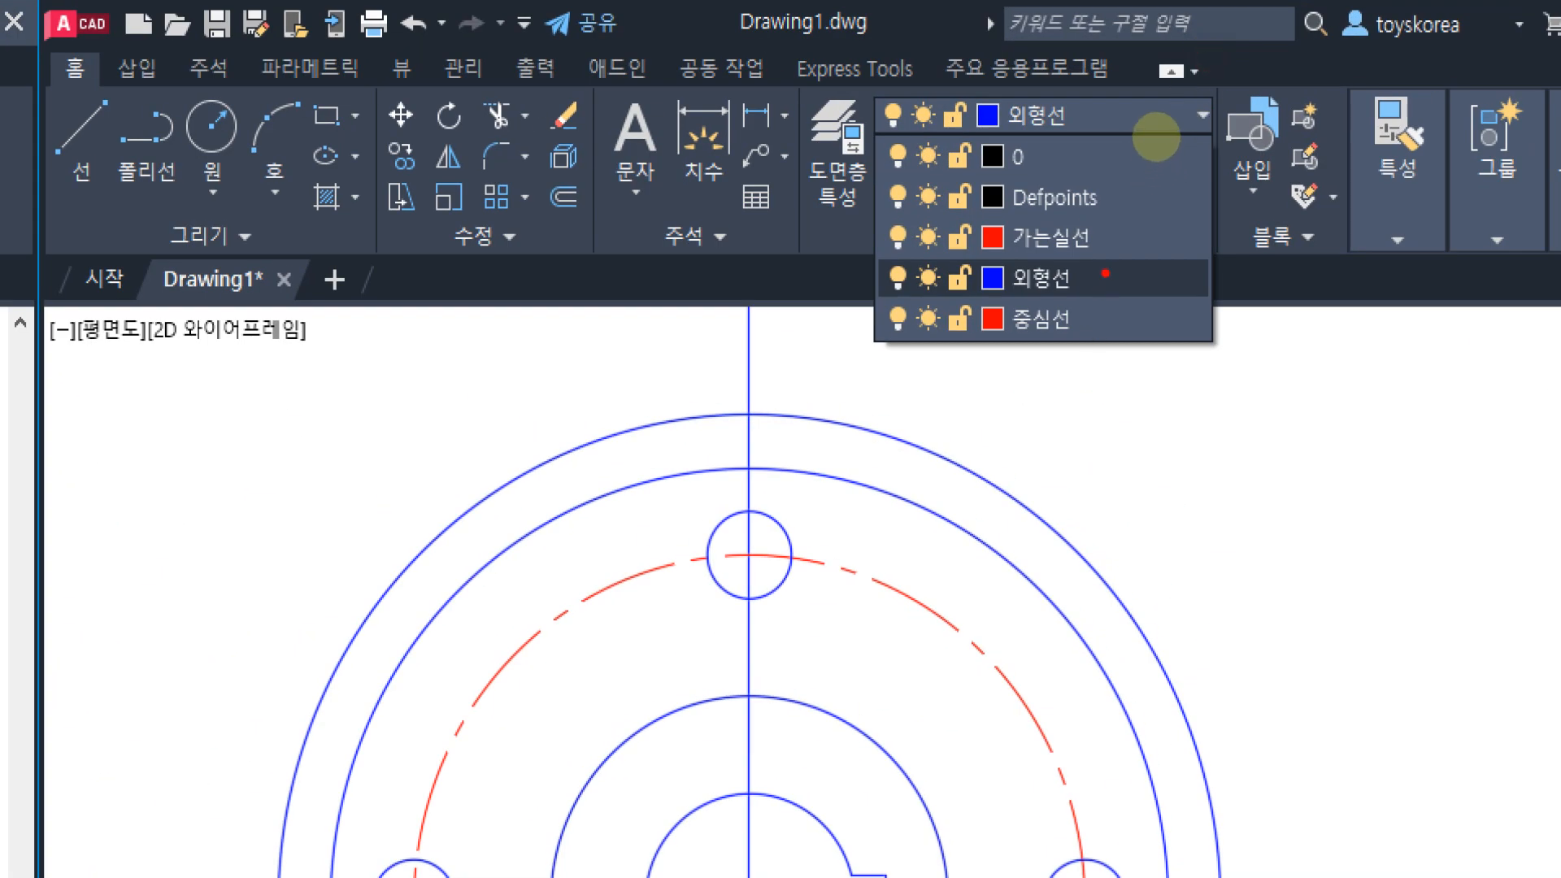
{"action": "mouse_move", "coordinate": [1105, 273]}
{"action": "left_mouse_down"}
{"action": "mouse_move", "coordinate": [1021, 280]}
{"action": "mouse_move", "coordinate": [947, 199]}
{"action": "mouse_move", "coordinate": [1110, 272]}
{"action": "left_mouse_up"}
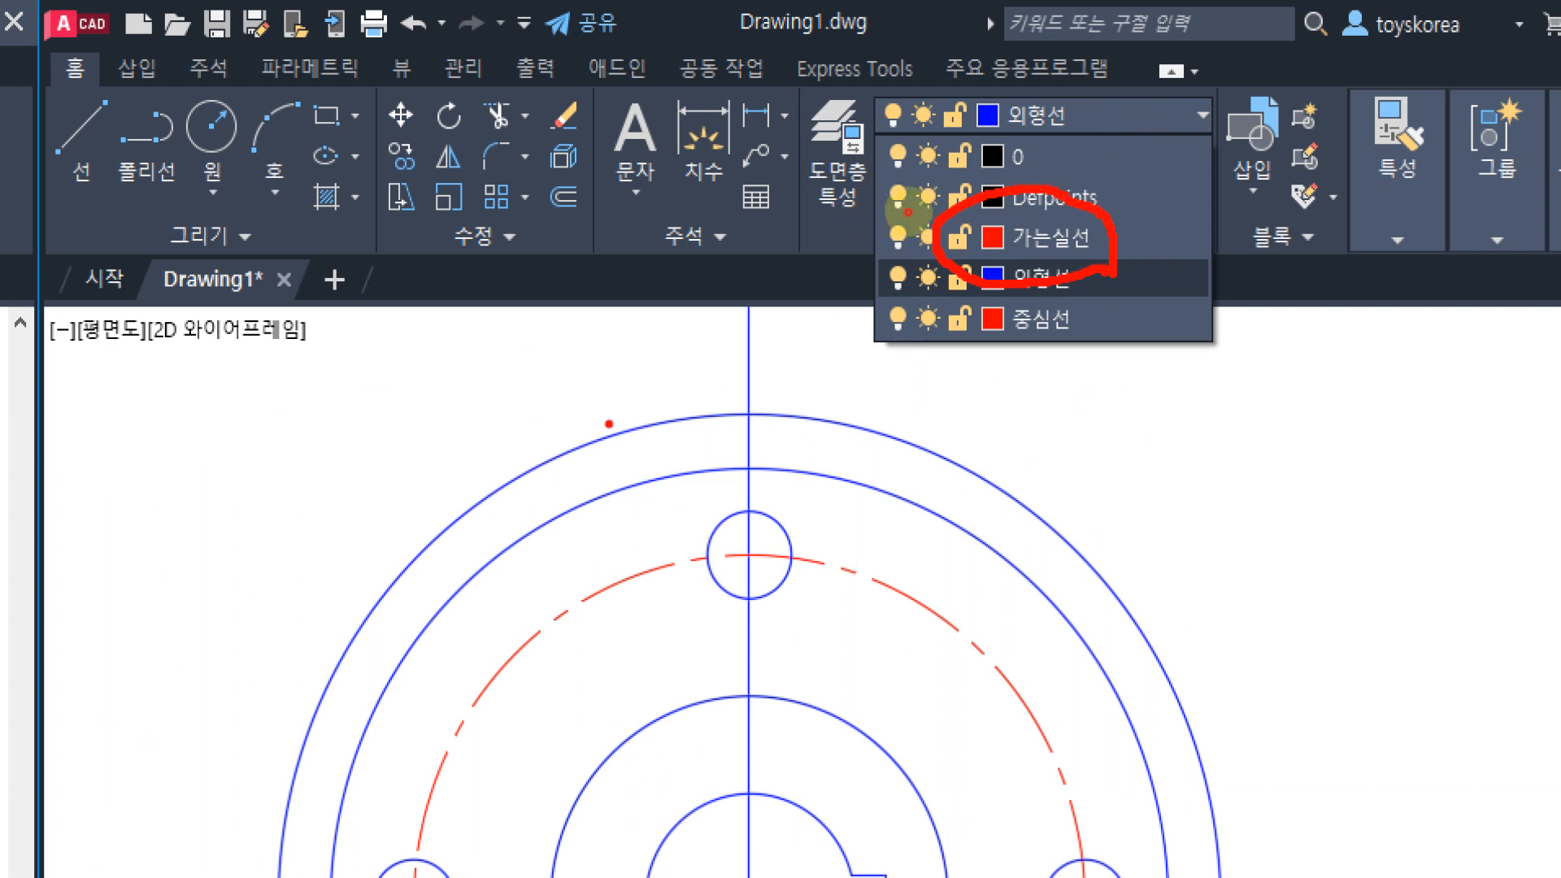
{"action": "mouse_move", "coordinate": [609, 424]}
{"action": "left_mouse_down"}
{"action": "mouse_move", "coordinate": [633, 651]}
{"action": "mouse_move", "coordinate": [494, 853]}
{"action": "left_mouse_up"}
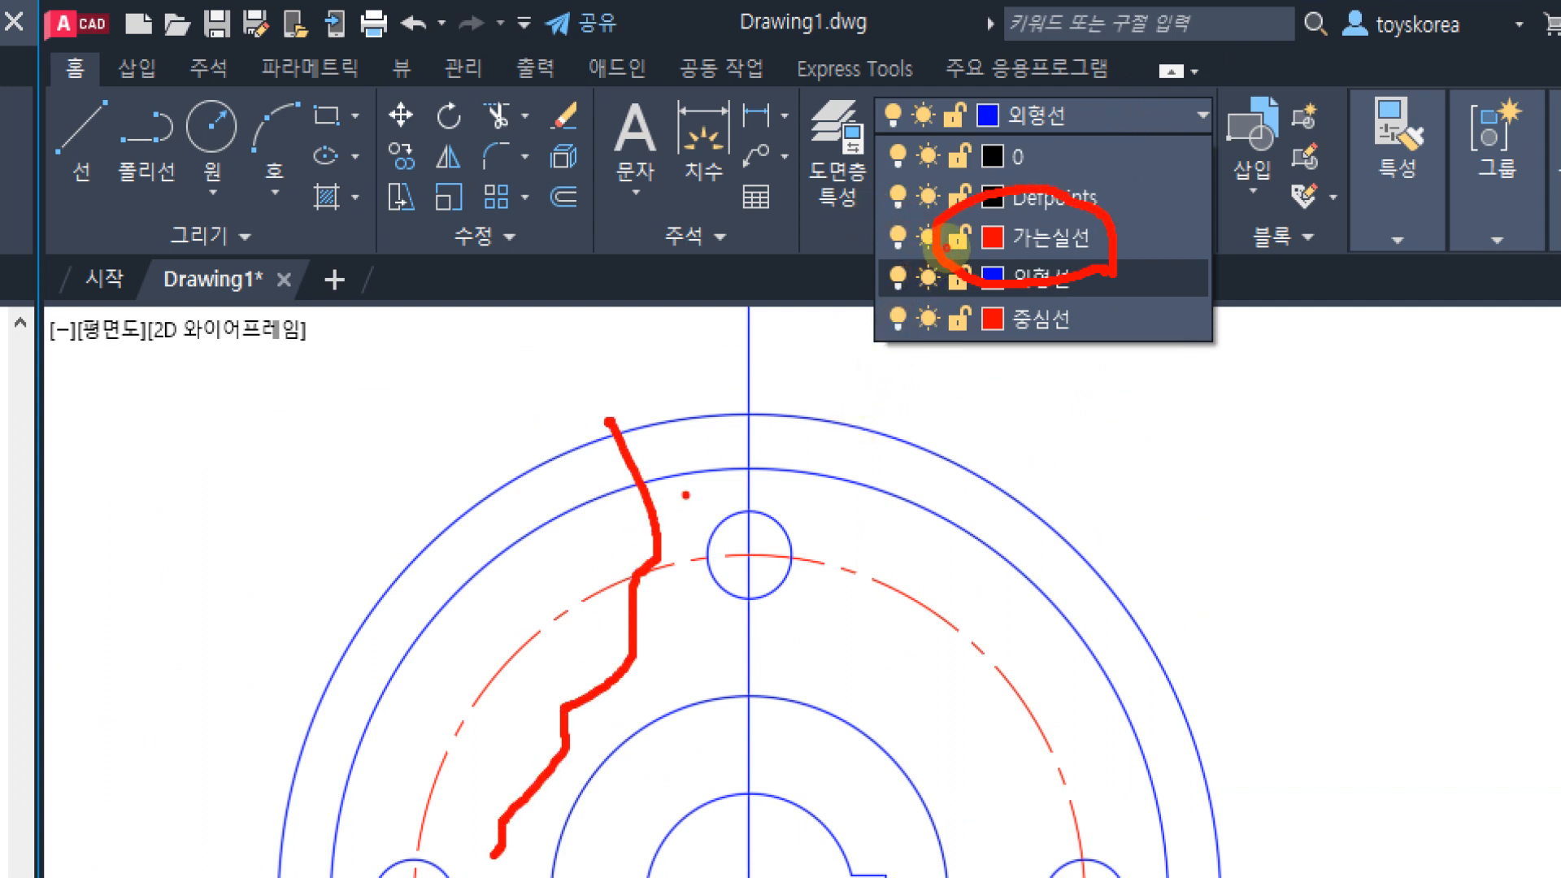
{"action": "mouse_move", "coordinate": [686, 495]}
{"action": "left_mouse_down"}
{"action": "mouse_move", "coordinate": [651, 506]}
{"action": "mouse_move", "coordinate": [696, 417]}
{"action": "mouse_move", "coordinate": [899, 250]}
{"action": "left_mouse_up"}
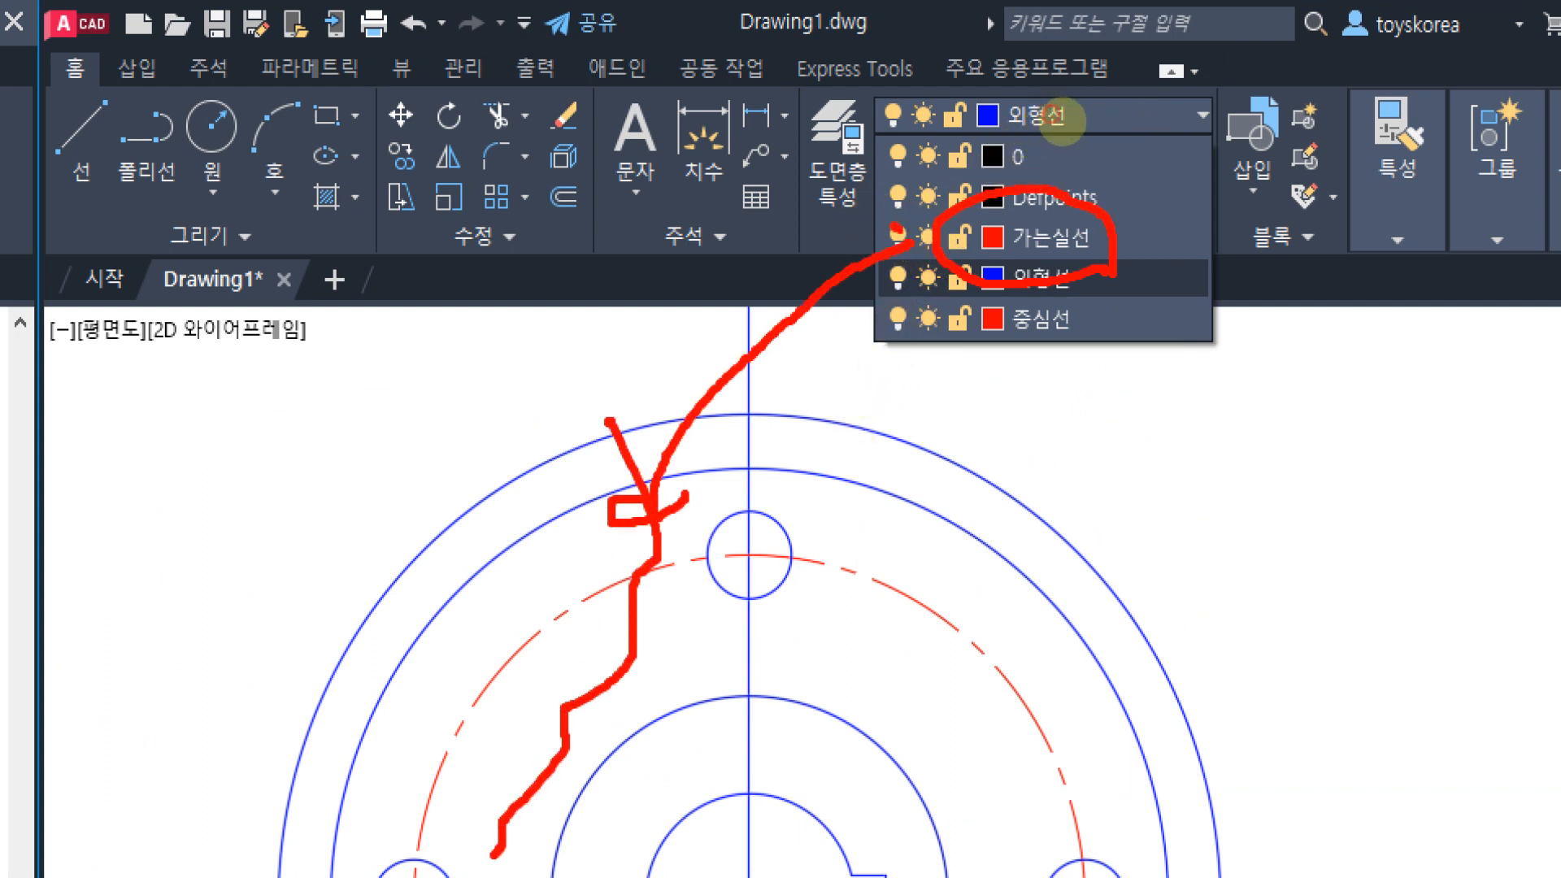
{"action": "key", "text": "Escape"}
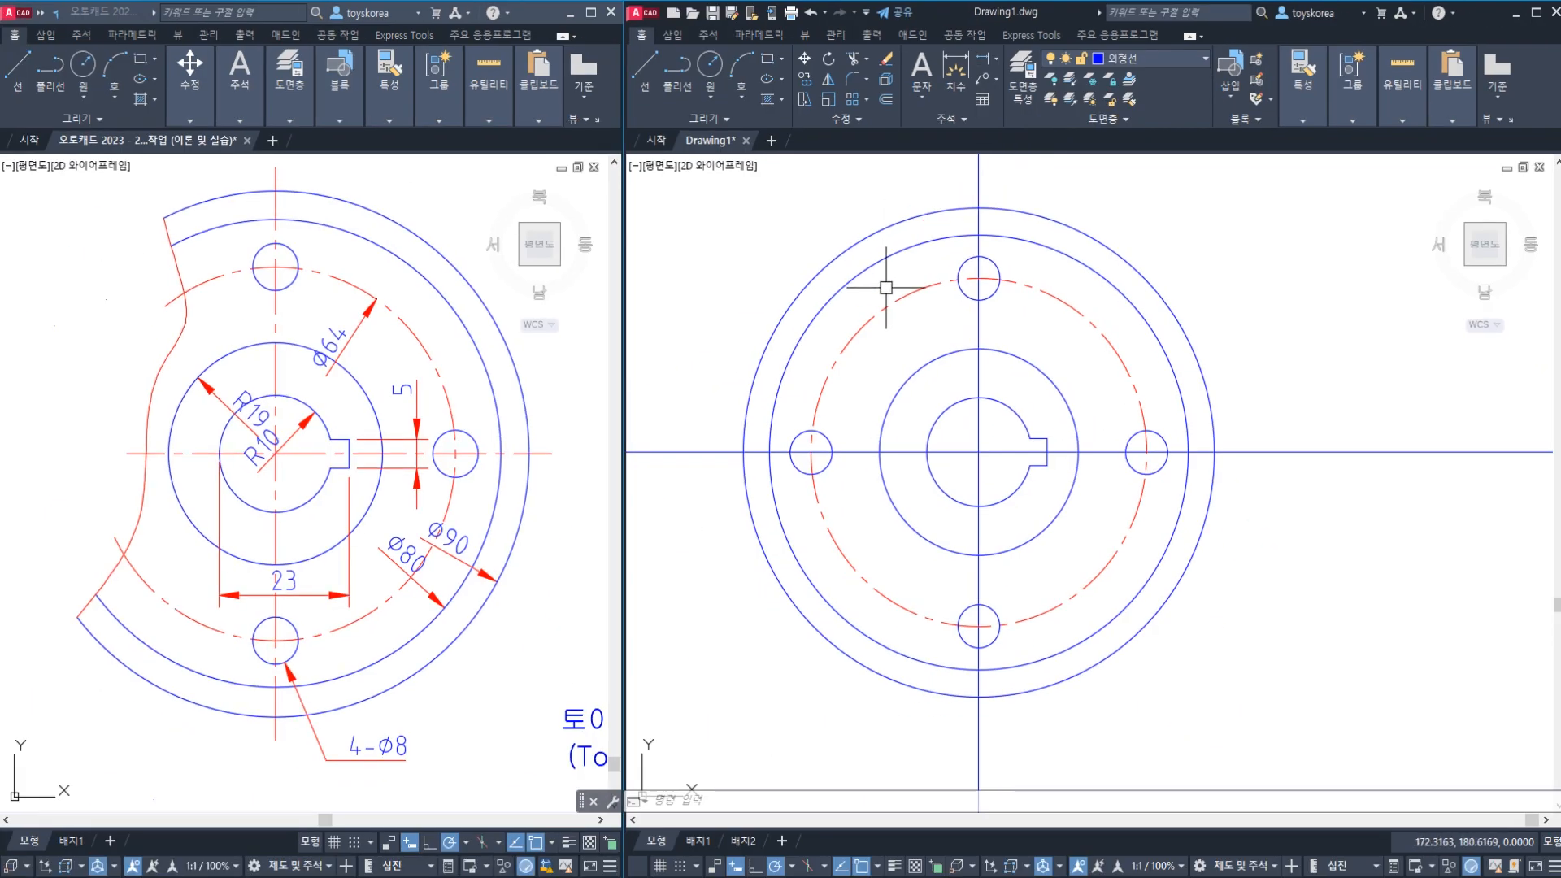
{"action": "key", "text": "Escape"}
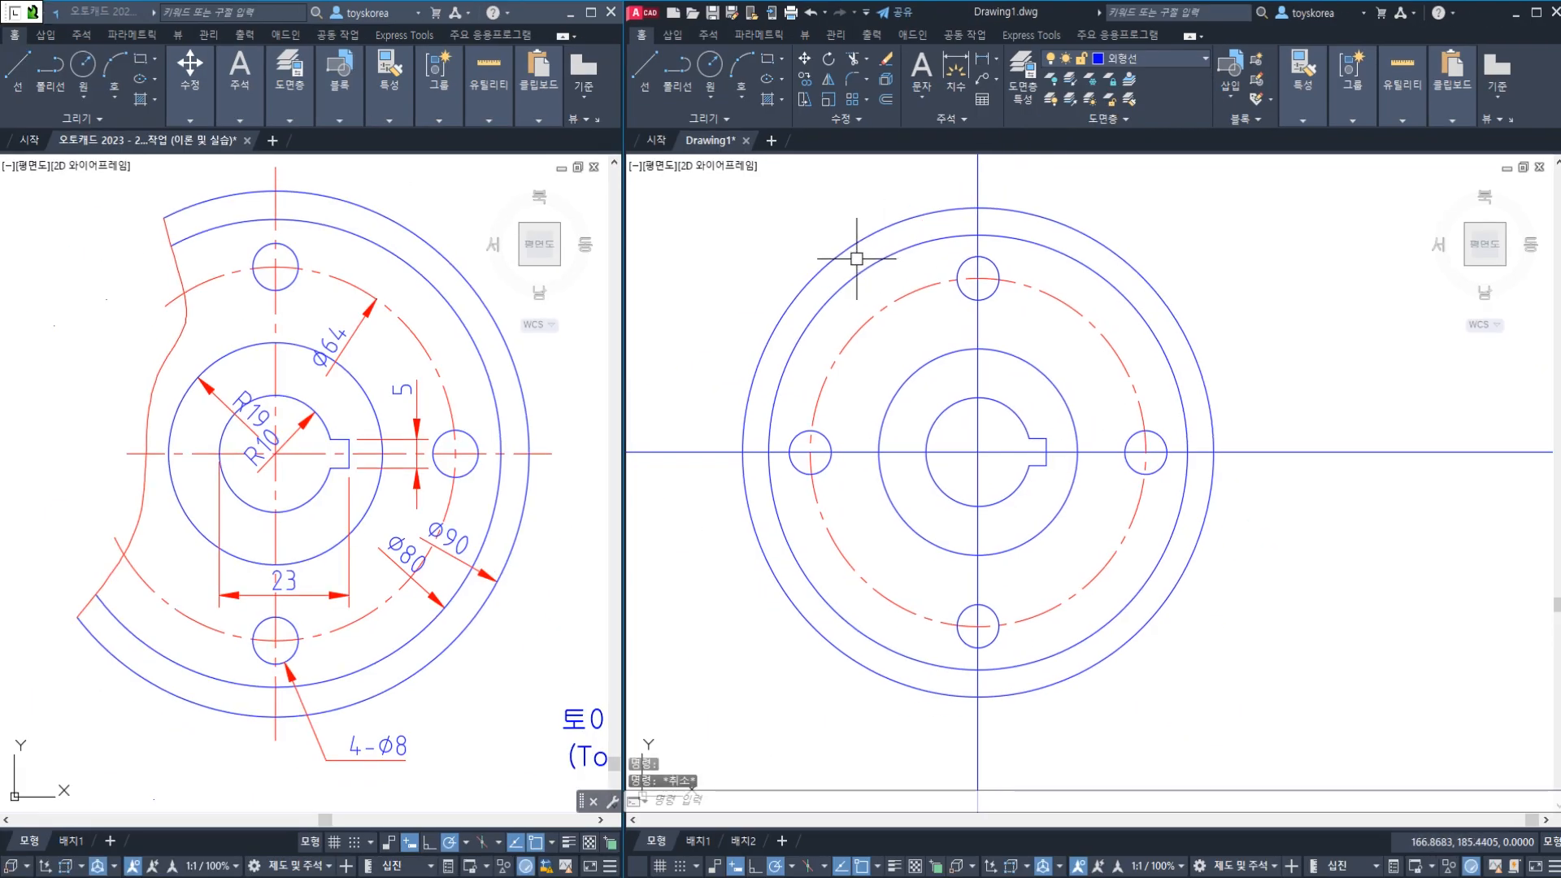
{"action": "left_click", "coordinate": [857, 258]}
{"action": "key", "text": "Escape"}
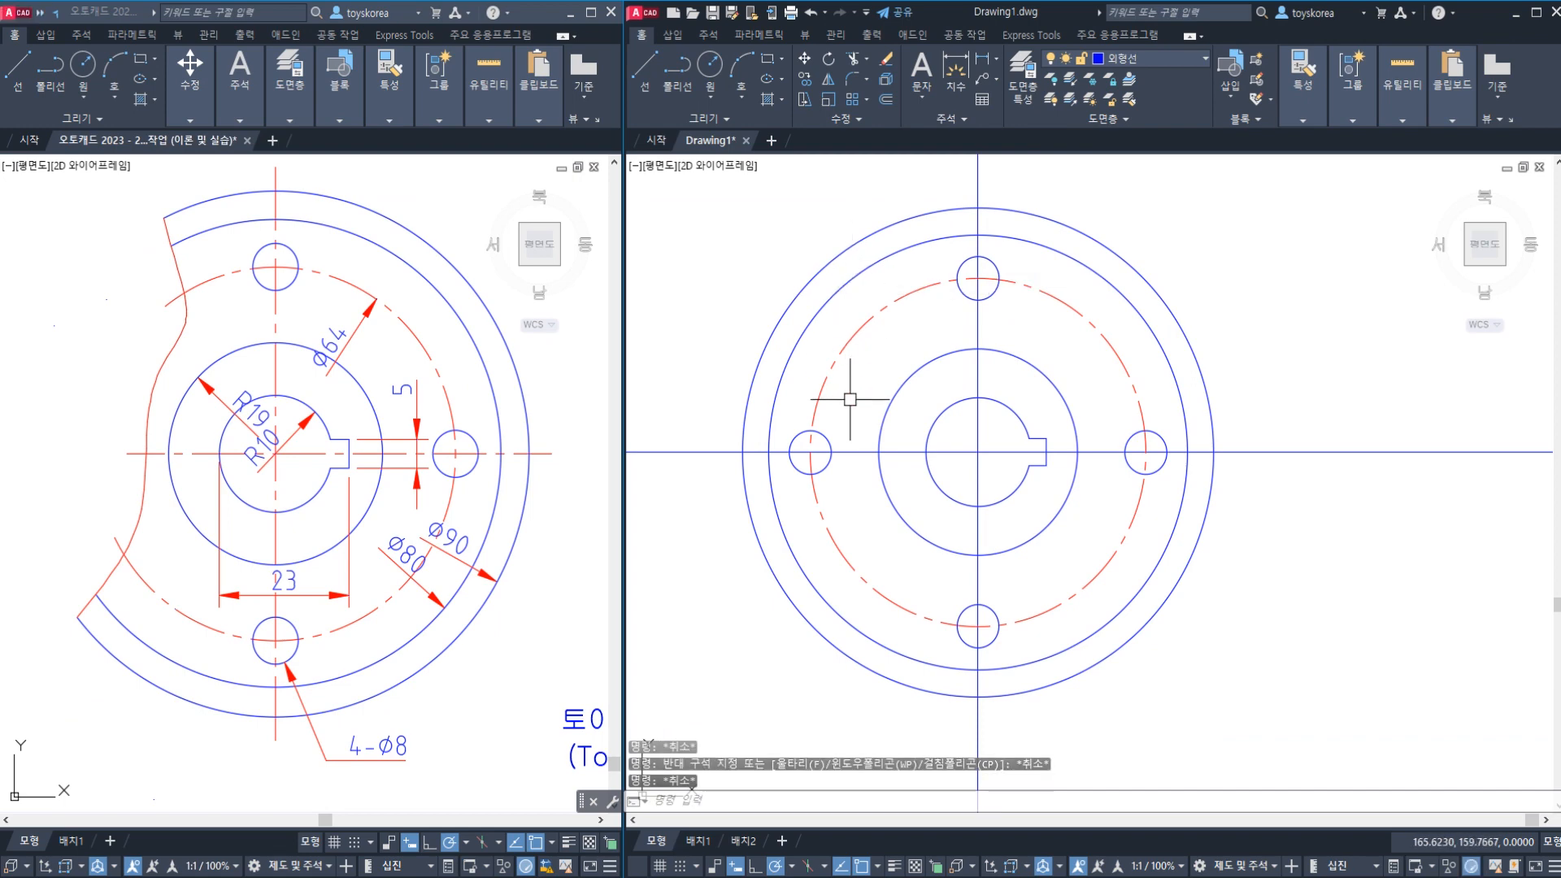
{"action": "key", "text": "Escape"}
{"action": "key", "text": "Escape"}
{"action": "left_click", "coordinate": [844, 440]}
{"action": "key", "text": "Escape"}
{"action": "key", "text": "Escape"}
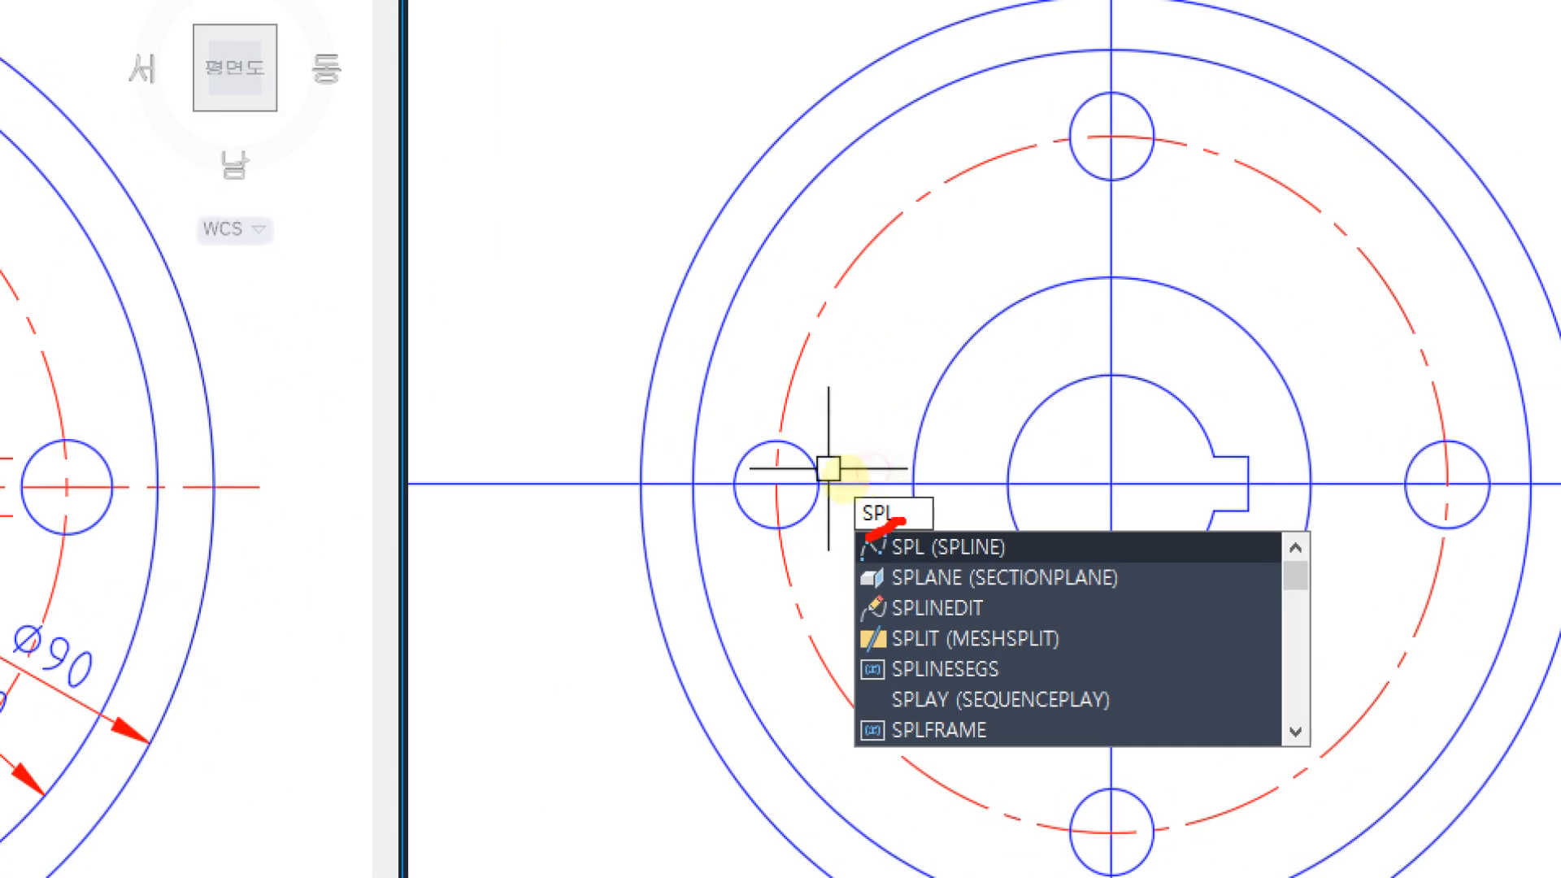
{"action": "mouse_move", "coordinate": [869, 536]}
{"action": "left_mouse_down"}
{"action": "mouse_move", "coordinate": [895, 476]}
{"action": "mouse_move", "coordinate": [950, 457]}
{"action": "left_mouse_up"}
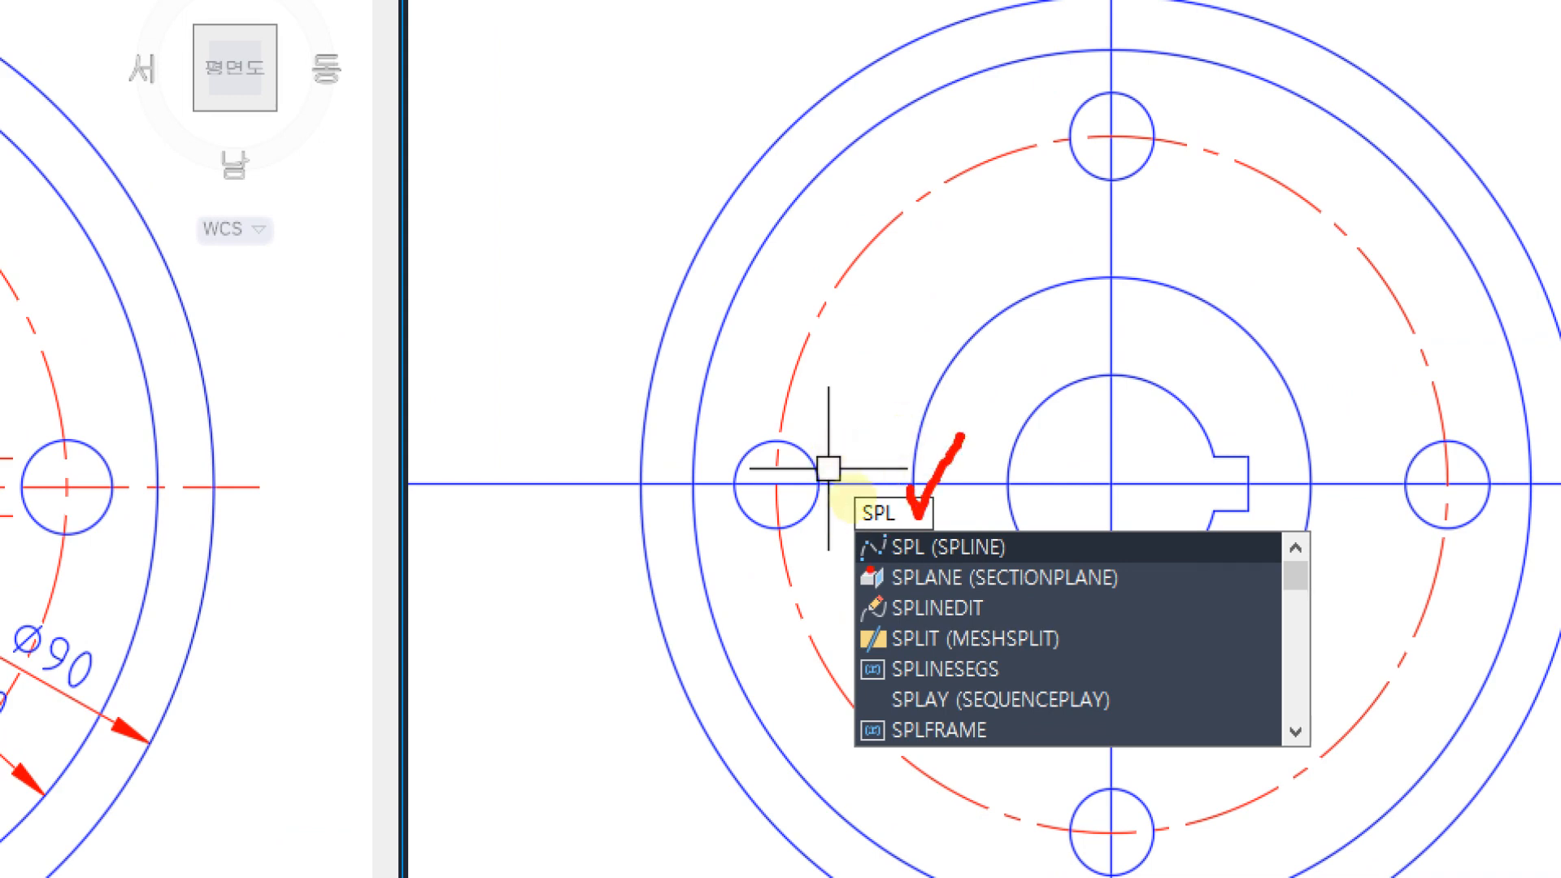
{"action": "mouse_move", "coordinate": [823, 549]}
{"action": "left_mouse_down"}
{"action": "mouse_move", "coordinate": [1008, 500]}
{"action": "mouse_move", "coordinate": [935, 579]}
{"action": "left_mouse_up"}
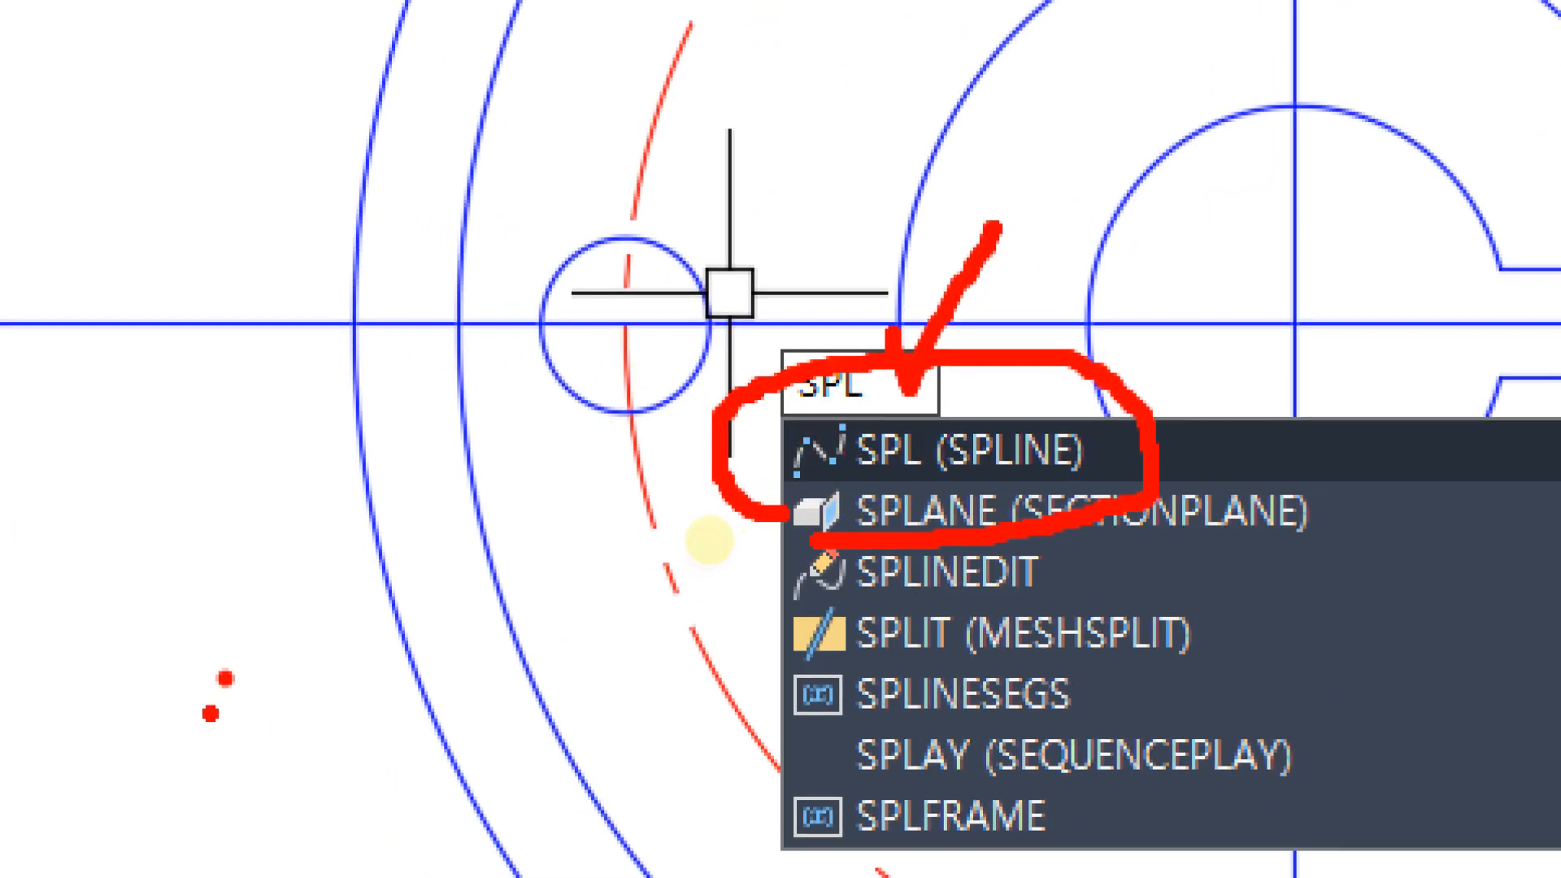
{"action": "mouse_move", "coordinate": [209, 723]}
{"action": "left_mouse_down"}
{"action": "mouse_move", "coordinate": [209, 645]}
{"action": "mouse_move", "coordinate": [341, 418]}
{"action": "mouse_move", "coordinate": [523, 565]}
{"action": "mouse_move", "coordinate": [744, 29]}
{"action": "left_mouse_up"}
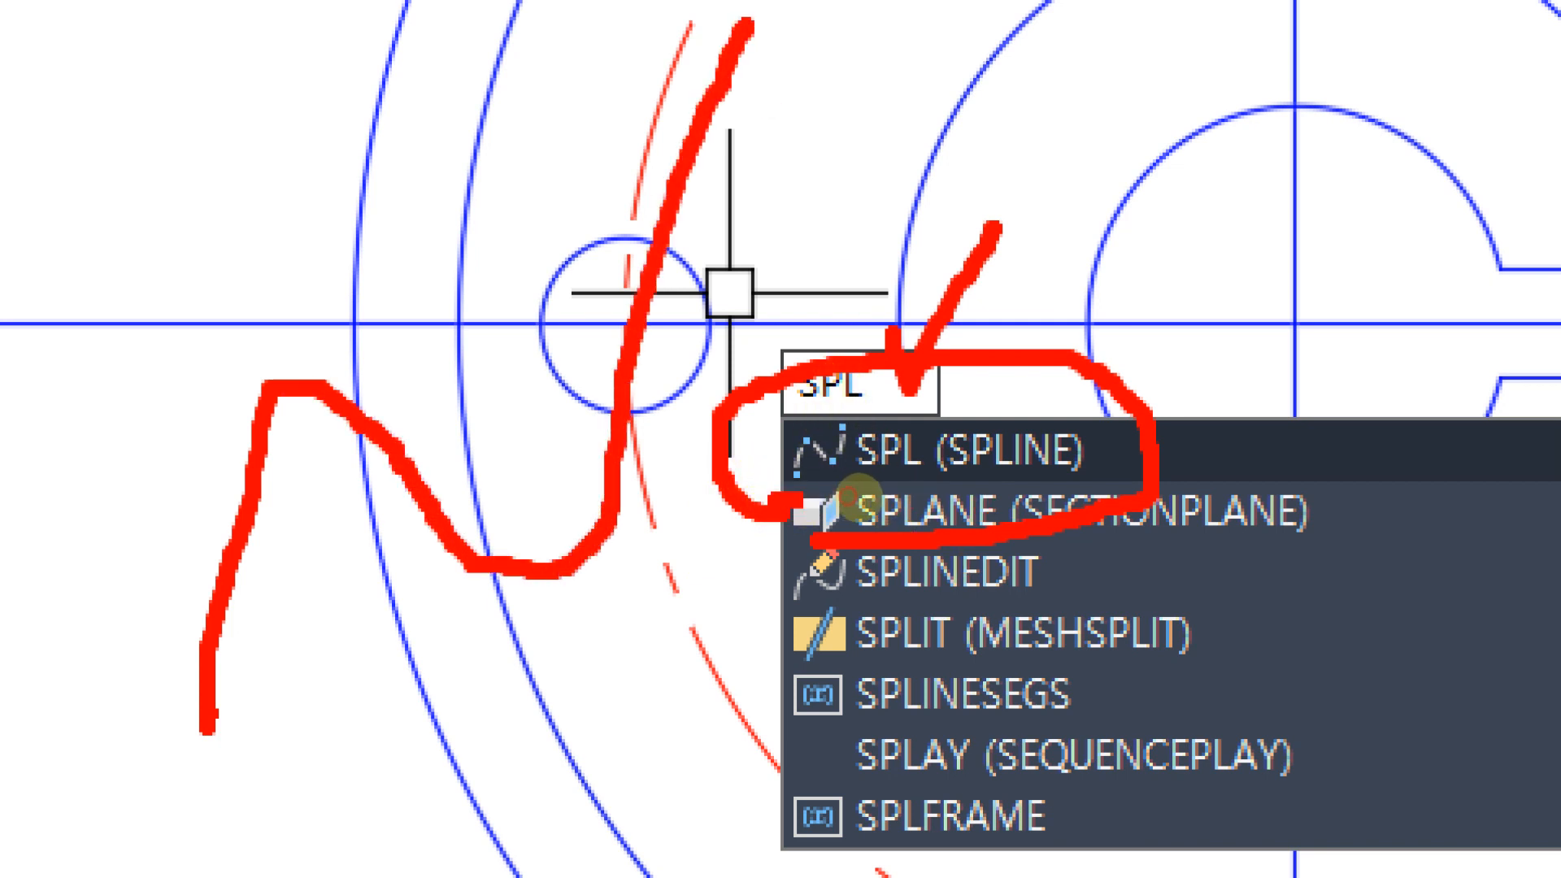
{"action": "mouse_move", "coordinate": [870, 474]}
{"action": "left_mouse_down"}
{"action": "mouse_move", "coordinate": [795, 377]}
{"action": "mouse_move", "coordinate": [838, 500]}
{"action": "left_mouse_up"}
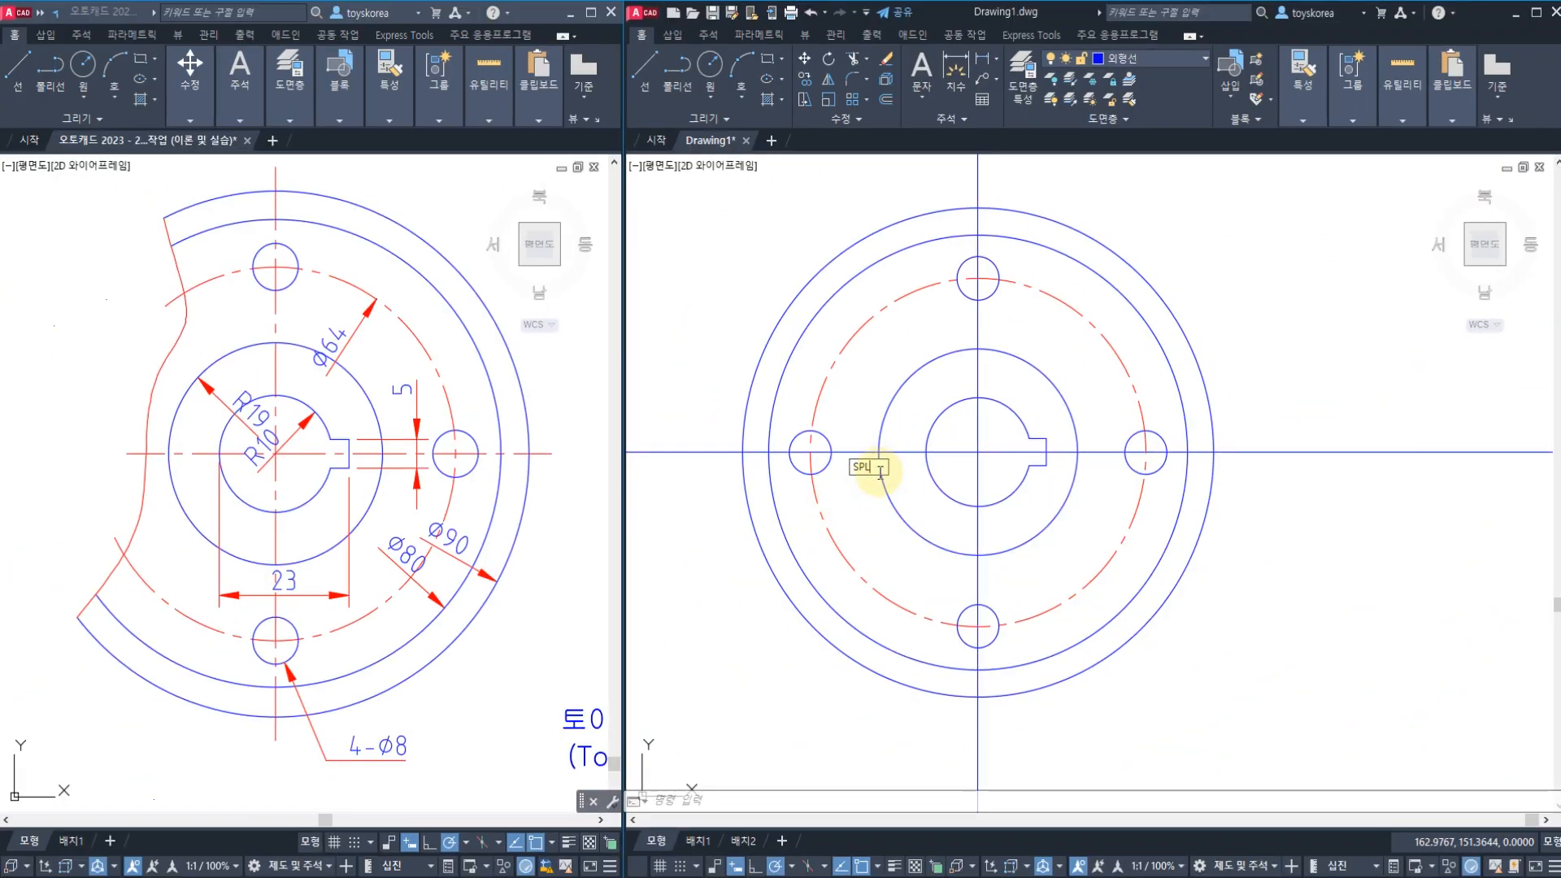
{"action": "key", "text": "Return"}
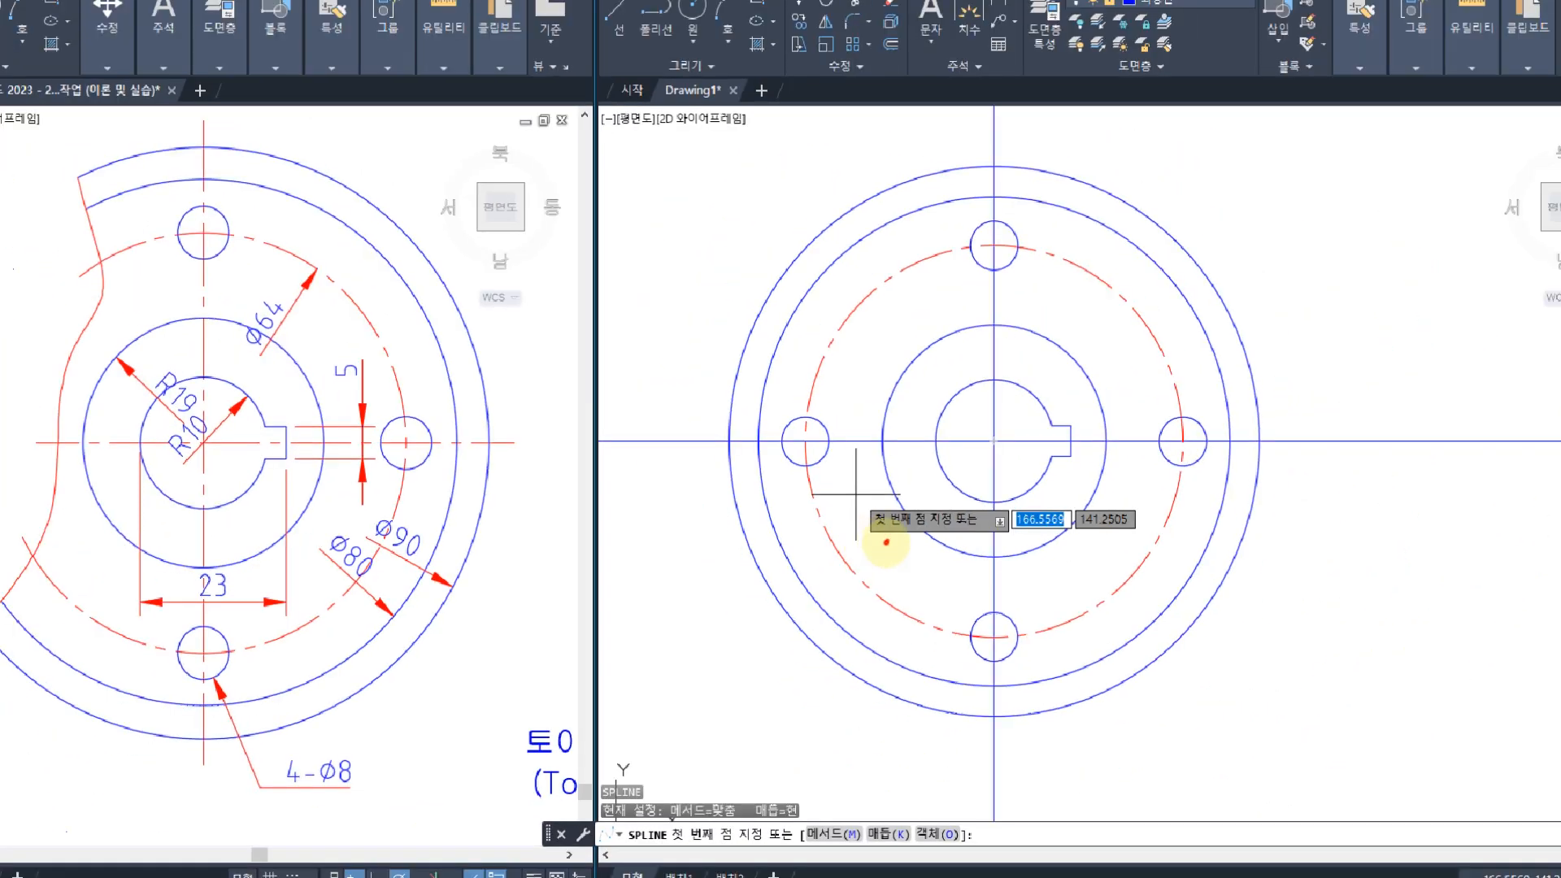
{"action": "mouse_move", "coordinate": [922, 544]}
{"action": "left_mouse_down"}
{"action": "mouse_move", "coordinate": [944, 460]}
{"action": "mouse_move", "coordinate": [919, 554]}
{"action": "mouse_move", "coordinate": [895, 548]}
{"action": "left_mouse_up"}
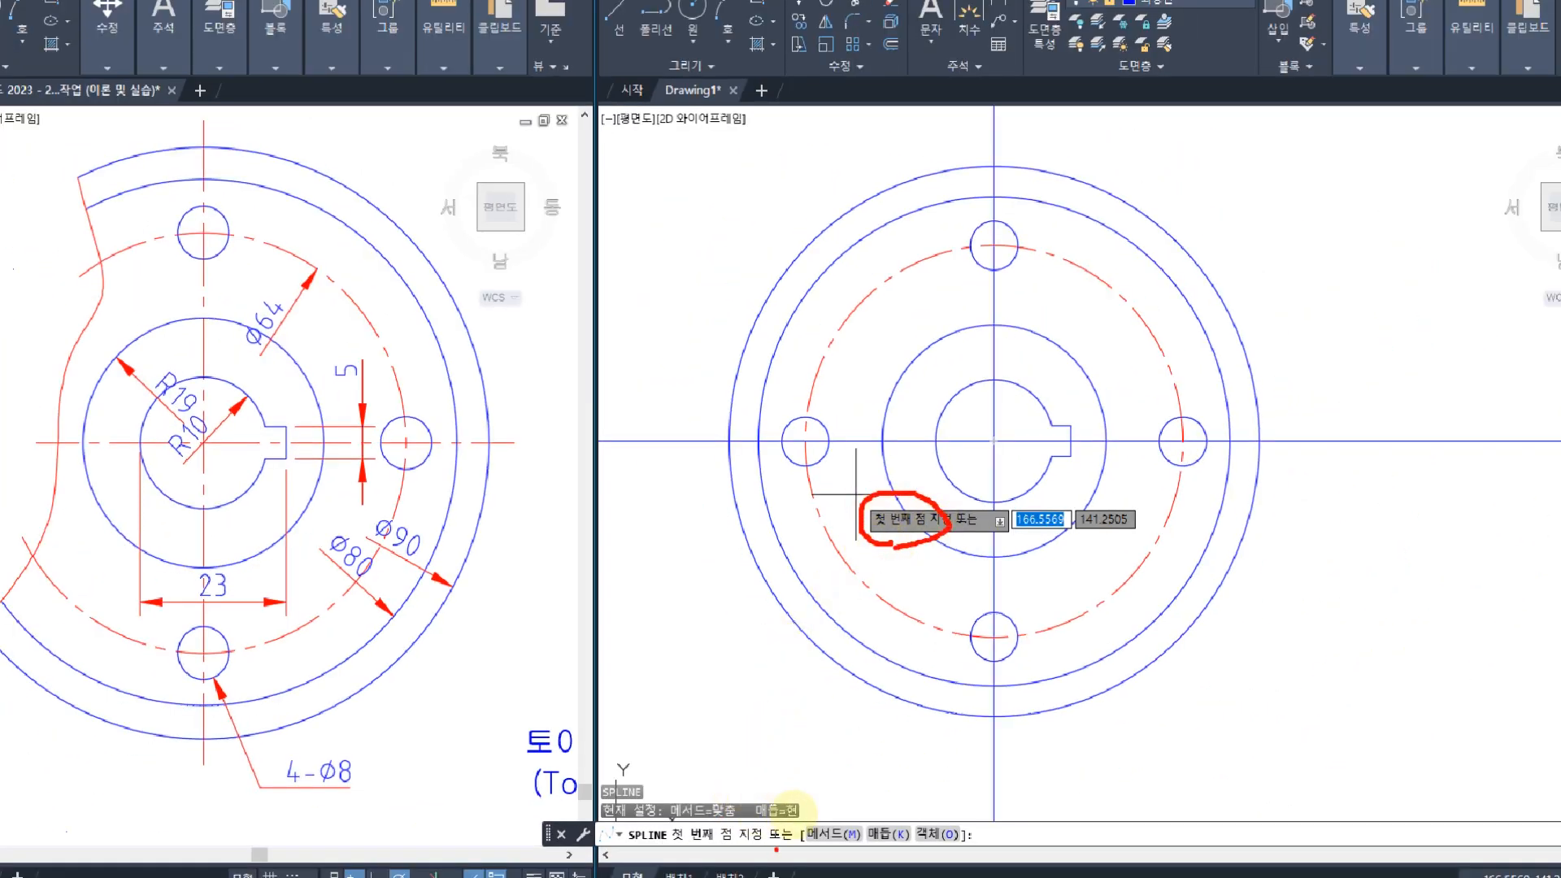
{"action": "mouse_move", "coordinate": [818, 818]}
{"action": "left_mouse_down"}
{"action": "mouse_move", "coordinate": [865, 796]}
{"action": "mouse_move", "coordinate": [927, 803]}
{"action": "left_mouse_up"}
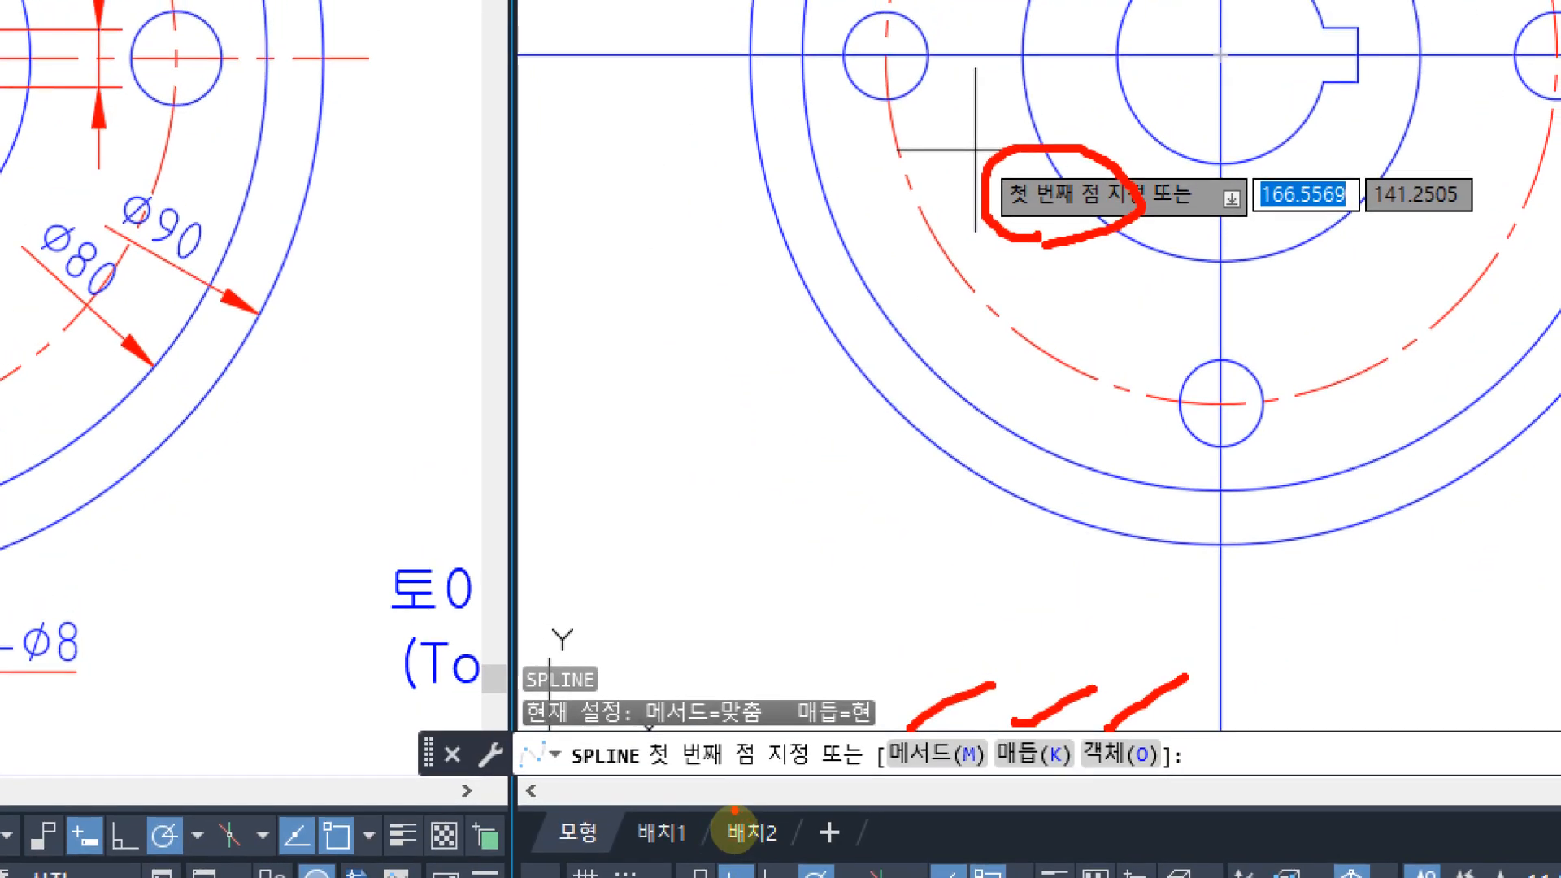
{"action": "mouse_move", "coordinate": [740, 785]}
{"action": "left_mouse_down"}
{"action": "mouse_move", "coordinate": [622, 809]}
{"action": "mouse_move", "coordinate": [528, 715]}
{"action": "mouse_move", "coordinate": [781, 700]}
{"action": "mouse_move", "coordinate": [747, 782]}
{"action": "mouse_move", "coordinate": [805, 800]}
{"action": "left_mouse_up"}
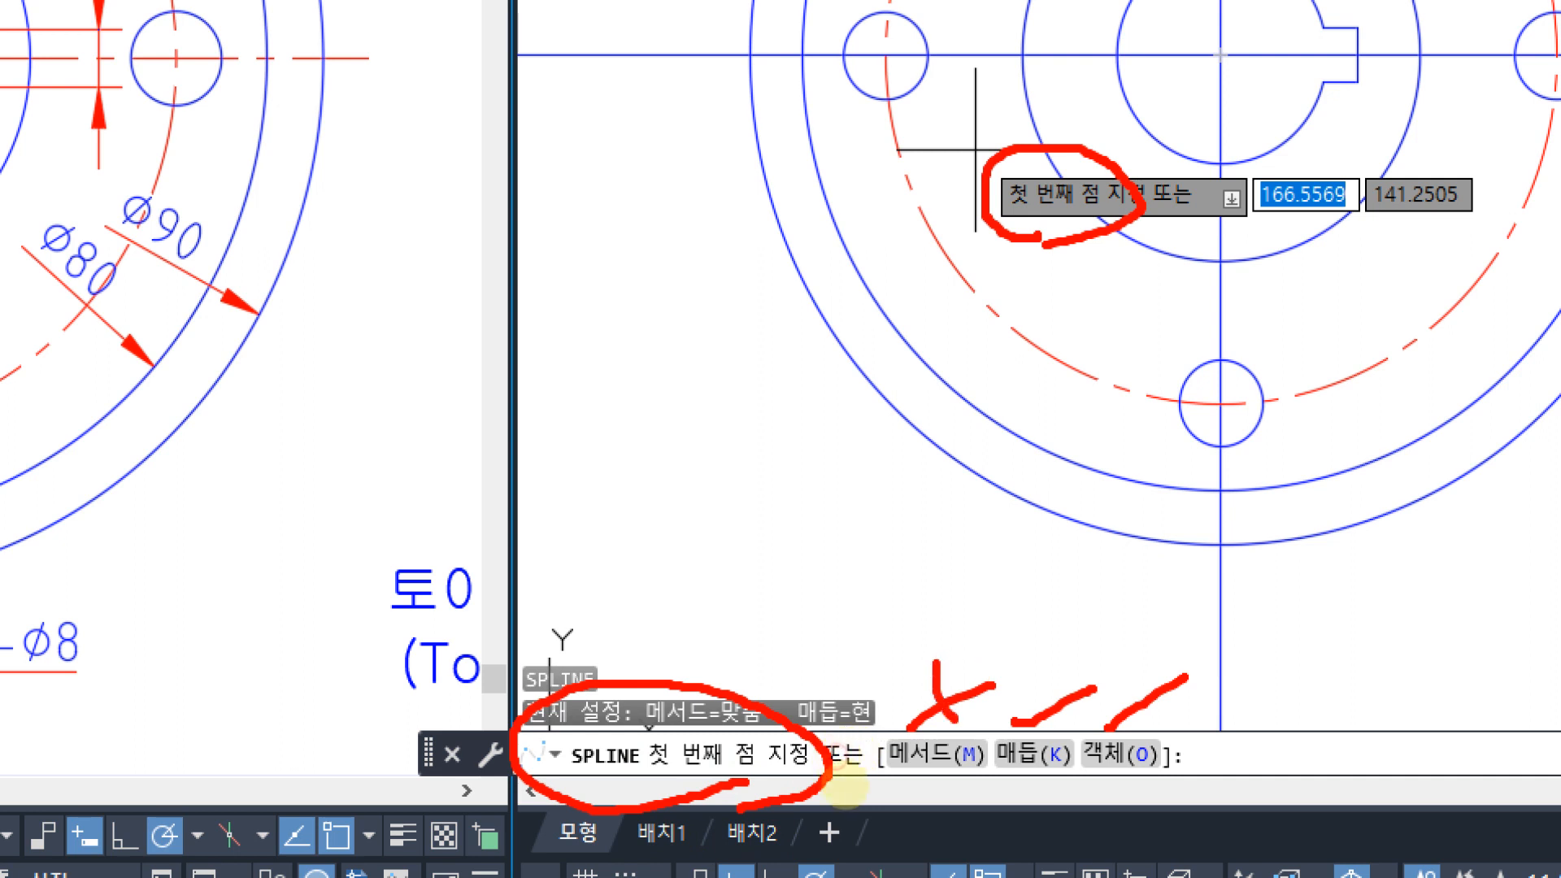
{"action": "left_click_drag", "start_coordinate": [1112, 687], "coordinate": [1179, 725]}
{"action": "mouse_move", "coordinate": [1221, 689]}
{"action": "left_mouse_down"}
{"action": "mouse_move", "coordinate": [1232, 709]}
{"action": "mouse_move", "coordinate": [1321, 618]}
{"action": "left_mouse_up"}
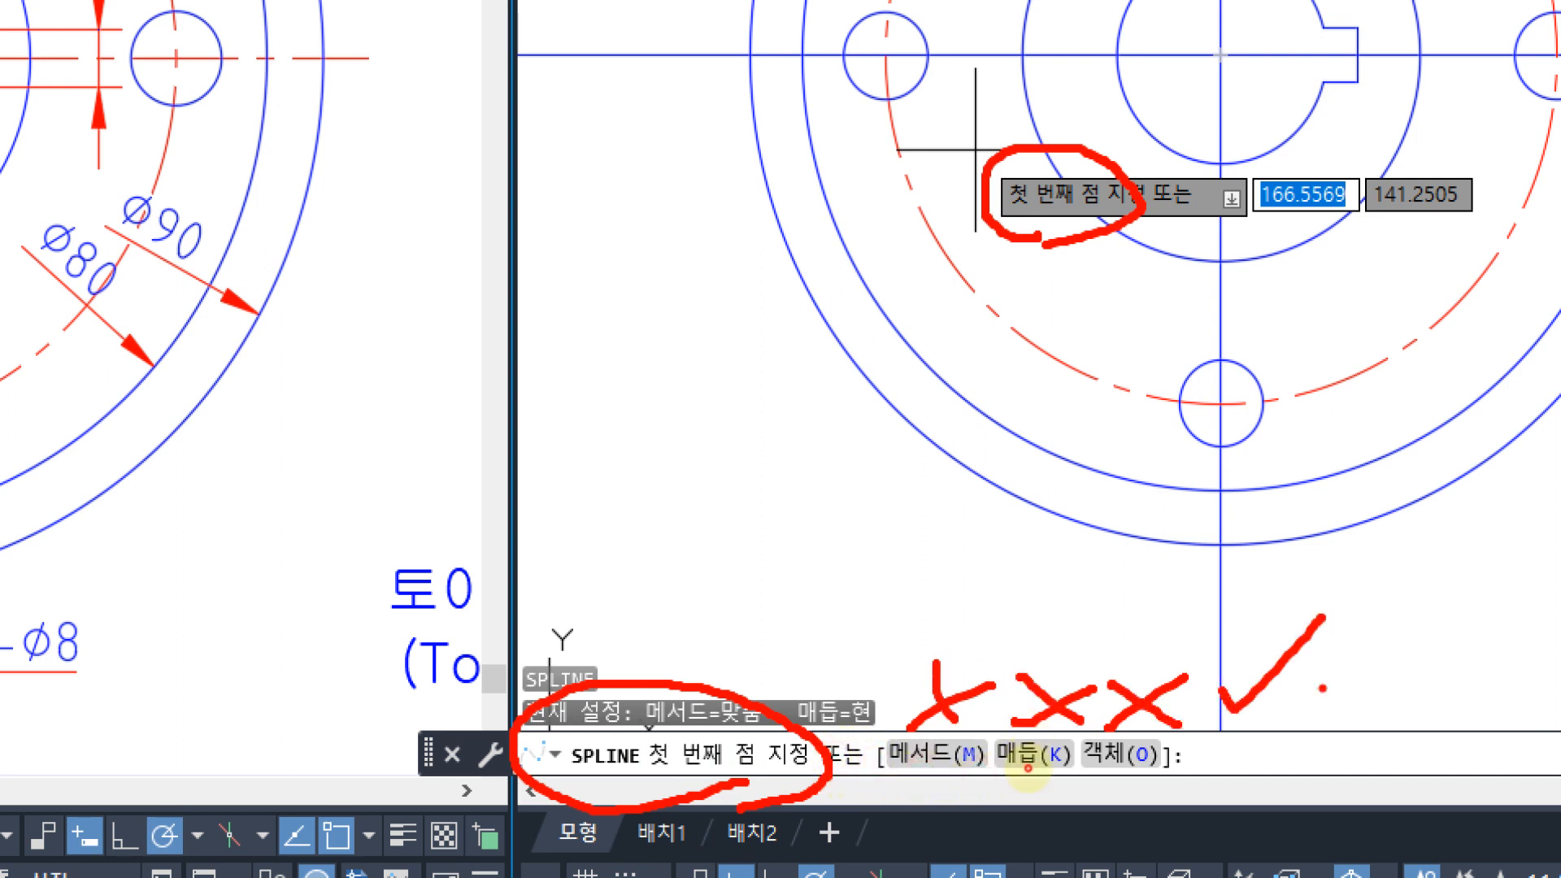
{"action": "left_click_drag", "start_coordinate": [1321, 686], "coordinate": [1401, 642]}
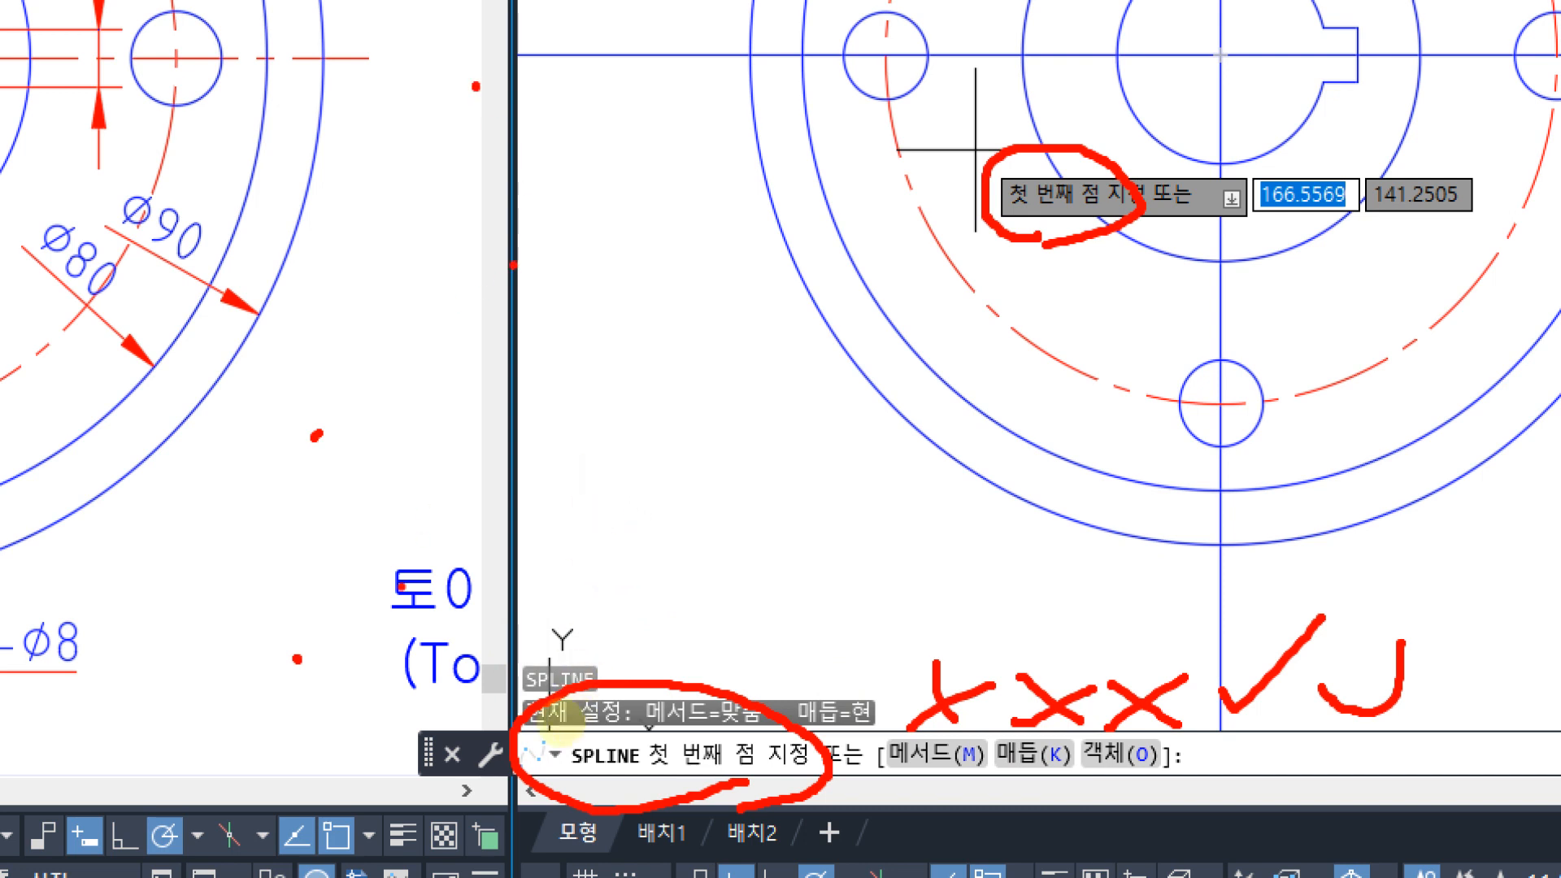
{"action": "mouse_move", "coordinate": [297, 661]}
{"action": "left_mouse_down"}
{"action": "mouse_move", "coordinate": [319, 441]}
{"action": "mouse_move", "coordinate": [521, 301]}
{"action": "mouse_move", "coordinate": [510, 143]}
{"action": "mouse_move", "coordinate": [477, 83]}
{"action": "left_mouse_up"}
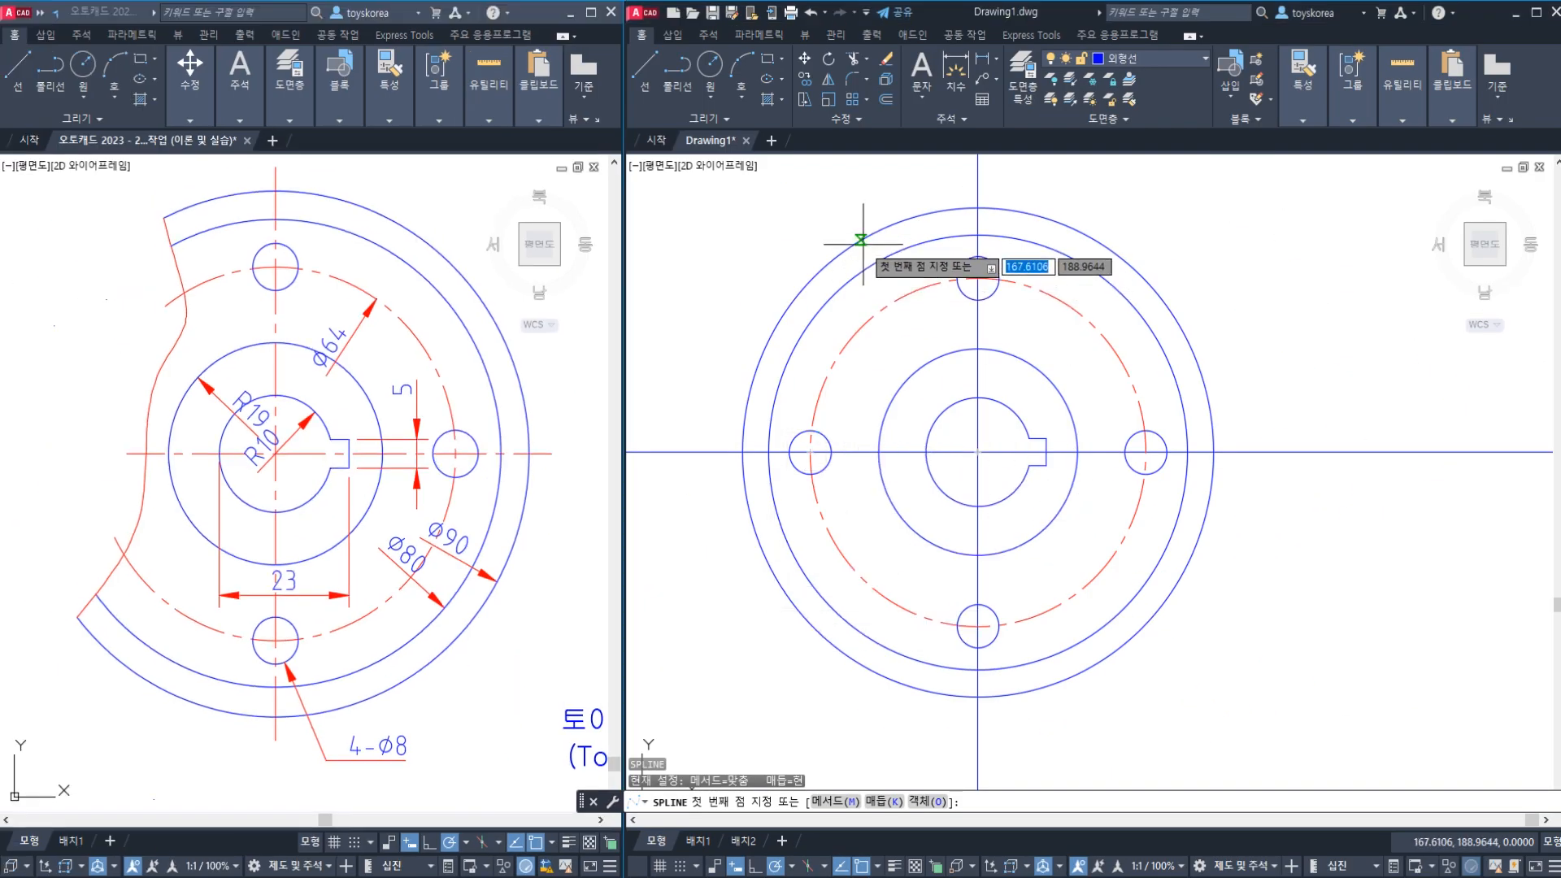
{"action": "key", "text": "Escape"}
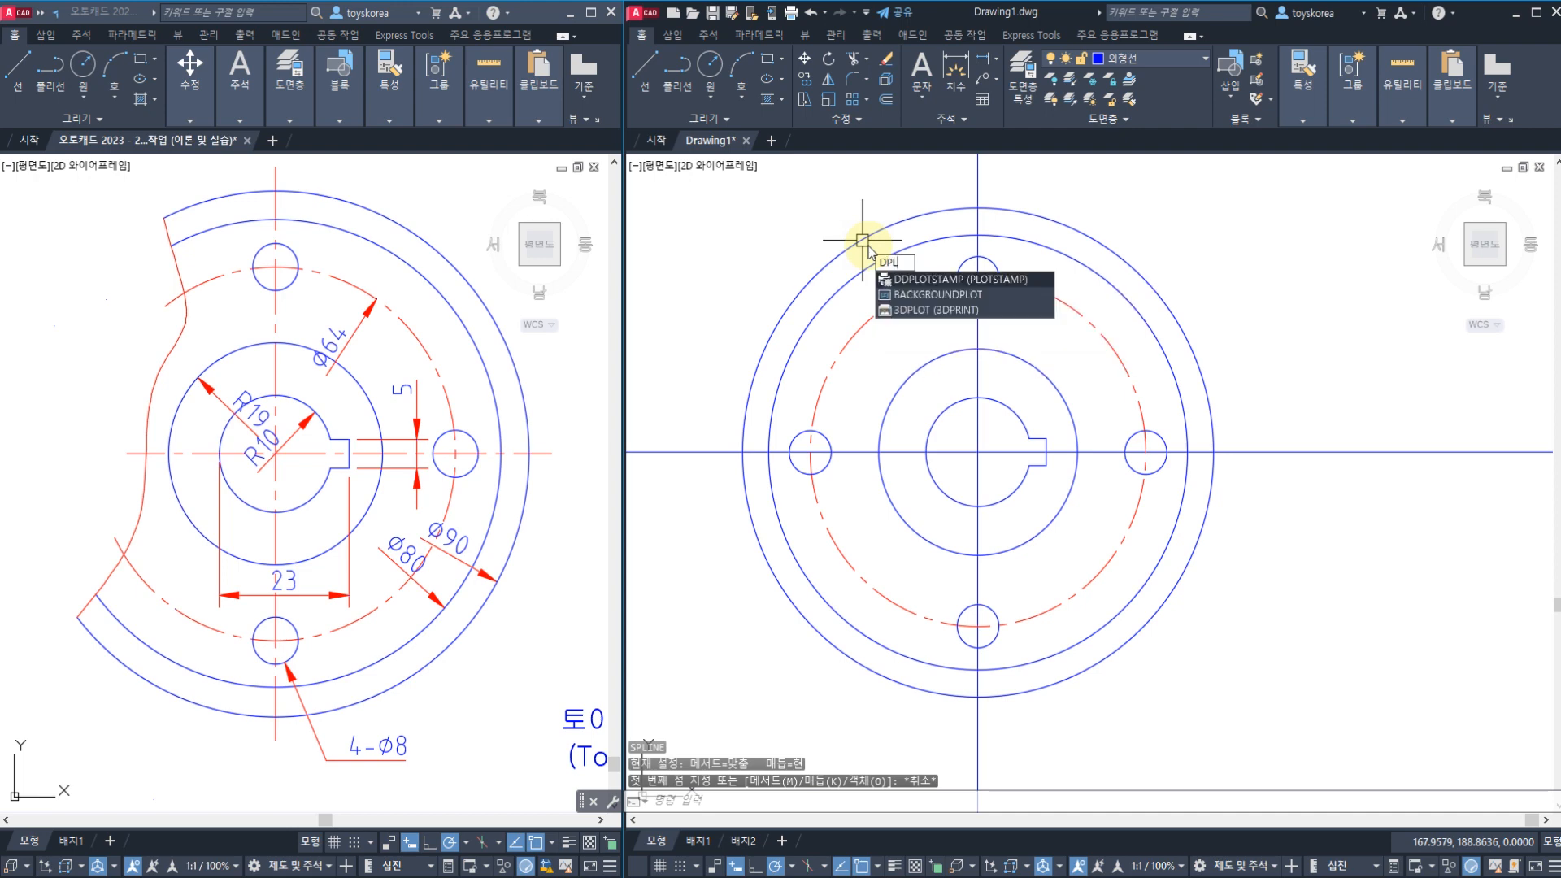
{"action": "key", "text": "Escape"}
{"action": "key", "text": "Escape"}
{"action": "key", "text": "Escape"}
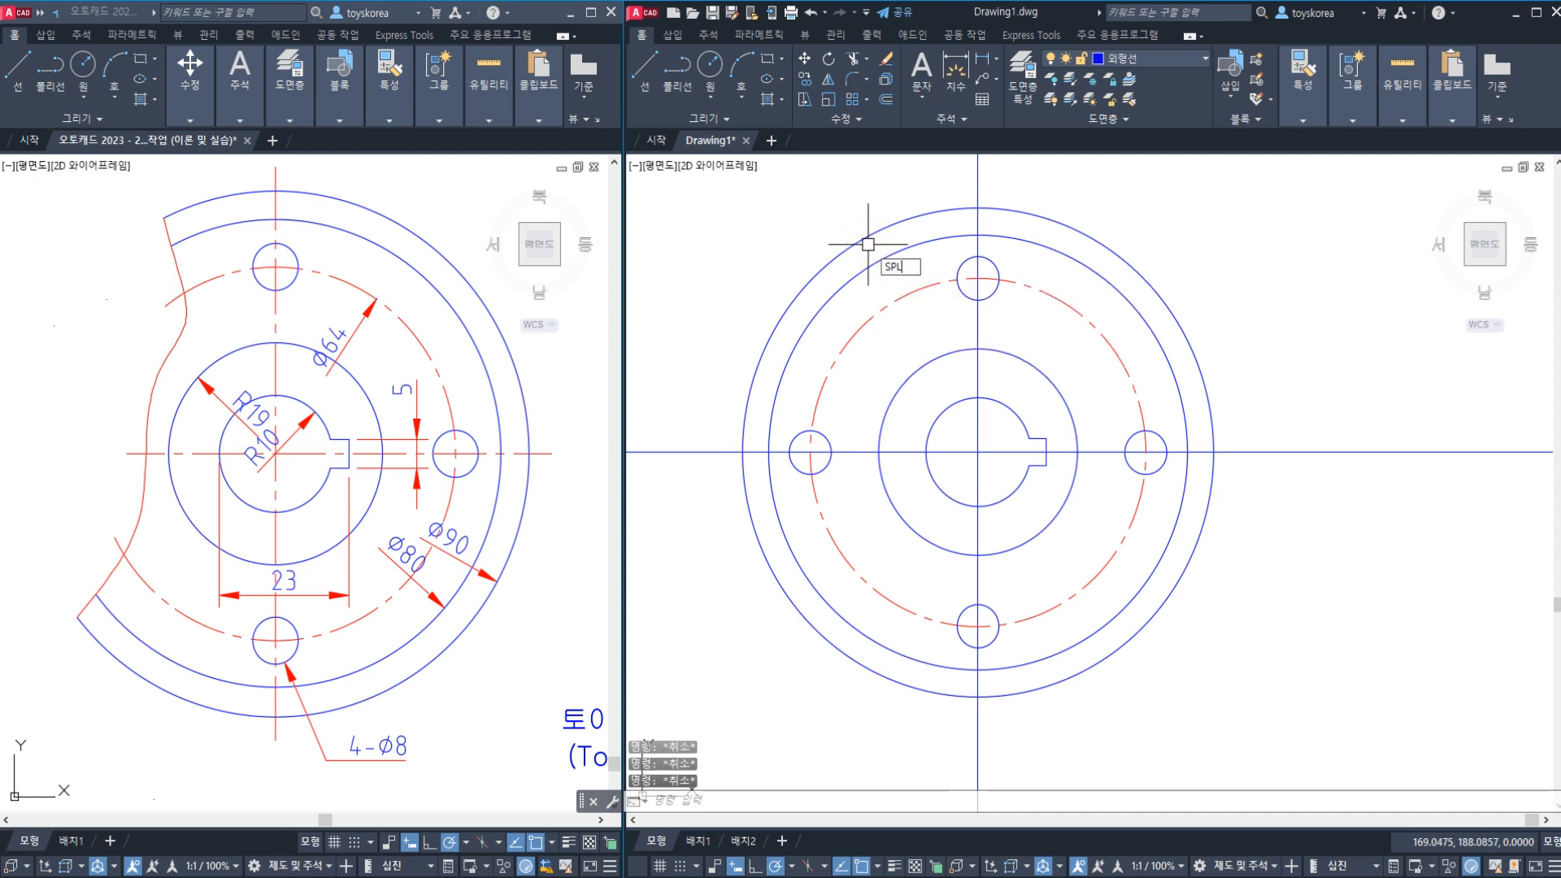
- Draw a wavy five-point spline break line from the outer circle's upper-left edge, passing between the left bolt hole and hub, to its lower-left edge
{"action": "type", "text": "SPL"}
{"action": "key", "text": "Return"}
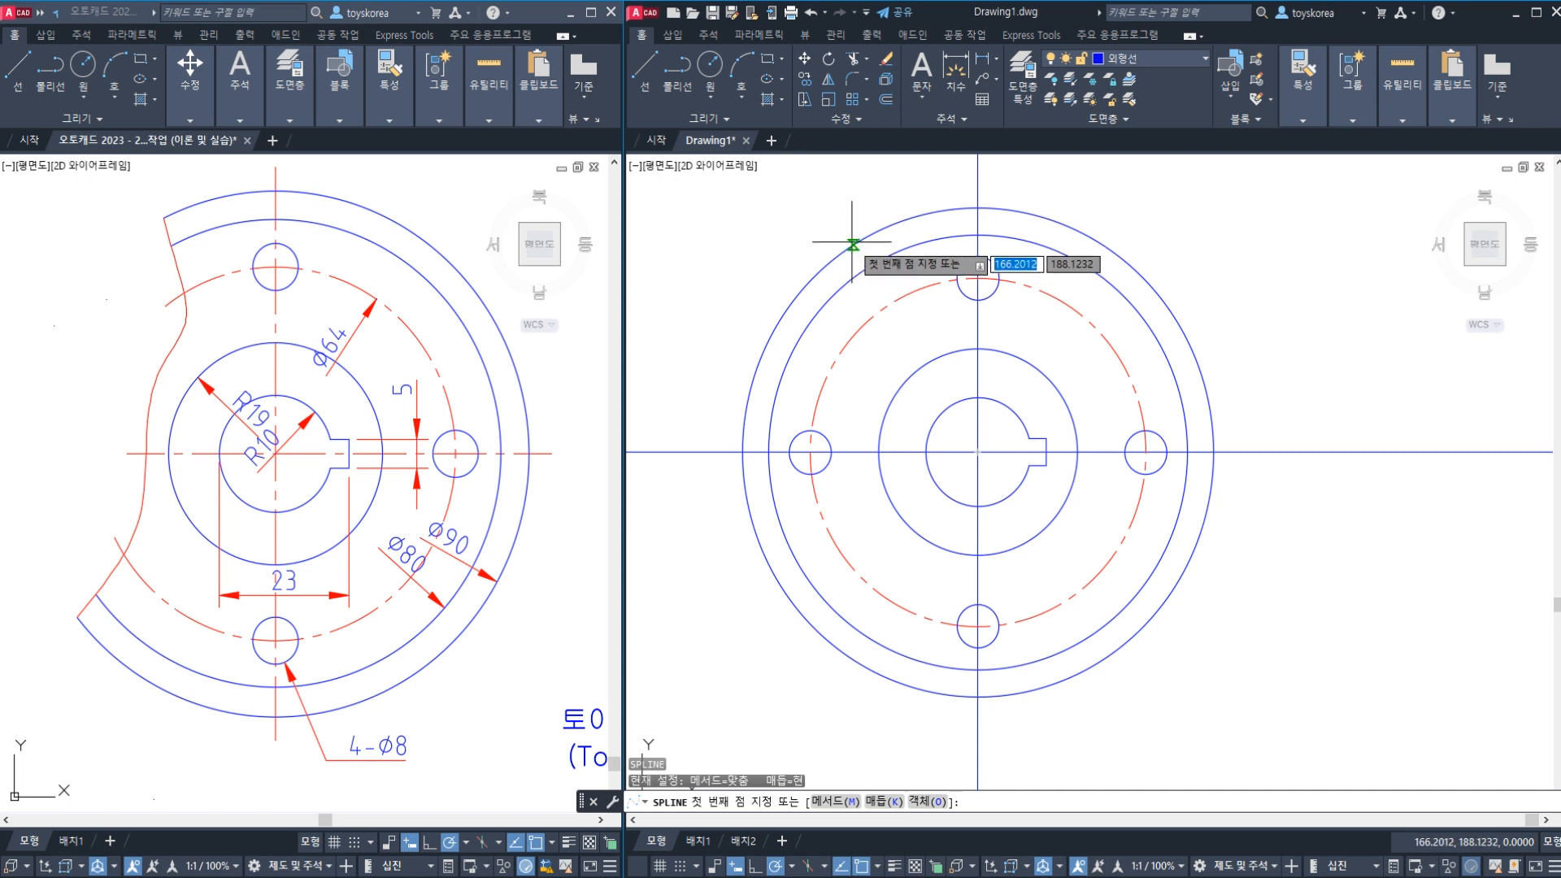
{"action": "left_click", "coordinate": [852, 244]}
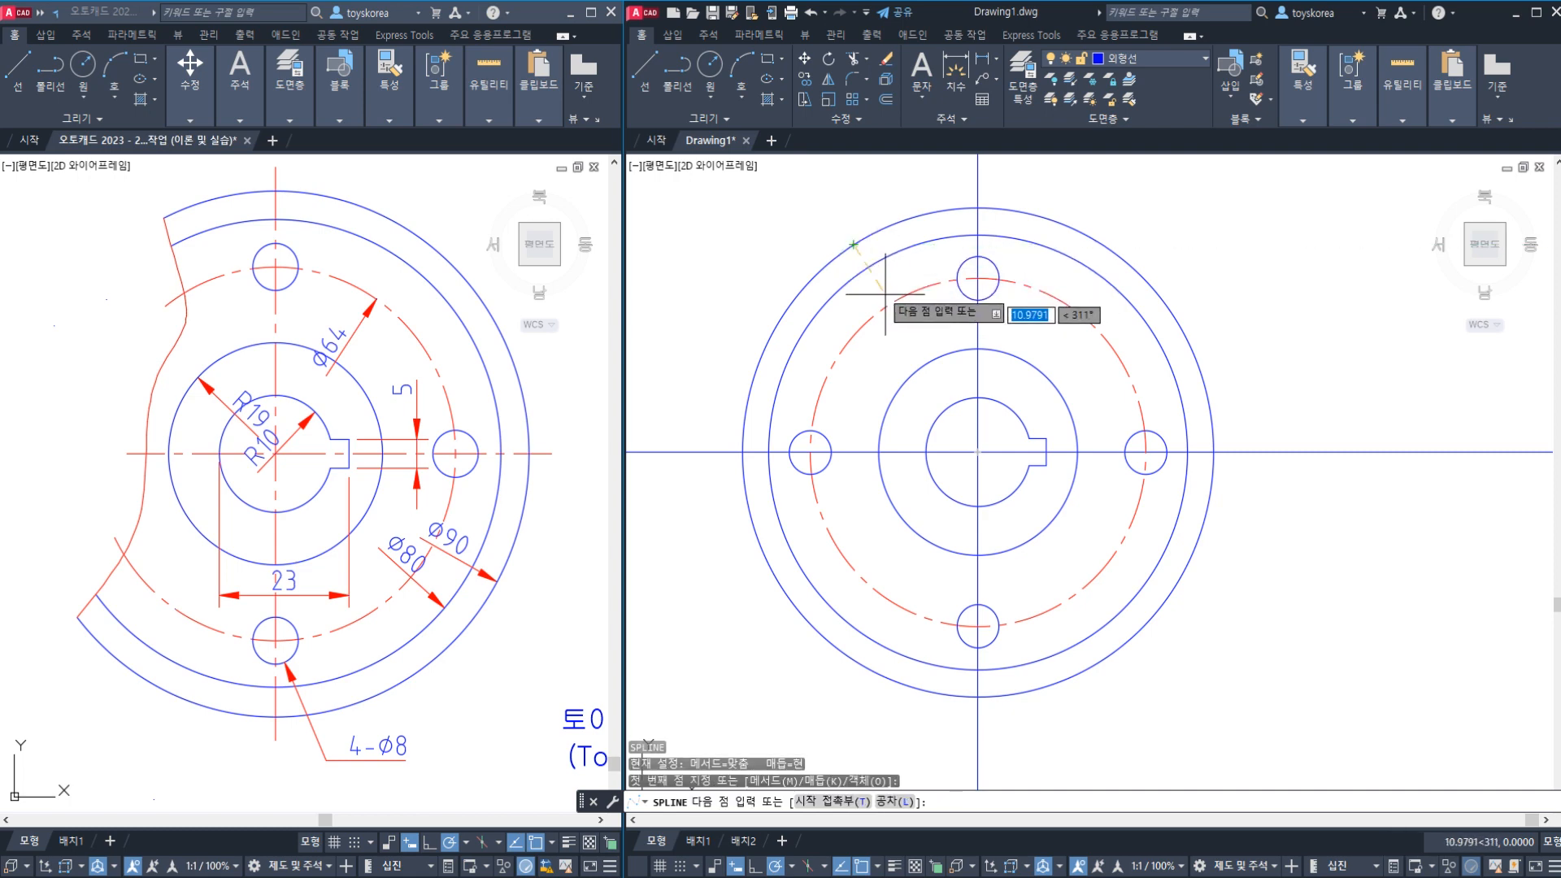
{"action": "scroll", "coordinate": [885, 295], "scroll_direction": "up", "scroll_amount": 1}
{"action": "scroll", "coordinate": [882, 300], "scroll_direction": "down", "scroll_amount": 1}
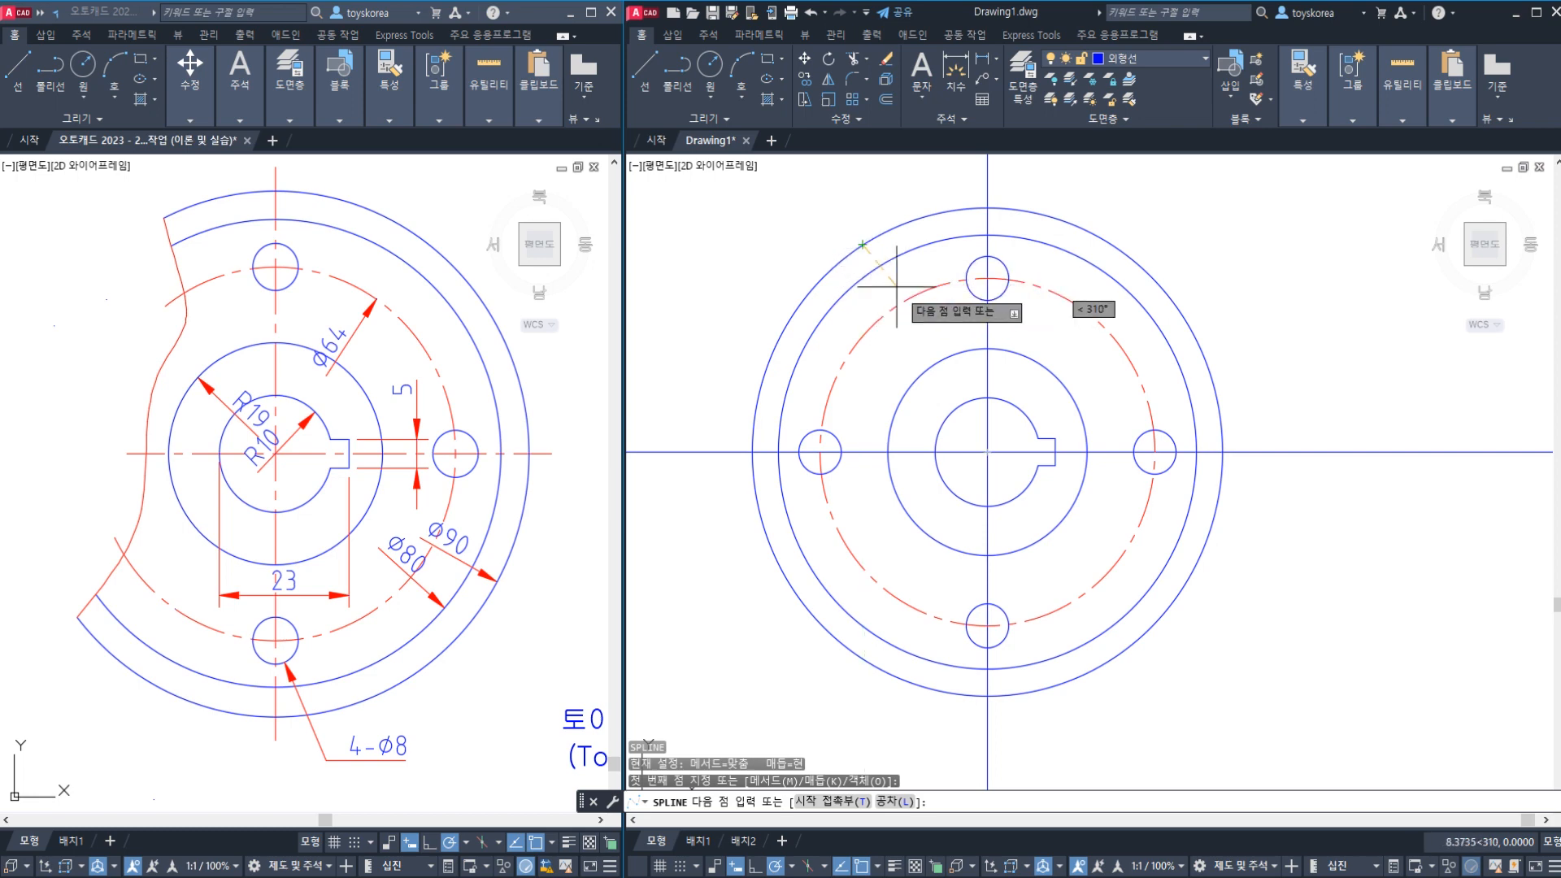
{"action": "left_click", "coordinate": [903, 307]}
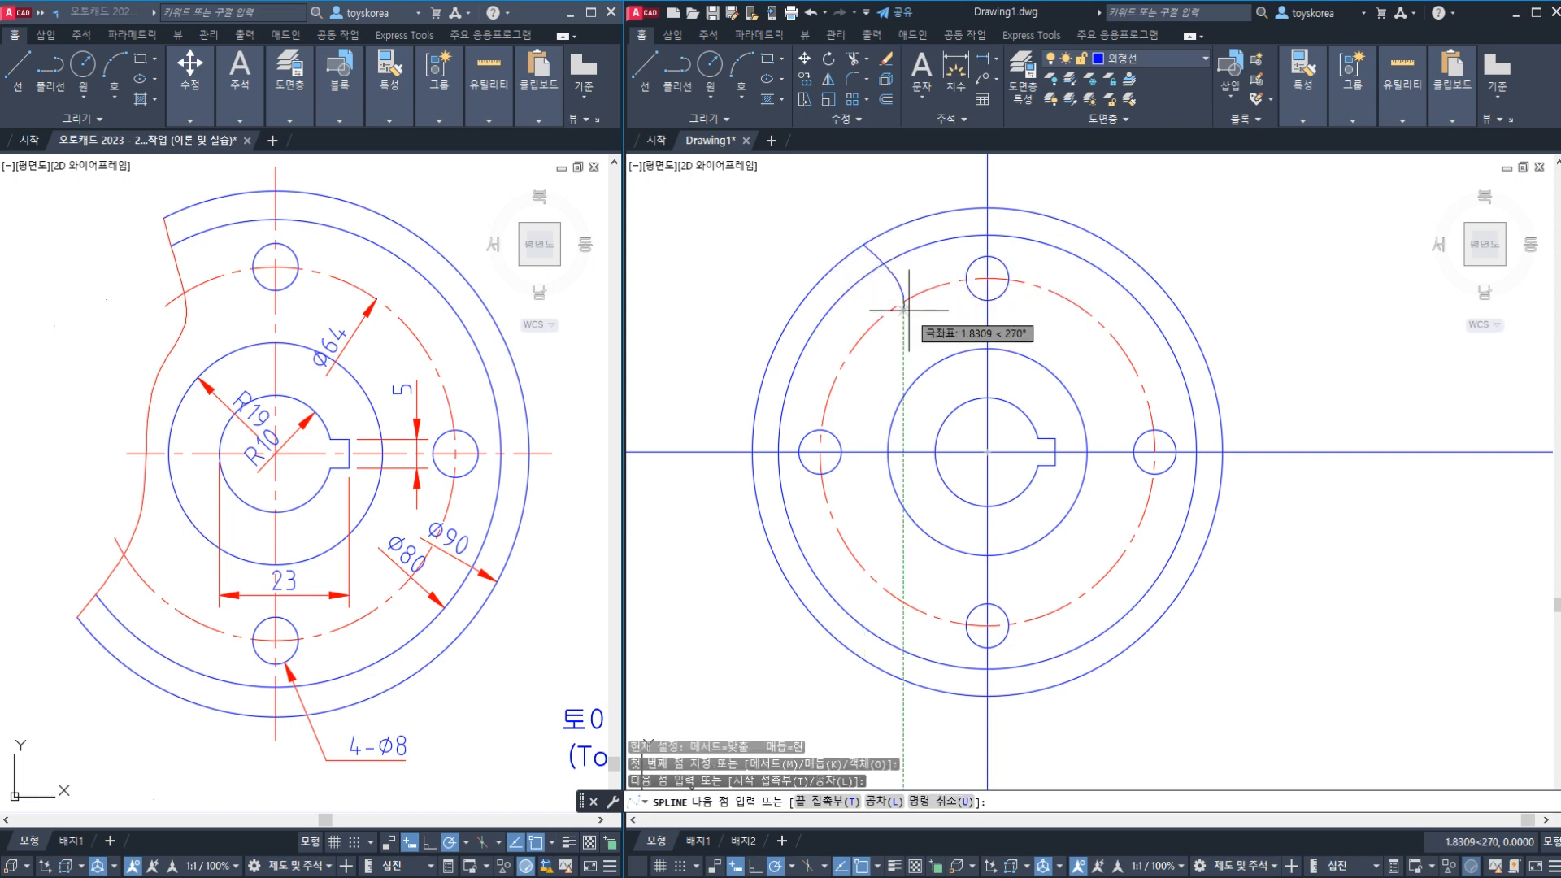
{"action": "left_click", "coordinate": [855, 396]}
{"action": "left_click", "coordinate": [881, 527]}
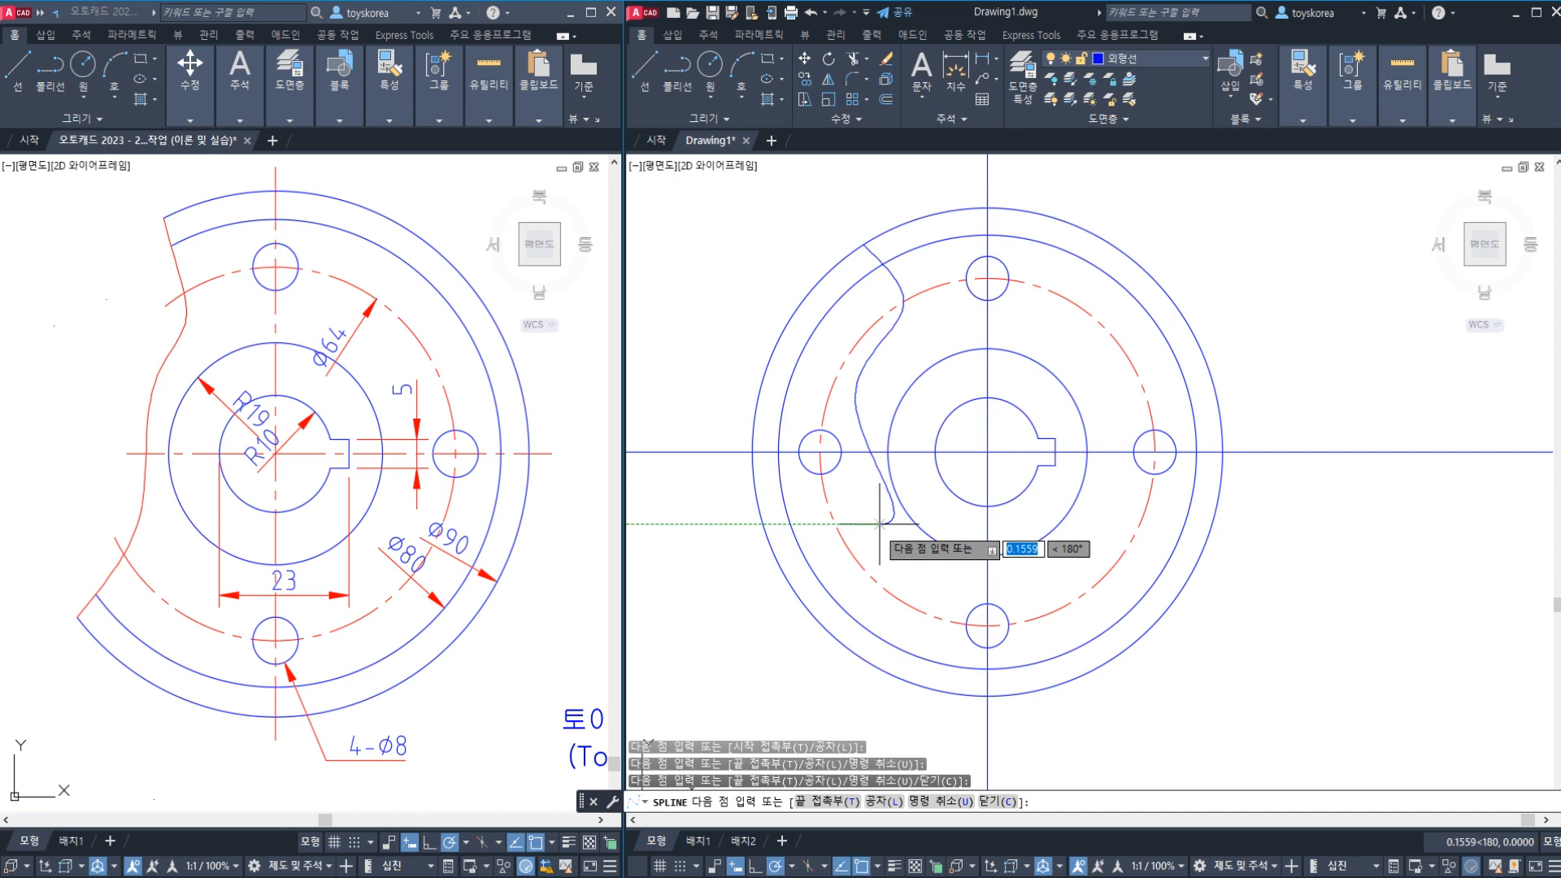
{"action": "left_click", "coordinate": [800, 595]}
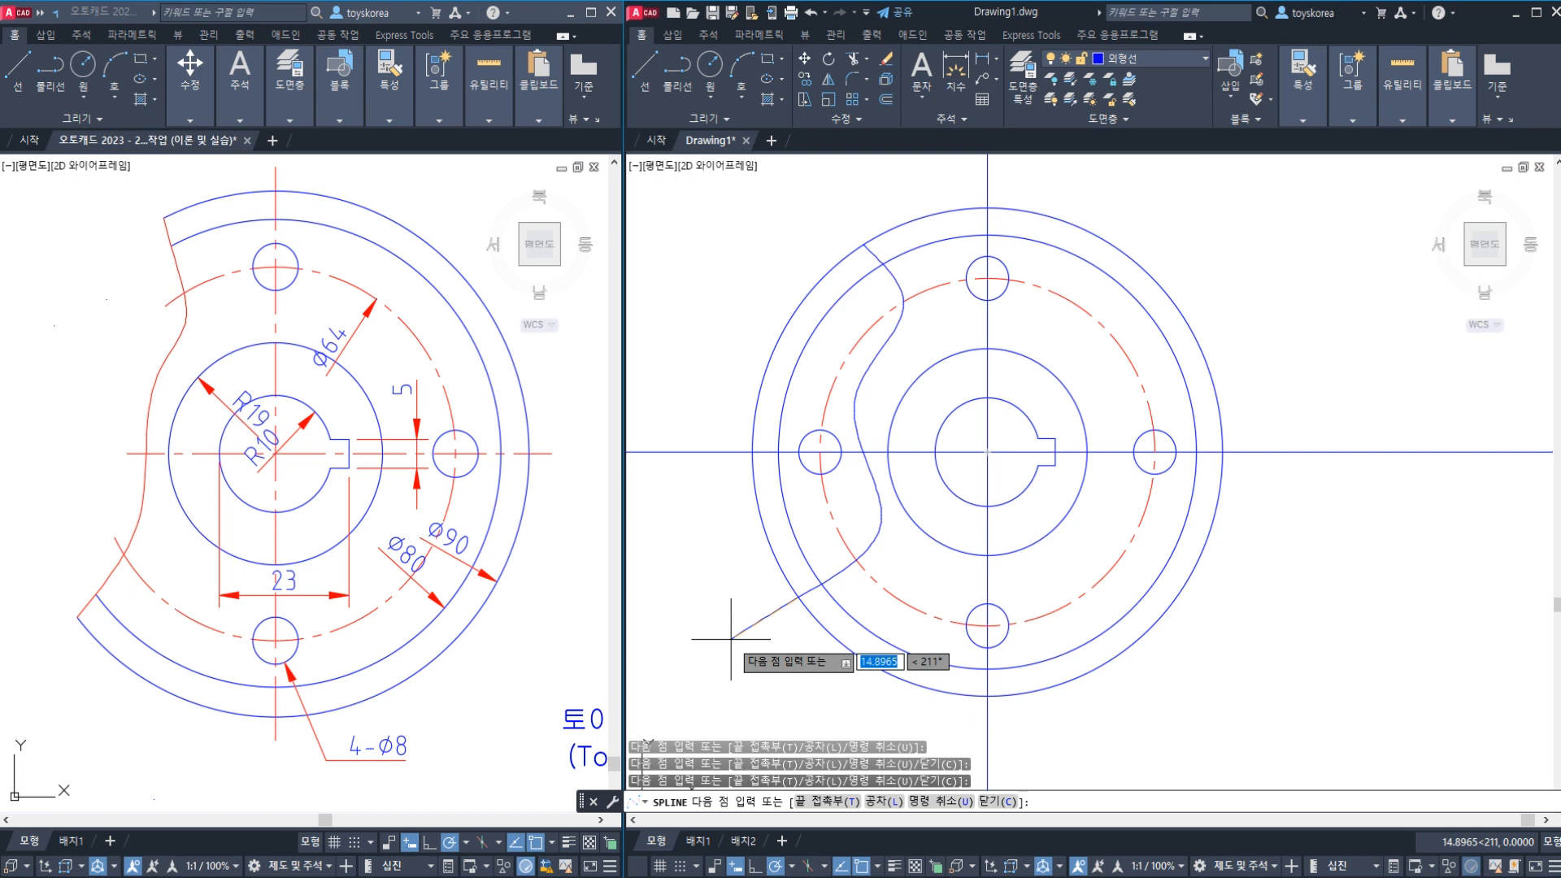
{"action": "key", "text": "Return"}
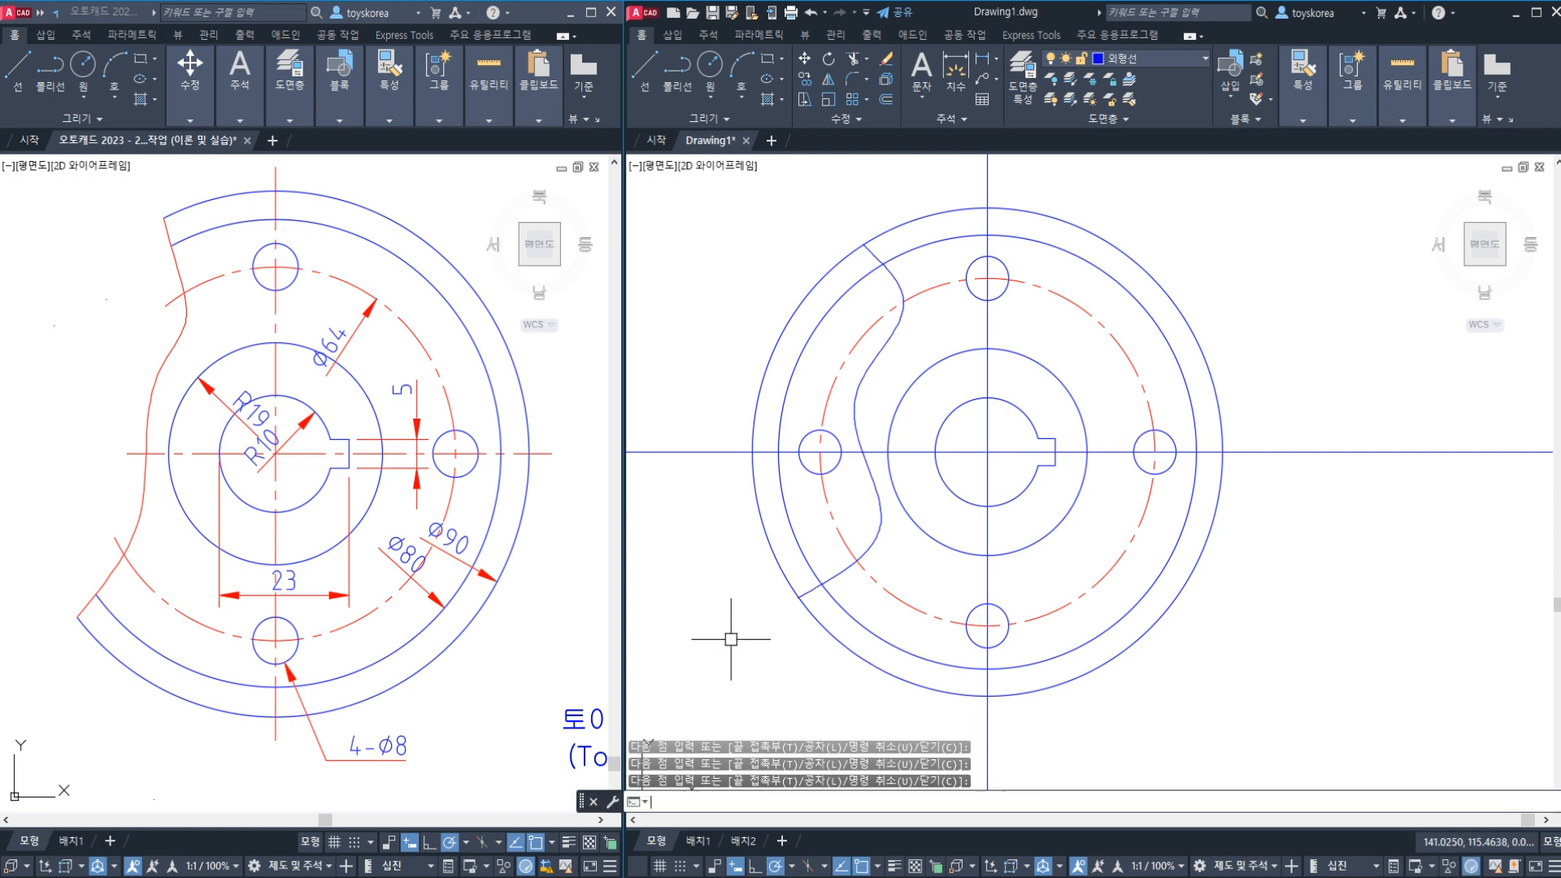
{"action": "key", "text": "Return"}
{"action": "key", "text": "Return"}
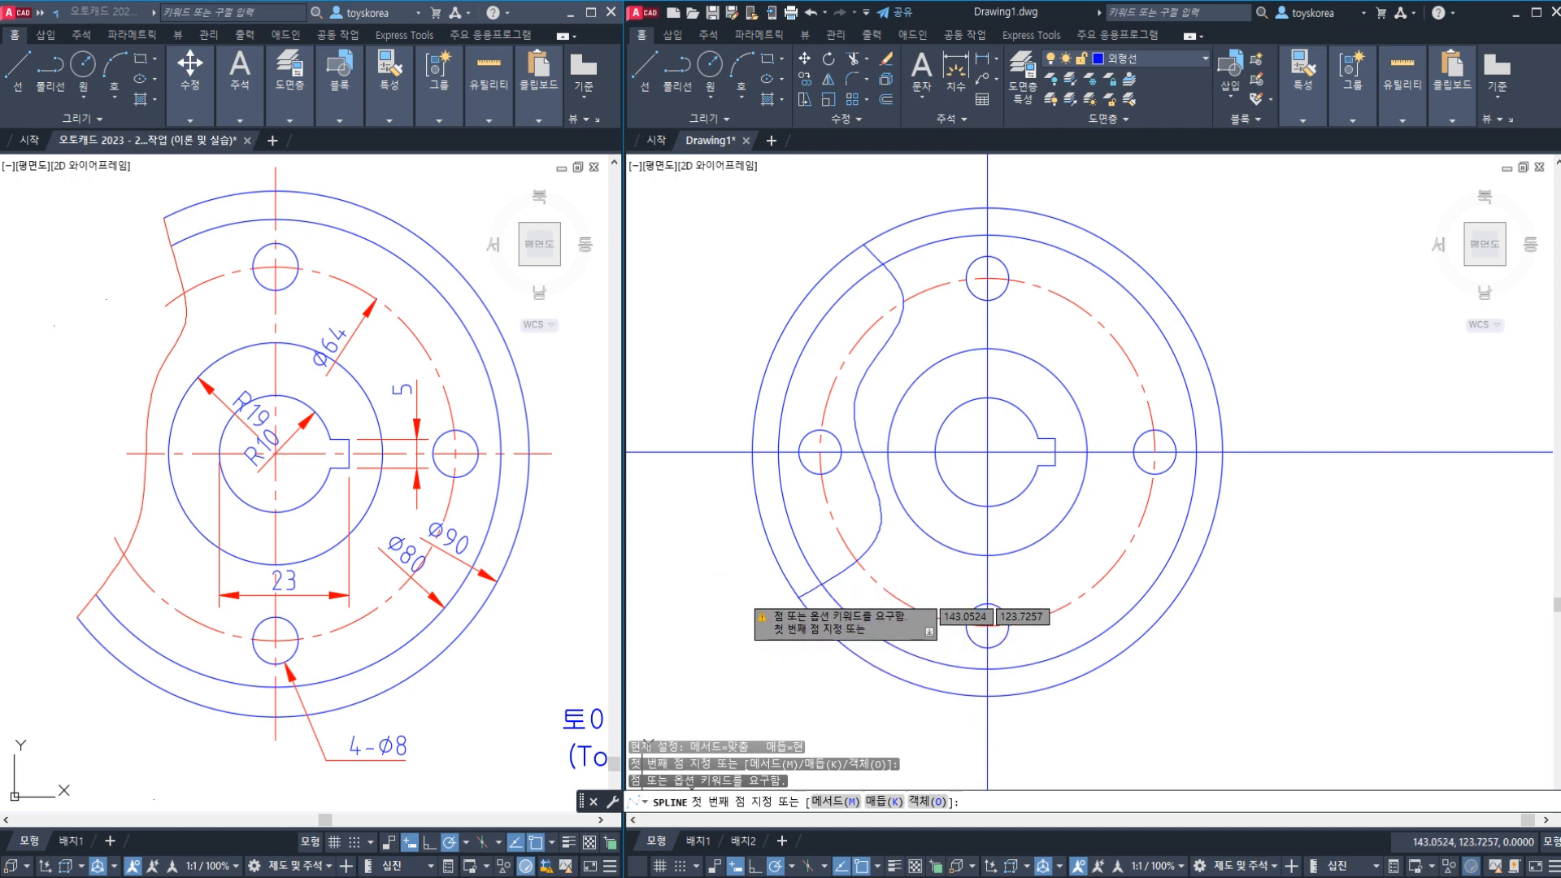
{"action": "key", "text": "Escape"}
{"action": "key", "text": "Escape"}
{"action": "key", "text": "Escape"}
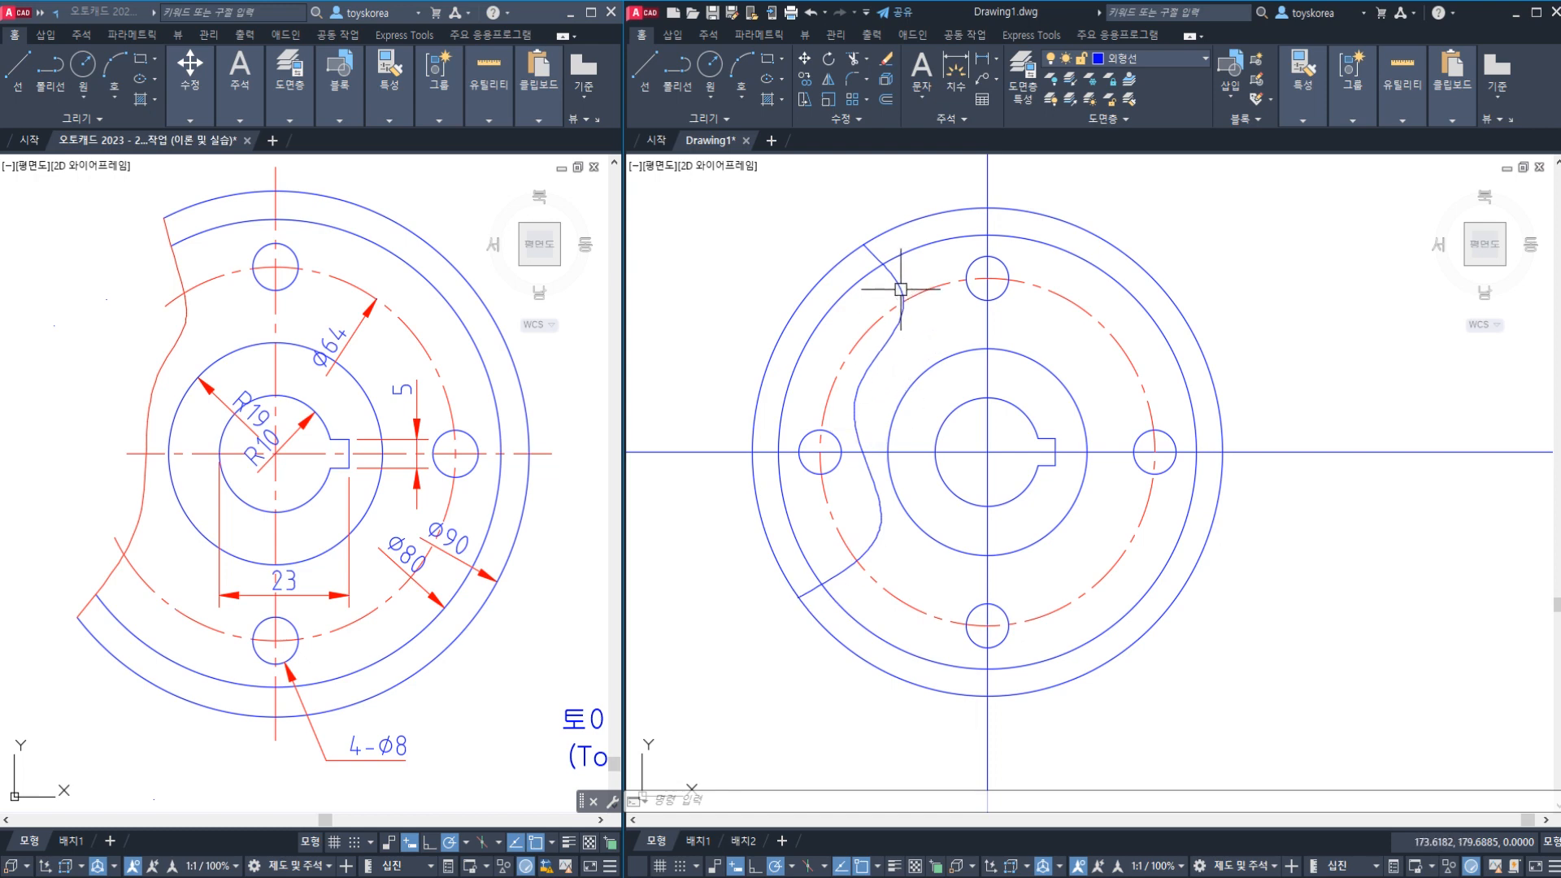
- Erase the wavy spline break line that crosses the flange's two outer circles
{"action": "key", "text": "Return"}
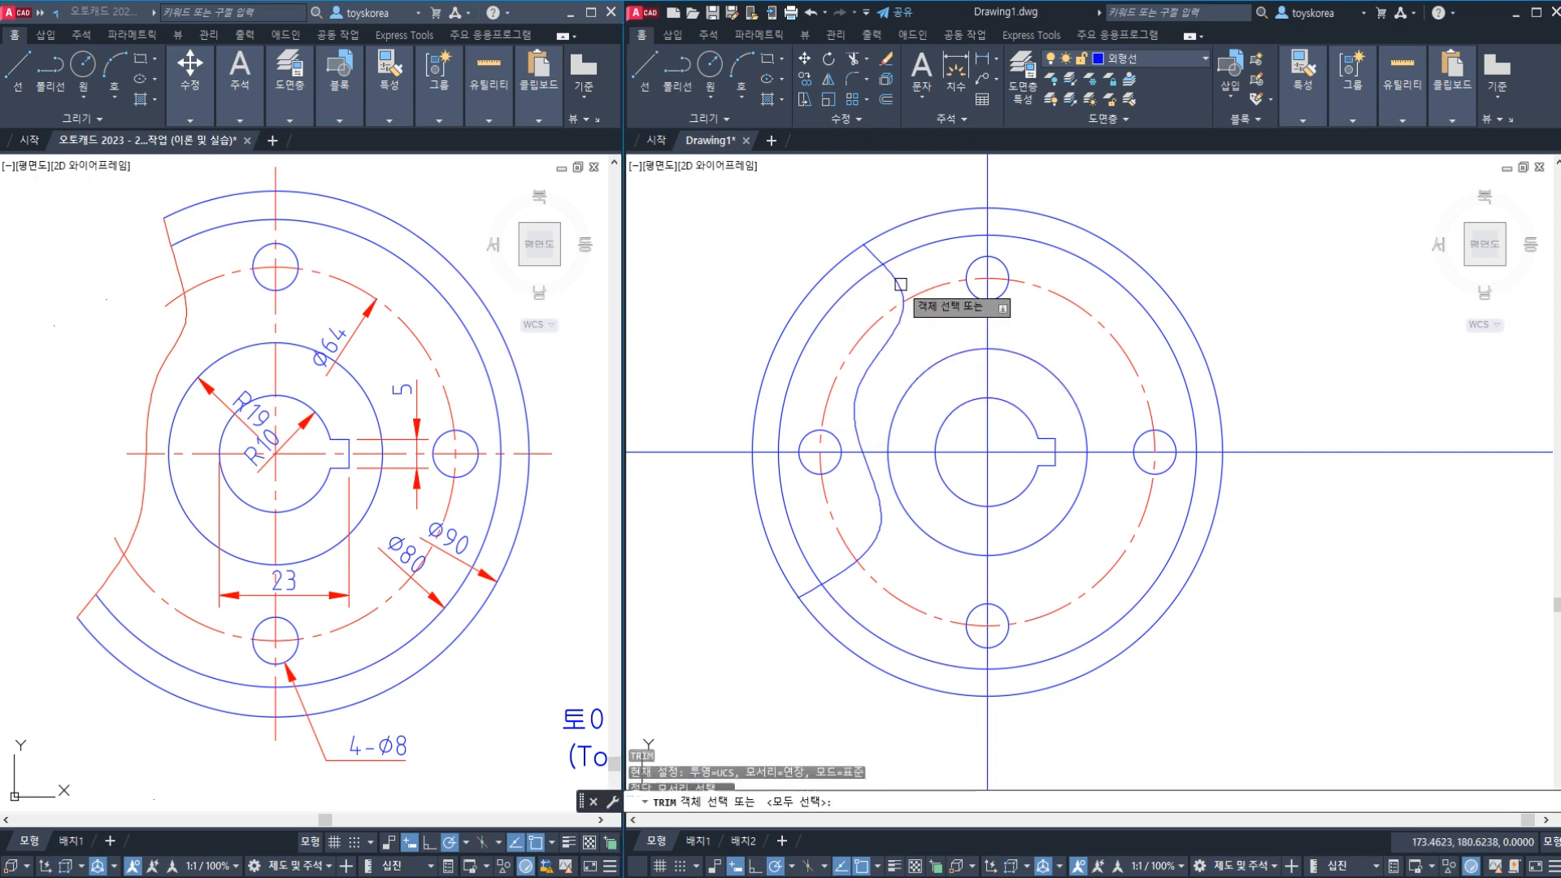
{"action": "key", "text": "Escape"}
{"action": "key", "text": "Escape"}
{"action": "left_click", "coordinate": [901, 286]}
{"action": "type", "text": "E"}
{"action": "key", "text": "Return"}
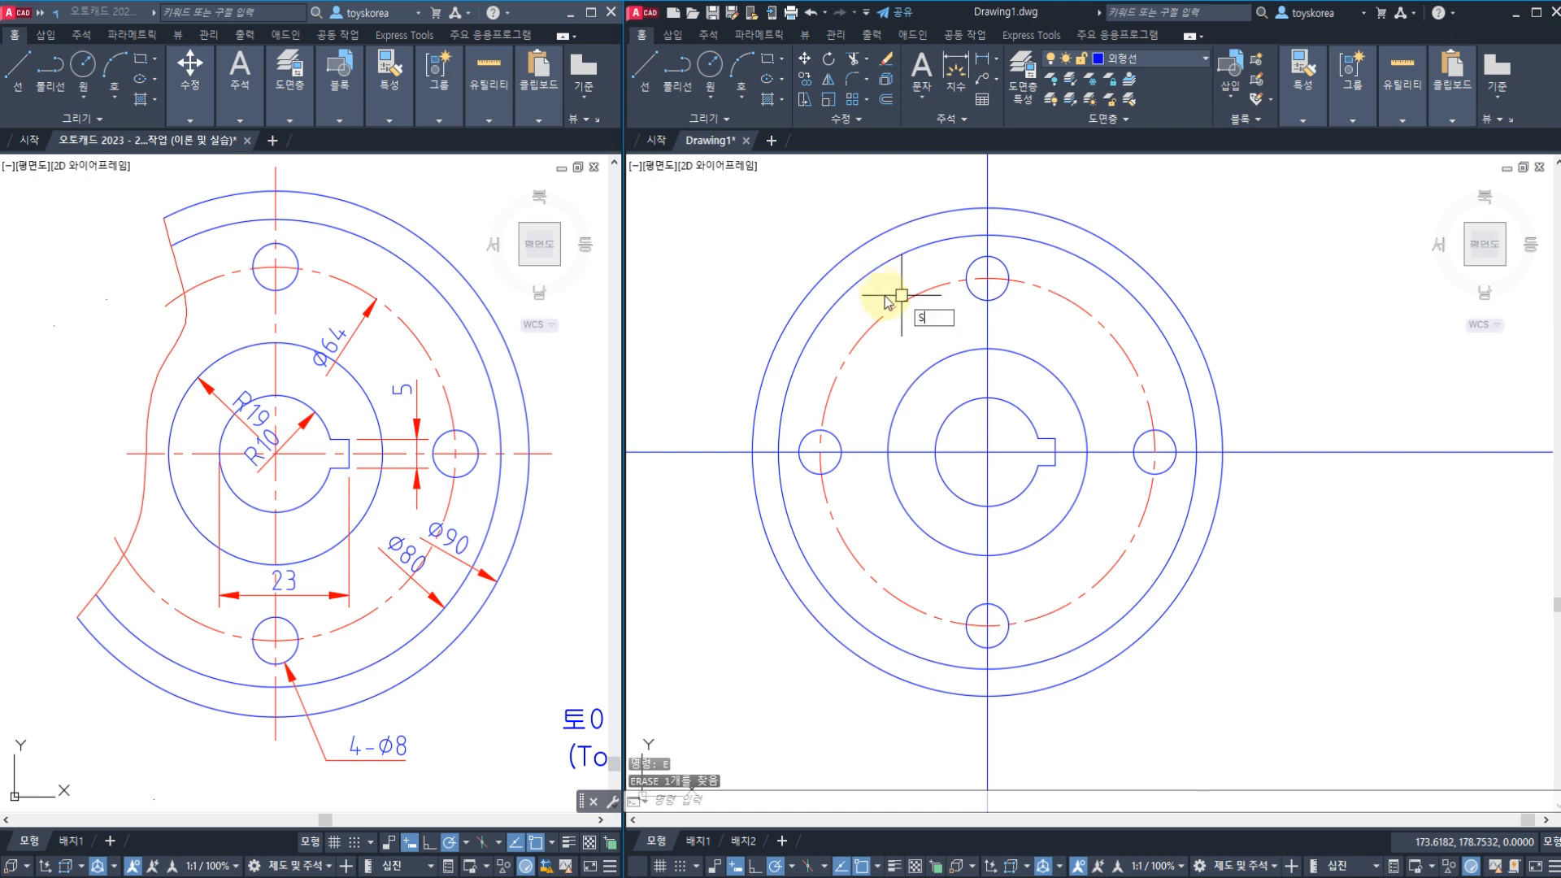
- Draw a gentler six-point spline break line from the outer circle's upper-left edge, between the left bolt hole and hub, to its lower-left edge
{"action": "type", "text": "SPL"}
{"action": "key", "text": "Return"}
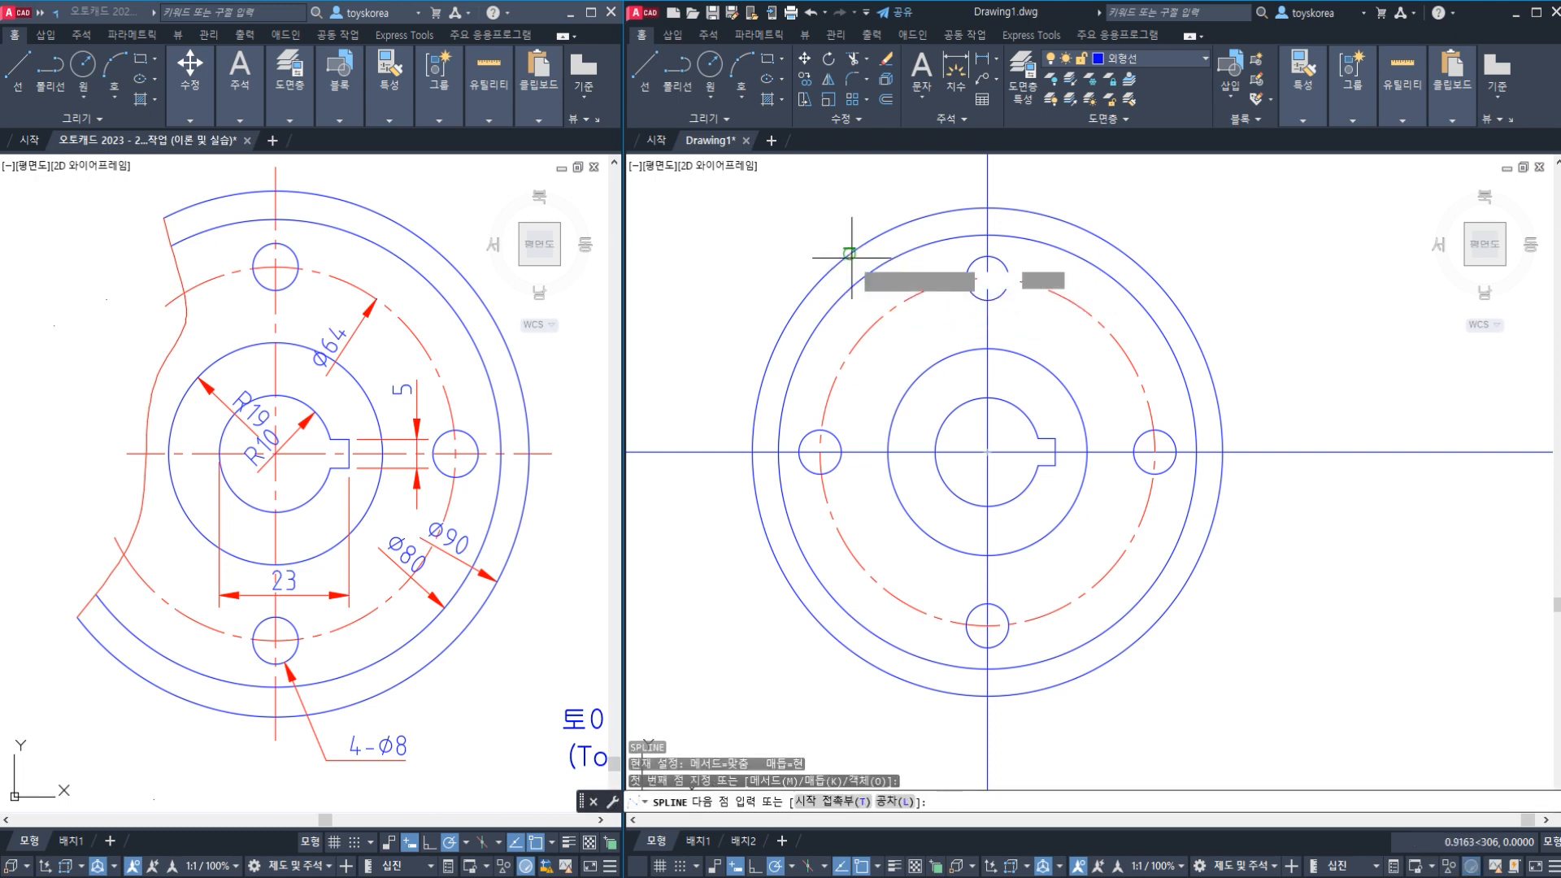
{"action": "left_click", "coordinate": [850, 256]}
{"action": "left_click", "coordinate": [886, 310]}
{"action": "left_click", "coordinate": [869, 399]}
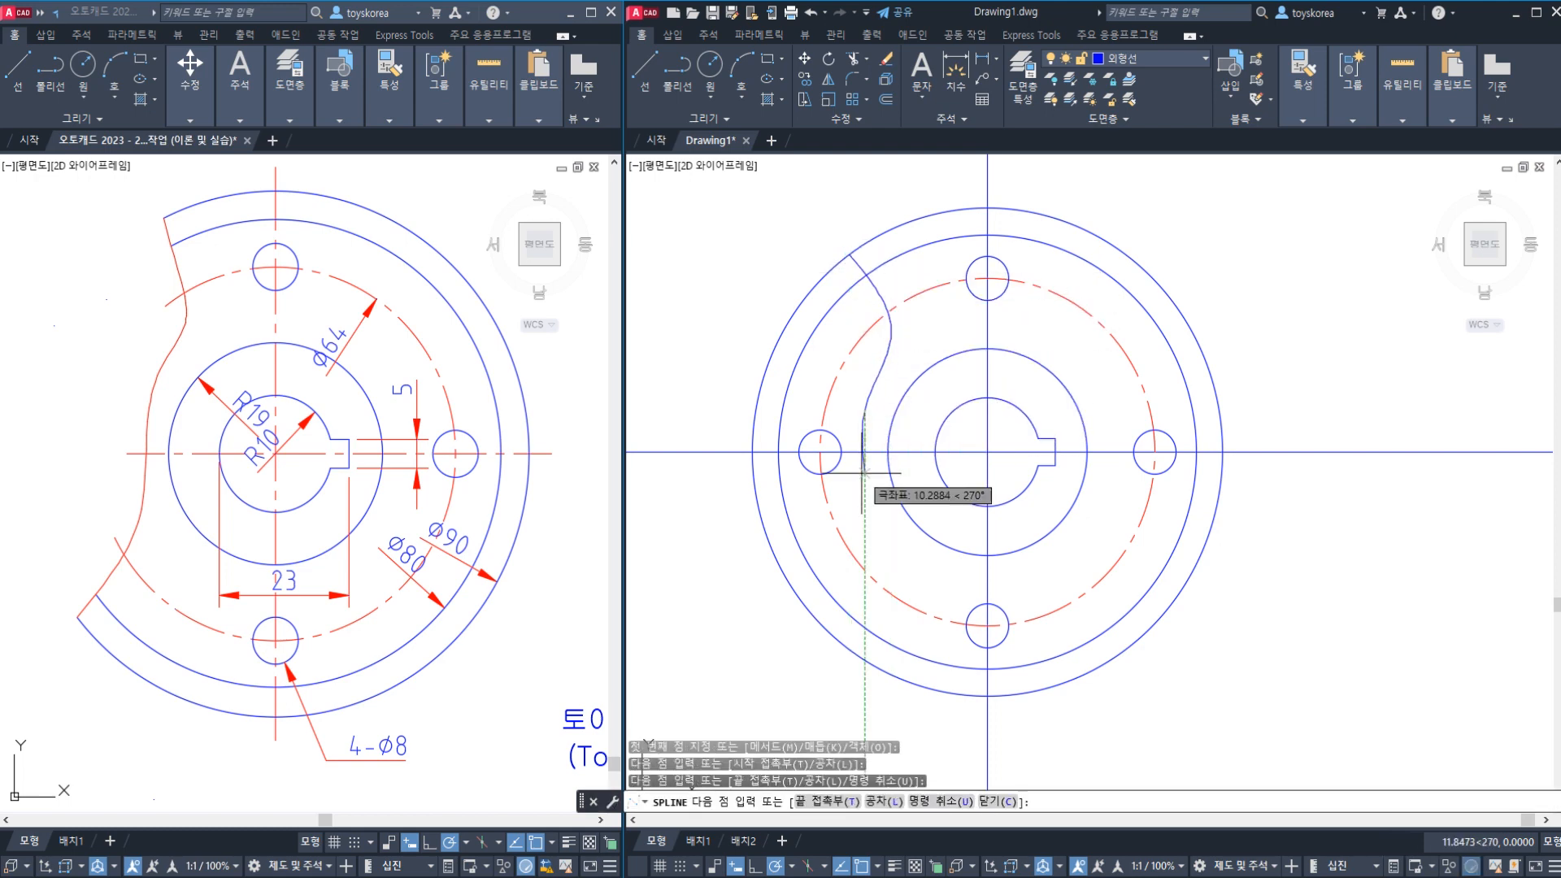
{"action": "left_click", "coordinate": [861, 479]}
{"action": "left_click", "coordinate": [850, 553]}
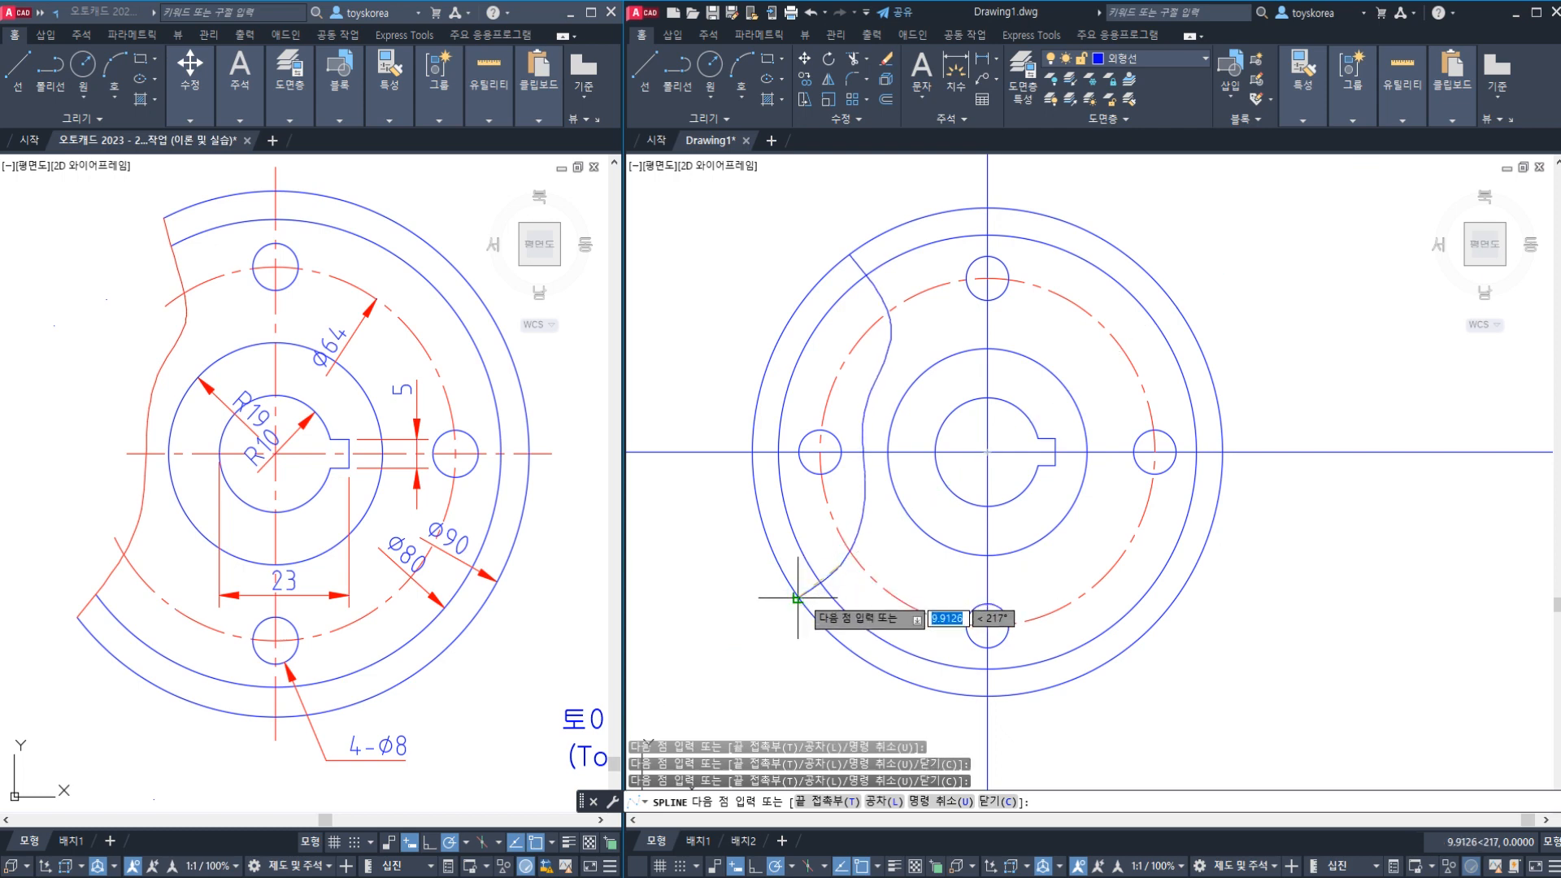
{"action": "key", "text": "Return"}
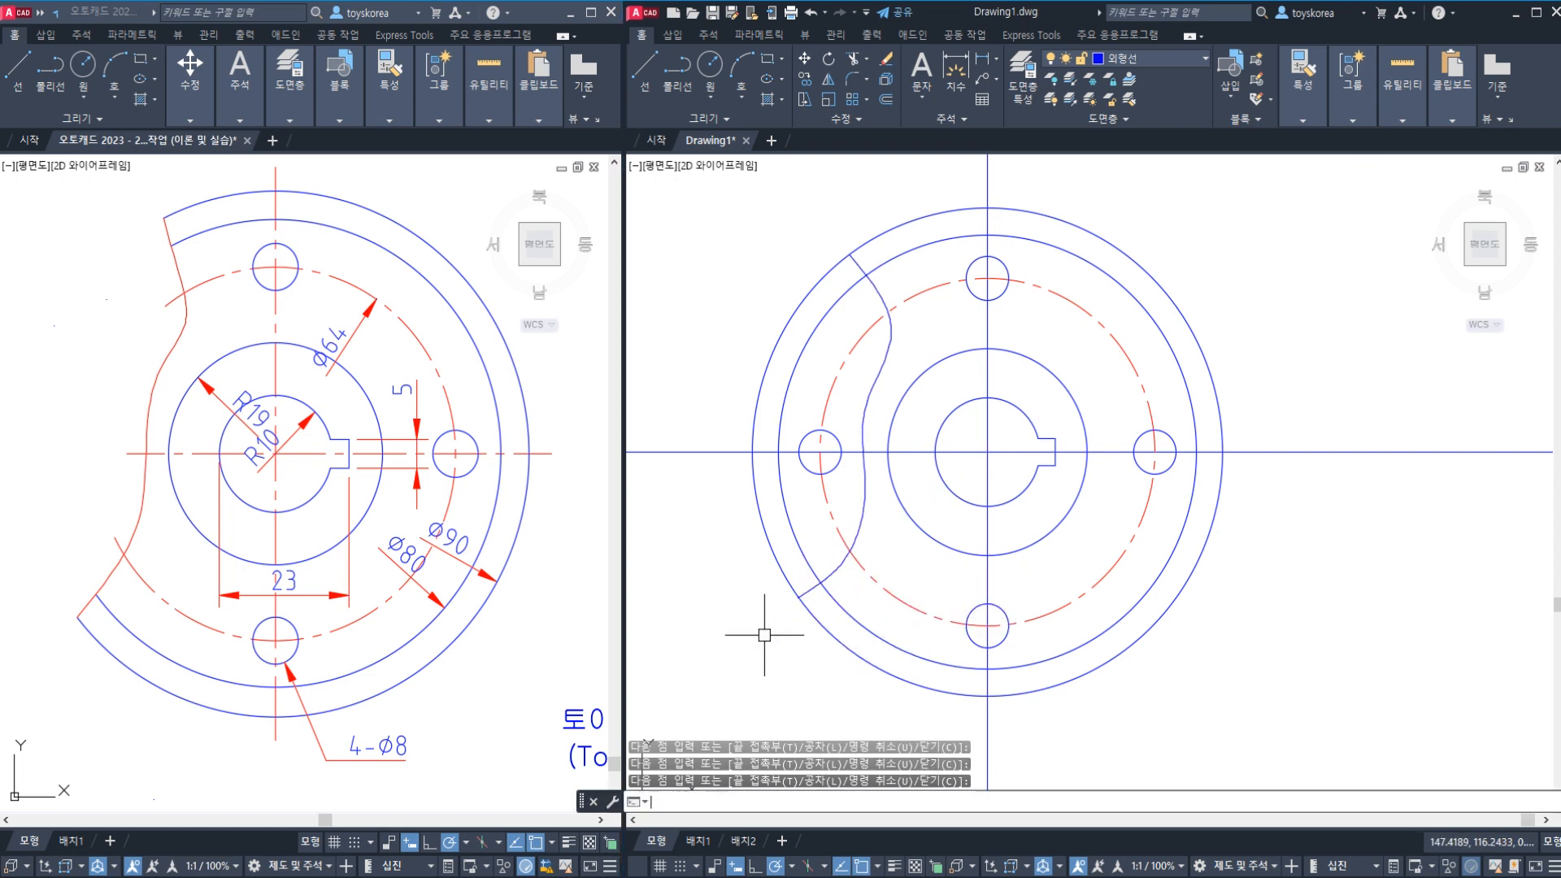
{"action": "key", "text": "Return"}
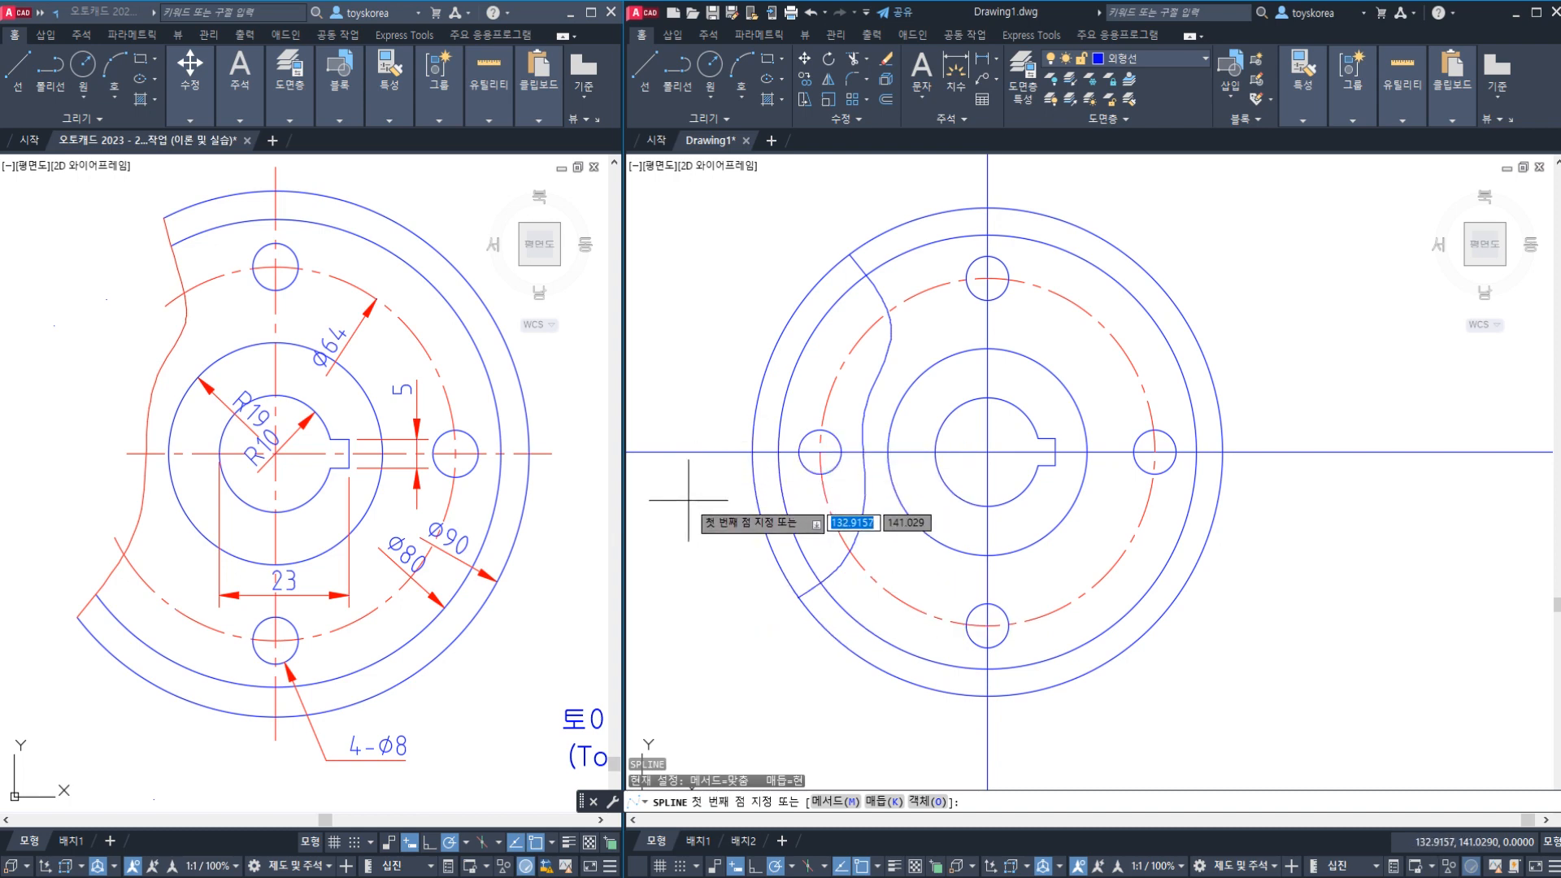
{"action": "key", "text": "Escape"}
{"action": "key", "text": "Escape"}
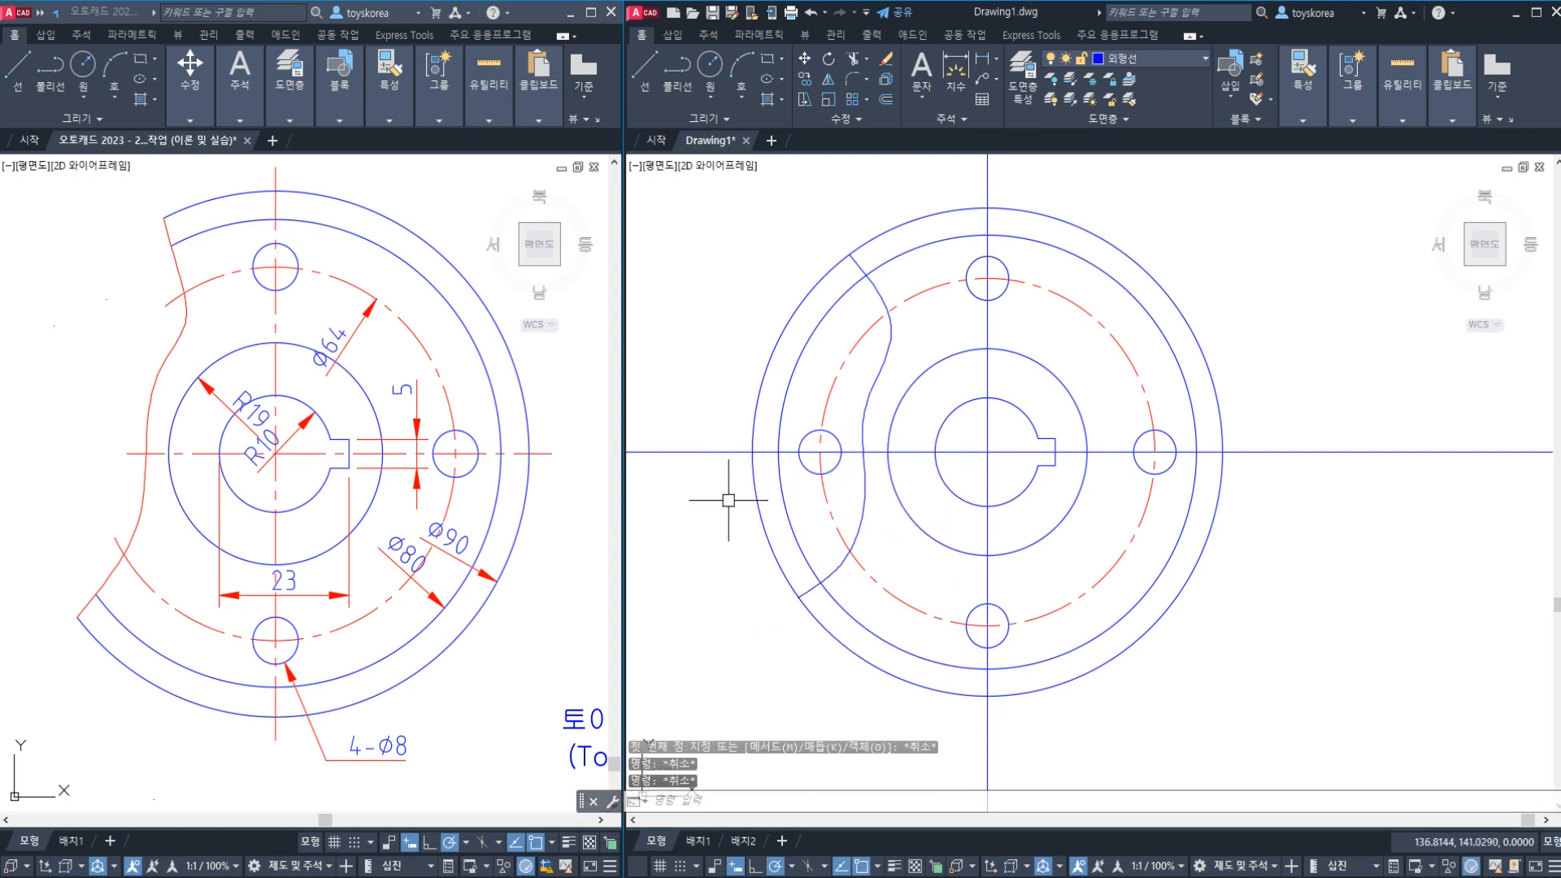
- Erase the redrawn six-point spline break line
{"action": "left_click", "coordinate": [860, 519]}
{"action": "key", "text": "Escape"}
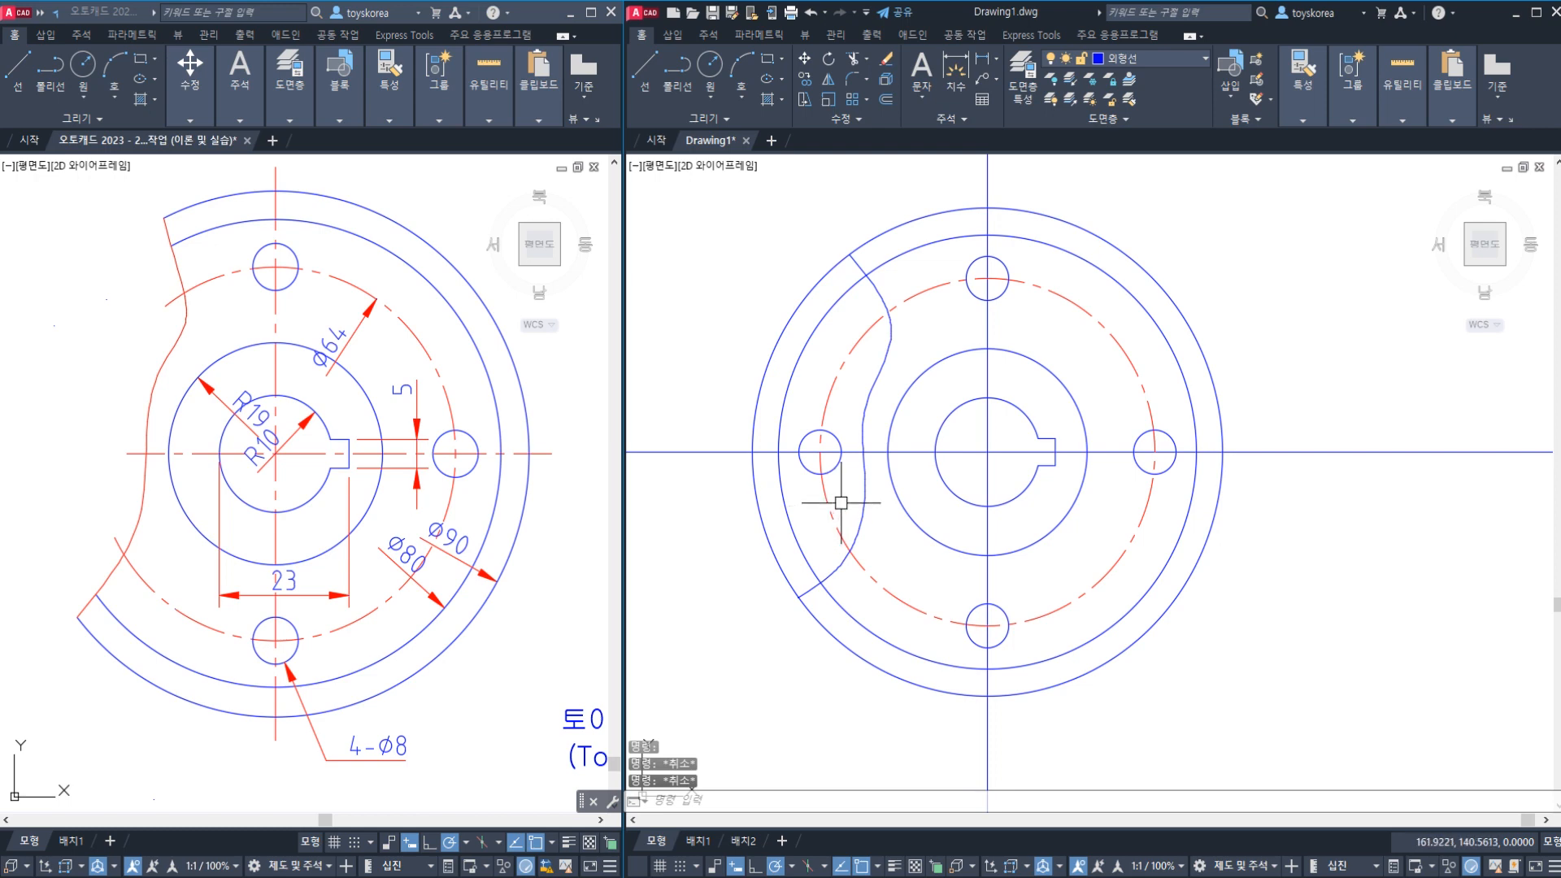
{"action": "left_click", "coordinate": [860, 504]}
{"action": "key", "text": "Escape"}
{"action": "left_click", "coordinate": [860, 512]}
{"action": "type", "text": "e"}
{"action": "key", "text": "Return"}
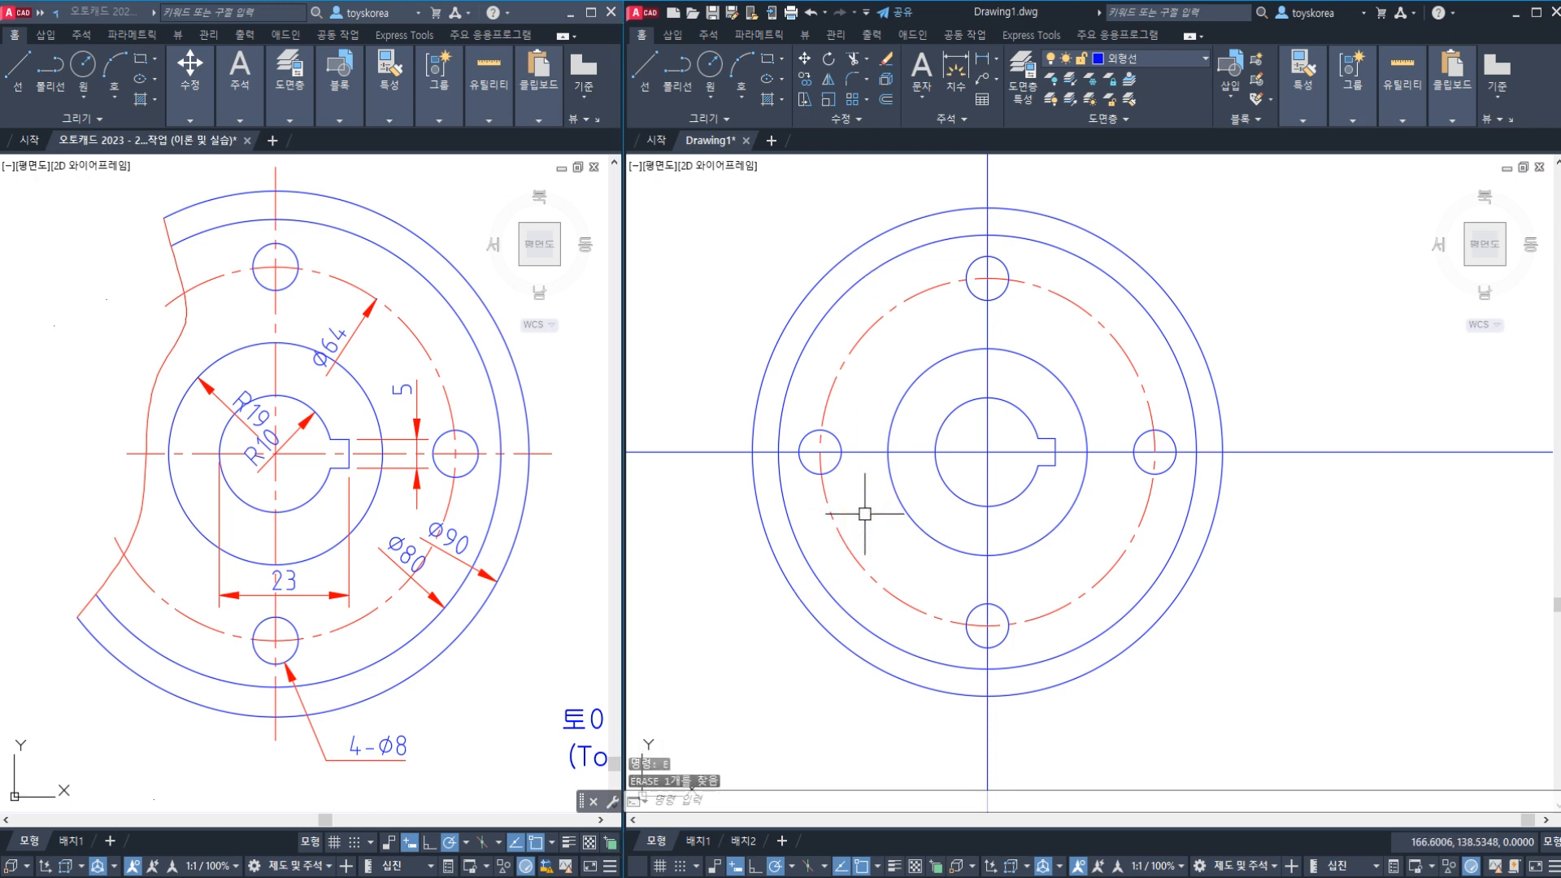
{"action": "type", "text": "spl"}
{"action": "key", "text": "Return"}
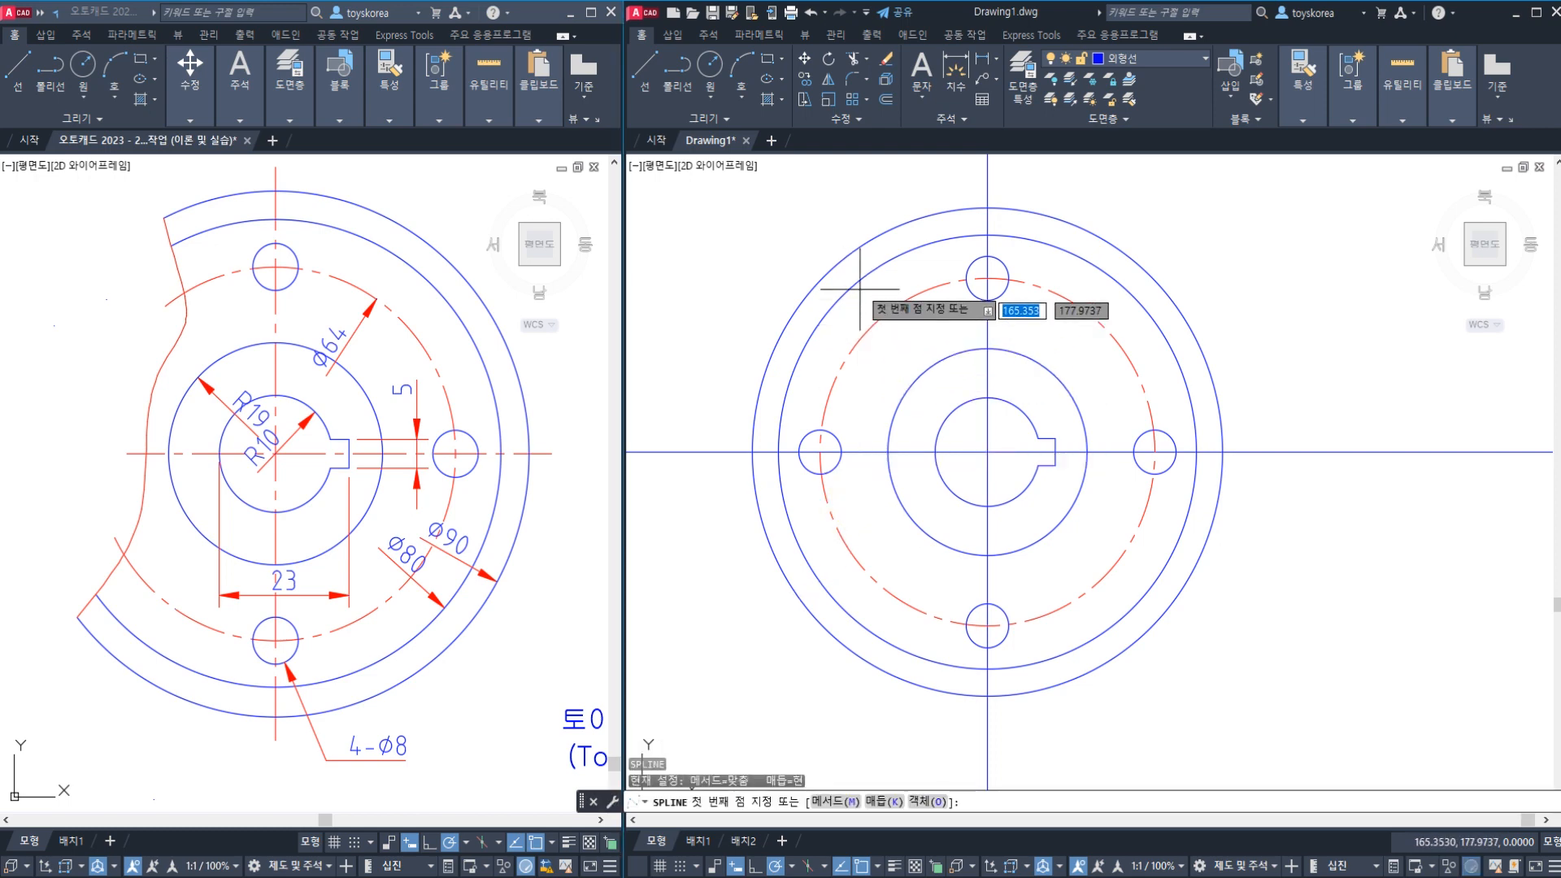
{"action": "key", "text": "Escape"}
{"action": "key", "text": "Escape"}
{"action": "key", "text": "Escape"}
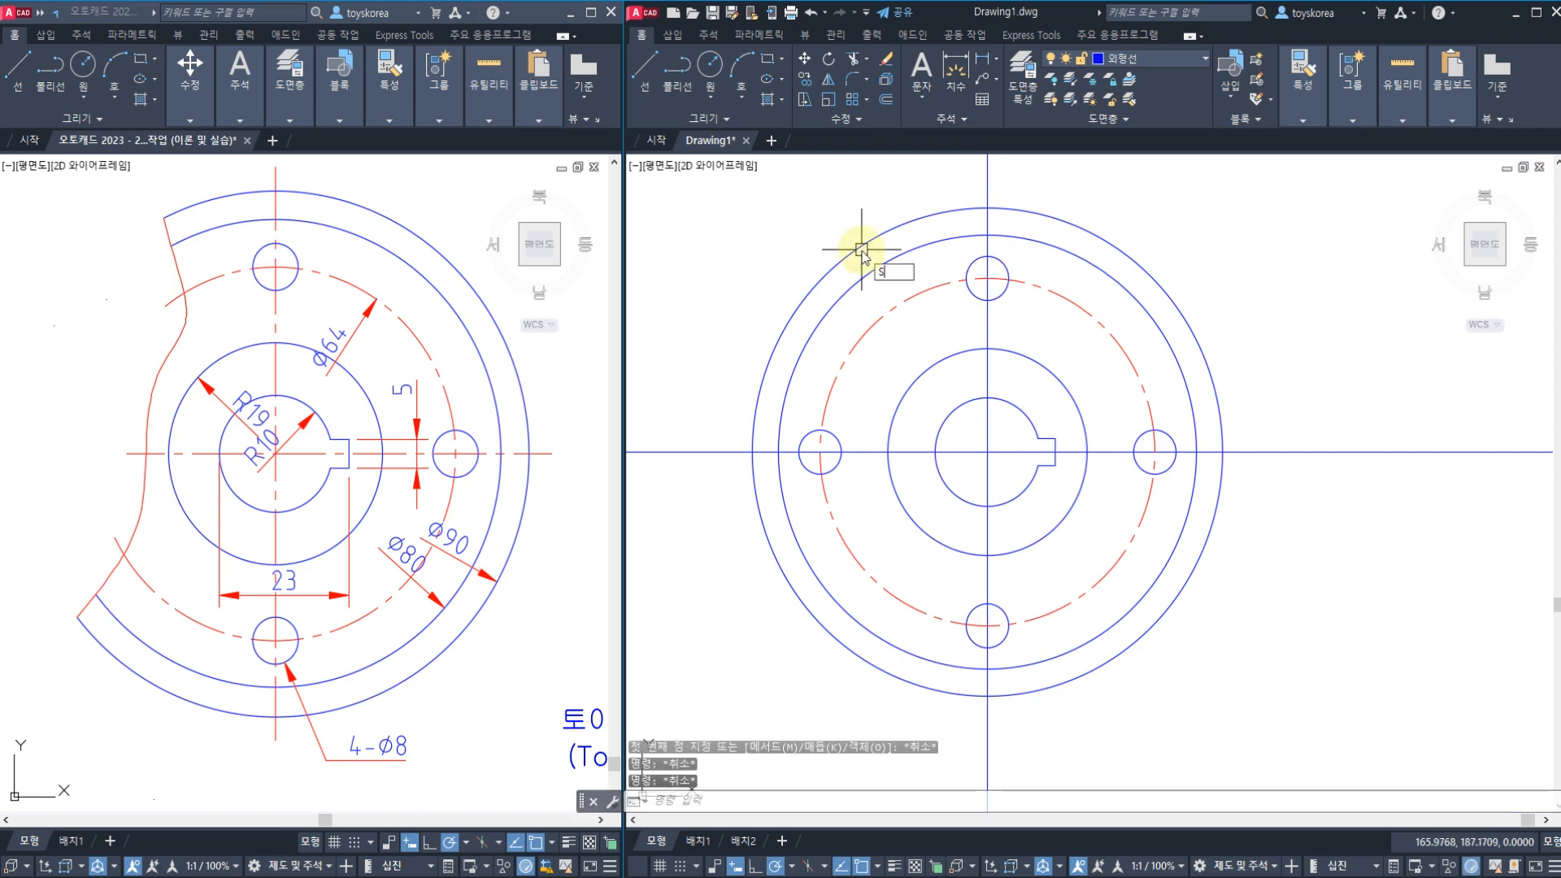
- Draw a seven-point spline break line from the outer circle's upper-left edge, passing between the left bolt hole and hub, to its lower-left edge
{"action": "type", "text": "spl"}
{"action": "key", "text": "Return"}
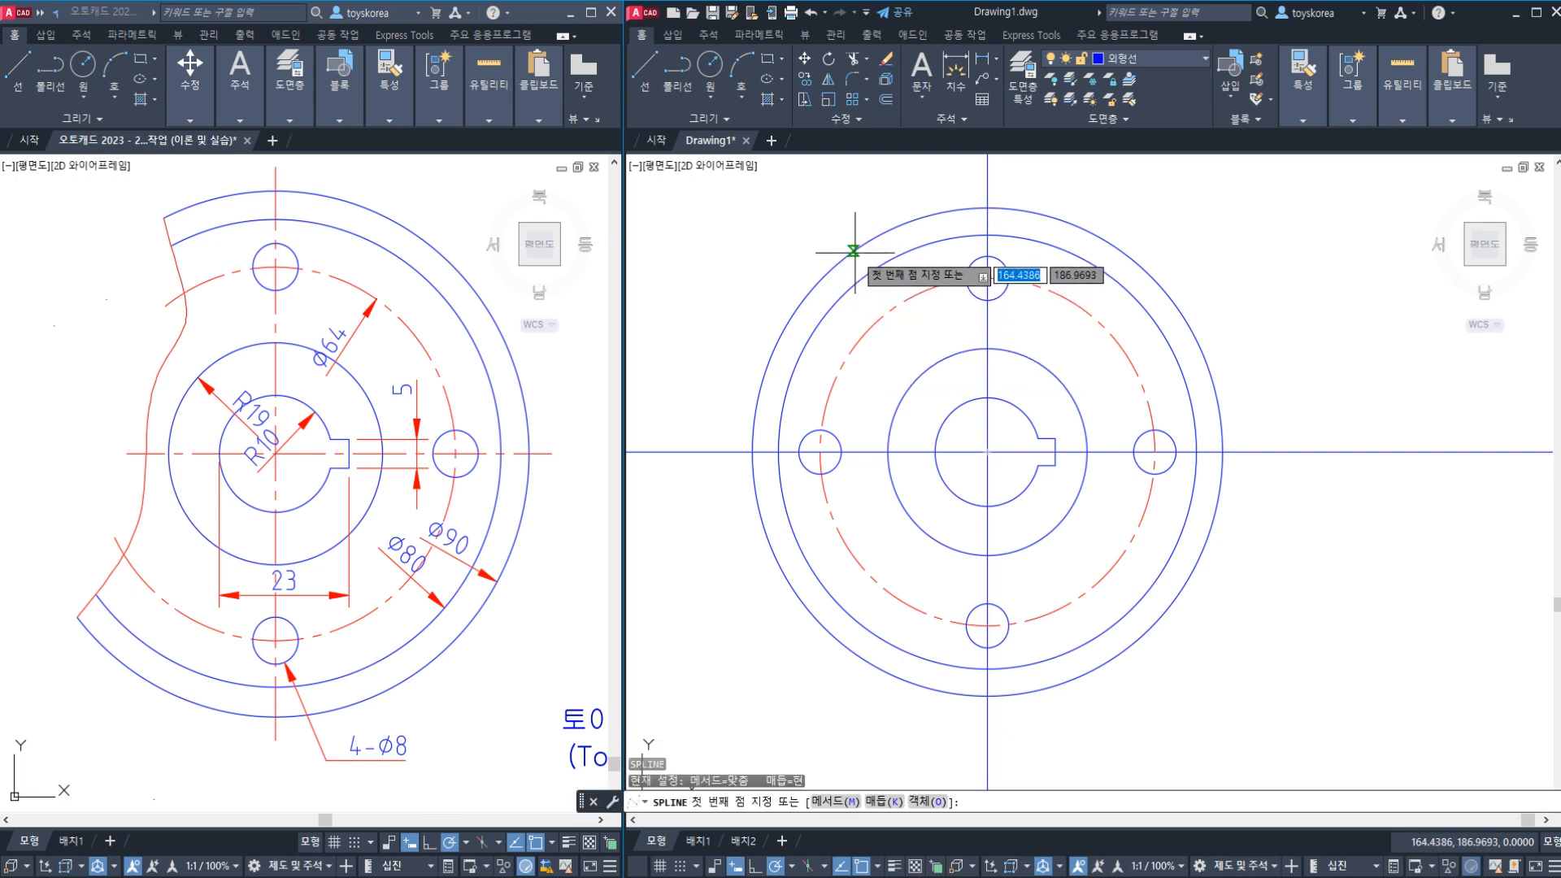
{"action": "left_click", "coordinate": [854, 251]}
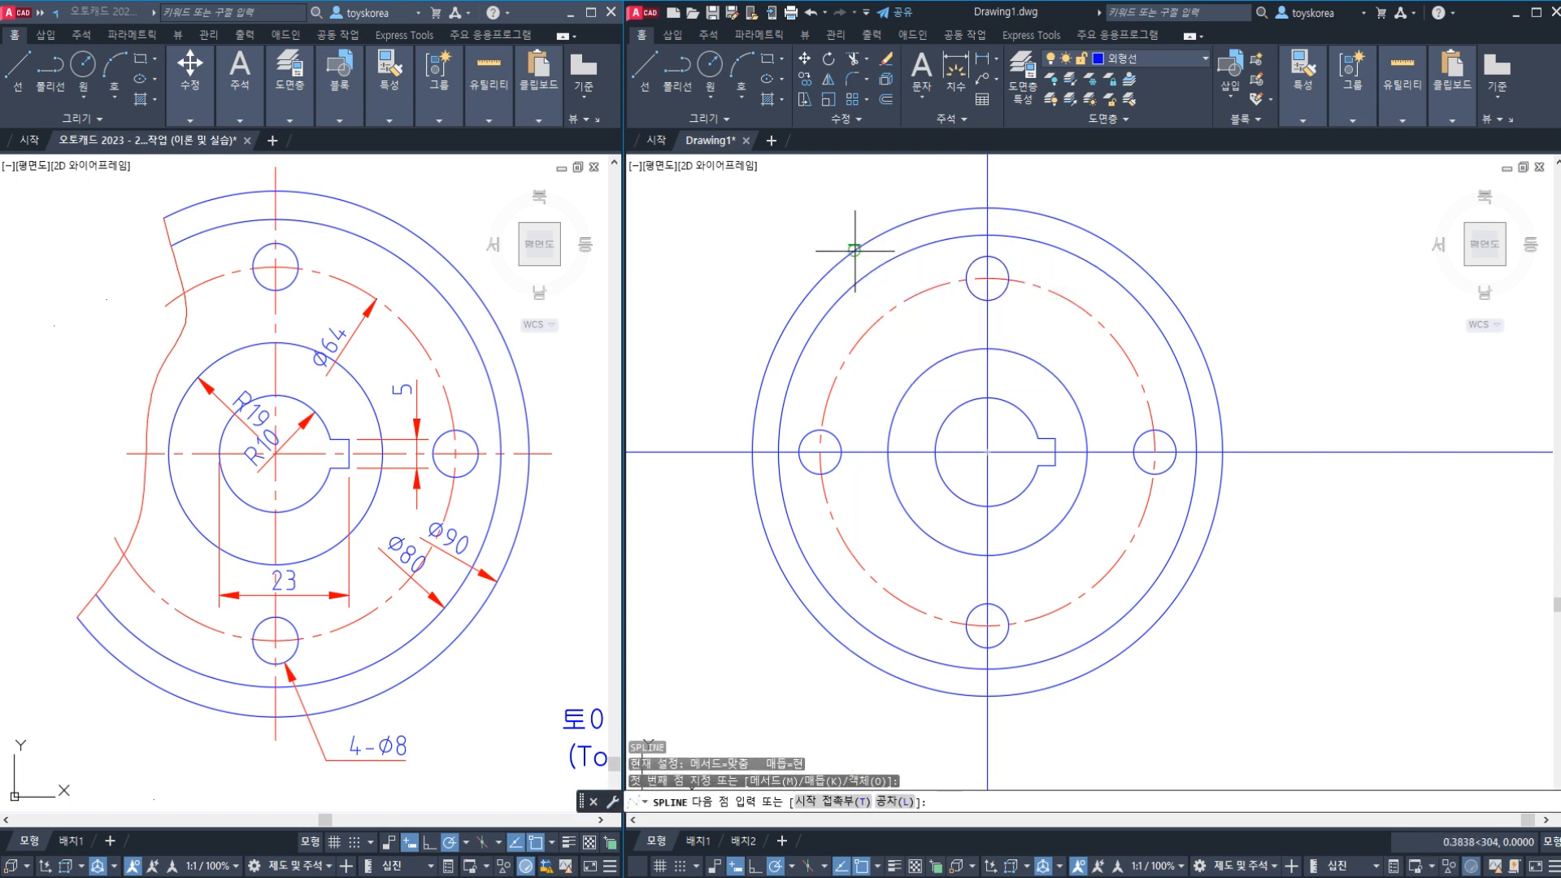
{"action": "left_click", "coordinate": [883, 312]}
{"action": "left_click", "coordinate": [860, 377]}
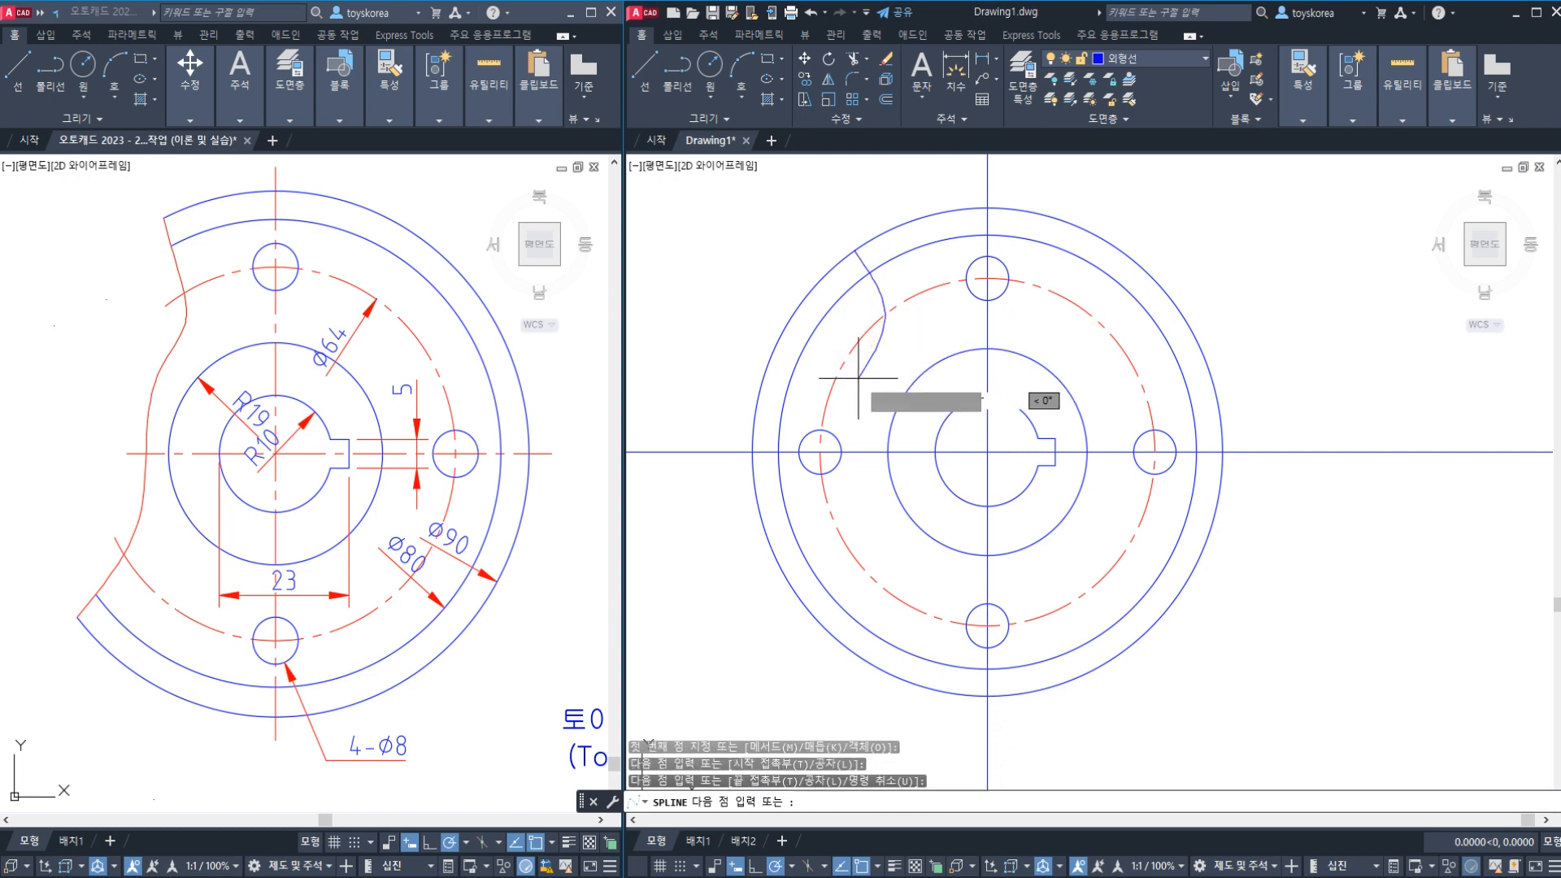
{"action": "left_click", "coordinate": [866, 447]}
{"action": "left_click", "coordinate": [833, 550]}
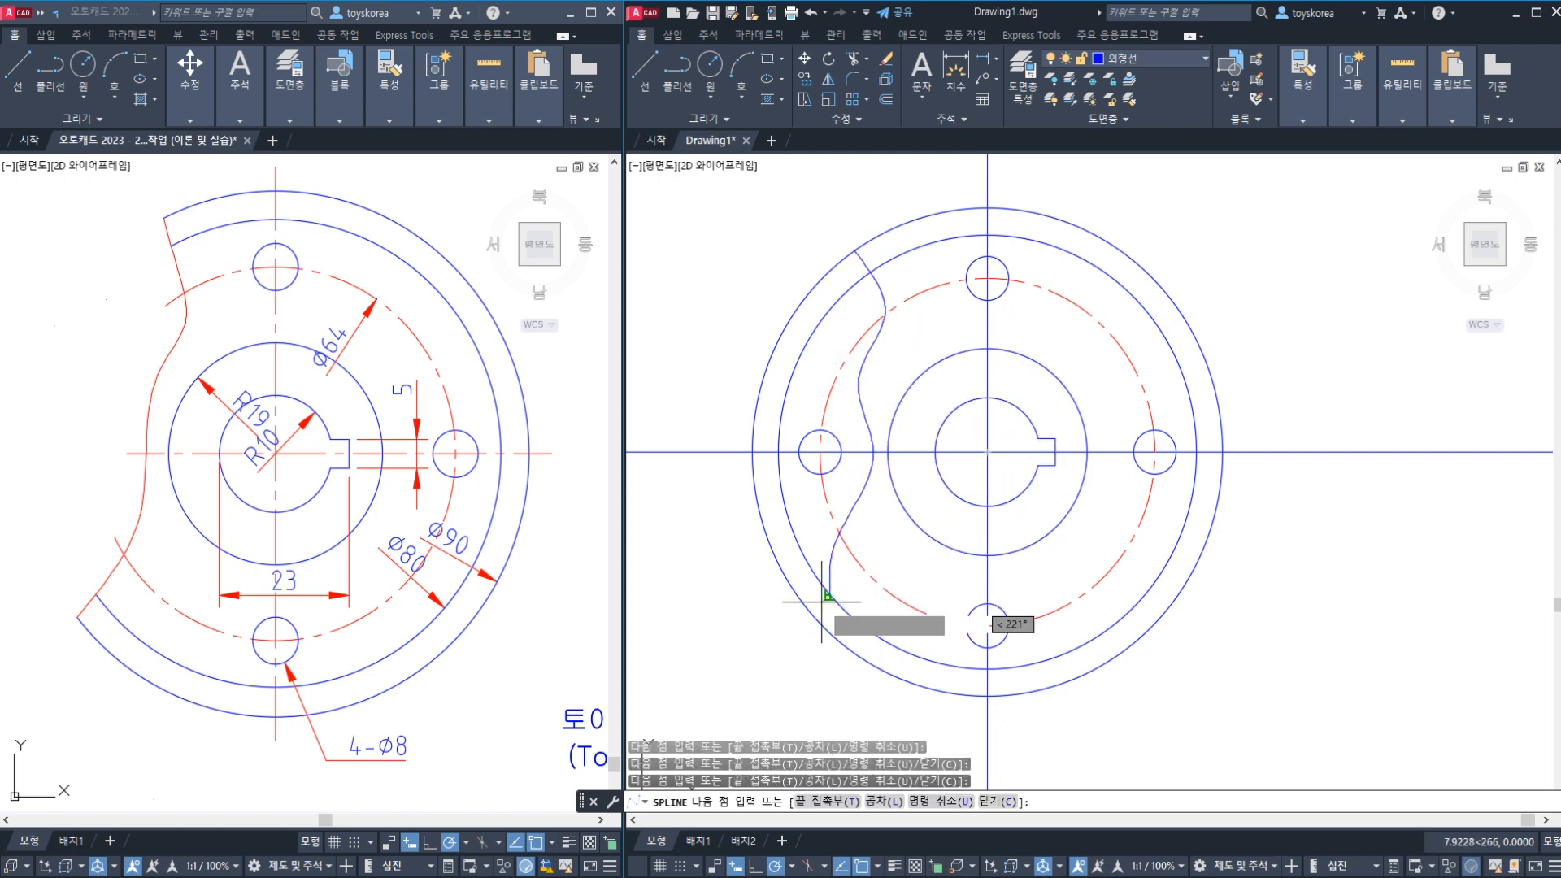
{"action": "left_click", "coordinate": [830, 596]}
{"action": "left_click", "coordinate": [809, 613]}
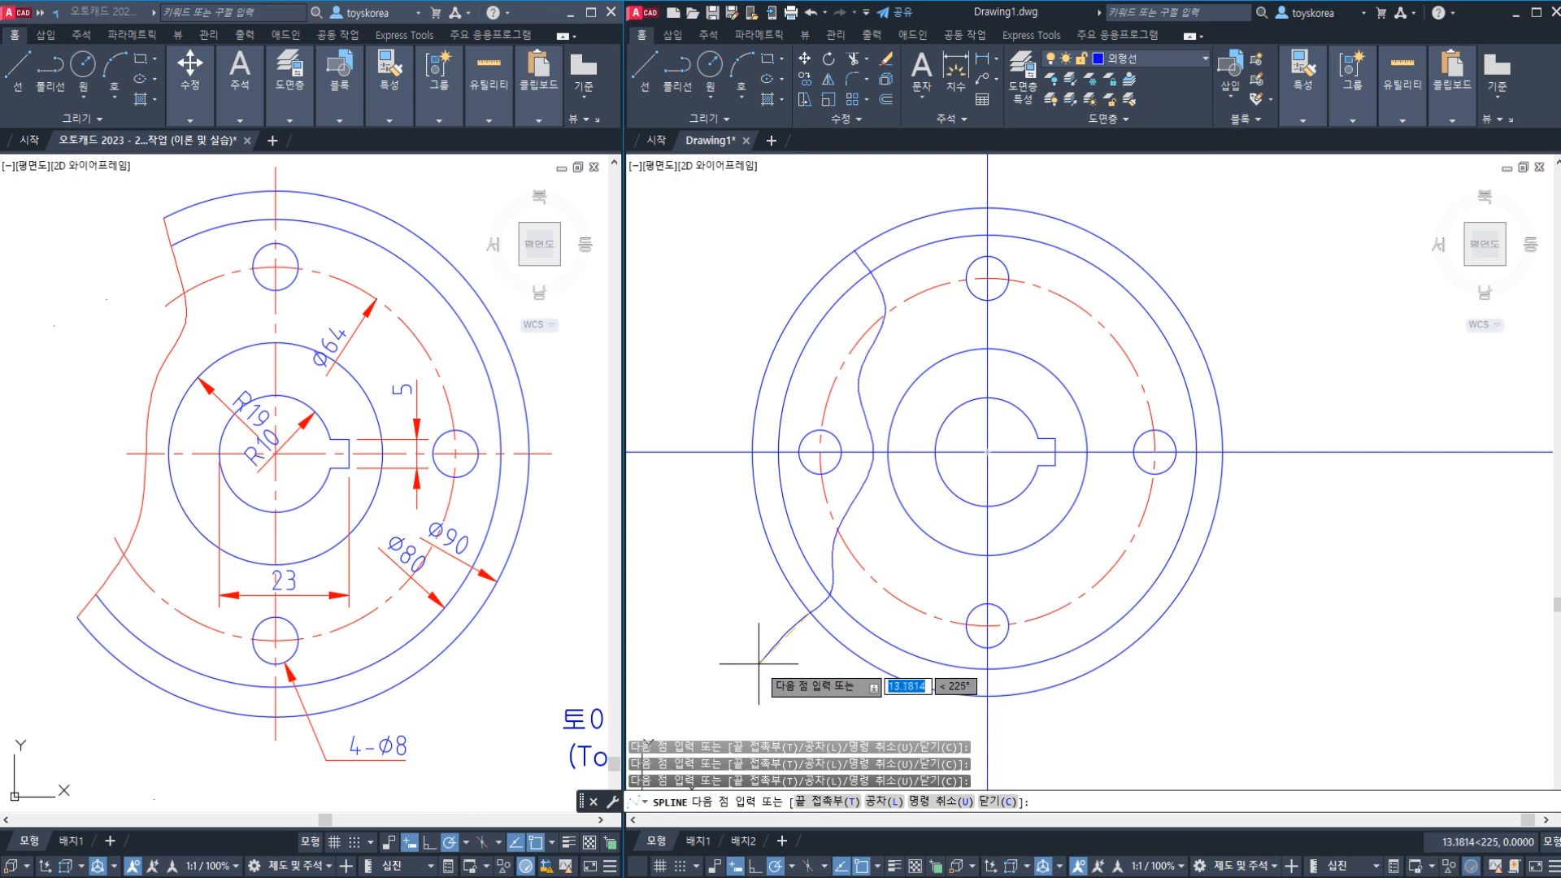
{"action": "key", "text": "Return"}
{"action": "key", "text": "Return"}
{"action": "key", "text": "Escape"}
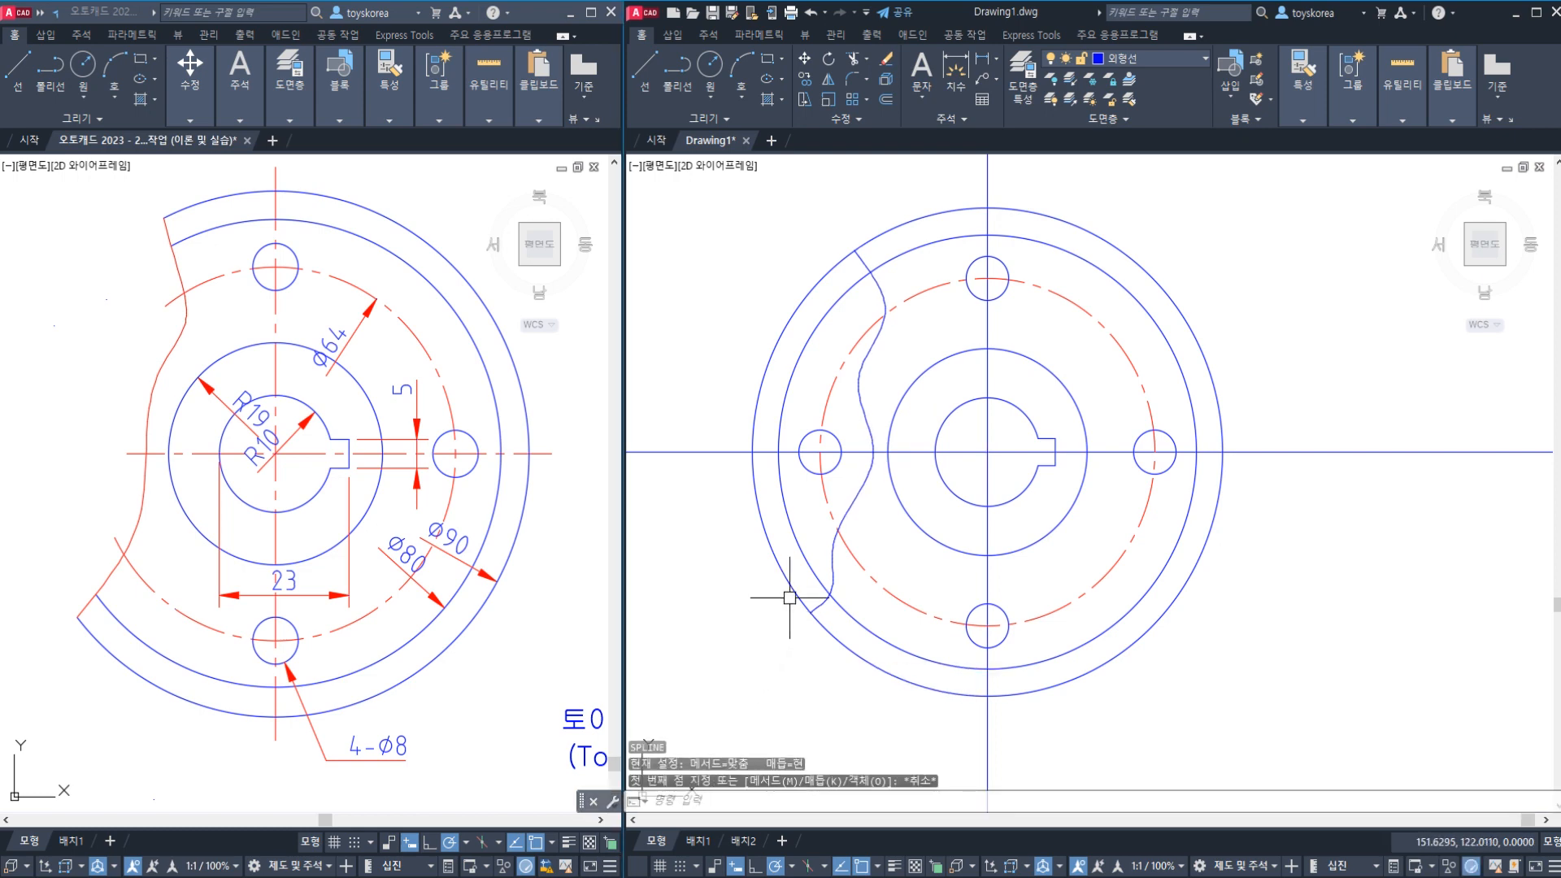
- Compare the shape of the new break line with the break line in the reference drawing
{"action": "scroll", "coordinate": [829, 531], "scroll_direction": "up", "scroll_amount": 4}
{"action": "scroll", "coordinate": [842, 551], "scroll_direction": "down", "scroll_amount": 4}
{"action": "left_click", "coordinate": [866, 474]}
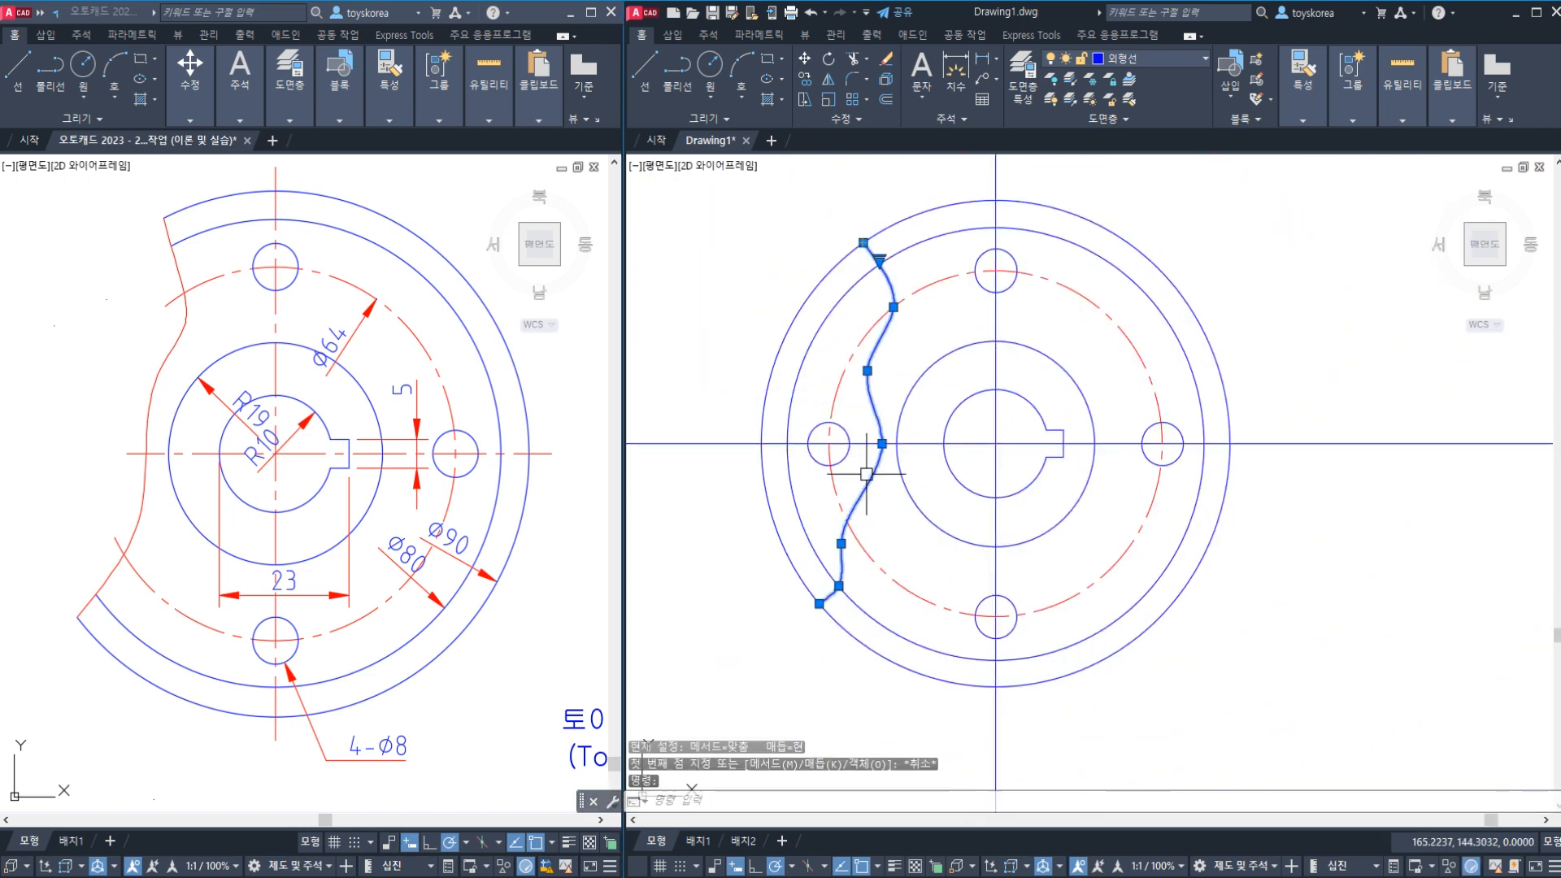
{"action": "key", "text": "Escape"}
{"action": "left_click", "coordinate": [241, 368]}
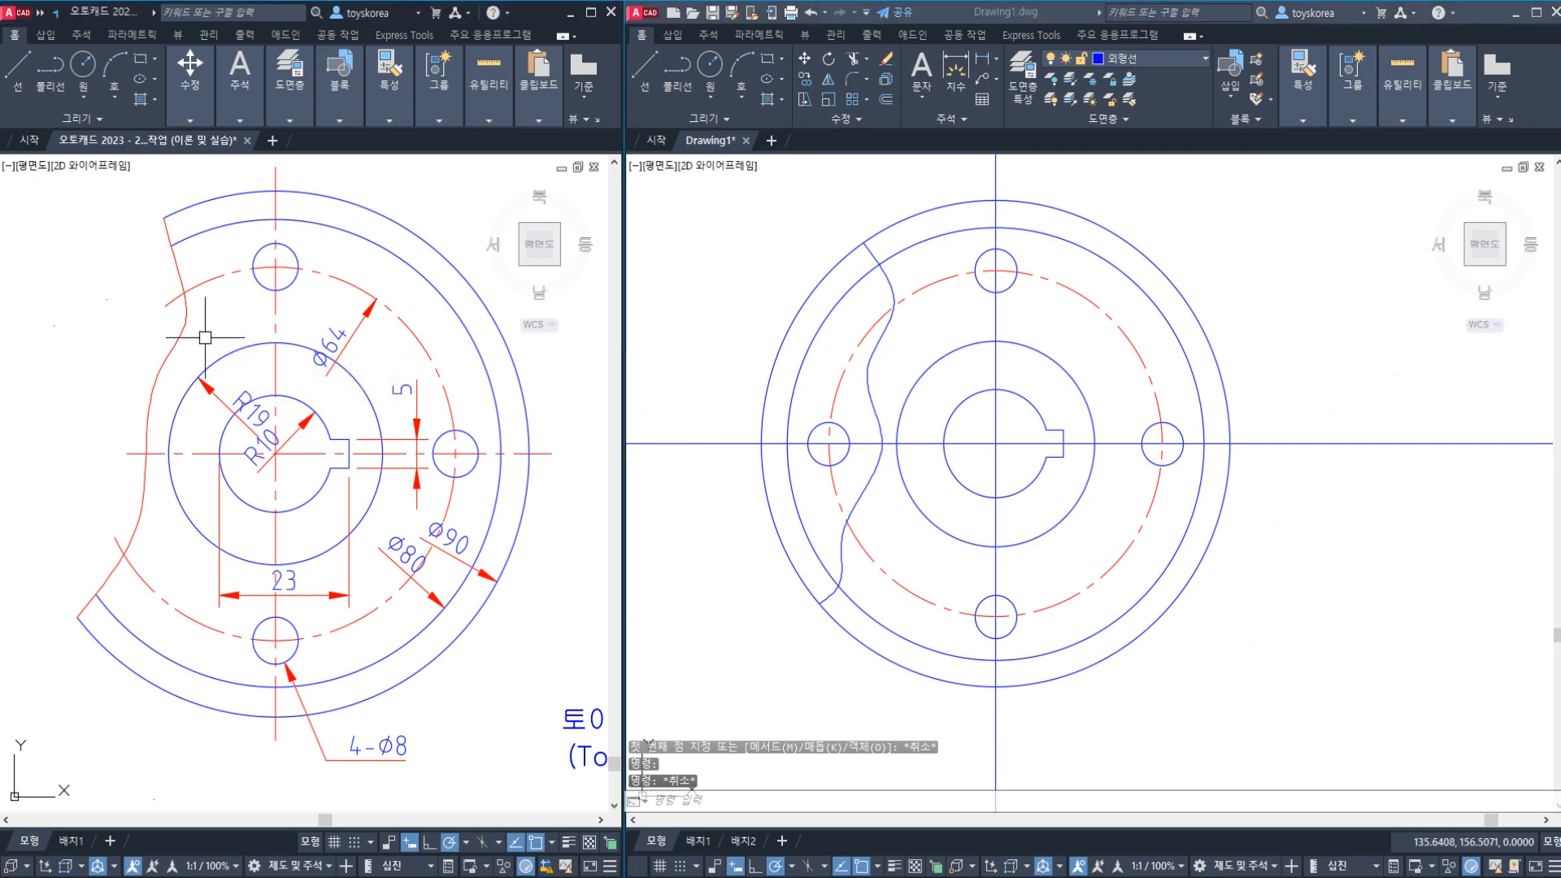
{"action": "left_click", "coordinate": [179, 336]}
{"action": "key", "text": "Escape"}
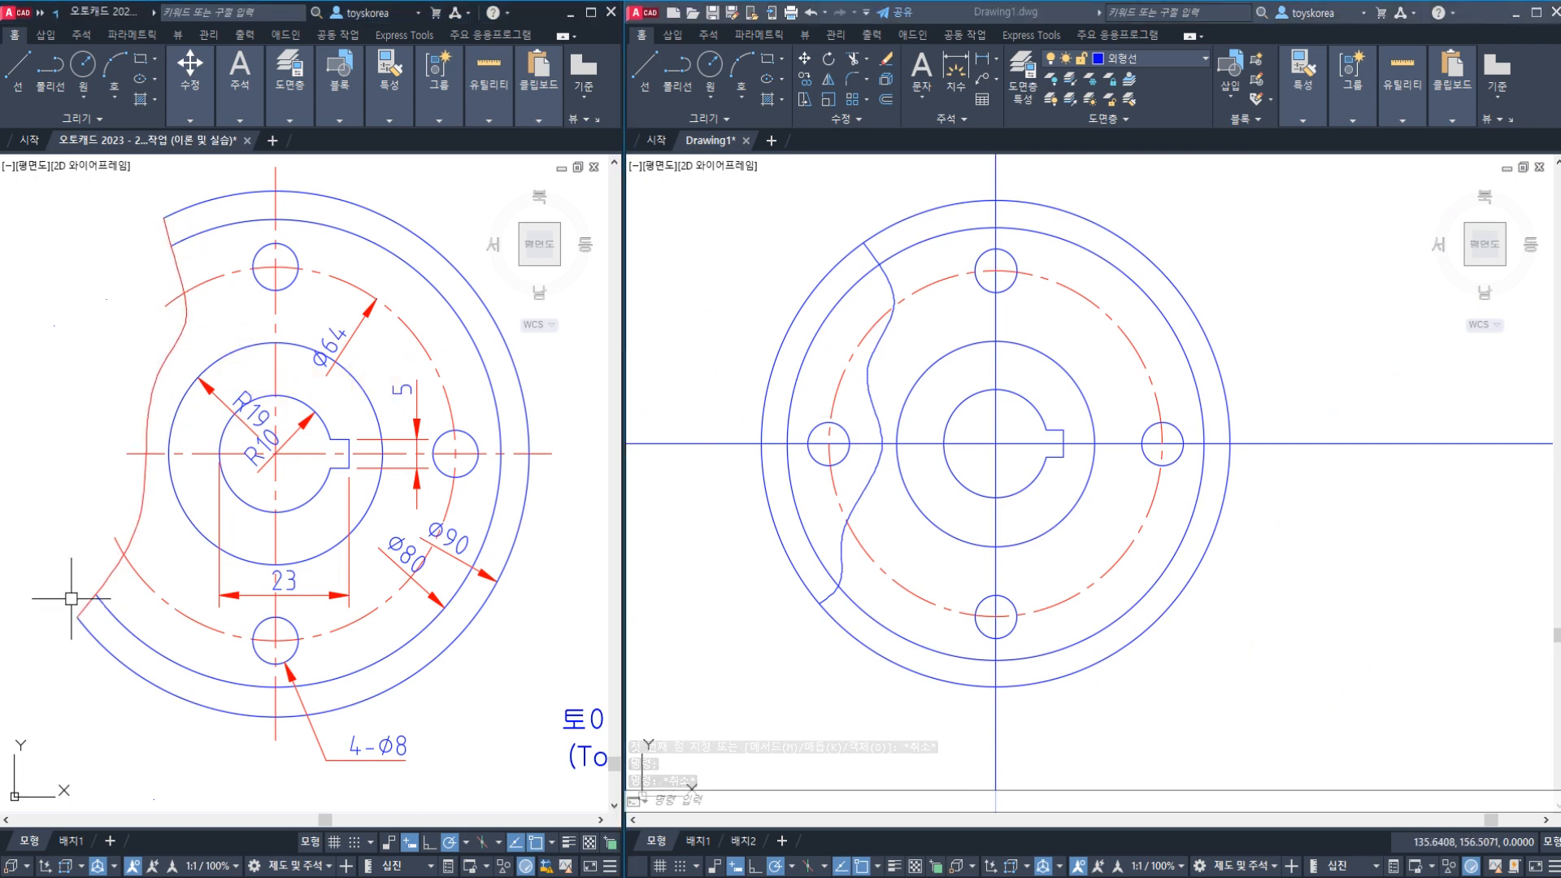
{"action": "left_click", "coordinate": [871, 377]}
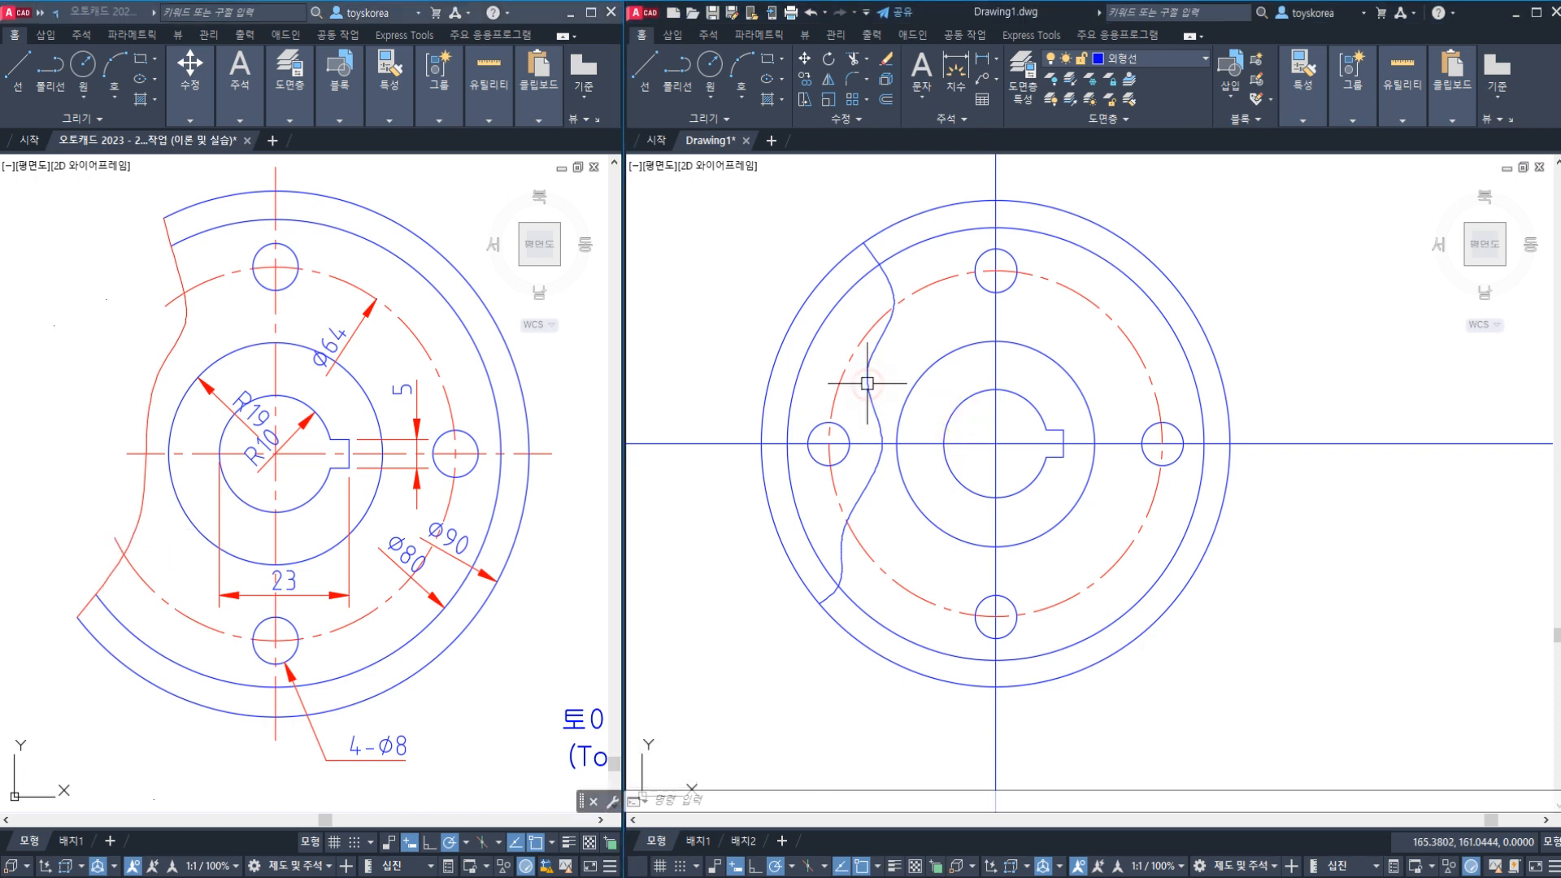
{"action": "key", "text": "Escape"}
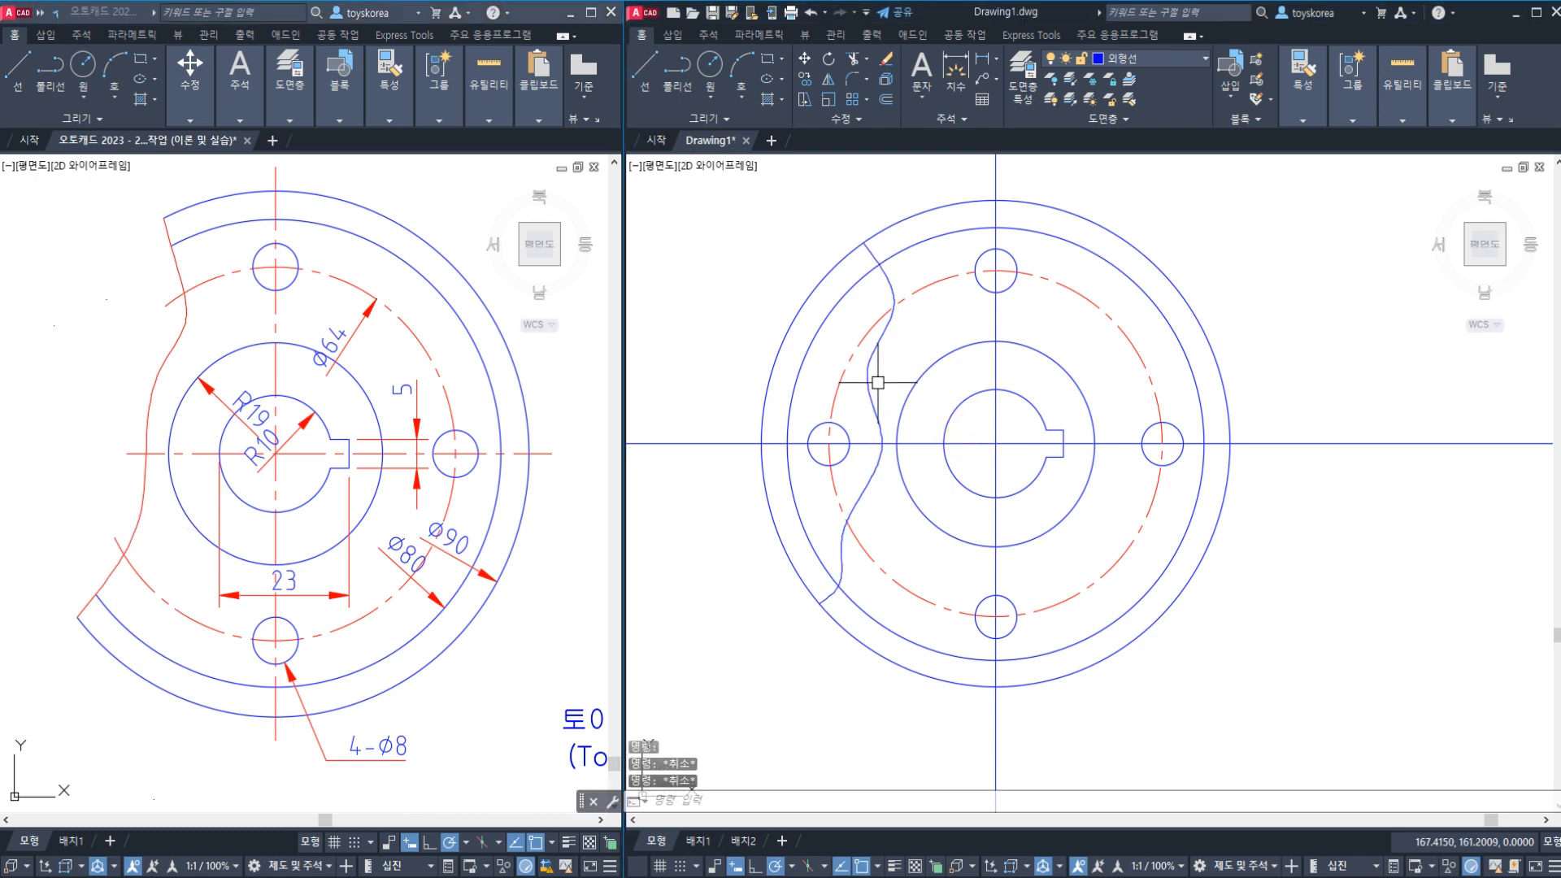
{"action": "scroll", "coordinate": [881, 388], "scroll_direction": "up", "scroll_amount": 2}
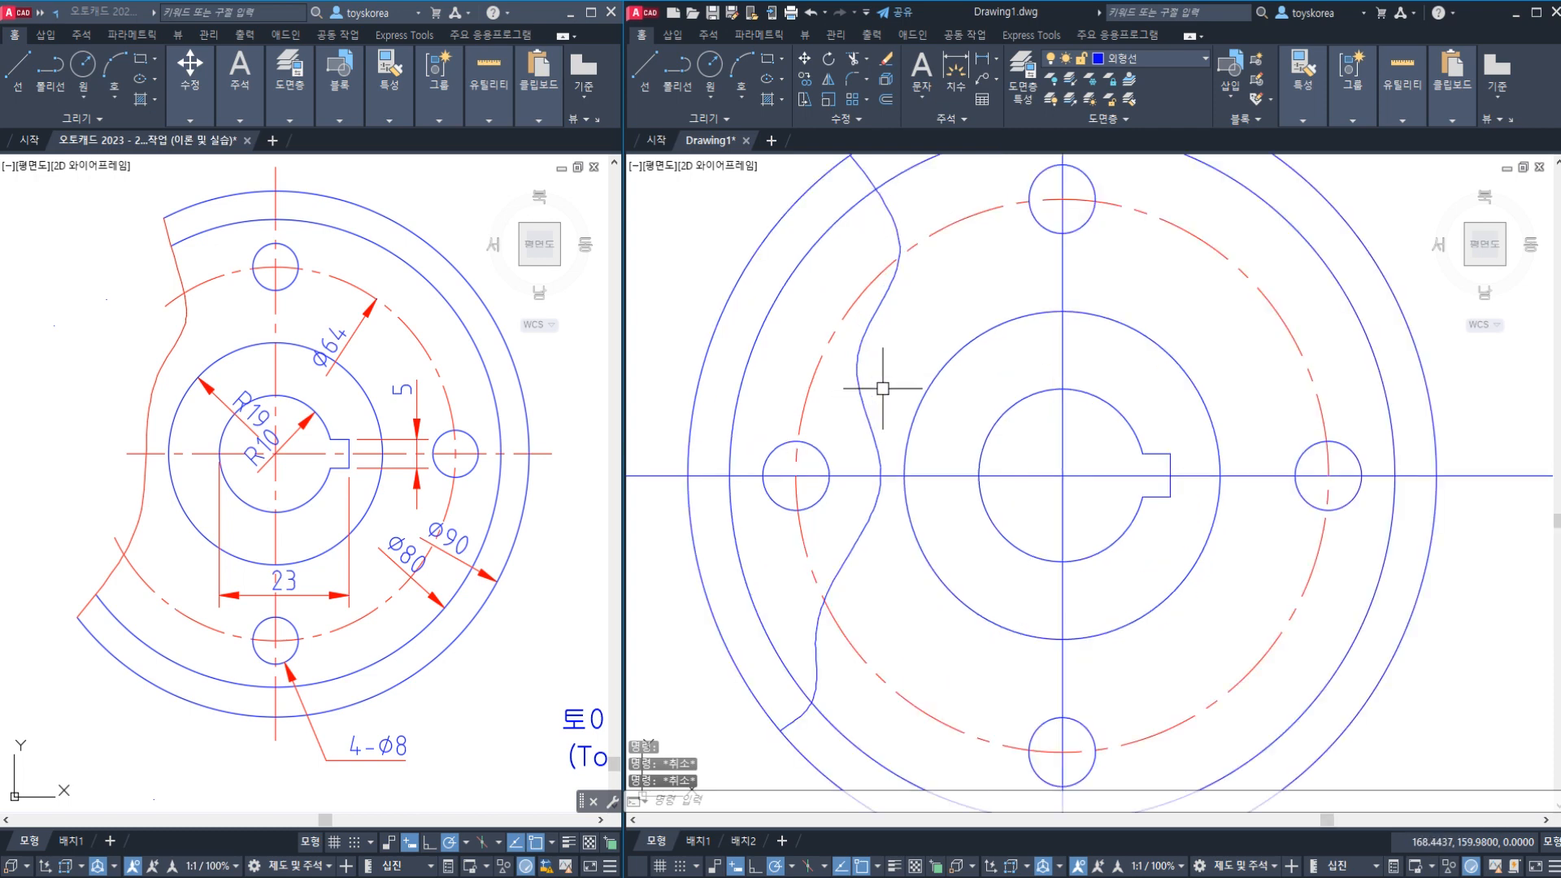
{"action": "scroll", "coordinate": [882, 388], "scroll_direction": "down", "scroll_amount": 2}
- Move the spline break line to the 가는실선 layer
{"action": "left_click", "coordinate": [871, 395]}
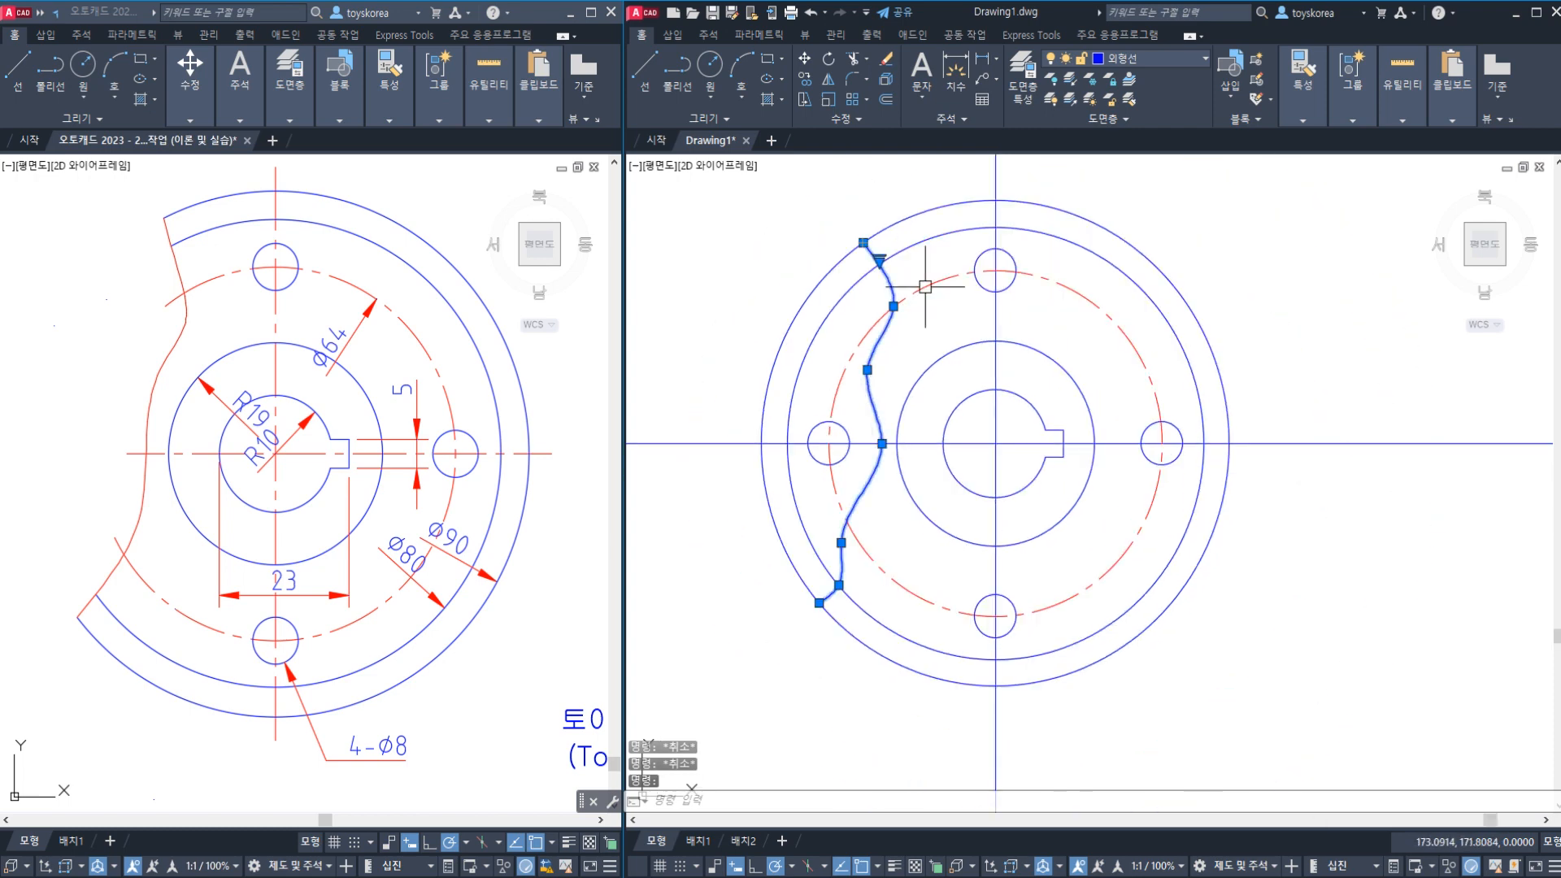
{"action": "left_click", "coordinate": [1169, 58]}
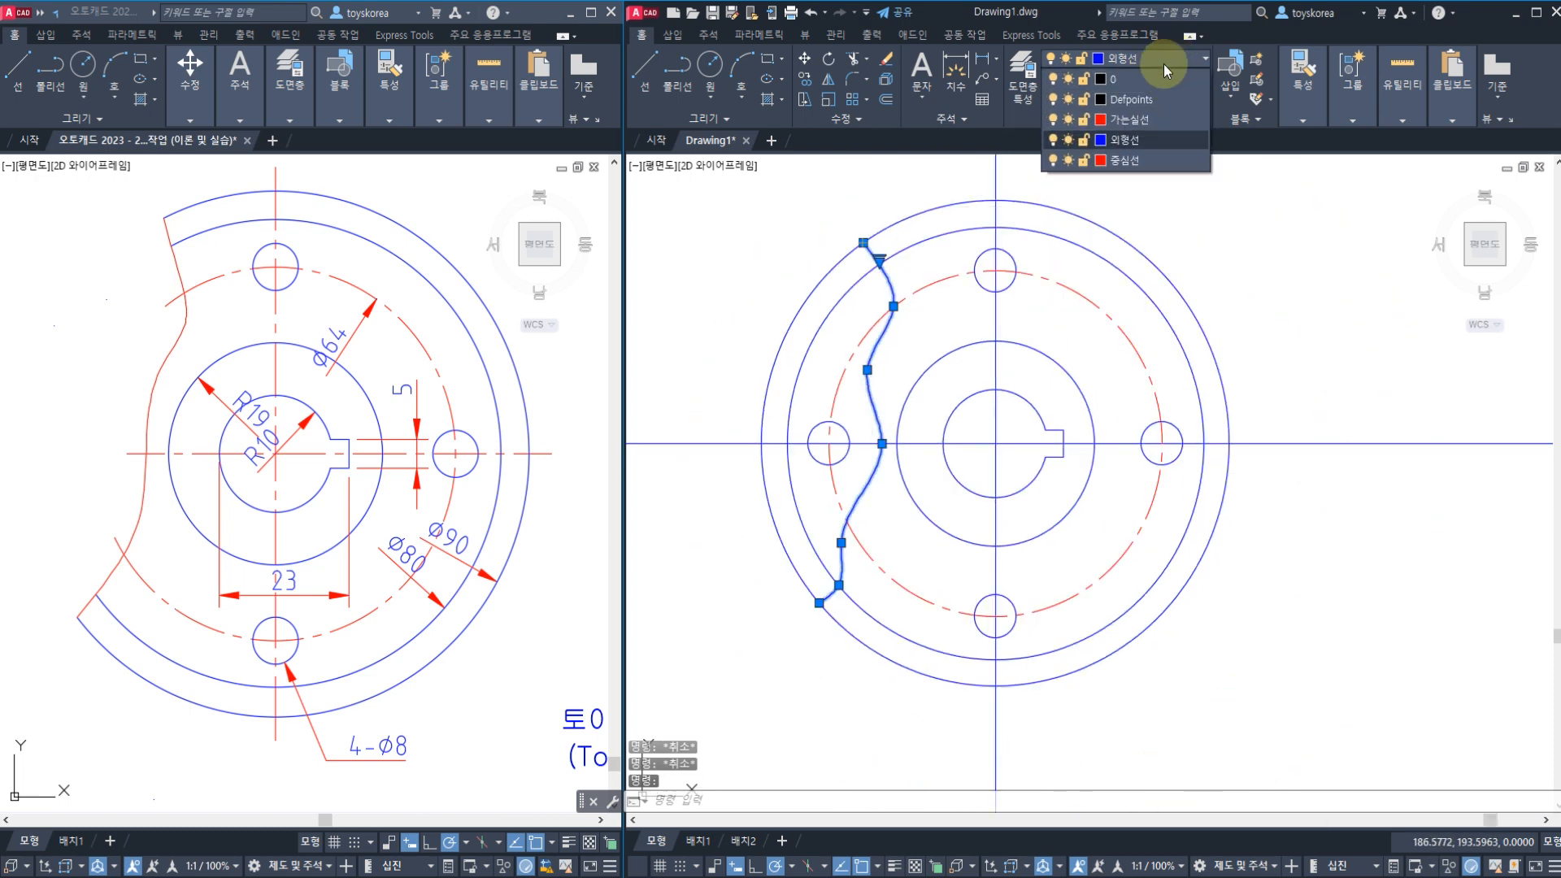
{"action": "left_click", "coordinate": [1145, 120]}
{"action": "key", "text": "Escape"}
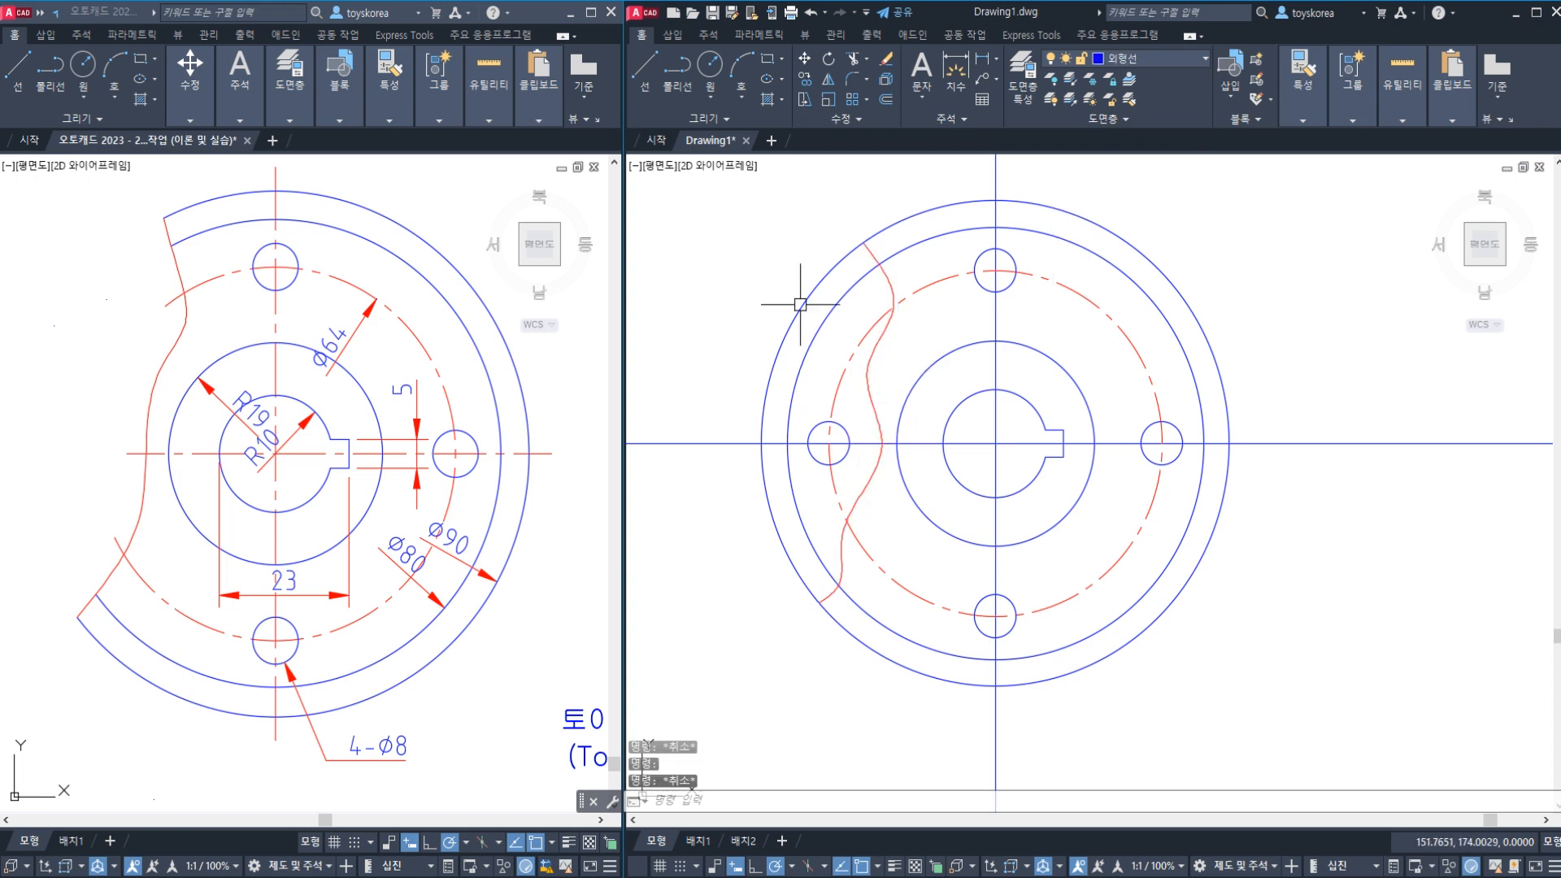
- Trim away the parts of the two outermost circles left of the break line, using the spline as the cutting edge
{"action": "type", "text": "TR"}
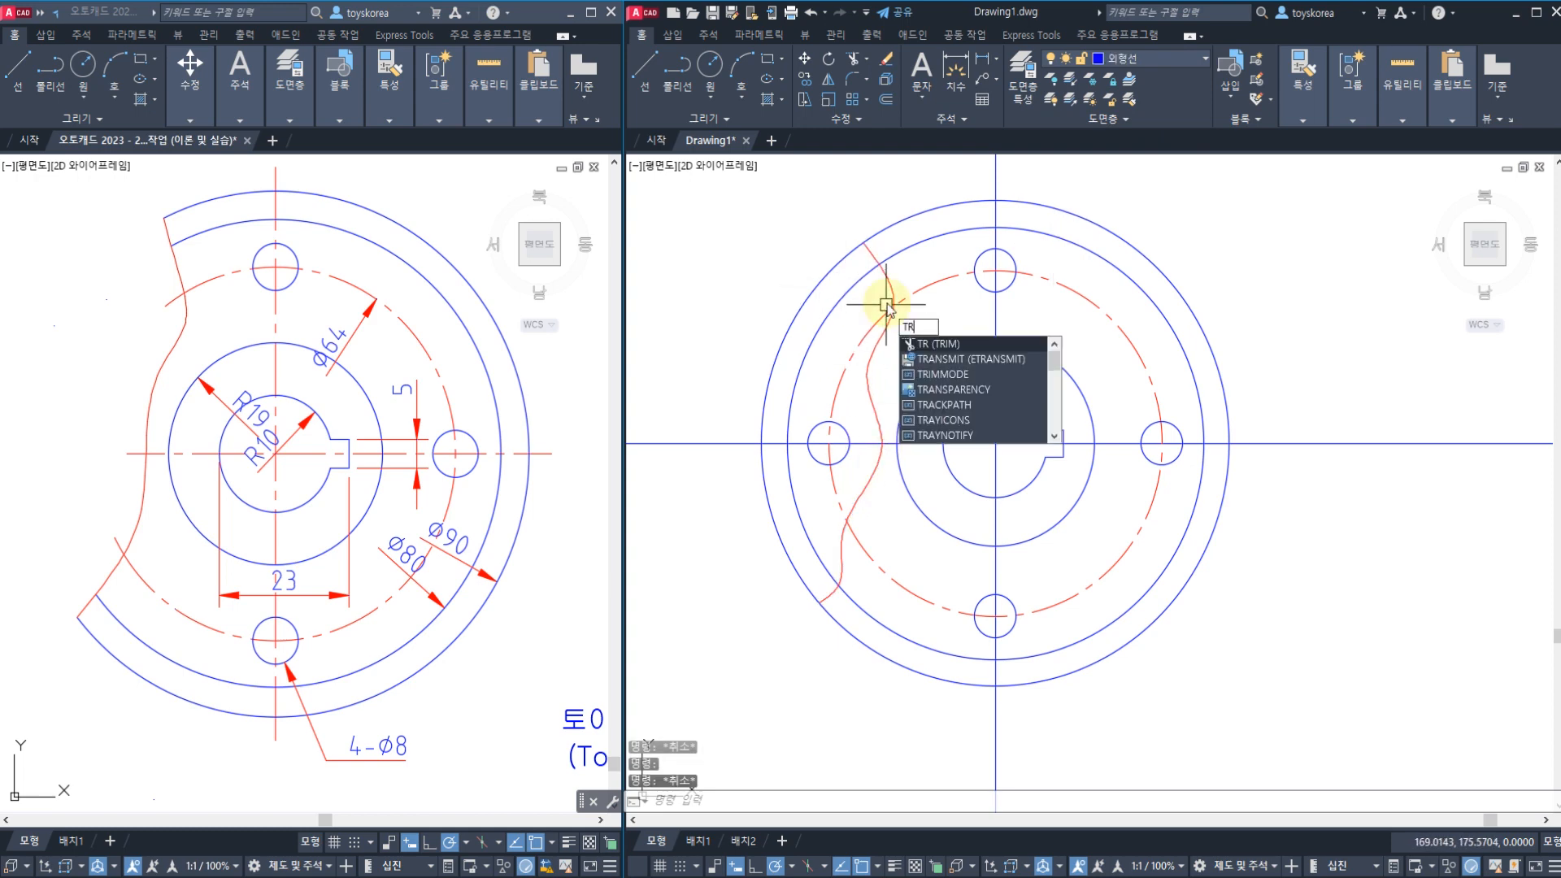
{"action": "key", "text": "Return"}
{"action": "left_click", "coordinate": [885, 284]}
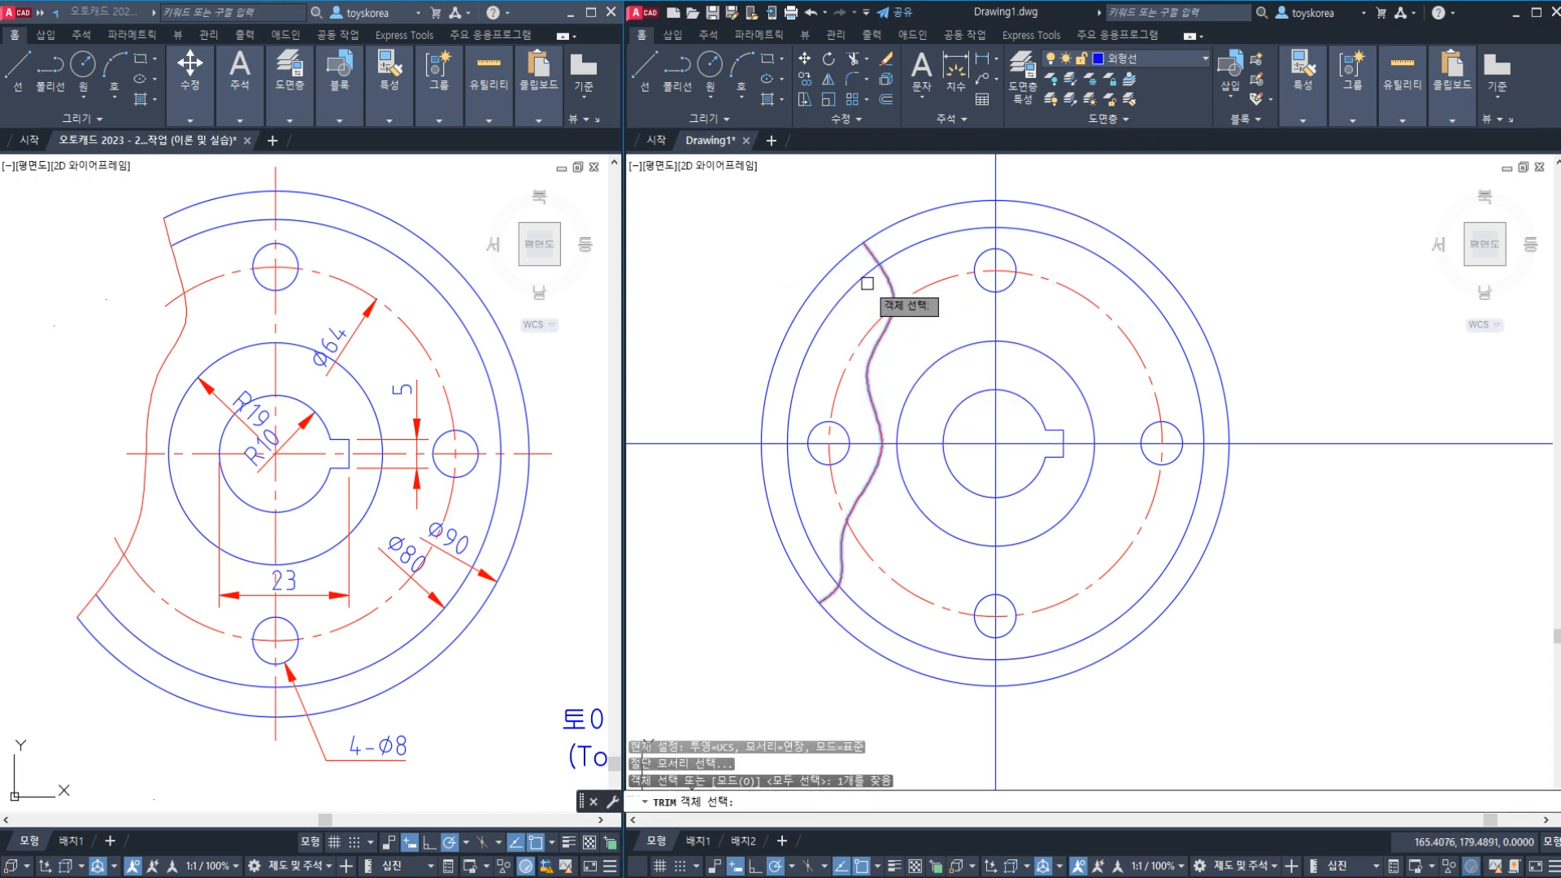
{"action": "key", "text": "Return"}
{"action": "left_click", "coordinate": [866, 279]}
{"action": "left_click", "coordinate": [843, 265]}
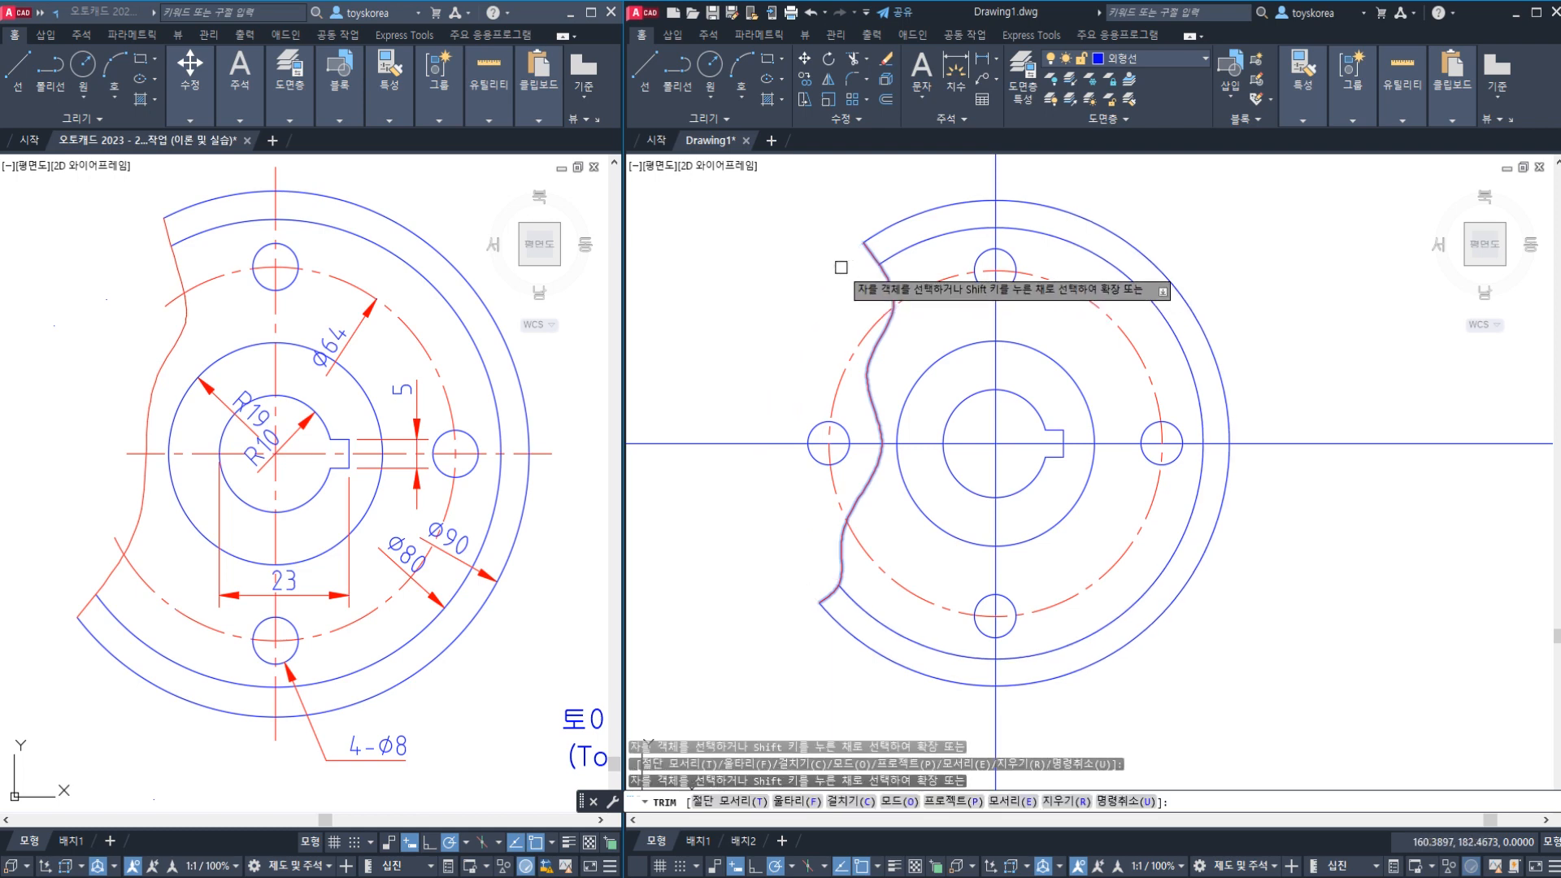
{"action": "key", "text": "Escape"}
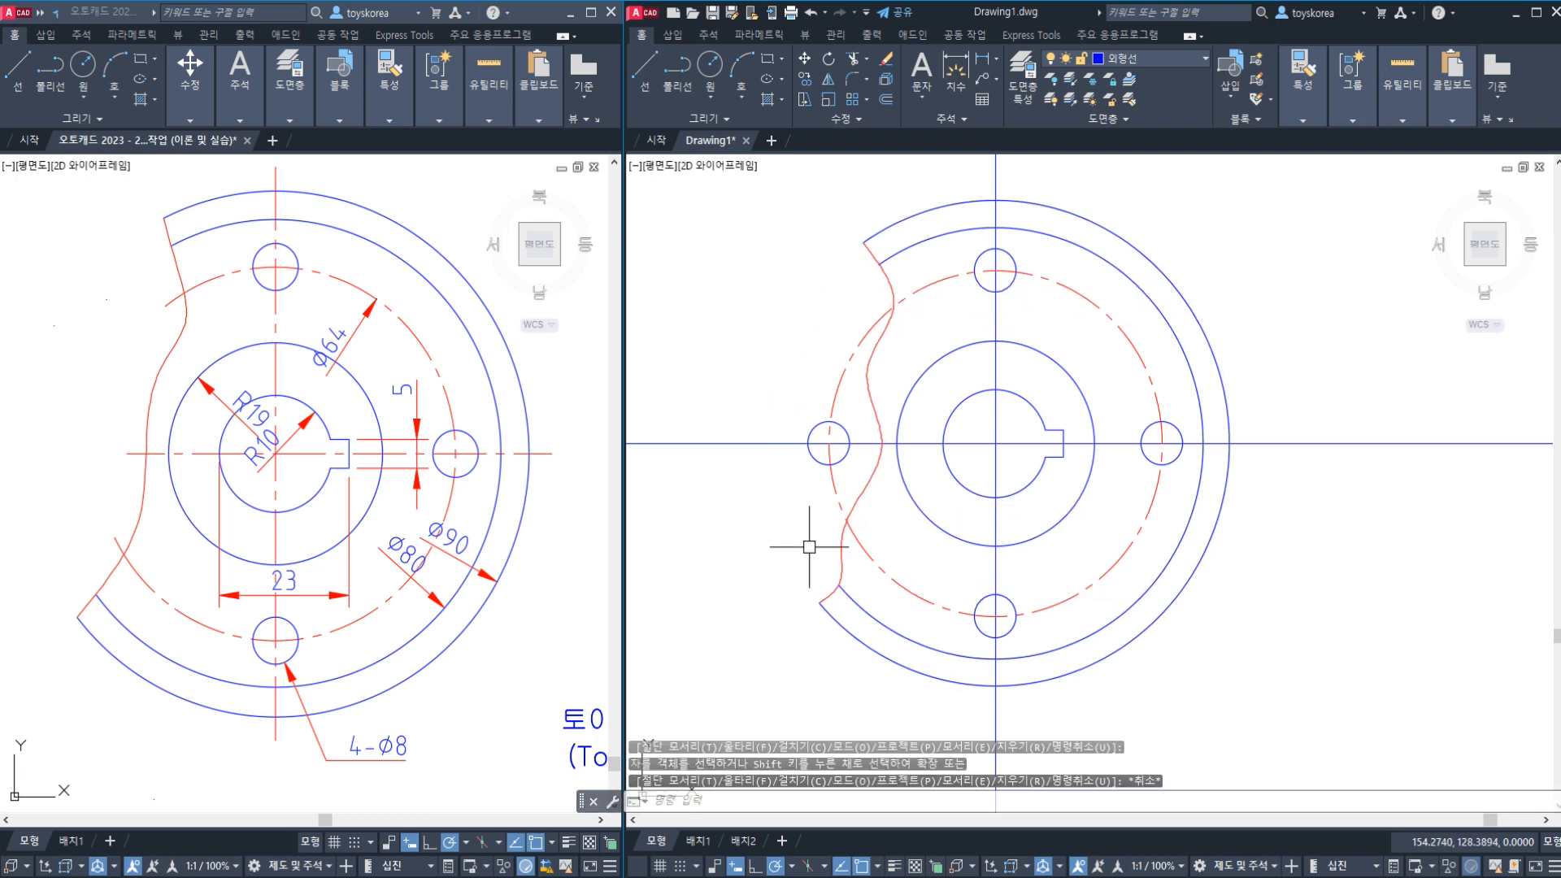
- Erase the left bolt hole circle outside the break line
{"action": "left_click", "coordinate": [815, 431]}
{"action": "key", "text": "Return"}
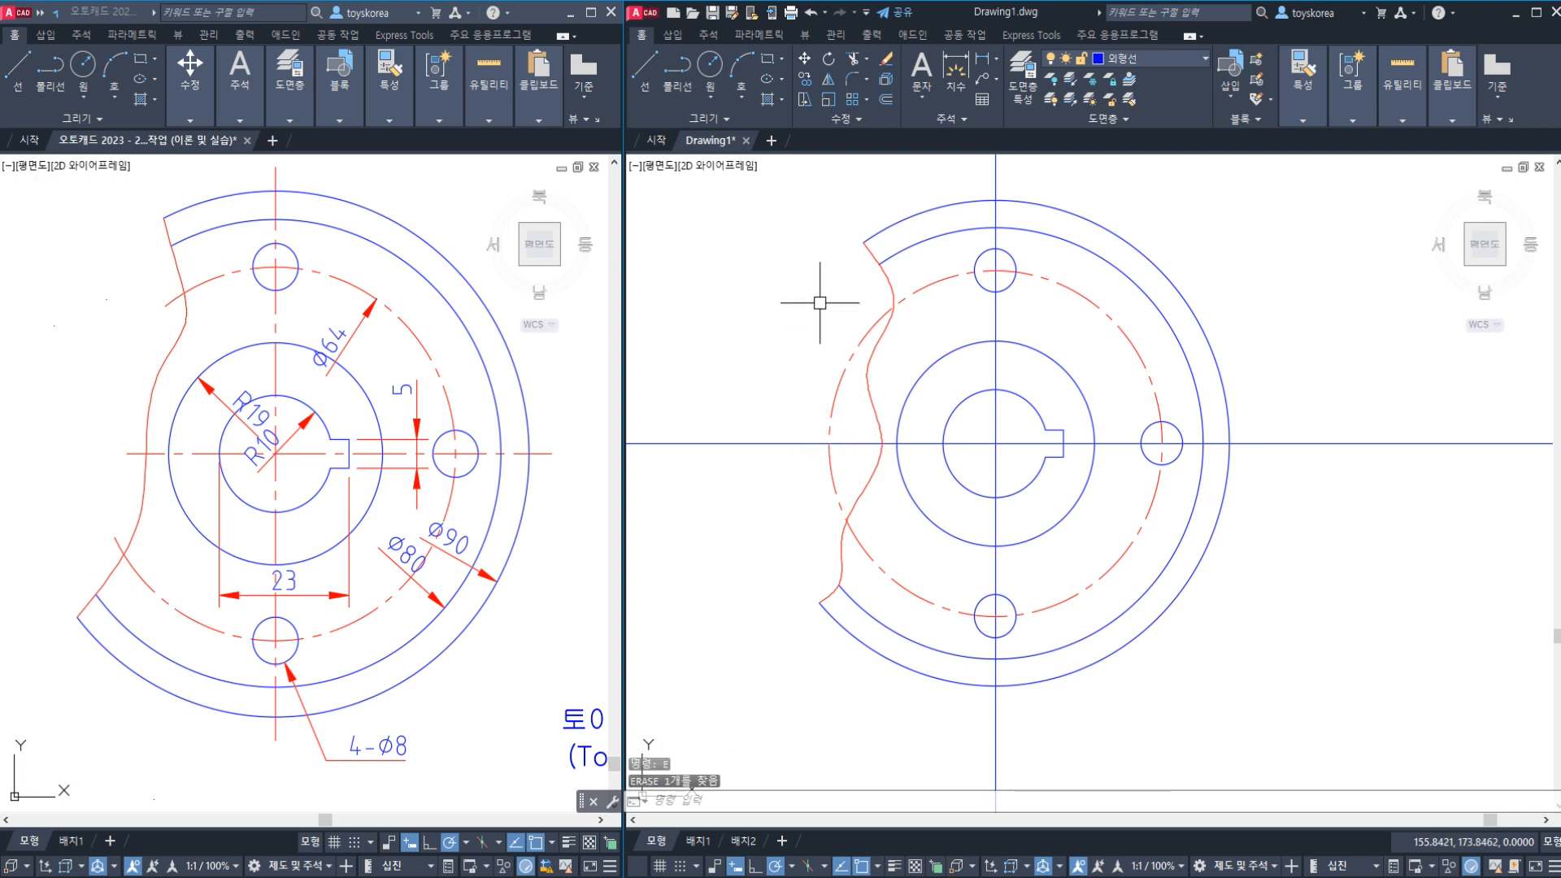
{"action": "scroll", "coordinate": [800, 454], "scroll_direction": "up", "scroll_amount": 2}
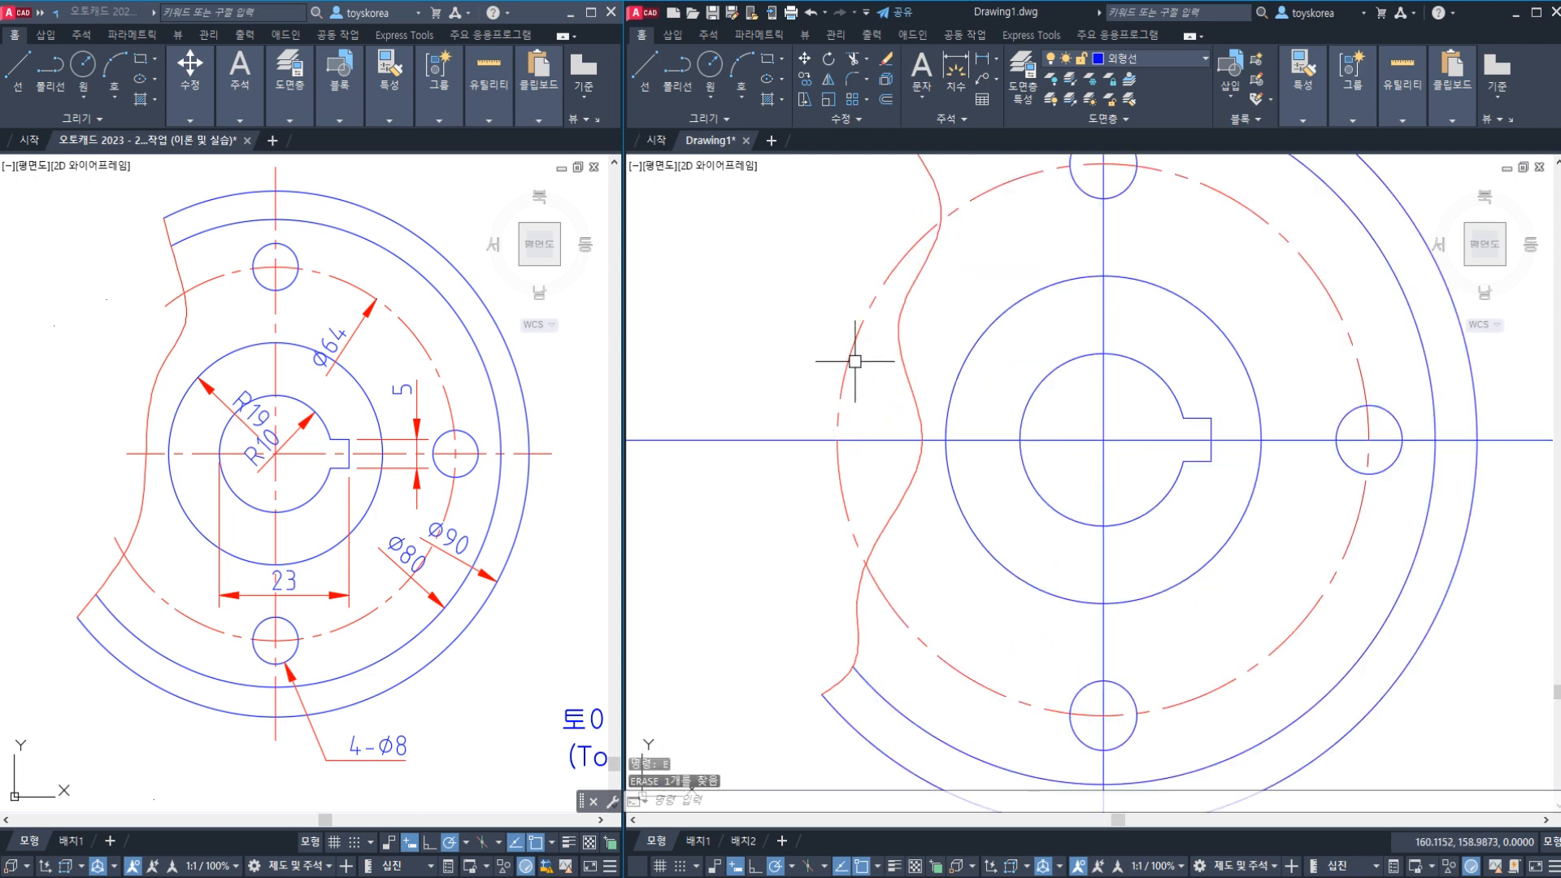
{"action": "key", "text": "ctrl+a"}
{"action": "key", "text": "Escape"}
{"action": "scroll", "coordinate": [829, 447], "scroll_direction": "down", "scroll_amount": 2}
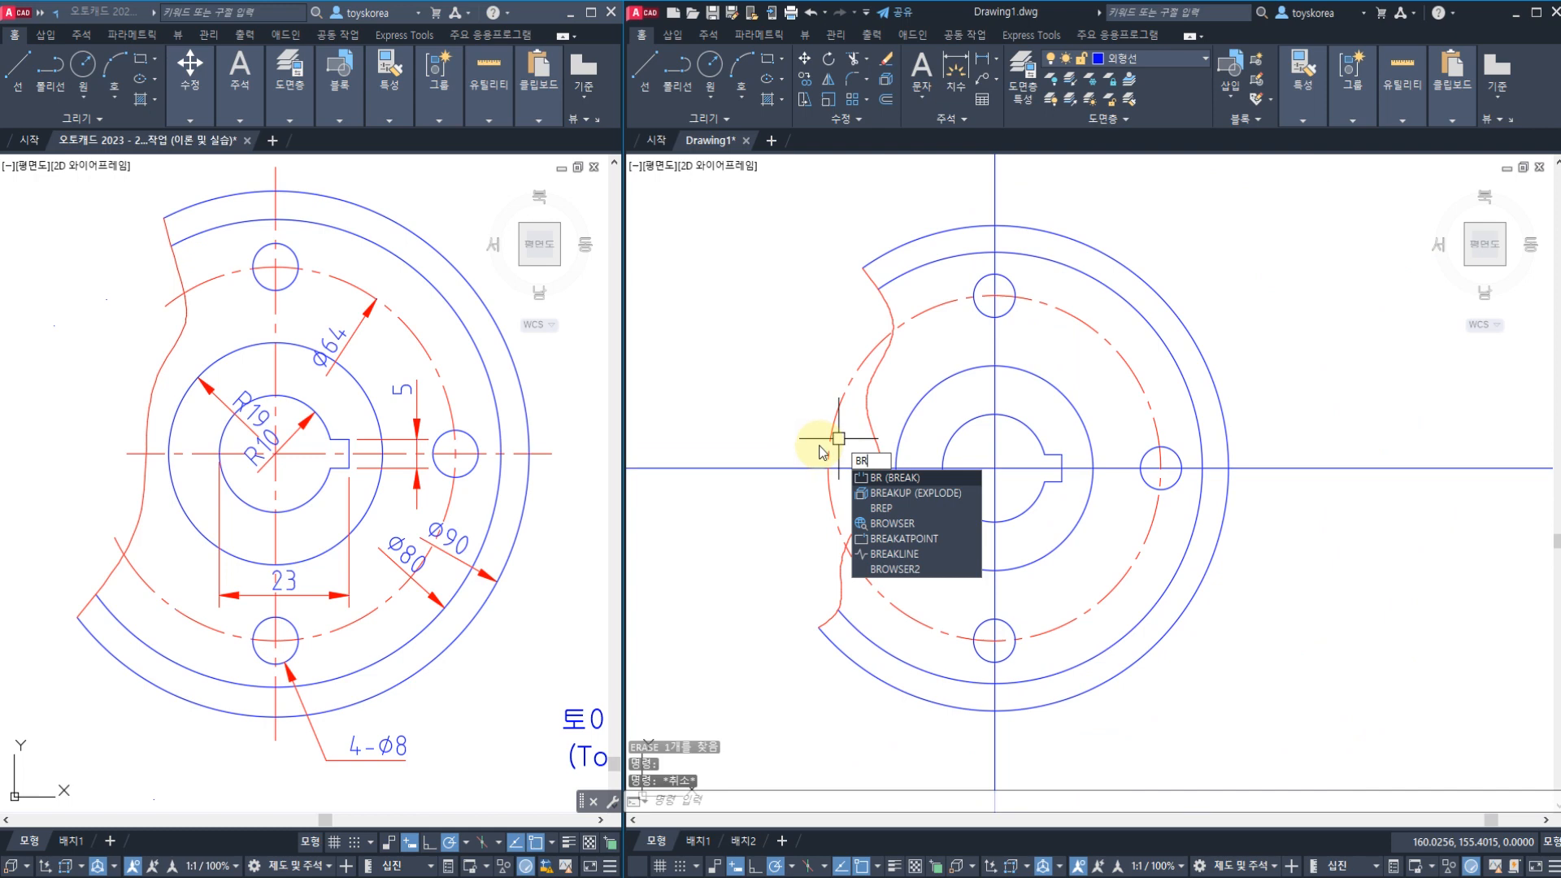
{"action": "key", "text": "Return"}
{"action": "key", "text": "Escape"}
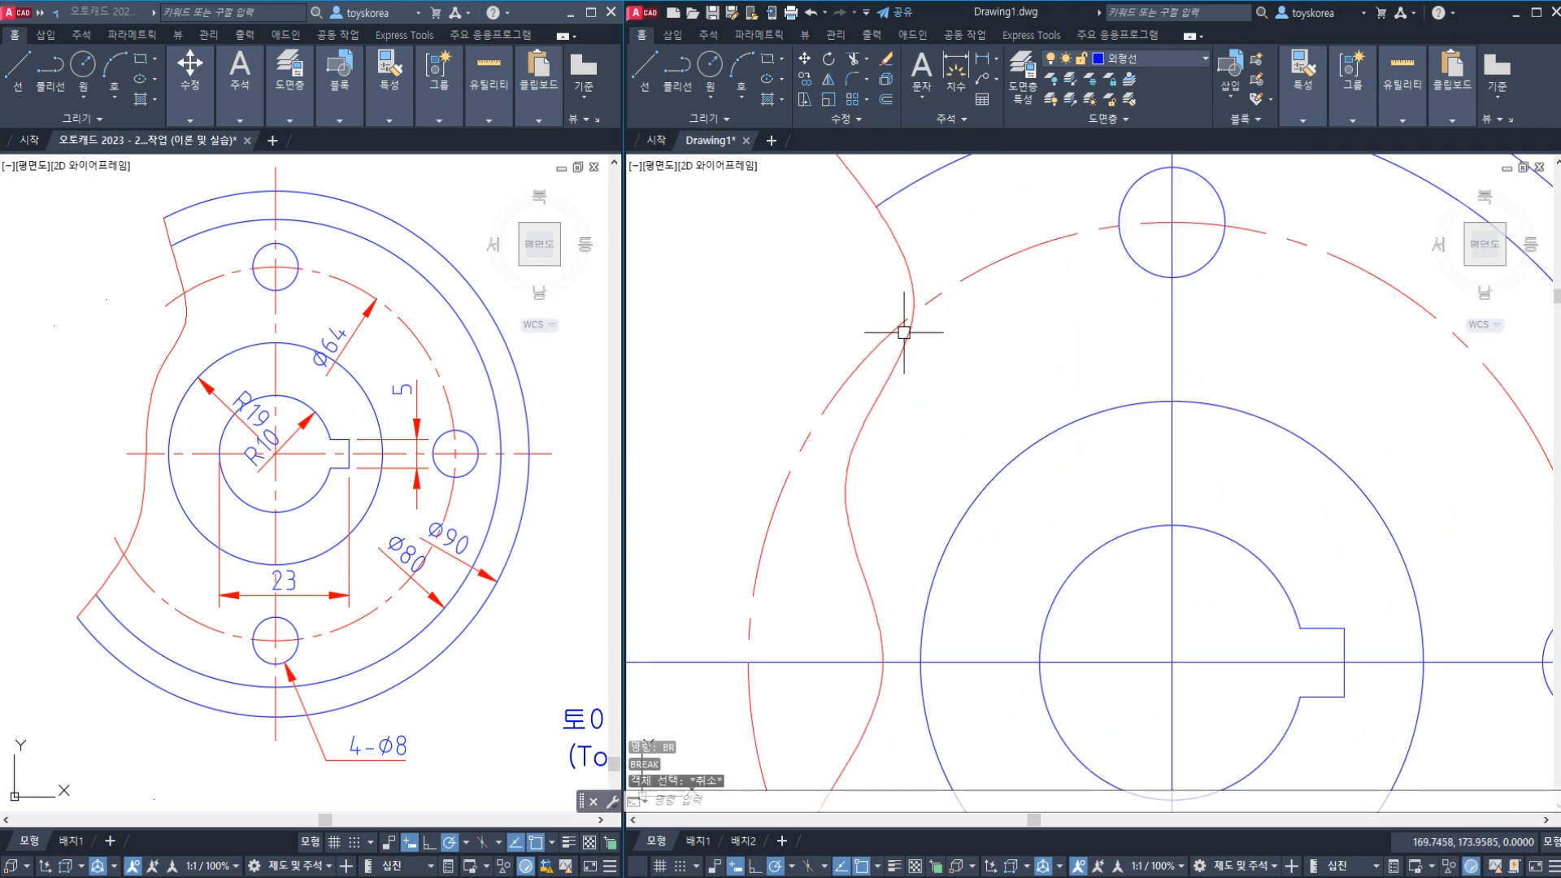
- Try to trim the dash-dot bolt circle outside the break line using the spline as the cutting edge, and undo the trim
{"action": "type", "text": "tr"}
{"action": "key", "text": "space"}
{"action": "left_click", "coordinate": [903, 343]}
{"action": "key", "text": "space"}
{"action": "left_click", "coordinate": [888, 338]}
{"action": "key", "text": "Escape"}
{"action": "scroll", "coordinate": [872, 356], "scroll_direction": "down", "scroll_amount": 4}
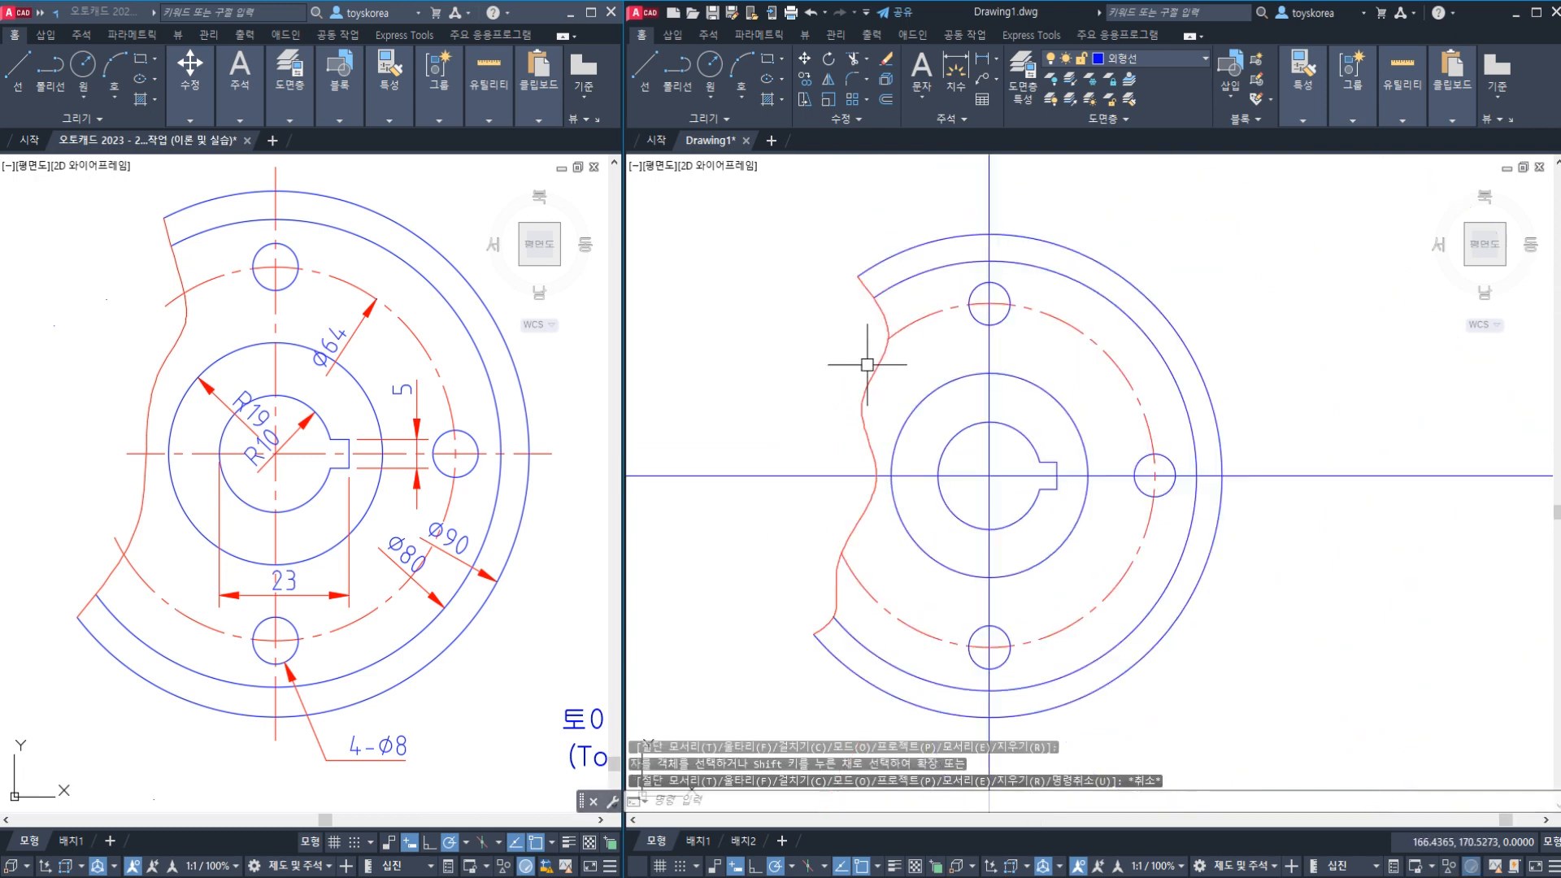
{"action": "key", "text": "ctrl+z"}
{"action": "key", "text": "ctrl+z"}
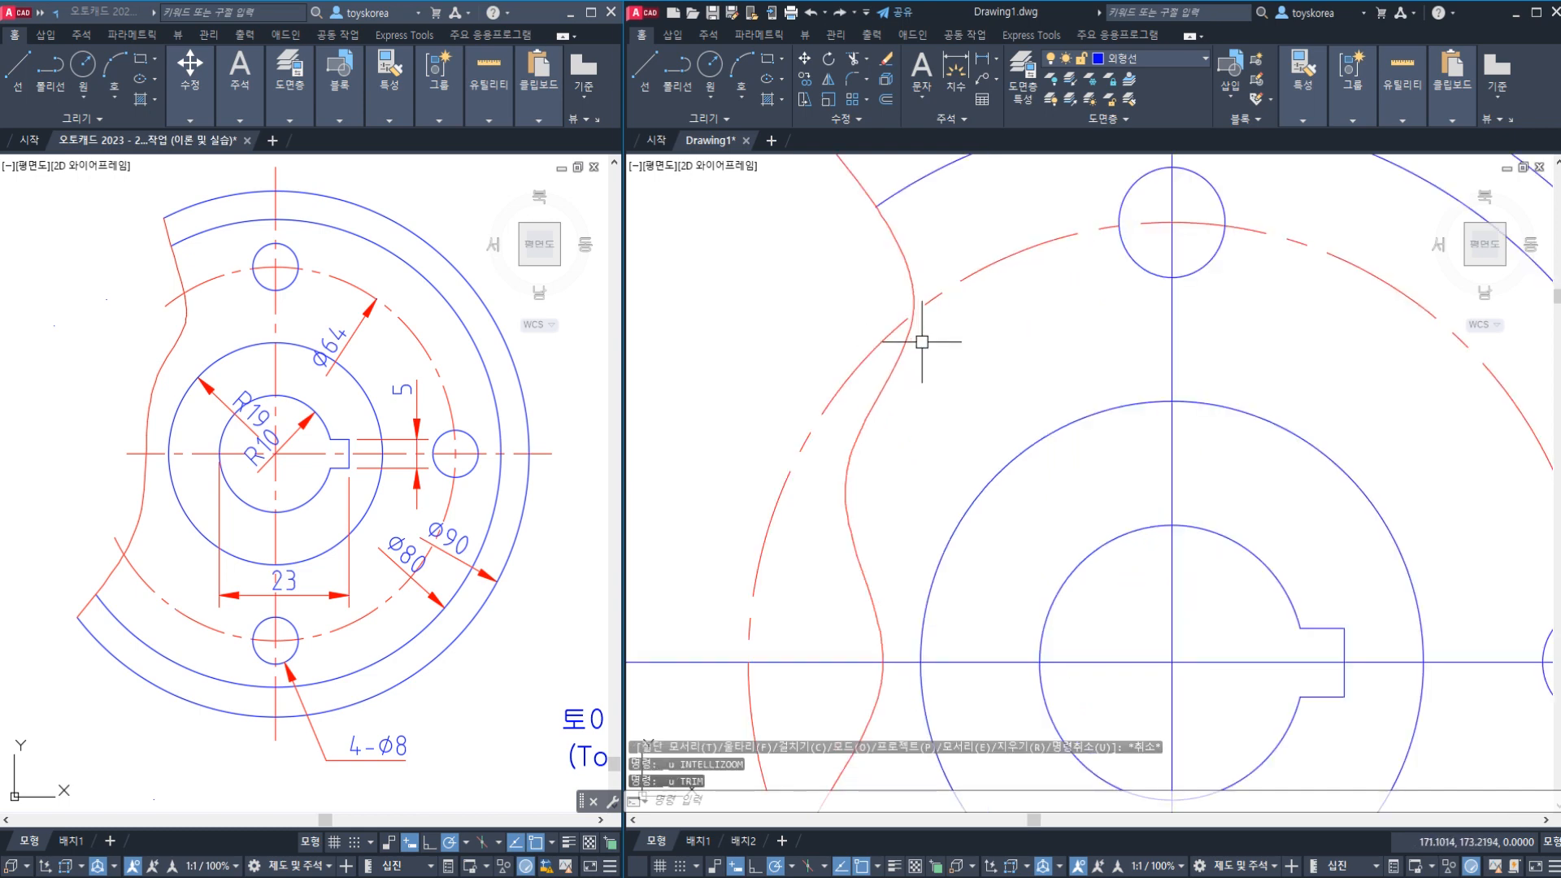
{"action": "scroll", "coordinate": [887, 343], "scroll_direction": "down", "scroll_amount": 2}
{"action": "type", "text": "br"}
{"action": "key", "text": "space"}
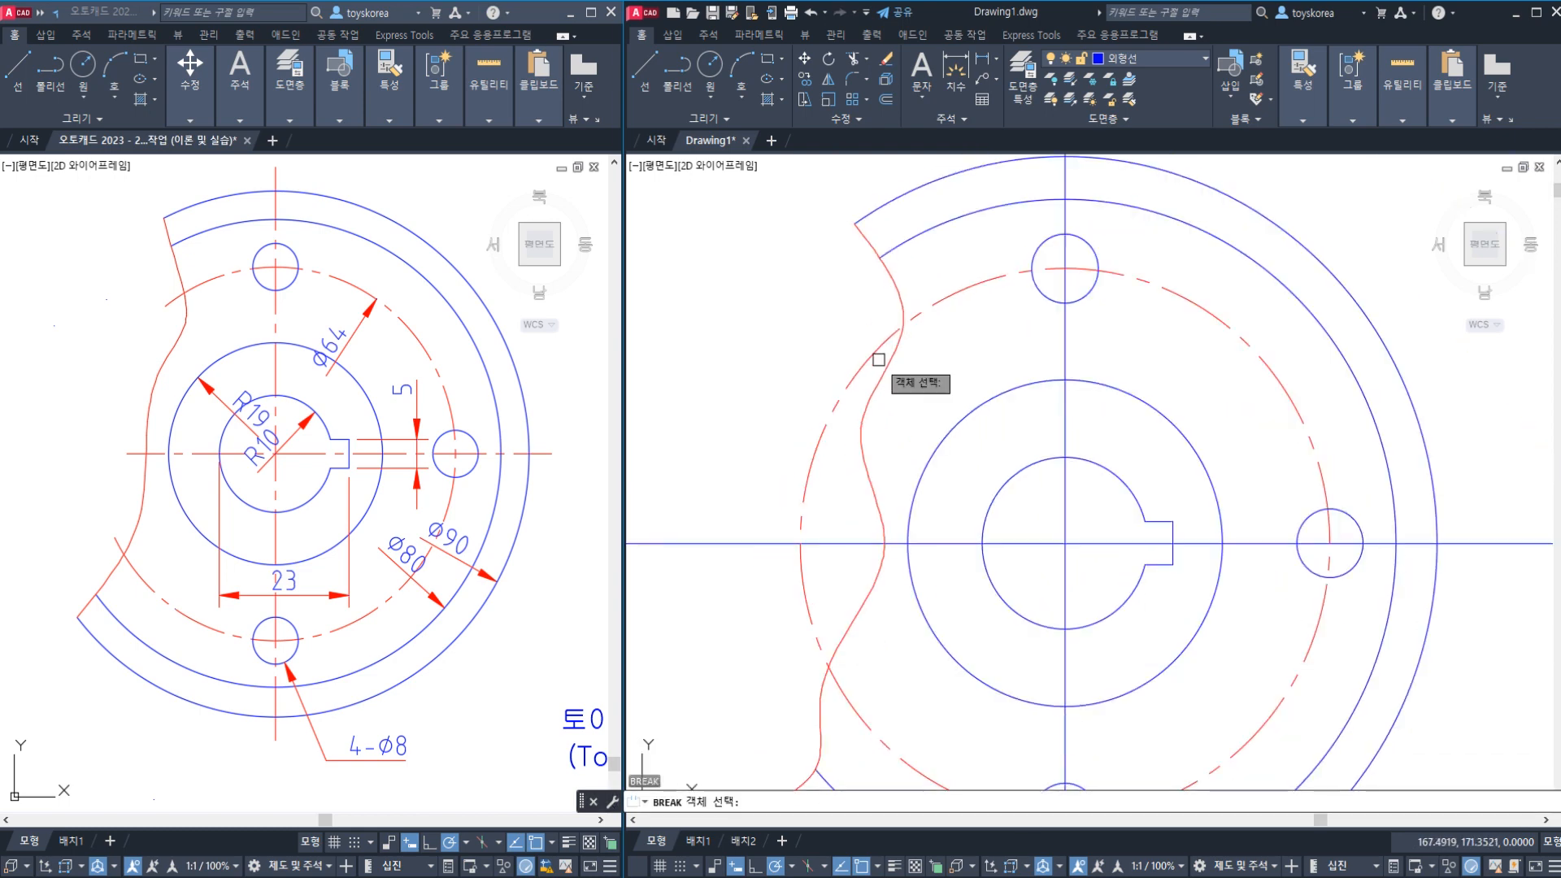
{"action": "key", "text": "Escape"}
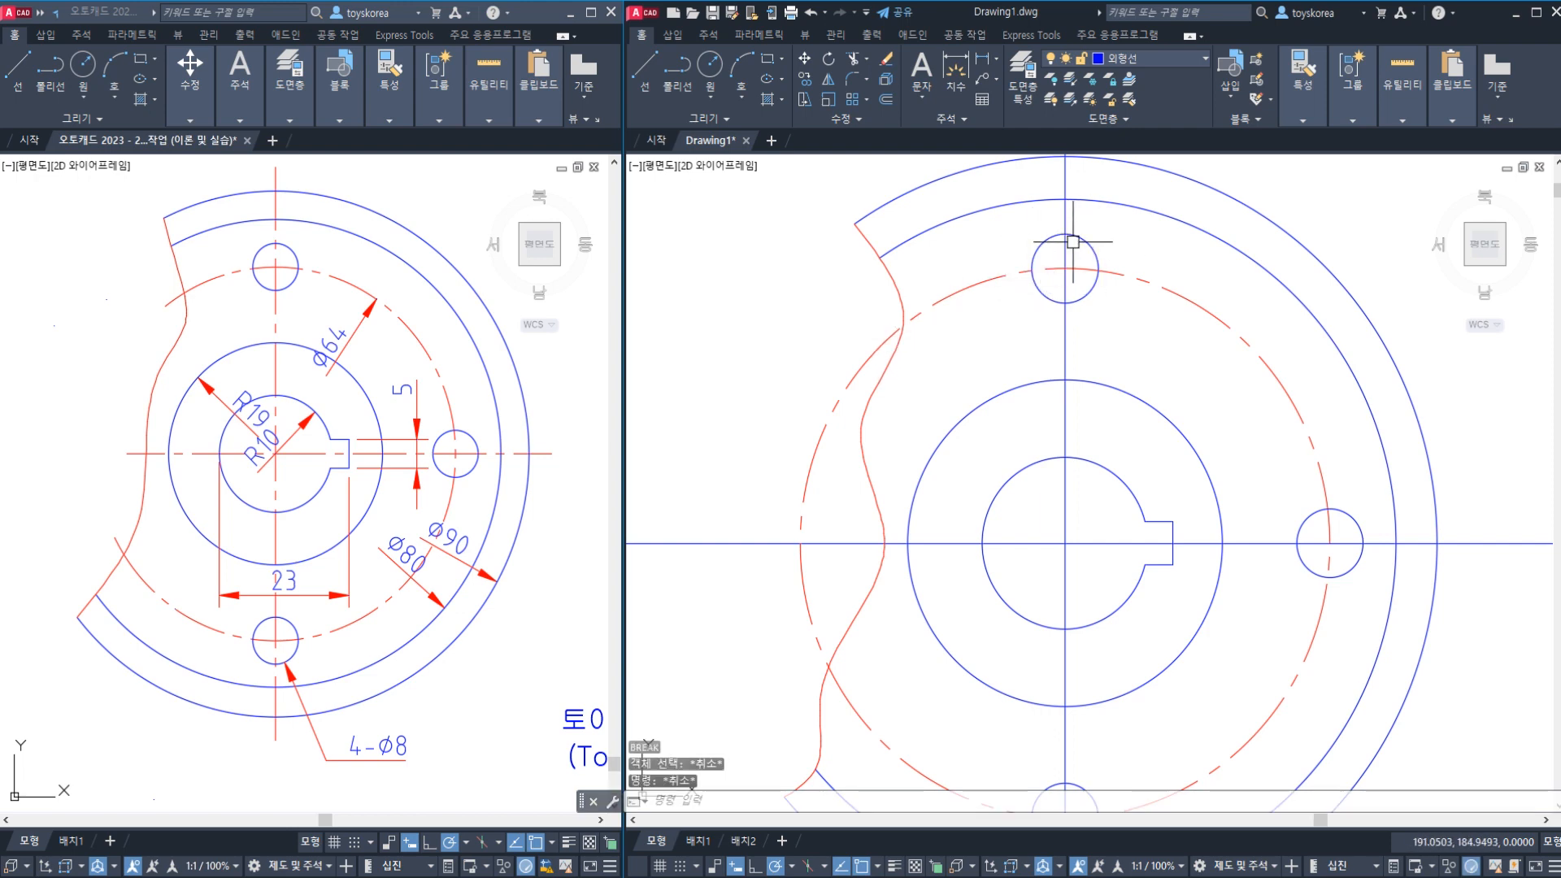
- Break the dash-dot bolt circle outside the spline break line, leaving a short overhang past the spline at both ends
{"action": "scroll", "coordinate": [803, 488], "scroll_direction": "down", "scroll_amount": 2}
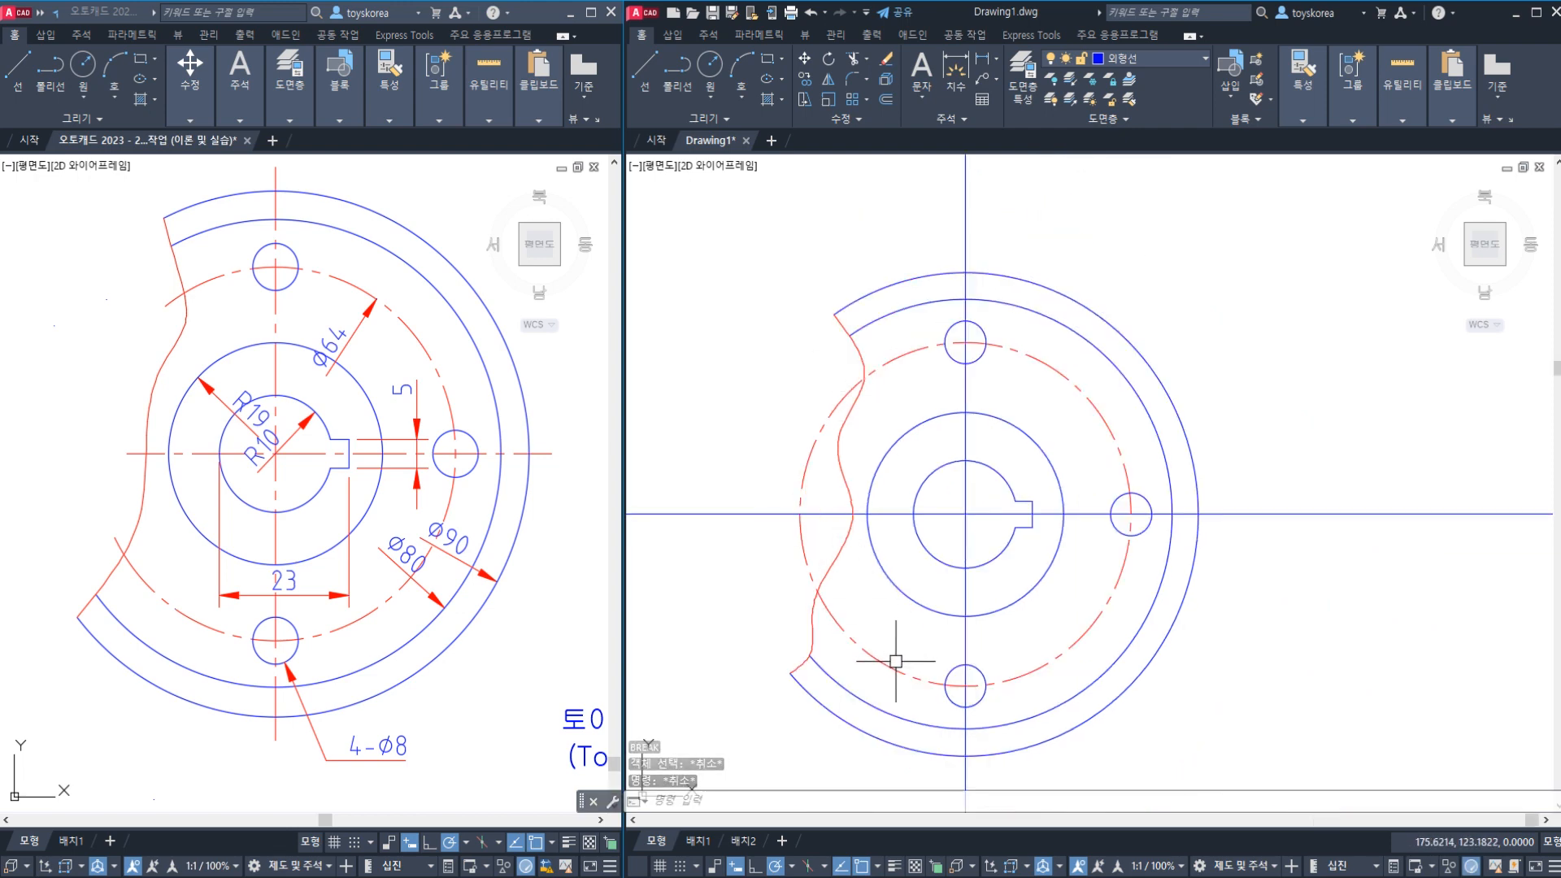
{"action": "key", "text": "Escape"}
{"action": "scroll", "coordinate": [851, 422], "scroll_direction": "up", "scroll_amount": 2}
{"action": "type", "text": "br"}
{"action": "key", "text": "space"}
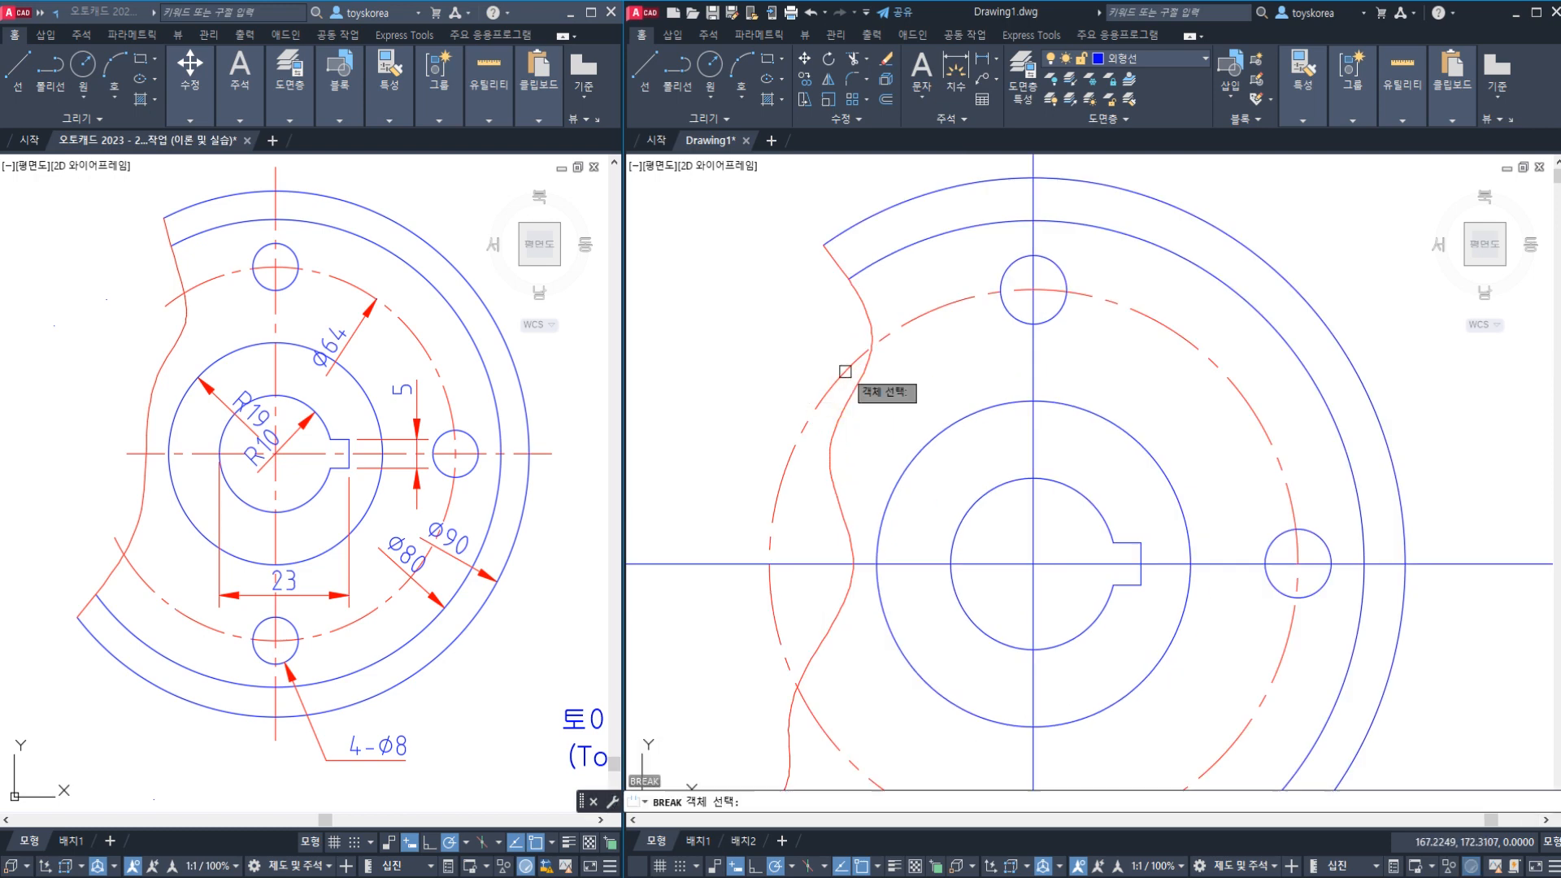
{"action": "left_click", "coordinate": [844, 365]}
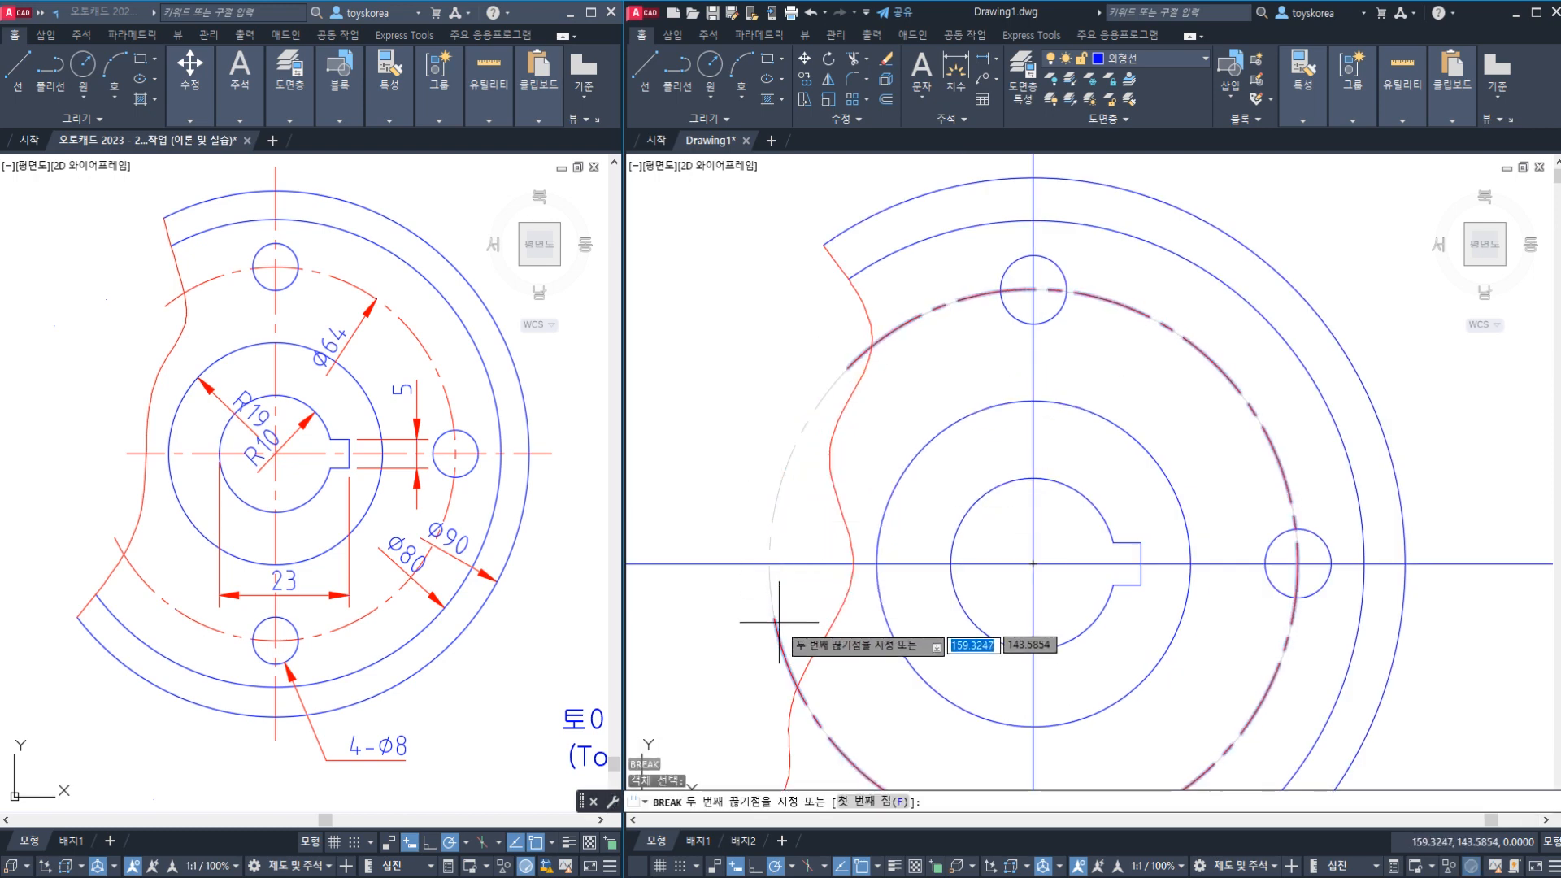
{"action": "key", "text": "Escape"}
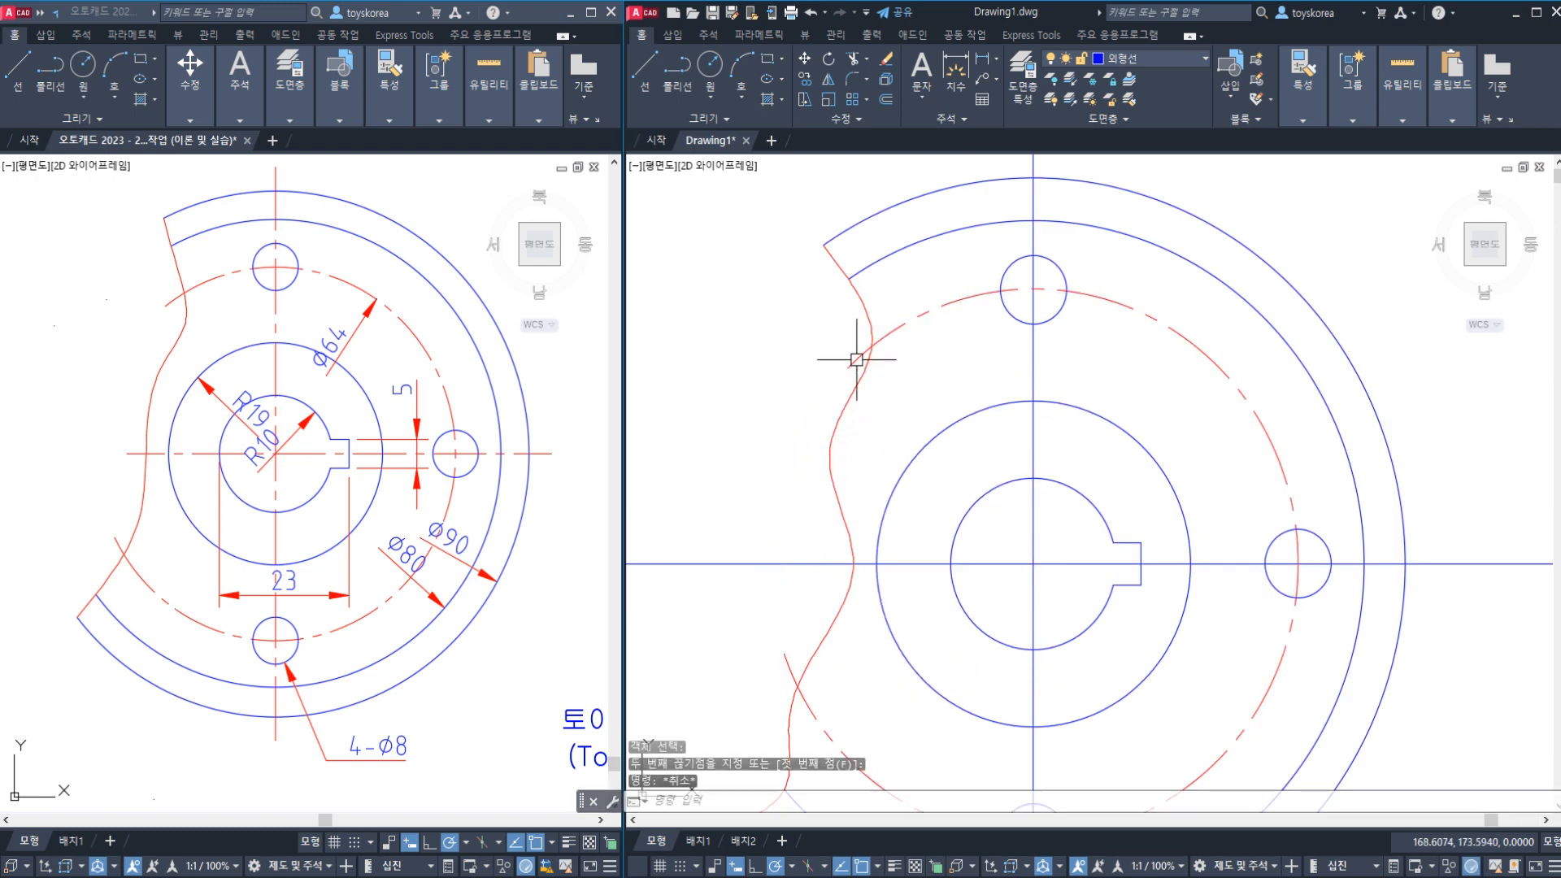
- Examine the broken bolt circle arc and the upper bolt hole circle by selecting each of them
{"action": "left_click", "coordinate": [857, 359]}
{"action": "key", "text": "Escape"}
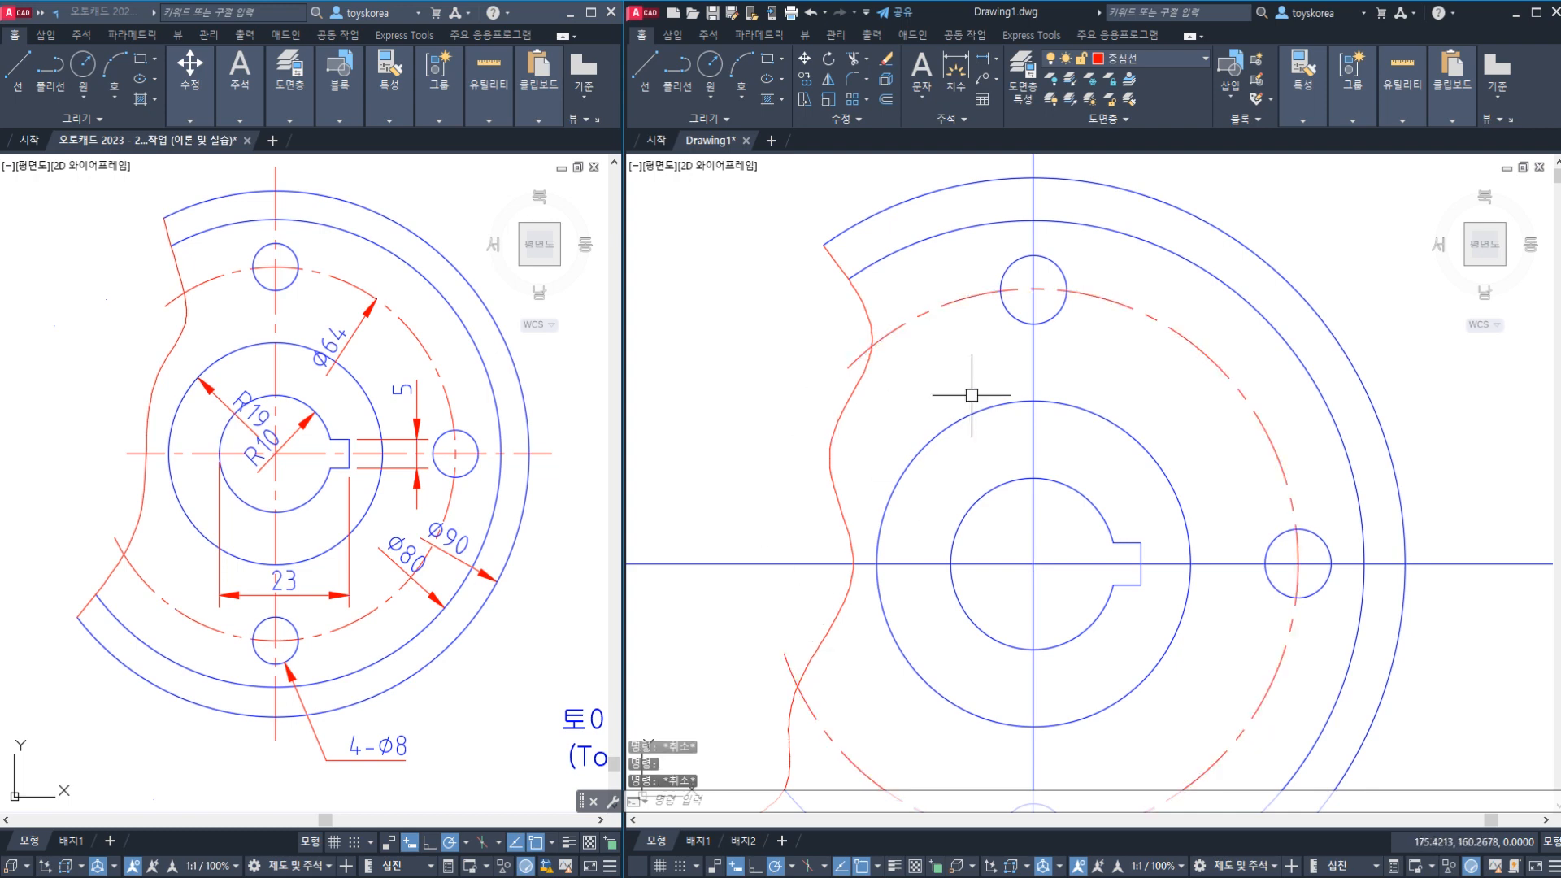
{"action": "left_click", "coordinate": [1130, 318]}
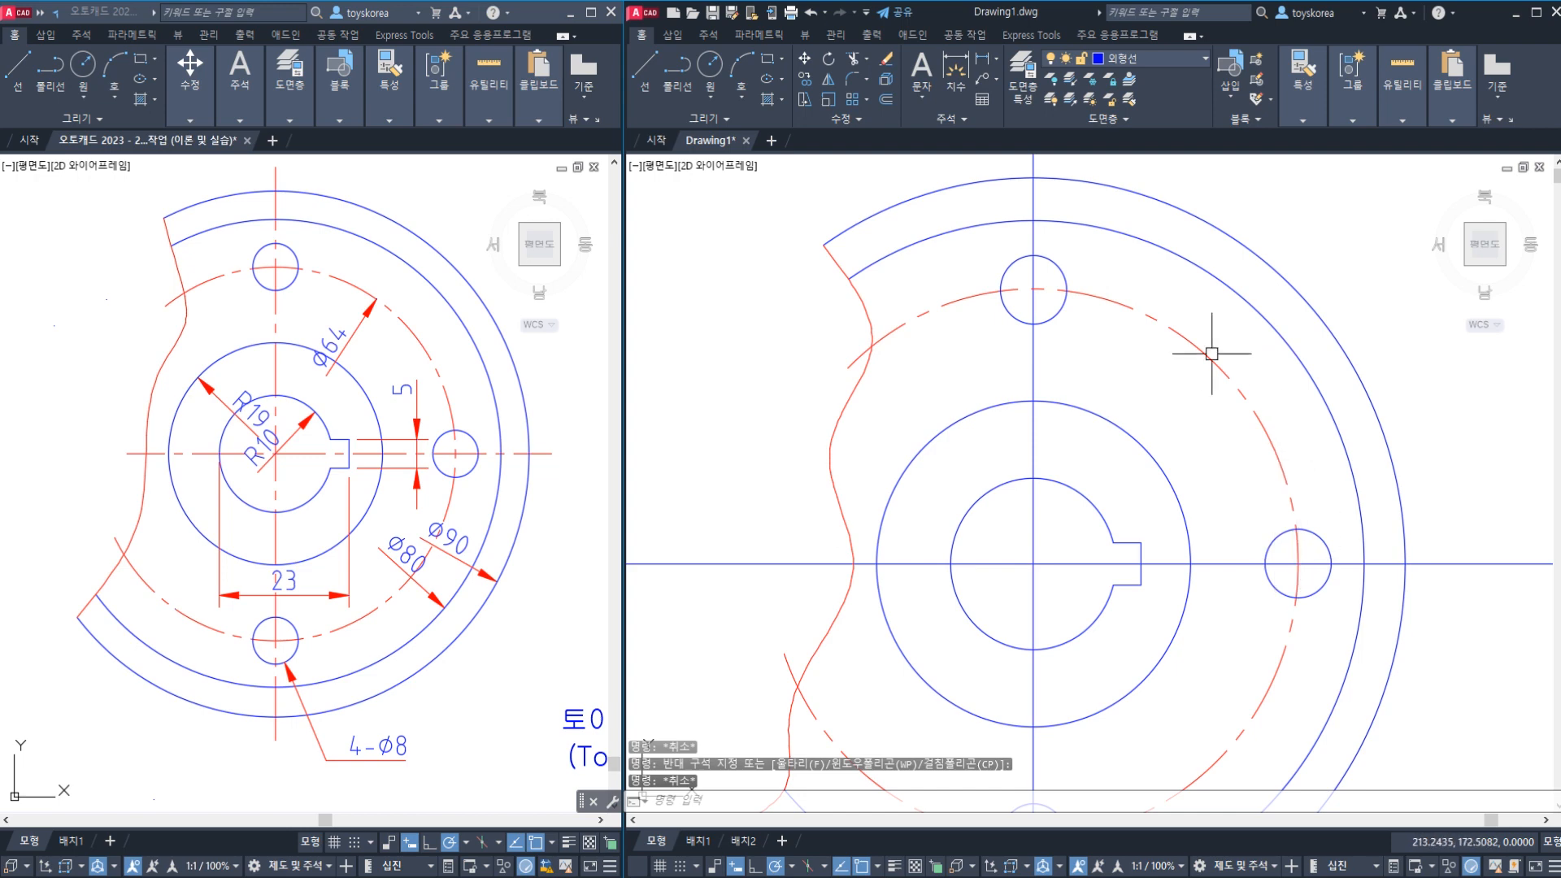
{"action": "left_click", "coordinate": [1068, 286]}
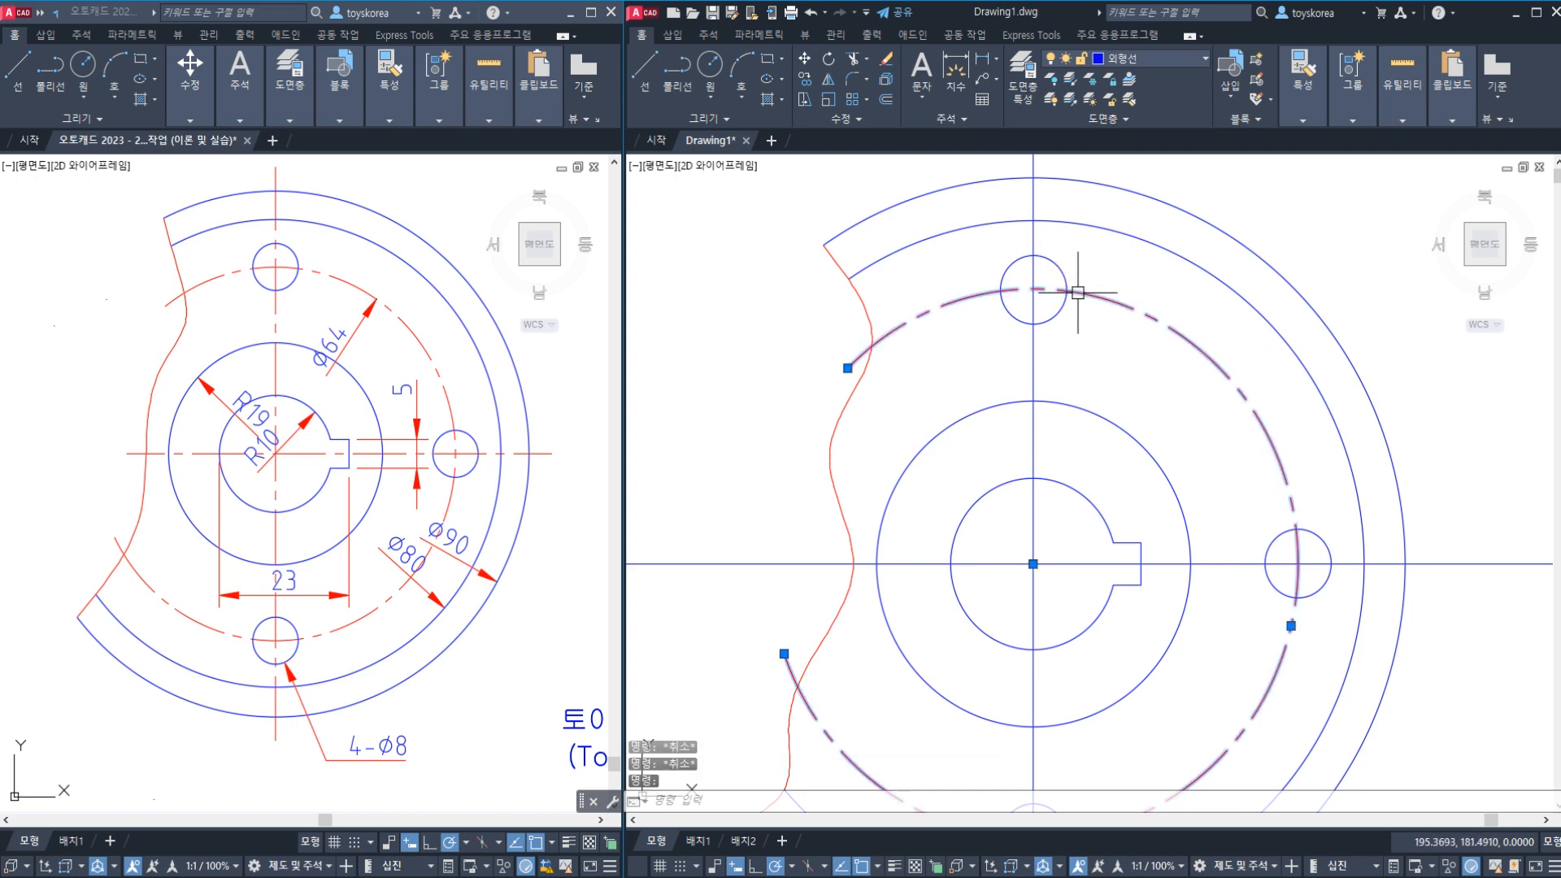
{"action": "key", "text": "Escape"}
{"action": "left_click", "coordinate": [1064, 279]}
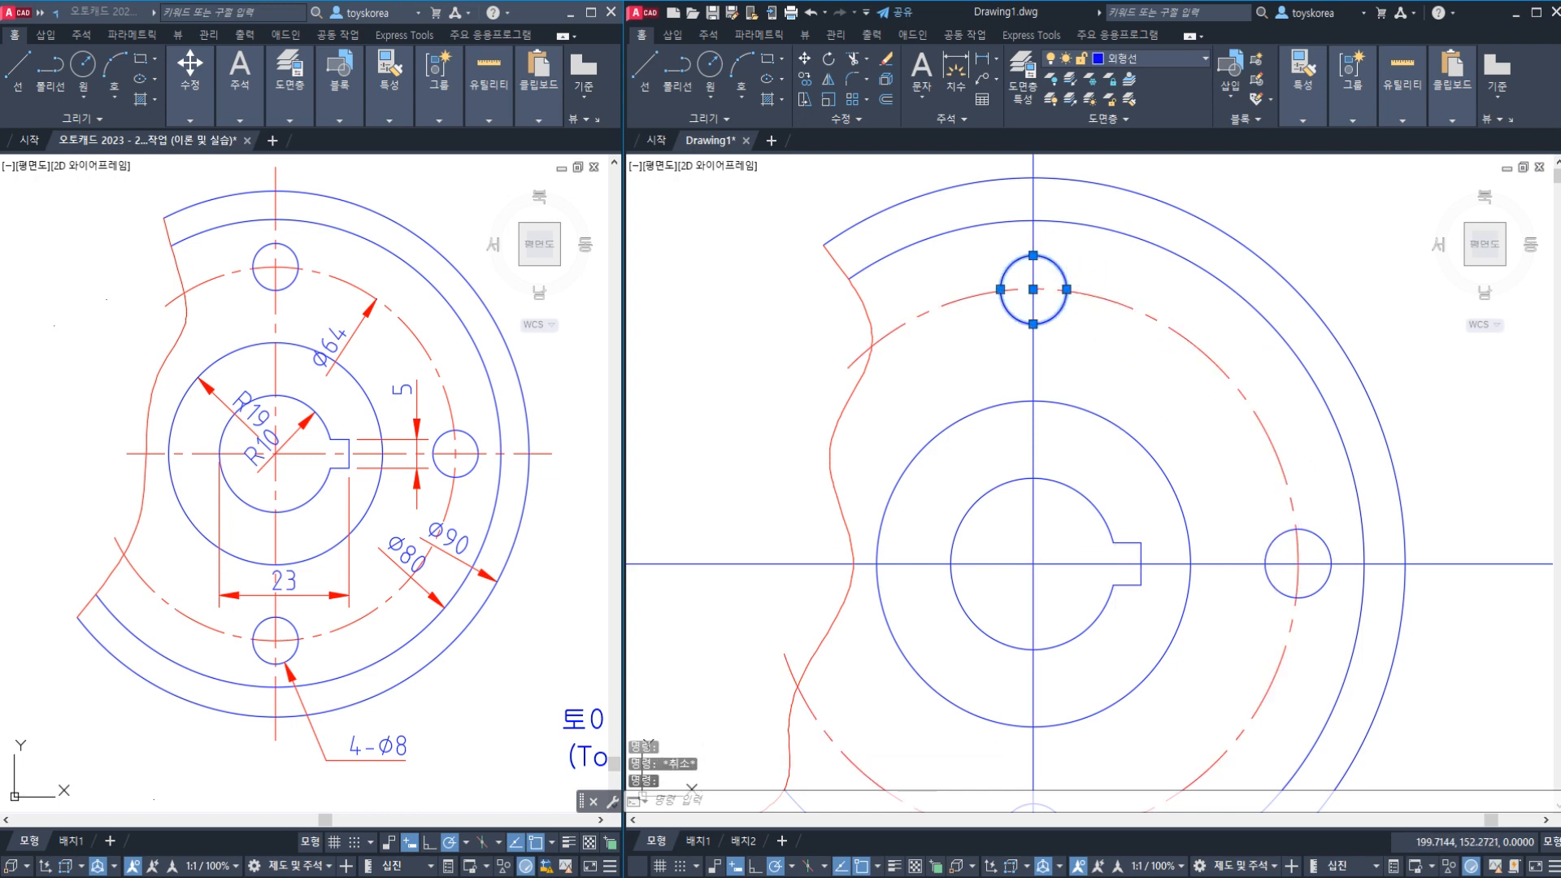
{"action": "middle_click_drag", "start_coordinate": [1090, 793], "coordinate": [1018, 654]}
{"action": "key", "text": "Escape"}
{"action": "mouse_move", "coordinate": [793, 496]}
{"action": "middle_mouse_down"}
{"action": "mouse_move", "coordinate": [822, 534]}
{"action": "mouse_move", "coordinate": [906, 573]}
{"action": "middle_mouse_up"}
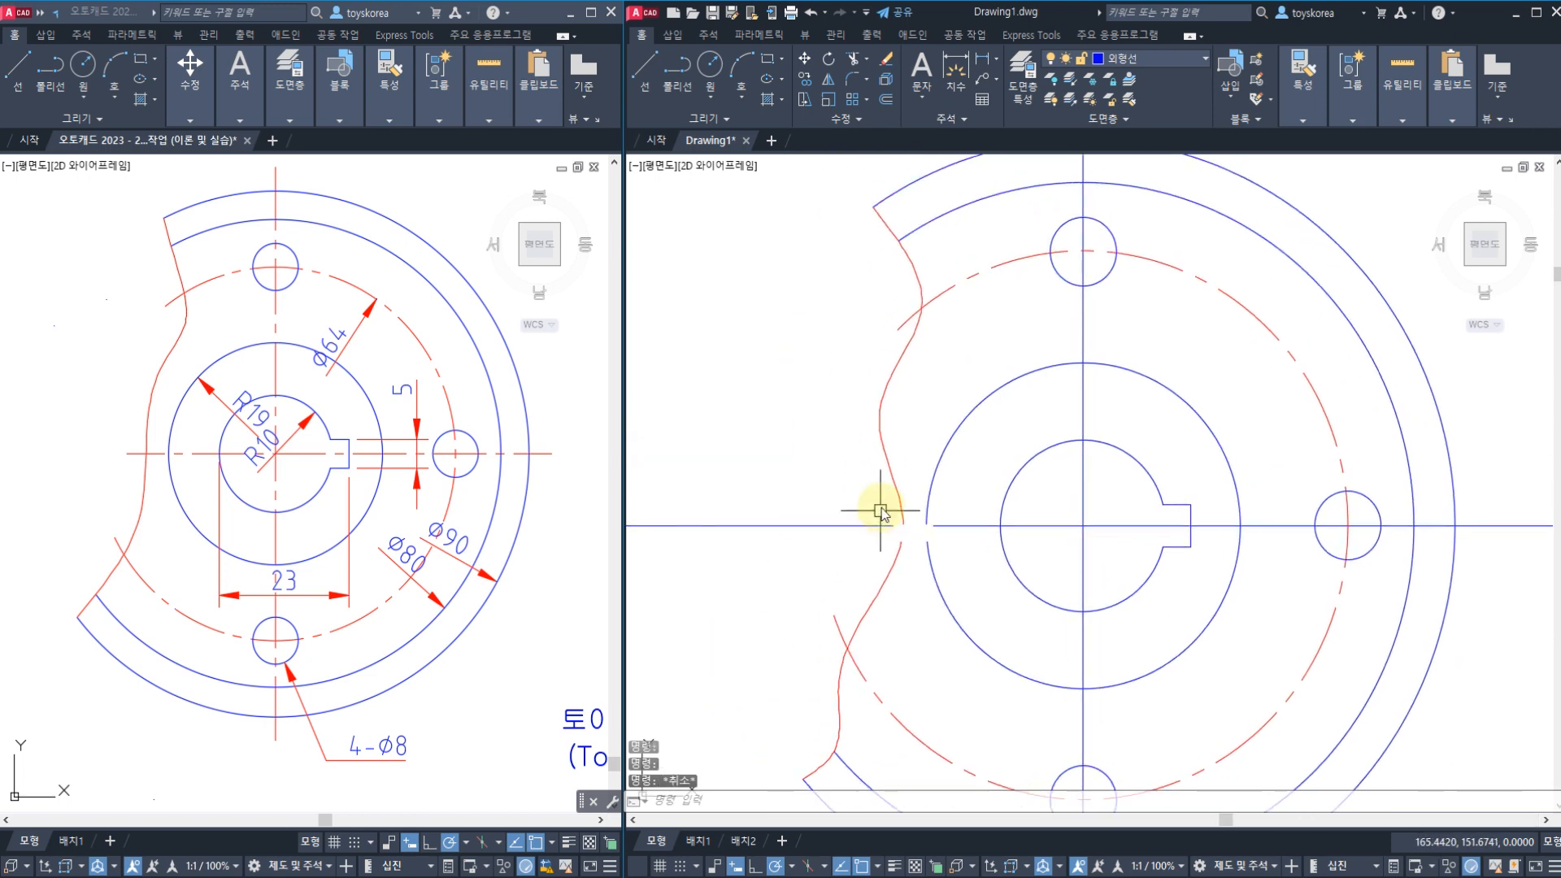
- Try to trim both overhanging ends of the bolt circle arc back to the spline break line, and undo the trim
{"action": "type", "text": "tr"}
{"action": "key", "text": "space"}
{"action": "left_click", "coordinate": [889, 475]}
{"action": "key", "text": "space"}
{"action": "left_click", "coordinate": [899, 324]}
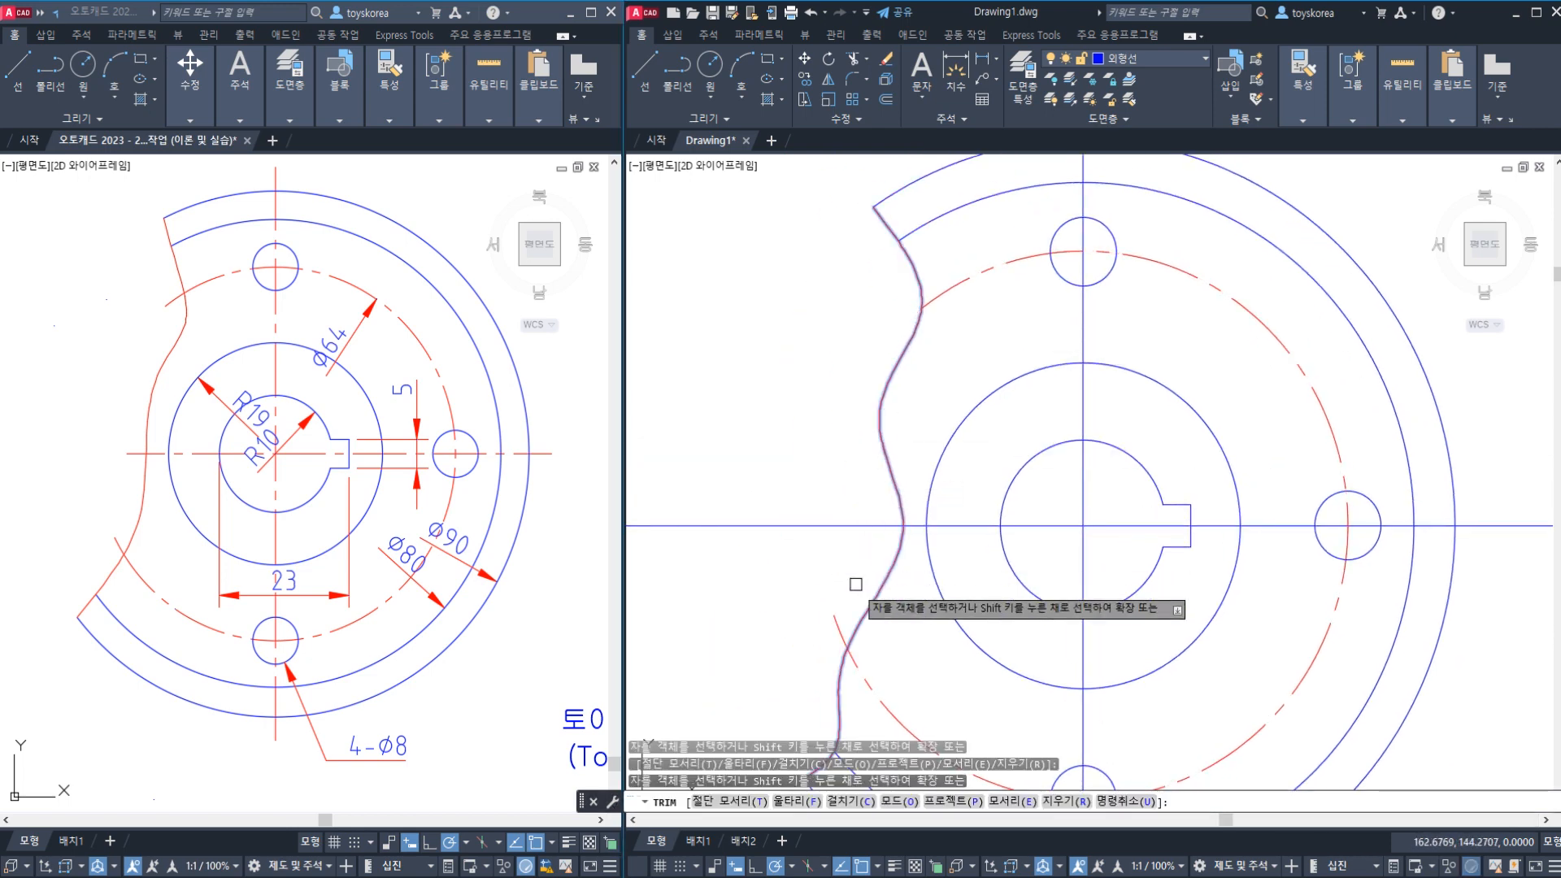
{"action": "left_click", "coordinate": [836, 623]}
{"action": "key", "text": "Escape"}
{"action": "key", "text": "ctrl+z"}
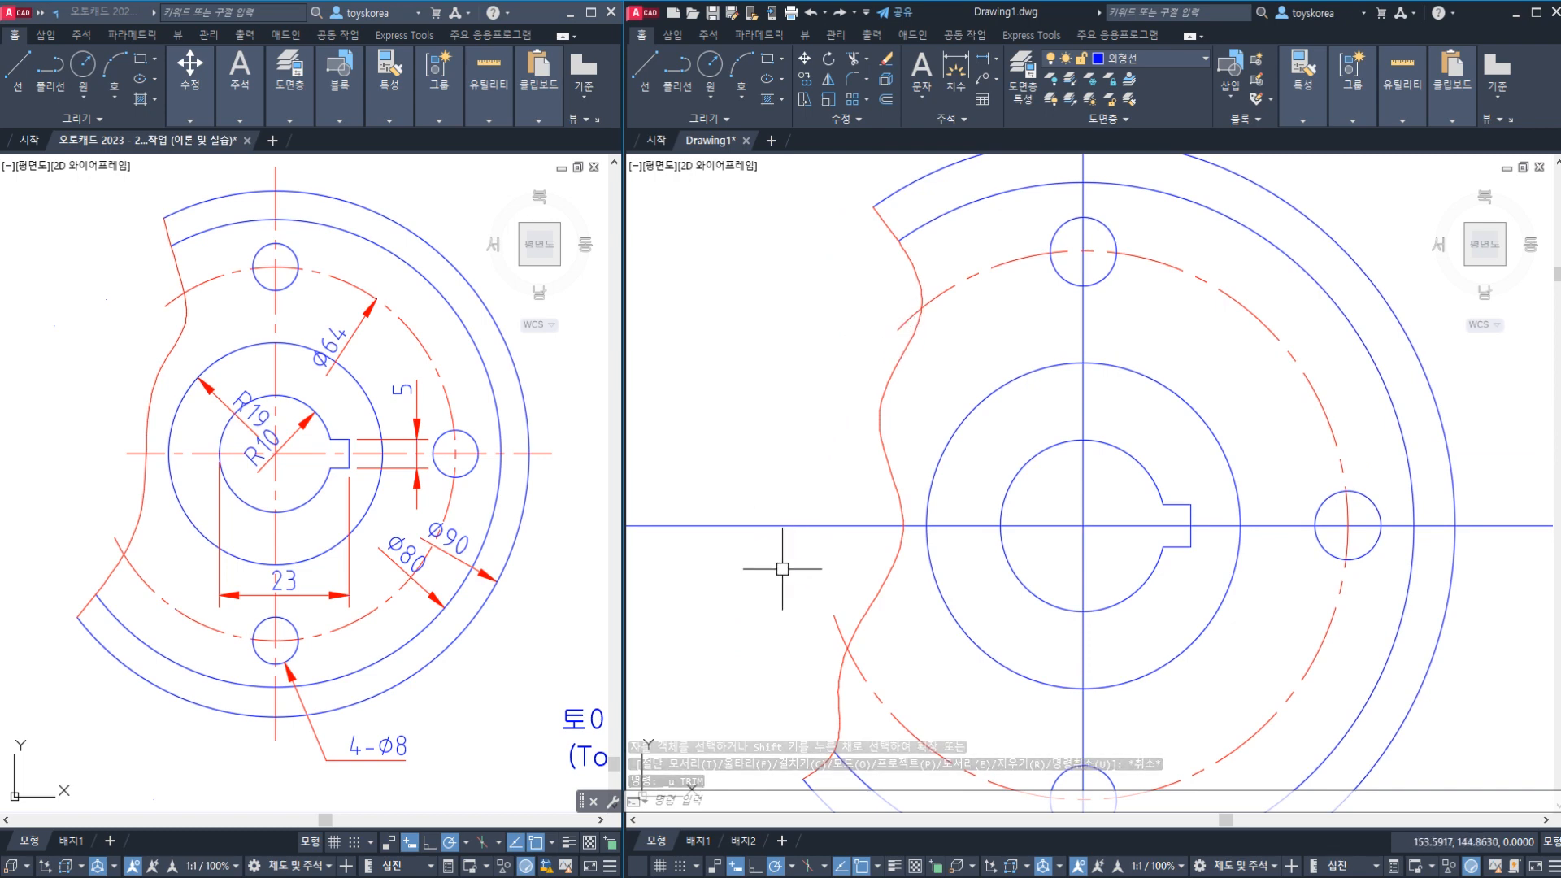
{"action": "scroll", "coordinate": [829, 529], "scroll_direction": "down", "scroll_amount": 2}
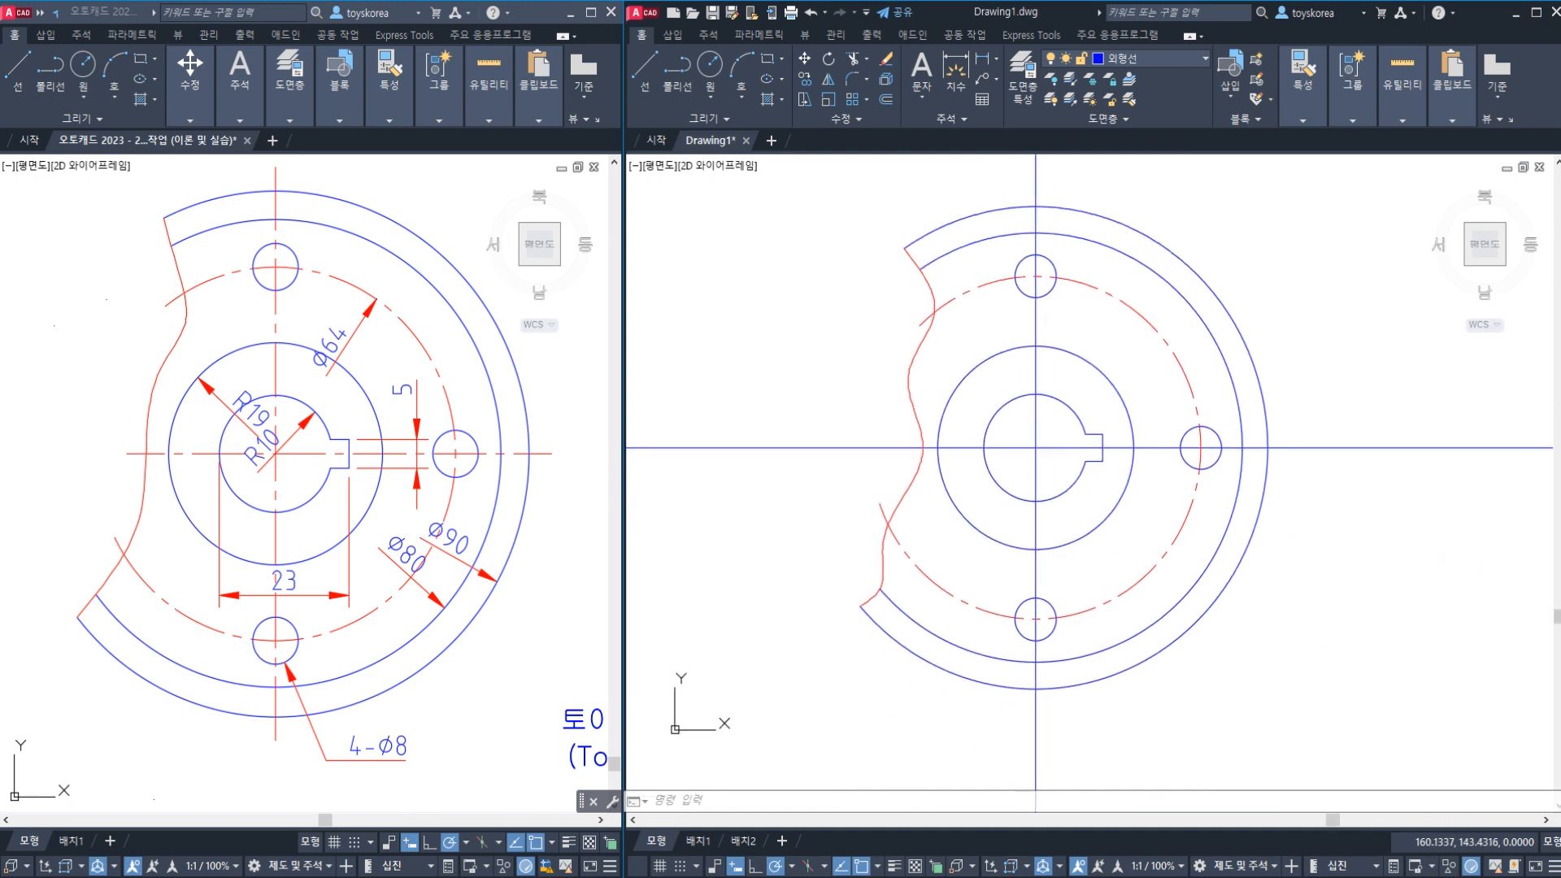
{"action": "key", "text": "Escape"}
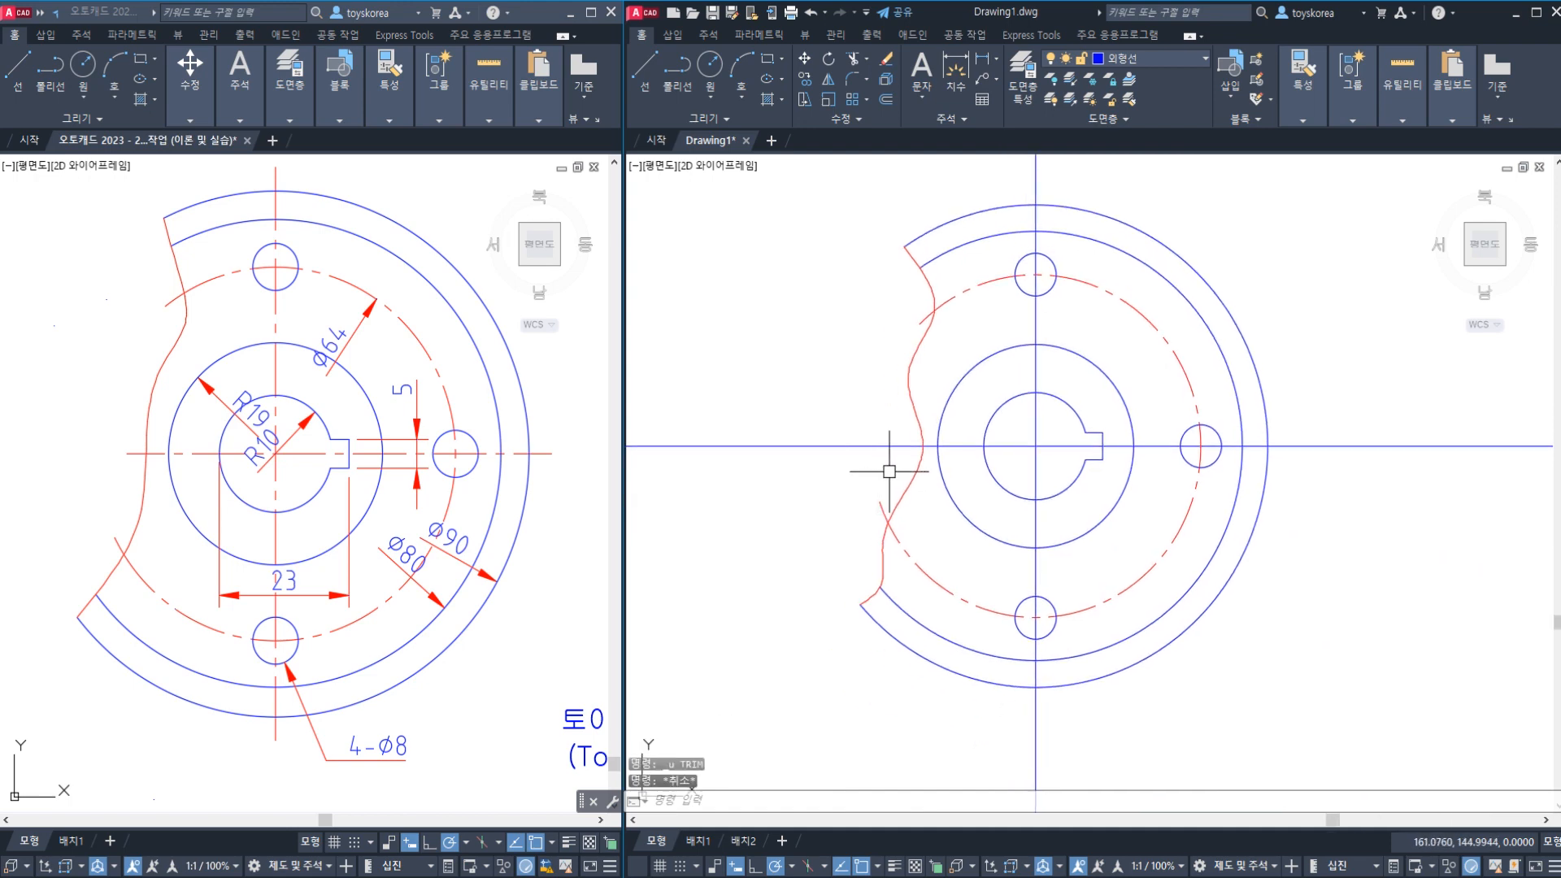
{"action": "scroll", "coordinate": [905, 600], "scroll_direction": "up", "scroll_amount": 3}
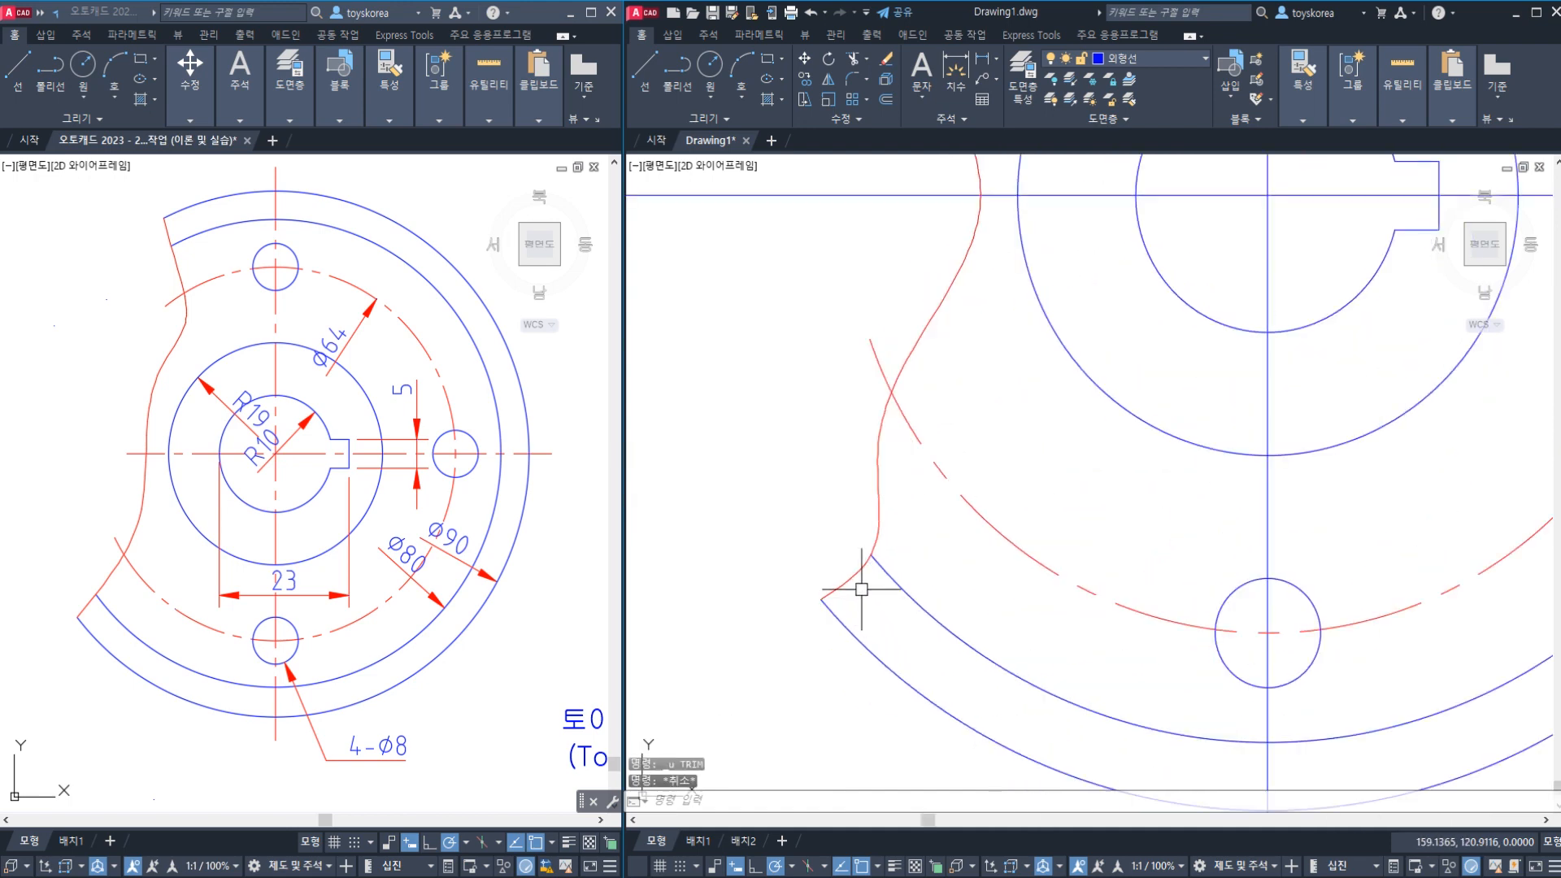
{"action": "middle_click_drag", "start_coordinate": [918, 457], "coordinate": [899, 525]}
{"action": "scroll", "coordinate": [898, 524], "scroll_direction": "down", "scroll_amount": 2}
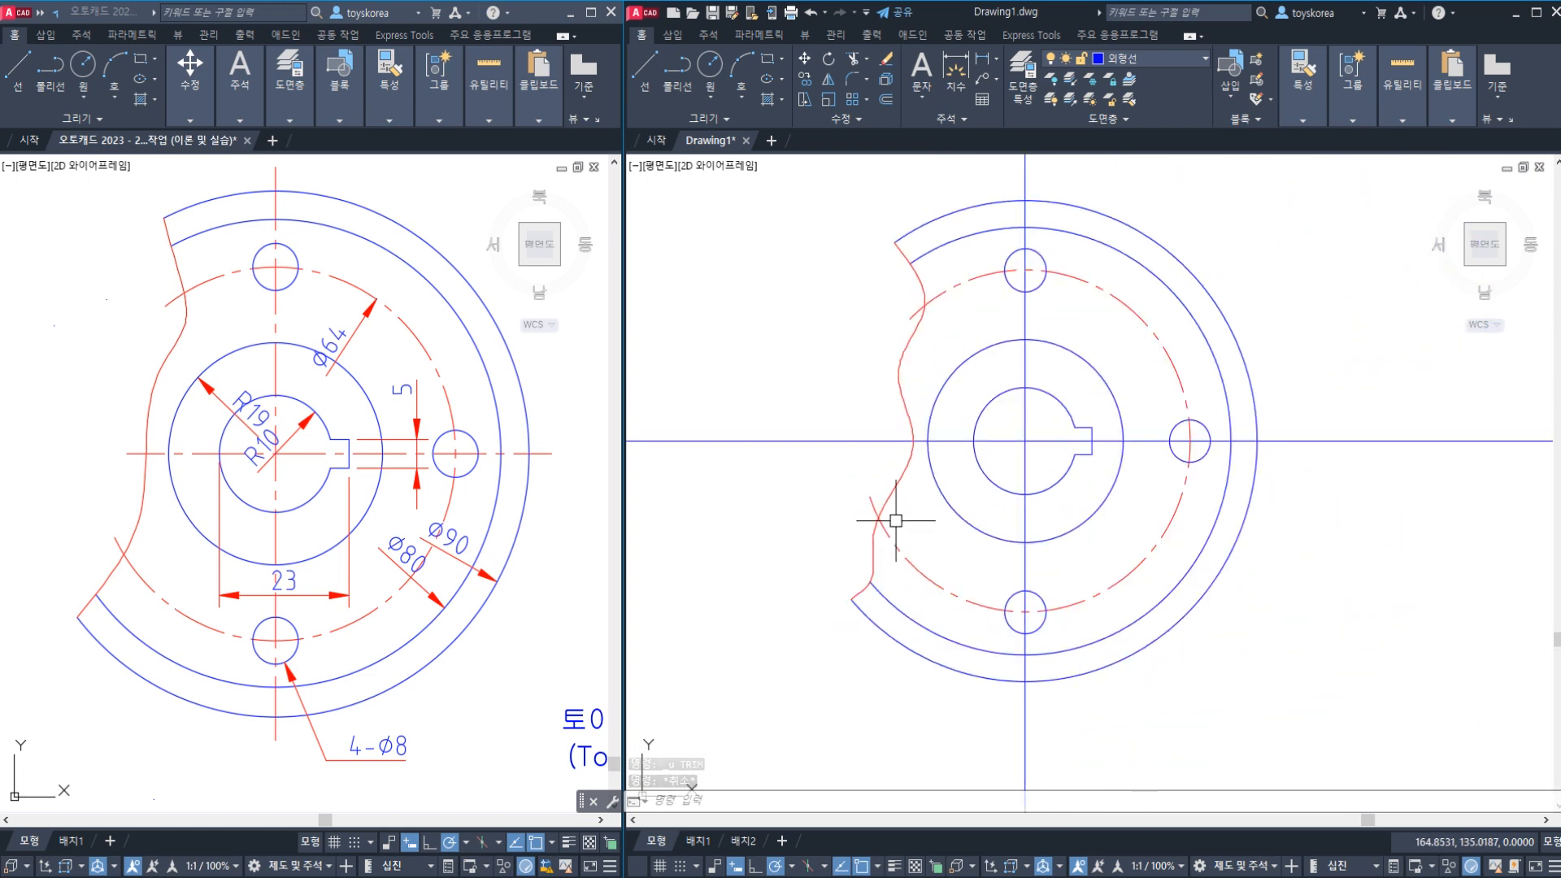
- Move the horizontal and vertical construction lines through the flange centre to the 중심선 layer
{"action": "mouse_move", "coordinate": [883, 470]}
{"action": "middle_mouse_down"}
{"action": "mouse_move", "coordinate": [850, 498]}
{"action": "mouse_move", "coordinate": [817, 458]}
{"action": "middle_mouse_up"}
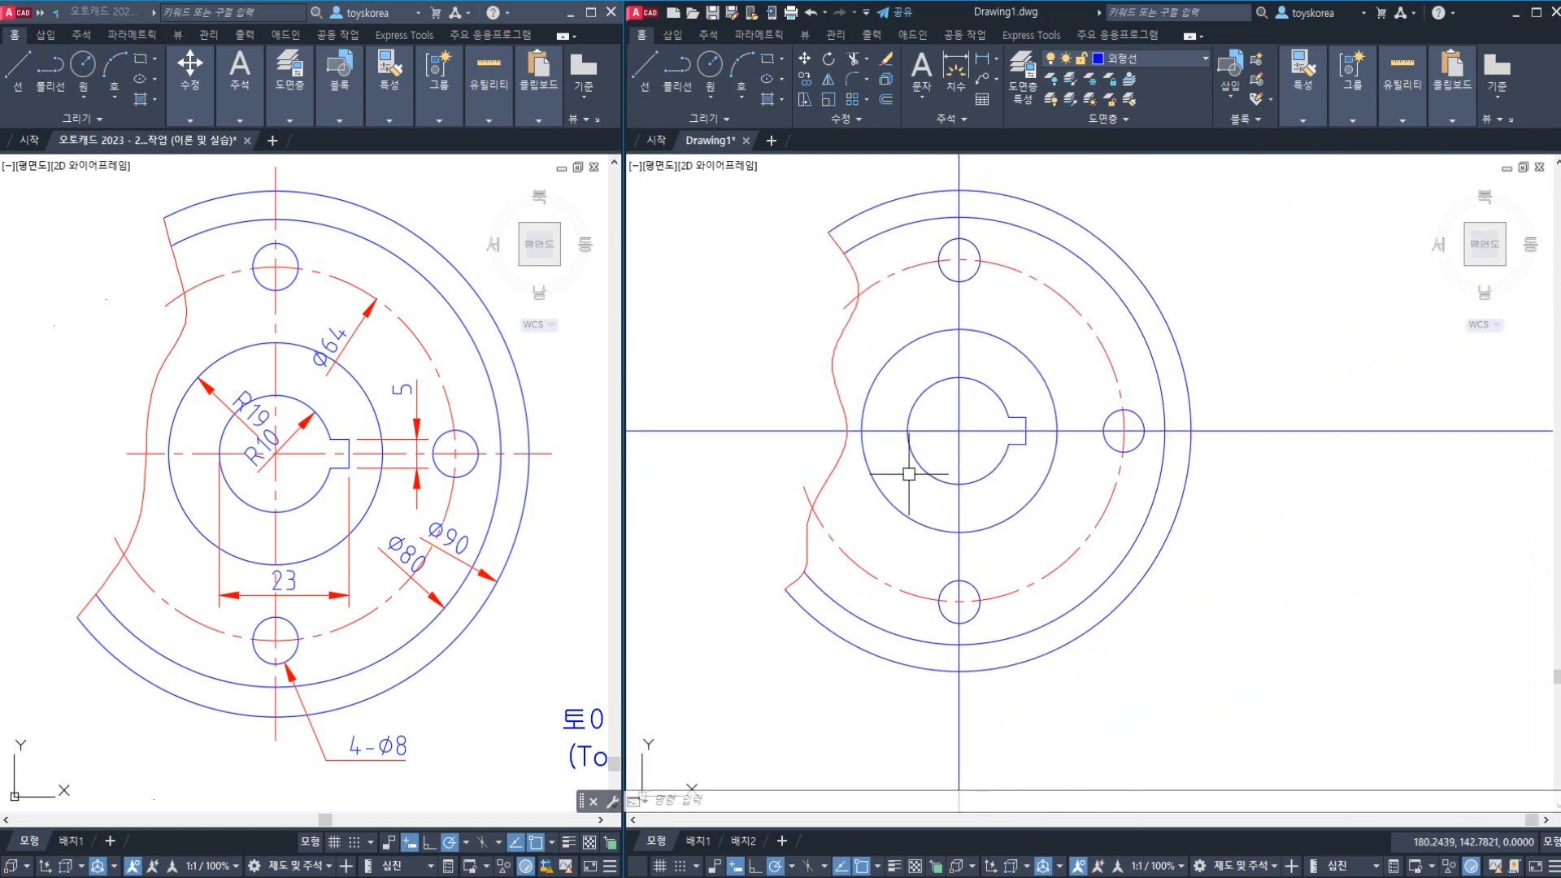
{"action": "left_click", "coordinate": [974, 442]}
{"action": "left_click", "coordinate": [947, 416]}
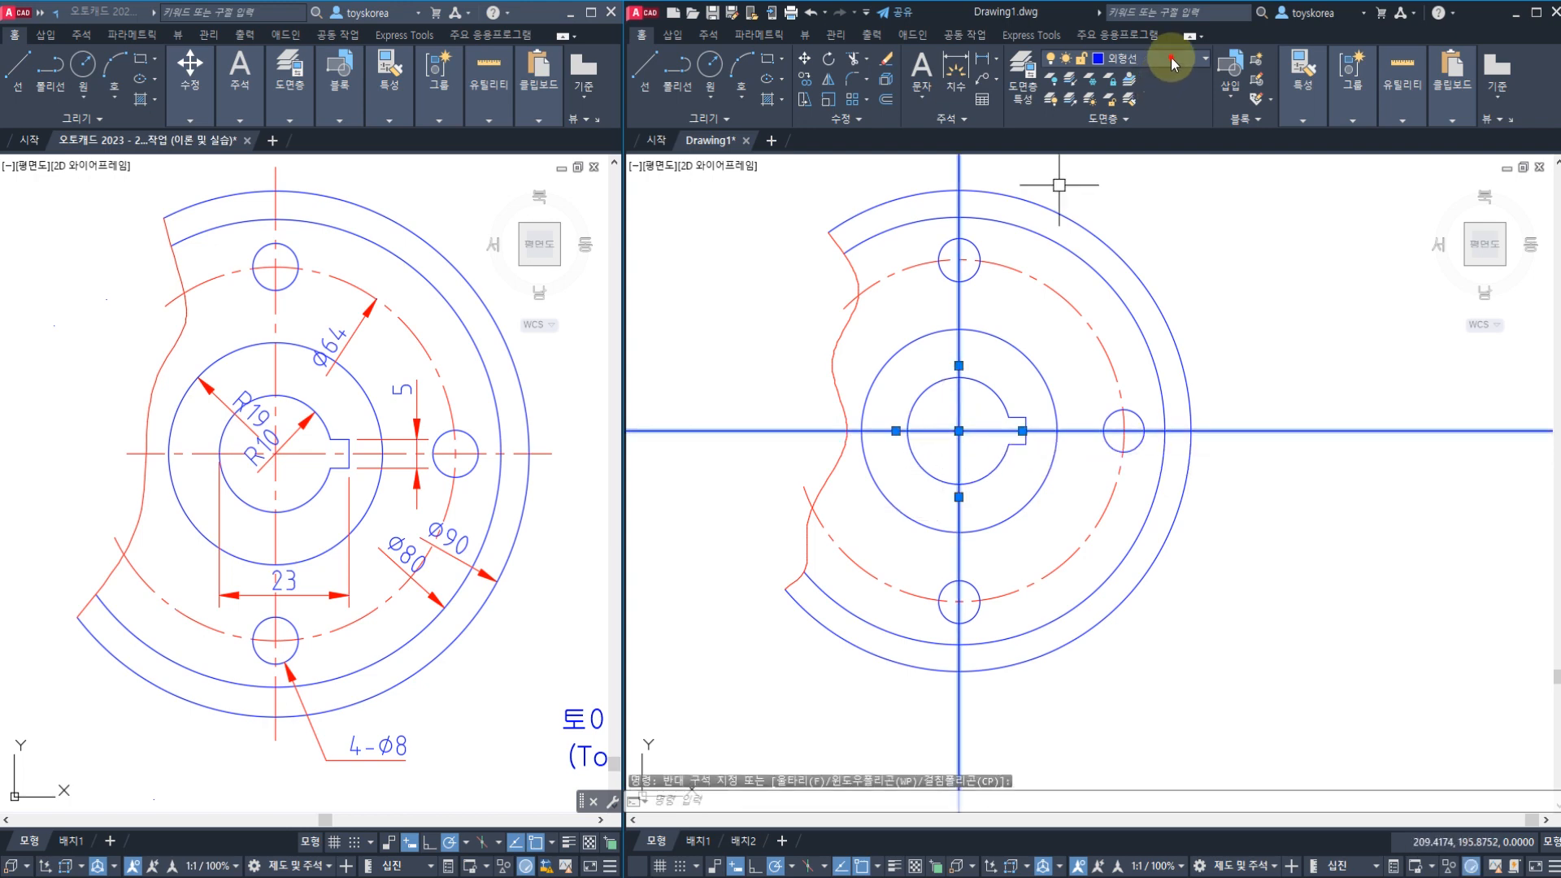
{"action": "left_click", "coordinate": [1171, 59]}
{"action": "left_click", "coordinate": [1134, 154]}
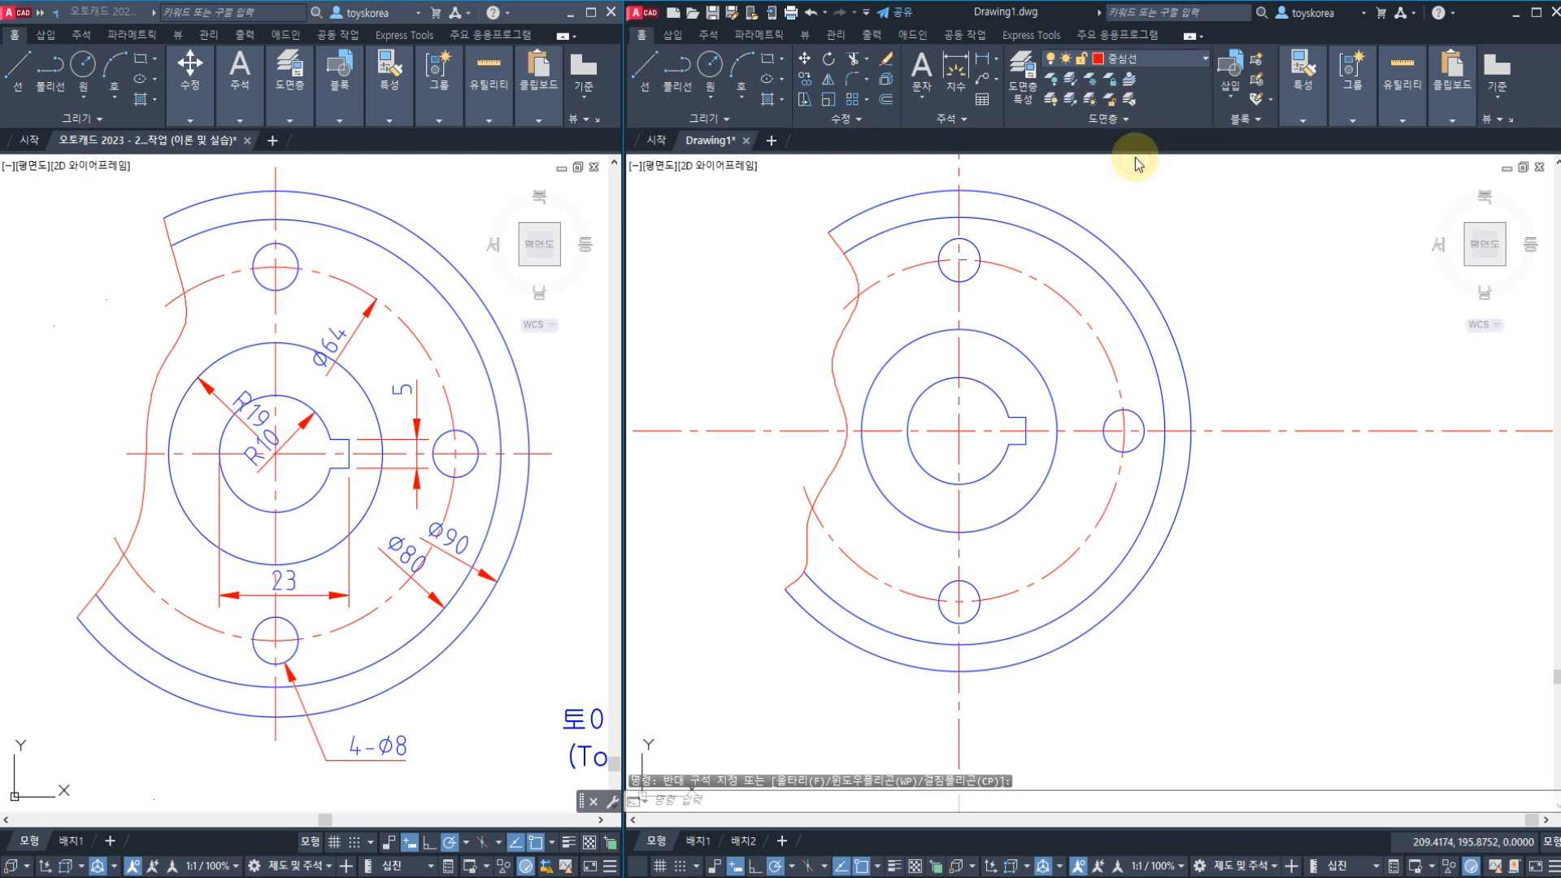
{"action": "key", "text": "Escape"}
{"action": "key", "text": "Escape"}
- Break the horizontal centre line to the right of the flange, ending it slightly beyond the outermost circle
{"action": "middle_click_drag", "start_coordinate": [1071, 302], "coordinate": [1046, 351]}
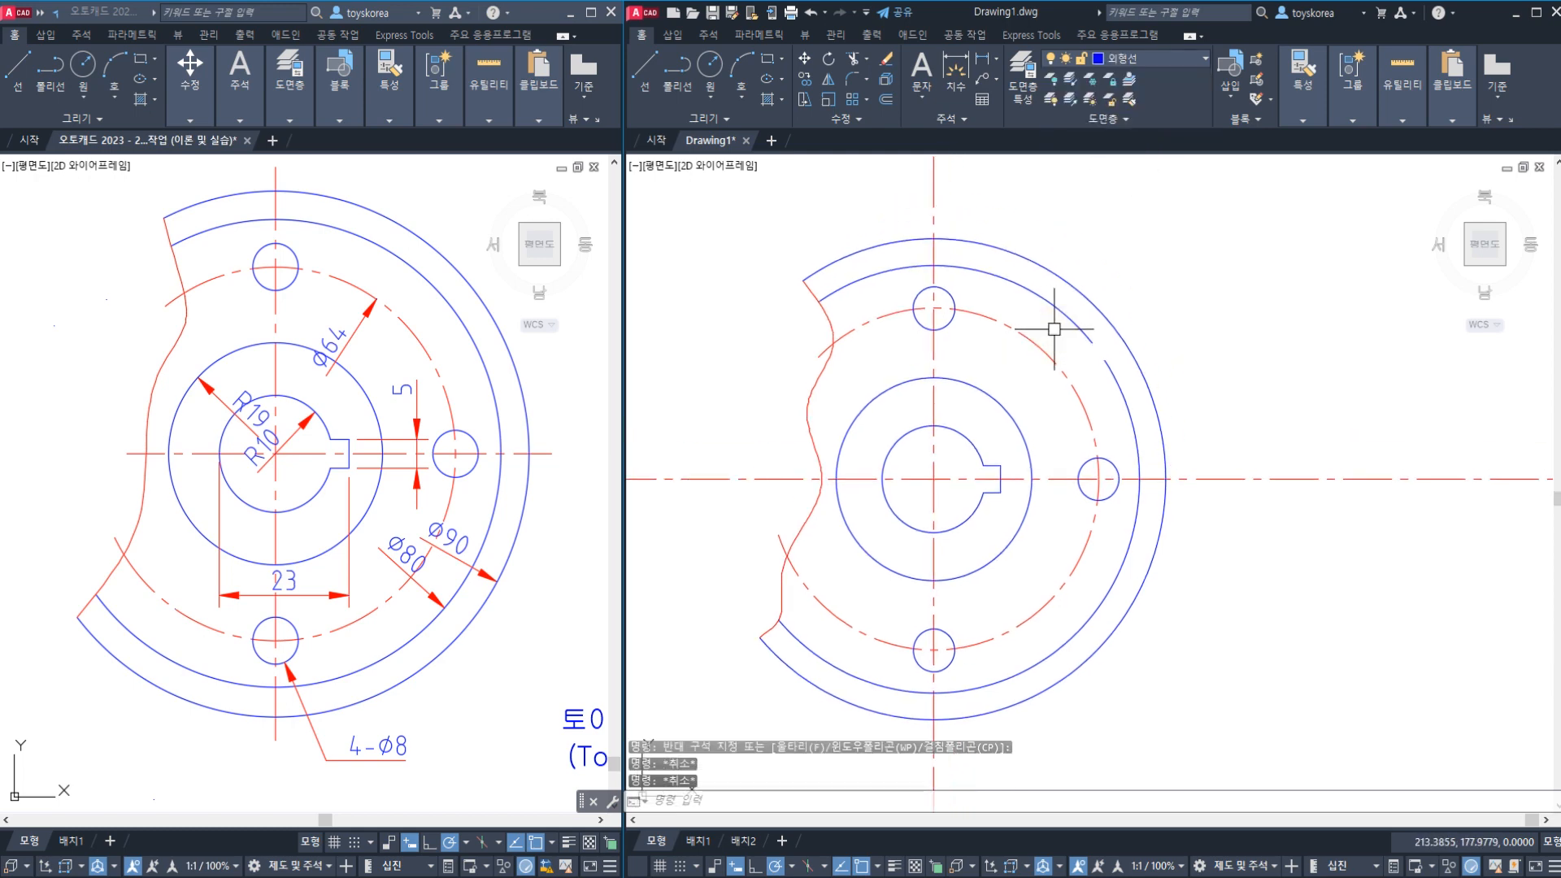
{"action": "type", "text": "br"}
{"action": "key", "text": "Return"}
{"action": "left_click", "coordinate": [1297, 480]}
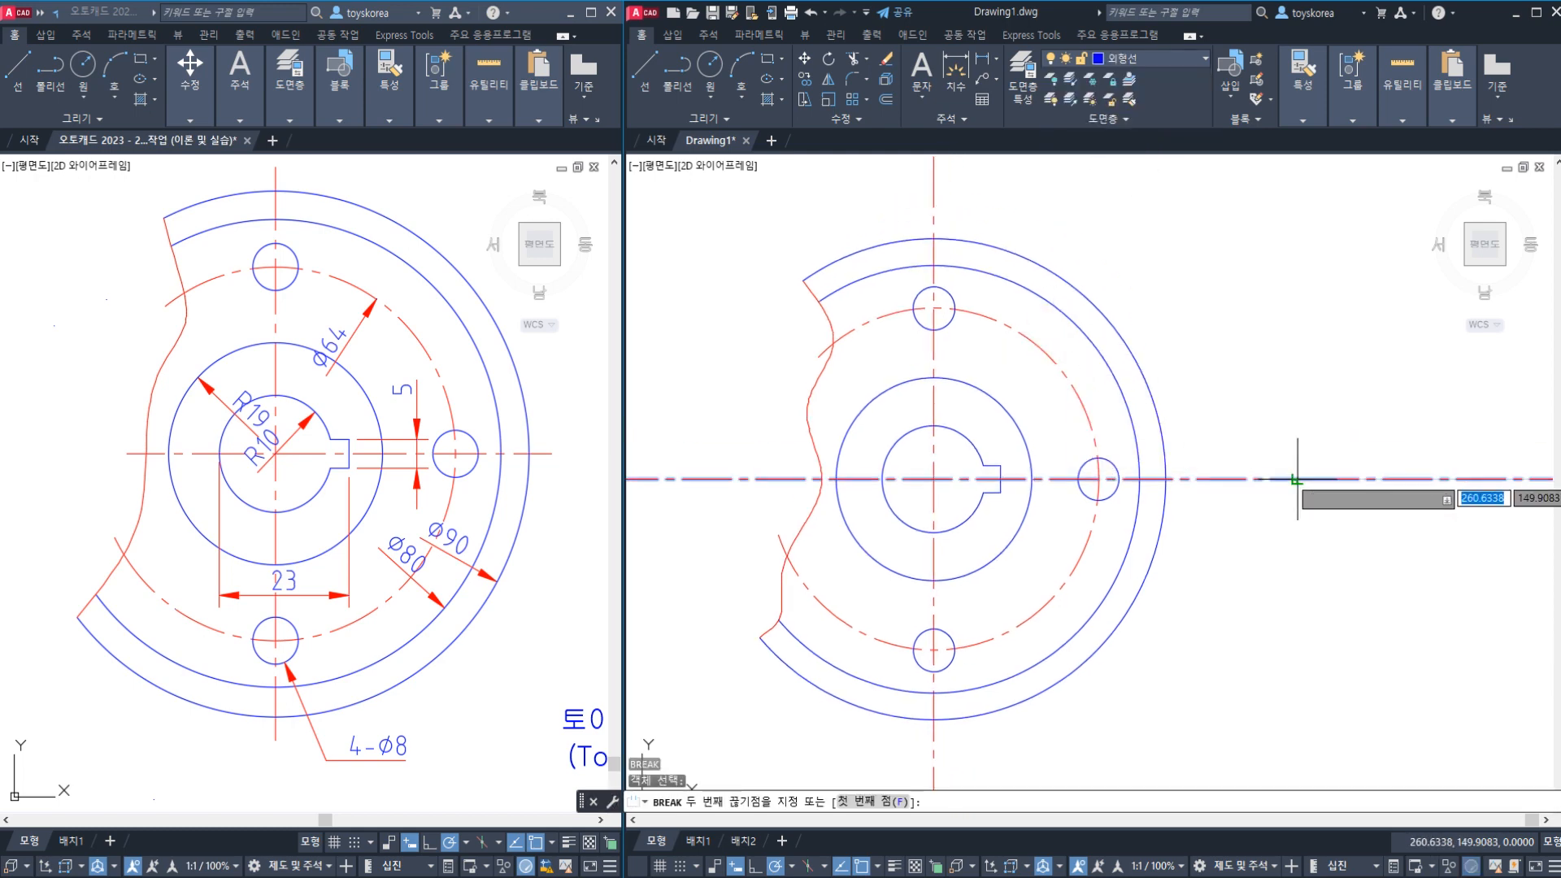
{"action": "left_click", "coordinate": [1190, 473]}
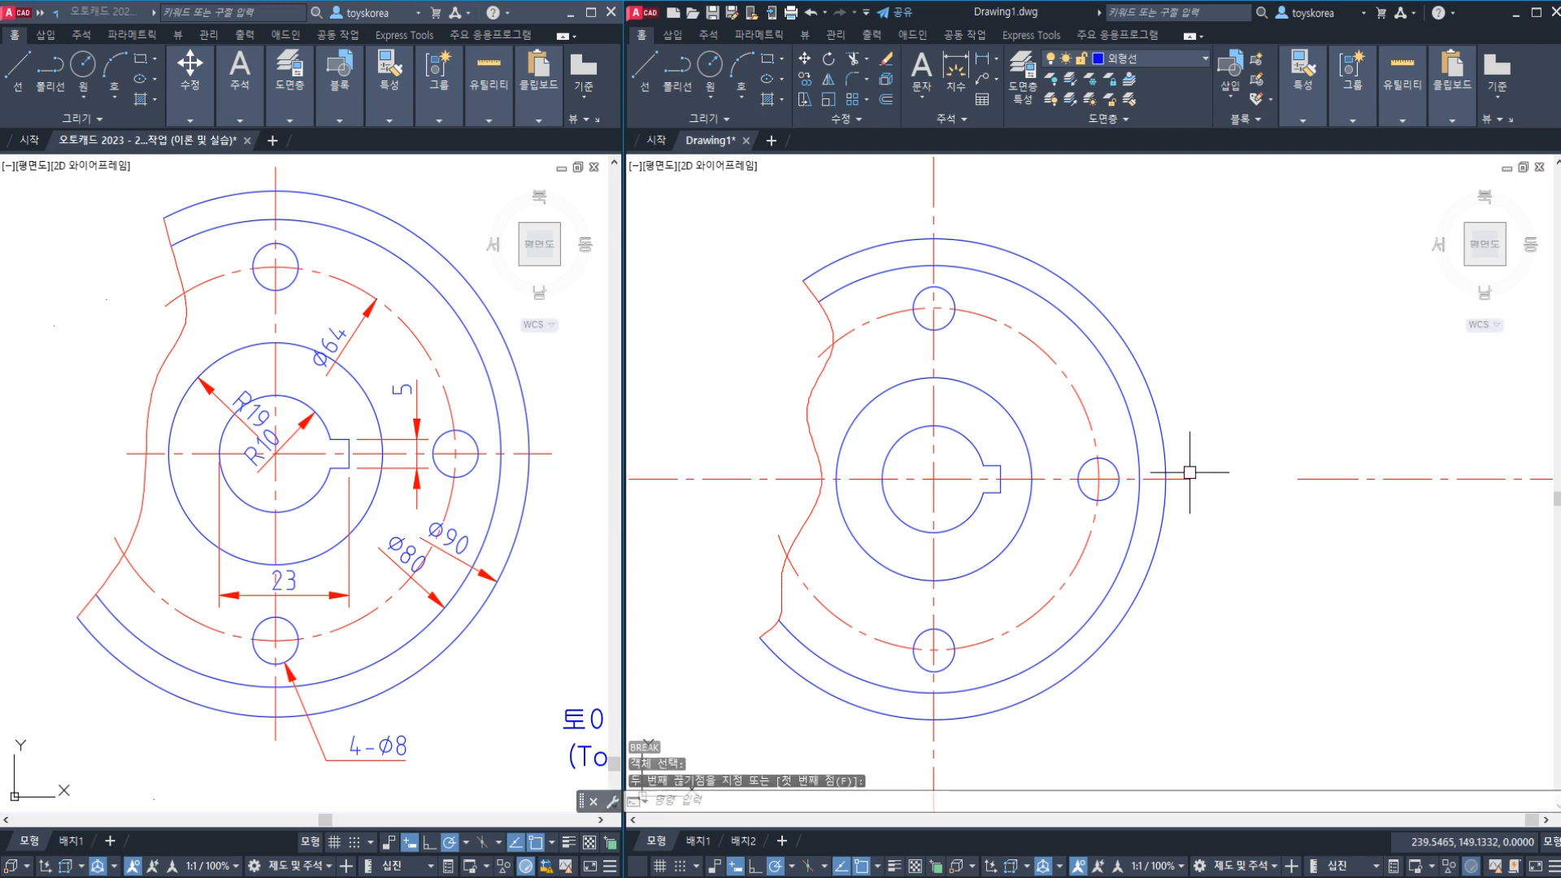
- Break the vertical centre line above and below the flange, ending it slightly beyond the outermost circle on both sides
{"action": "key", "text": "Return"}
{"action": "left_click", "coordinate": [934, 204]}
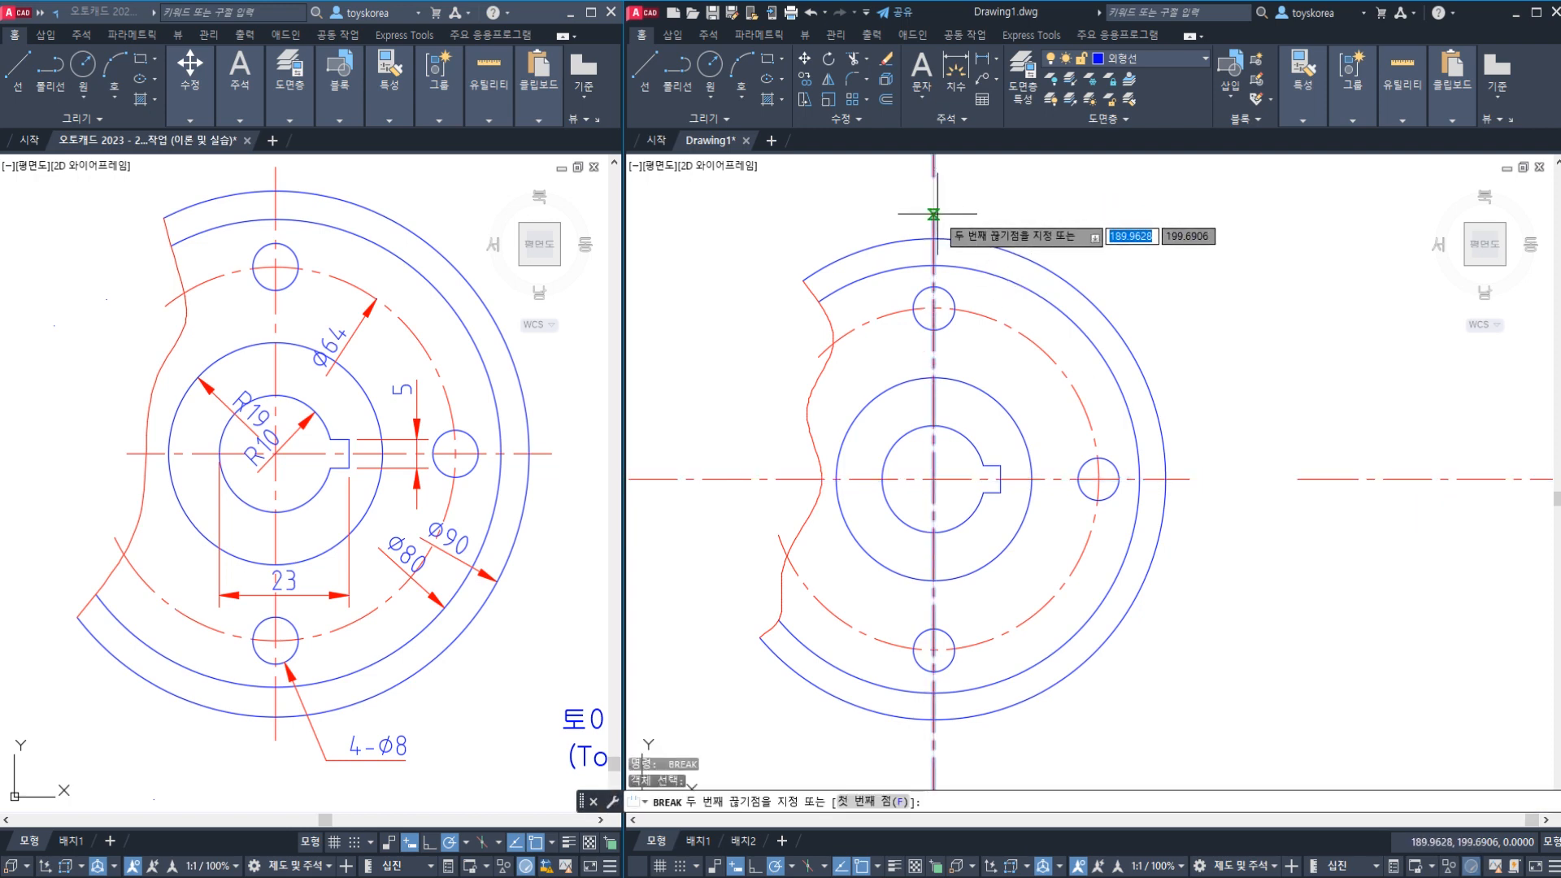
{"action": "middle_click_drag", "start_coordinate": [1002, 429], "coordinate": [1018, 390]}
{"action": "key", "text": "Return"}
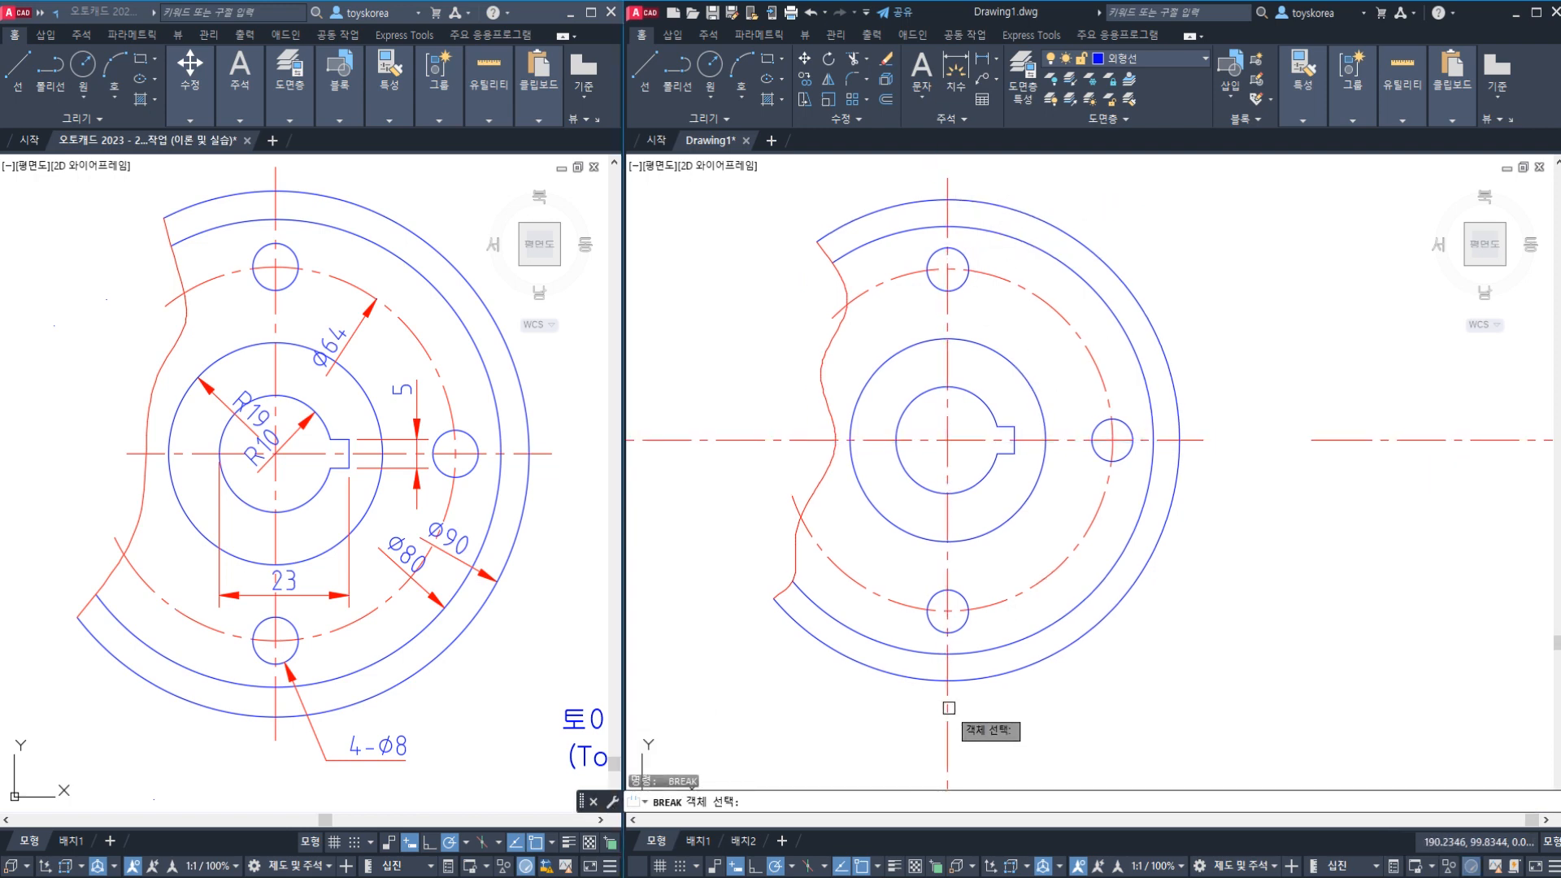
{"action": "left_click", "coordinate": [945, 706]}
{"action": "left_click", "coordinate": [946, 706]}
{"action": "key", "text": "Escape"}
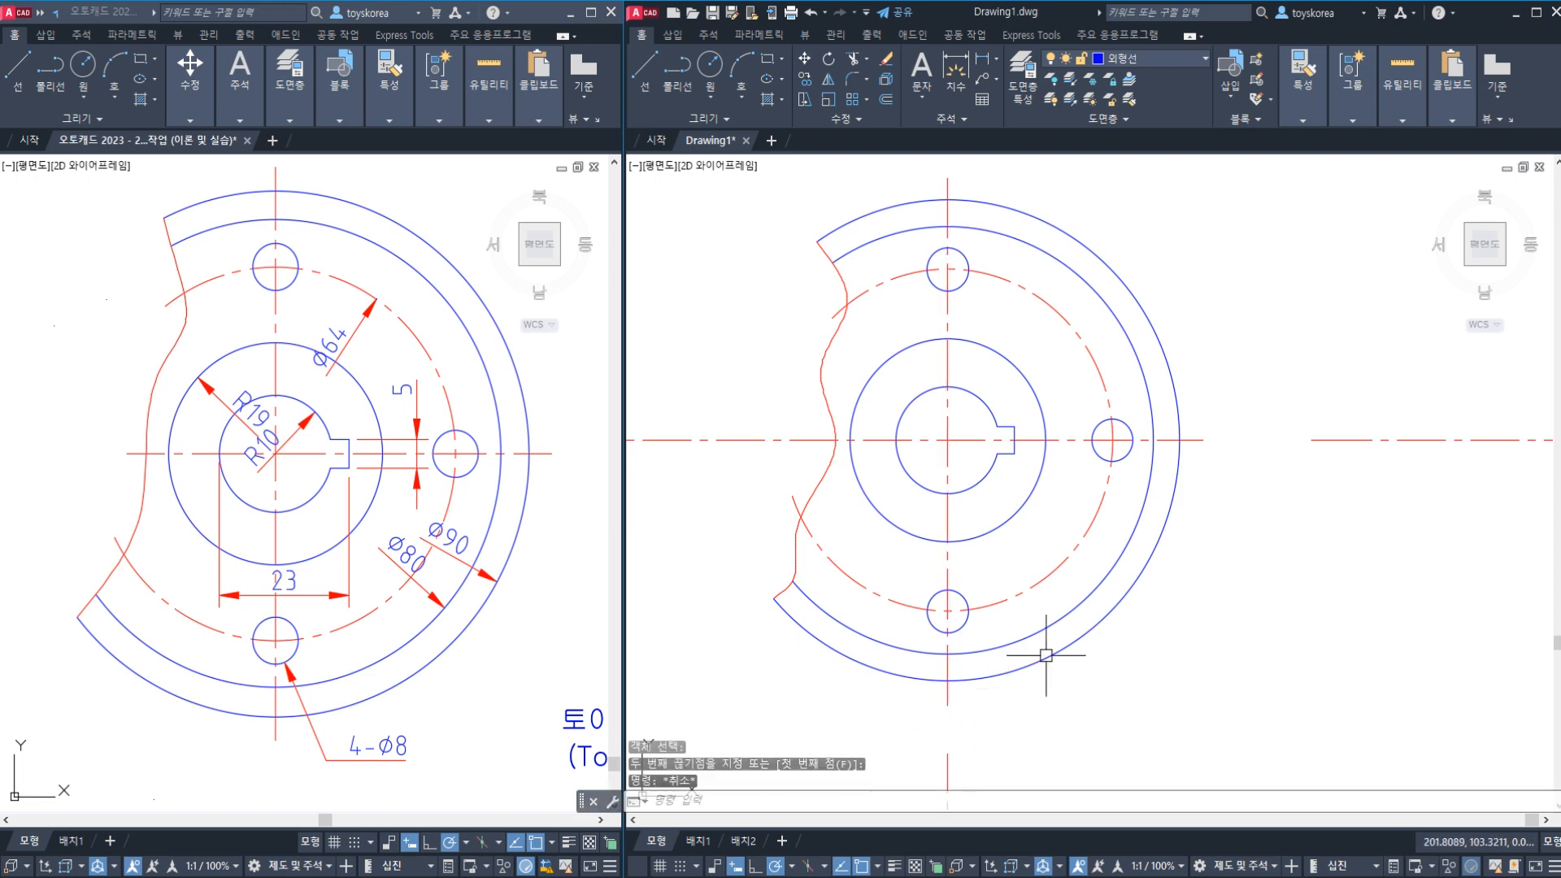
- Erase the detached centre line pieces to the right of, above and below the flange
{"action": "scroll", "coordinate": [1057, 634], "scroll_direction": "down", "scroll_amount": 2}
{"action": "left_click", "coordinate": [1289, 526]}
{"action": "left_click", "coordinate": [1277, 483]}
{"action": "left_click", "coordinate": [1031, 272]}
{"action": "left_click", "coordinate": [979, 248]}
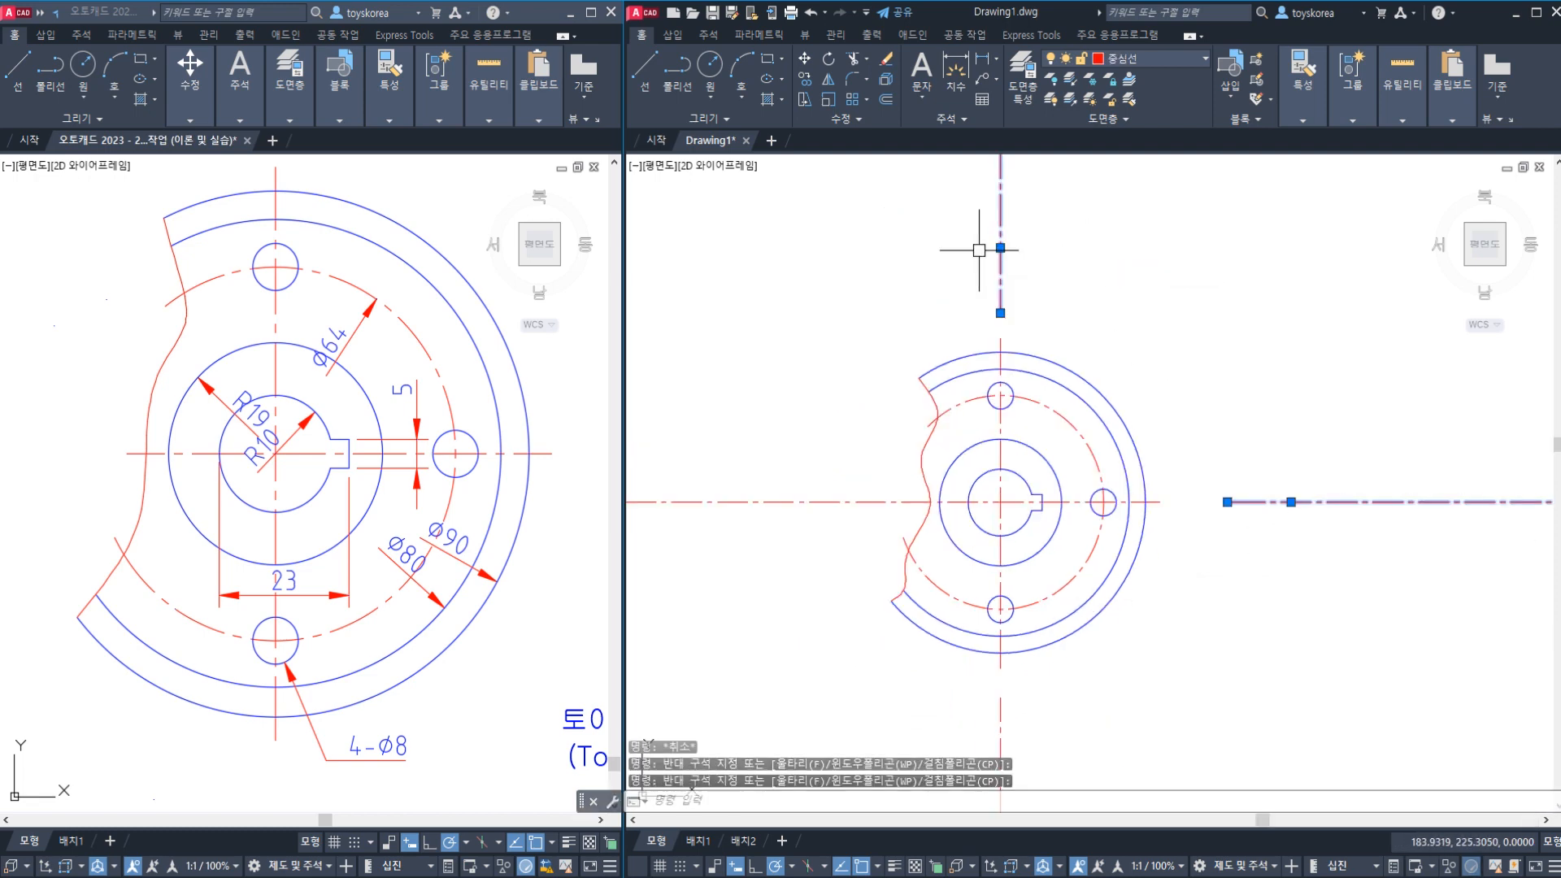
{"action": "type", "text": "e"}
{"action": "key", "text": "Return"}
{"action": "left_click", "coordinate": [1062, 709]}
{"action": "left_click", "coordinate": [944, 734]}
{"action": "type", "text": "e"}
{"action": "key", "text": "Return"}
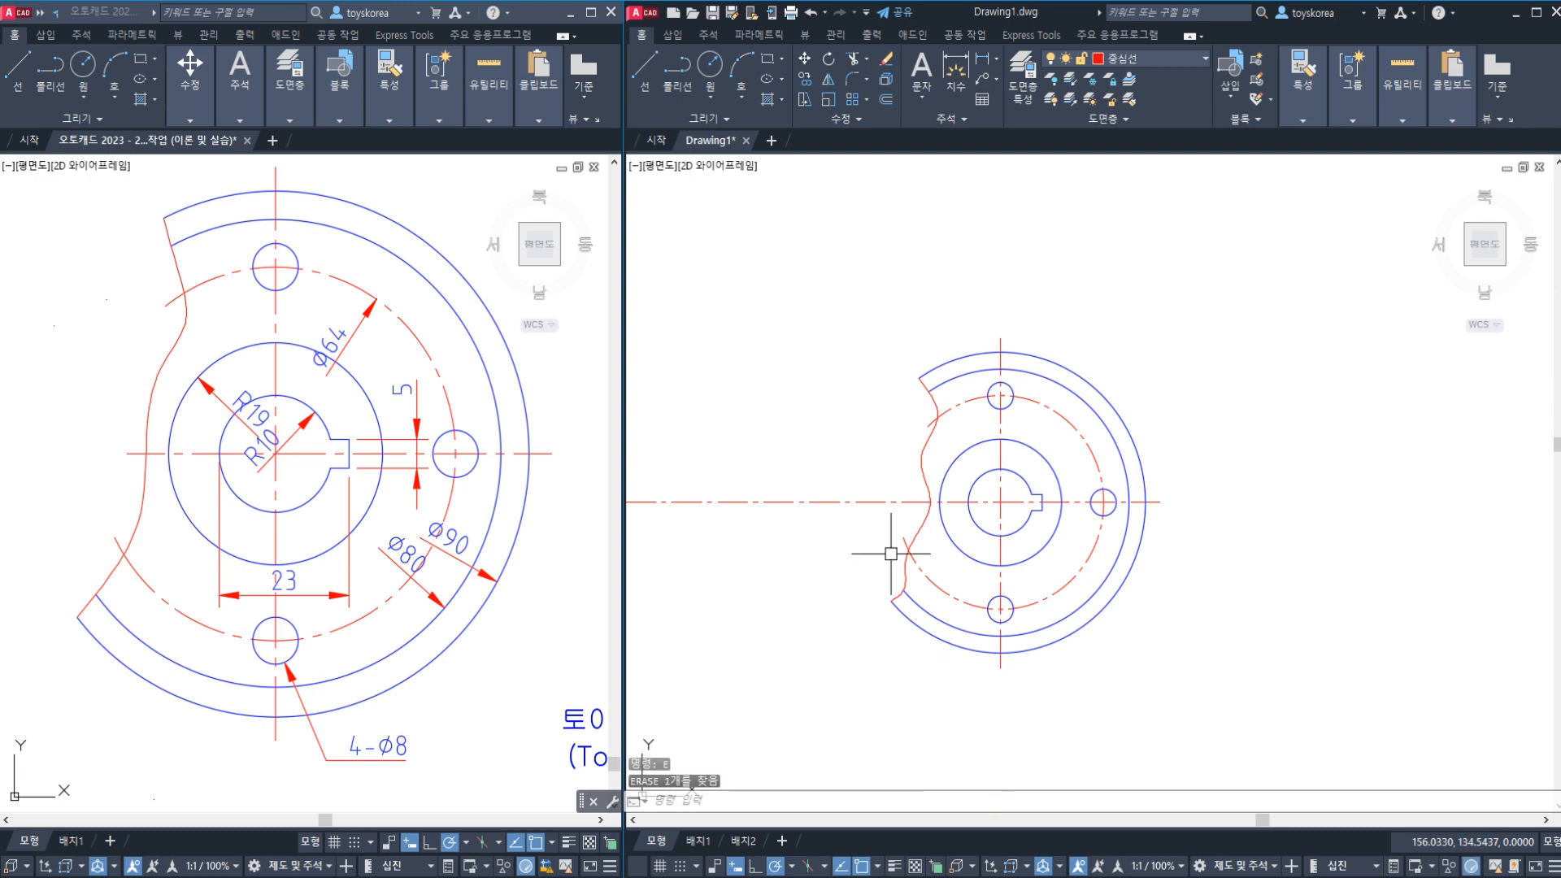
- Break the horizontal centre line to the left of the flange, ending it slightly beyond the spline break line
{"action": "scroll", "coordinate": [895, 542], "scroll_direction": "up", "scroll_amount": 2}
{"action": "key", "text": "Return"}
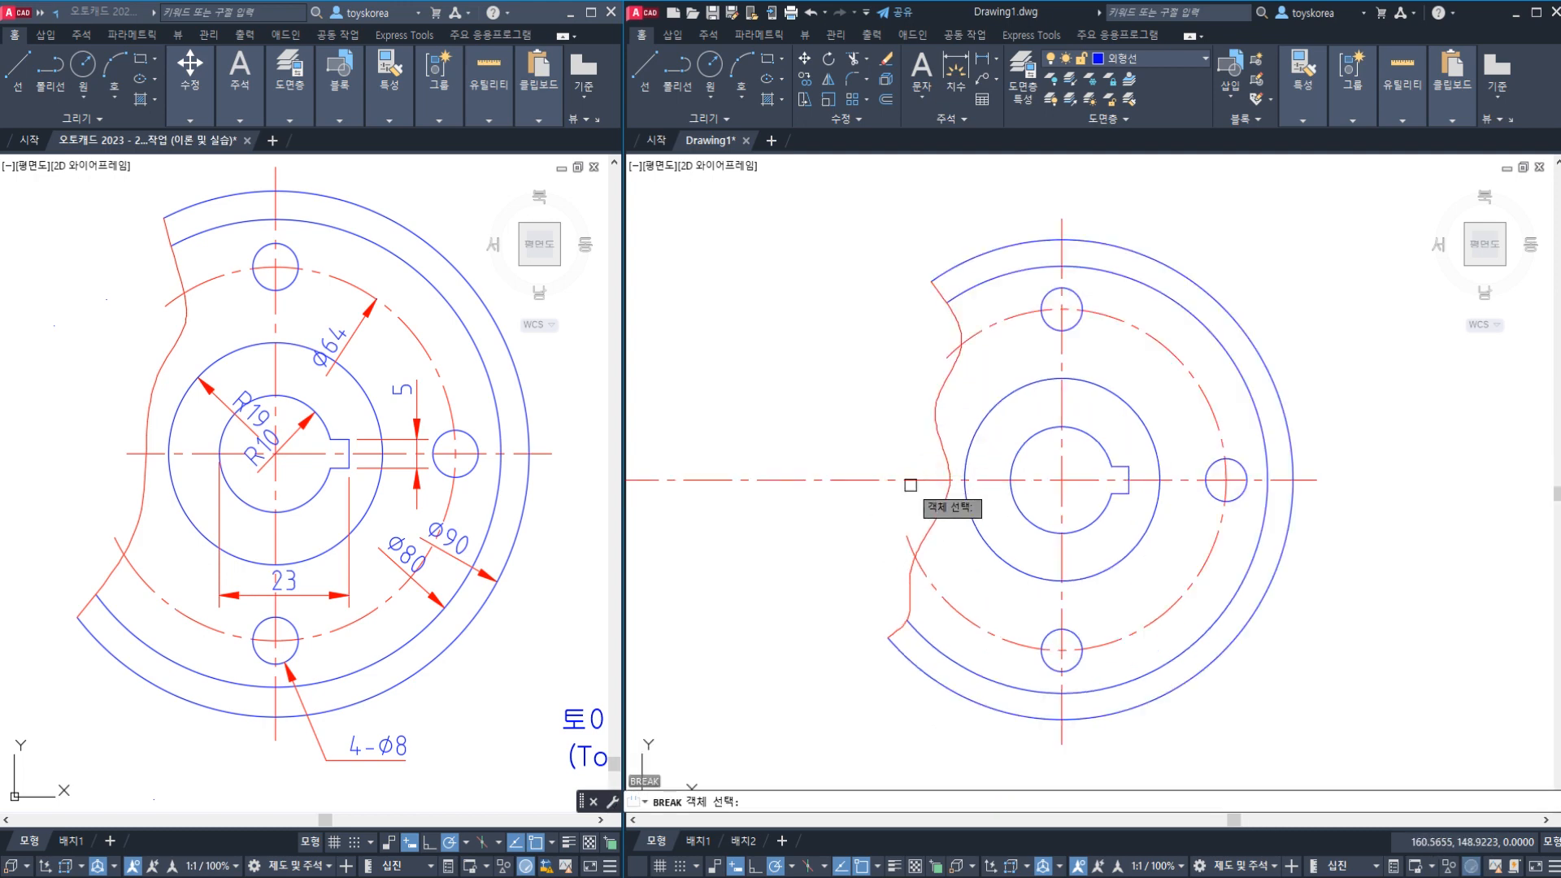
{"action": "left_click", "coordinate": [928, 481]}
{"action": "left_click", "coordinate": [876, 491]}
{"action": "key", "text": "Escape"}
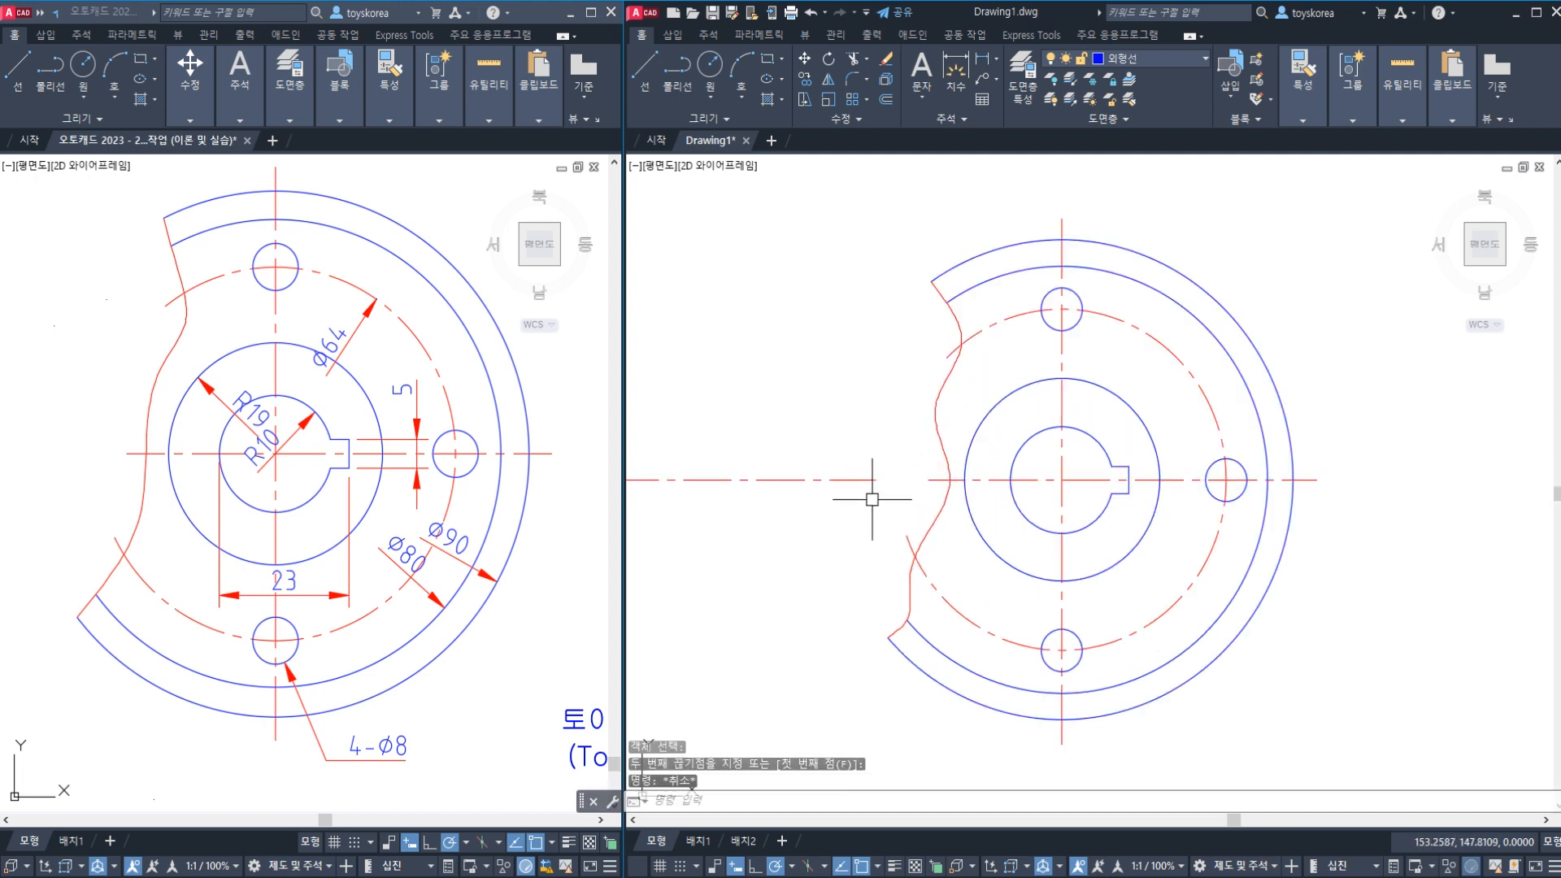
- Erase the detached centre line piece left of the break line and save the drawing
{"action": "left_click", "coordinate": [872, 501]}
{"action": "left_click", "coordinate": [778, 452]}
{"action": "type", "text": "e"}
{"action": "key", "text": "Return"}
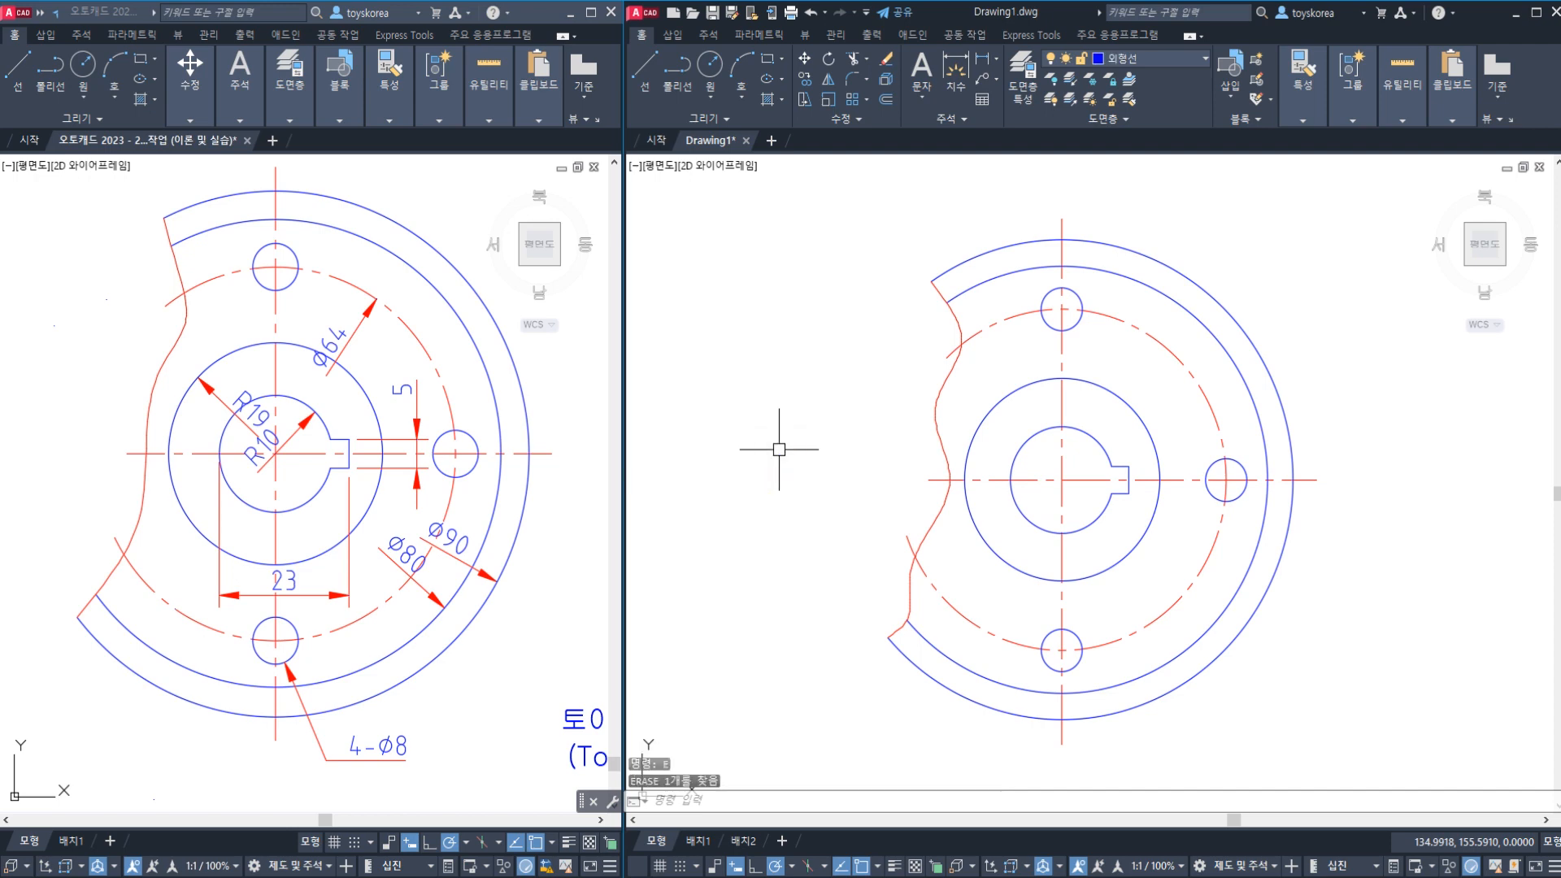
{"action": "middle_click_drag", "start_coordinate": [892, 488], "coordinate": [777, 475]}
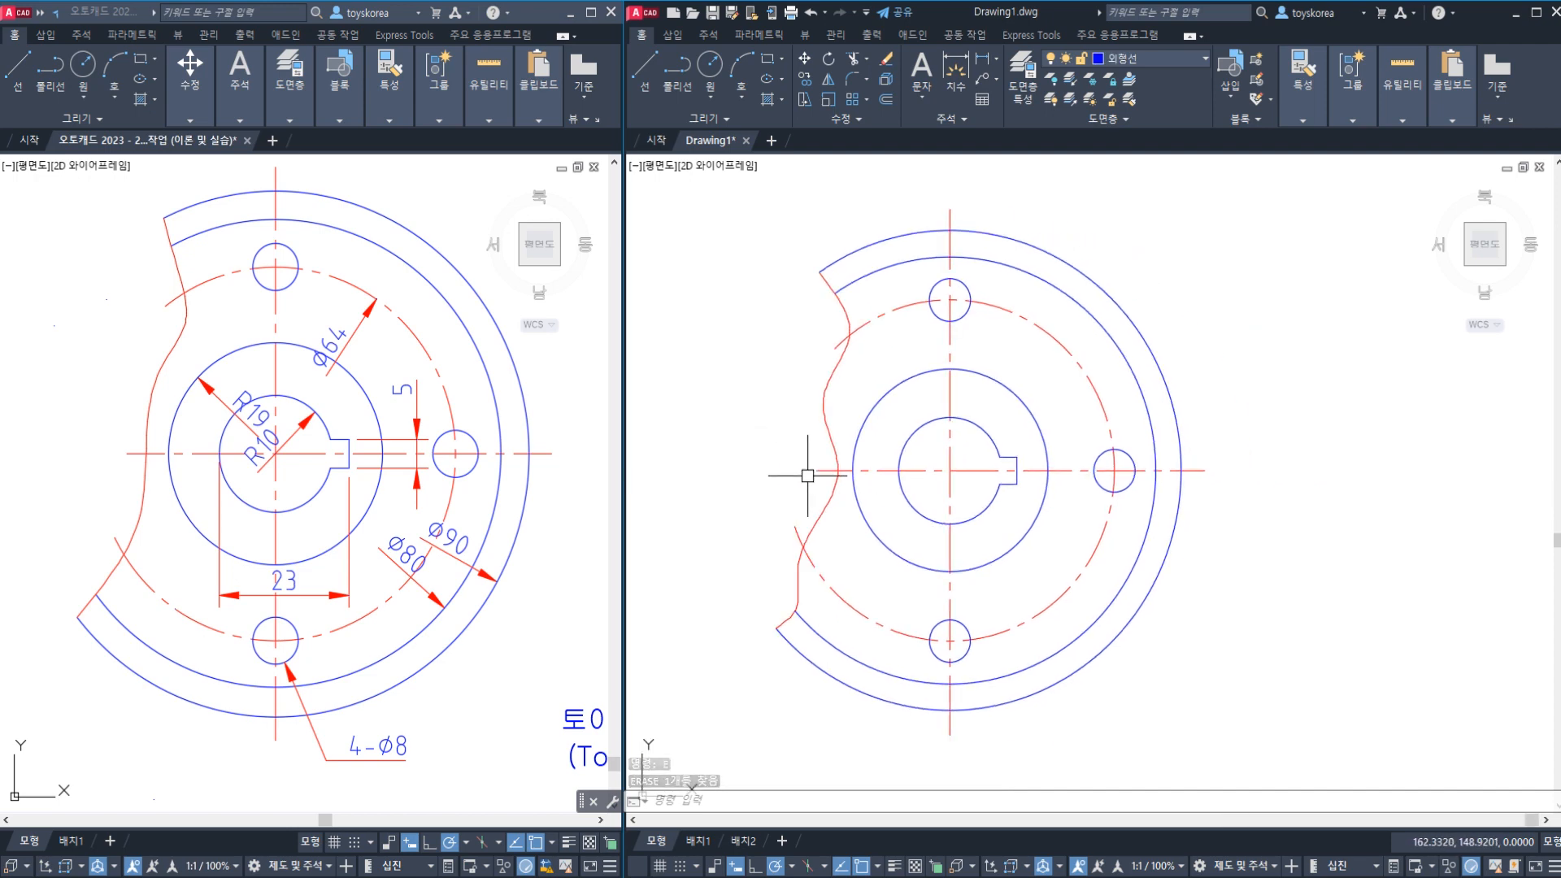
{"action": "key", "text": "ctrl+s"}
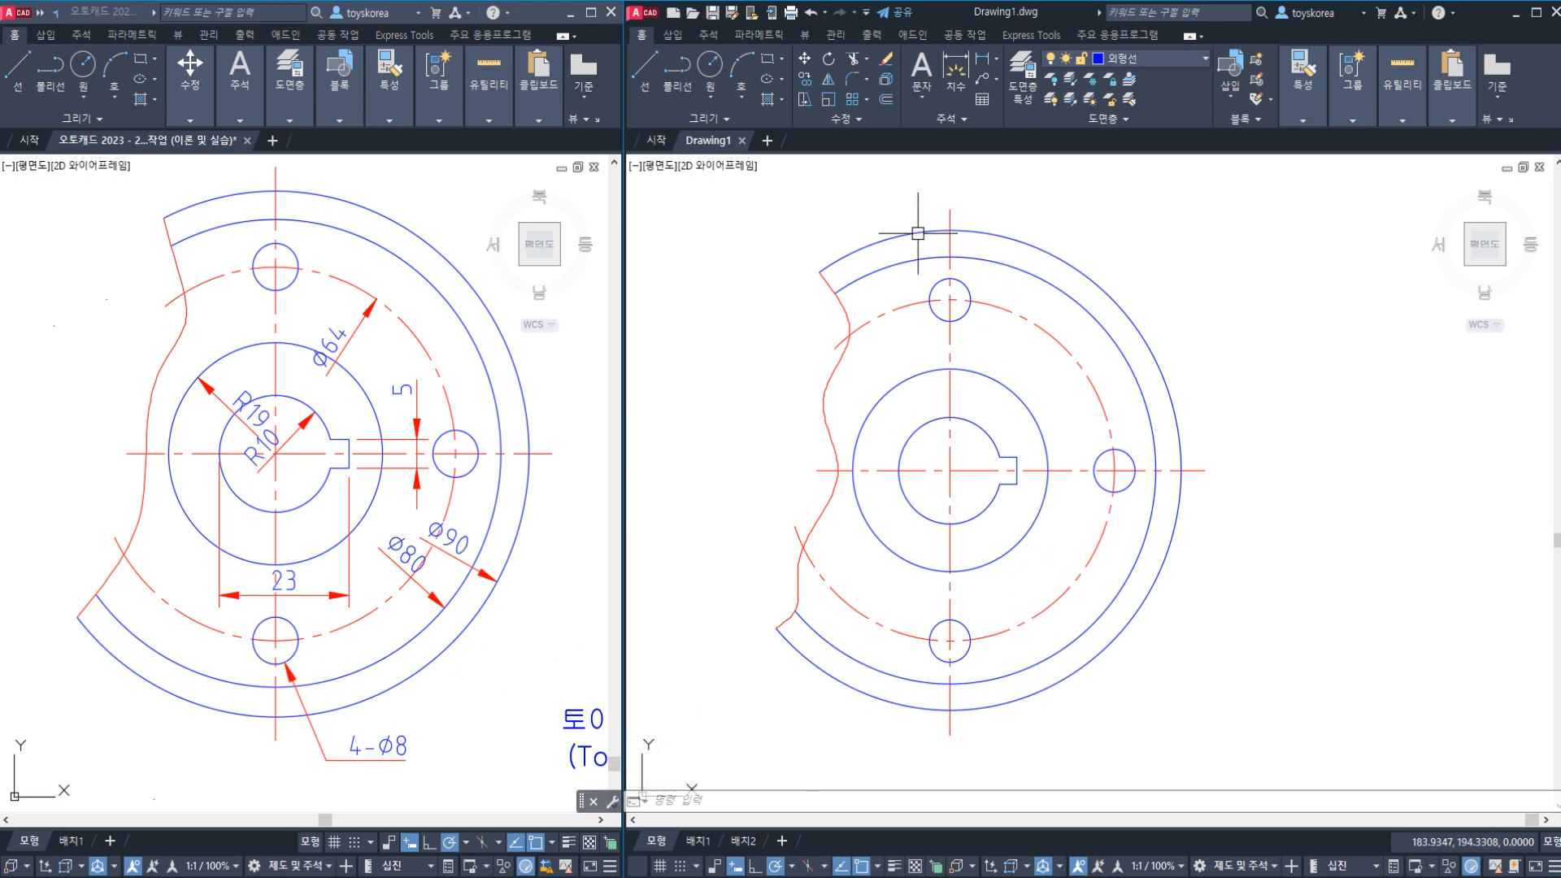
{"action": "middle_click_drag", "start_coordinate": [735, 439], "coordinate": [769, 439]}
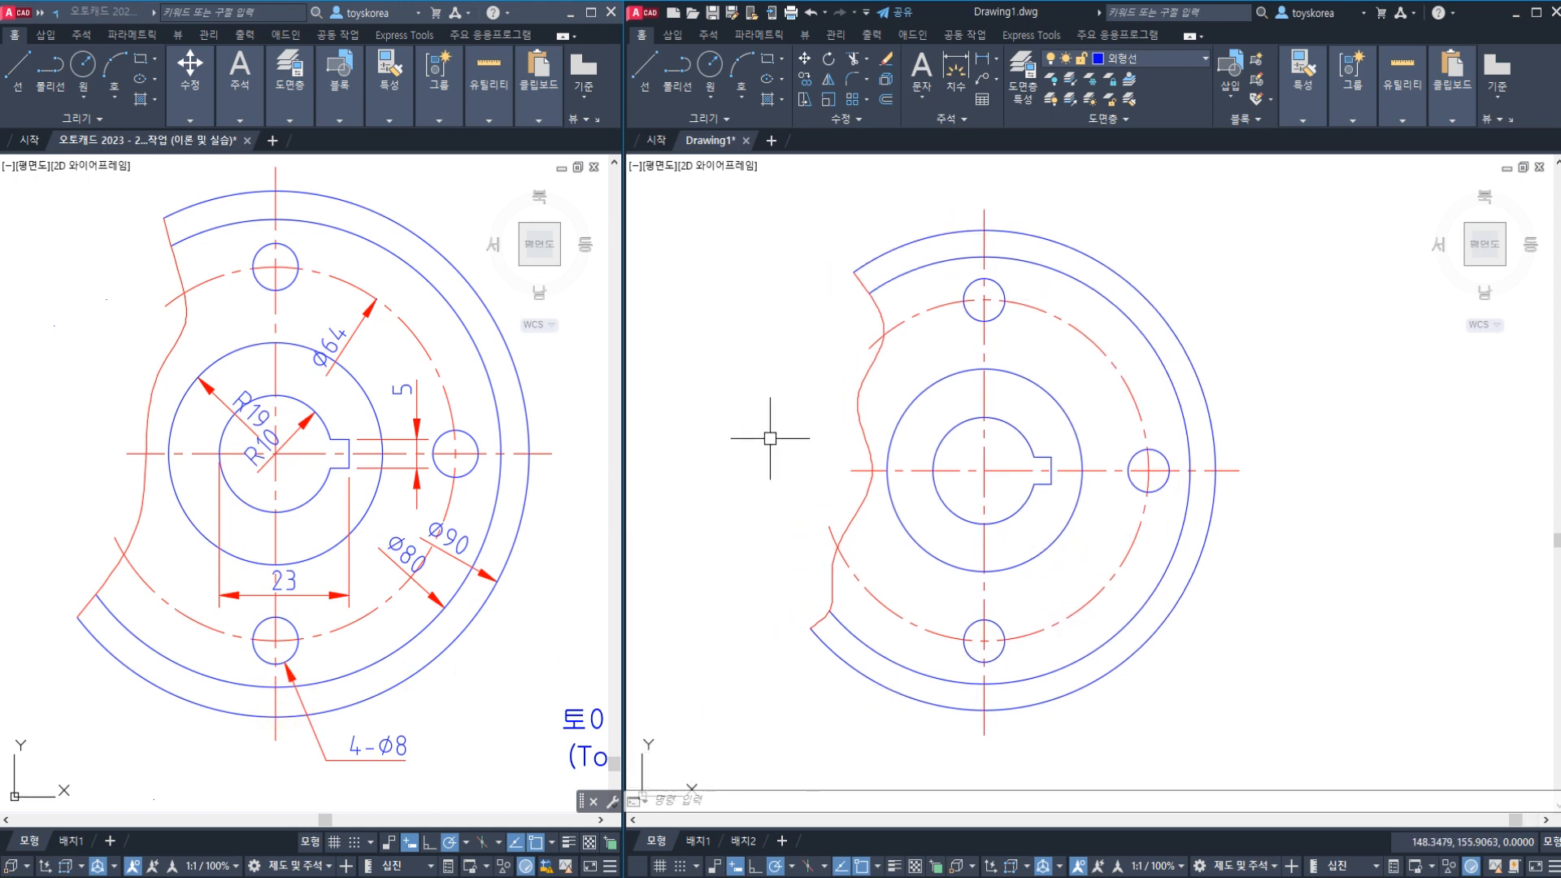
{"action": "scroll", "coordinate": [777, 435], "scroll_direction": "down", "scroll_amount": 3}
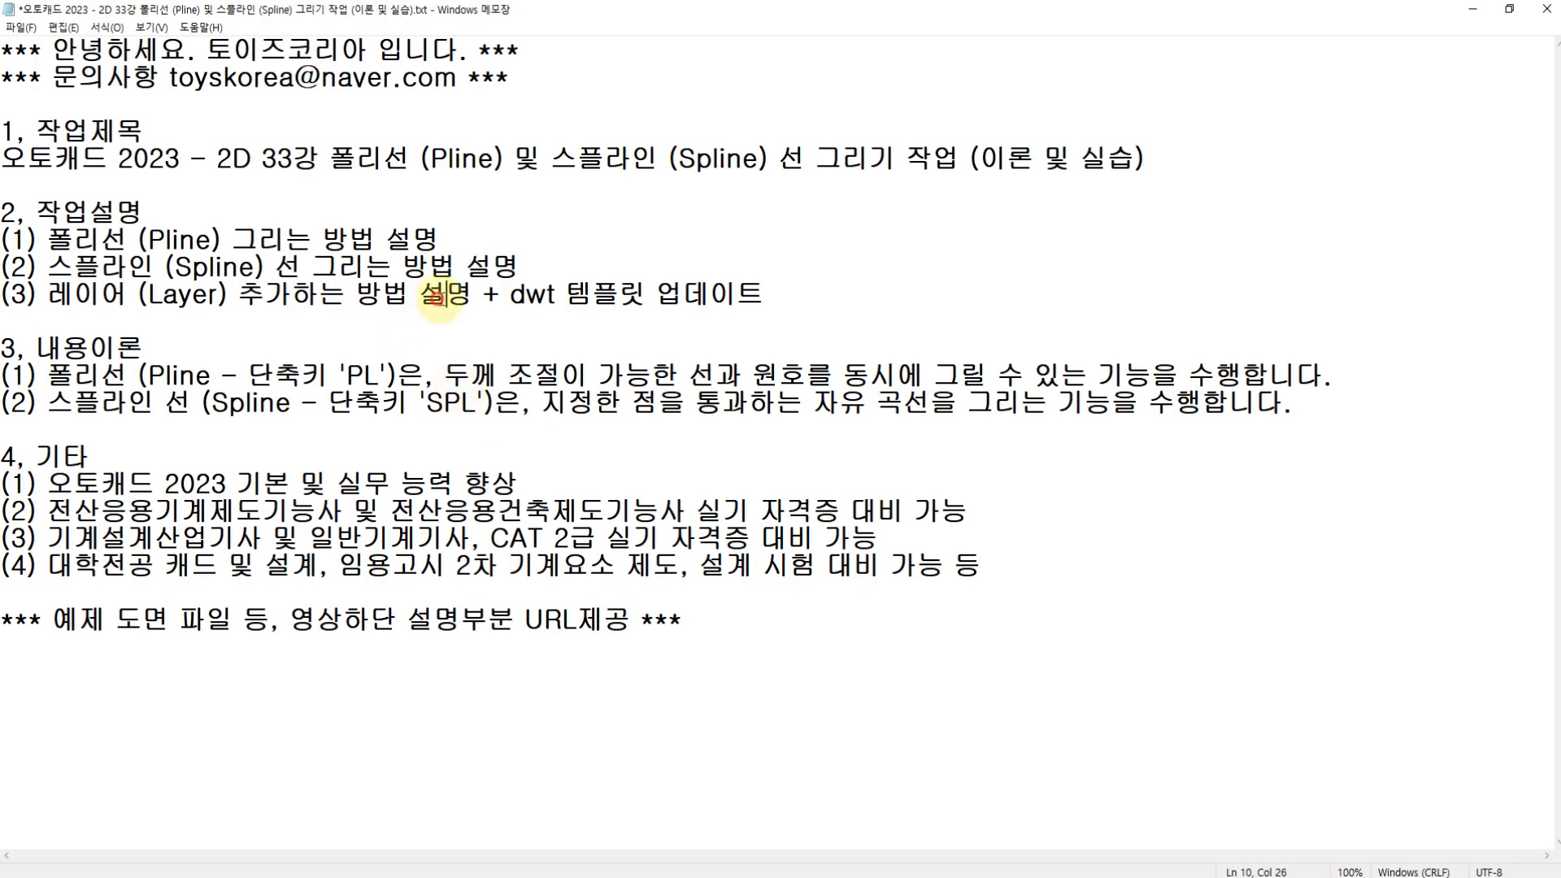
{"action": "key", "text": "ctrl+s"}
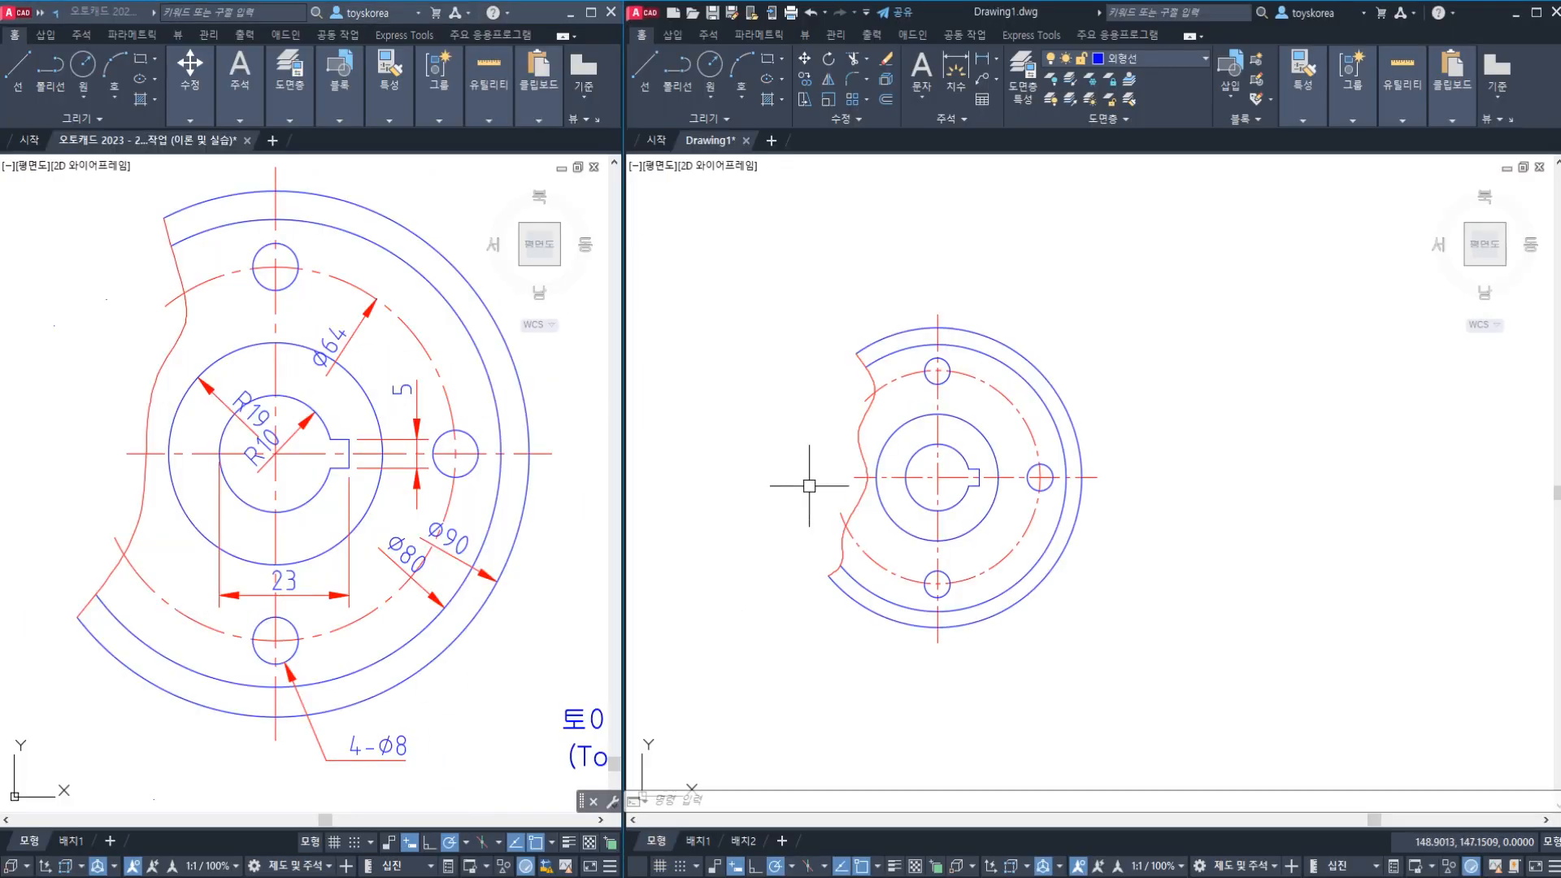
{"action": "left_click", "coordinate": [805, 482]}
{"action": "key", "text": "Escape"}
{"action": "key", "text": "Escape"}
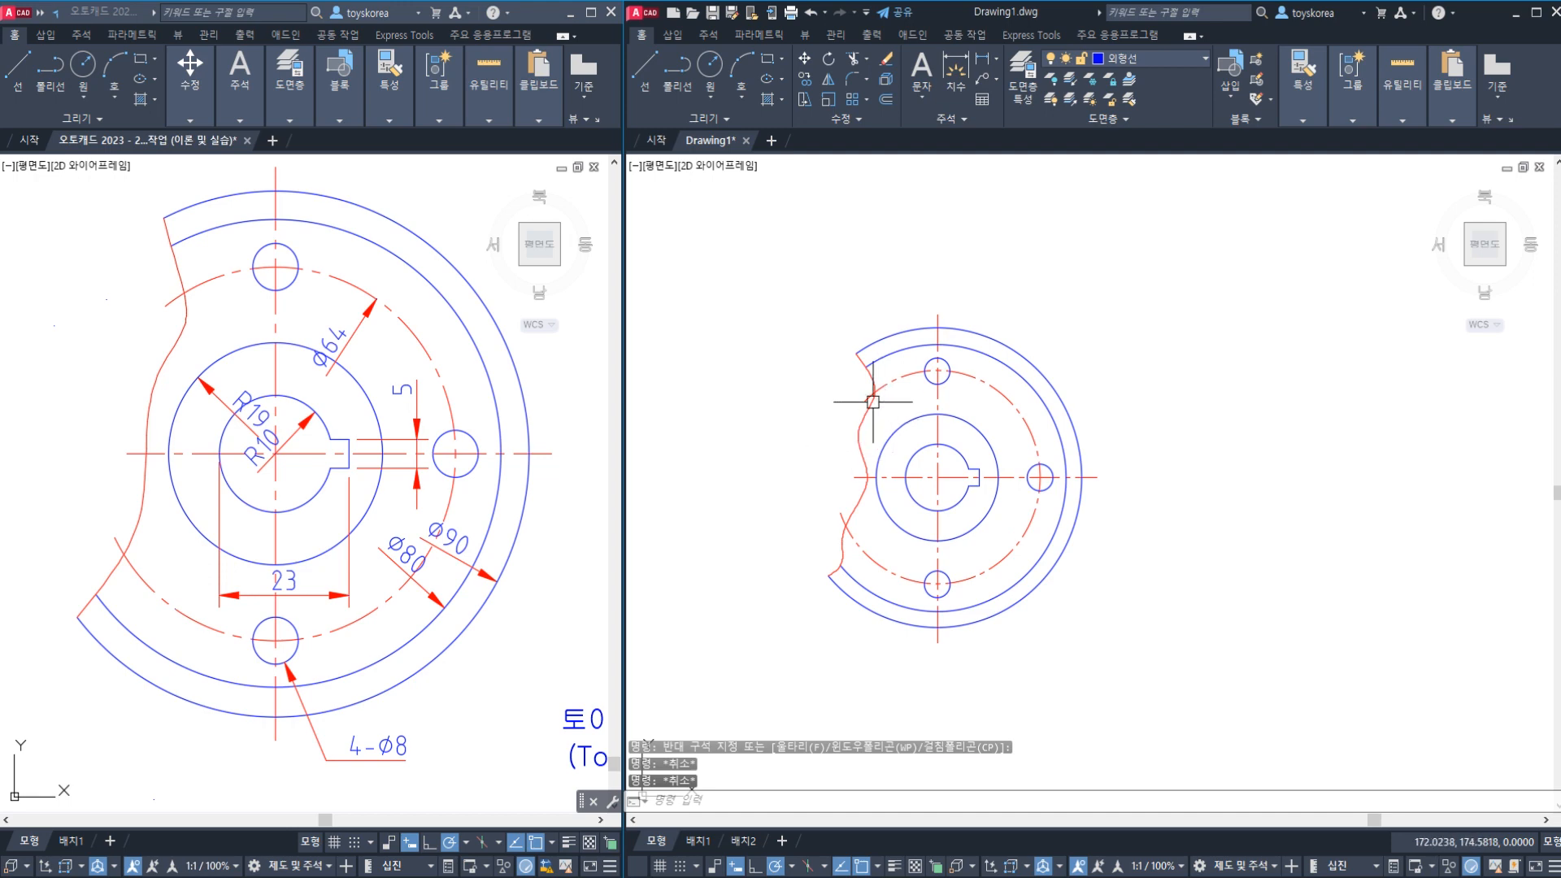
{"action": "scroll", "coordinate": [871, 405], "scroll_direction": "up", "scroll_amount": 2}
{"action": "left_click", "coordinate": [855, 432]}
{"action": "key", "text": "Escape"}
{"action": "left_click", "coordinate": [857, 467]}
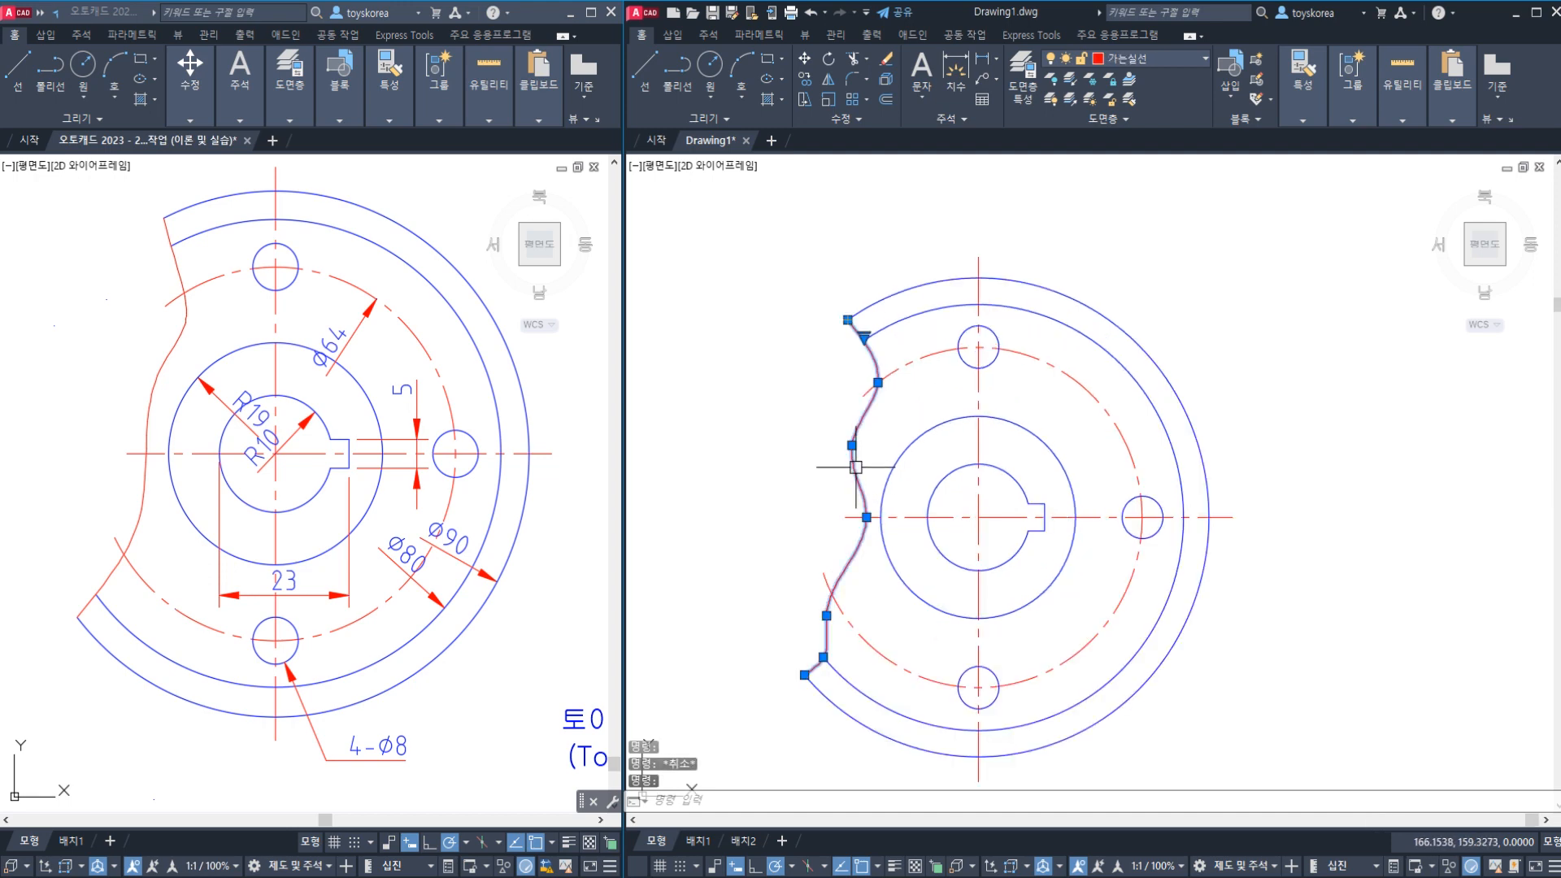
{"action": "key", "text": "Escape"}
{"action": "left_click", "coordinate": [856, 468]}
{"action": "key", "text": "Escape"}
{"action": "left_click", "coordinate": [856, 467]}
{"action": "key", "text": "Escape"}
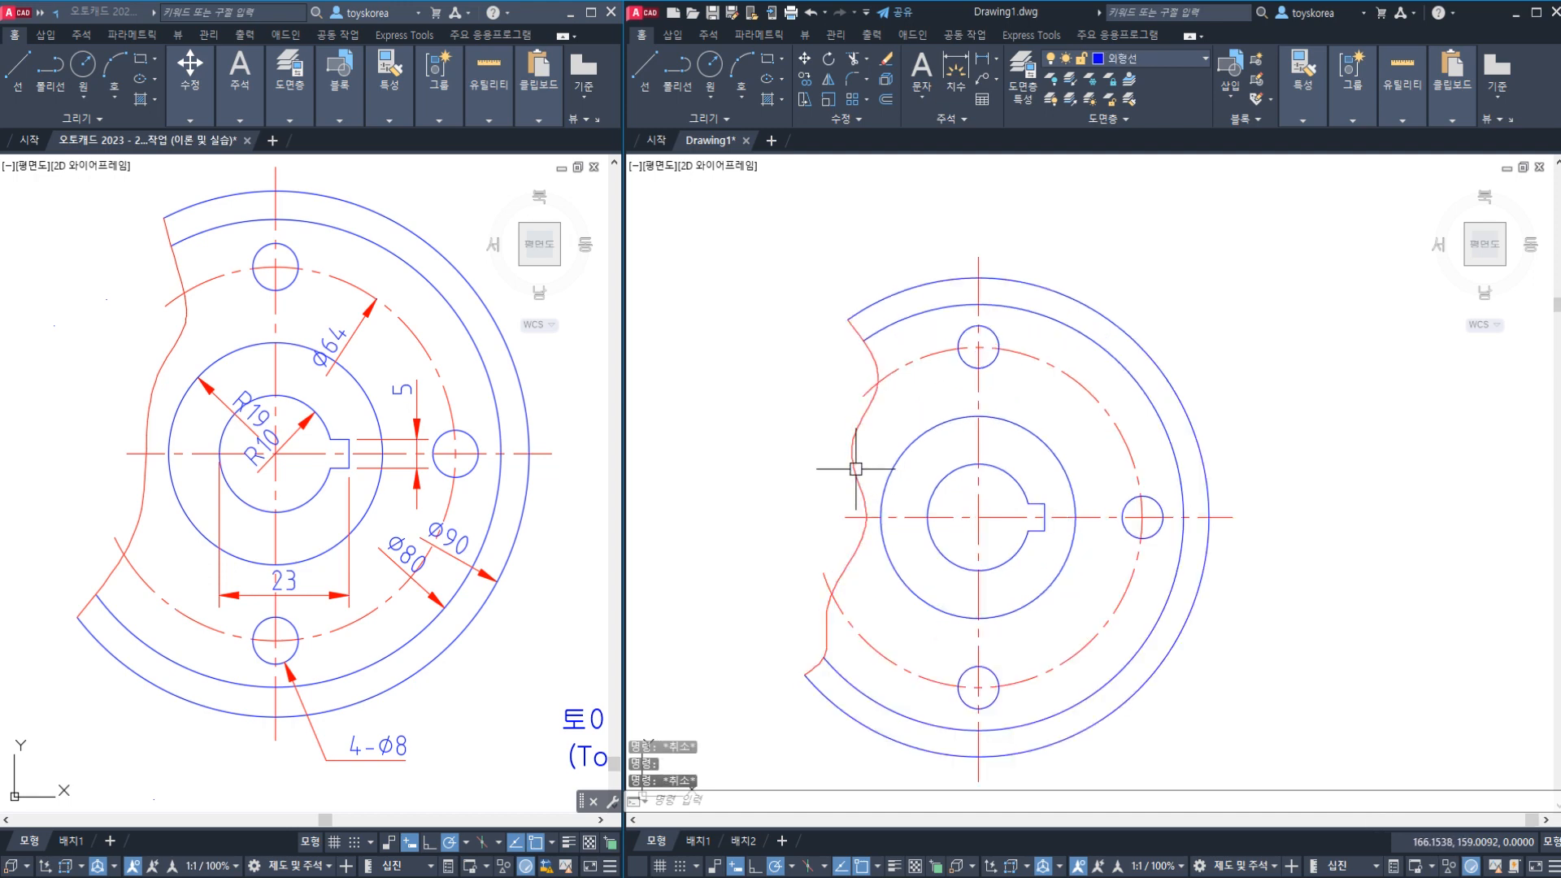
{"action": "left_click", "coordinate": [856, 468]}
{"action": "key", "text": "Escape"}
{"action": "scroll", "coordinate": [864, 452], "scroll_direction": "down", "scroll_amount": 2}
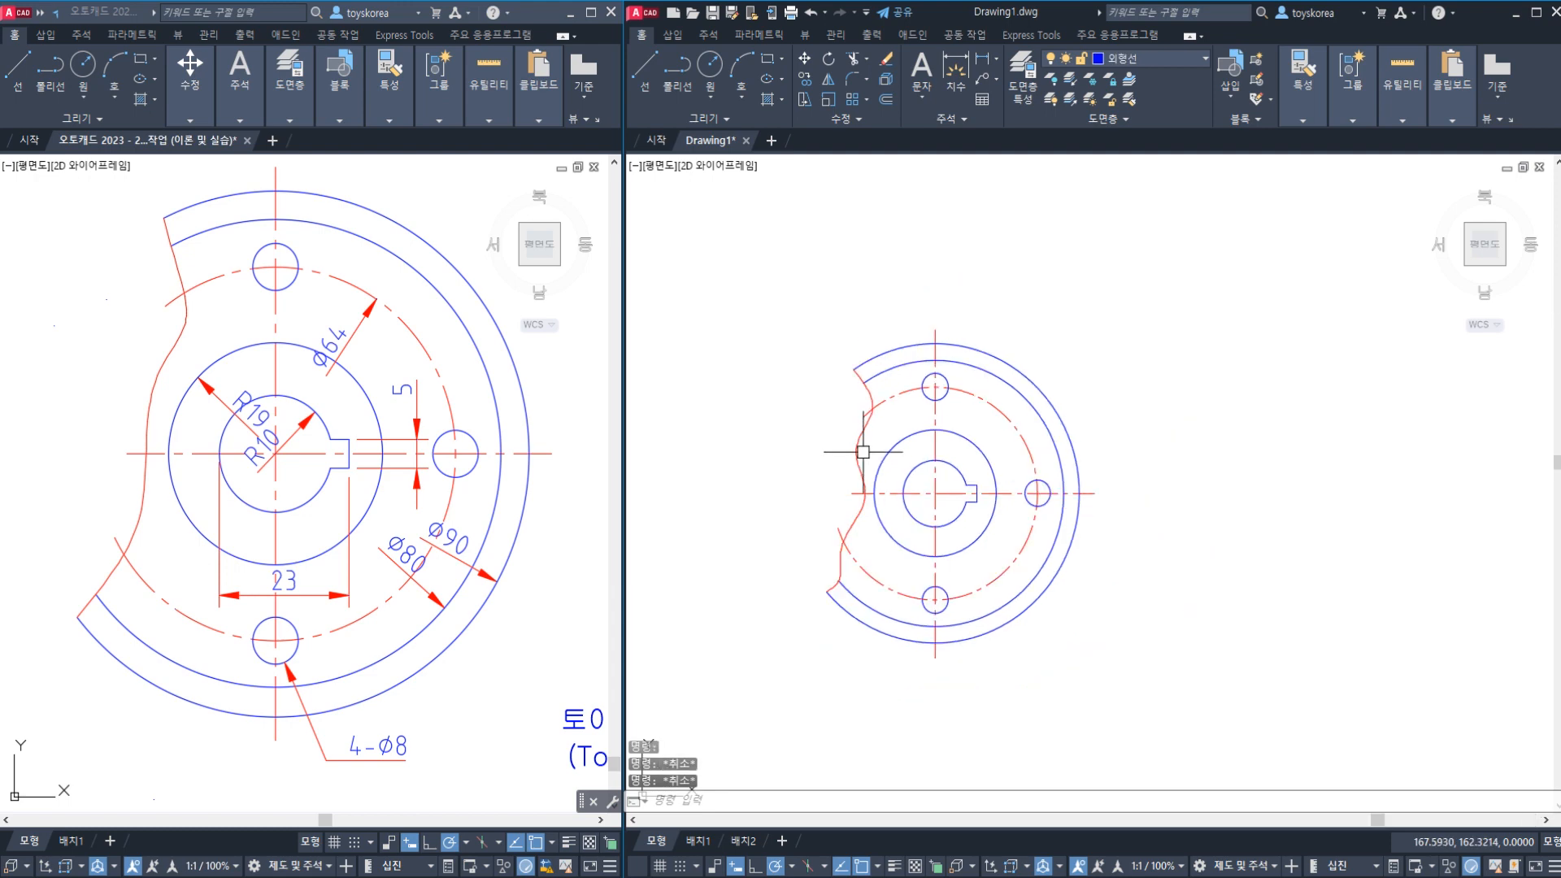
{"action": "left_click", "coordinate": [1104, 698]}
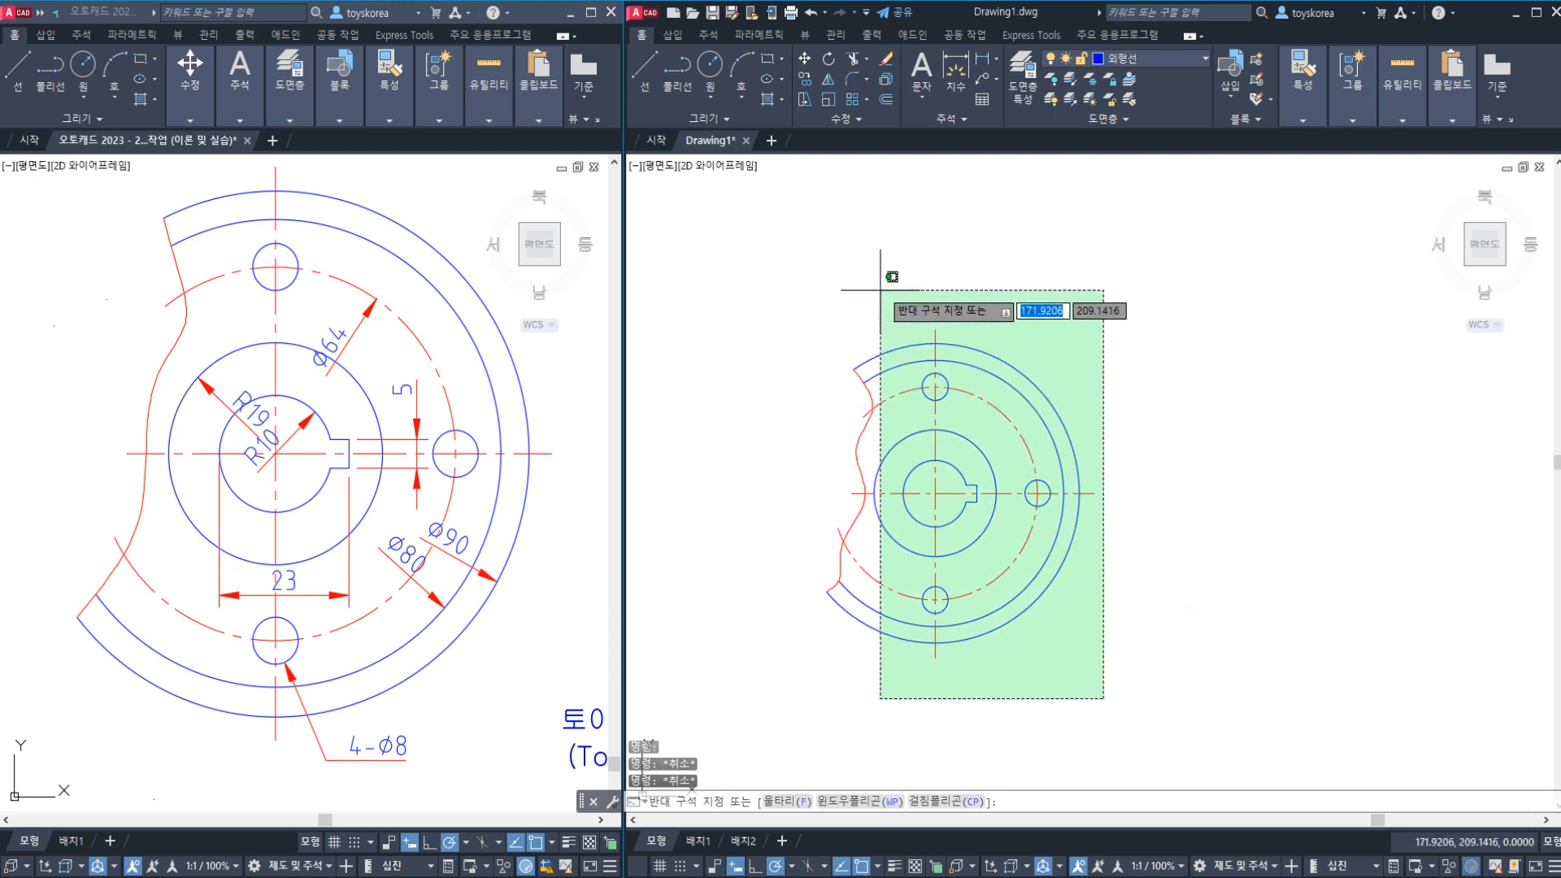
{"action": "left_click", "coordinate": [846, 280]}
{"action": "key", "text": "Escape"}
{"action": "left_click", "coordinate": [1102, 548]}
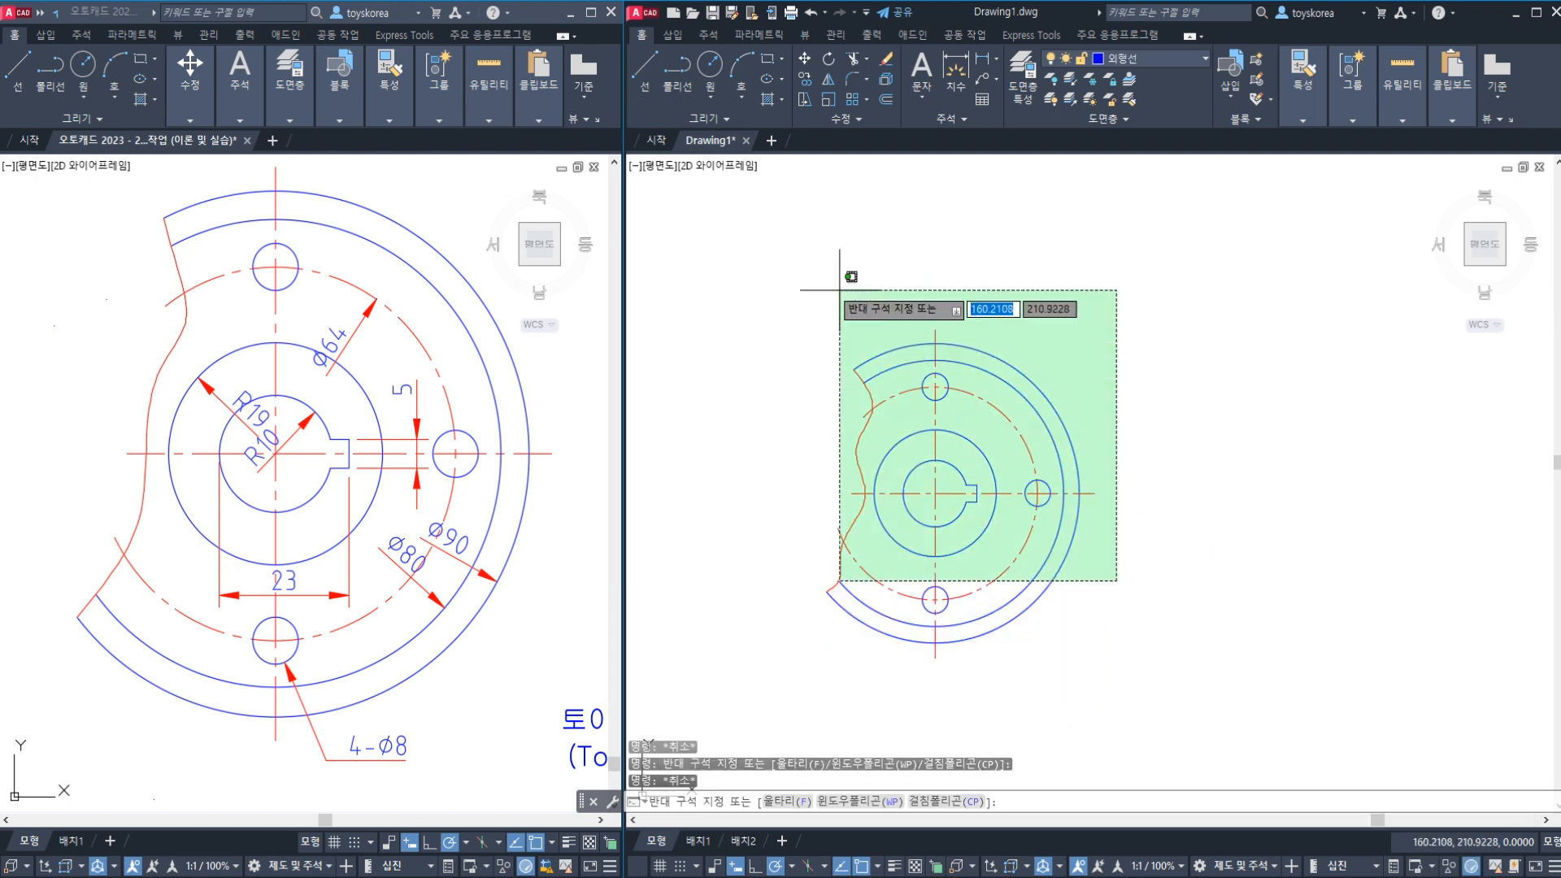
{"action": "left_click", "coordinate": [830, 283]}
{"action": "key", "text": "Escape"}
{"action": "left_click", "coordinate": [1148, 680]}
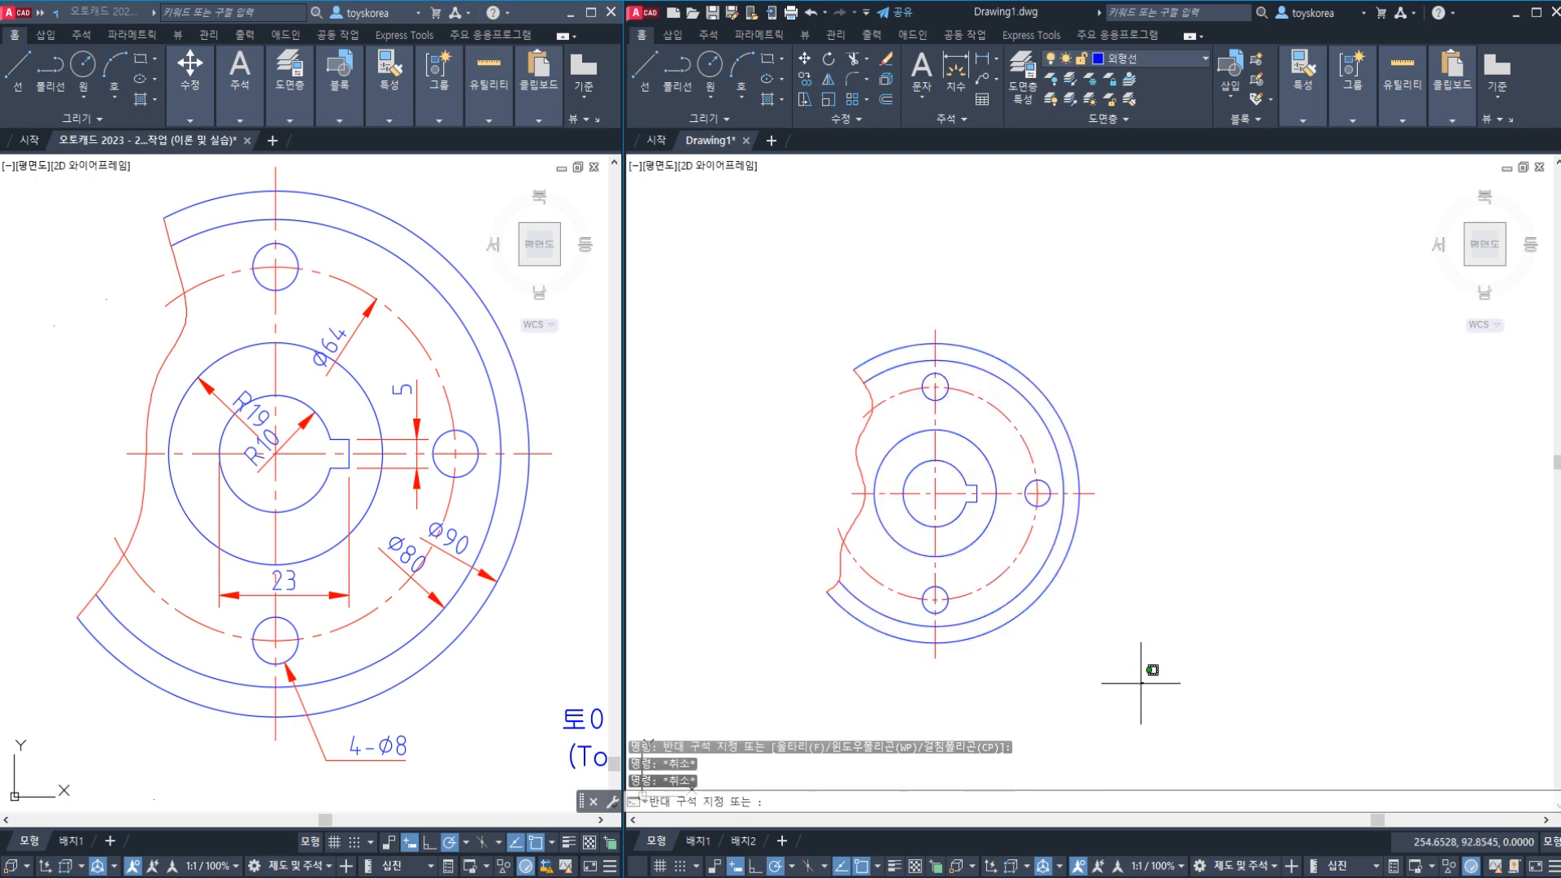
{"action": "left_click", "coordinate": [791, 276]}
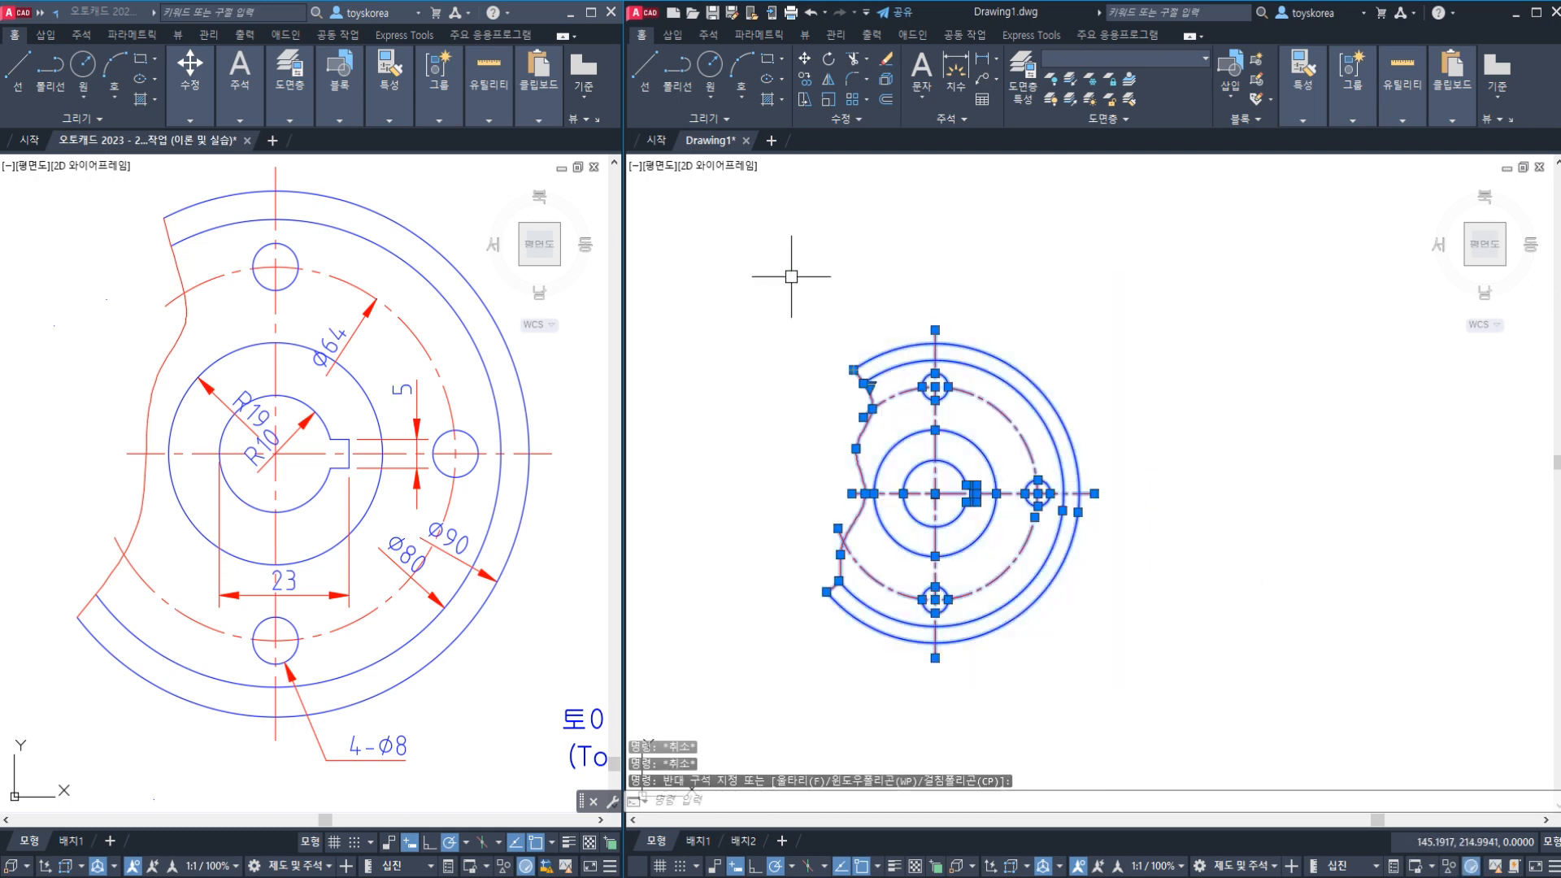
{"action": "key", "text": "Escape"}
{"action": "left_click", "coordinate": [1122, 696]}
{"action": "left_click", "coordinate": [838, 341]}
{"action": "key", "text": "Escape"}
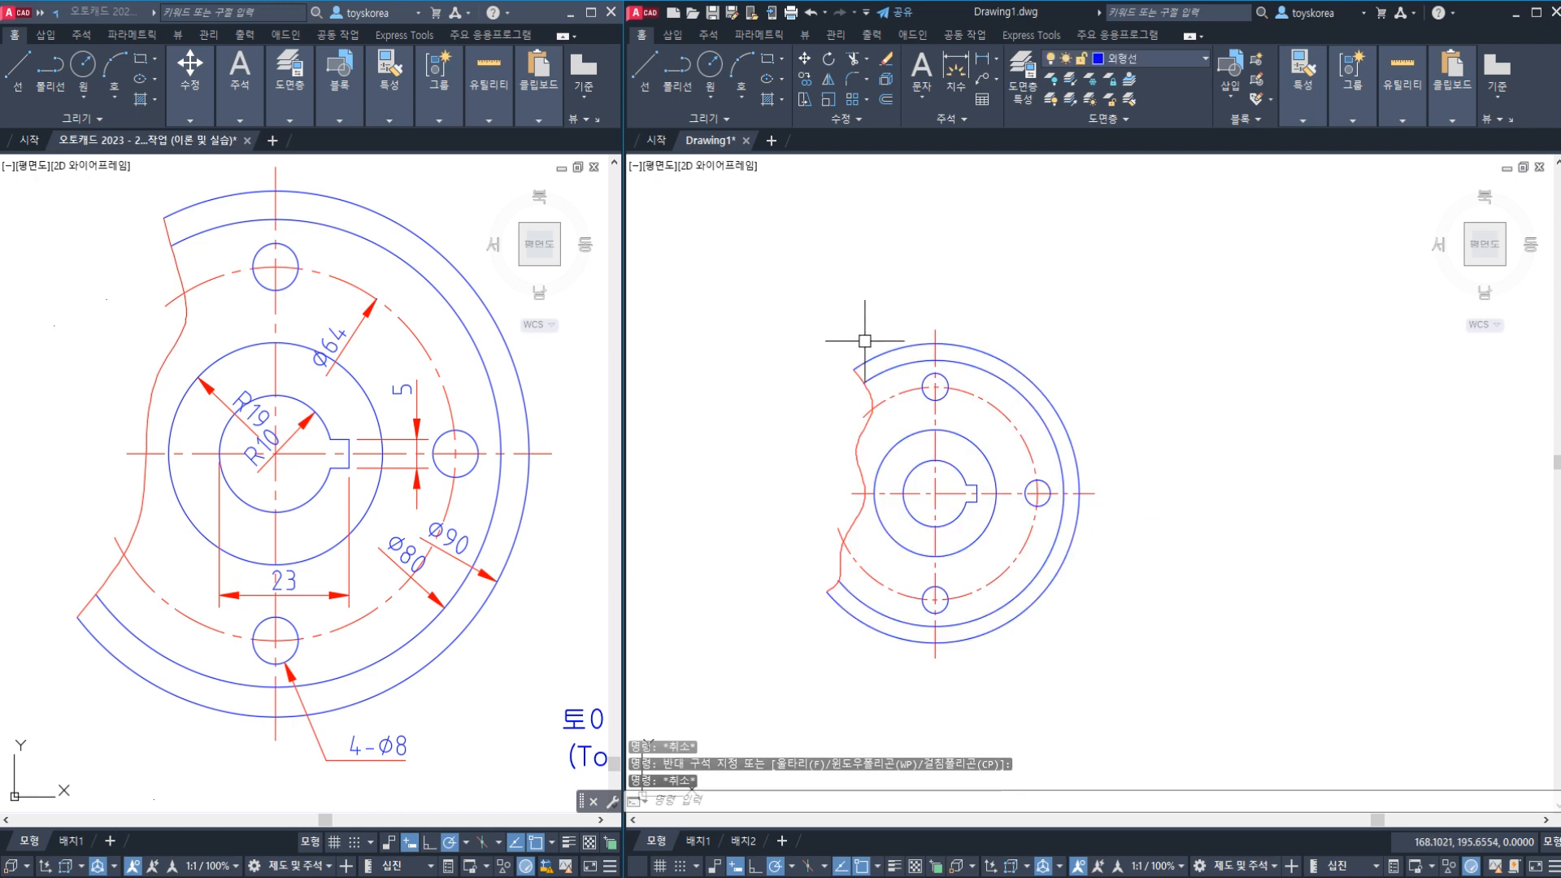
- Open the layer properties manager to review the defined layers, and close it again
{"action": "type", "text": "LA"}
{"action": "key", "text": "Return"}
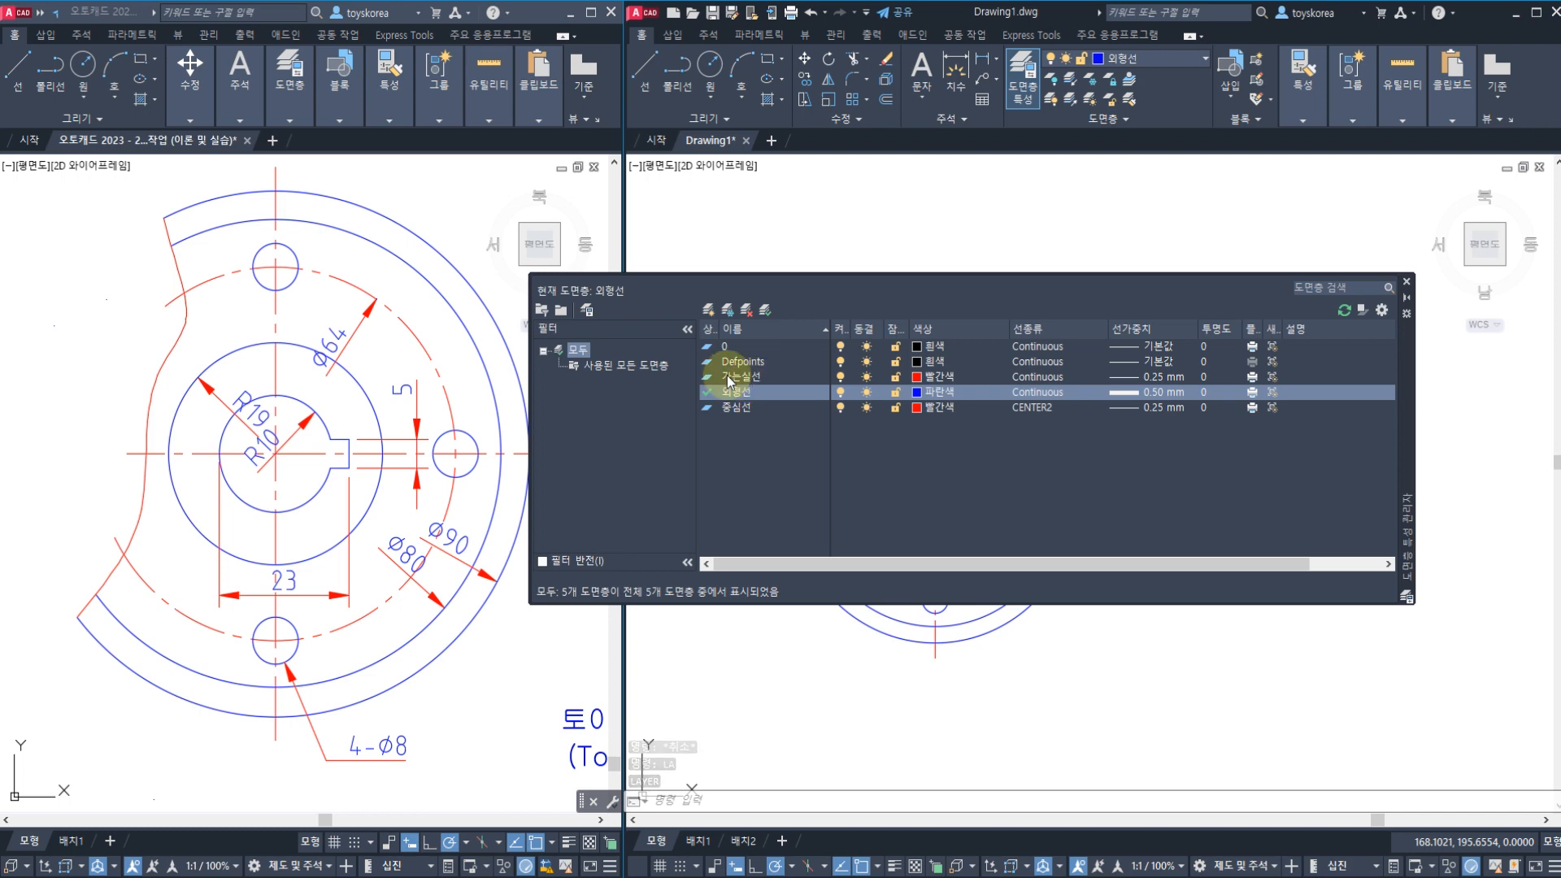
{"action": "left_click", "coordinate": [1408, 283]}
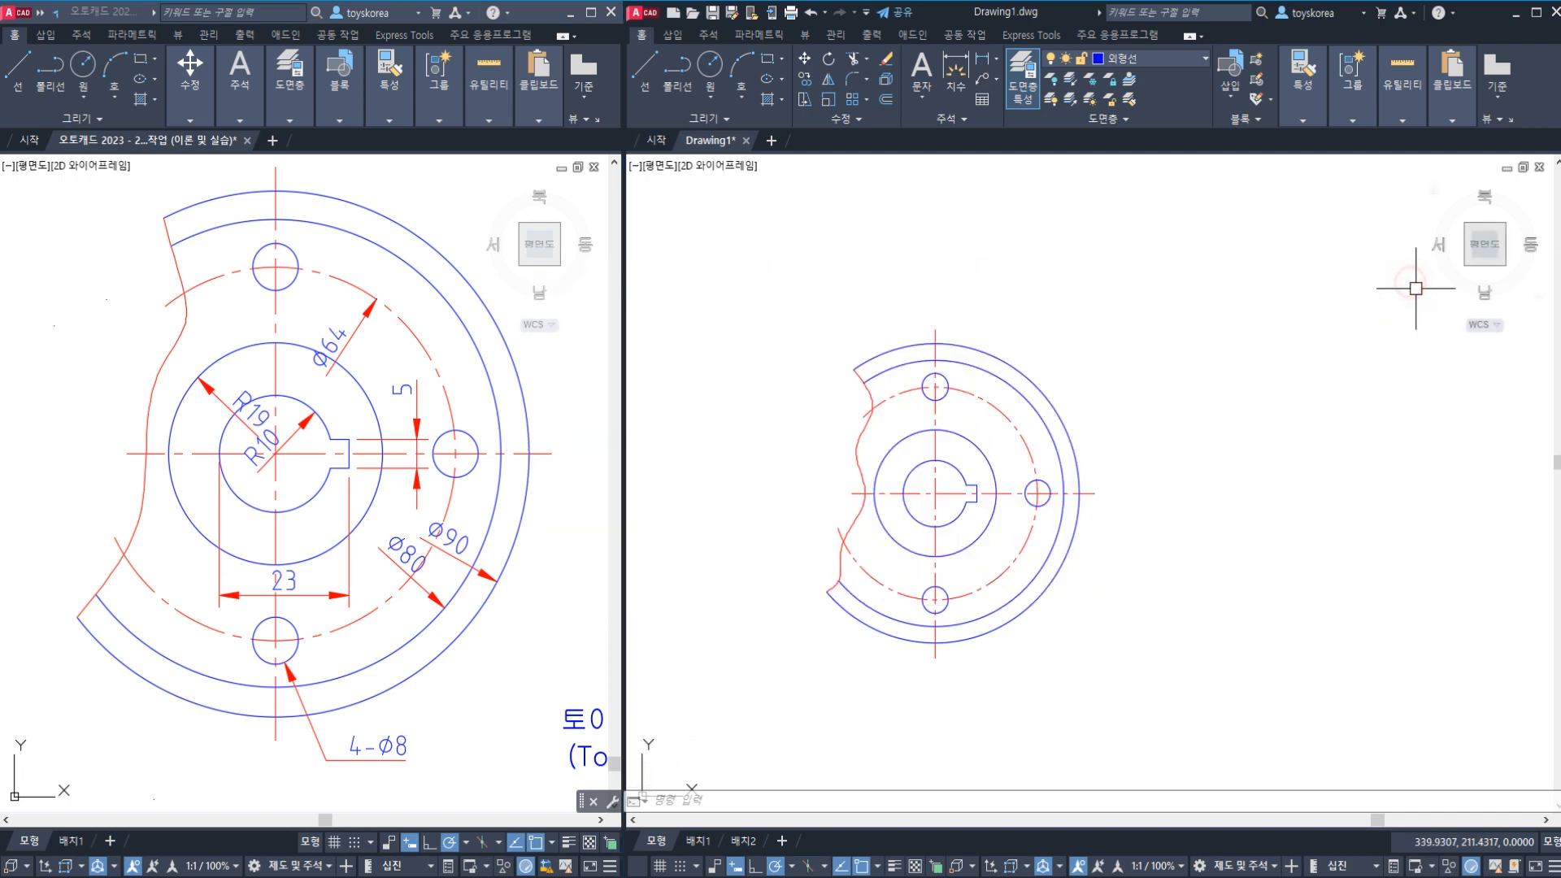
{"action": "key", "text": "Escape"}
{"action": "left_click", "coordinate": [1122, 655]}
{"action": "key", "text": "Escape"}
{"action": "key", "text": "Escape"}
{"action": "left_click", "coordinate": [1125, 659]}
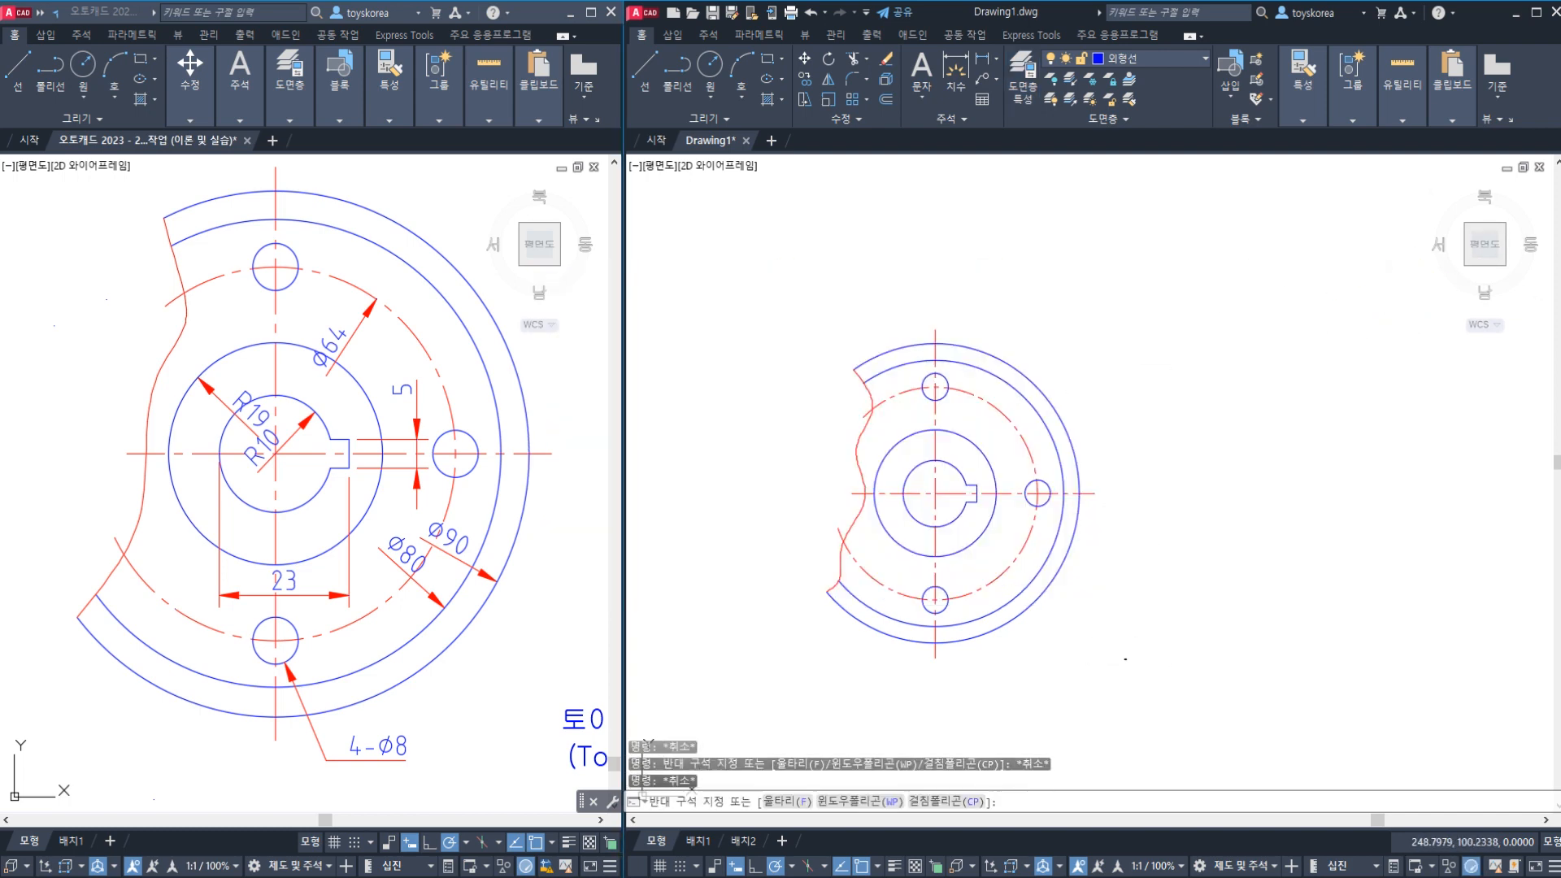
{"action": "key", "text": "Escape"}
{"action": "left_click", "coordinate": [1127, 655]}
{"action": "left_click", "coordinate": [913, 315]}
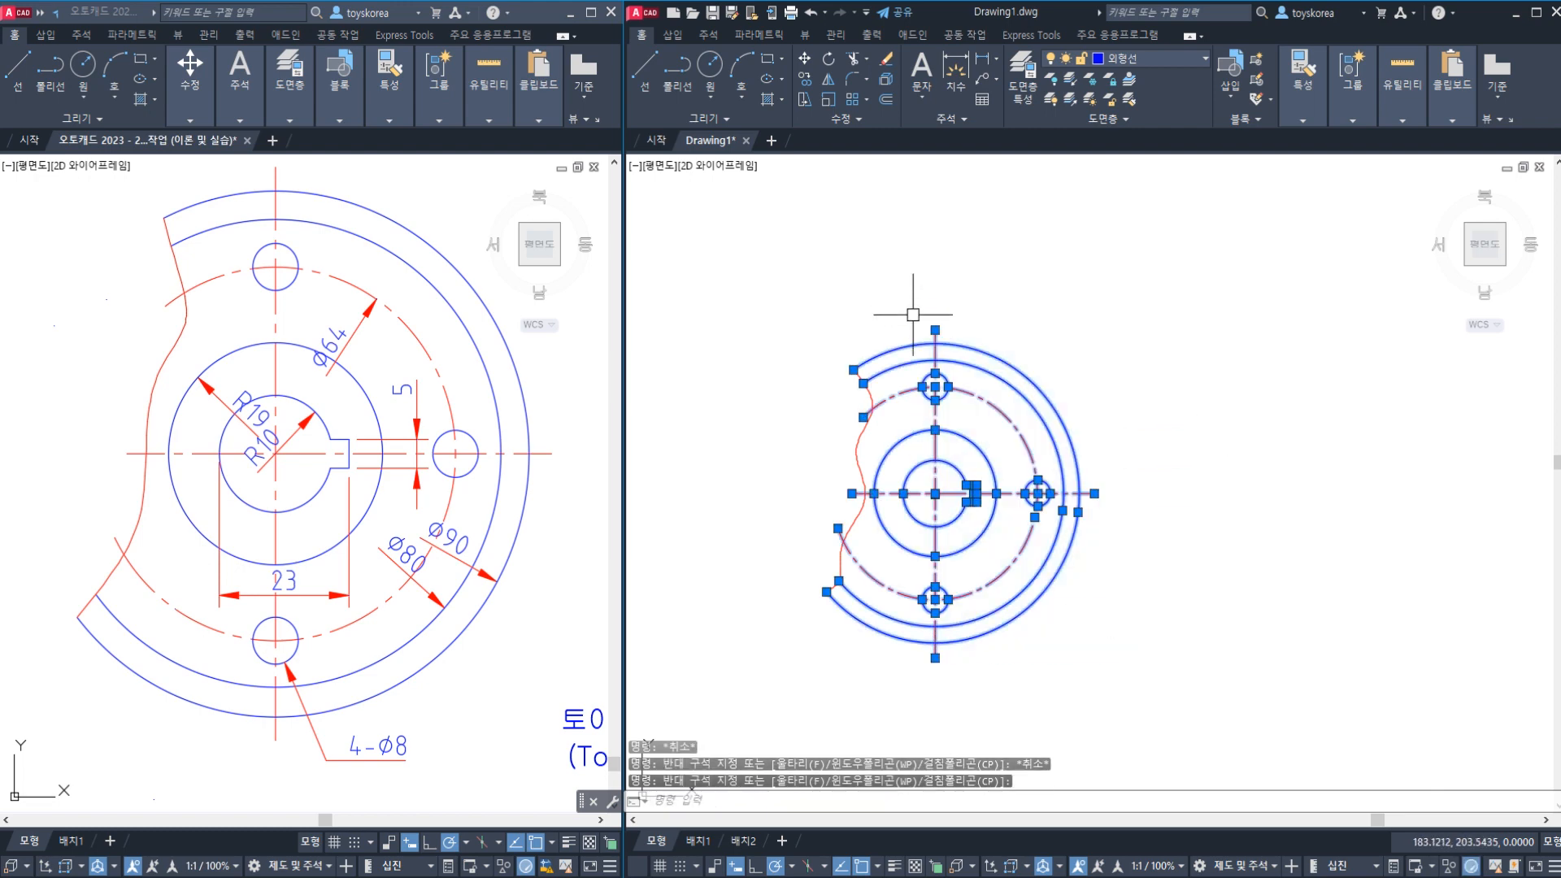
{"action": "key", "text": "Escape"}
{"action": "key", "text": "Escape"}
- Erase all of the redrawn flange's geometry from Drawing1
{"action": "left_click", "coordinate": [1134, 664]}
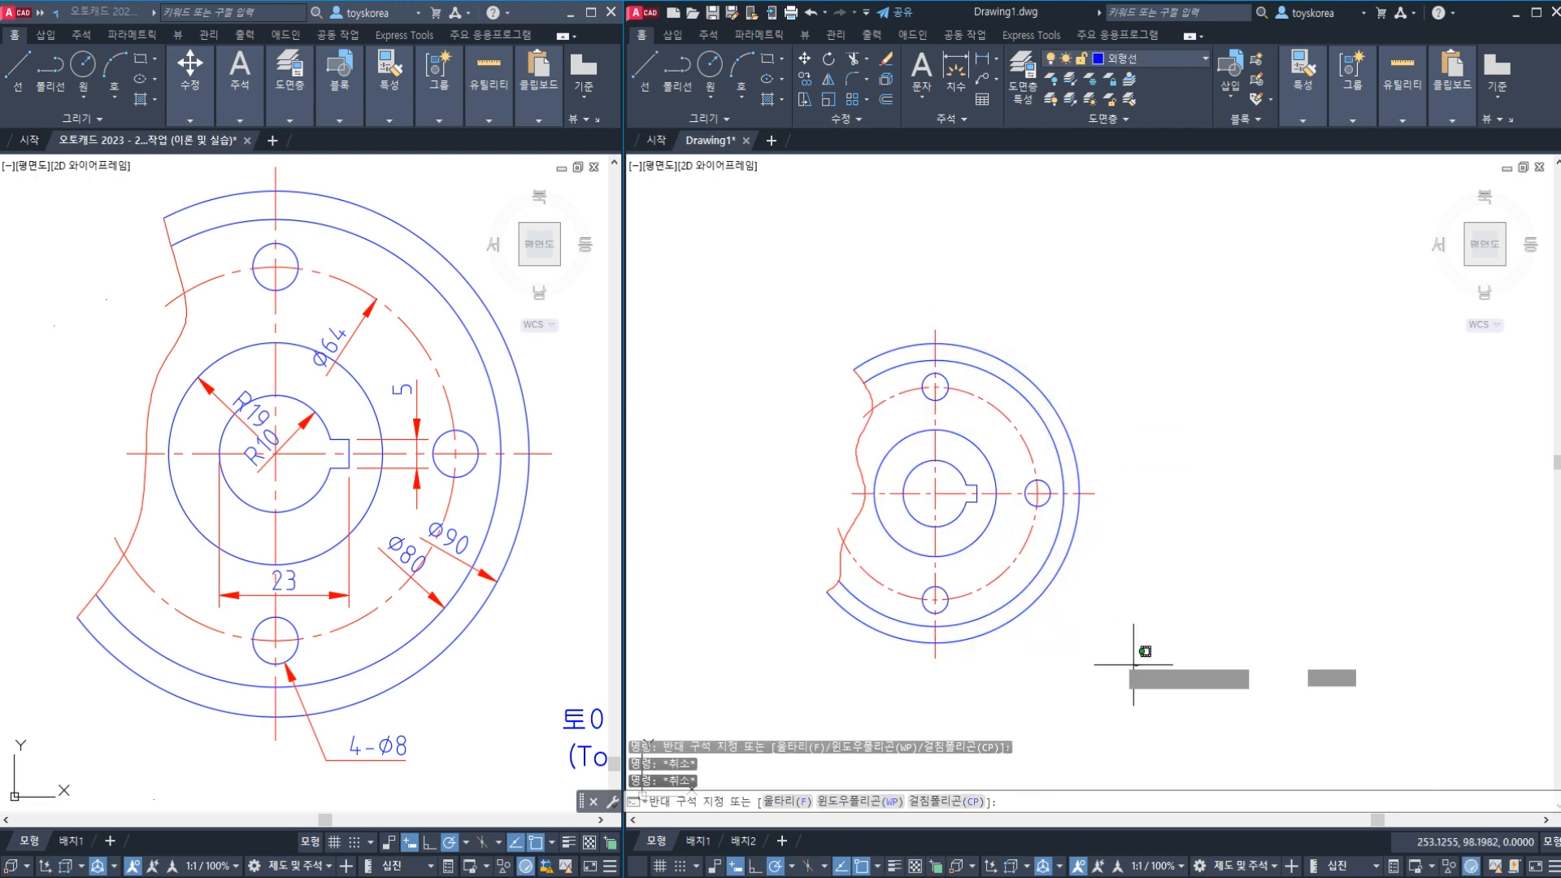
{"action": "left_click", "coordinate": [736, 225]}
{"action": "type", "text": "E"}
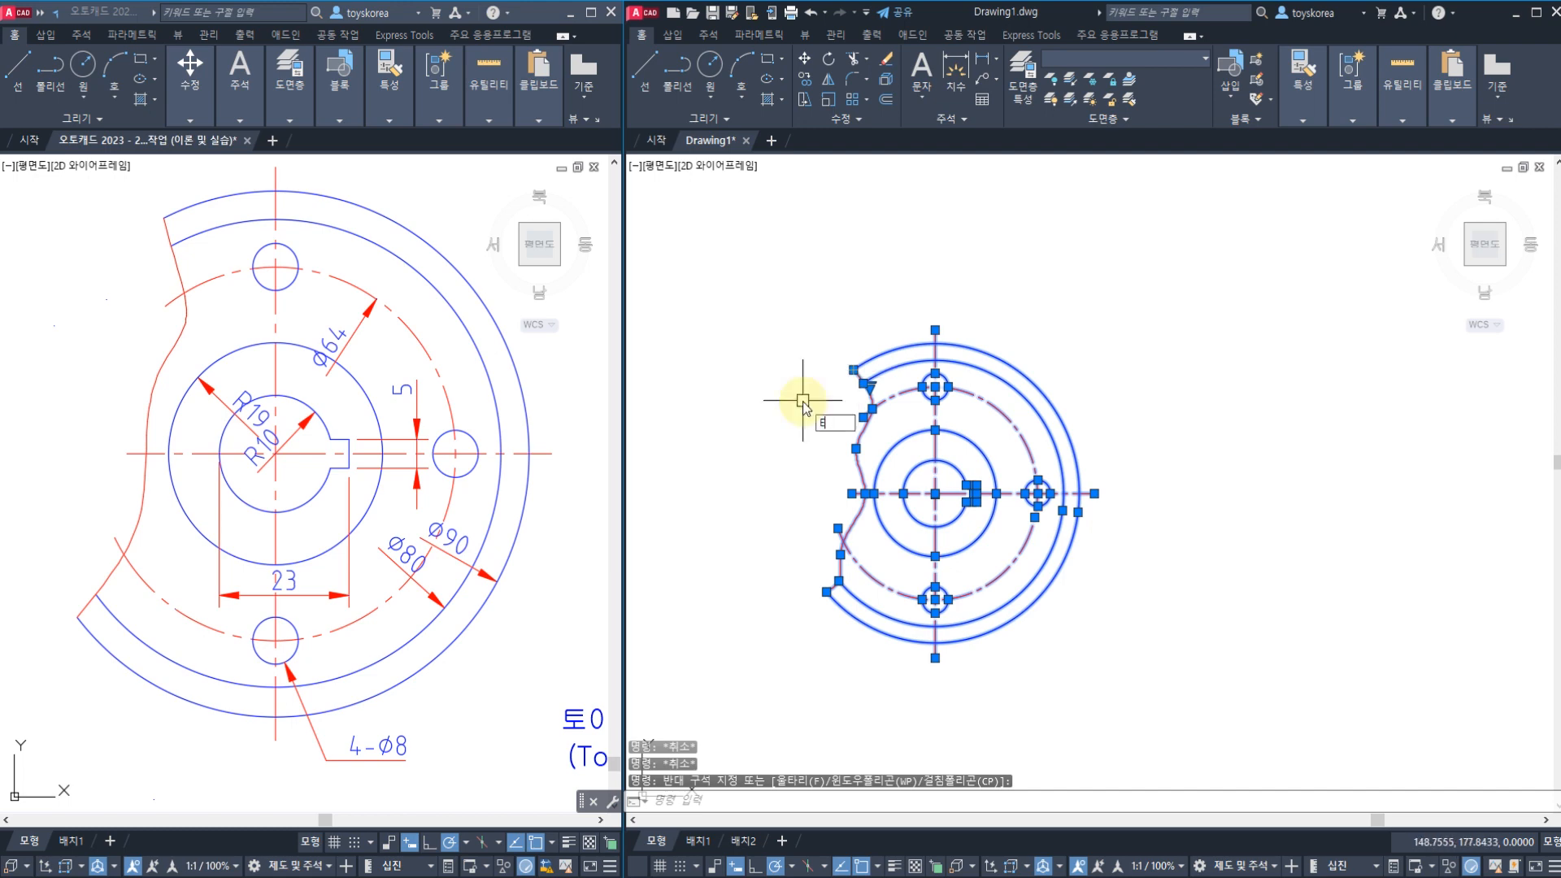
{"action": "key", "text": "Return"}
{"action": "type", "text": "Z"}
{"action": "key", "text": "Return"}
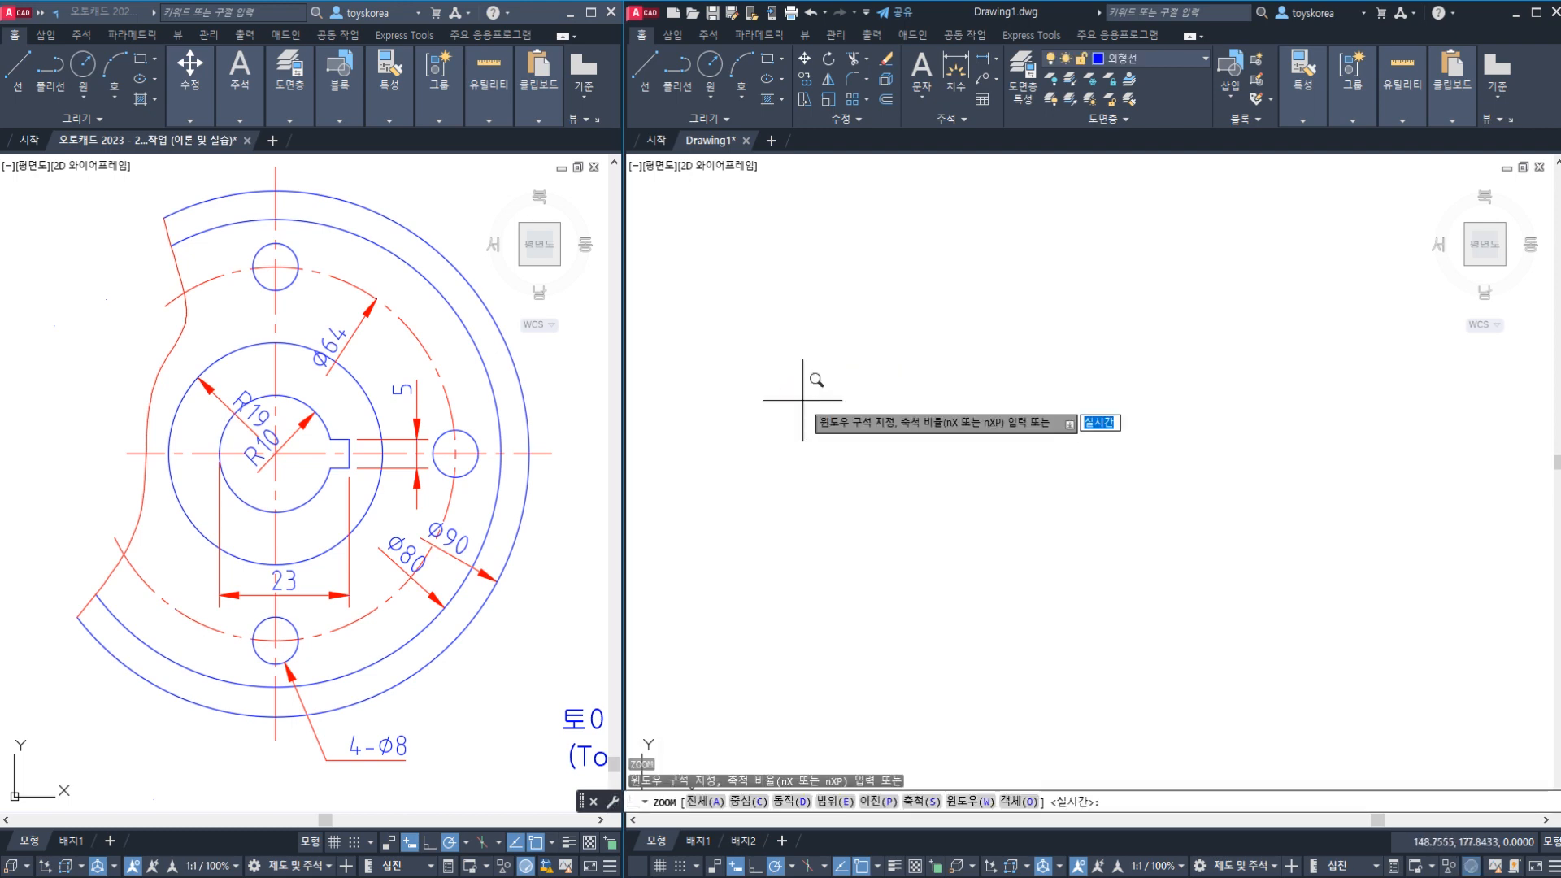
{"action": "key", "text": "Return"}
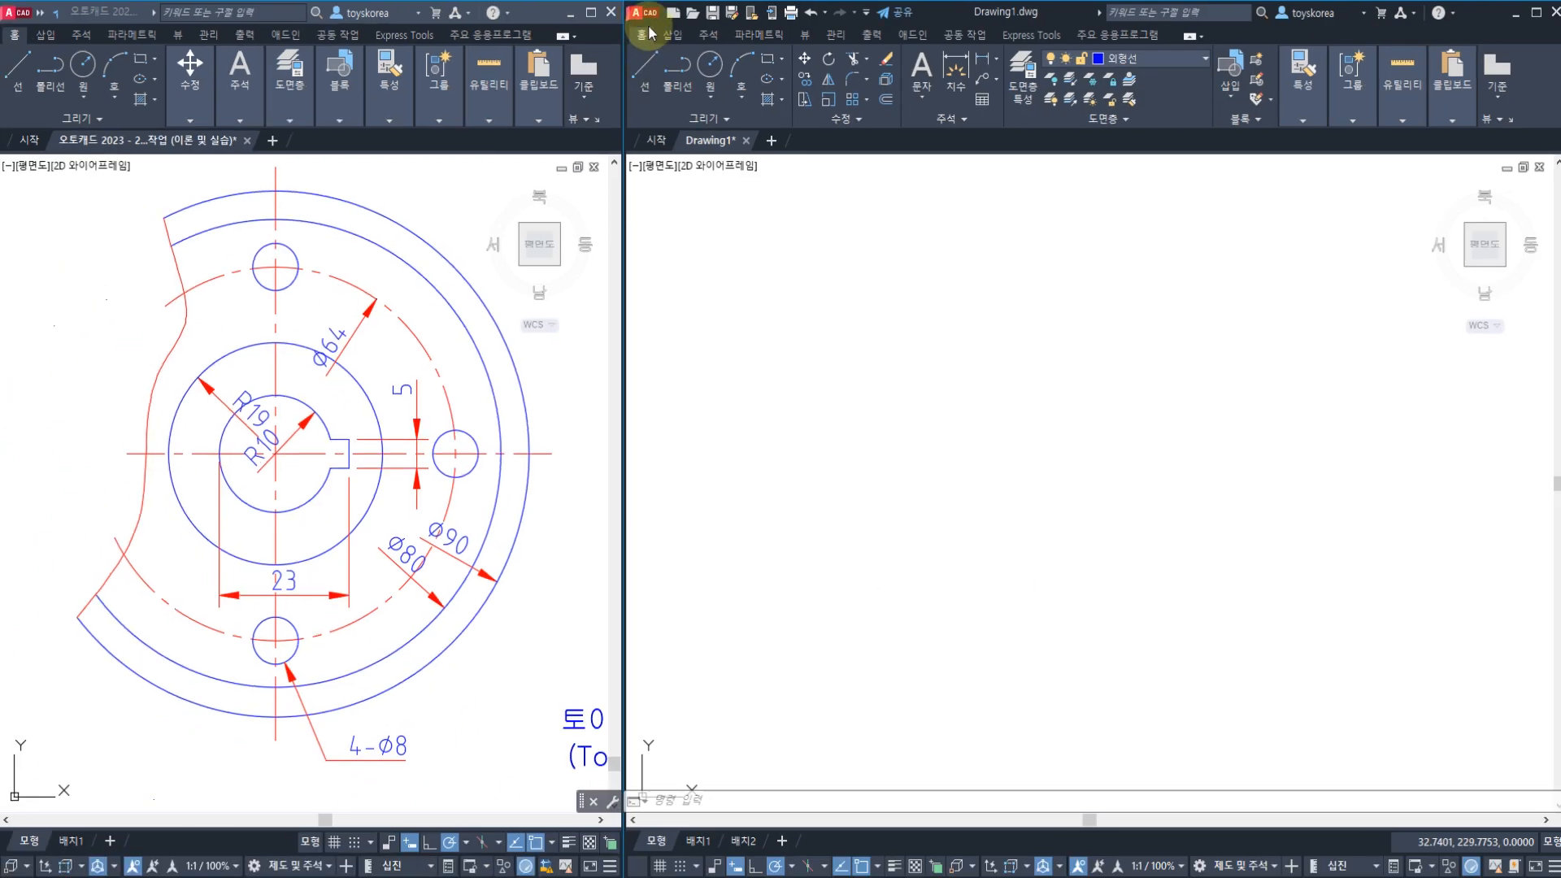
{"action": "left_click", "coordinate": [647, 15]}
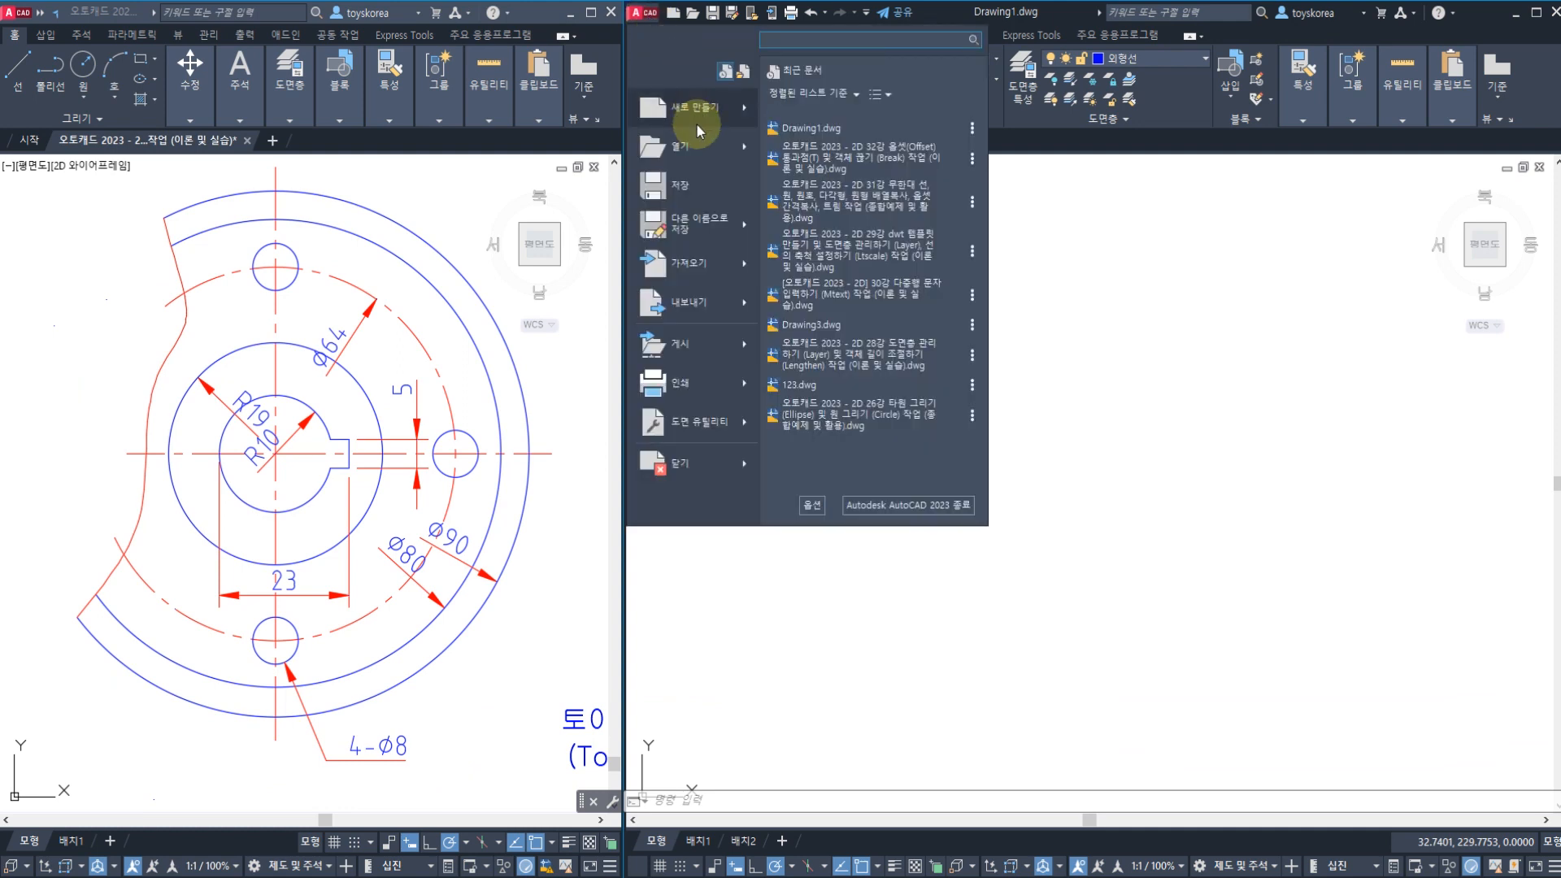
{"action": "mouse_move", "coordinate": [704, 221]}
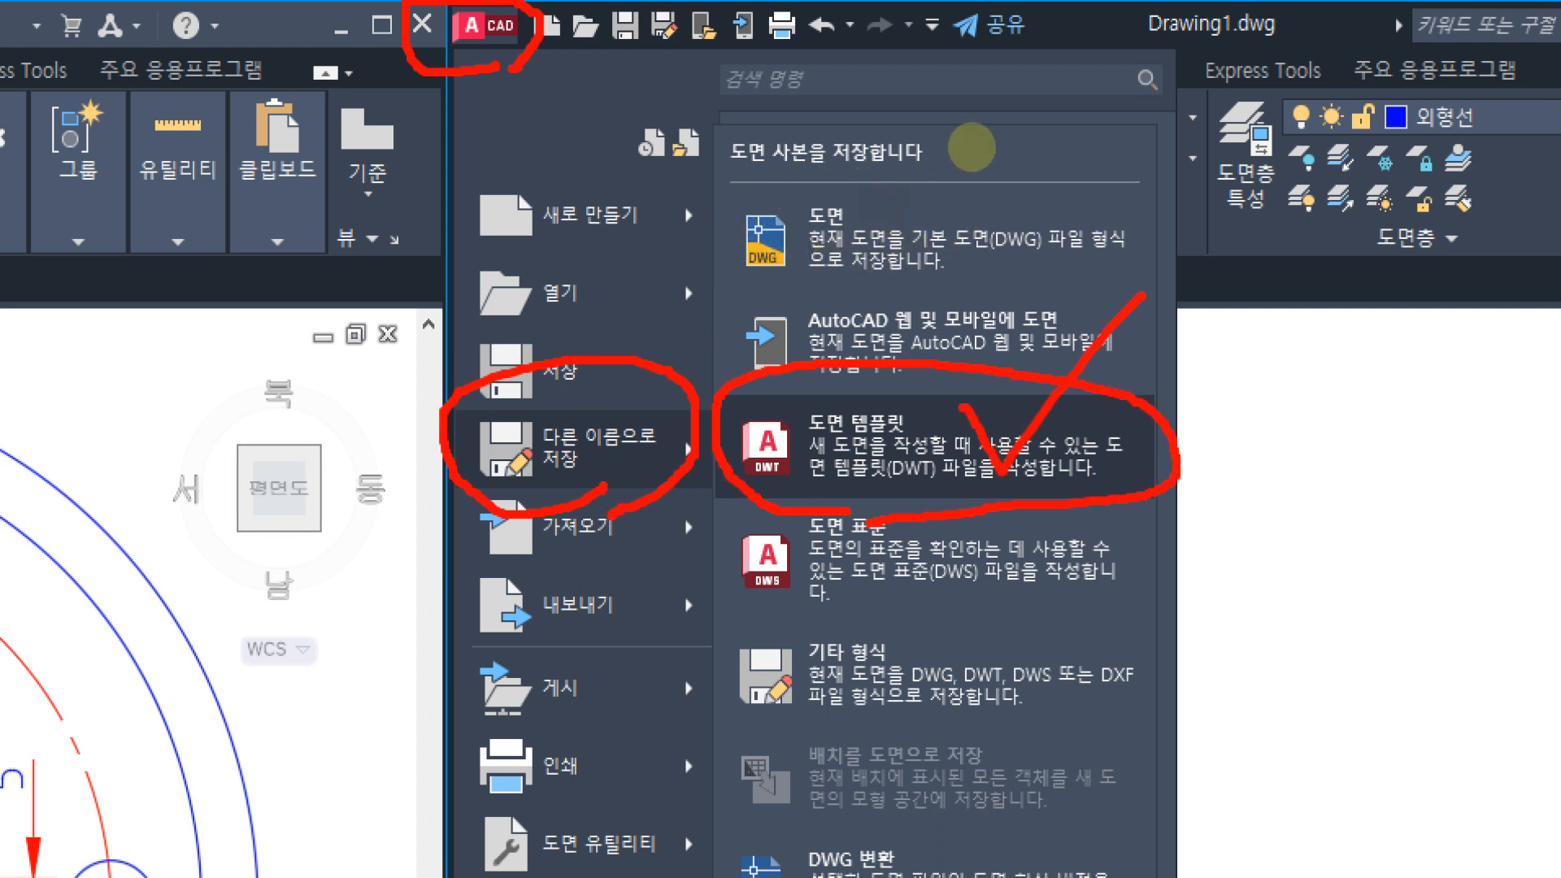
{"action": "key", "text": "Escape"}
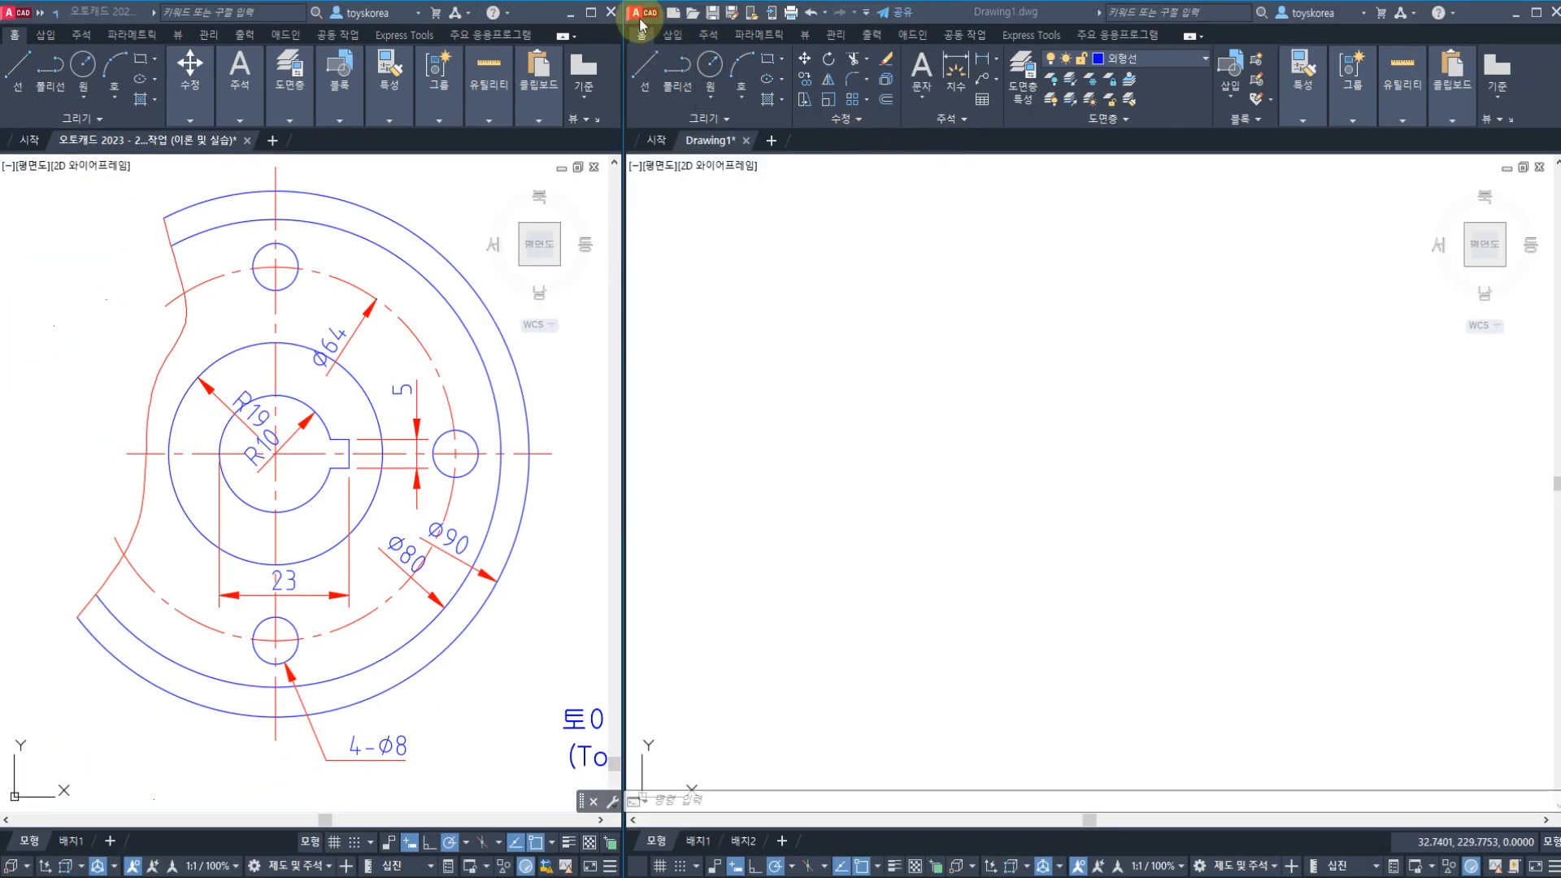
- Start saving the drawing as a drawing template (DWT) and choose the existing 001.dwt in the Template folder as the target
{"action": "left_click", "coordinate": [641, 18]}
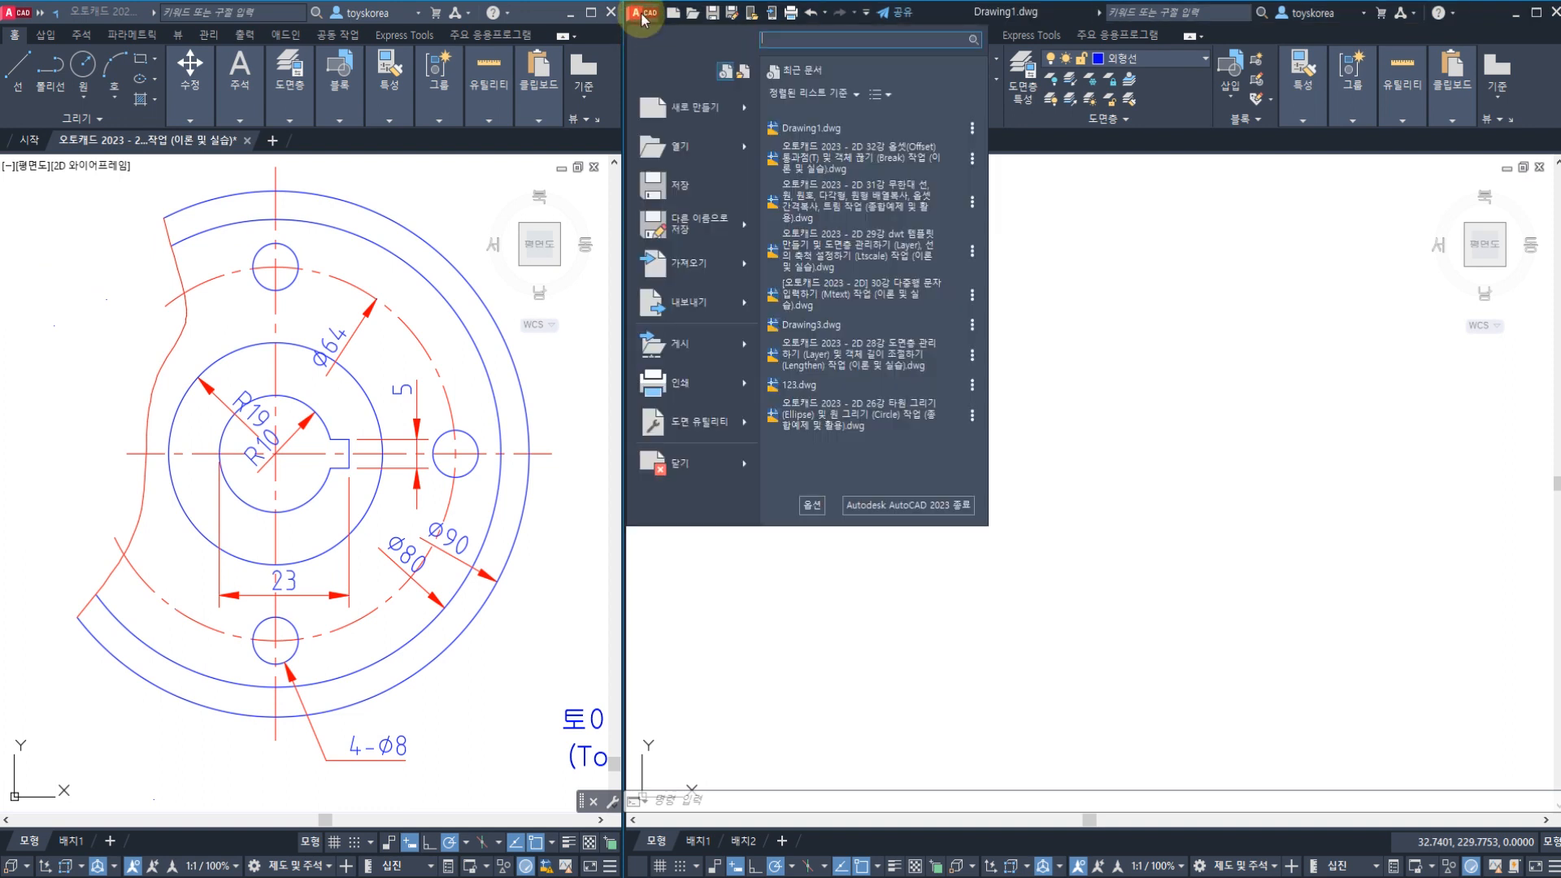
{"action": "mouse_move", "coordinate": [696, 222]}
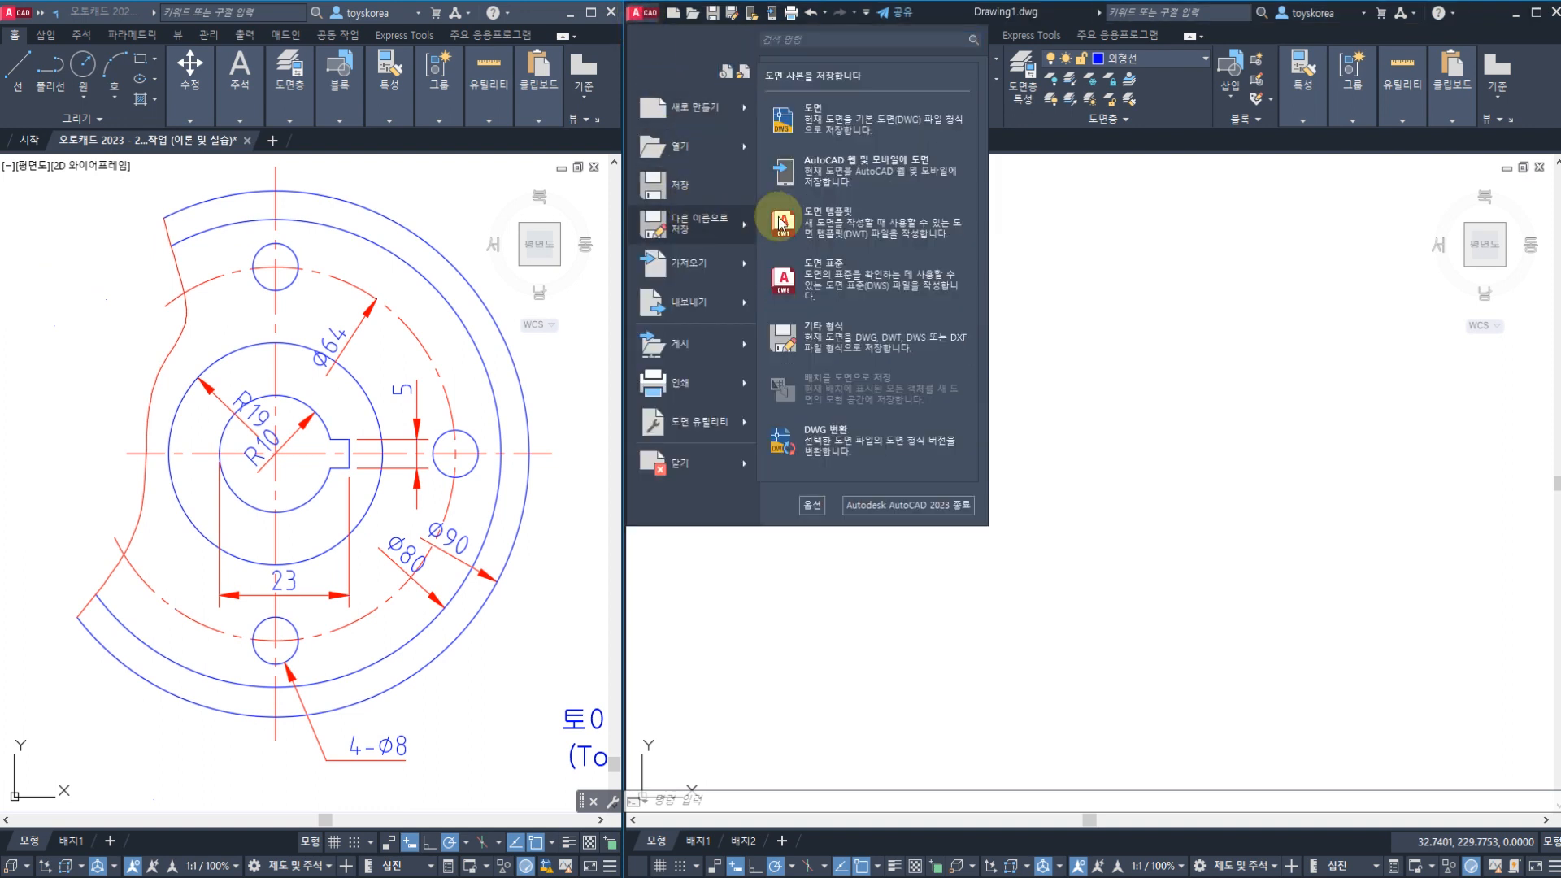
{"action": "left_click", "coordinate": [859, 232]}
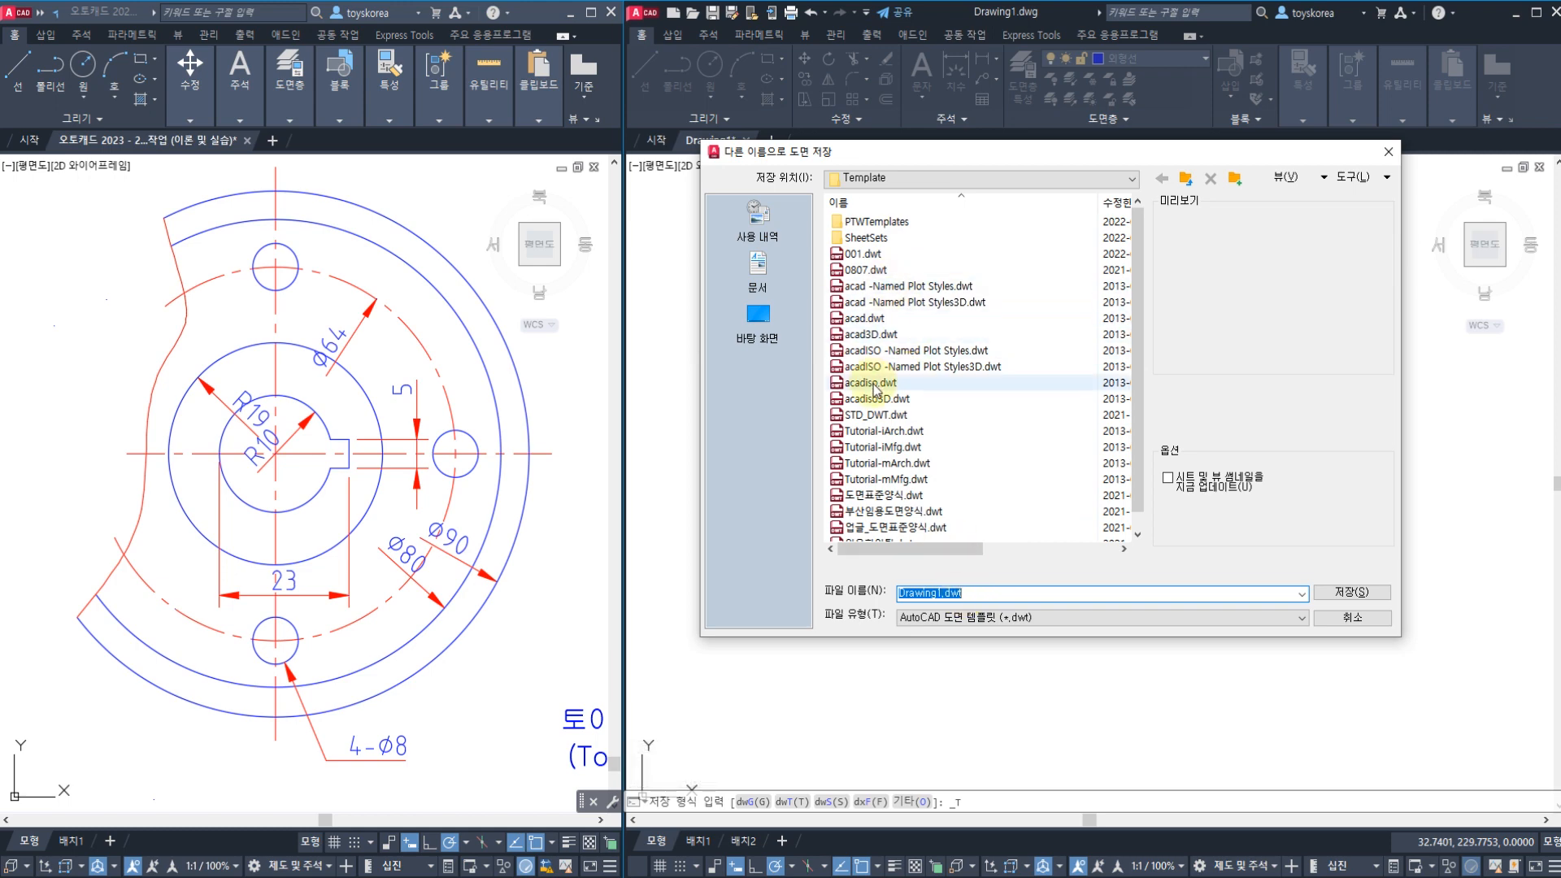
{"action": "left_click", "coordinate": [864, 255]}
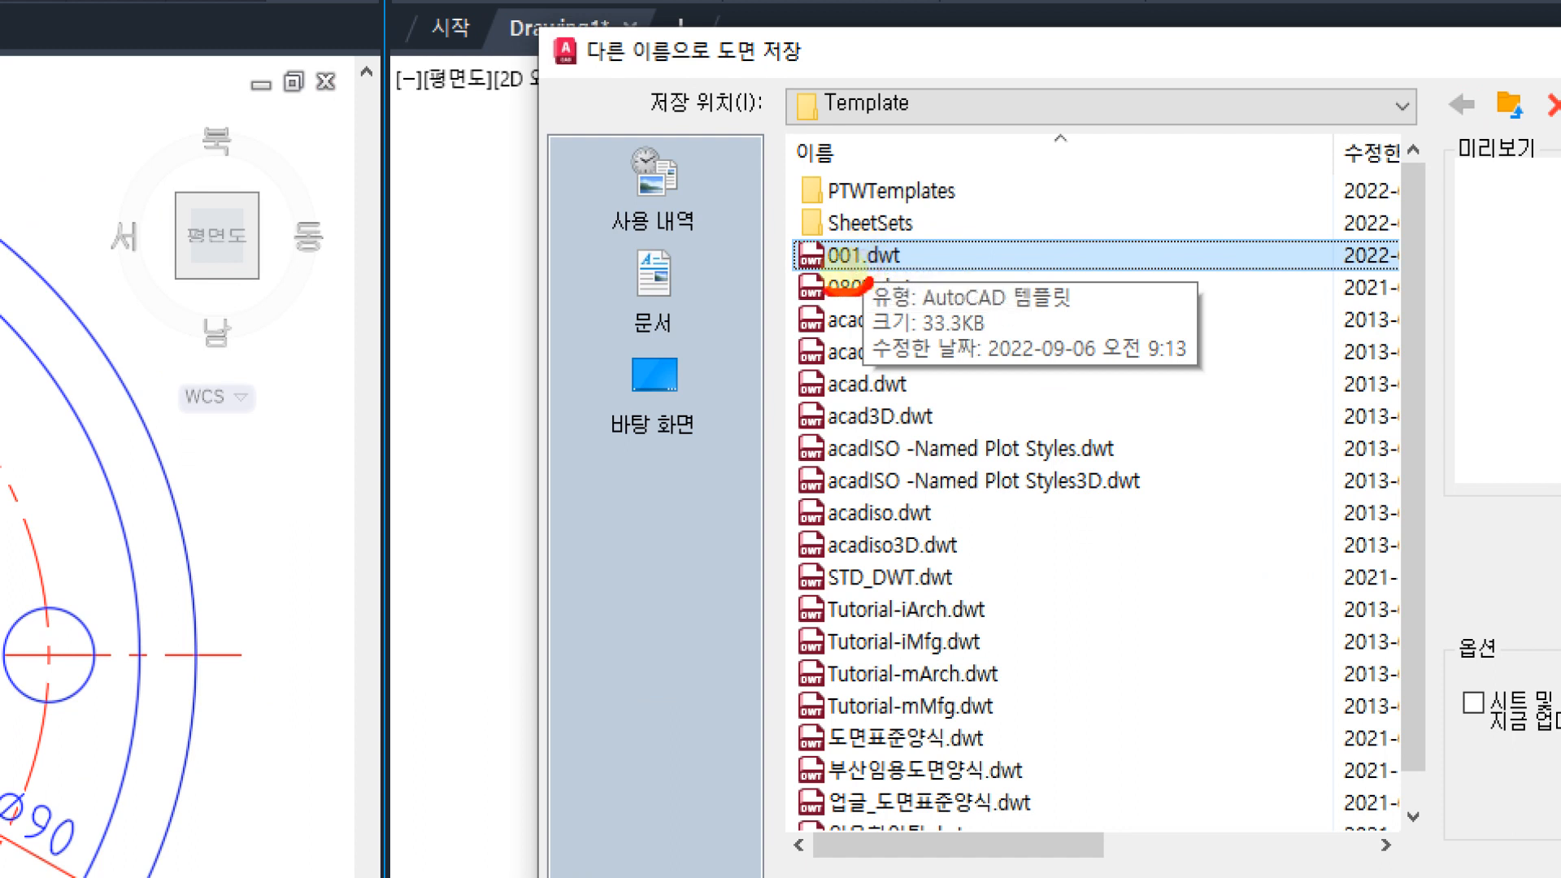
{"action": "mouse_move", "coordinate": [828, 289]}
{"action": "left_mouse_down"}
{"action": "mouse_move", "coordinate": [829, 203]}
{"action": "mouse_move", "coordinate": [905, 285]}
{"action": "left_mouse_up"}
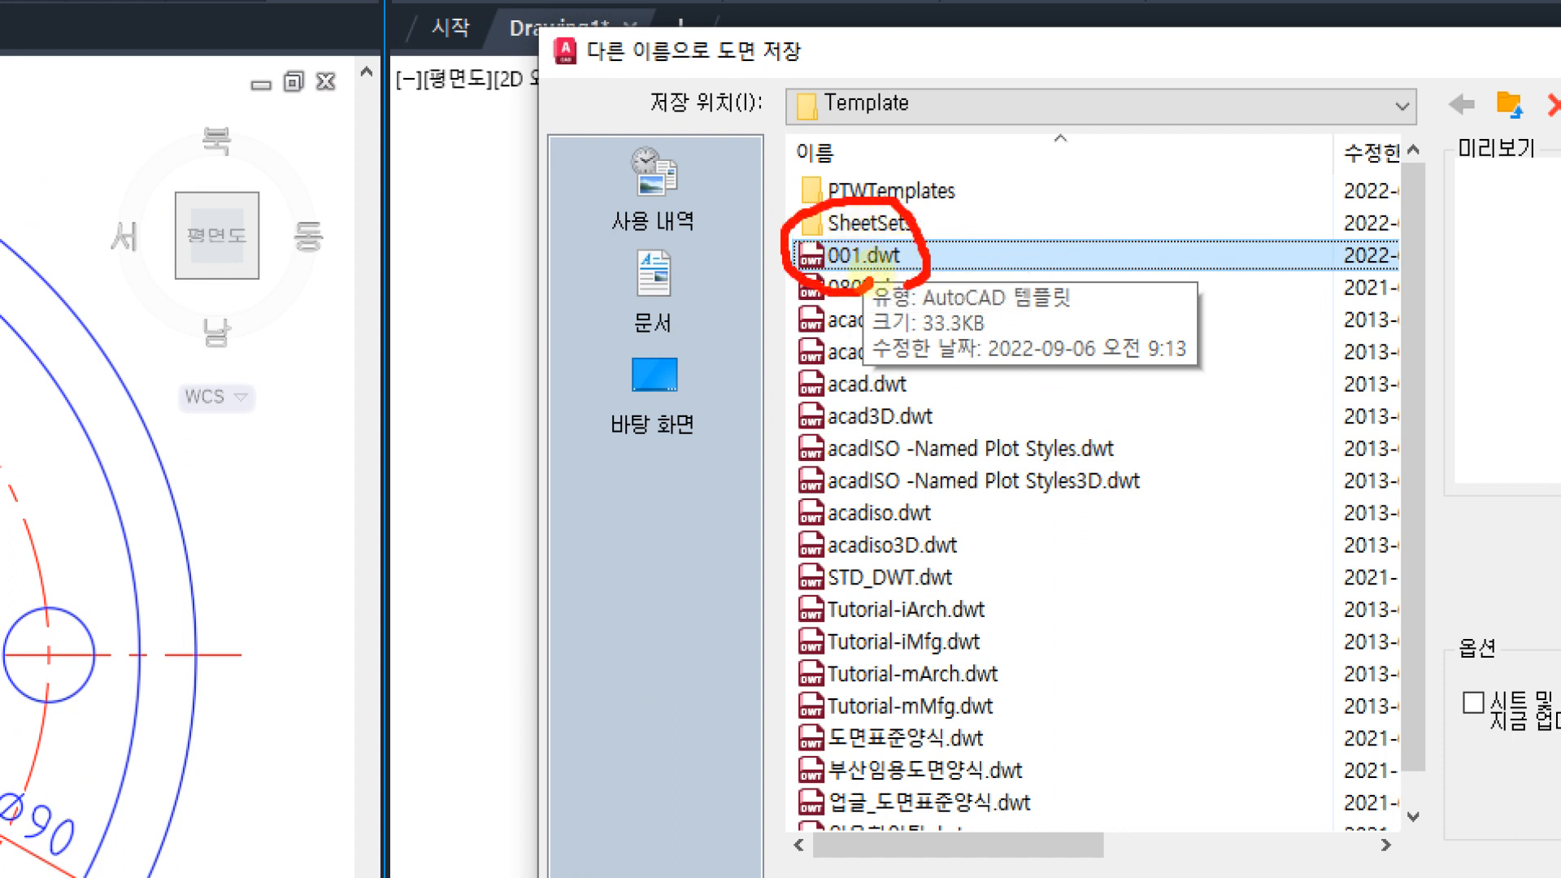
{"action": "left_click_drag", "start_coordinate": [997, 227], "coordinate": [1054, 285]}
{"action": "left_click_drag", "start_coordinate": [1062, 227], "coordinate": [1074, 436]}
{"action": "left_click_drag", "start_coordinate": [1066, 226], "coordinate": [1106, 274]}
{"action": "left_click_drag", "start_coordinate": [837, 349], "coordinate": [846, 394]}
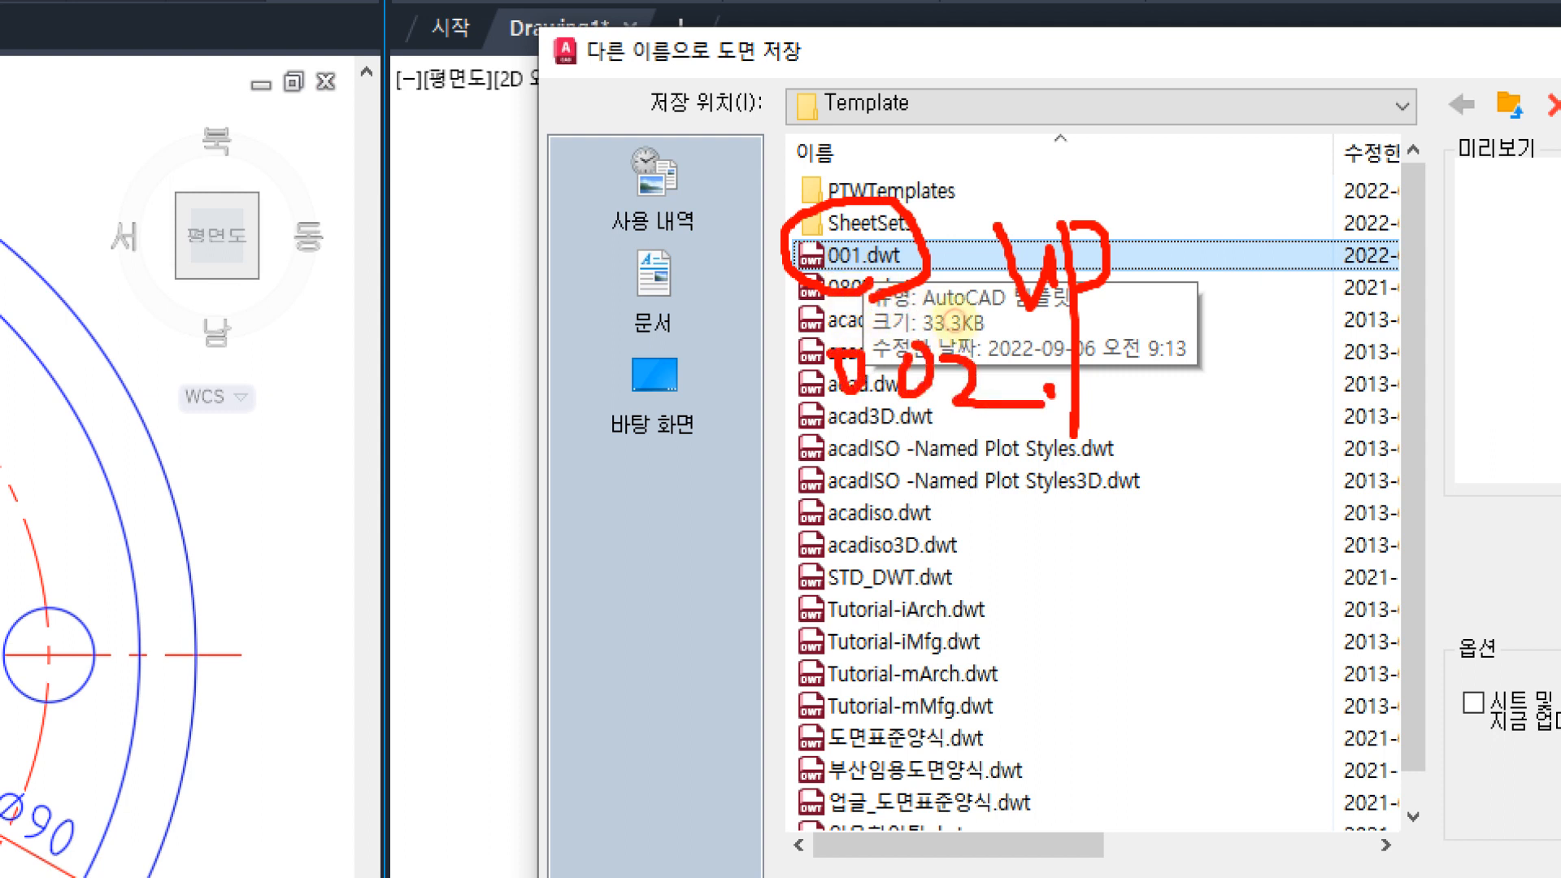
{"action": "key", "text": "ctrl+z"}
{"action": "key", "text": "ctrl+z"}
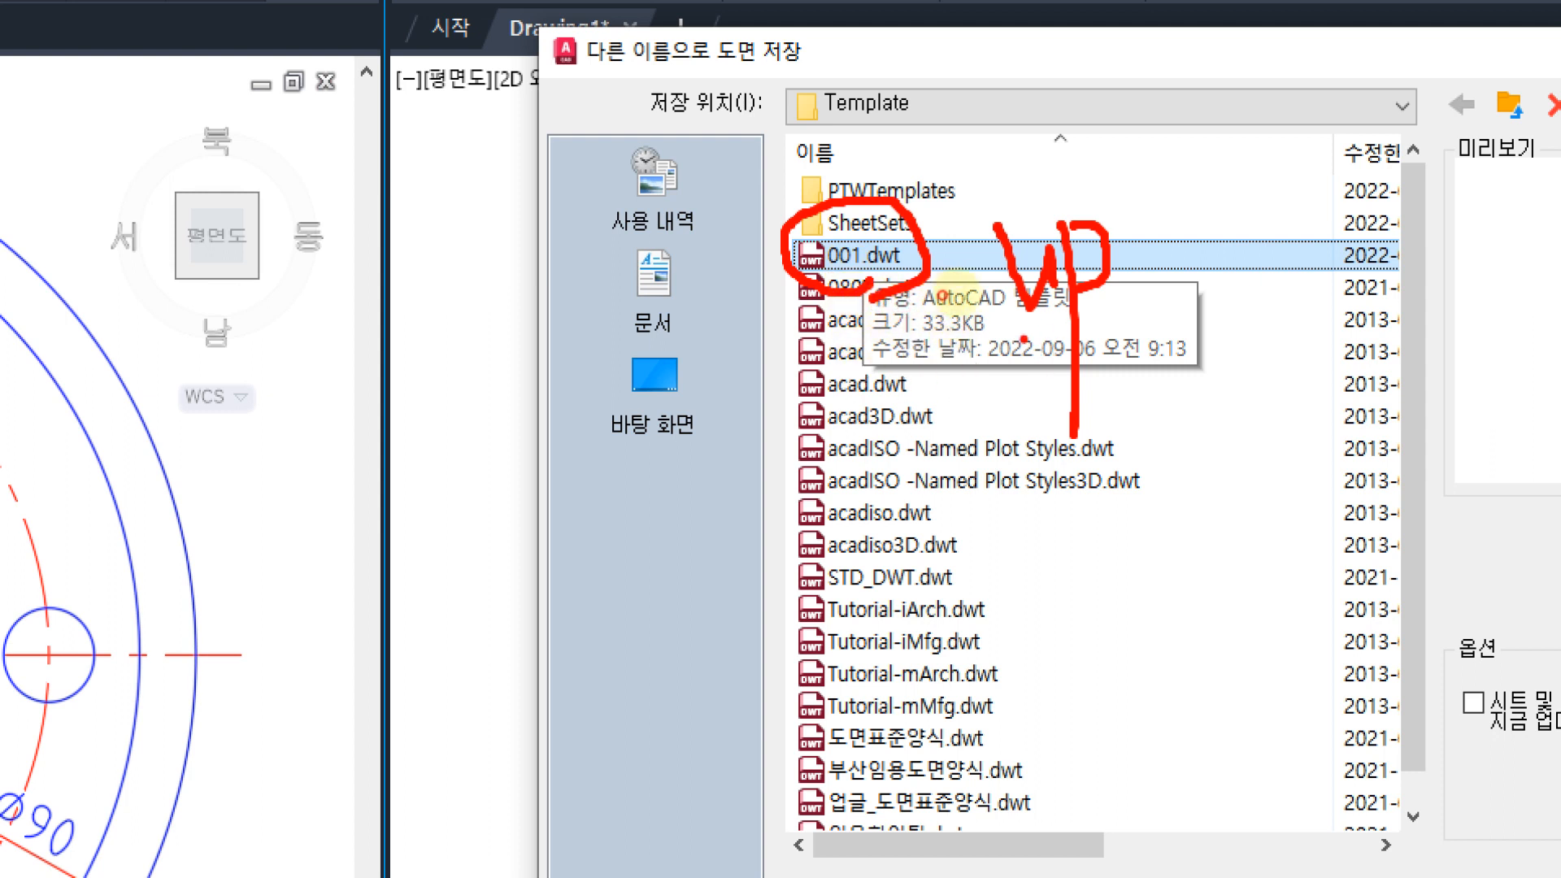
{"action": "key", "text": "Escape"}
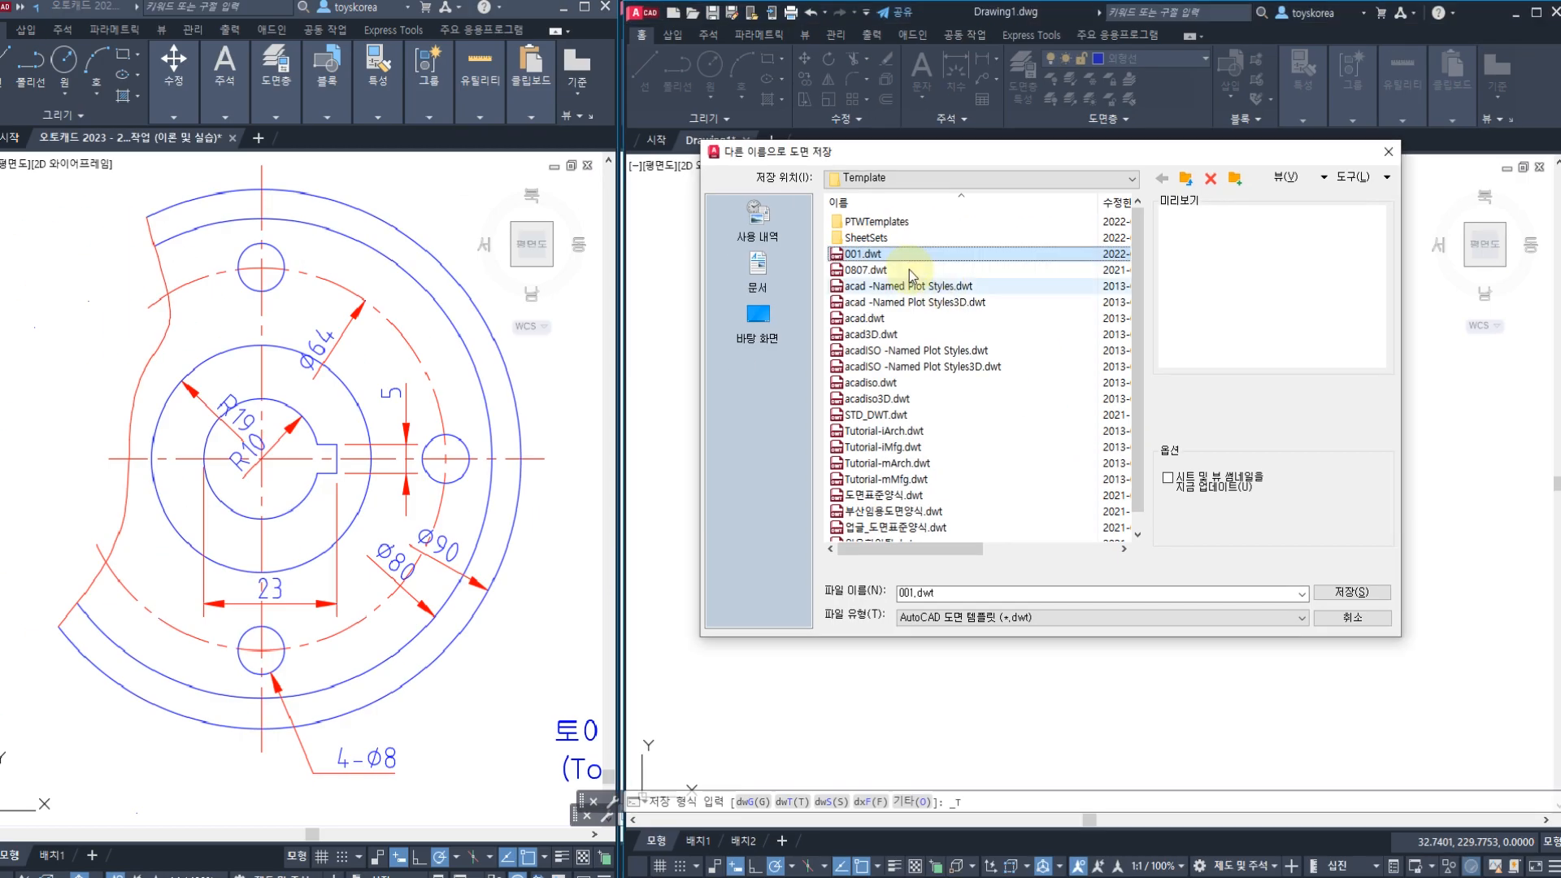
{"action": "key", "text": "ctrl+1"}
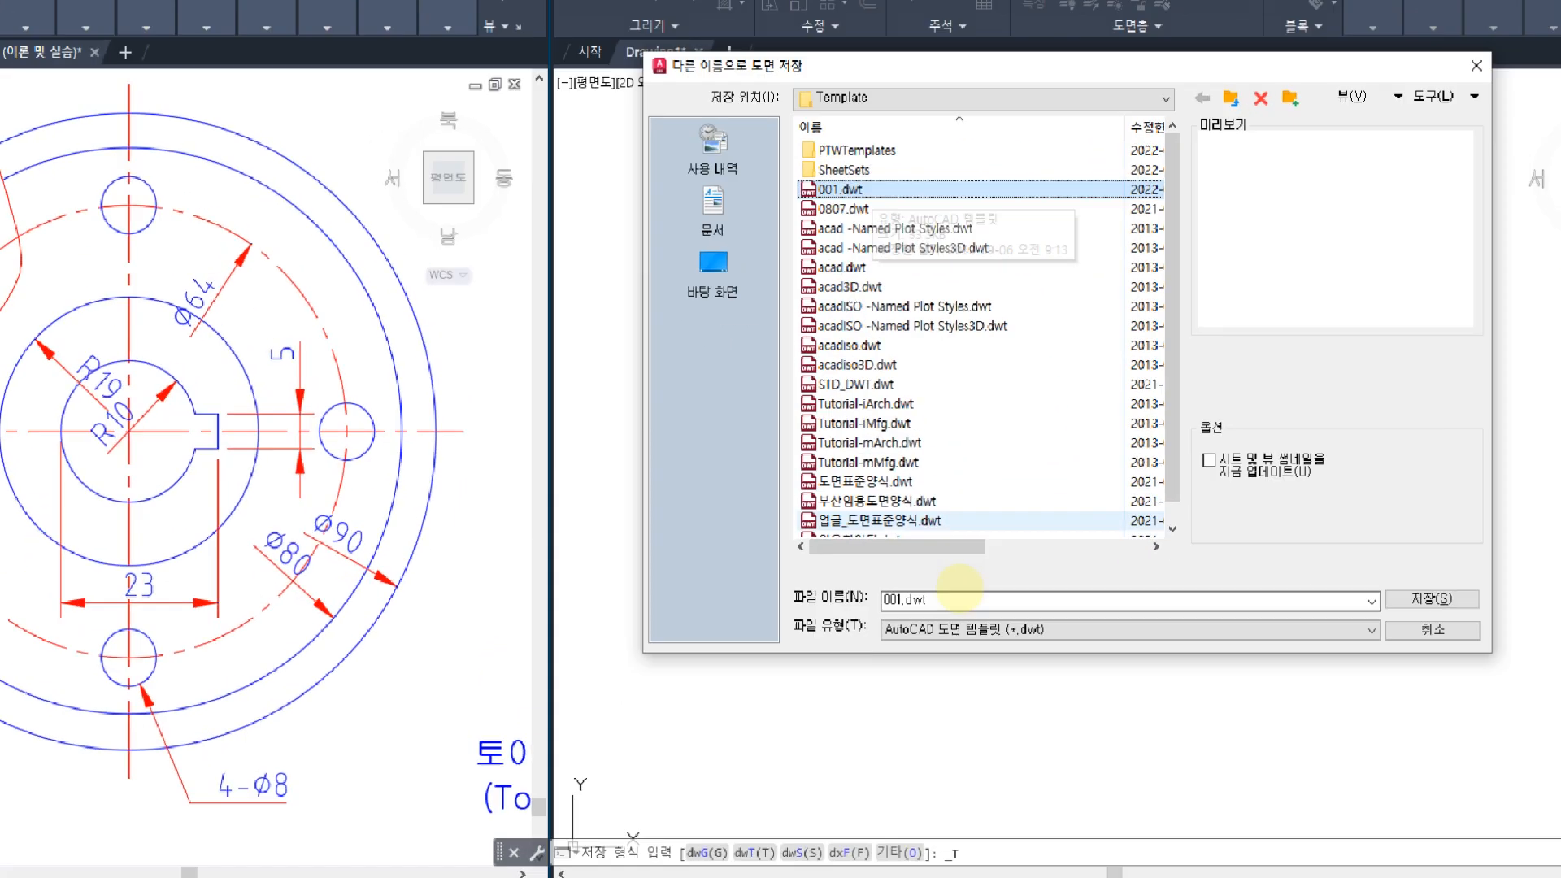
{"action": "left_click", "coordinate": [952, 628]}
{"action": "mouse_move", "coordinate": [878, 620]}
{"action": "left_mouse_down"}
{"action": "mouse_move", "coordinate": [862, 463]}
{"action": "mouse_move", "coordinate": [885, 622]}
{"action": "left_mouse_up"}
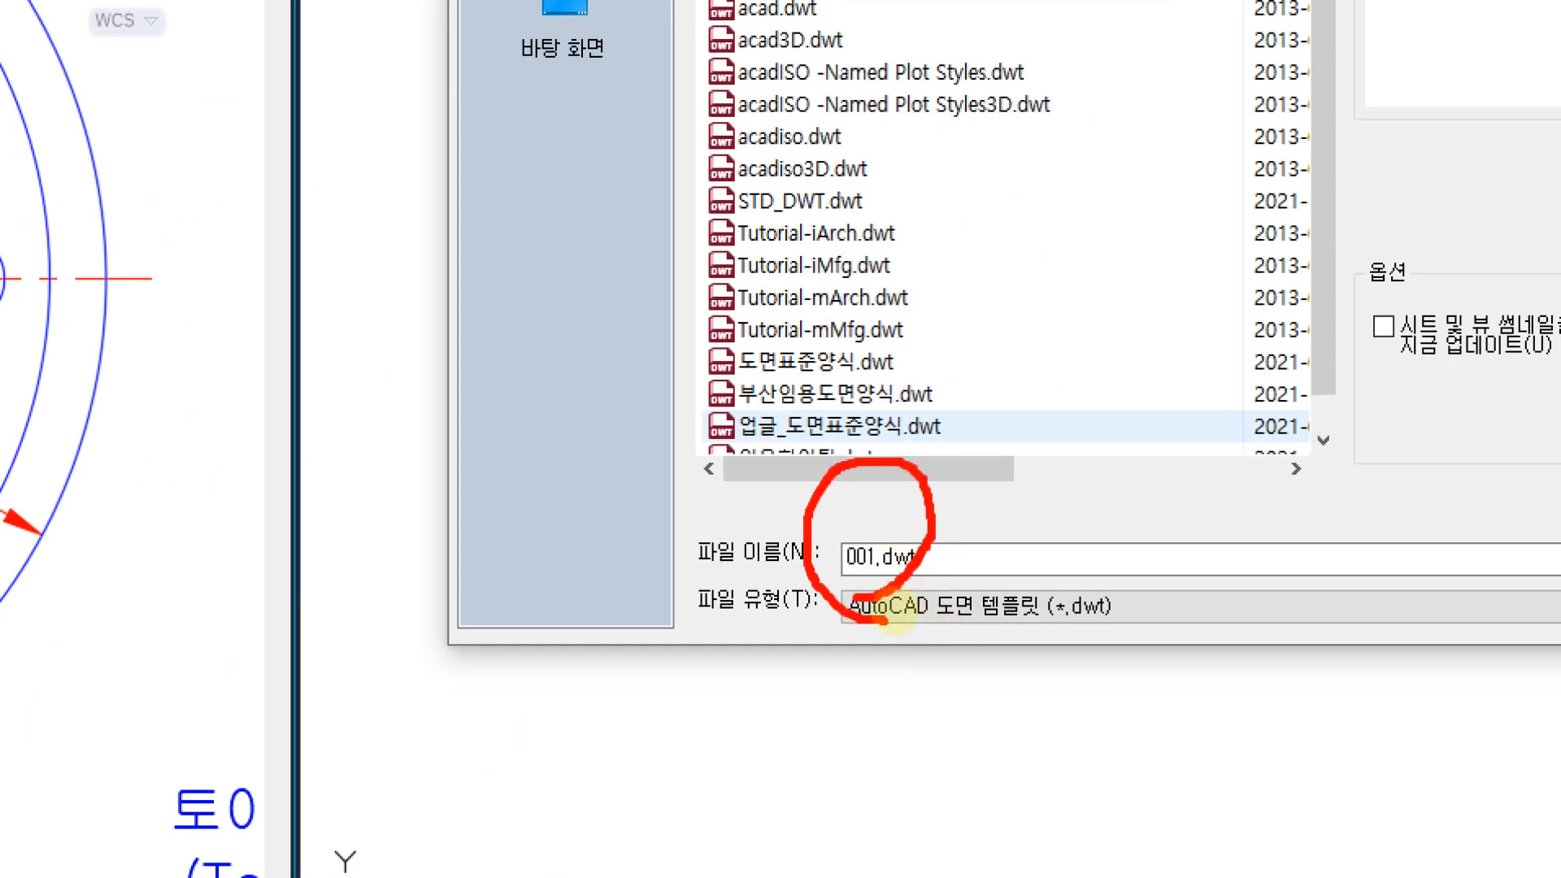
{"action": "mouse_move", "coordinate": [894, 508]}
{"action": "left_mouse_down"}
{"action": "mouse_move", "coordinate": [935, 476]}
{"action": "mouse_move", "coordinate": [1045, 444]}
{"action": "left_mouse_up"}
{"action": "key", "text": "Escape"}
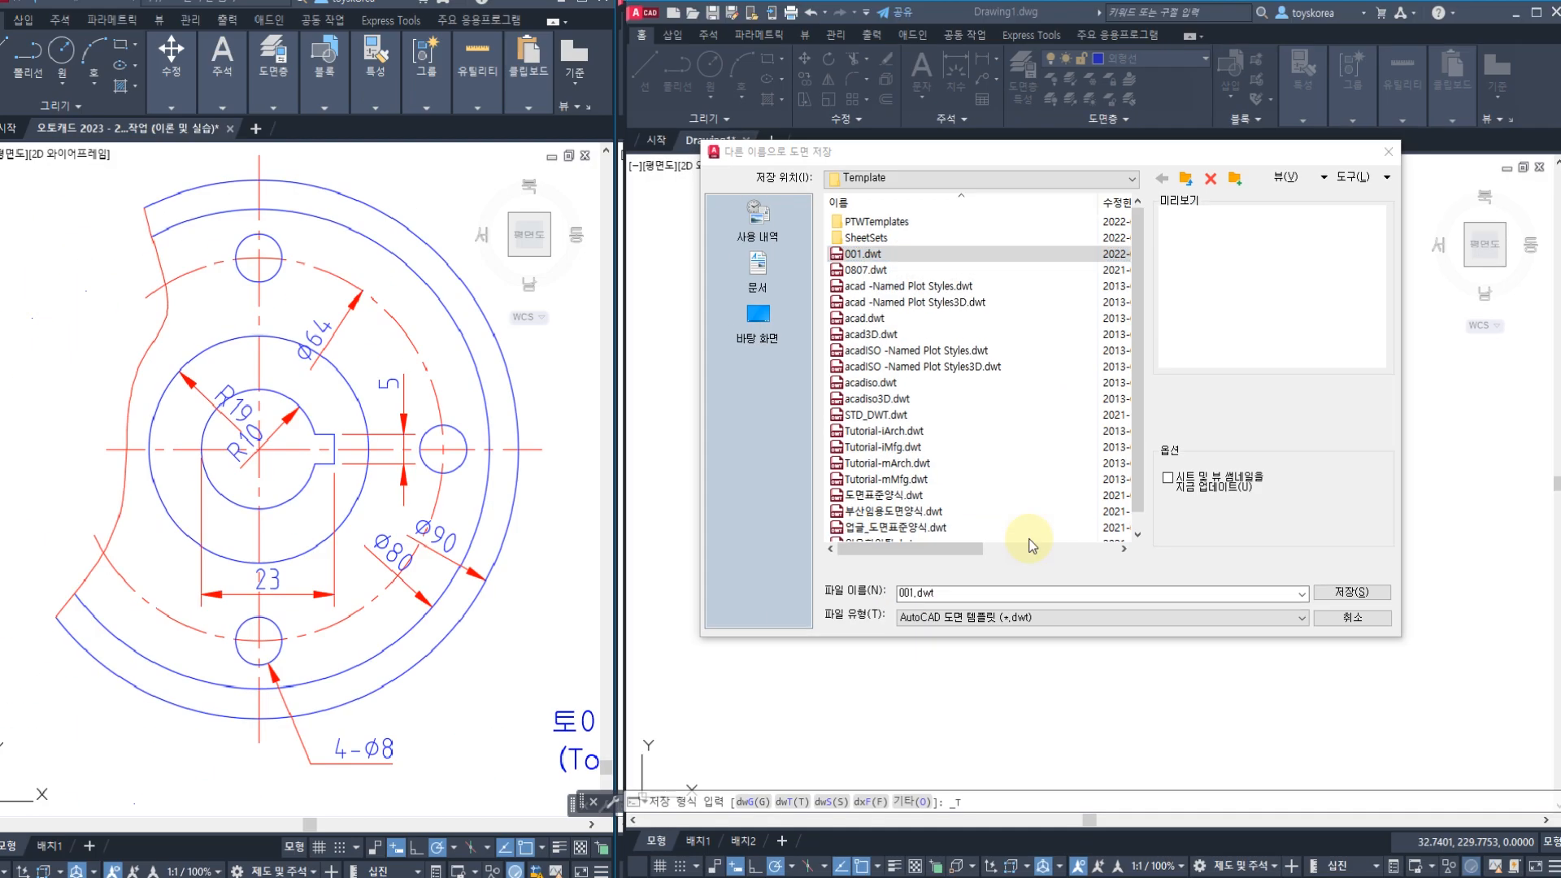
- Overwrite the existing 001.dwt template with the current drawing, accepting the template options with metric units (미터법)
{"action": "left_click", "coordinate": [1346, 600]}
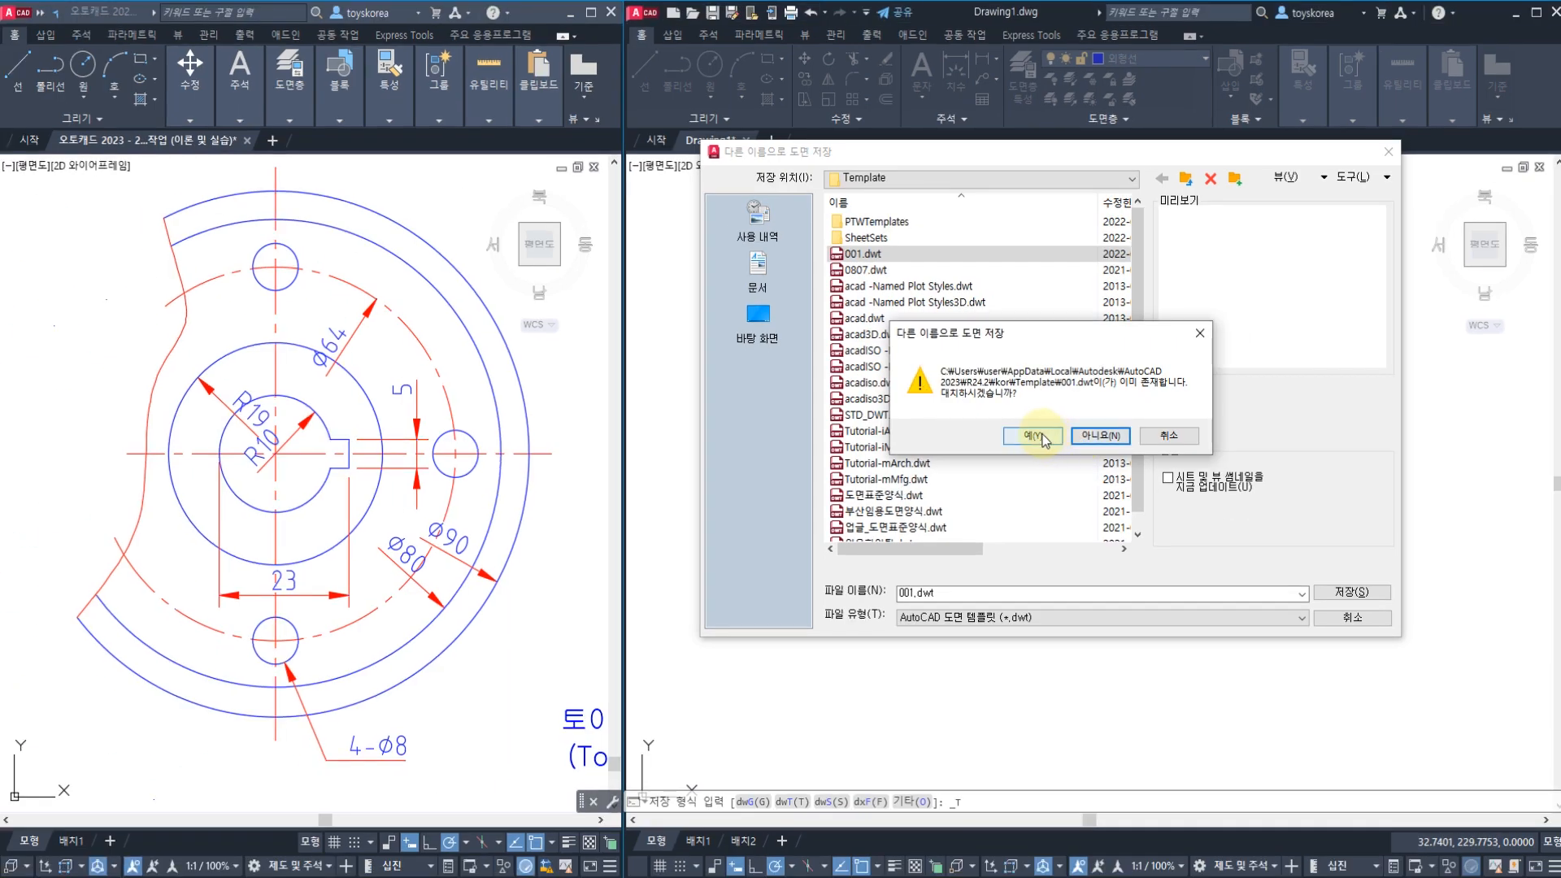
{"action": "left_click", "coordinate": [1033, 436]}
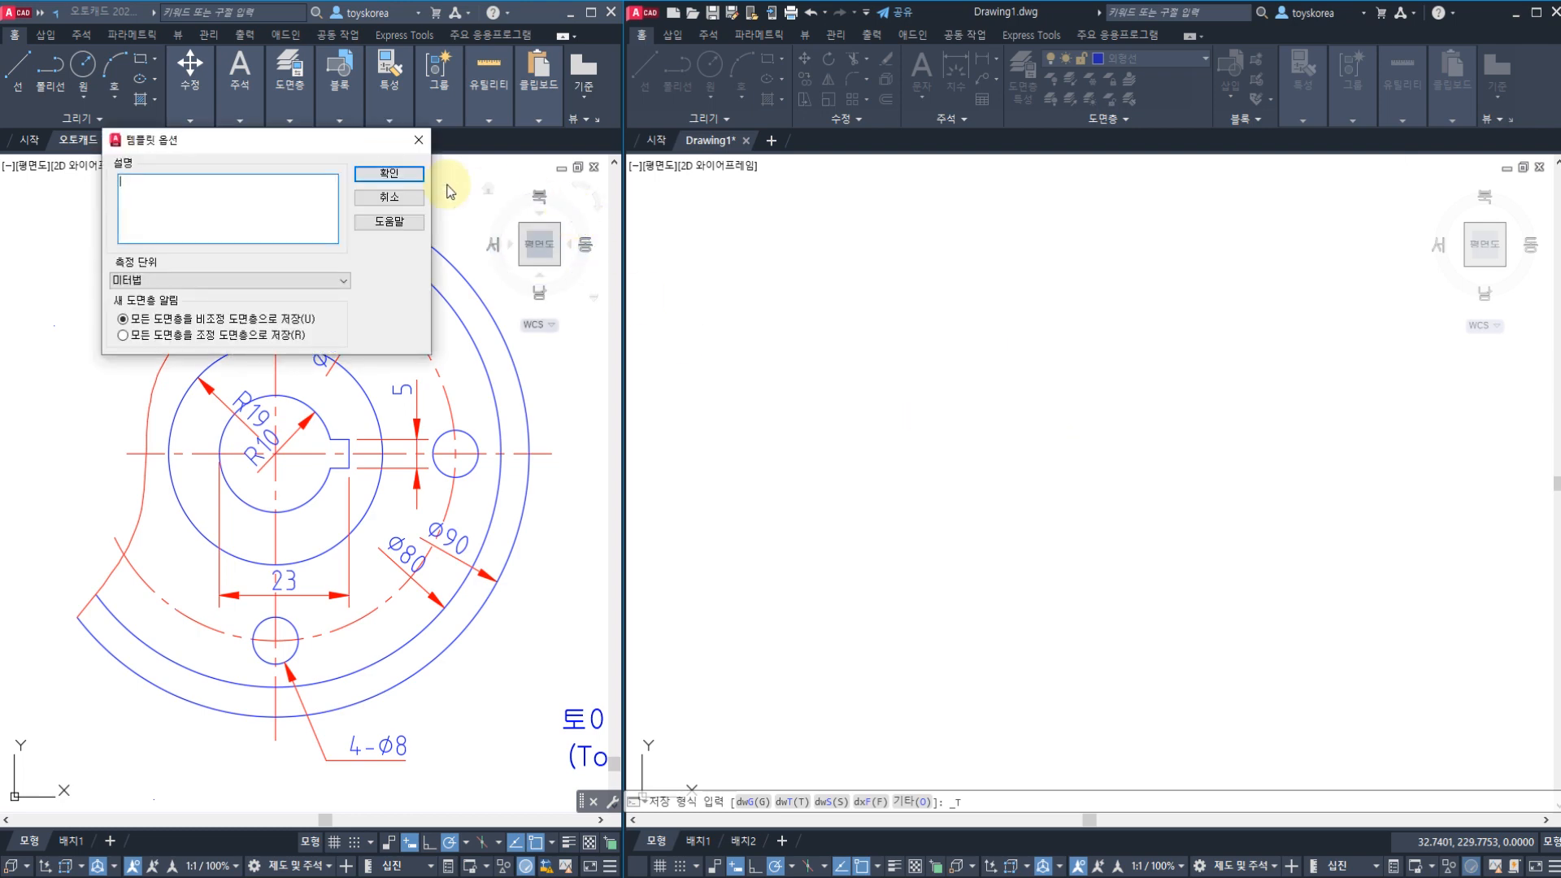
{"action": "left_click", "coordinate": [390, 173]}
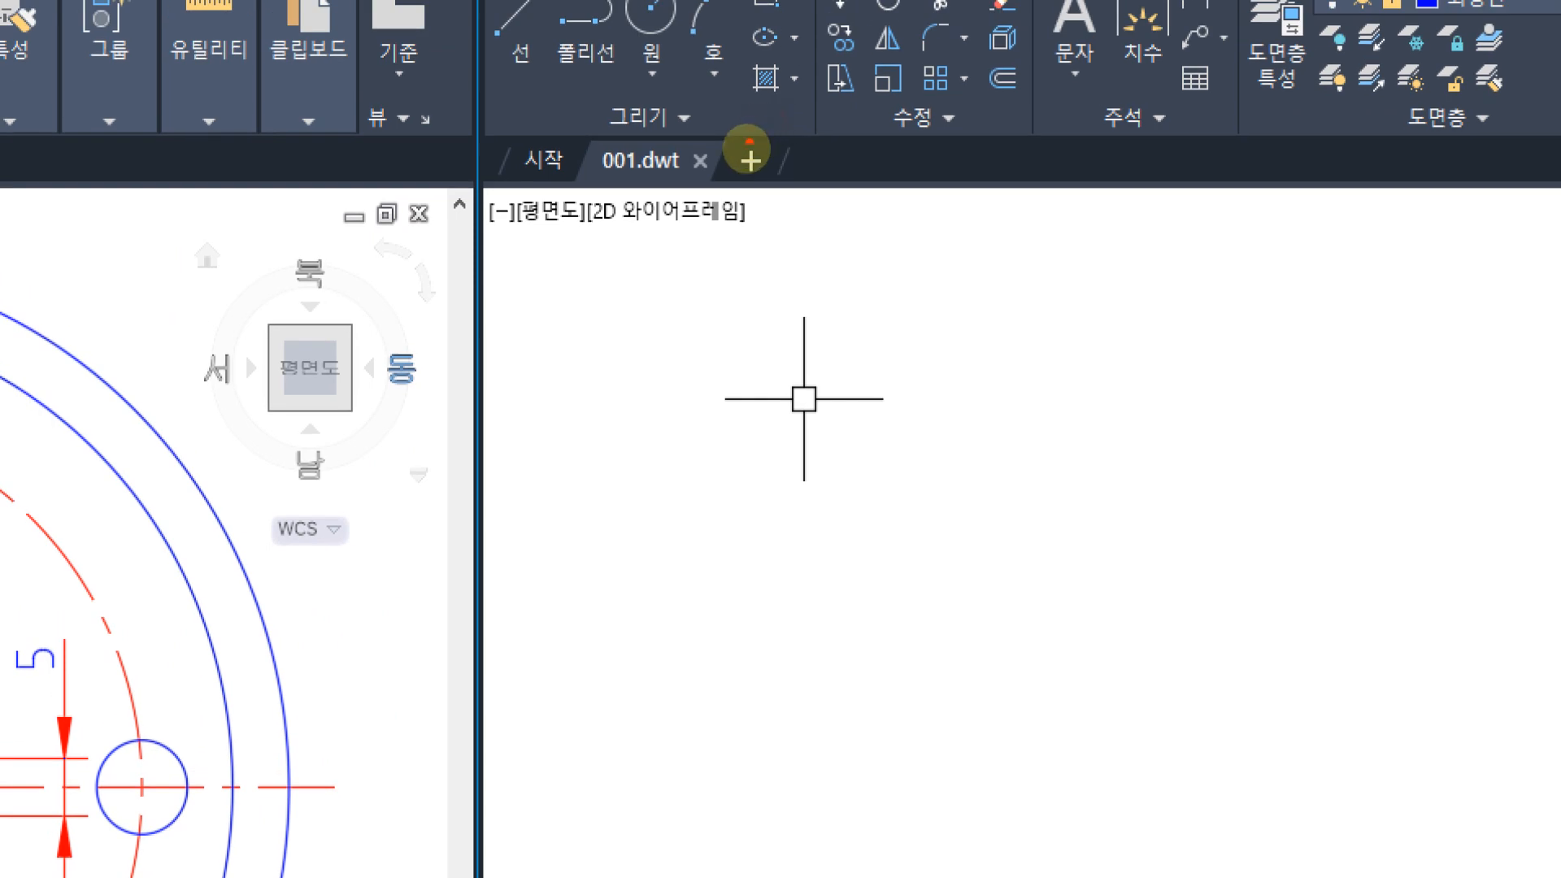
{"action": "mouse_move", "coordinate": [699, 169]}
{"action": "left_mouse_down"}
{"action": "mouse_move", "coordinate": [594, 167]}
{"action": "mouse_move", "coordinate": [687, 97]}
{"action": "mouse_move", "coordinate": [628, 213]}
{"action": "mouse_move", "coordinate": [745, 111]}
{"action": "mouse_move", "coordinate": [678, 176]}
{"action": "mouse_move", "coordinate": [751, 120]}
{"action": "mouse_move", "coordinate": [740, 175]}
{"action": "left_mouse_up"}
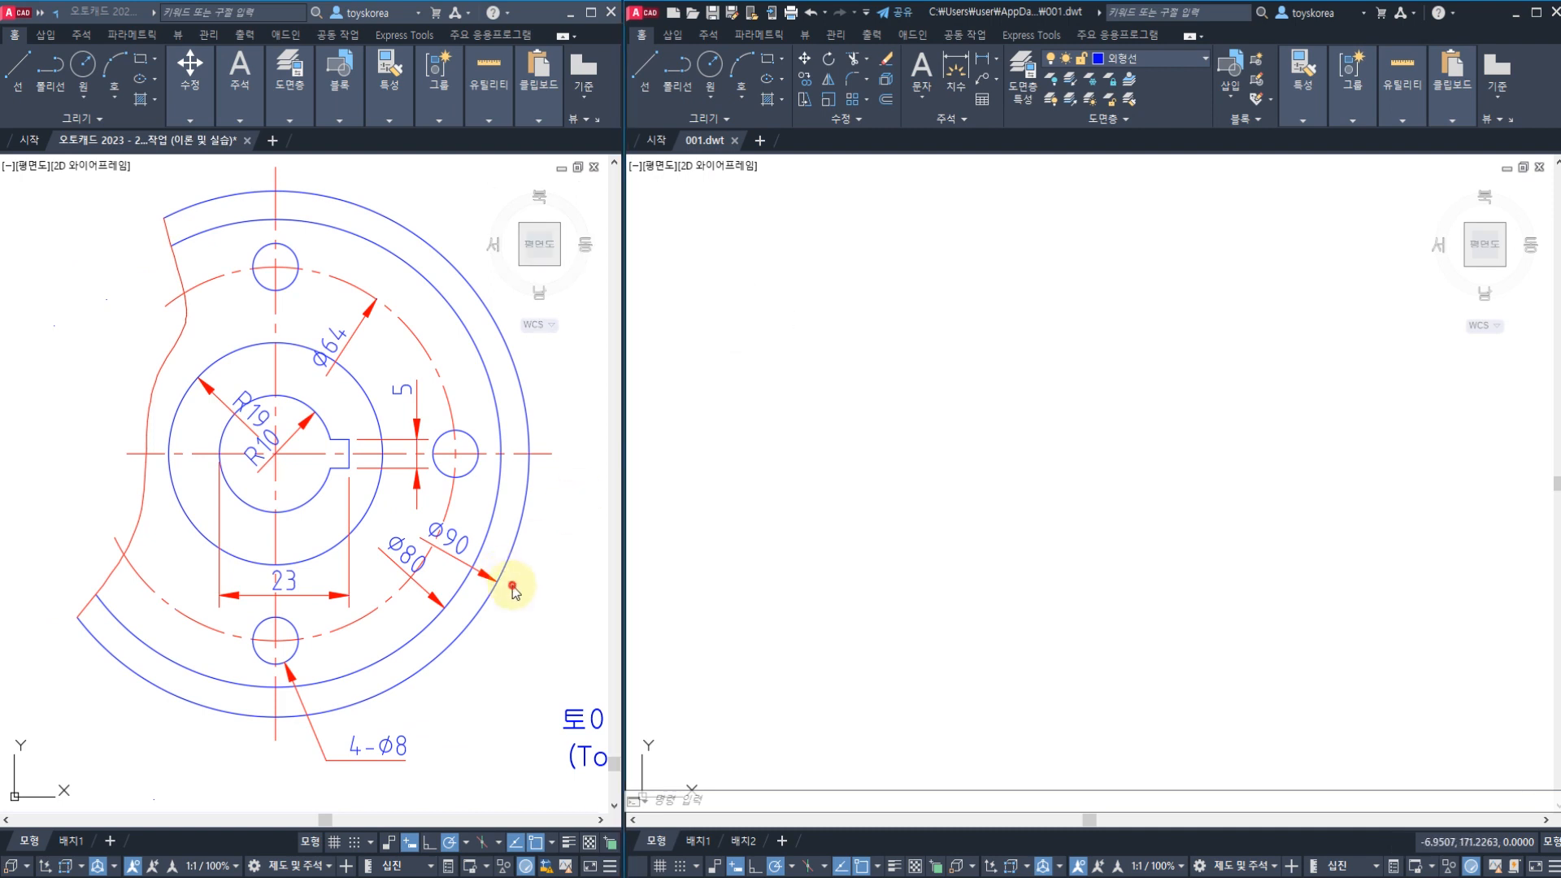
{"action": "left_click", "coordinate": [514, 585]}
{"action": "scroll", "coordinate": [431, 451], "scroll_direction": "down", "scroll_amount": 2}
{"action": "middle_click_drag", "start_coordinate": [413, 431], "coordinate": [370, 659]}
{"action": "middle_click_drag", "start_coordinate": [424, 483], "coordinate": [435, 455]}
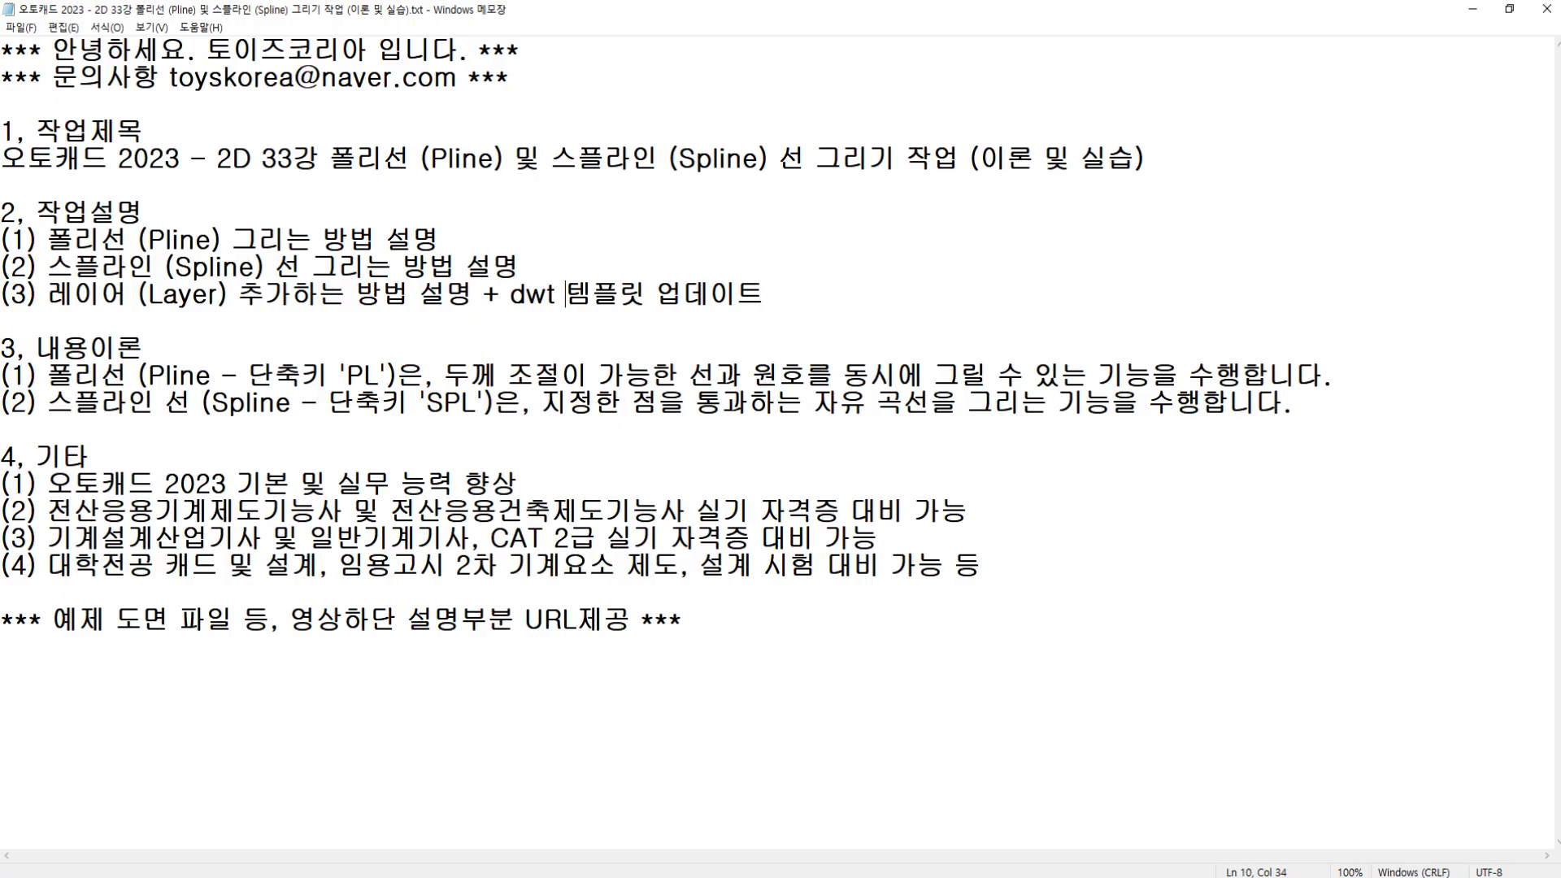
- Switch to the lesson notes in Notepad and review the title and the work description about layers and the dwt template update
{"action": "left_click", "coordinate": [210, 153]}
{"action": "left_click_drag", "start_coordinate": [260, 160], "coordinate": [953, 159]}
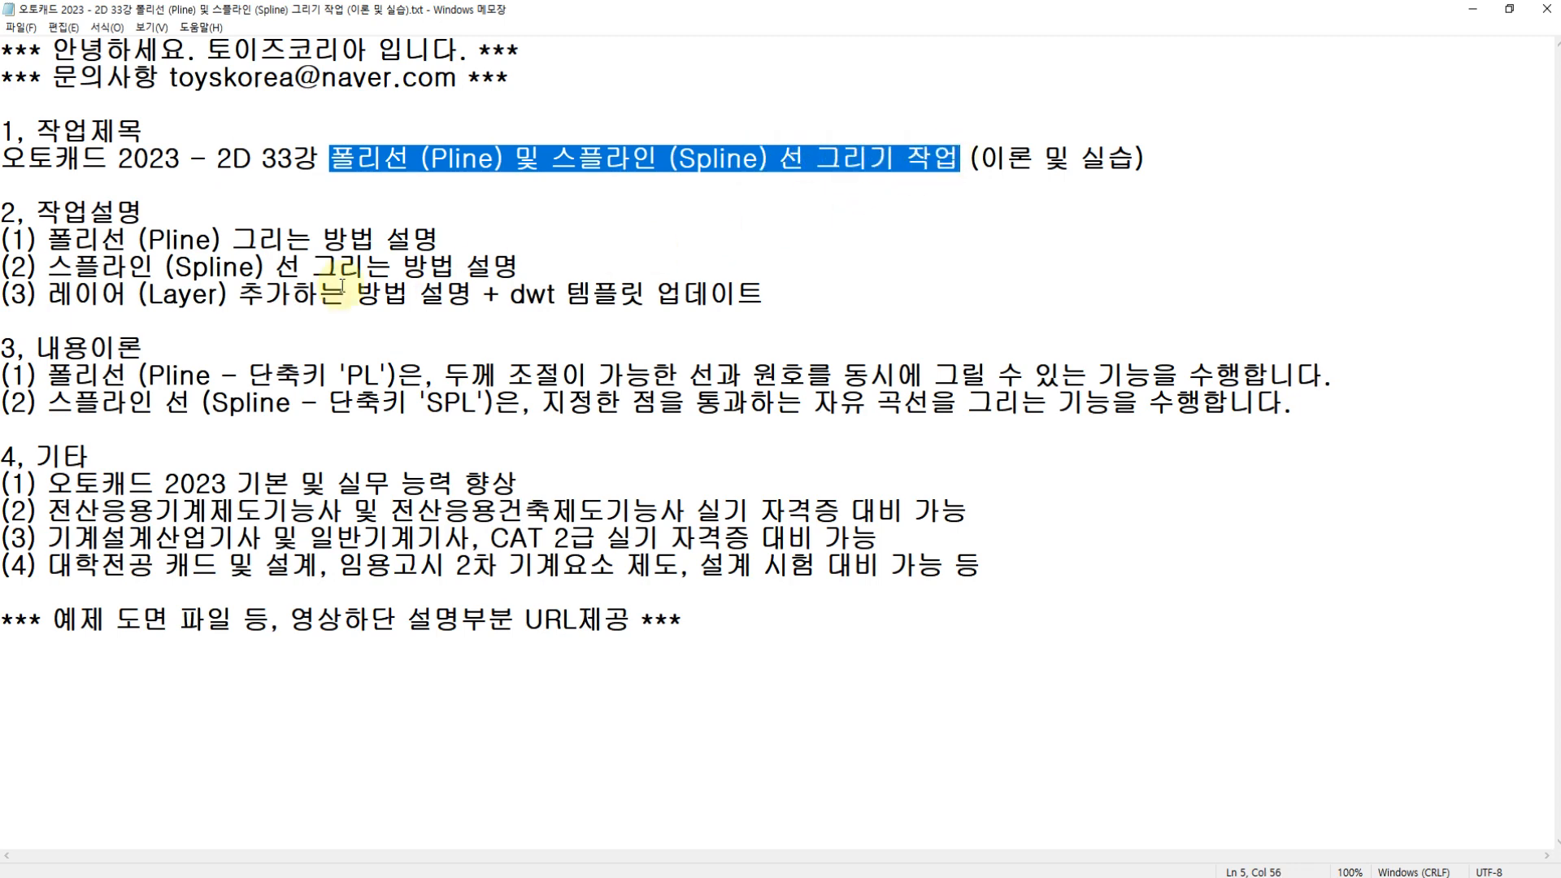
{"action": "left_click", "coordinate": [245, 297]}
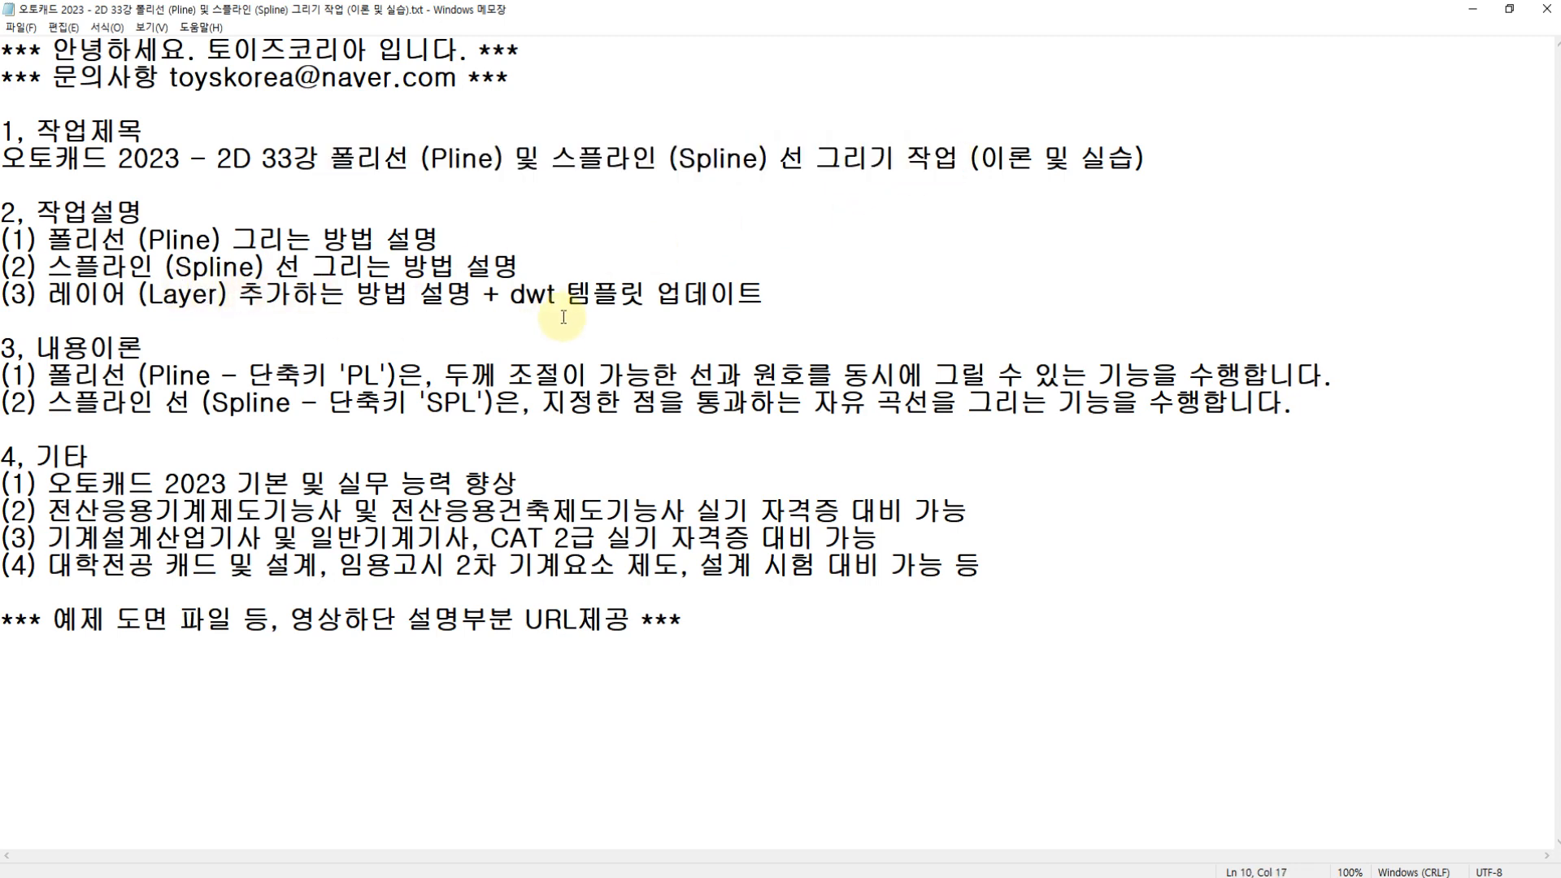
{"action": "left_click_drag", "start_coordinate": [781, 292], "coordinate": [149, 294]}
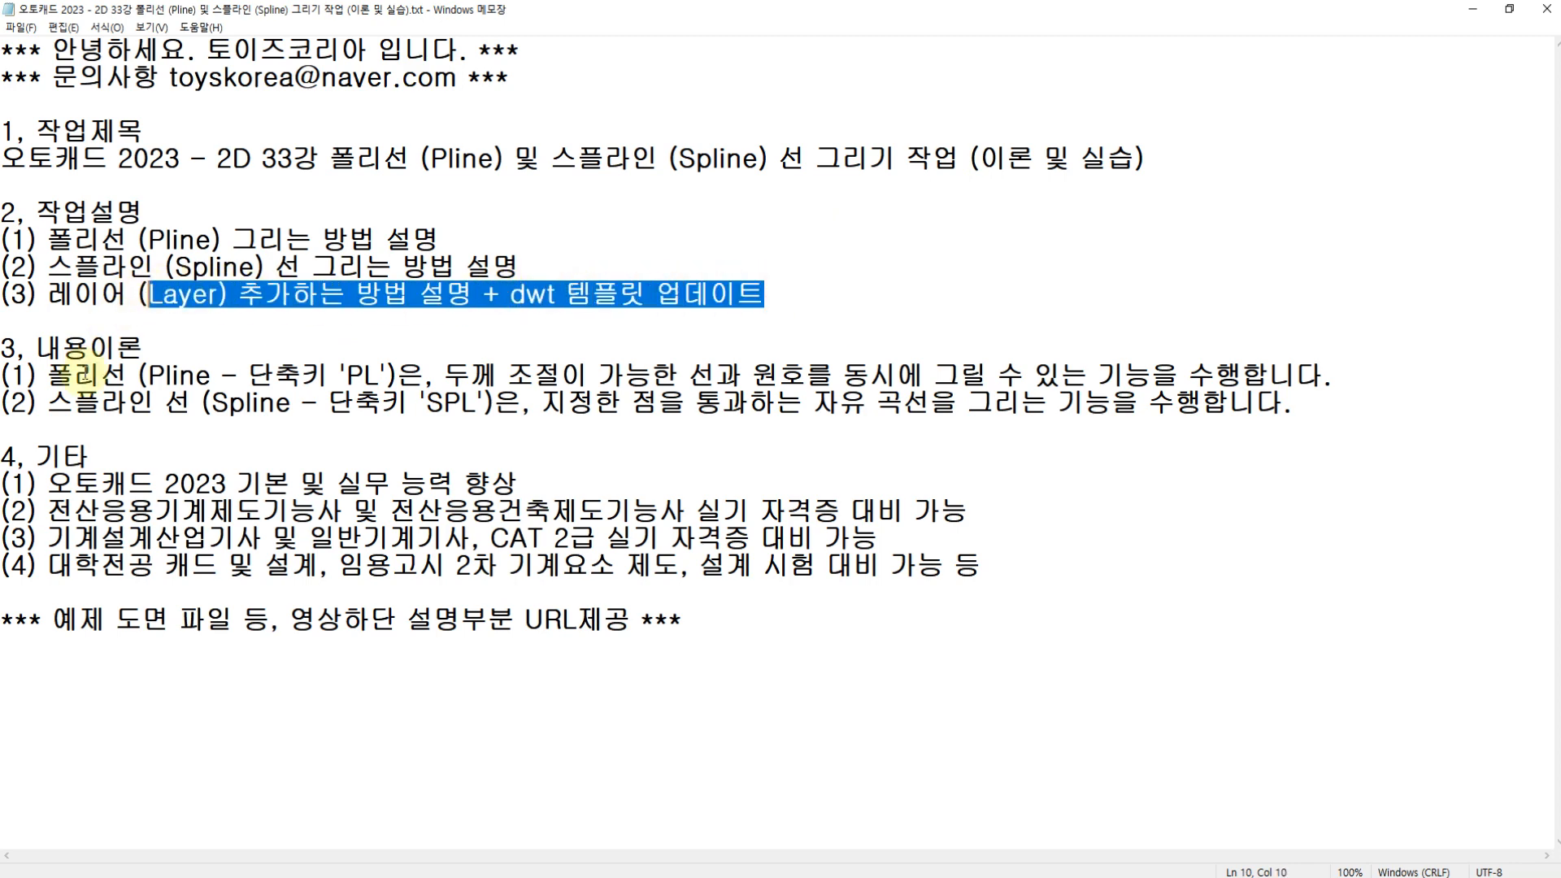
- Review the theory section of the notes on the polyline (PL) and spline (SPL) commands, their shortcuts and functions
{"action": "left_click_drag", "start_coordinate": [51, 379], "coordinate": [587, 377]}
{"action": "left_click", "coordinate": [461, 373]}
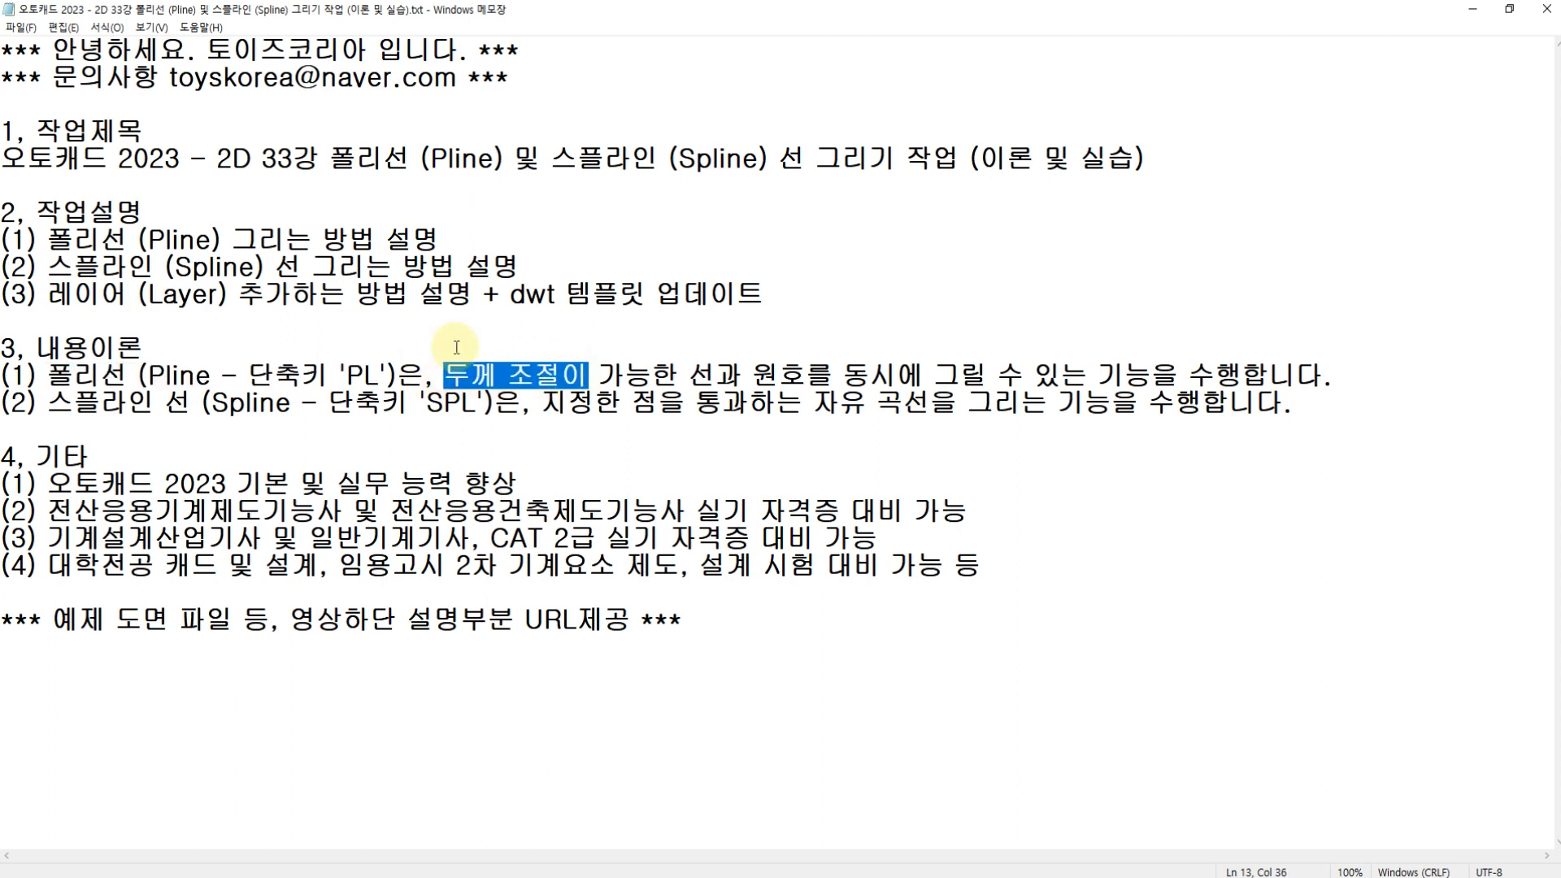
{"action": "left_click_drag", "start_coordinate": [53, 379], "coordinate": [820, 371]}
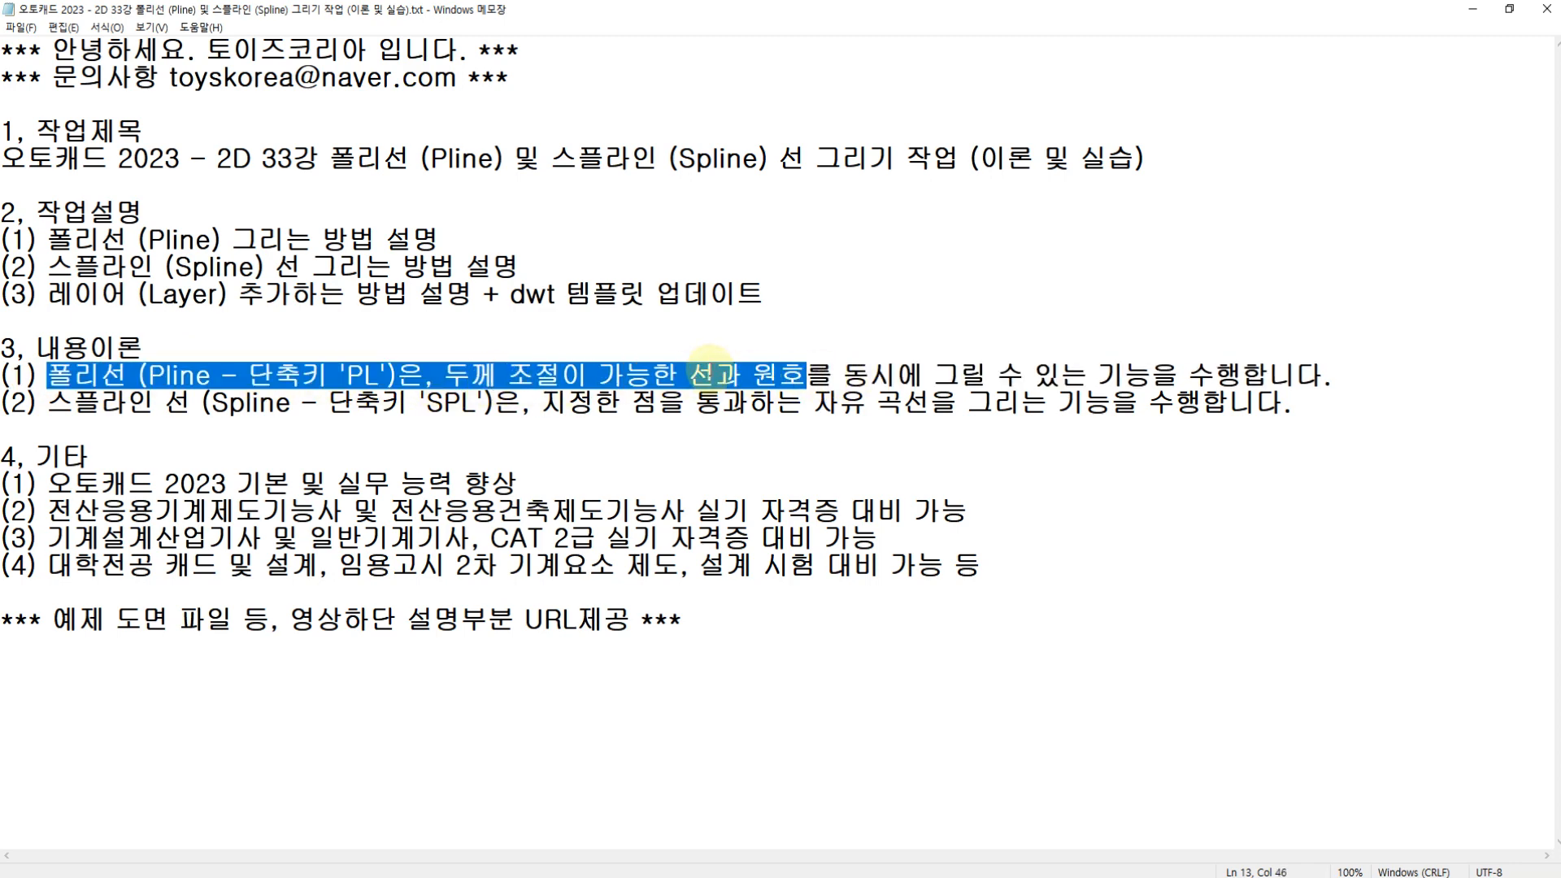
{"action": "left_click_drag", "start_coordinate": [691, 374], "coordinate": [805, 377]}
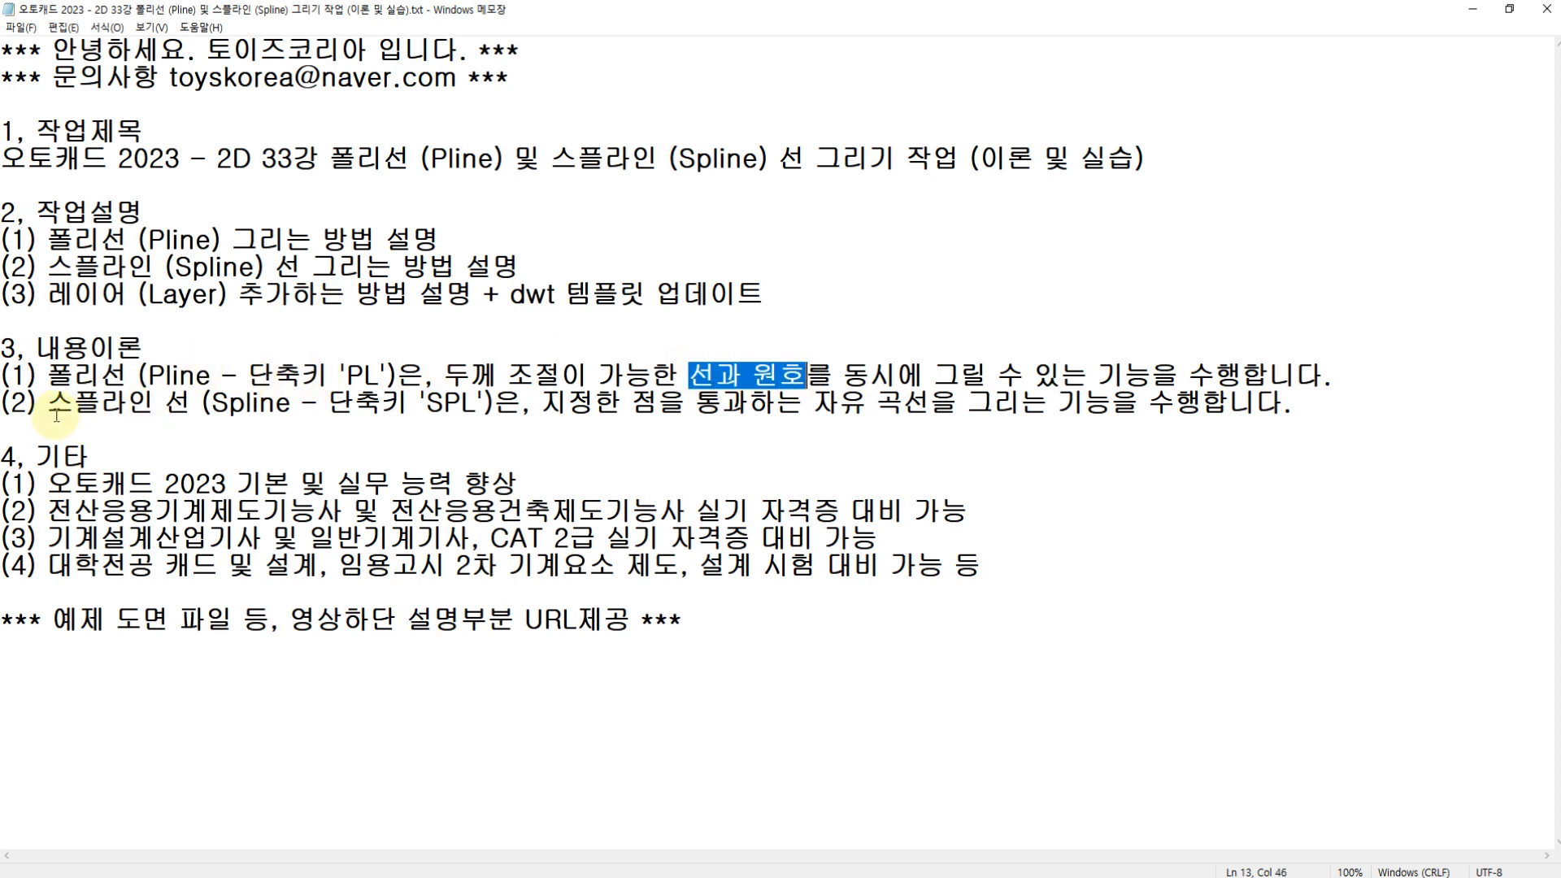
{"action": "left_click_drag", "start_coordinate": [48, 404], "coordinate": [485, 414]}
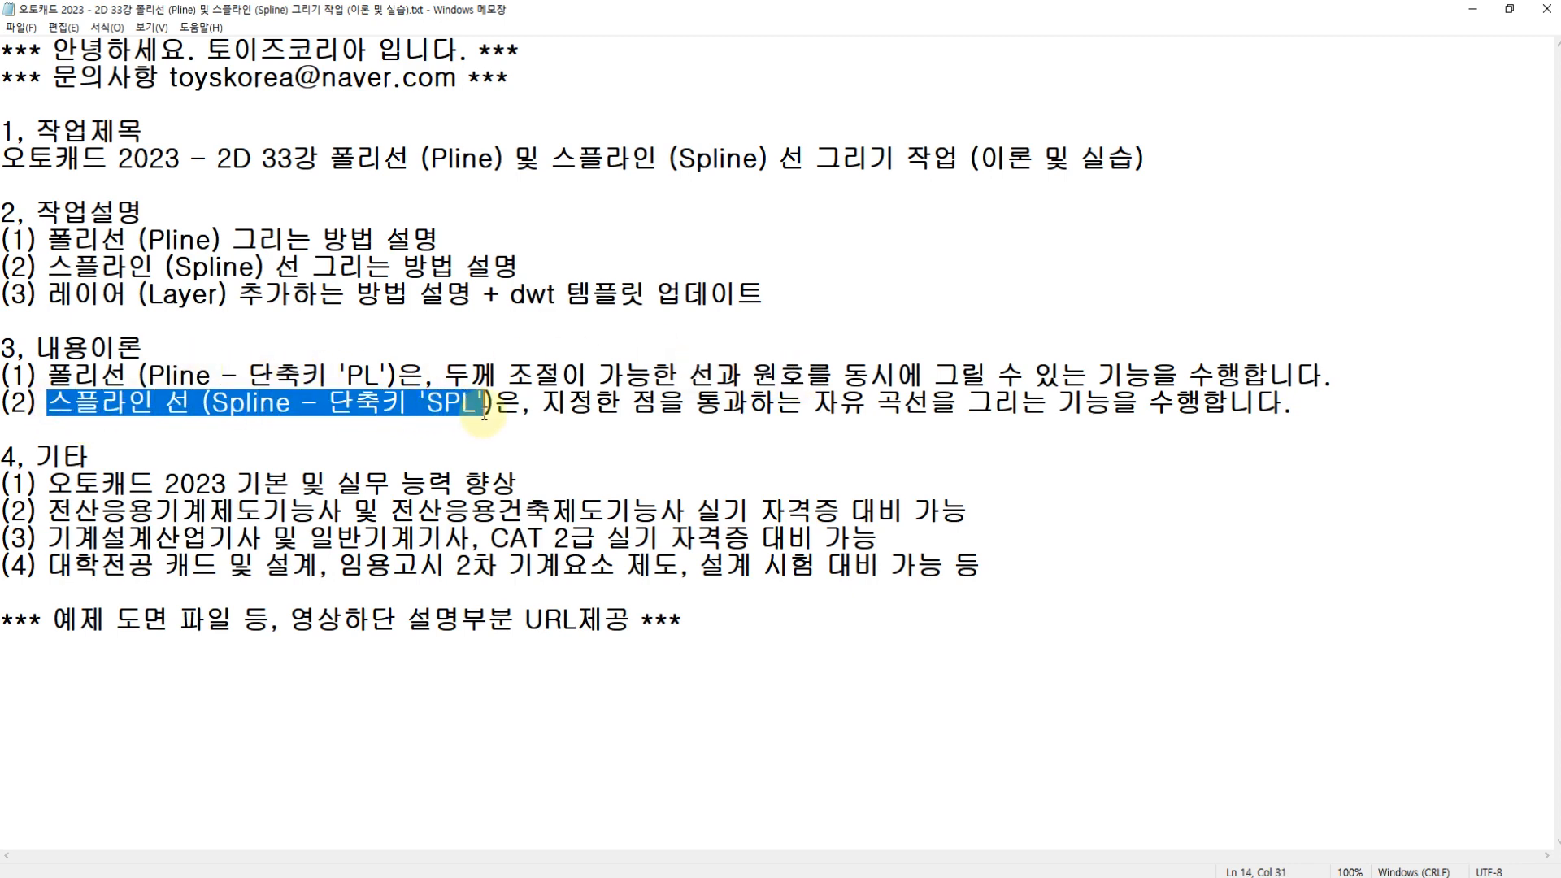
{"action": "left_click", "coordinate": [543, 402]}
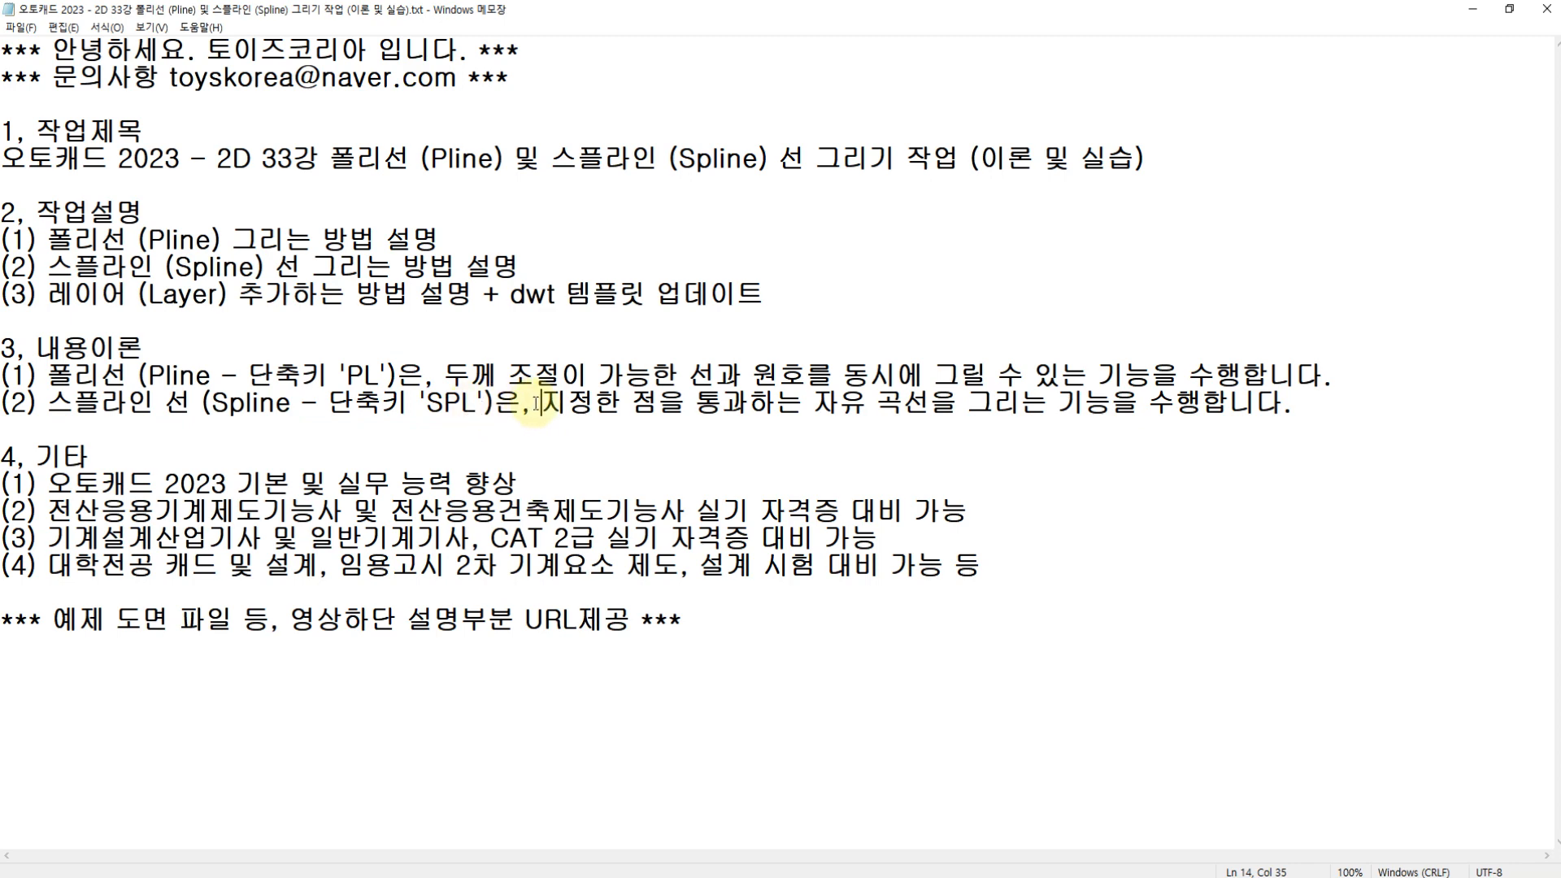
{"action": "left_click_drag", "start_coordinate": [422, 404], "coordinate": [479, 403]}
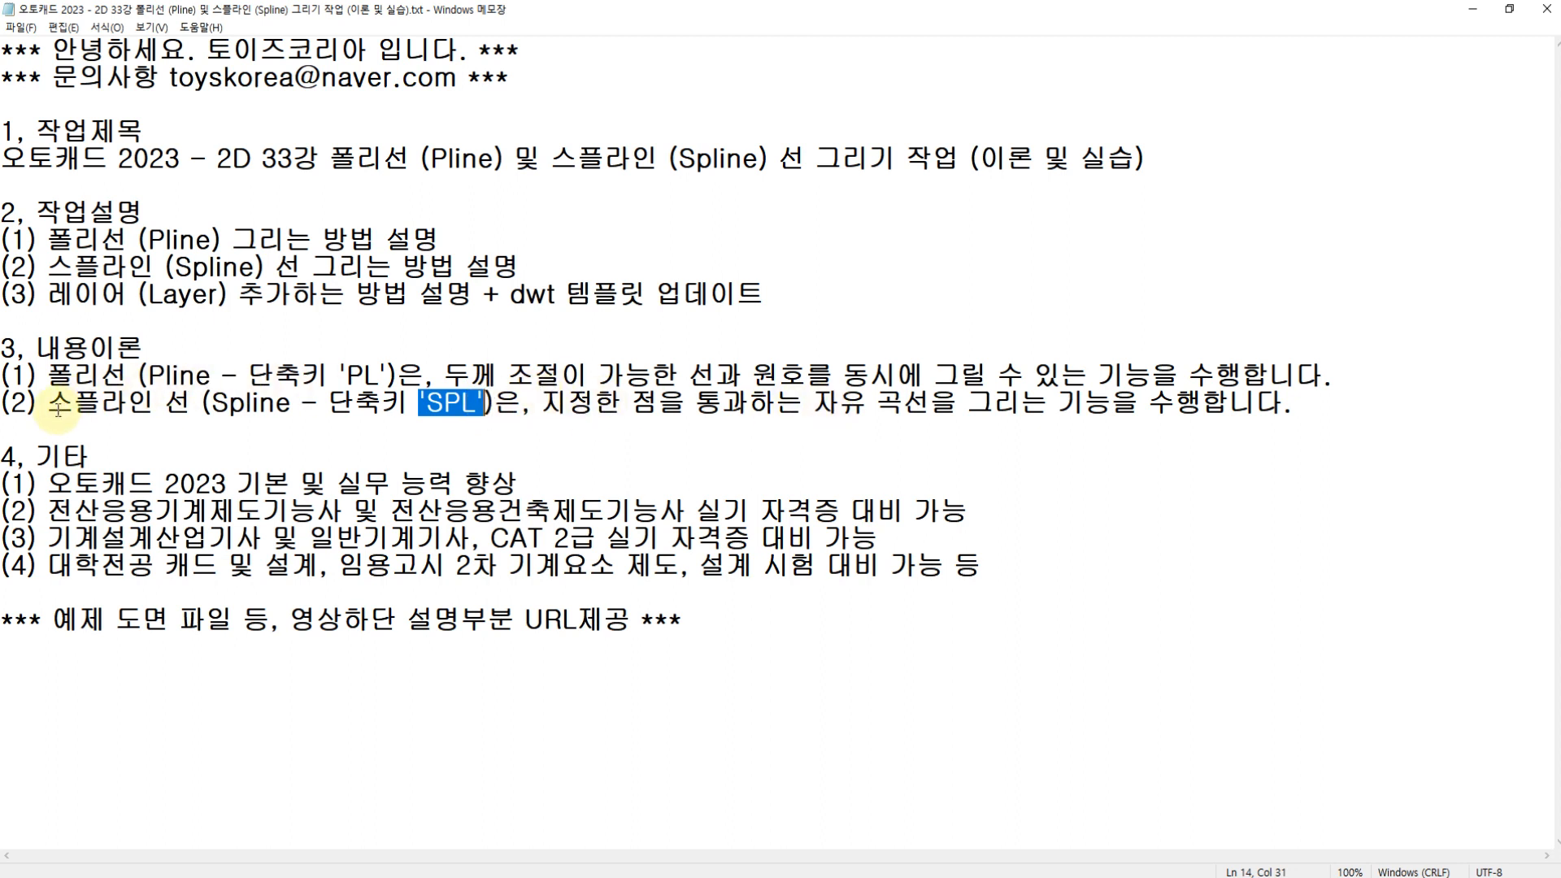
{"action": "left_click_drag", "start_coordinate": [58, 409], "coordinate": [286, 415]}
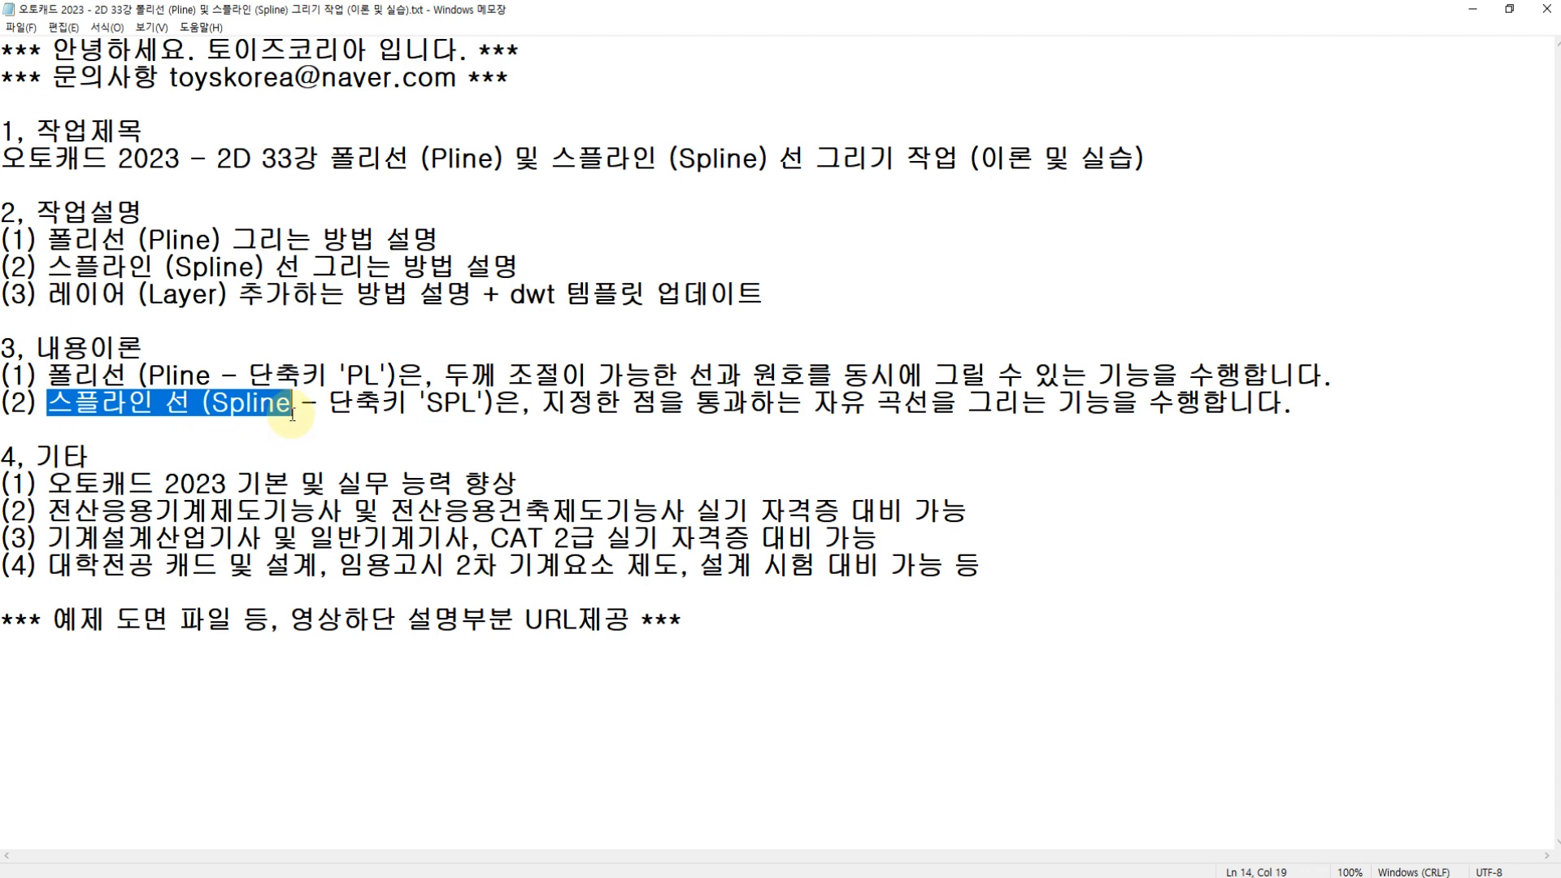
{"action": "left_click", "coordinate": [297, 413]}
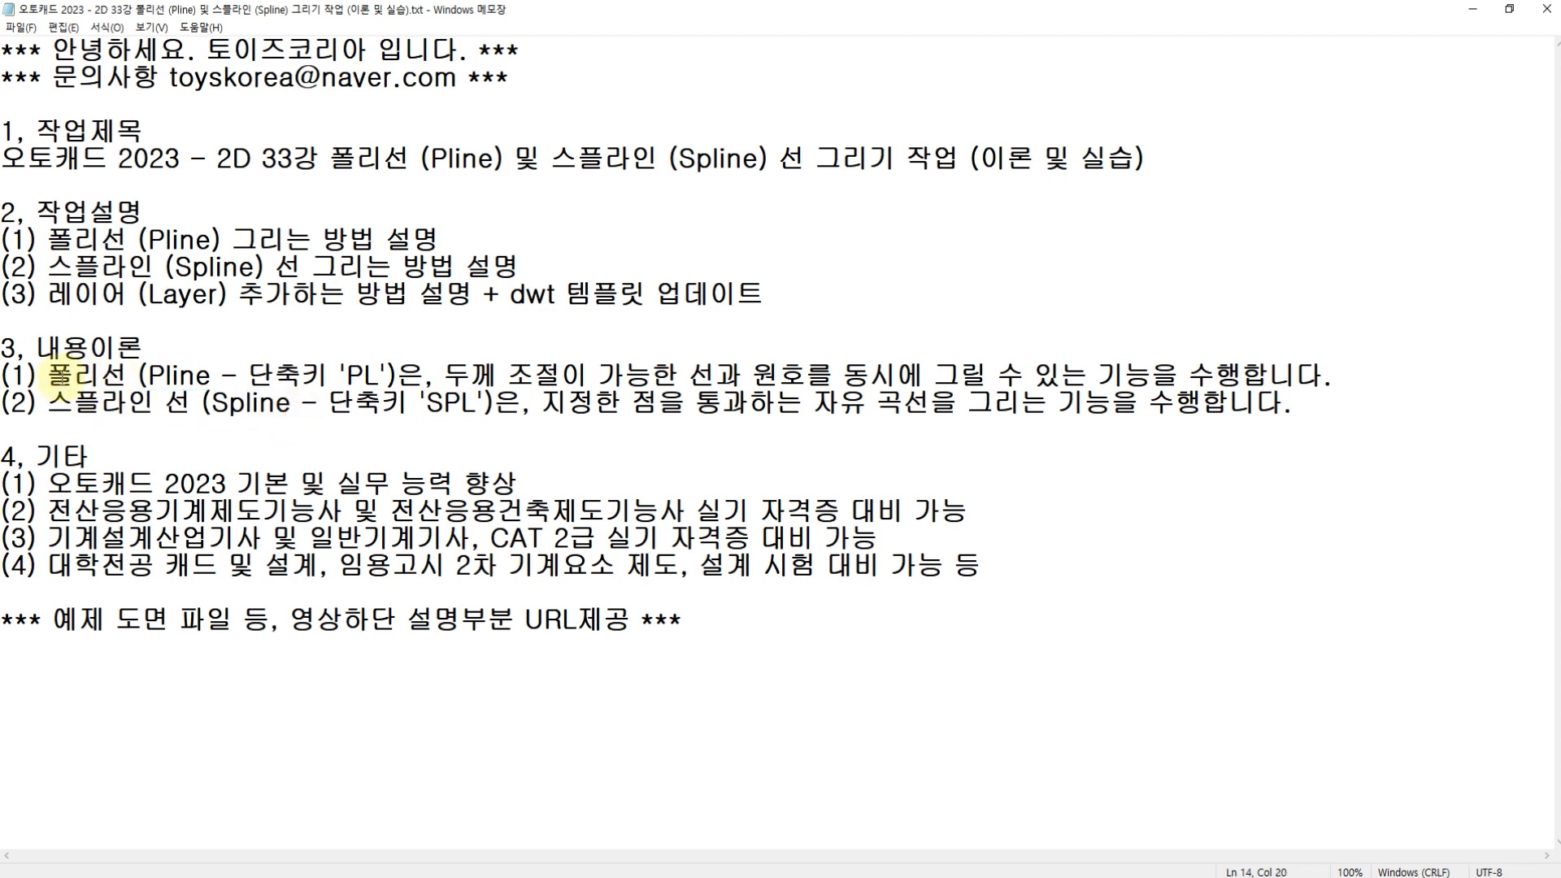
{"action": "left_click_drag", "start_coordinate": [53, 376], "coordinate": [1301, 412]}
{"action": "left_click", "coordinate": [203, 209]}
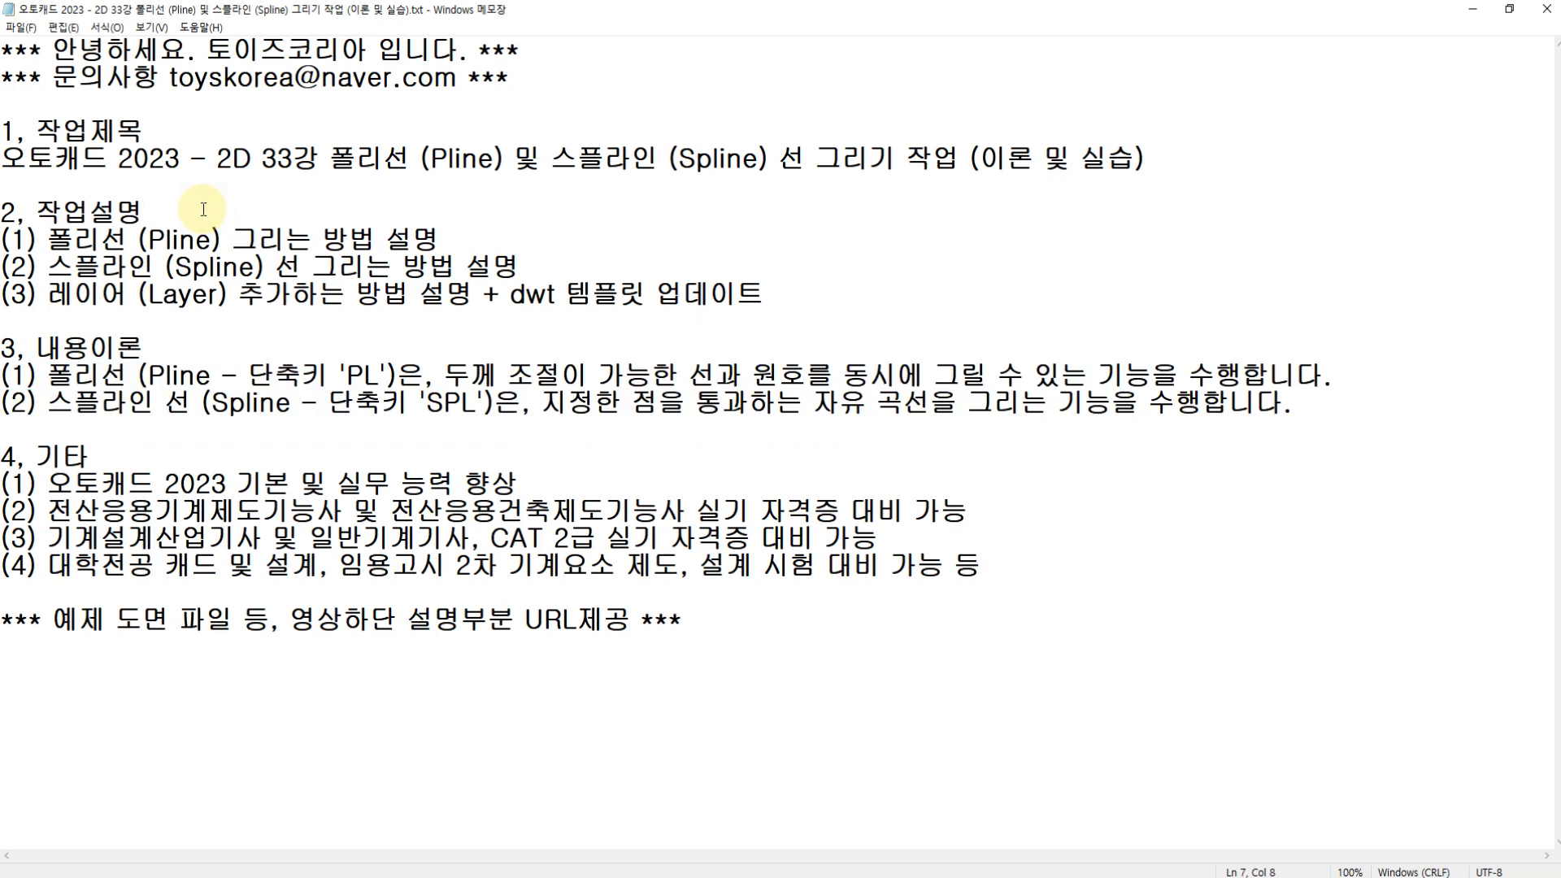